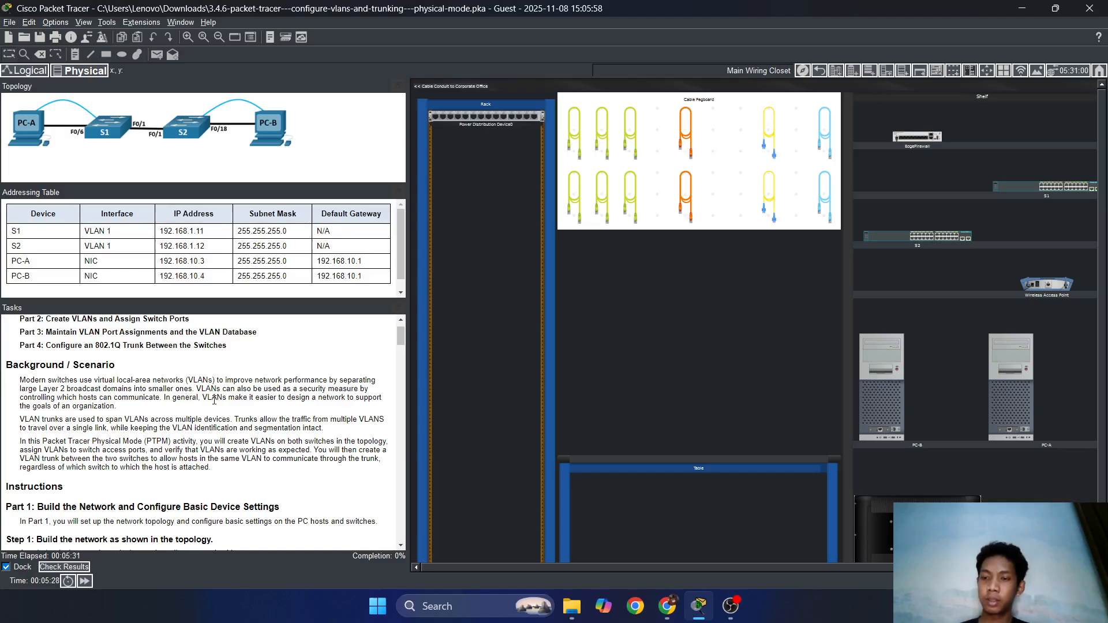
Install switch S1 in the rack with S2 directly below it.
{"action": "scroll", "coordinate": [214, 400], "scroll_direction": "down", "scroll_amount": 1}
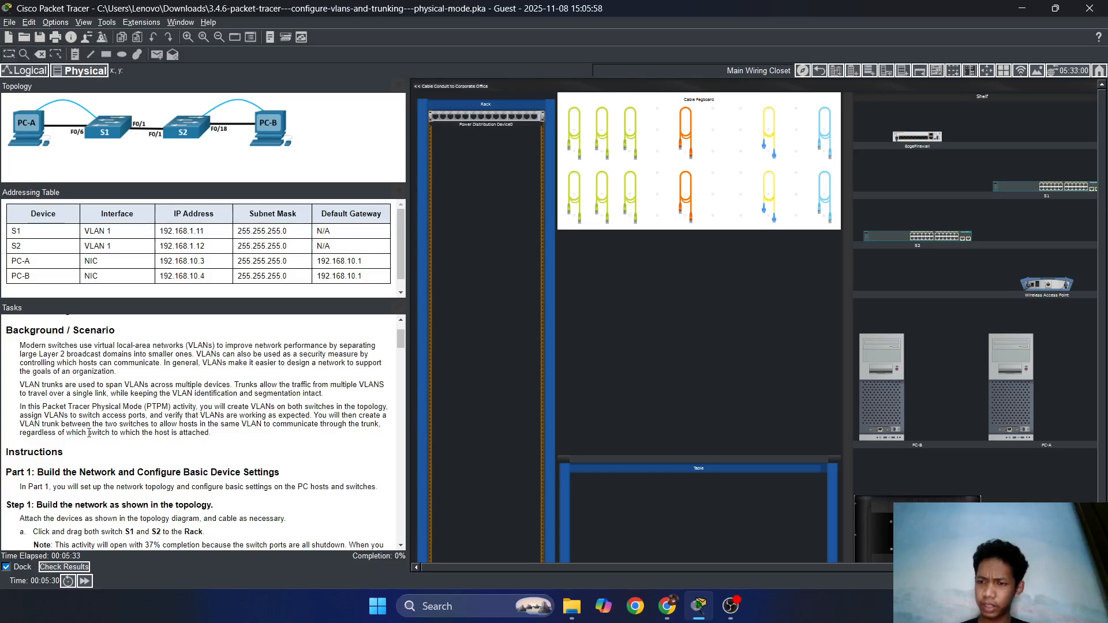
{"action": "scroll", "coordinate": [321, 372], "scroll_direction": "up", "scroll_amount": 2}
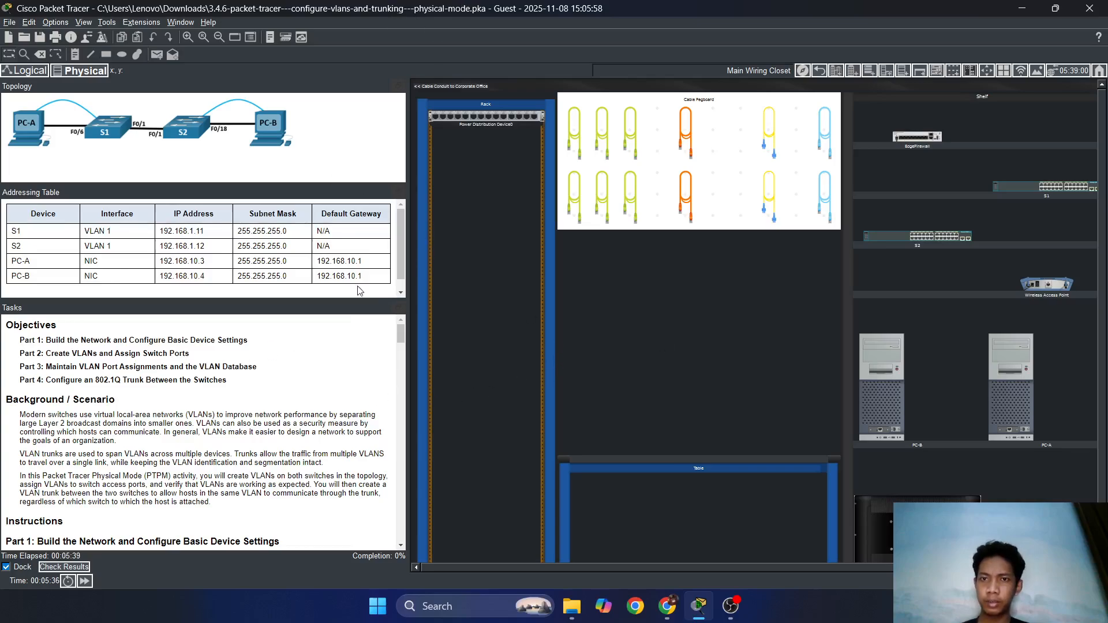
{"action": "scroll", "coordinate": [186, 467], "scroll_direction": "down", "scroll_amount": 1}
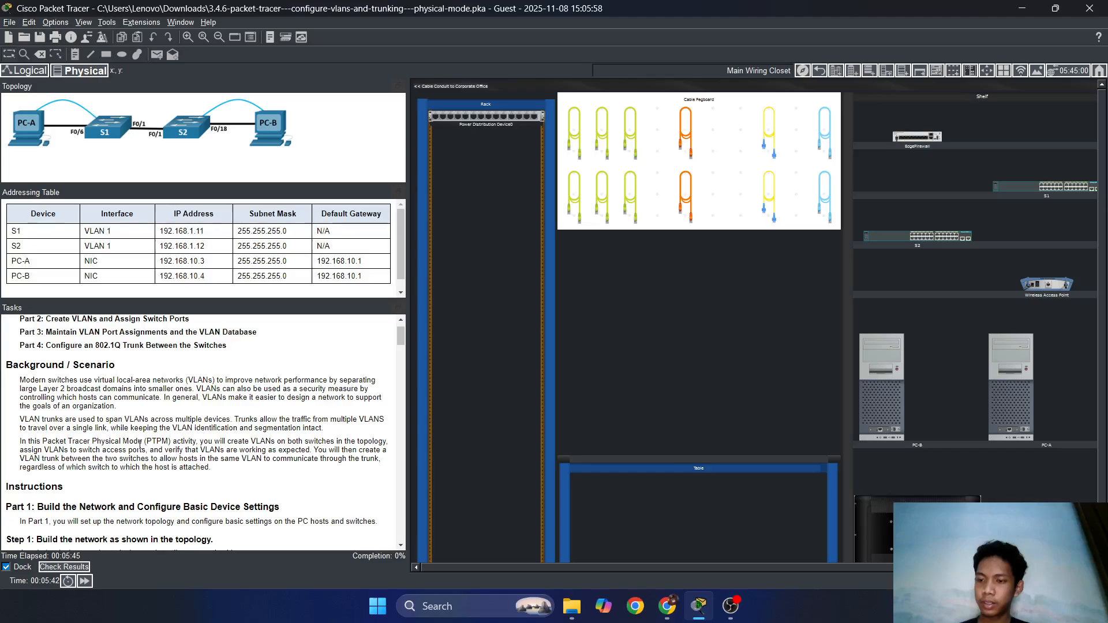
{"action": "left_click", "coordinate": [602, 133]}
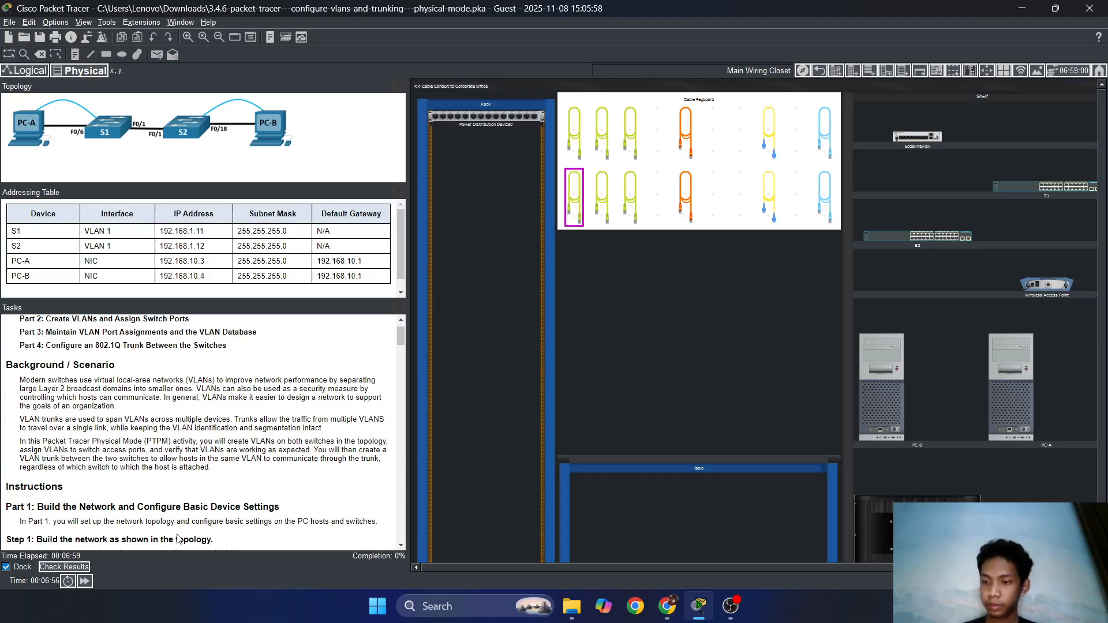
{"action": "scroll", "coordinate": [335, 485], "scroll_direction": "down", "scroll_amount": 4}
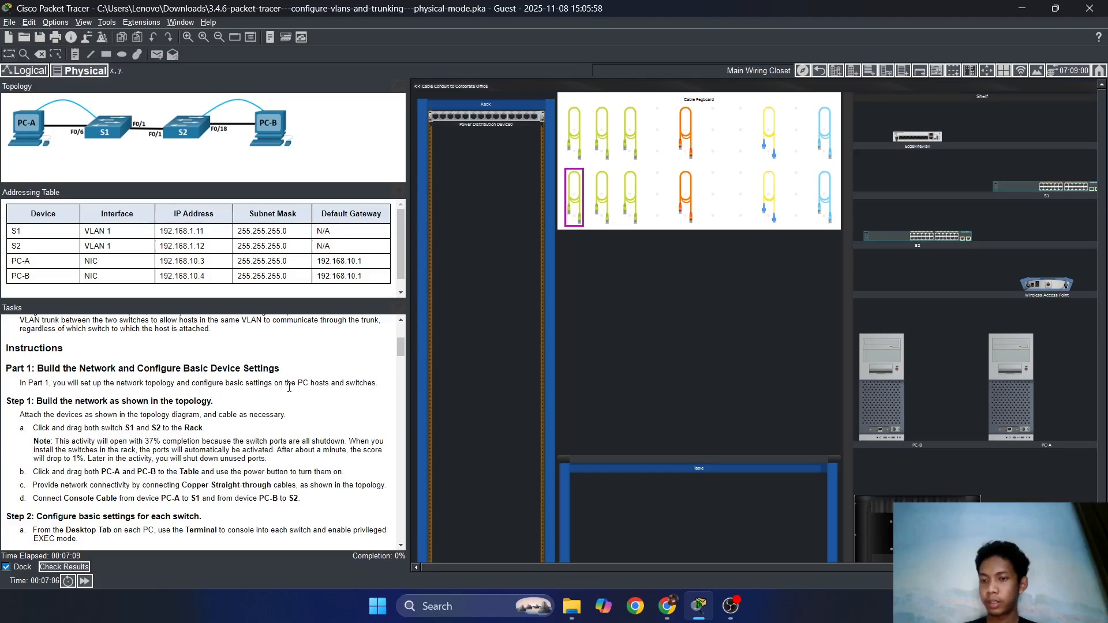
{"action": "scroll", "coordinate": [156, 411], "scroll_direction": "down", "scroll_amount": 1}
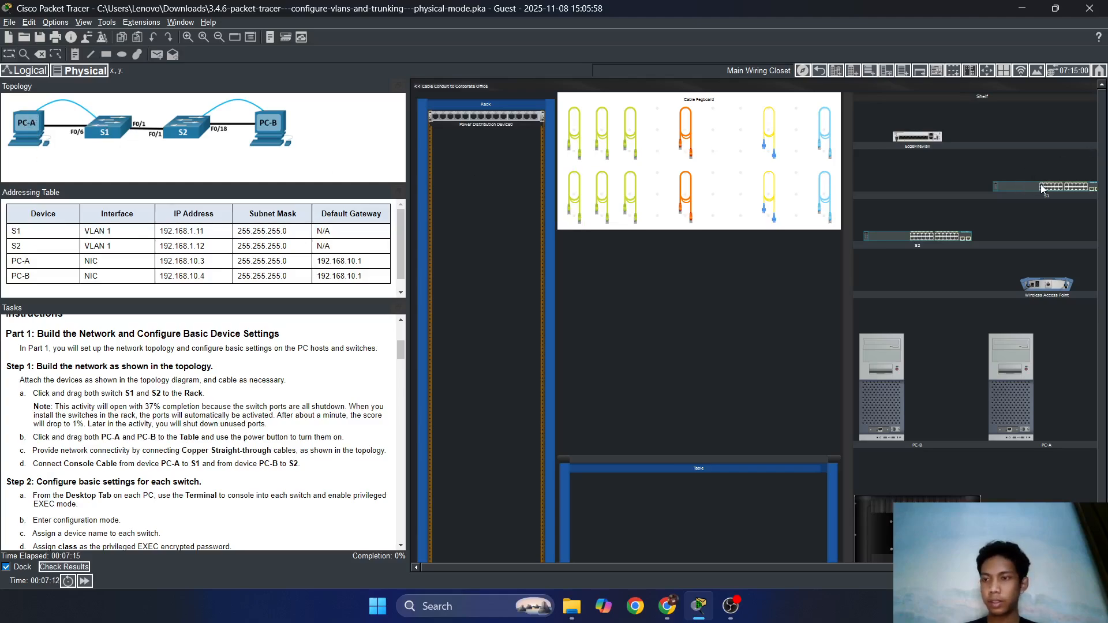
{"action": "left_click_drag", "start_coordinate": [1027, 185], "coordinate": [486, 239]}
{"action": "left_click_drag", "start_coordinate": [917, 238], "coordinate": [488, 299]}
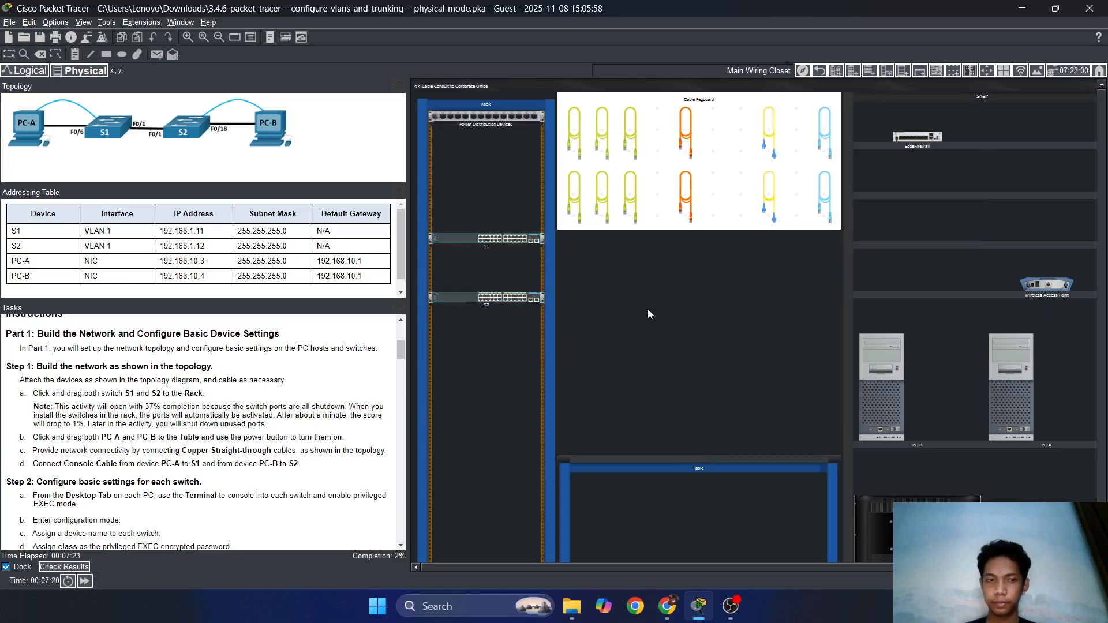
Place PC-A and PC-B side by side on the table.
{"action": "scroll", "coordinate": [642, 330], "scroll_direction": "up", "scroll_amount": 3}
{"action": "scroll", "coordinate": [654, 341], "scroll_direction": "down", "scroll_amount": 4}
{"action": "scroll", "coordinate": [722, 365], "scroll_direction": "down", "scroll_amount": 3}
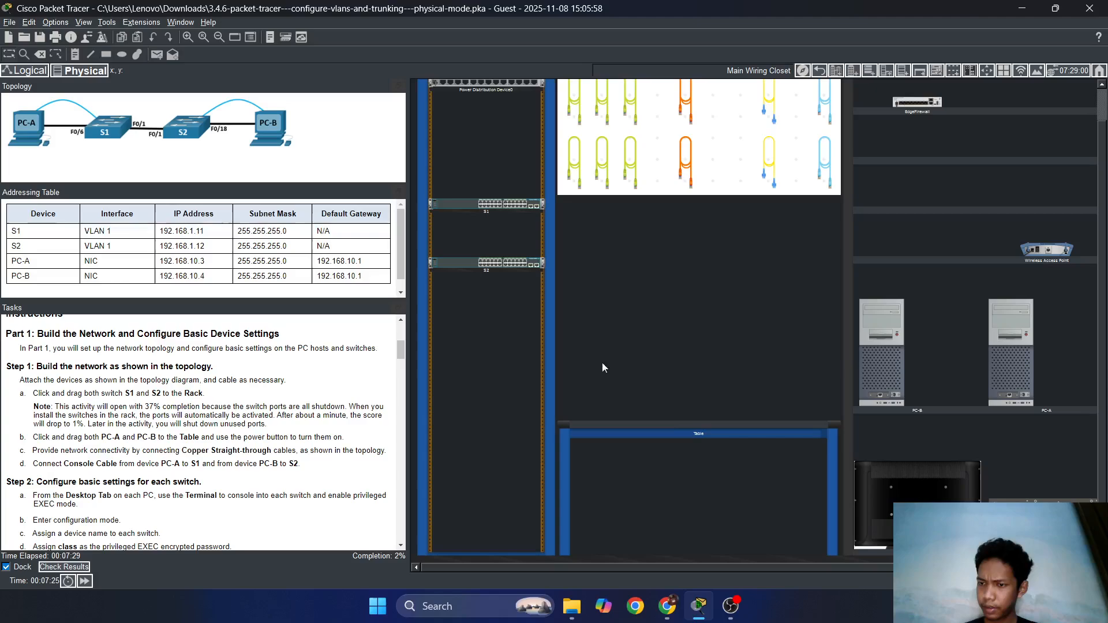
{"action": "left_click_drag", "start_coordinate": [887, 366], "coordinate": [630, 356]}
{"action": "left_click_drag", "start_coordinate": [881, 370], "coordinate": [776, 385]}
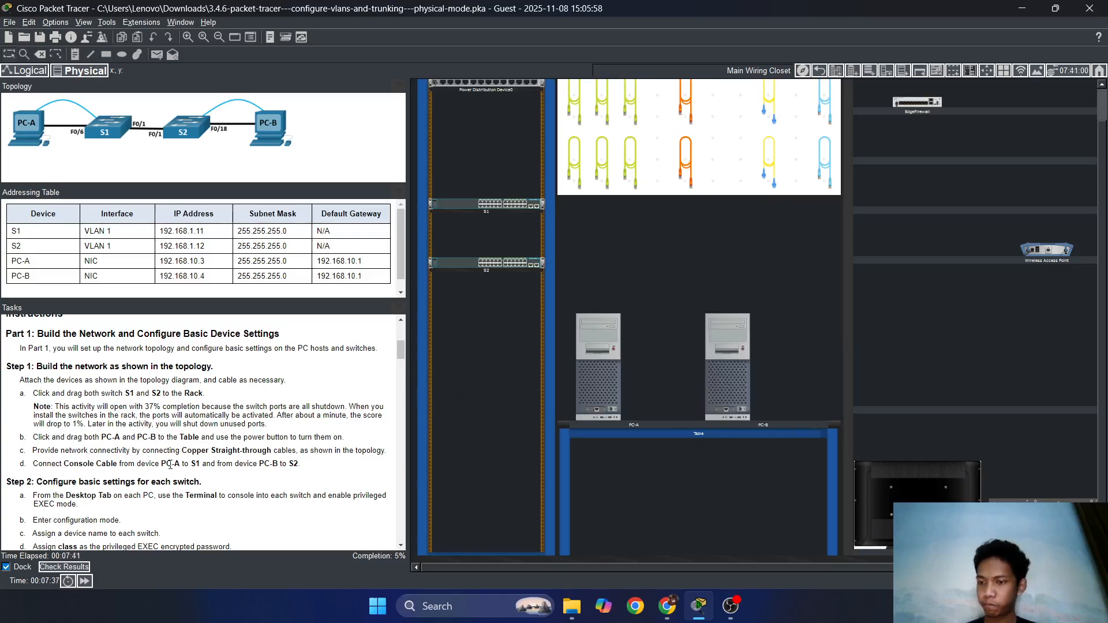
{"action": "scroll", "coordinate": [171, 465], "scroll_direction": "down", "scroll_amount": 1}
{"action": "scroll", "coordinate": [231, 456], "scroll_direction": "up", "scroll_amount": 1}
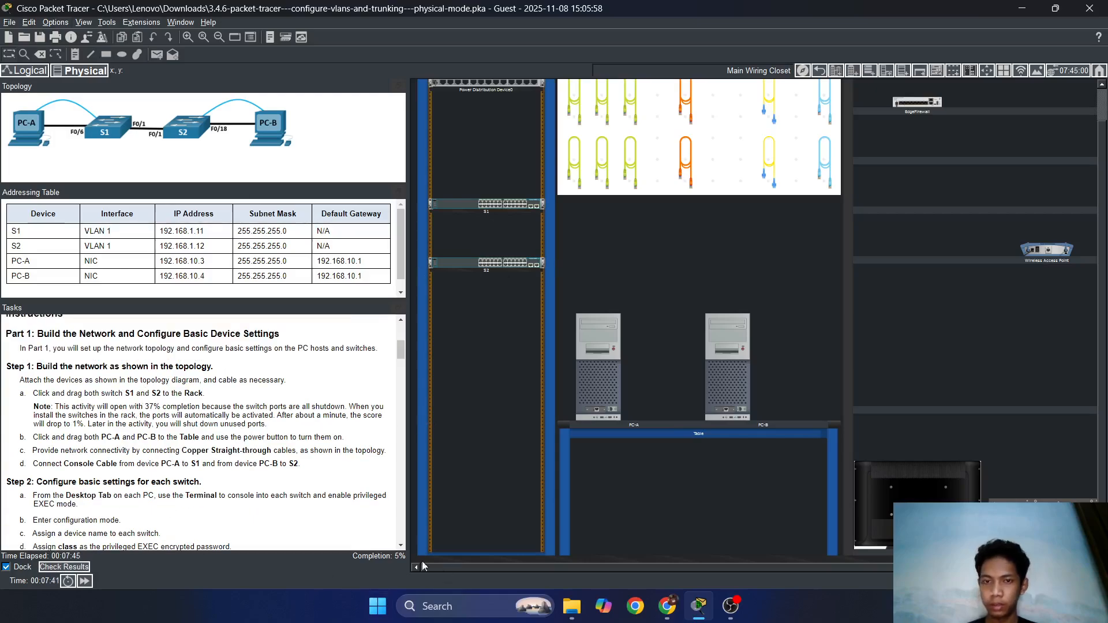
{"action": "scroll", "coordinate": [662, 258], "scroll_direction": "up", "scroll_amount": 2}
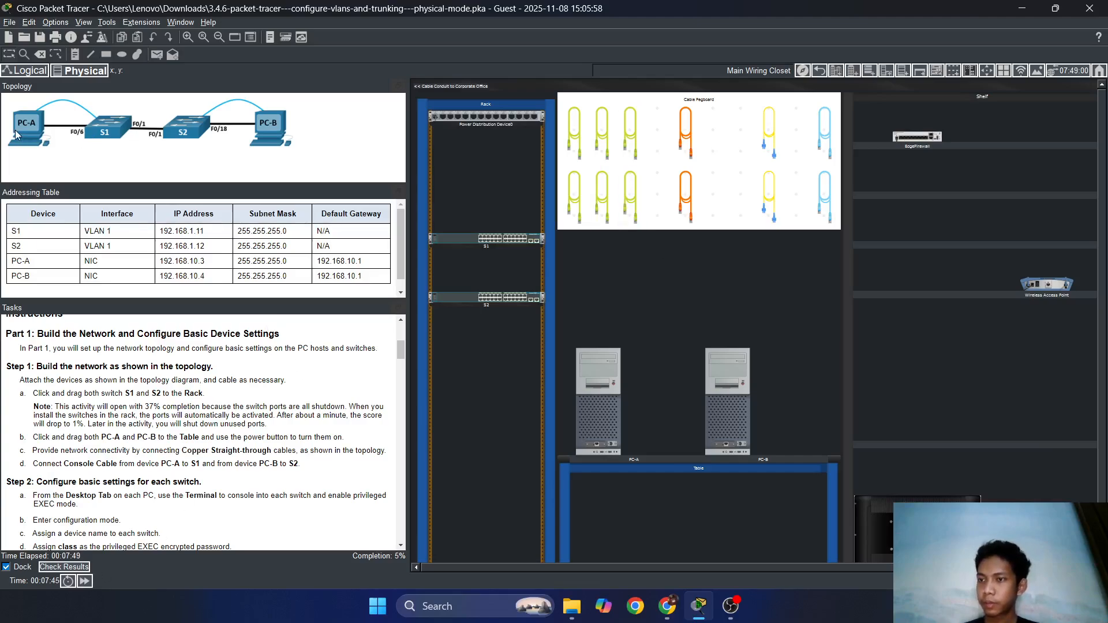
Run a copper straight-through cable from S1 FastEthernet0/1 to S2 FastEthernet0/1.
{"action": "scroll", "coordinate": [105, 437], "scroll_direction": "up", "scroll_amount": 1}
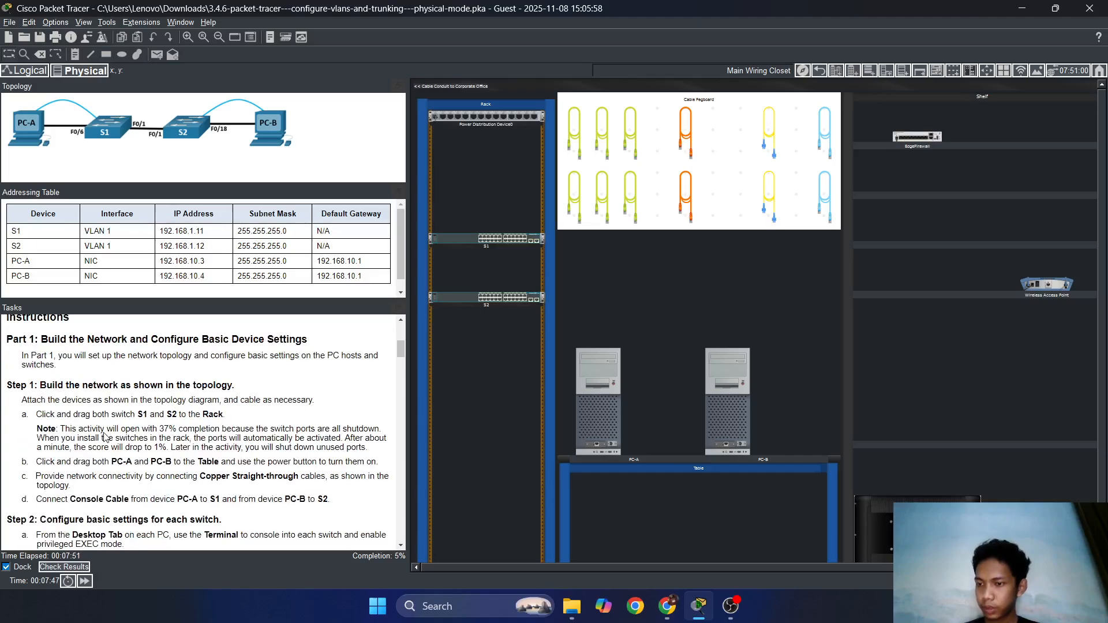
{"action": "scroll", "coordinate": [173, 429], "scroll_direction": "down", "scroll_amount": 1}
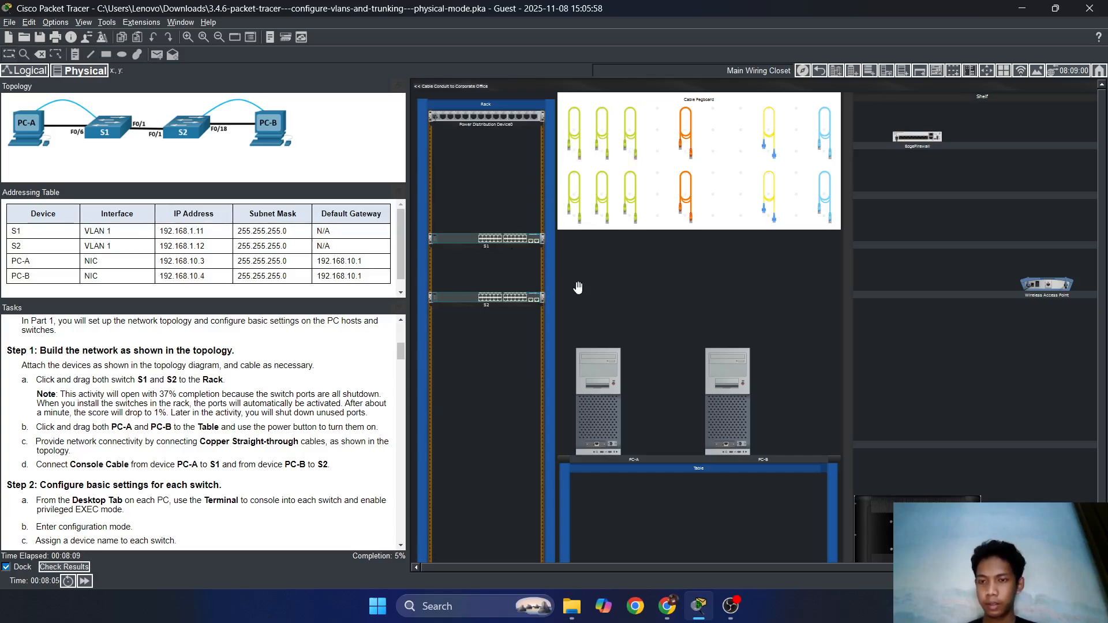
{"action": "scroll", "coordinate": [579, 289], "scroll_direction": "up", "scroll_amount": 2}
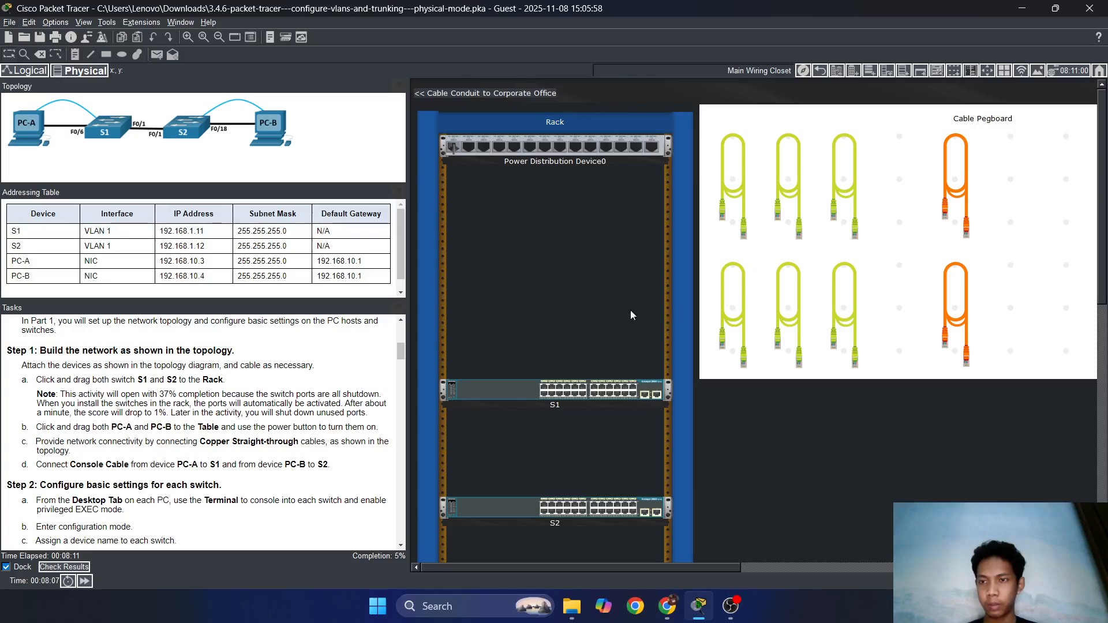
{"action": "scroll", "coordinate": [751, 260], "scroll_direction": "down", "scroll_amount": 2}
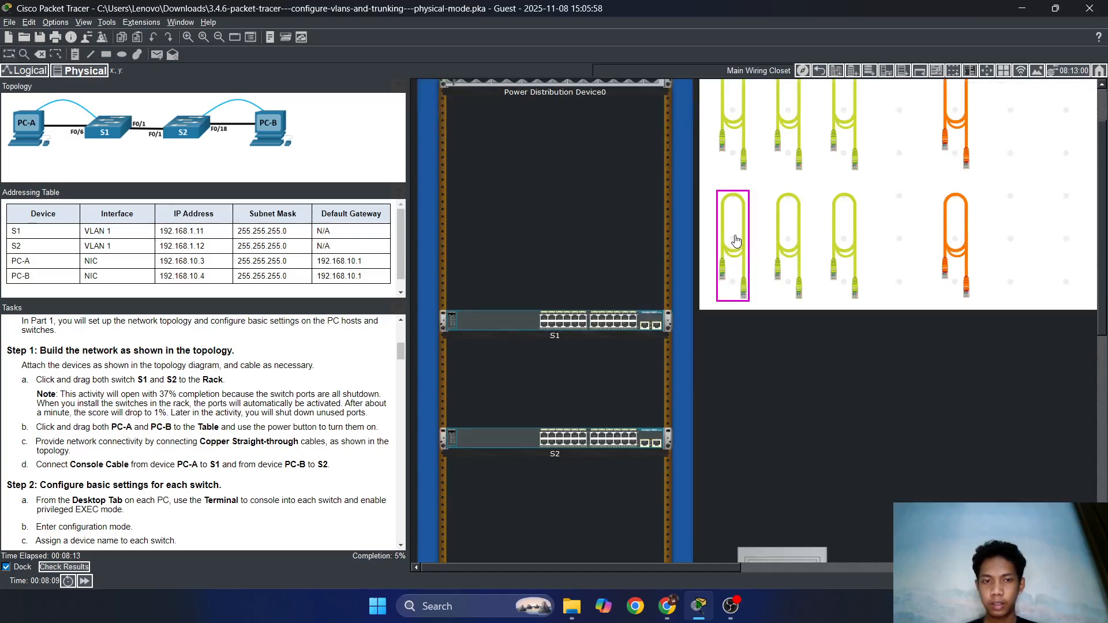
{"action": "left_click", "coordinate": [742, 242]}
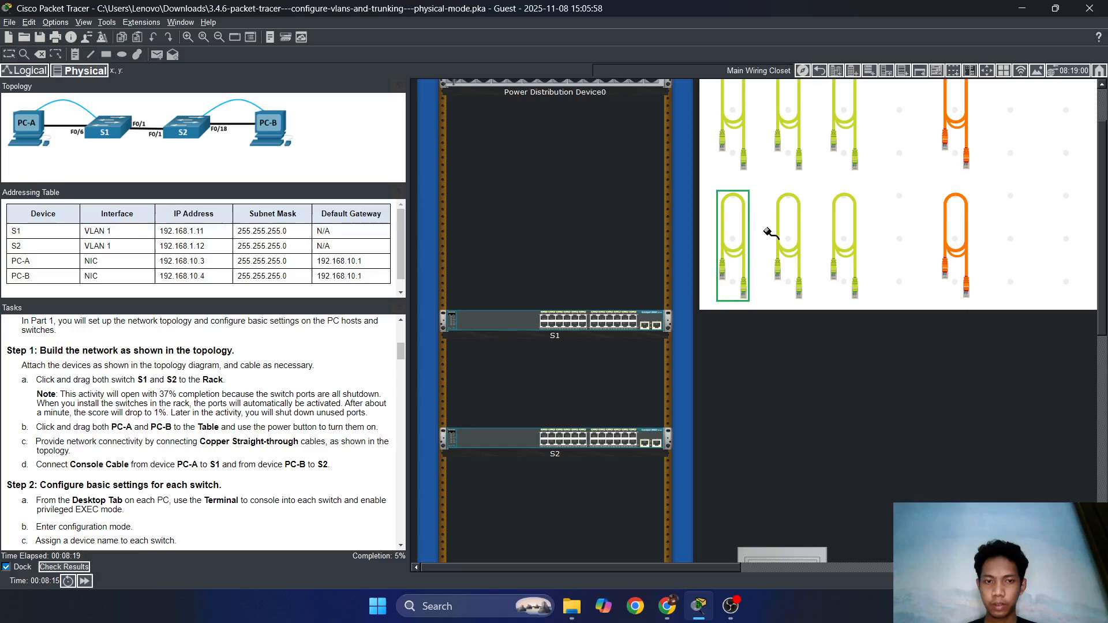
{"action": "left_click", "coordinate": [744, 235]}
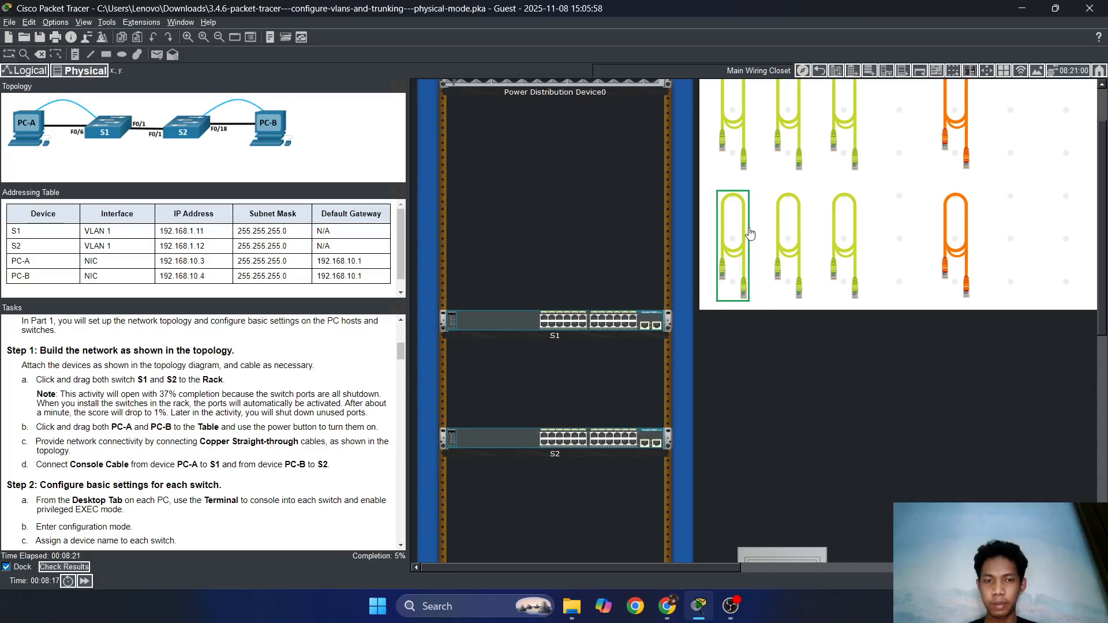
{"action": "left_click", "coordinate": [724, 225]}
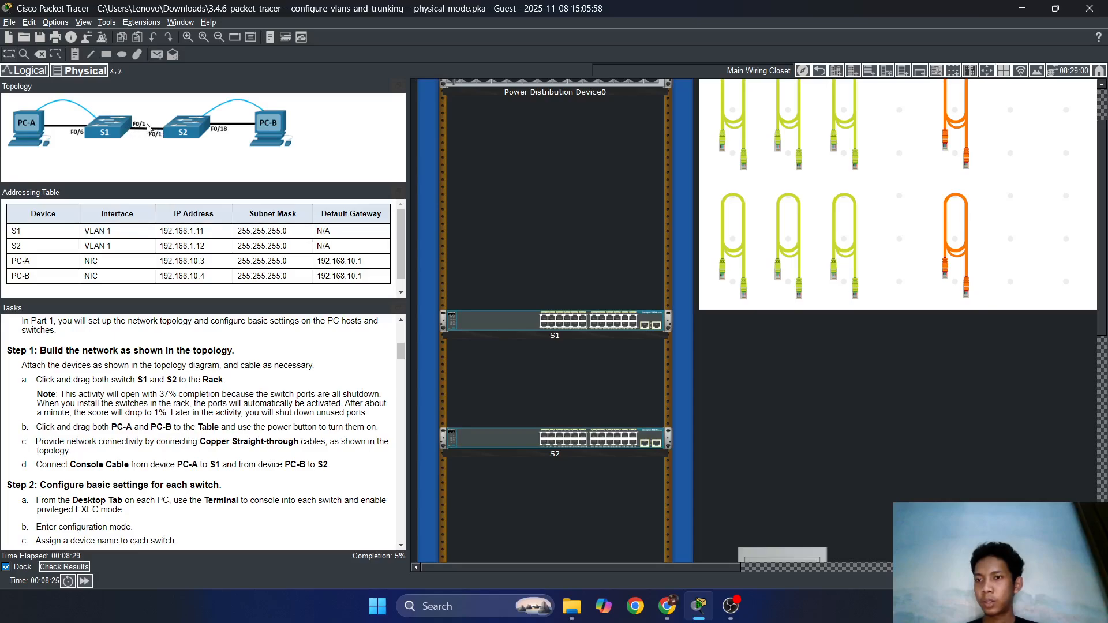
{"action": "left_click", "coordinate": [744, 222]}
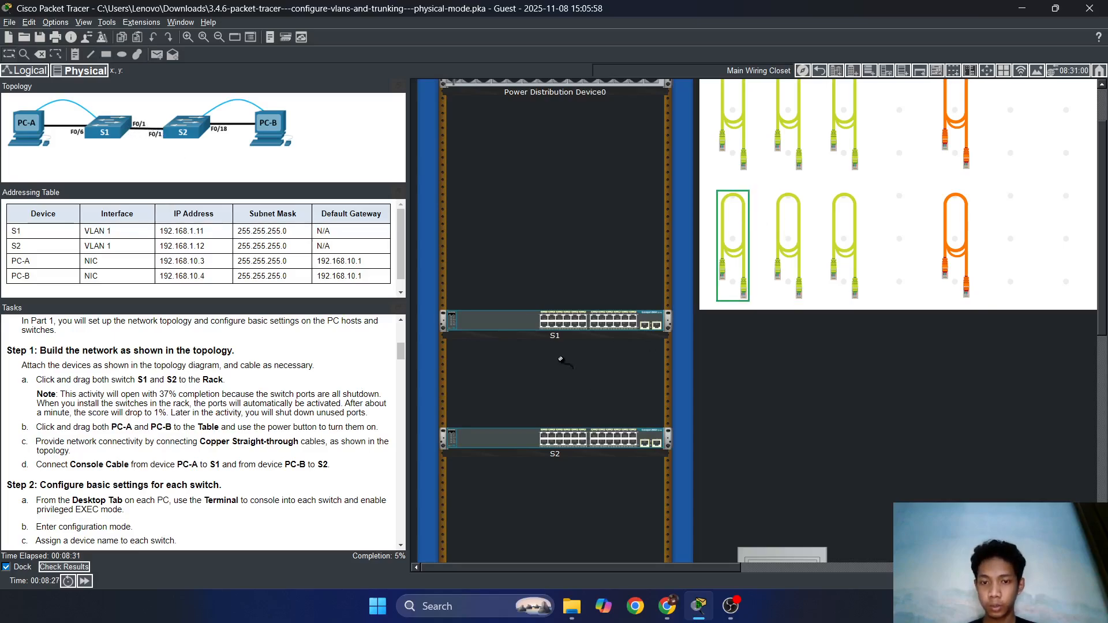
{"action": "left_click", "coordinate": [544, 317]}
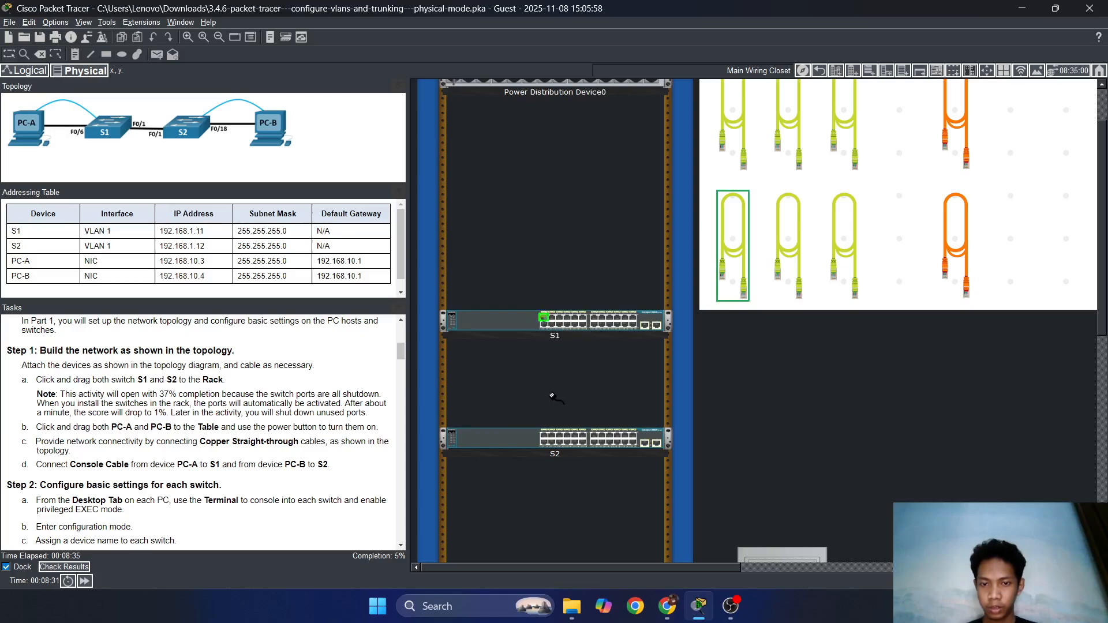
{"action": "left_click", "coordinate": [544, 436]}
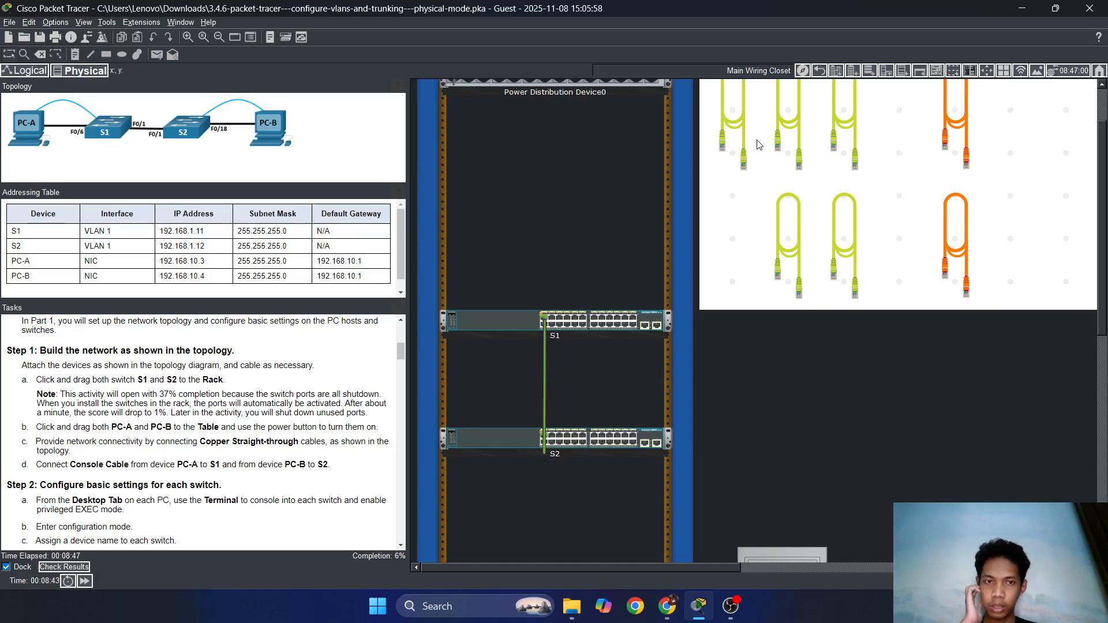
{"action": "left_click", "coordinate": [791, 226]}
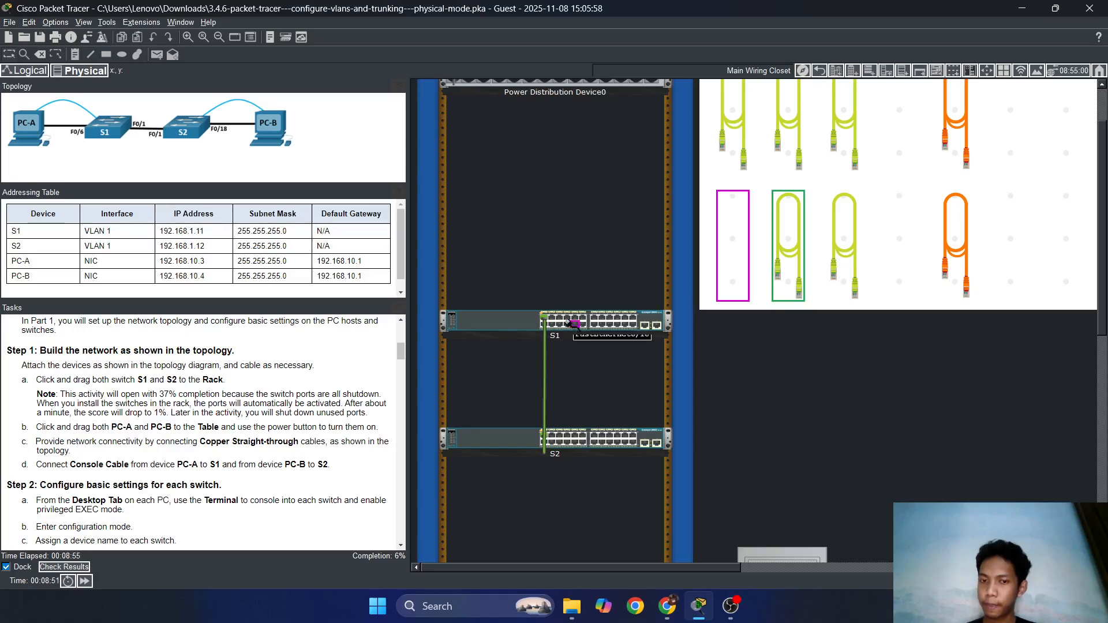
{"action": "scroll", "coordinate": [626, 408], "scroll_direction": "down", "scroll_amount": 5}
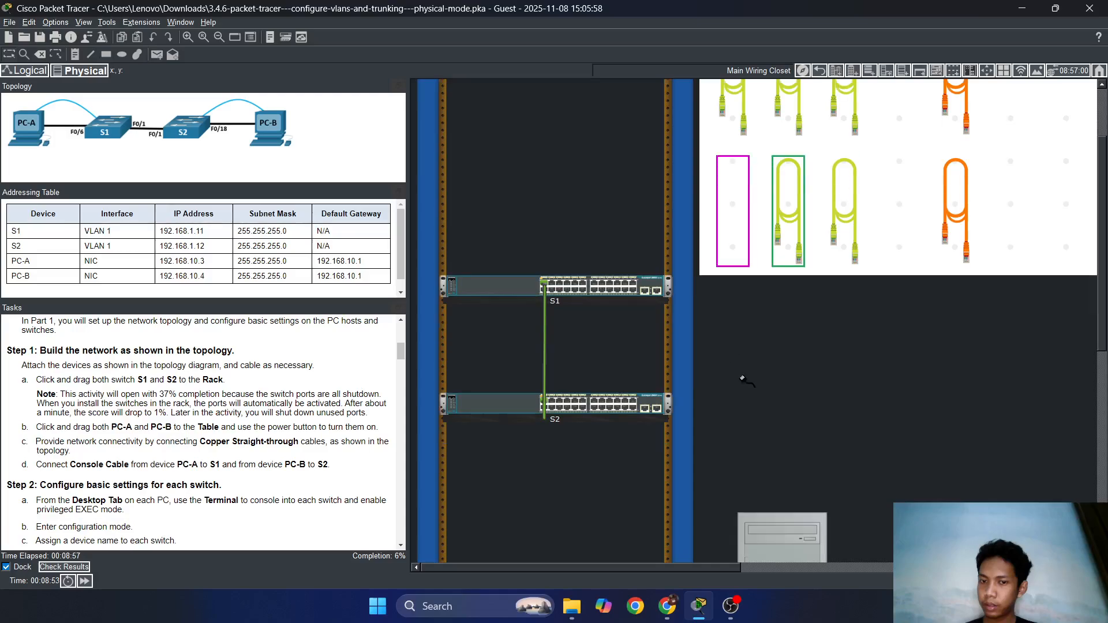
{"action": "scroll", "coordinate": [808, 291], "scroll_direction": "down", "scroll_amount": 1}
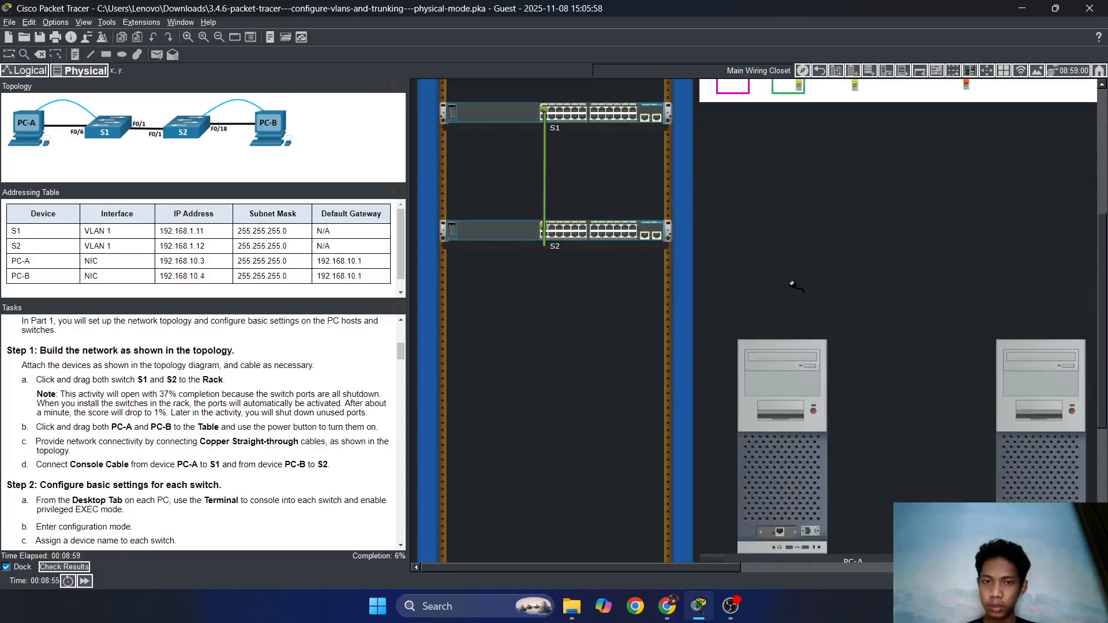
{"action": "left_click", "coordinate": [556, 115]}
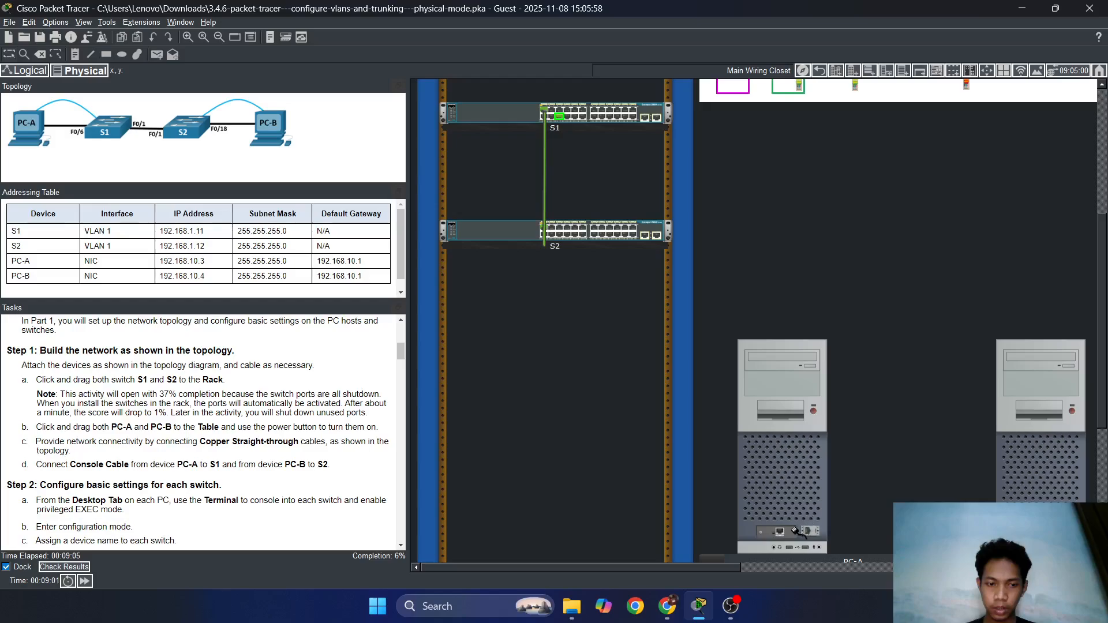
{"action": "left_click", "coordinate": [782, 531]}
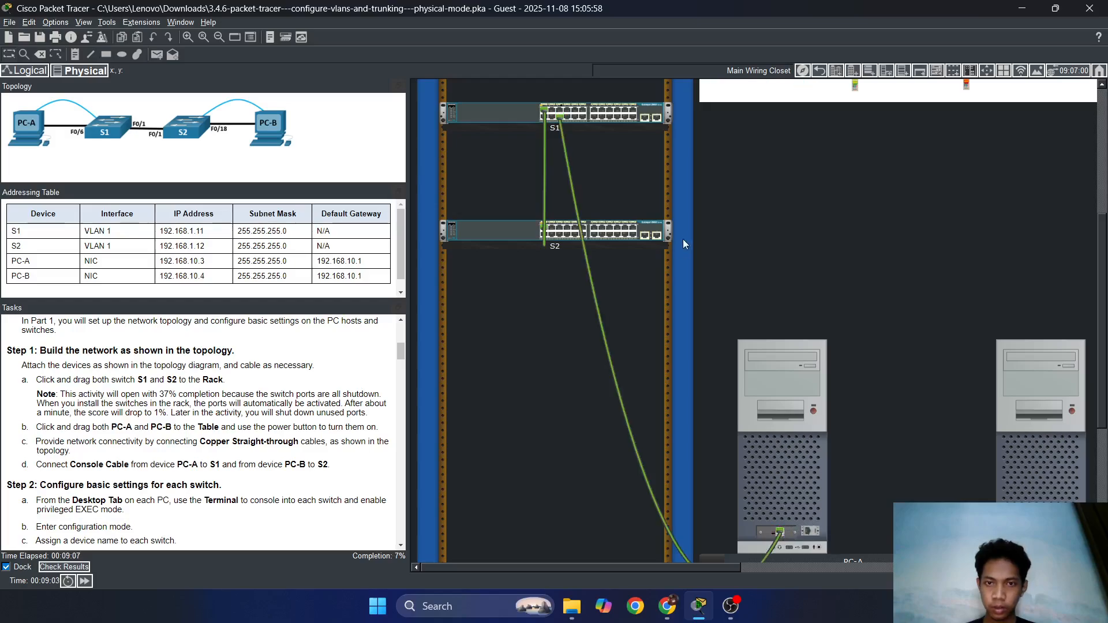
{"action": "scroll", "coordinate": [799, 252], "scroll_direction": "up", "scroll_amount": 1}
{"action": "left_click", "coordinate": [835, 137]}
{"action": "scroll", "coordinate": [802, 257], "scroll_direction": "down", "scroll_amount": 1}
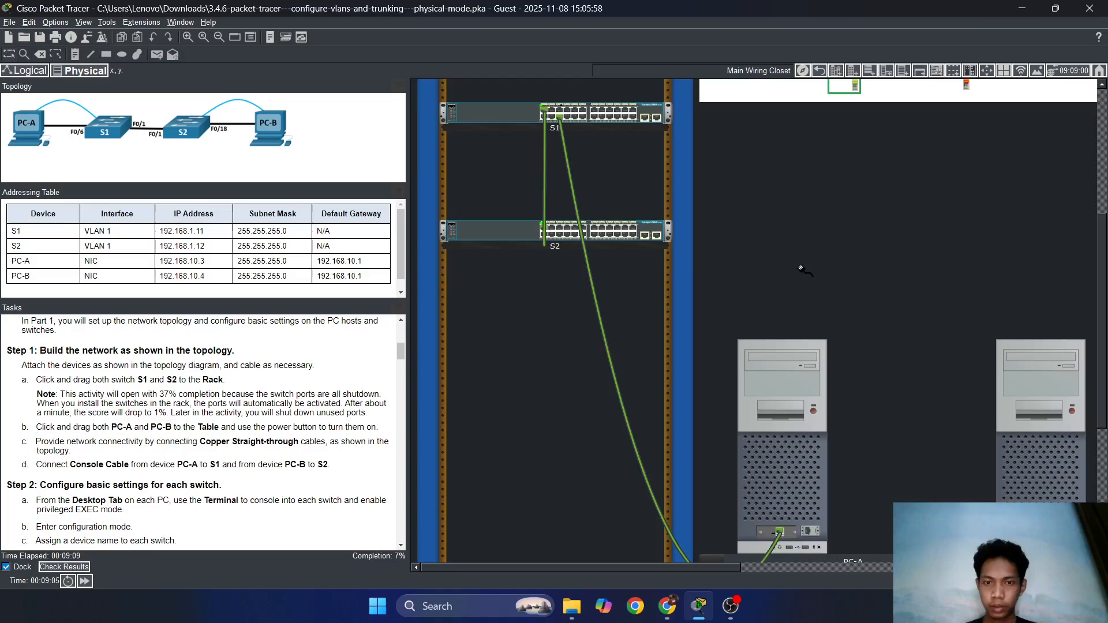
{"action": "left_click", "coordinate": [609, 235]}
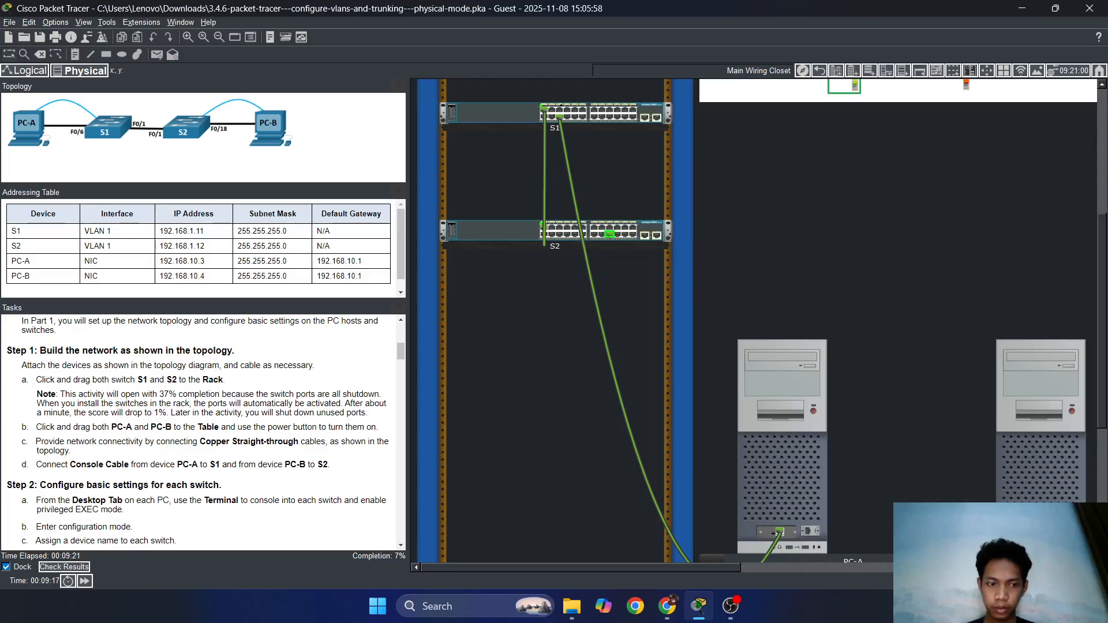
{"action": "left_click", "coordinate": [1038, 531]}
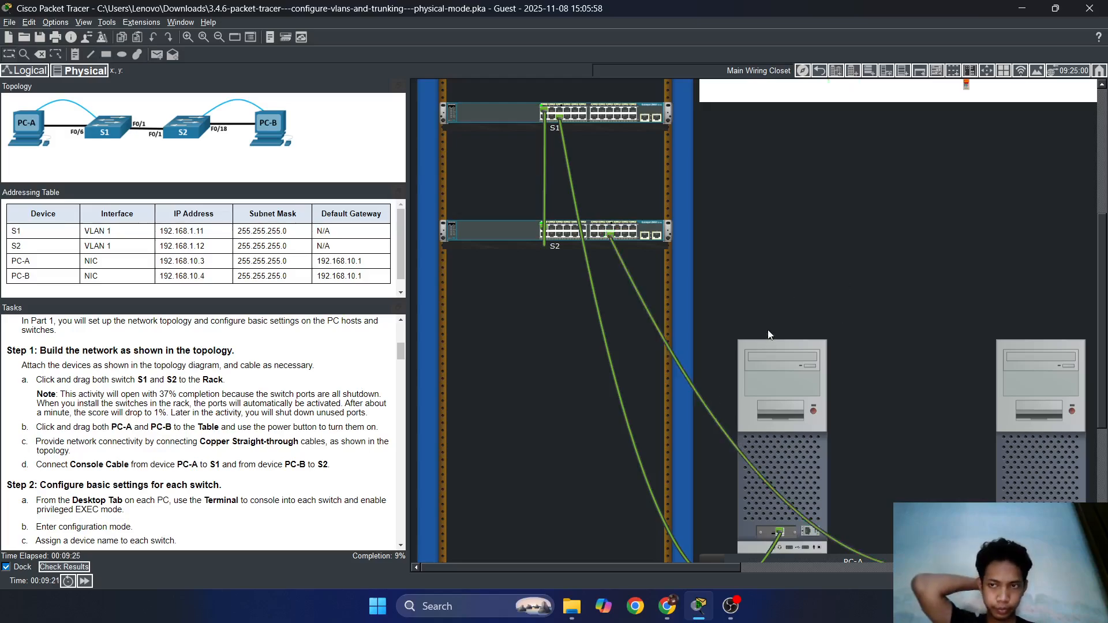
{"action": "scroll", "coordinate": [874, 256], "scroll_direction": "up", "scroll_amount": 2}
{"action": "scroll", "coordinate": [874, 261], "scroll_direction": "down", "scroll_amount": 4}
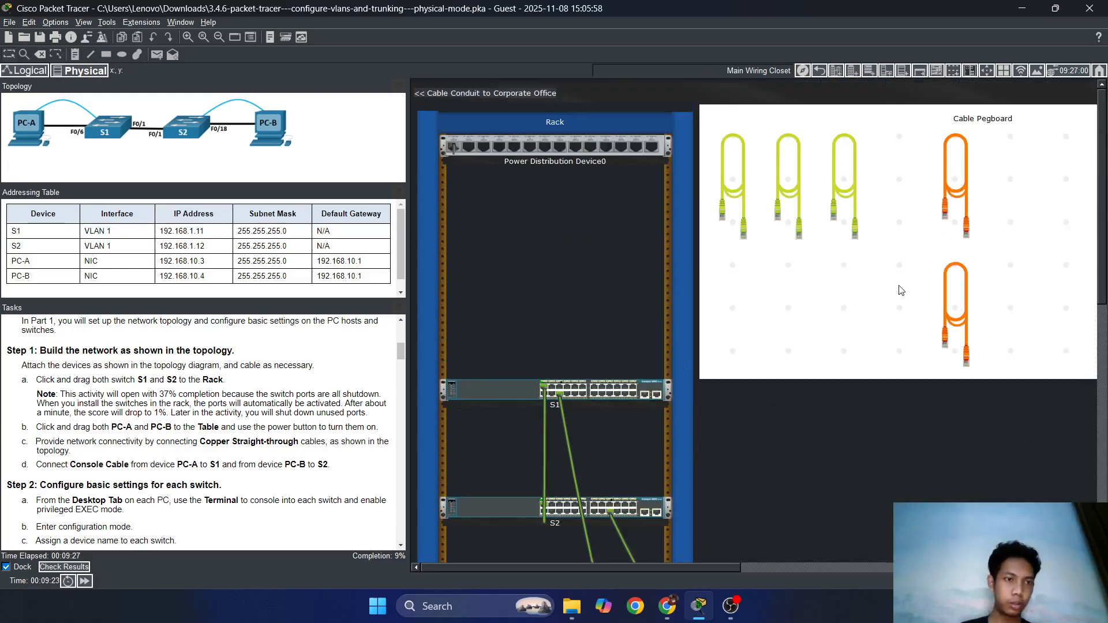
{"action": "scroll", "coordinate": [866, 294], "scroll_direction": "up", "scroll_amount": 3}
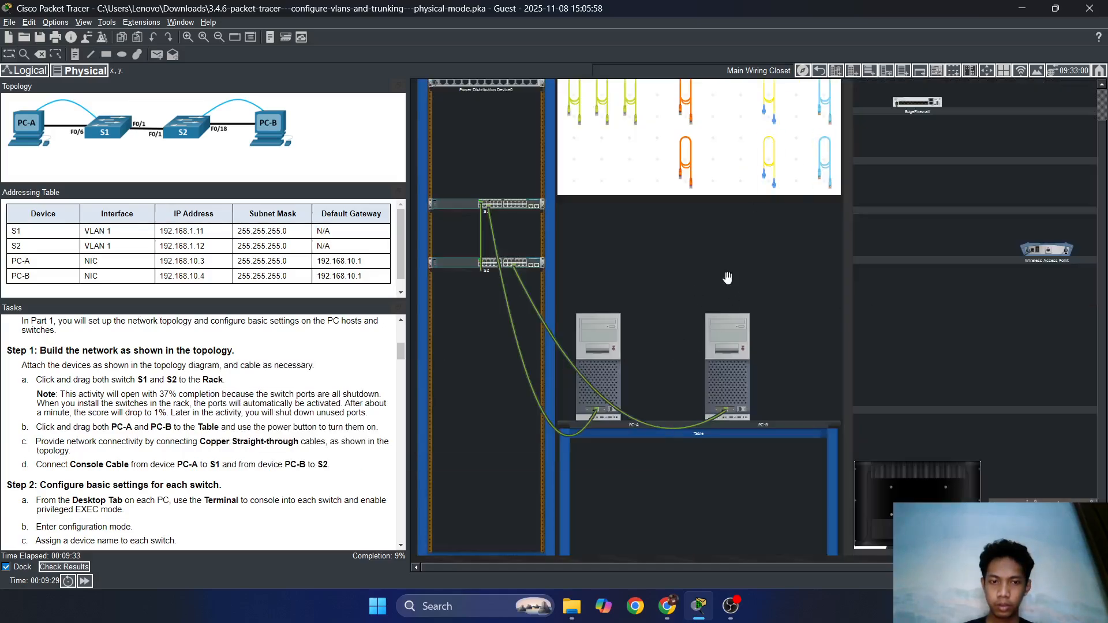
Move the light-blue console cable to the lower-left pegboard slot.
{"action": "left_click", "coordinate": [825, 173]}
{"action": "left_click", "coordinate": [586, 170]}
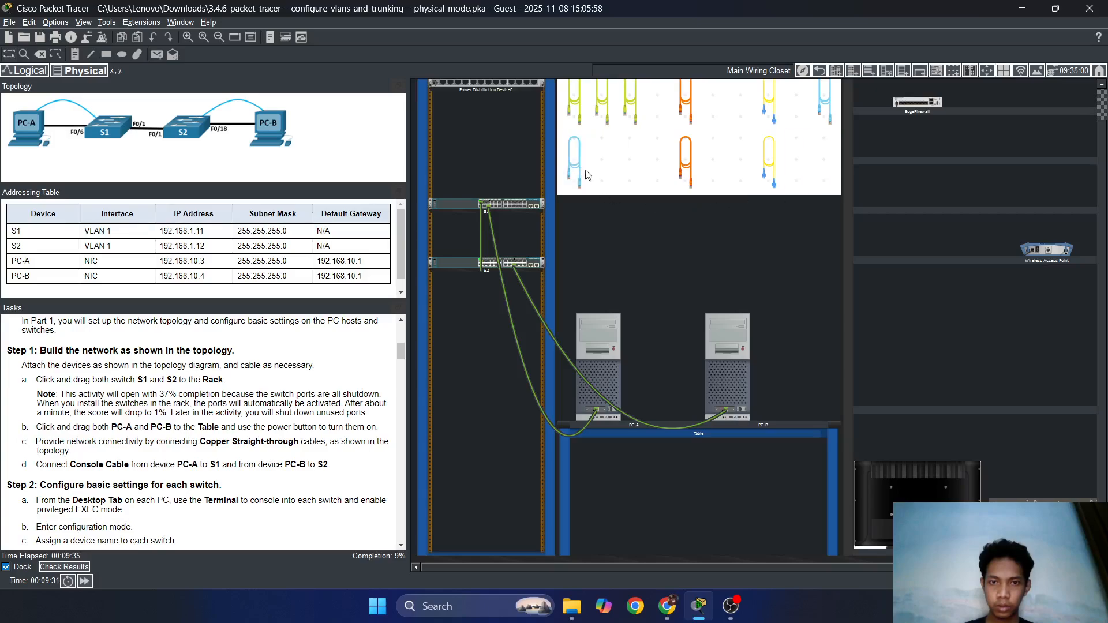
{"action": "left_click_drag", "start_coordinate": [829, 107], "coordinate": [600, 160]}
{"action": "scroll", "coordinate": [651, 237], "scroll_direction": "up", "scroll_amount": 5}
{"action": "scroll", "coordinate": [919, 349], "scroll_direction": "down", "scroll_amount": 3}
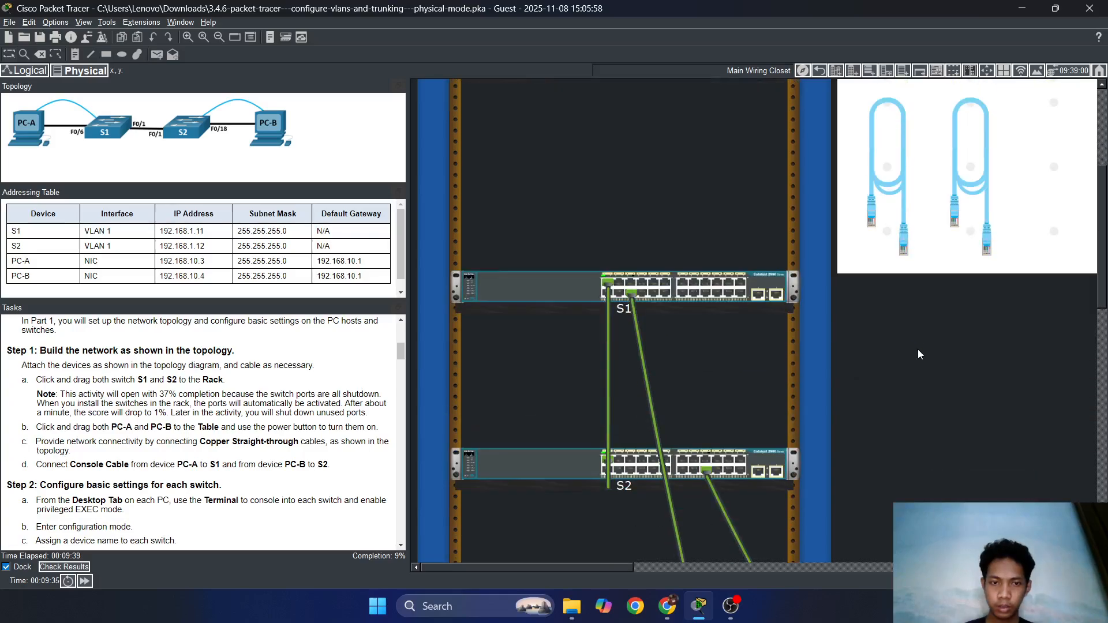
{"action": "scroll", "coordinate": [918, 354], "scroll_direction": "down", "scroll_amount": 2}
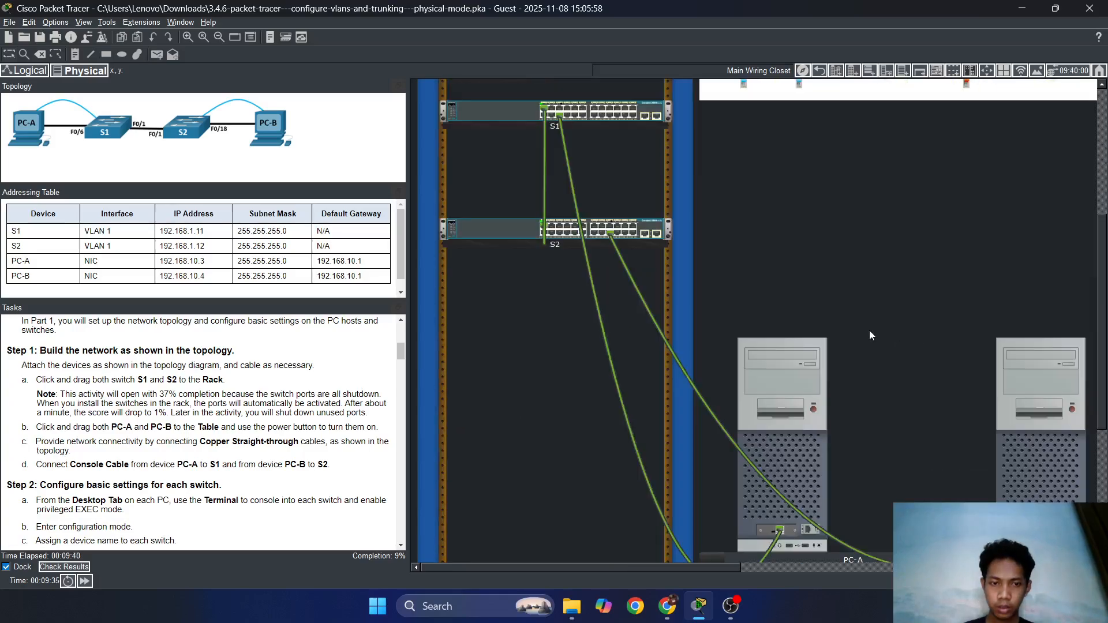
Connect S1's rear Console port to PC-A's RS 232 port with a console cable.
{"action": "right_click", "coordinate": [506, 113]}
{"action": "left_click", "coordinate": [561, 130]}
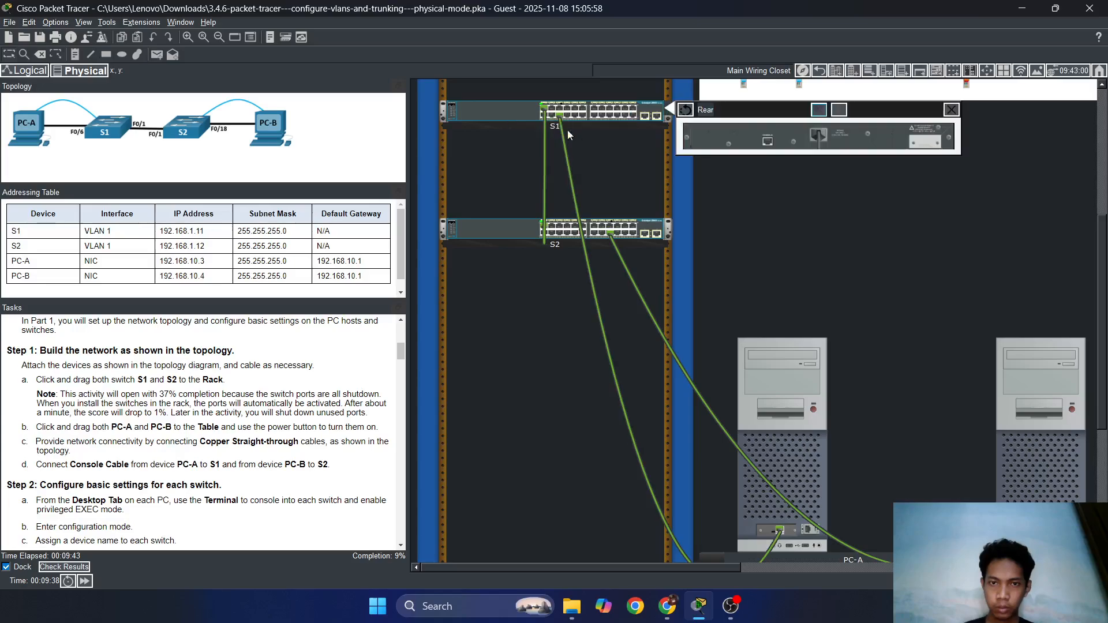
{"action": "left_click", "coordinate": [741, 85]}
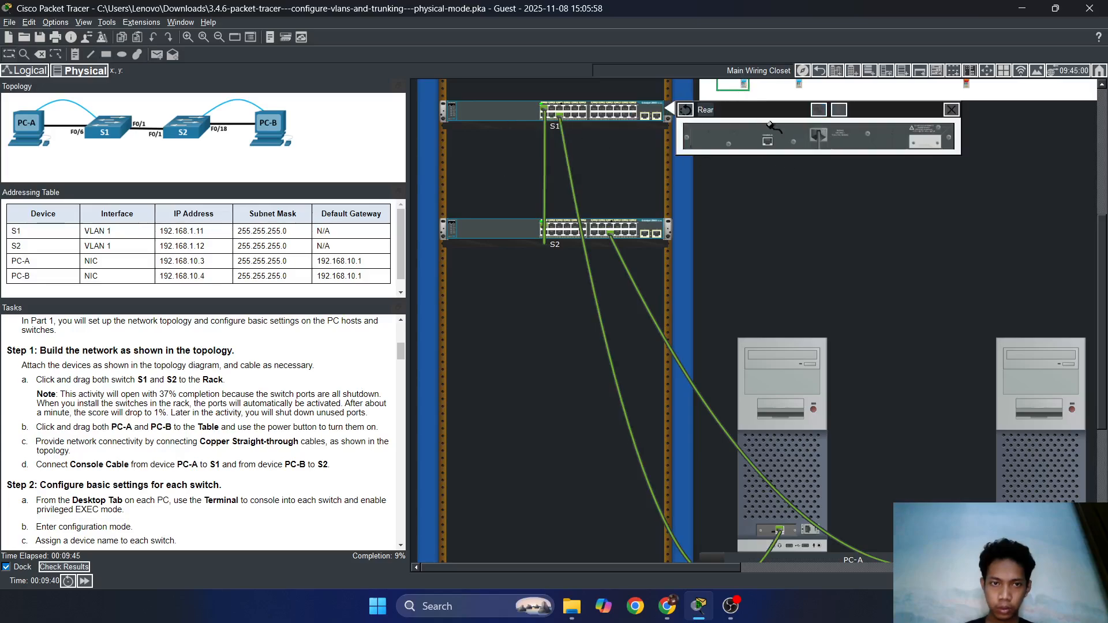
{"action": "left_click", "coordinate": [767, 141]}
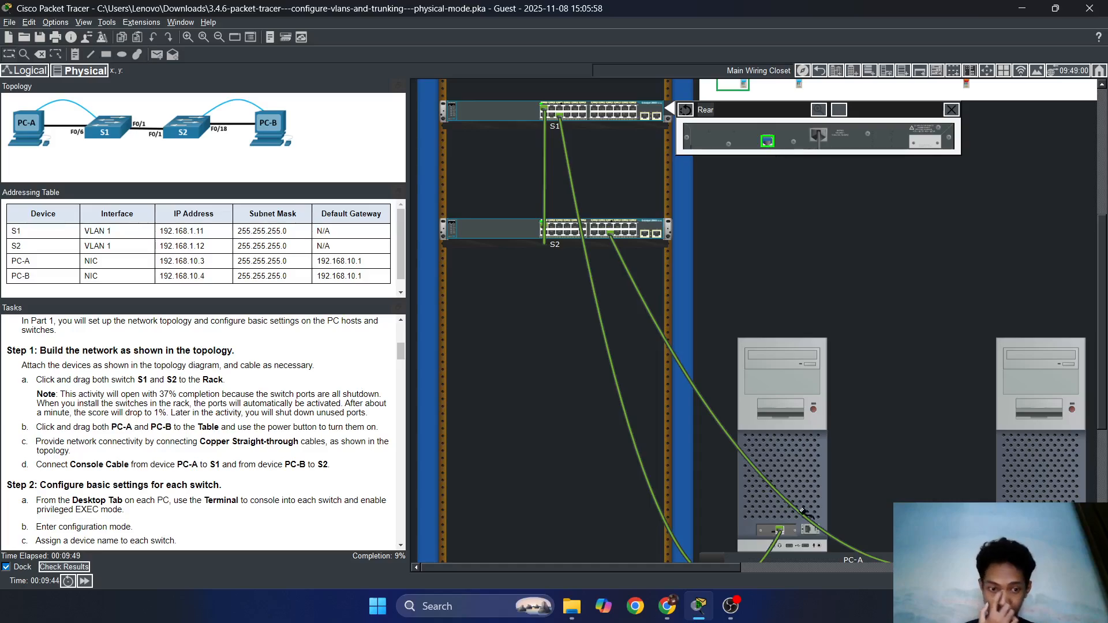
{"action": "left_click", "coordinate": [808, 530]}
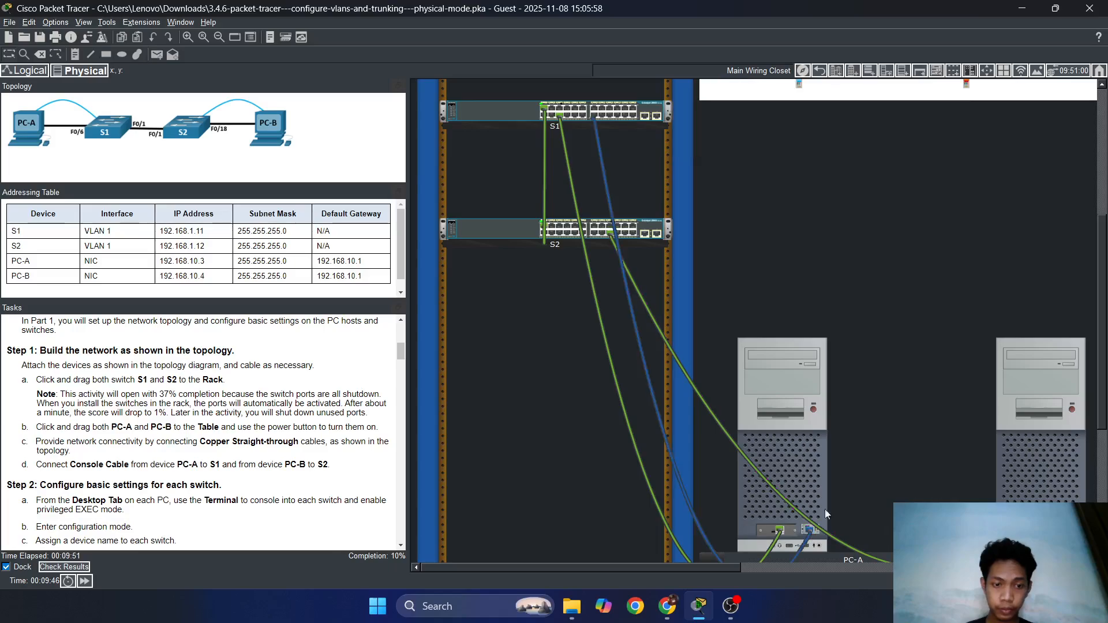
Plug a console cable into S2's rear Console port to link it with PC-B.
{"action": "left_click", "coordinate": [502, 226]}
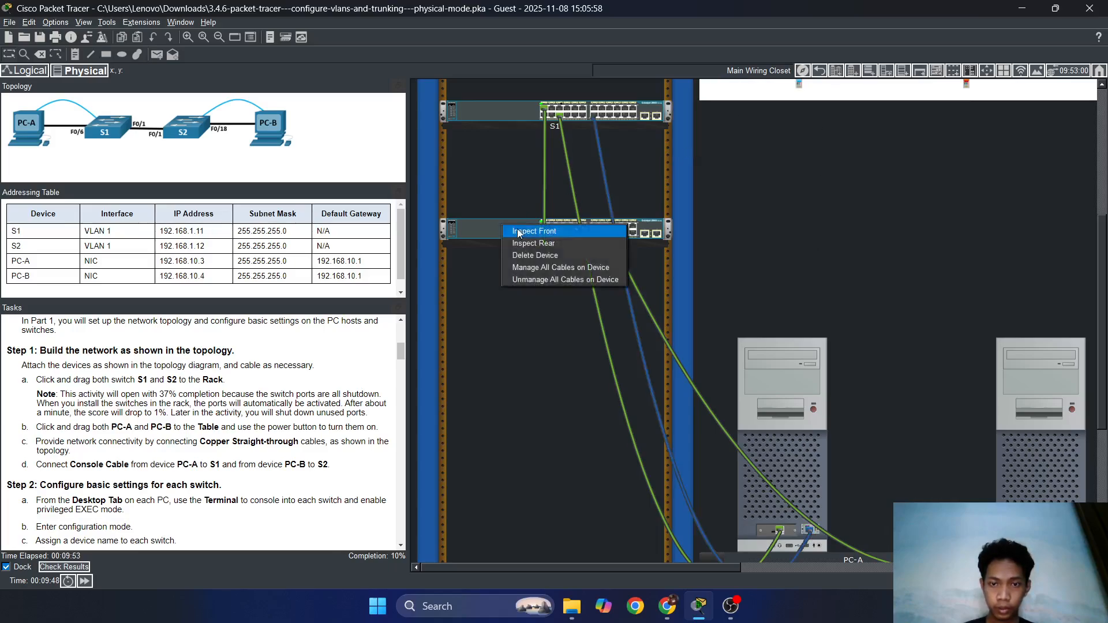
{"action": "left_click", "coordinate": [558, 245]}
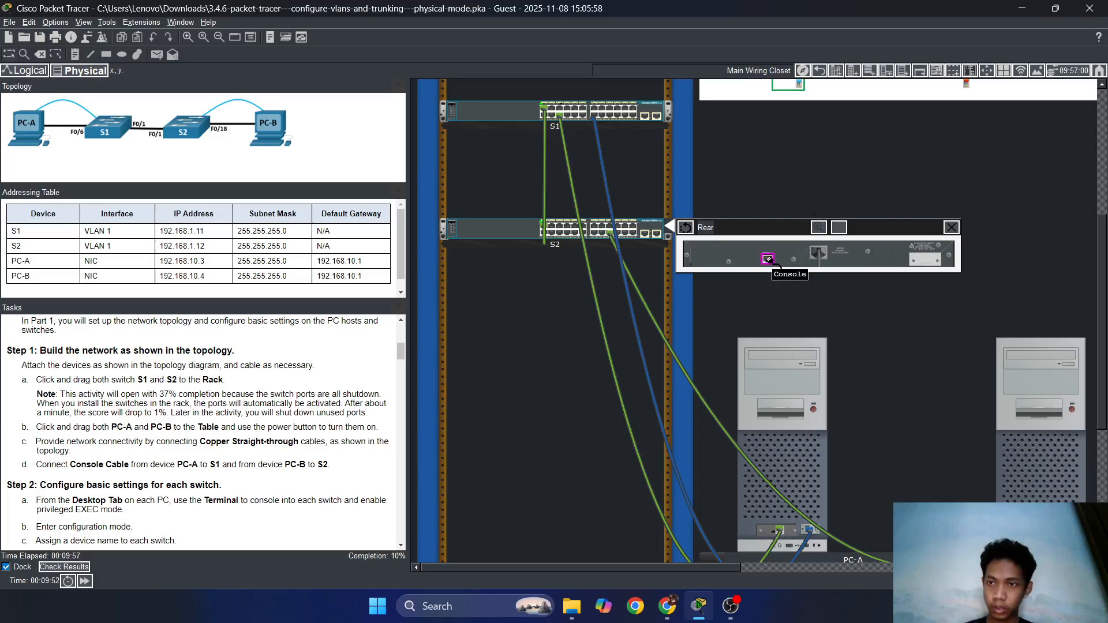
{"action": "left_click", "coordinate": [767, 258]}
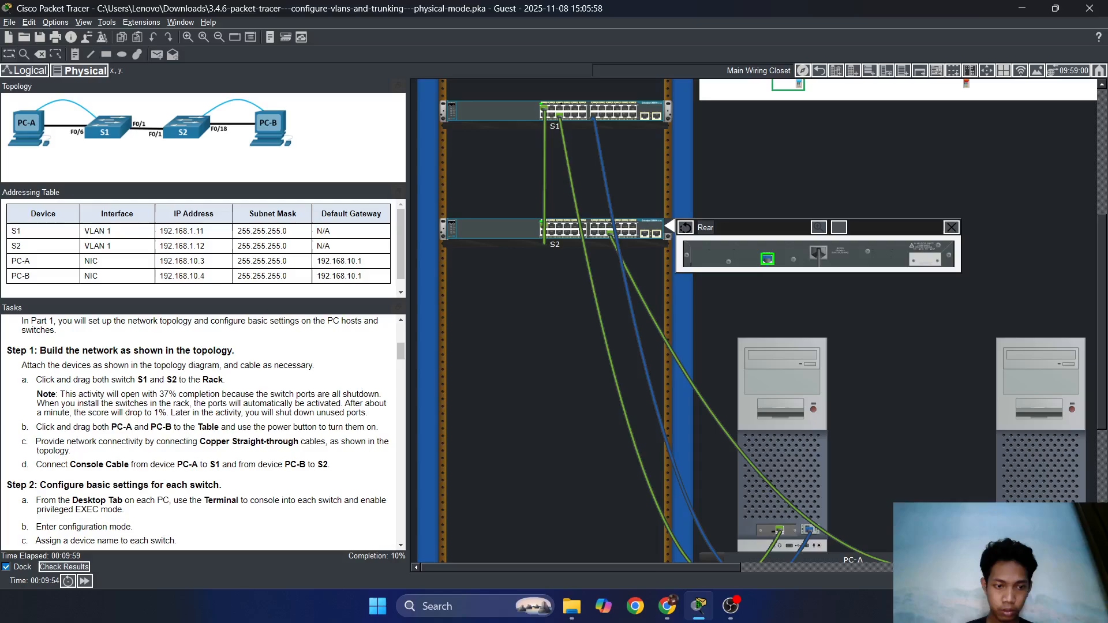
{"action": "scroll", "coordinate": [820, 378], "scroll_direction": "down", "scroll_amount": 2}
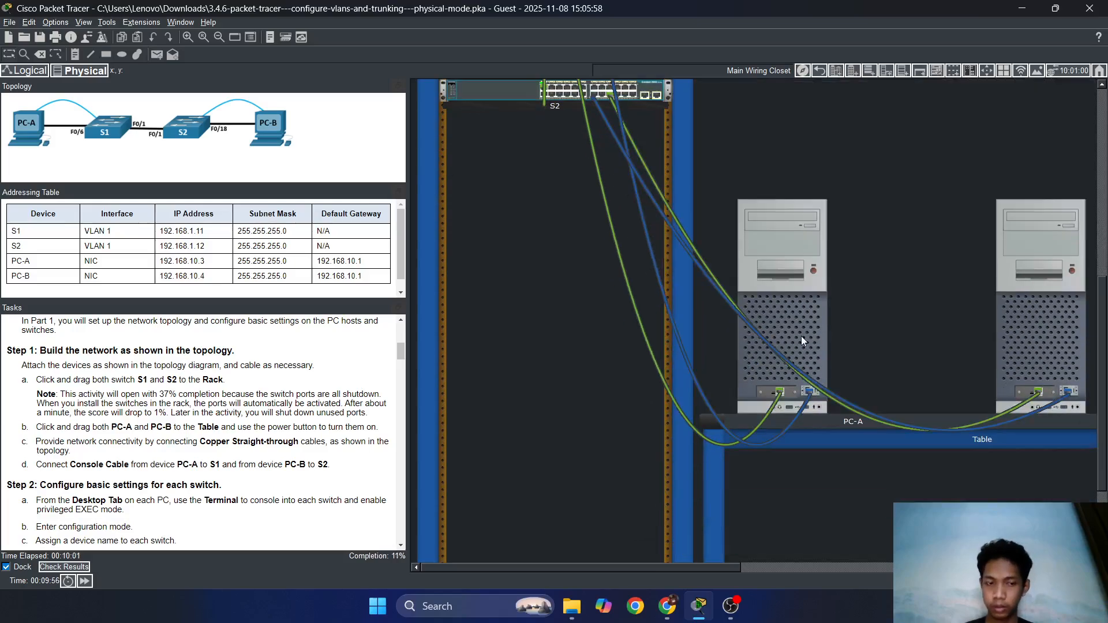
{"action": "scroll", "coordinate": [868, 349], "scroll_direction": "up", "scroll_amount": 2}
{"action": "scroll", "coordinate": [891, 336], "scroll_direction": "down", "scroll_amount": 2}
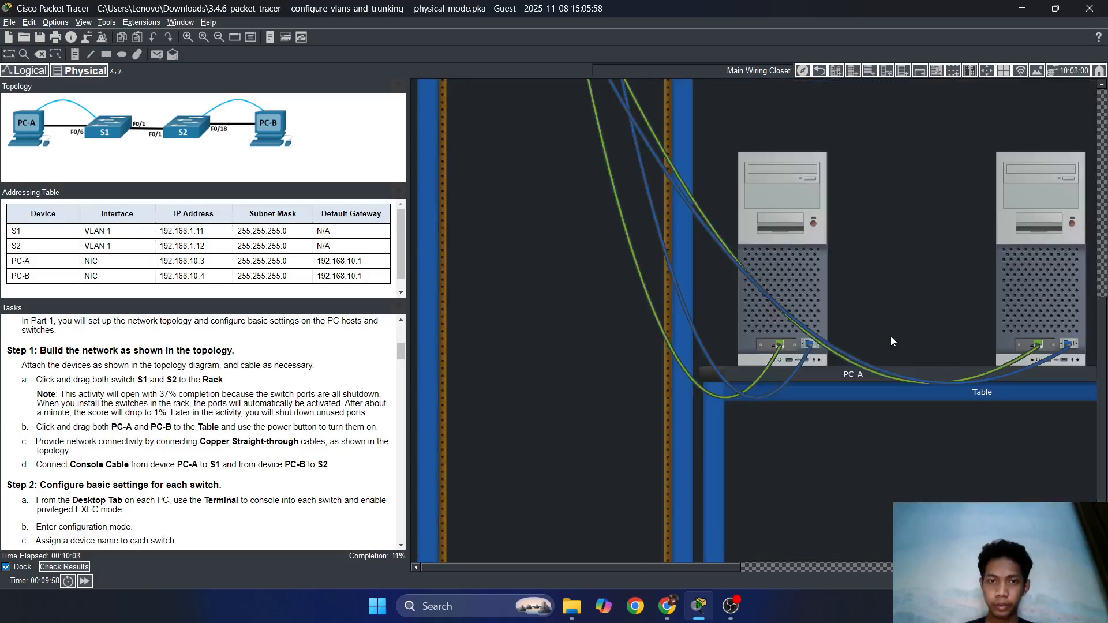
{"action": "scroll", "coordinate": [891, 336], "scroll_direction": "down", "scroll_amount": 5}
{"action": "scroll", "coordinate": [595, 260], "scroll_direction": "up", "scroll_amount": 3}
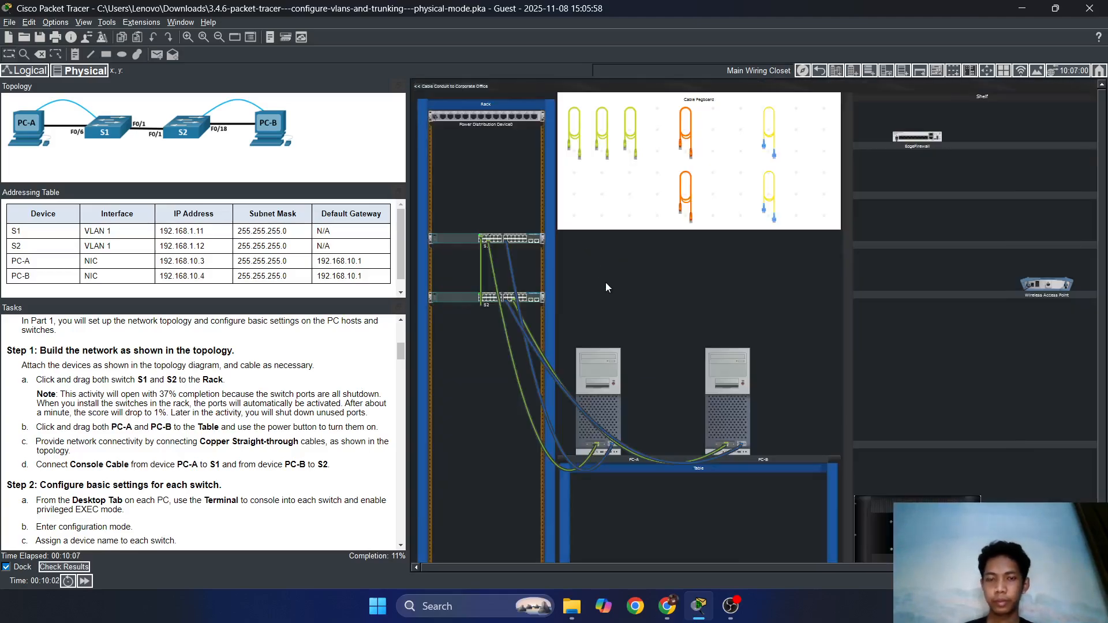
Power on PC-A after the power-off error, then reopen its device window.
{"action": "scroll", "coordinate": [191, 390], "scroll_direction": "down", "scroll_amount": 3}
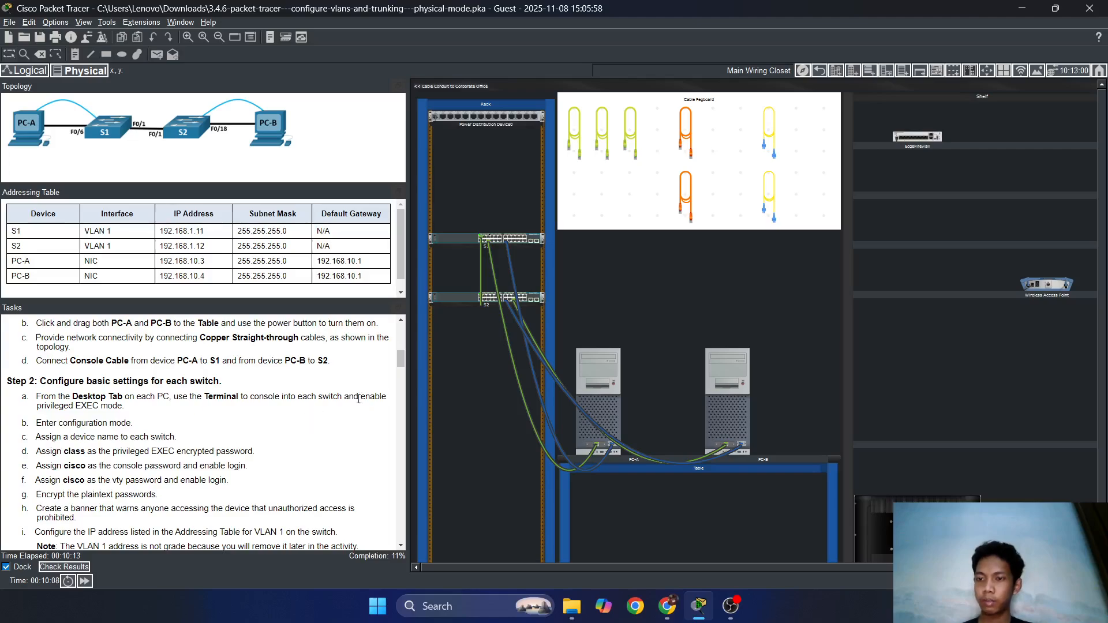
{"action": "left_click", "coordinate": [606, 361]}
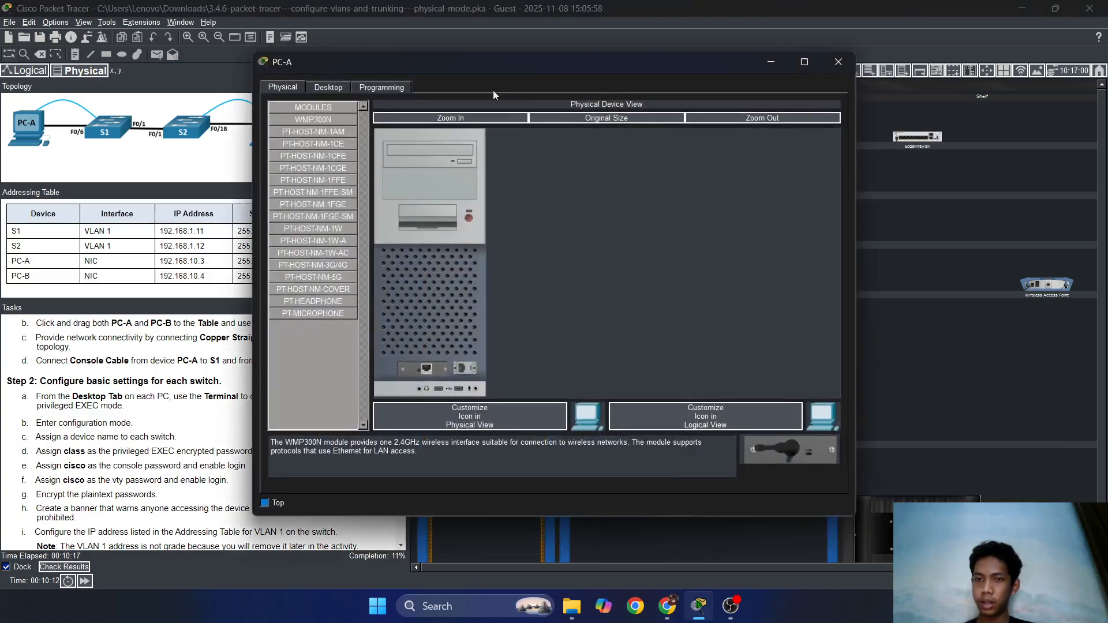
{"action": "left_click", "coordinate": [329, 87]}
{"action": "left_click", "coordinate": [548, 306]}
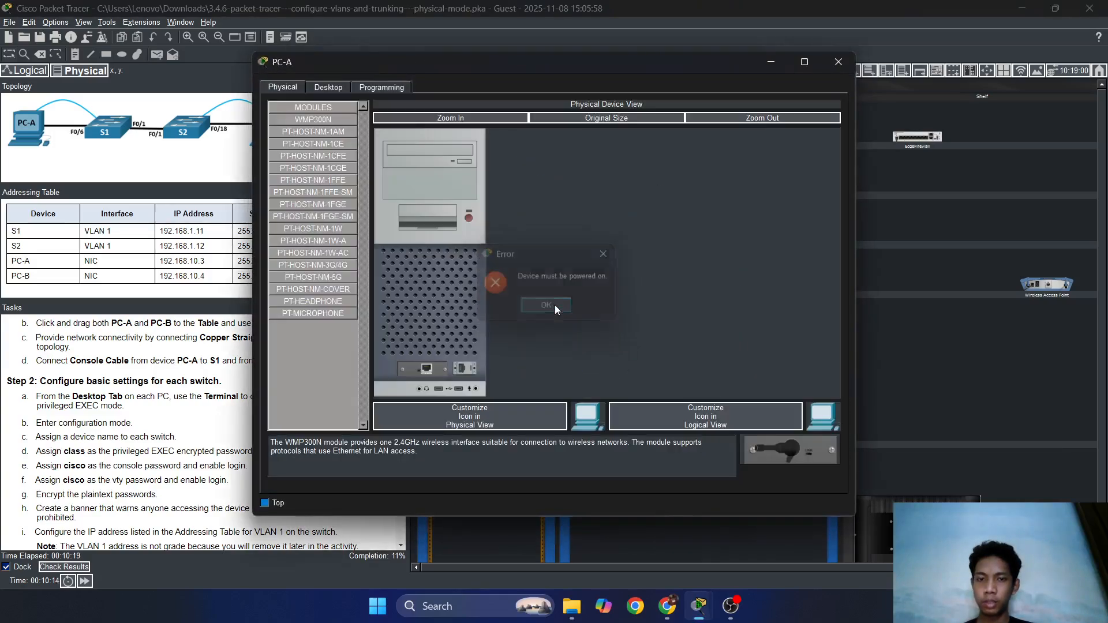
{"action": "left_click", "coordinate": [839, 61]}
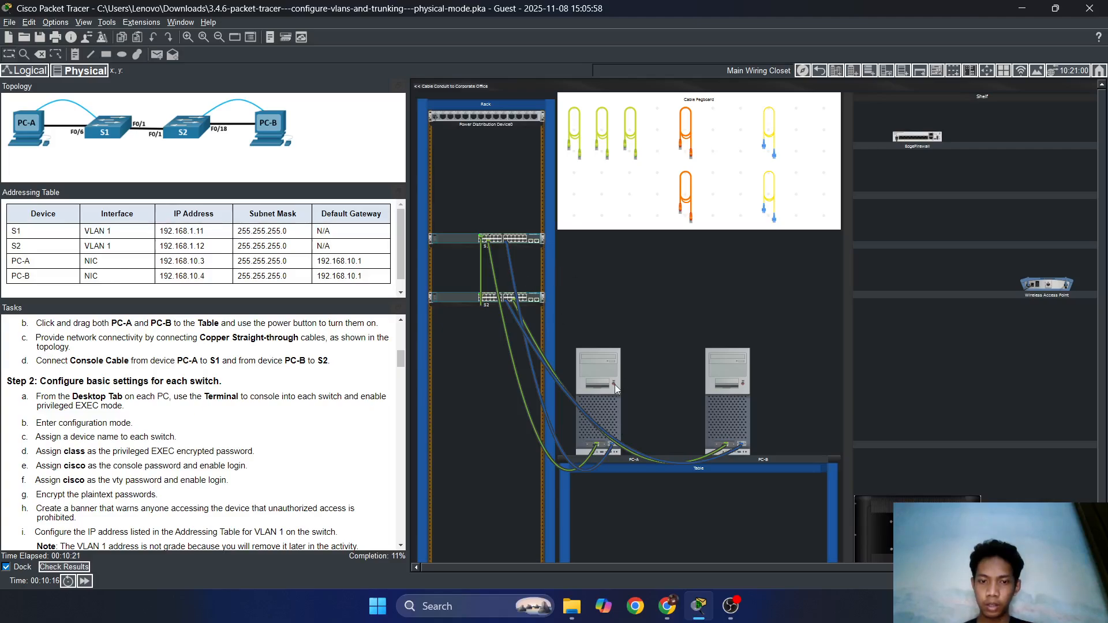
{"action": "left_click", "coordinate": [741, 386]}
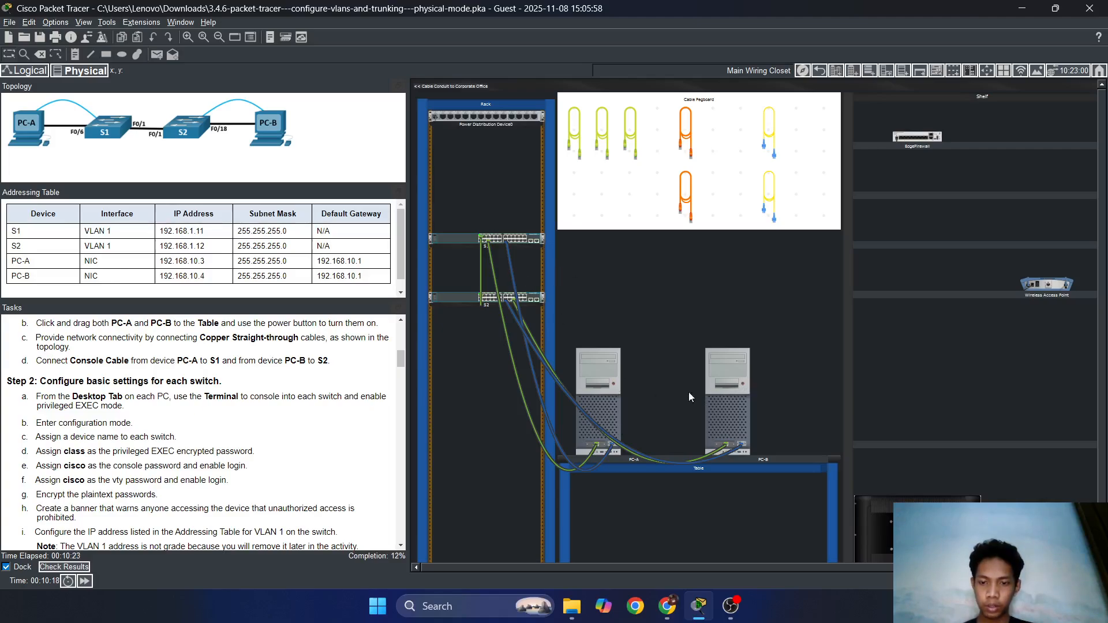
{"action": "left_click", "coordinate": [597, 355]}
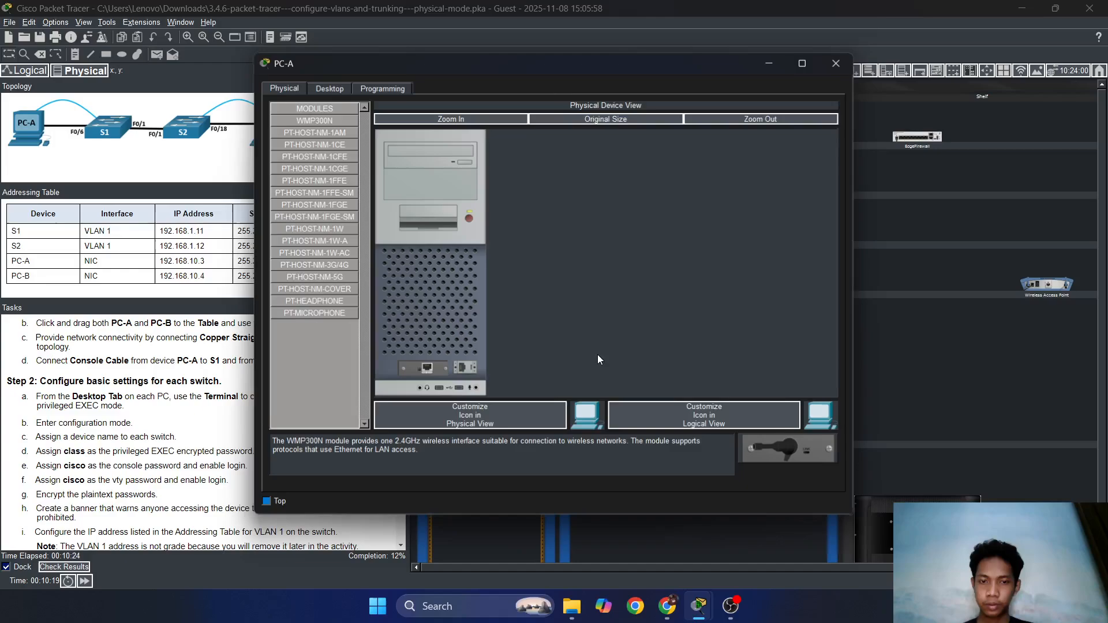
Open PC-A's Terminal with 9600 settings and enter enable mode on the switch.
{"action": "left_click", "coordinate": [328, 87]}
{"action": "left_click_drag", "start_coordinate": [441, 66], "coordinate": [621, 58]}
{"action": "left_click", "coordinate": [624, 142]}
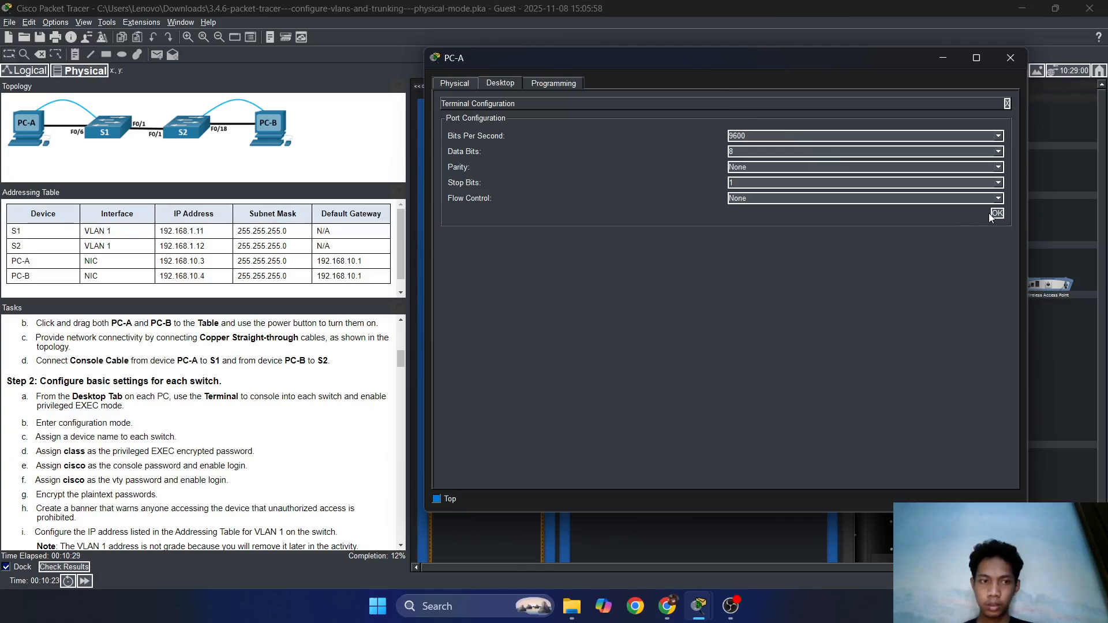
{"action": "left_click", "coordinate": [997, 213]}
{"action": "key", "text": "Return"}
{"action": "key", "text": "Return"}
{"action": "key", "text": "Return"}
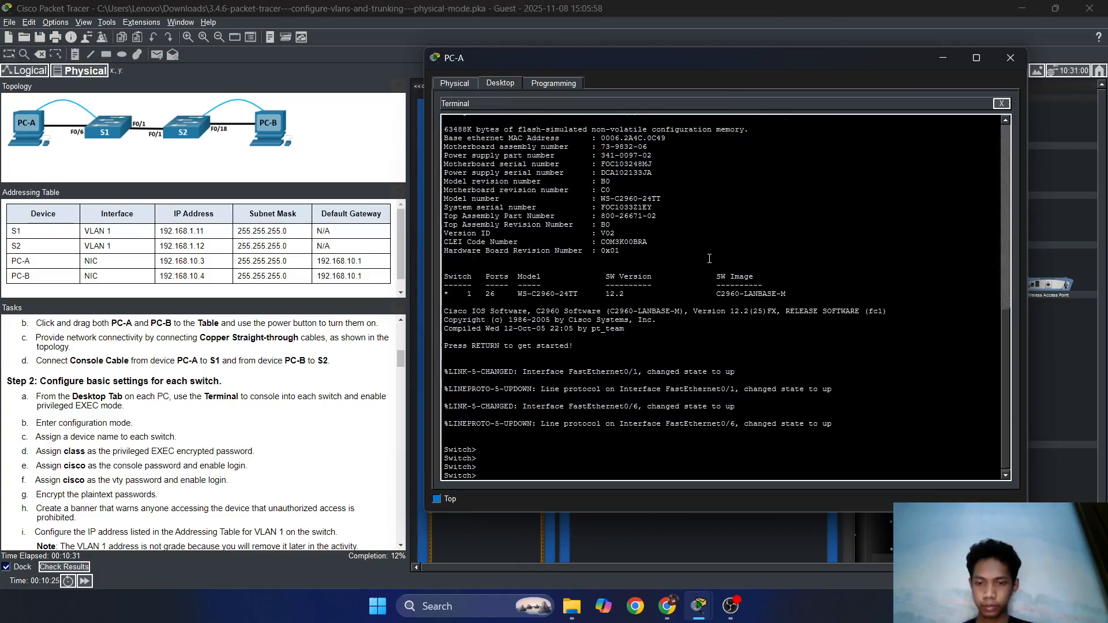
{"action": "type", "text": "en"}
{"action": "key", "text": "Return"}
{"action": "key", "text": "Return"}
{"action": "key", "text": "Return"}
{"action": "key", "text": "Return"}
{"action": "key", "text": "Return"}
{"action": "key", "text": "Return"}
{"action": "key", "text": "Return"}
{"action": "key", "text": "Return"}
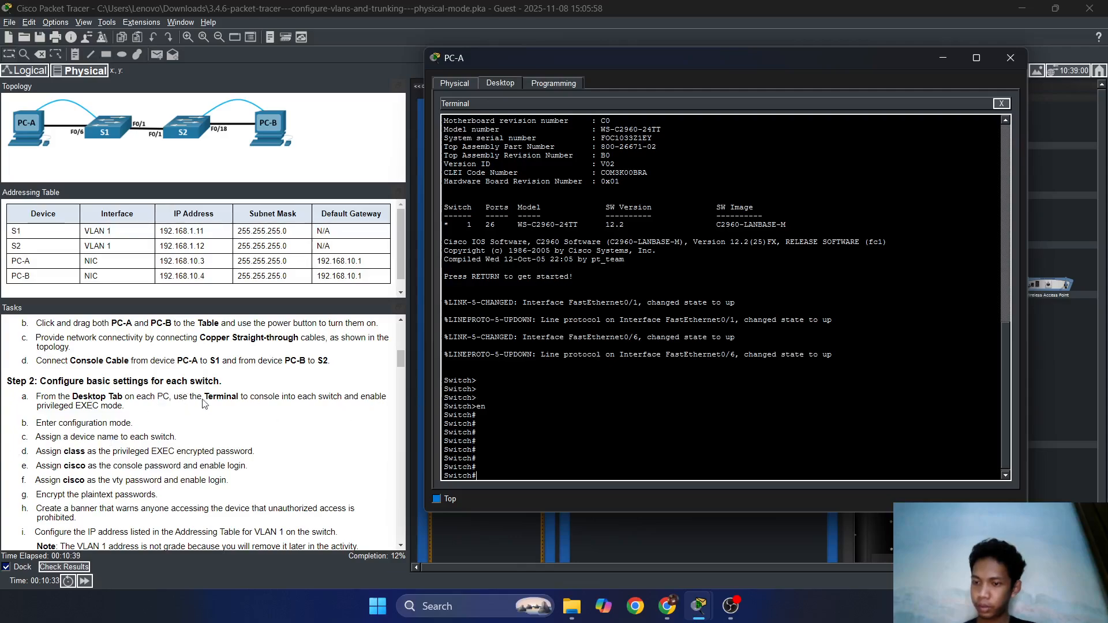
{"action": "left_click", "coordinate": [695, 432]}
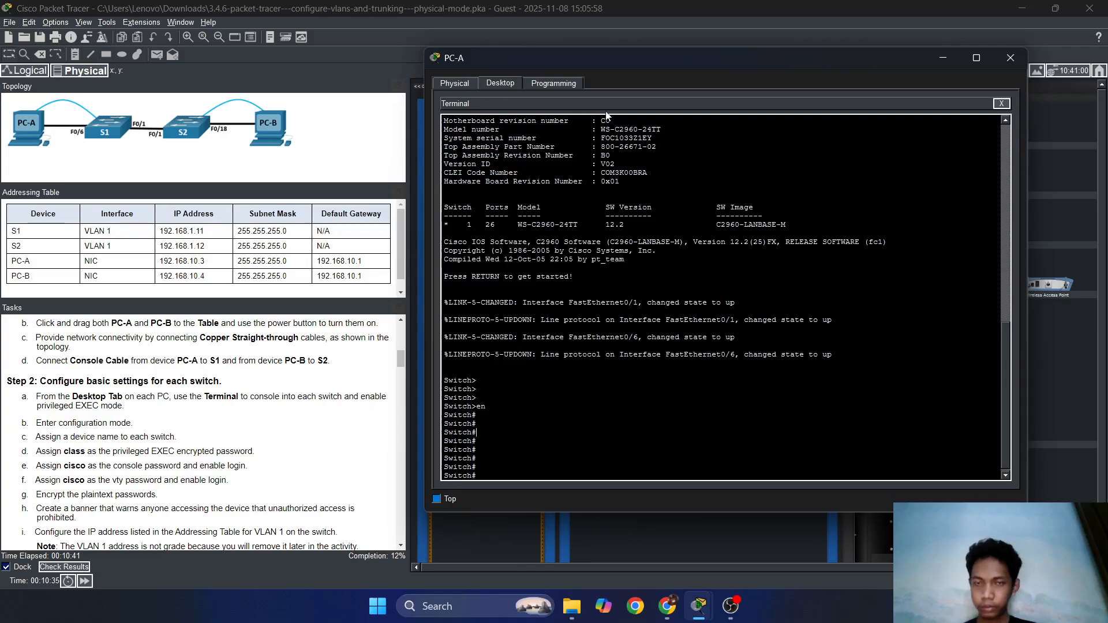
{"action": "left_click_drag", "start_coordinate": [580, 68], "coordinate": [736, 88]}
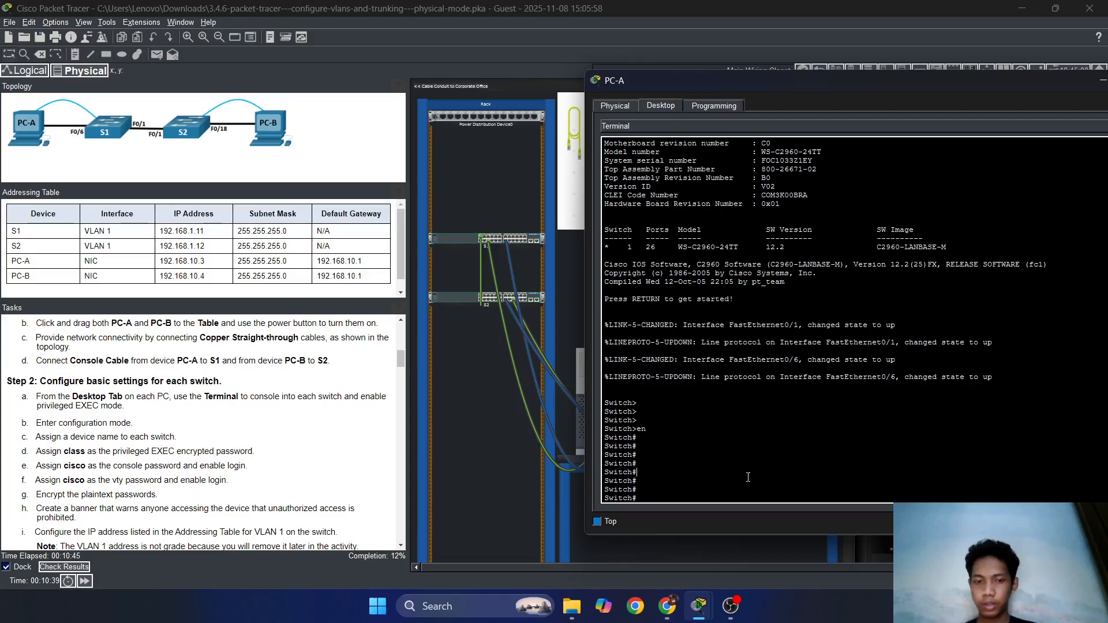
Enter global configuration mode and set the switch hostname to S1.
{"action": "key", "text": "Return"}
{"action": "key", "text": "Return"}
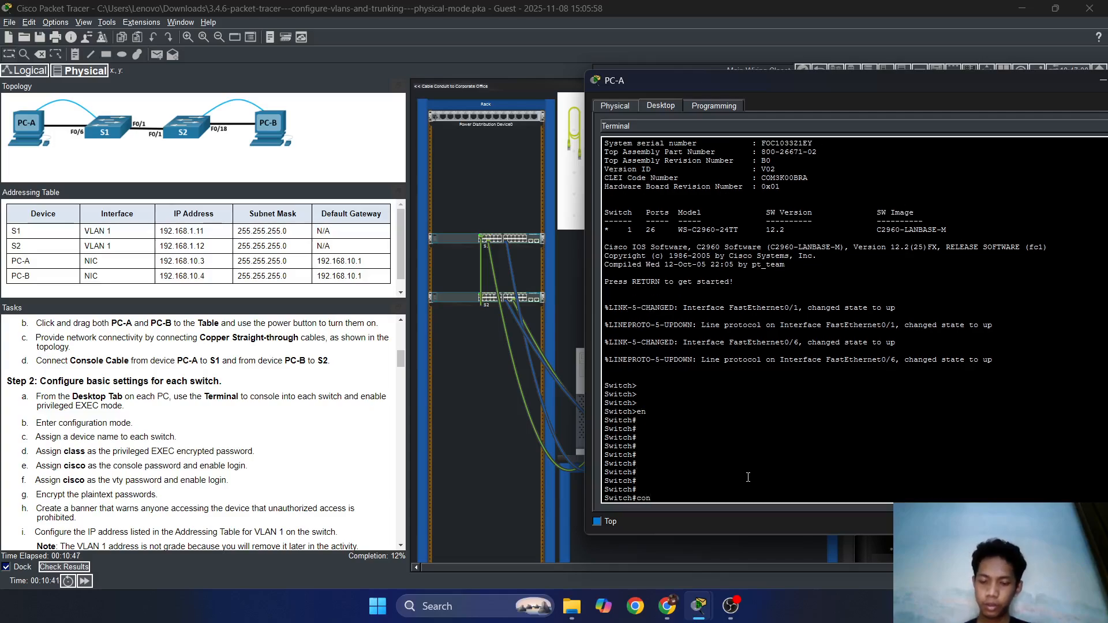
{"action": "type", "text": "conf t"}
{"action": "key", "text": "Return"}
{"action": "key", "text": "Return"}
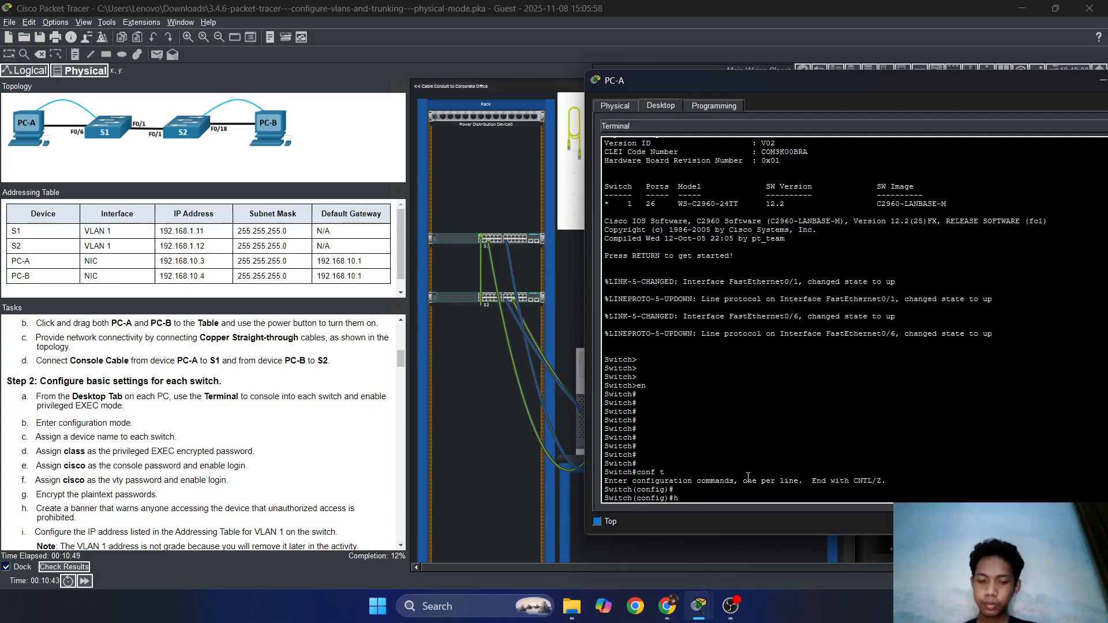
{"action": "type", "text": "host"}
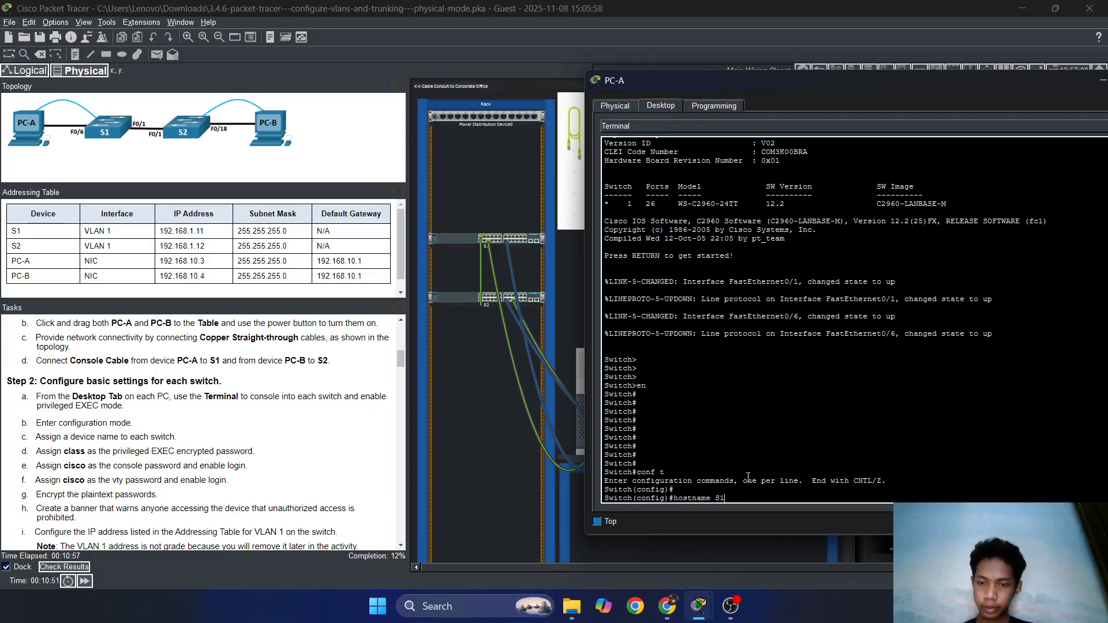
{"action": "type", "text": "name S1"}
{"action": "key", "text": "Return"}
{"action": "key", "text": "Return"}
{"action": "key", "text": "Return"}
{"action": "key", "text": "Return"}
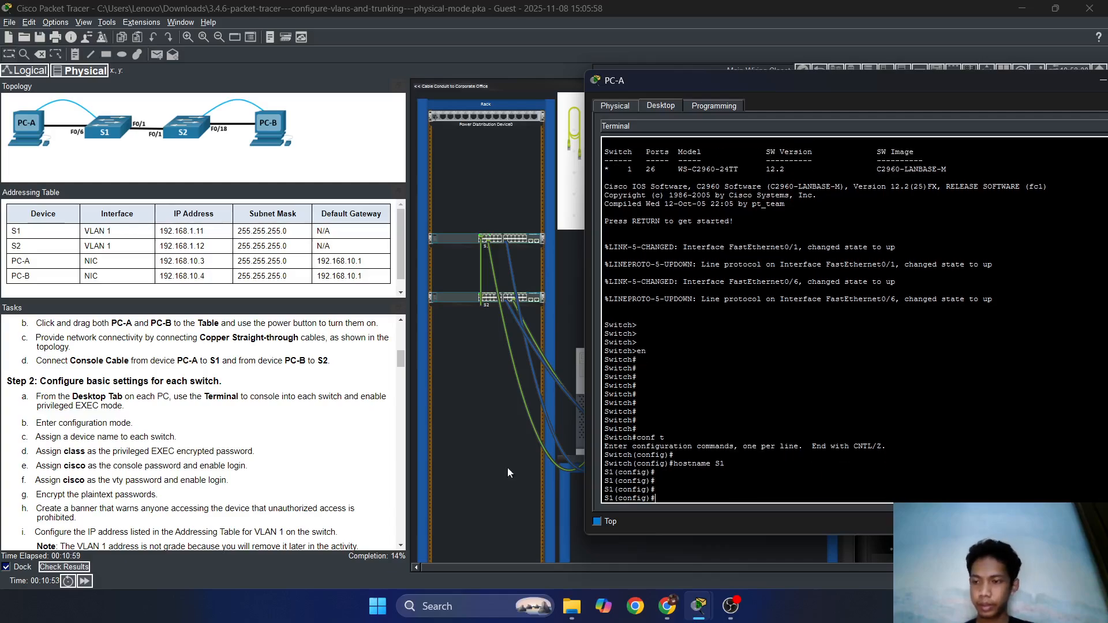
Set an encrypted privileged EXEC password with enable secret.
{"action": "scroll", "coordinate": [181, 451], "scroll_direction": "down", "scroll_amount": 3}
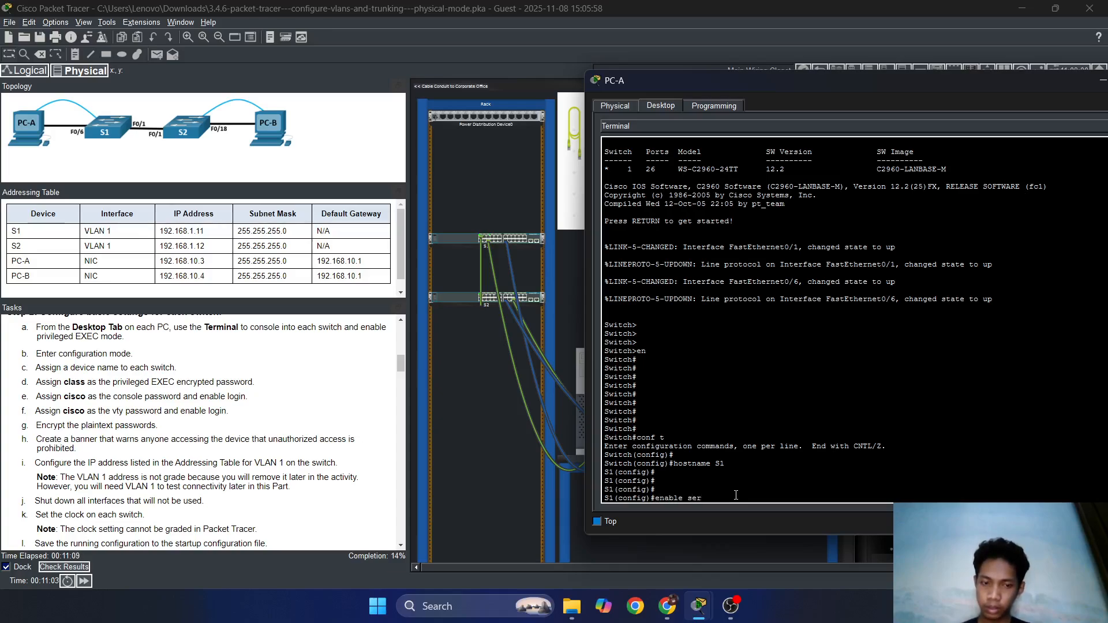
{"action": "type", "text": "cret clas"}
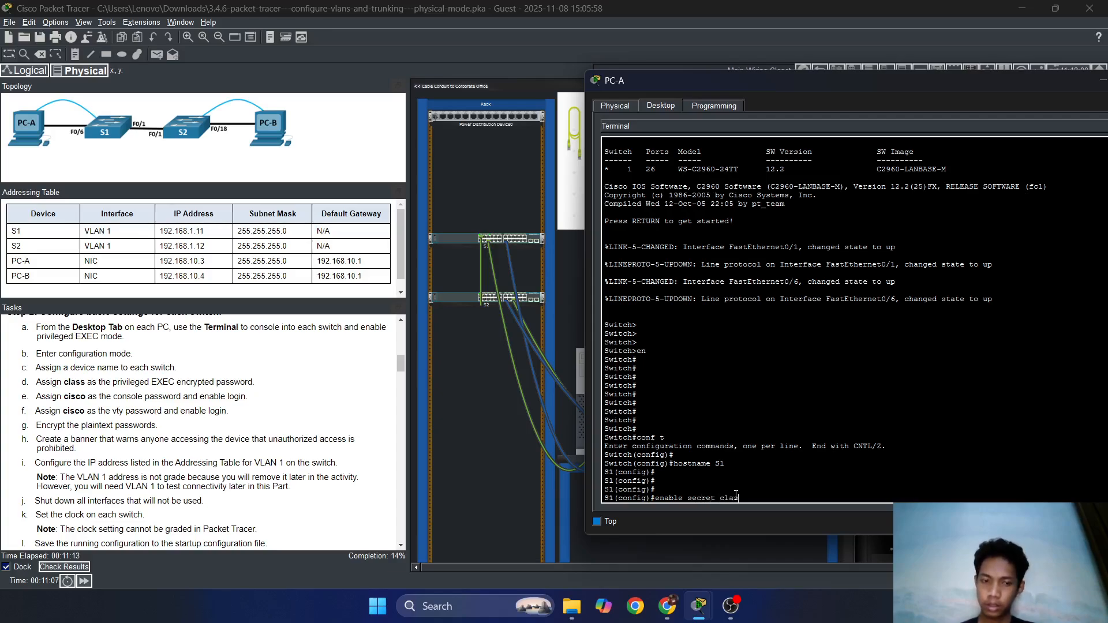
{"action": "type", "text": "s"}
{"action": "key", "text": "Return"}
{"action": "key", "text": "Return"}
{"action": "key", "text": "Return"}
{"action": "key", "text": "Return"}
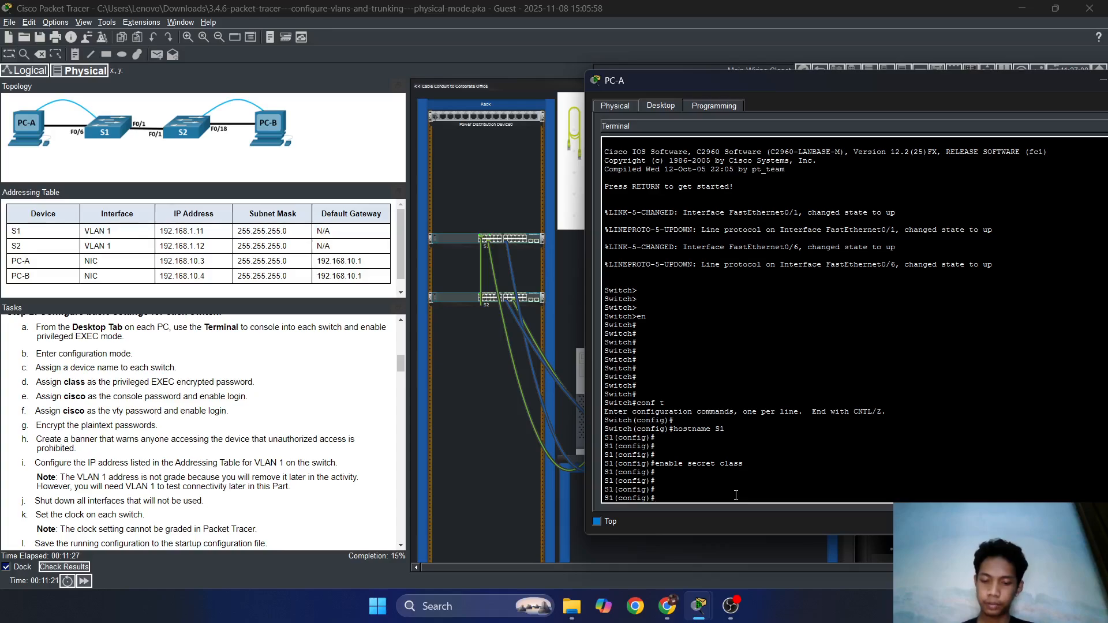
Give line console 0 a password, enable login, and exit to global config.
{"action": "type", "text": "line con"}
{"action": "key", "text": "Tab"}
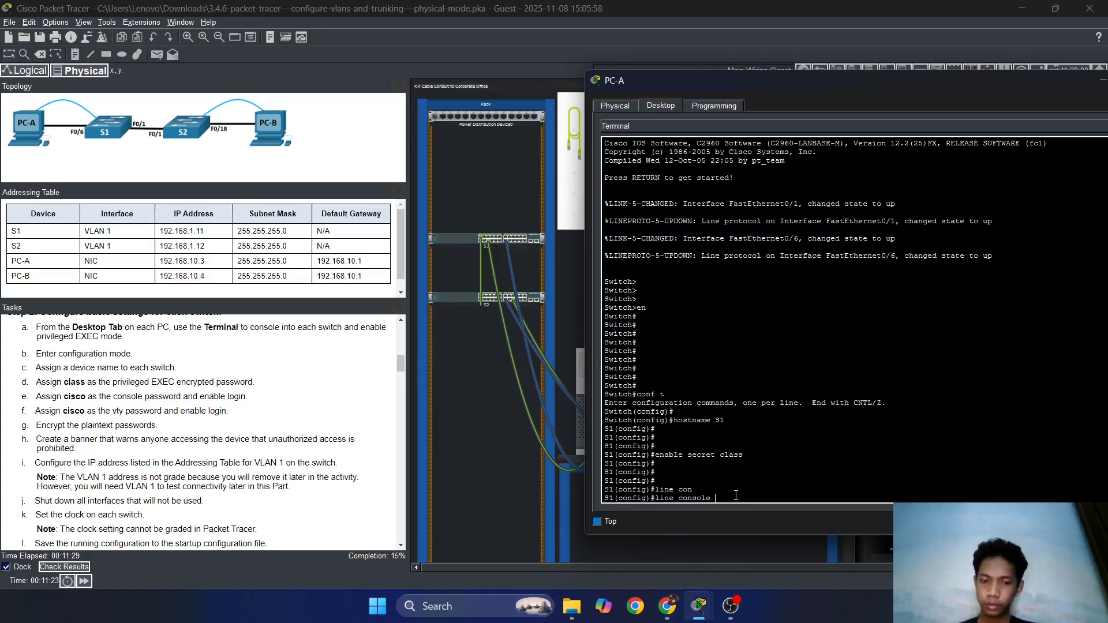
{"action": "type", "text": "0"}
{"action": "key", "text": "Return"}
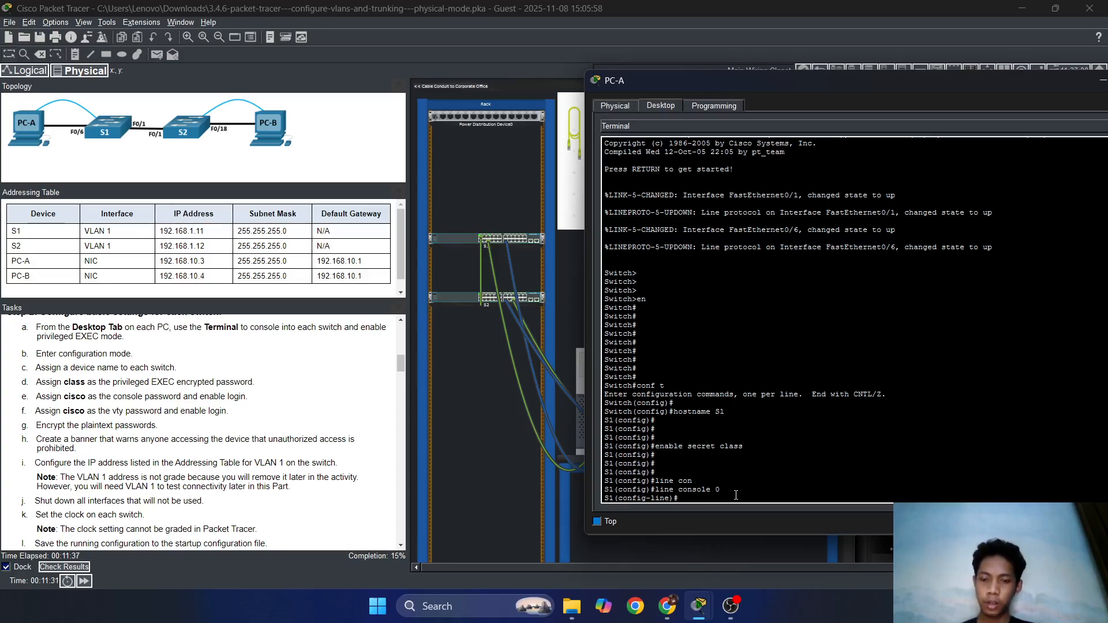
{"action": "type", "text": "password"}
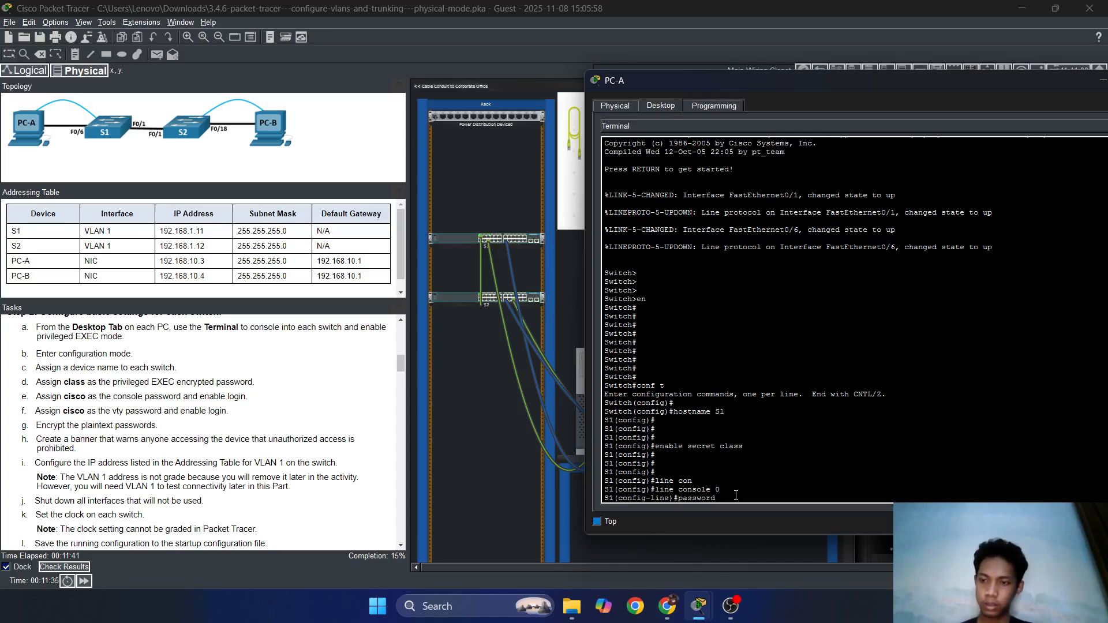
{"action": "type", "text": " cisco"}
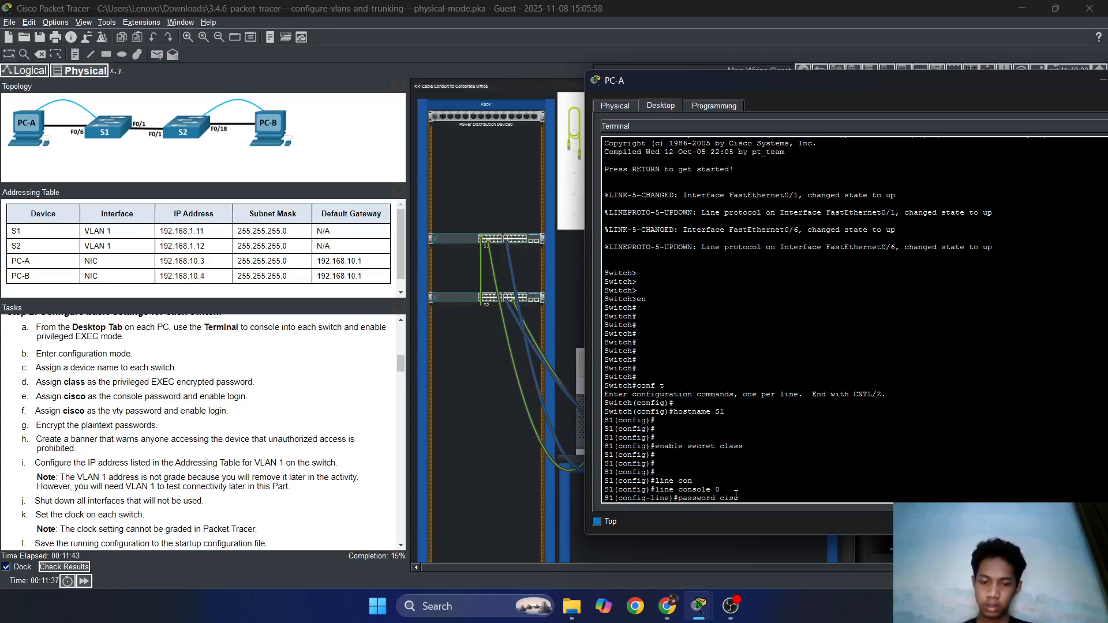
{"action": "key", "text": "Return"}
{"action": "key", "text": "Return"}
{"action": "key", "text": "Return"}
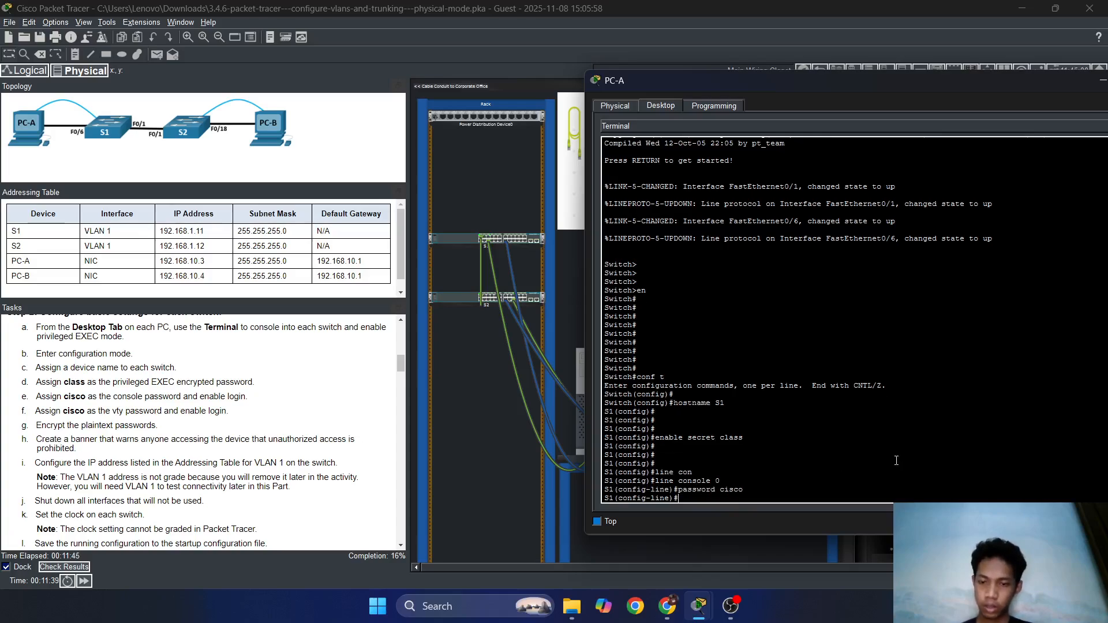
{"action": "type", "text": "login"}
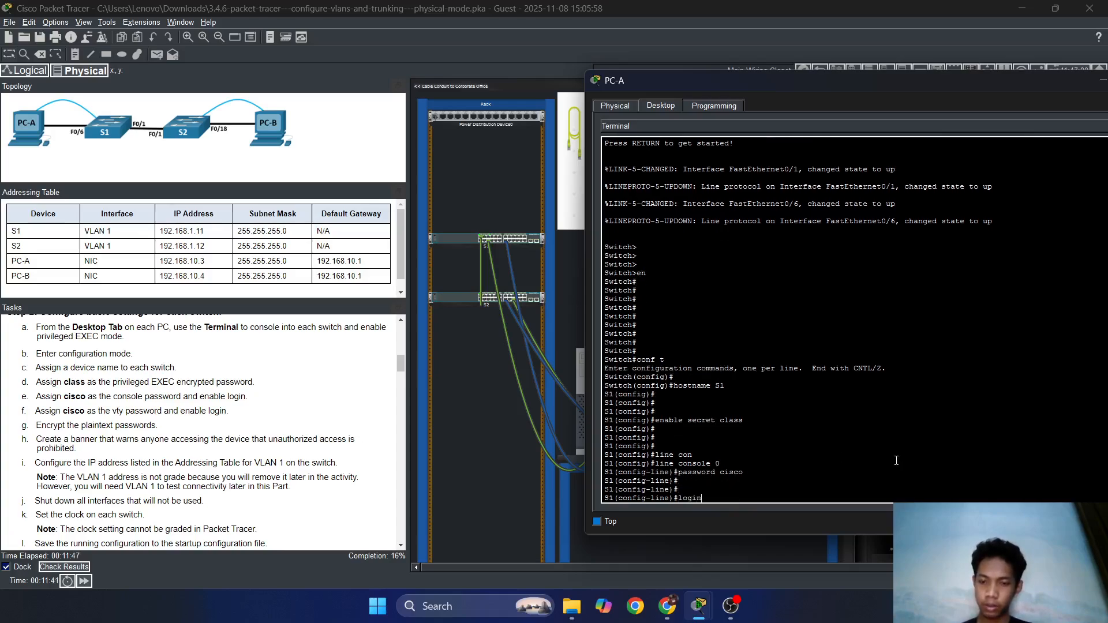
{"action": "key", "text": "Return"}
{"action": "key", "text": "Return"}
{"action": "key", "text": "Return"}
{"action": "type", "text": "exit"}
{"action": "key", "text": "Return"}
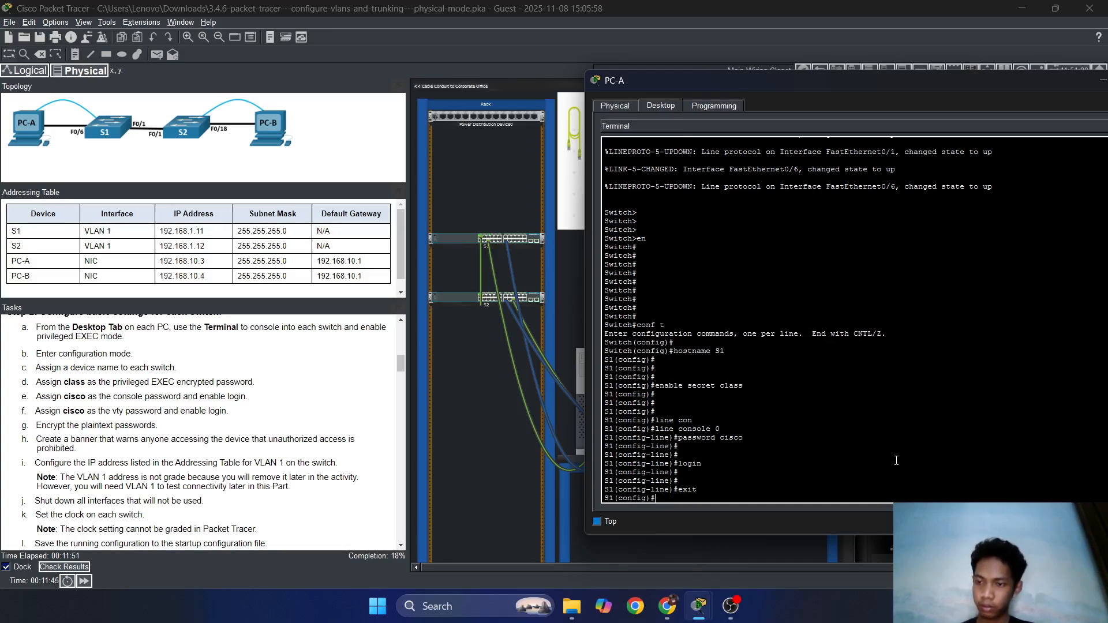
Enter line vty 0 4, correcting the mistyped 'vyt' command.
{"action": "type", "text": "line"}
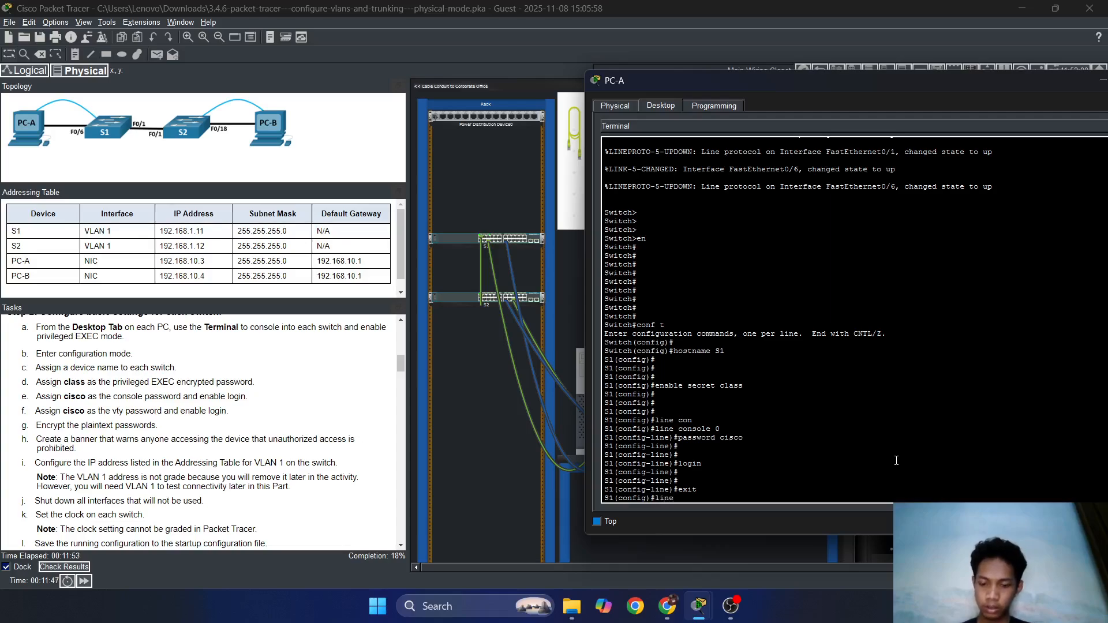
{"action": "type", "text": " vyt"}
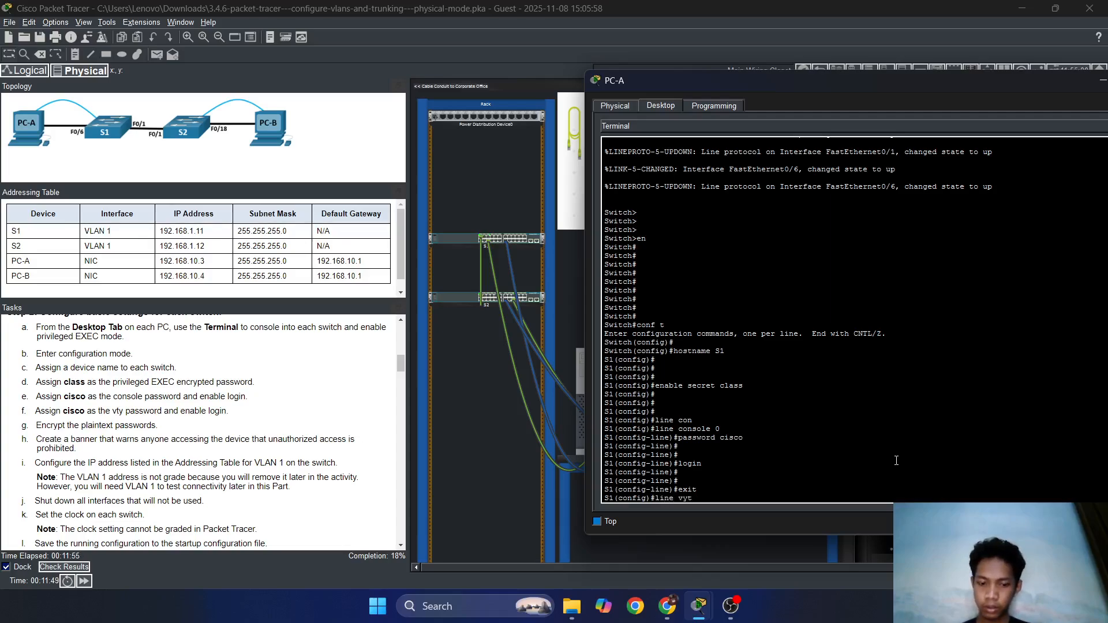
{"action": "type", "text": " 0 4"}
{"action": "key", "text": "Return"}
{"action": "key", "text": "Return"}
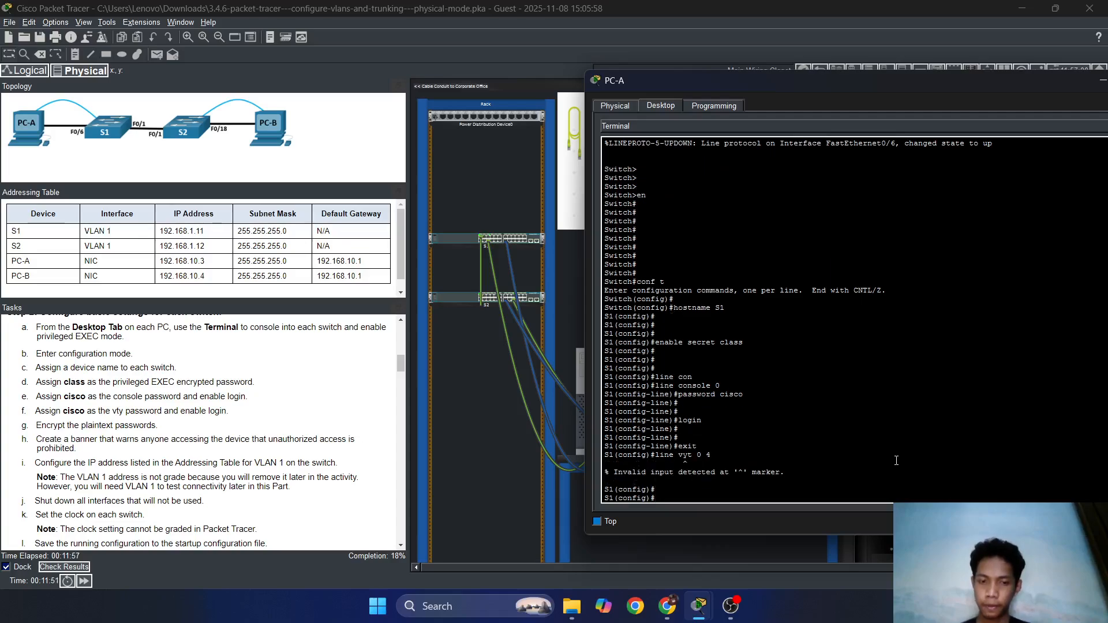
{"action": "key", "text": "Up"}
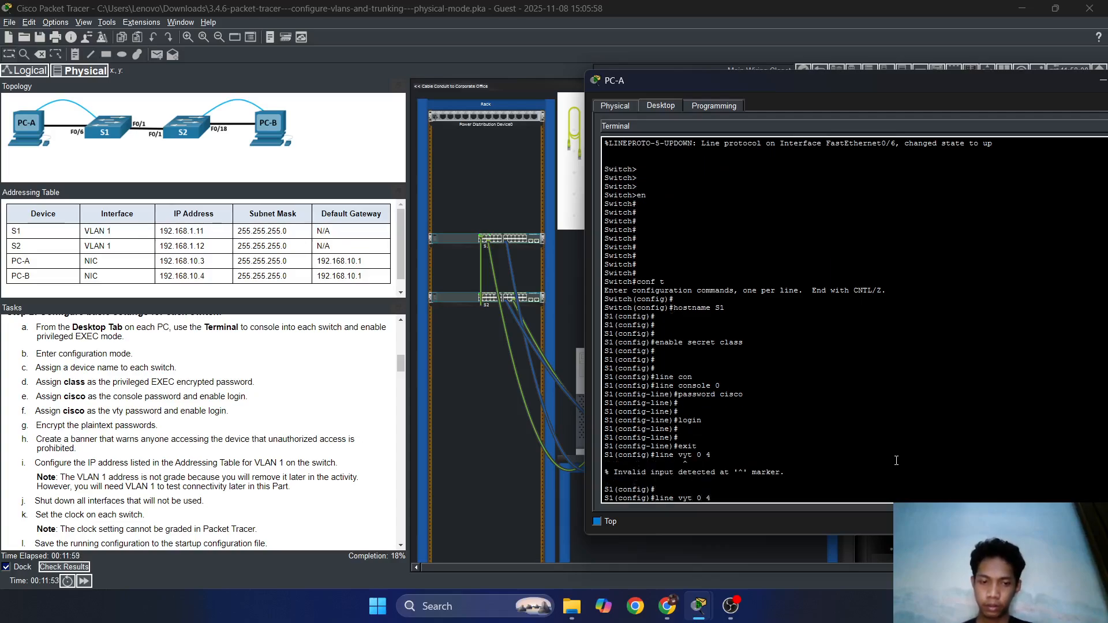
{"action": "key", "text": "Left"}
{"action": "key", "text": "Left"}
{"action": "key", "text": "Left"}
{"action": "key", "text": "Left"}
{"action": "key", "text": "BackSpace"}
{"action": "key", "text": "BackSpace"}
{"action": "type", "text": "ty"}
{"action": "key", "text": "Return"}
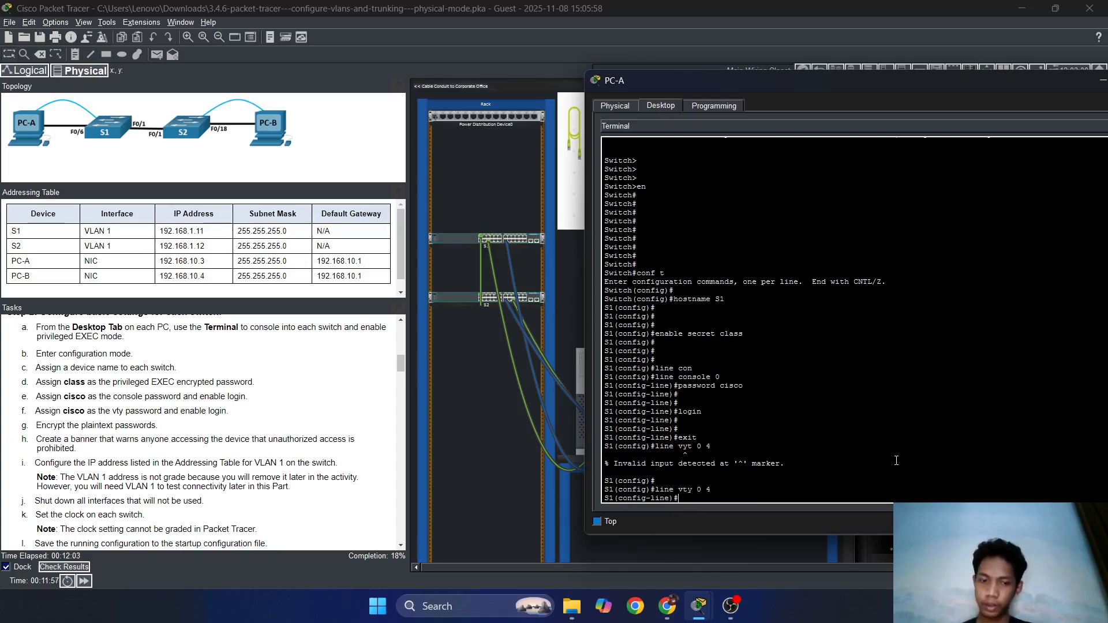
Set a vty line password, require login, and exit to global configuration.
{"action": "type", "text": "p"}
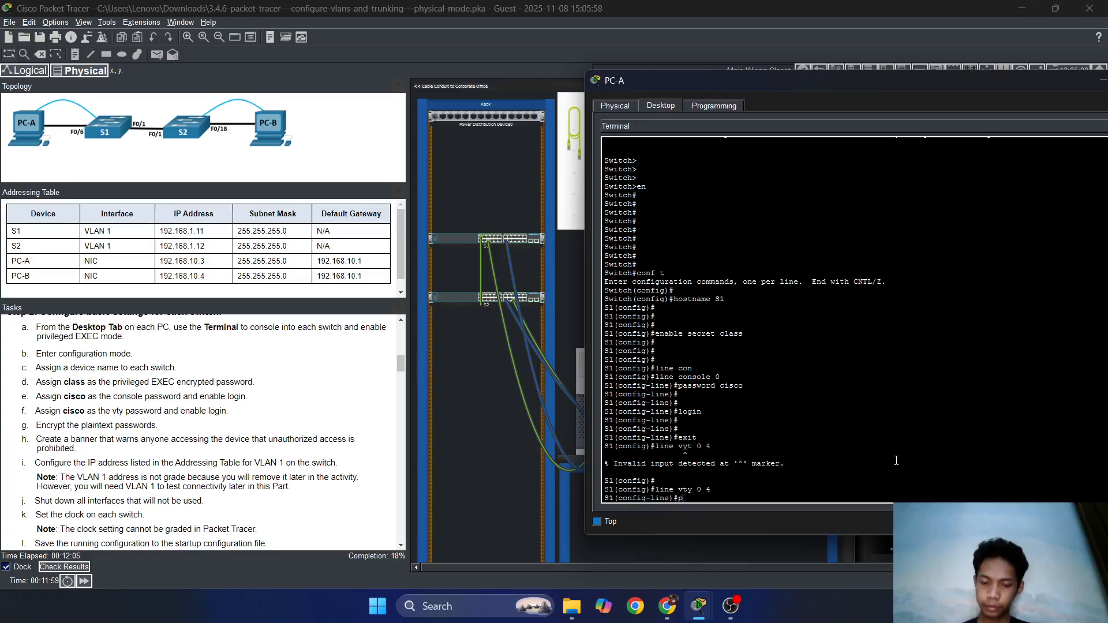
{"action": "type", "text": "assword"}
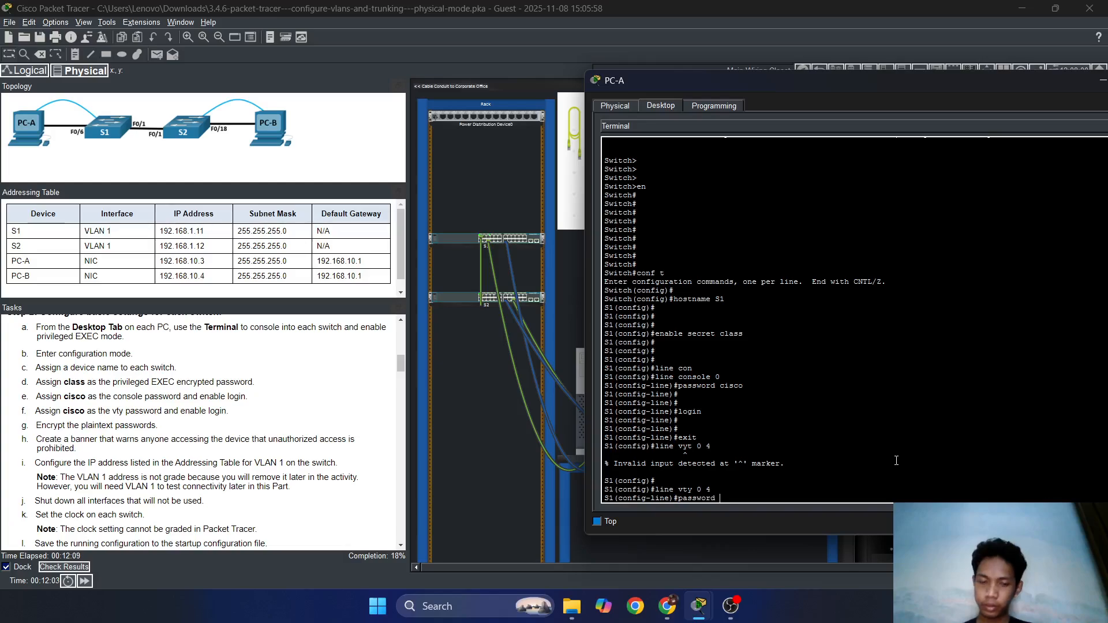
{"action": "type", "text": " cisco"}
{"action": "key", "text": "Return"}
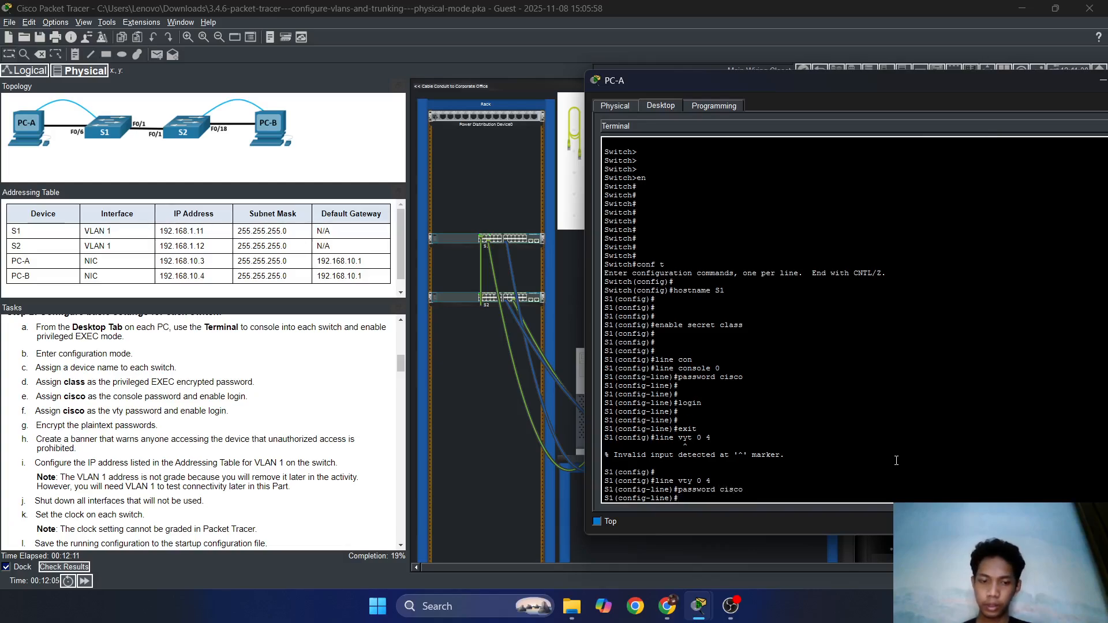
{"action": "type", "text": "login"}
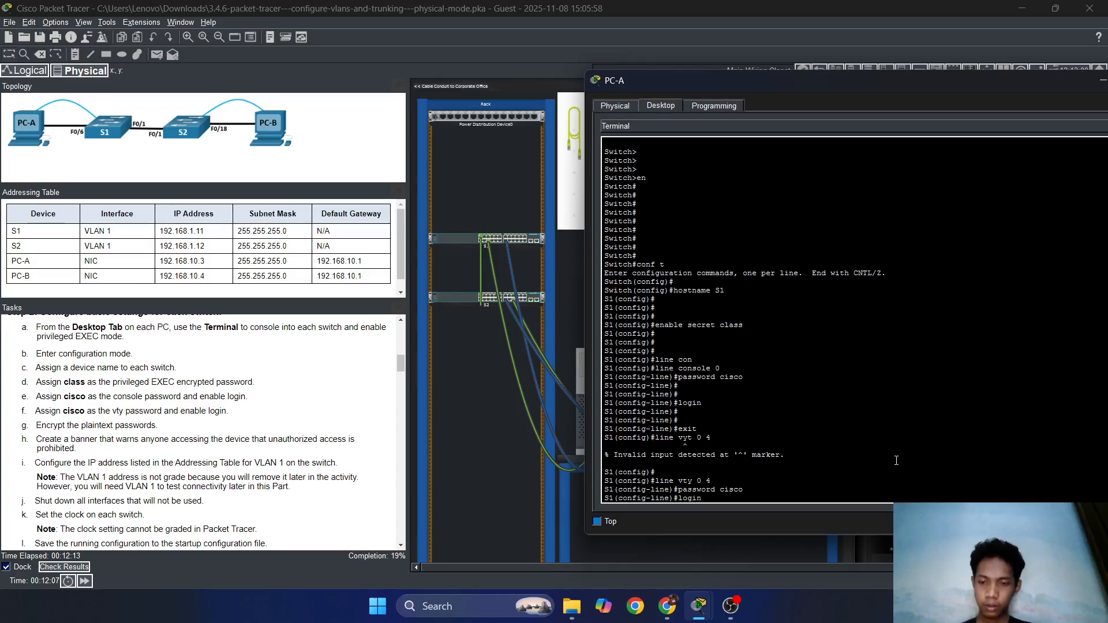
{"action": "key", "text": "Return"}
{"action": "key", "text": "Return"}
{"action": "key", "text": "Return"}
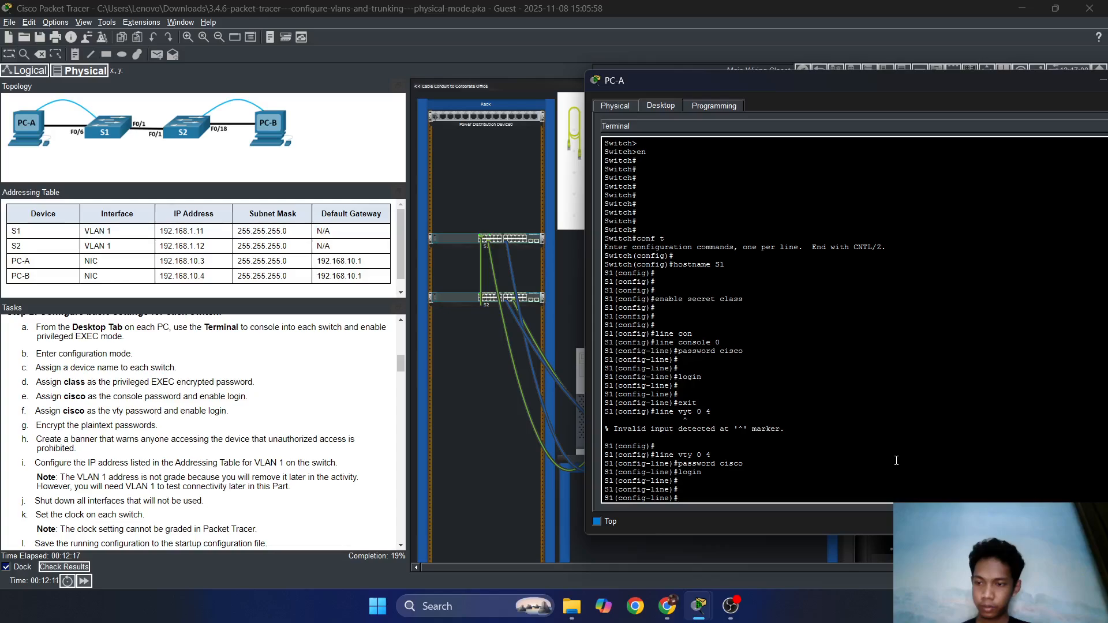
{"action": "scroll", "coordinate": [185, 504], "scroll_direction": "down", "scroll_amount": 2}
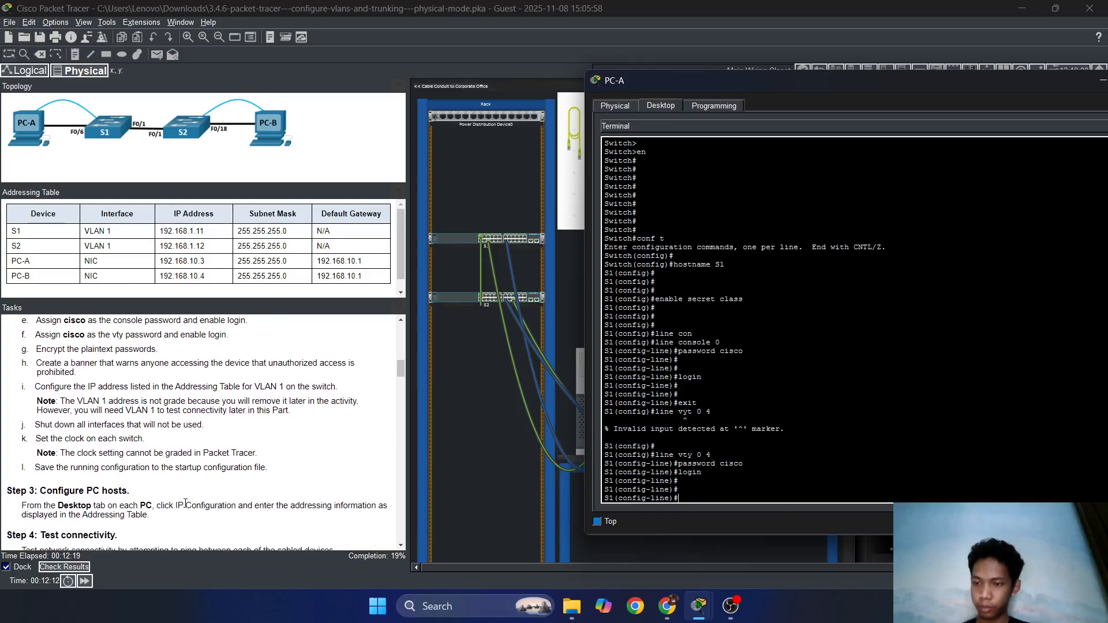
{"action": "scroll", "coordinate": [185, 504], "scroll_direction": "up", "scroll_amount": 3}
{"action": "scroll", "coordinate": [185, 504], "scroll_direction": "down", "scroll_amount": 2}
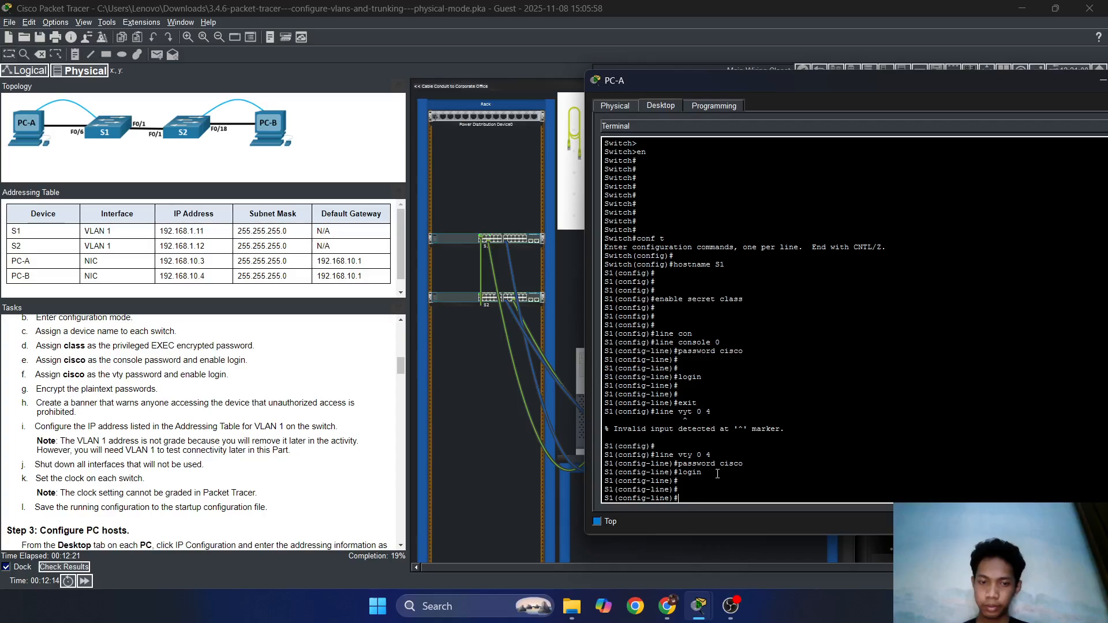
{"action": "type", "text": "exi"}
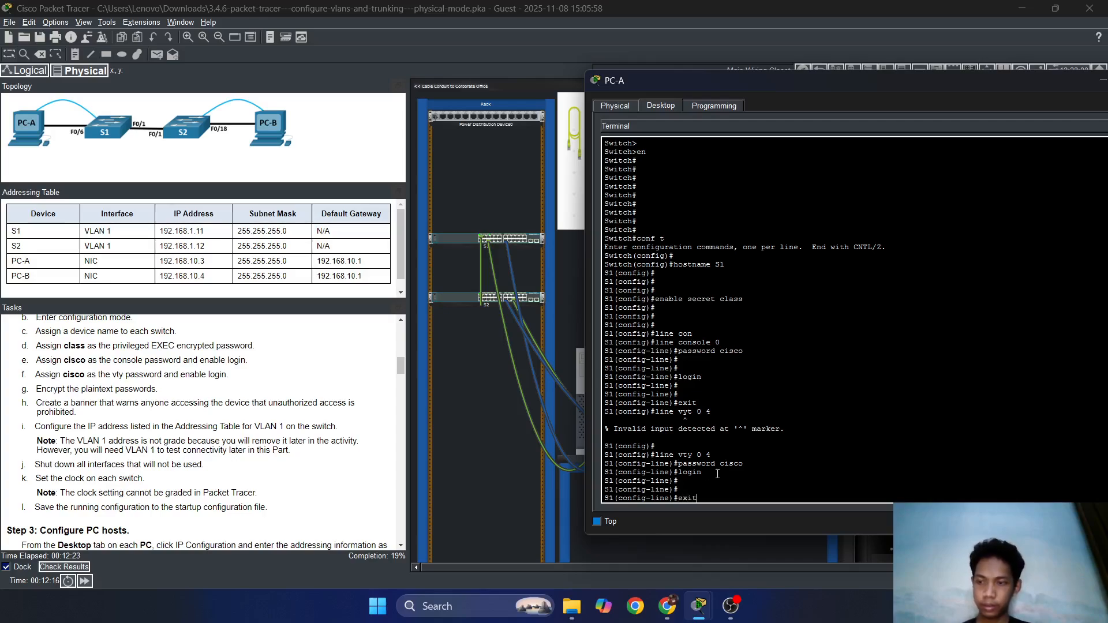
{"action": "type", "text": "t"}
{"action": "key", "text": "Return"}
{"action": "key", "text": "Return"}
{"action": "key", "text": "Return"}
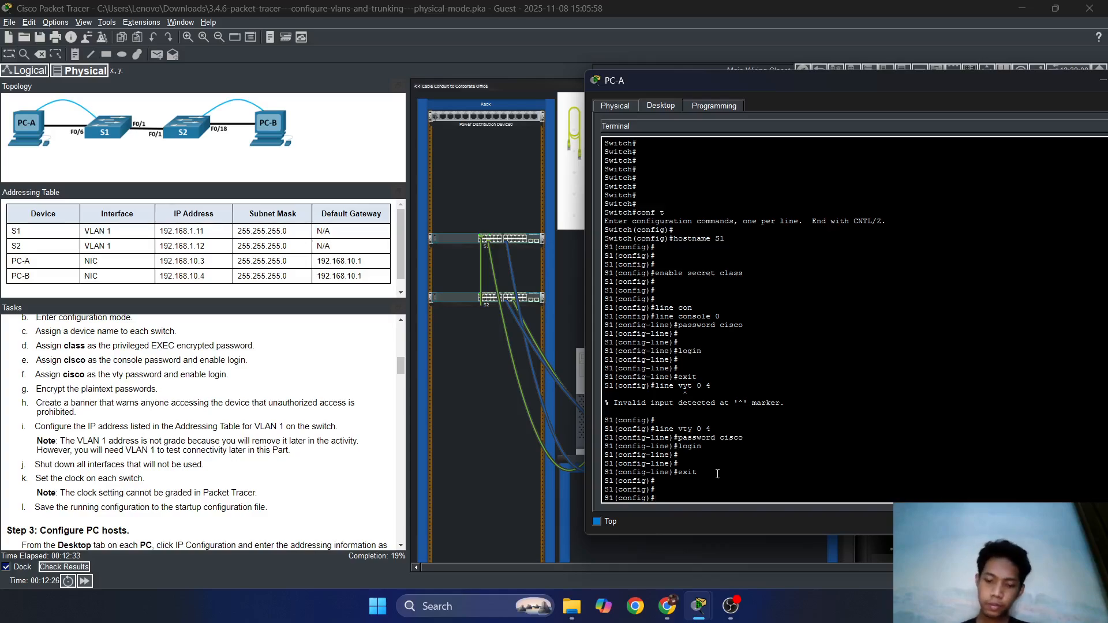
Enable service password-encryption on S1.
{"action": "type", "text": "vi"}
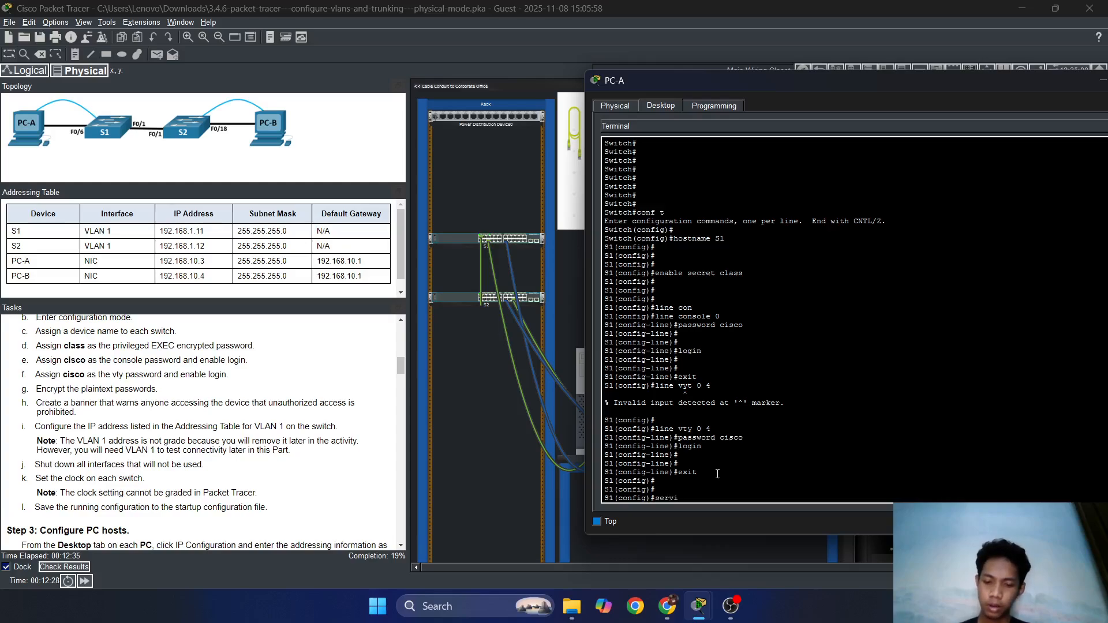
{"action": "type", "text": "ce p"}
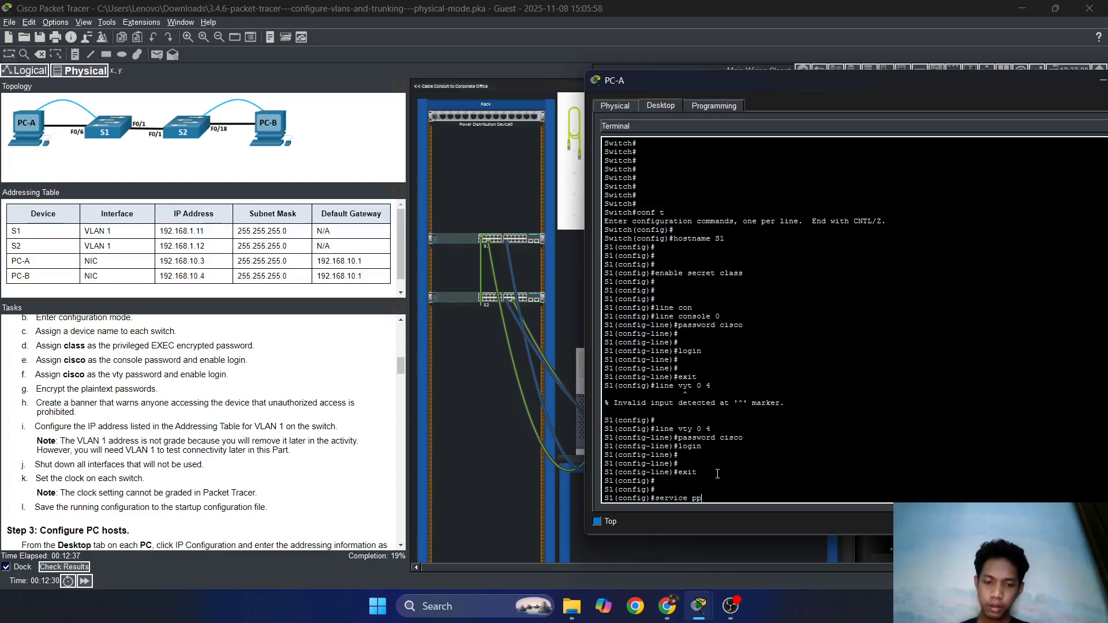
{"action": "type", "text": "ass"}
{"action": "key", "text": "Tab"}
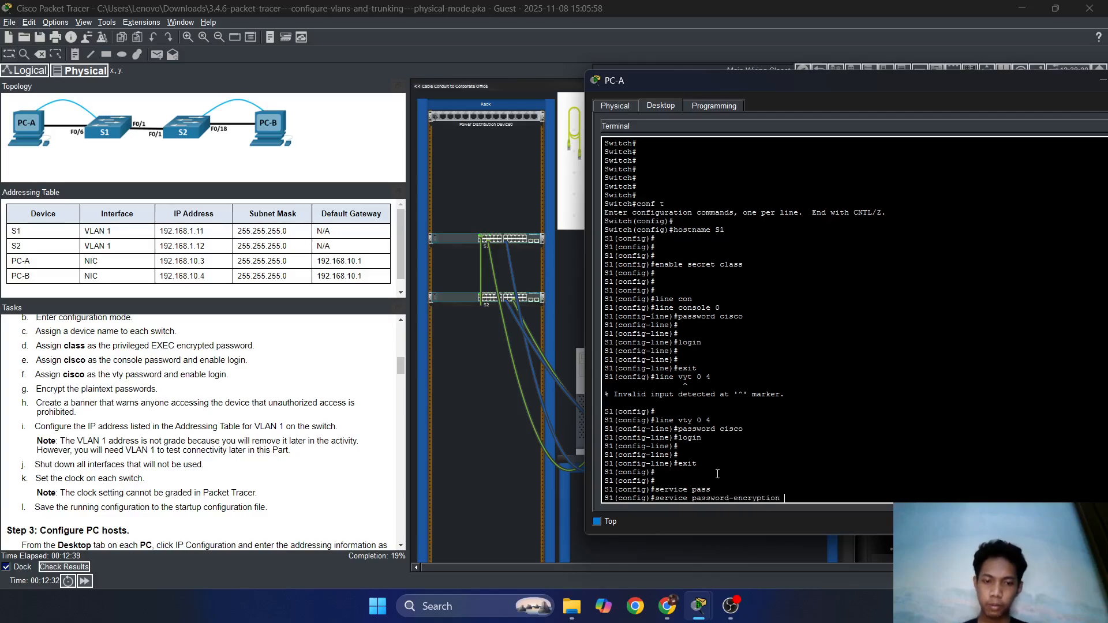
{"action": "key", "text": "Return"}
Bring the PC-A terminal window back in front of the workspace.
{"action": "left_click", "coordinate": [731, 606]}
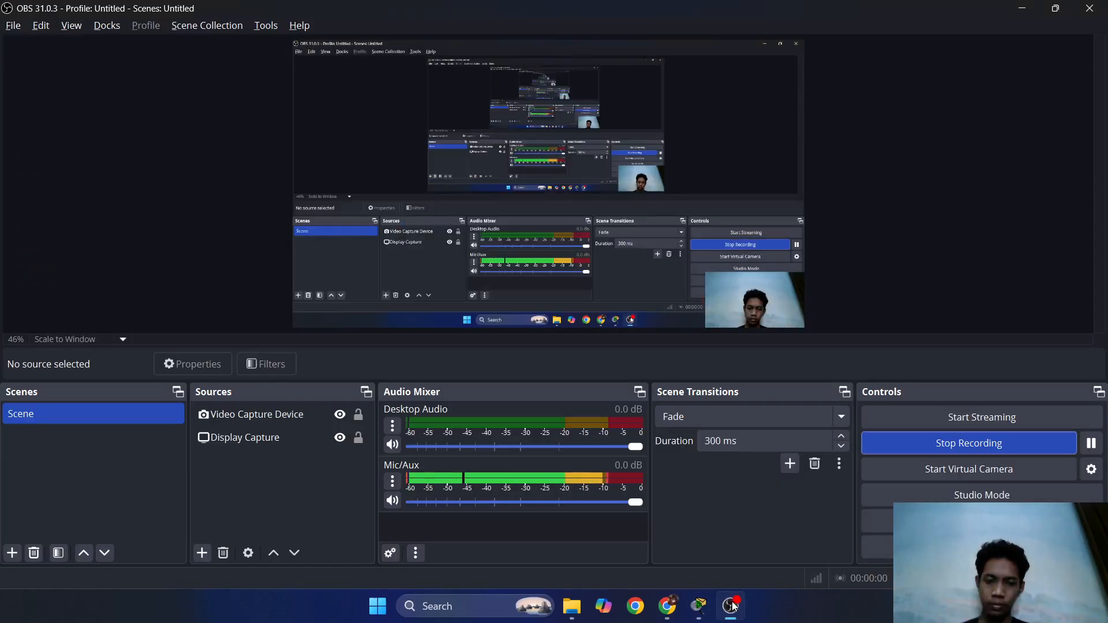
{"action": "left_click", "coordinate": [707, 609]}
{"action": "mouse_move", "coordinate": [707, 608]}
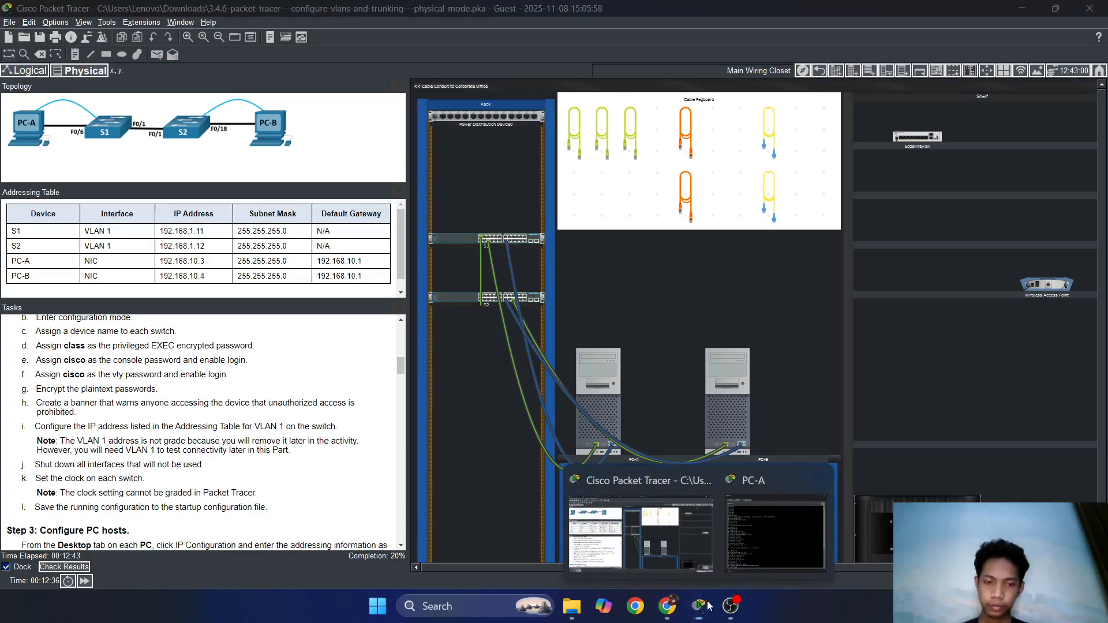
{"action": "left_click", "coordinate": [760, 547]}
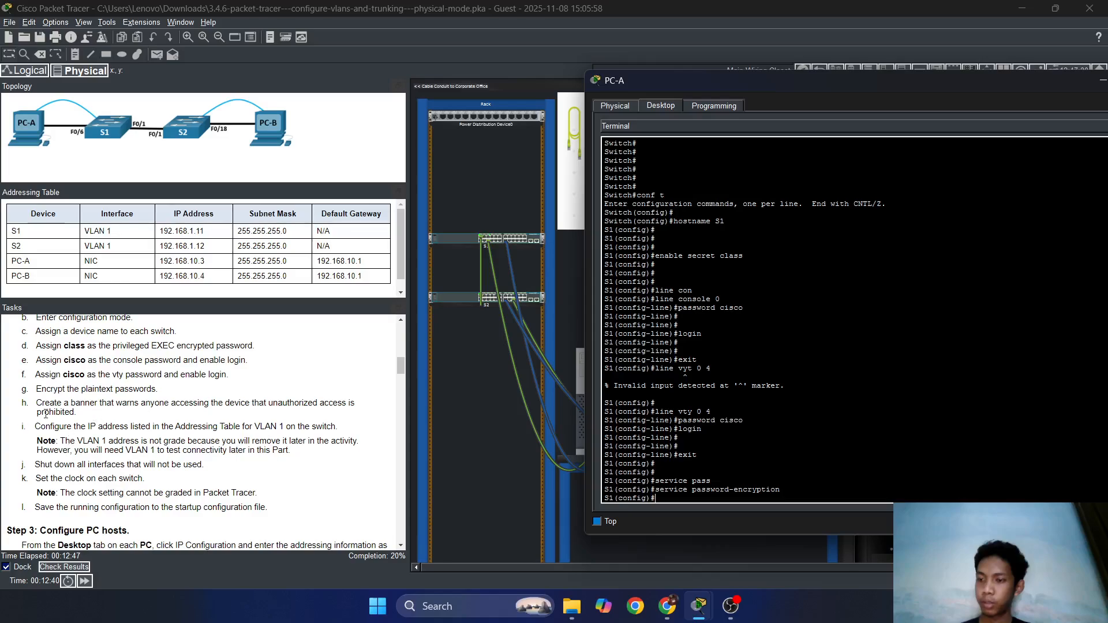
Set the message-of-the-day banner to "banner".
{"action": "left_click", "coordinate": [722, 474]}
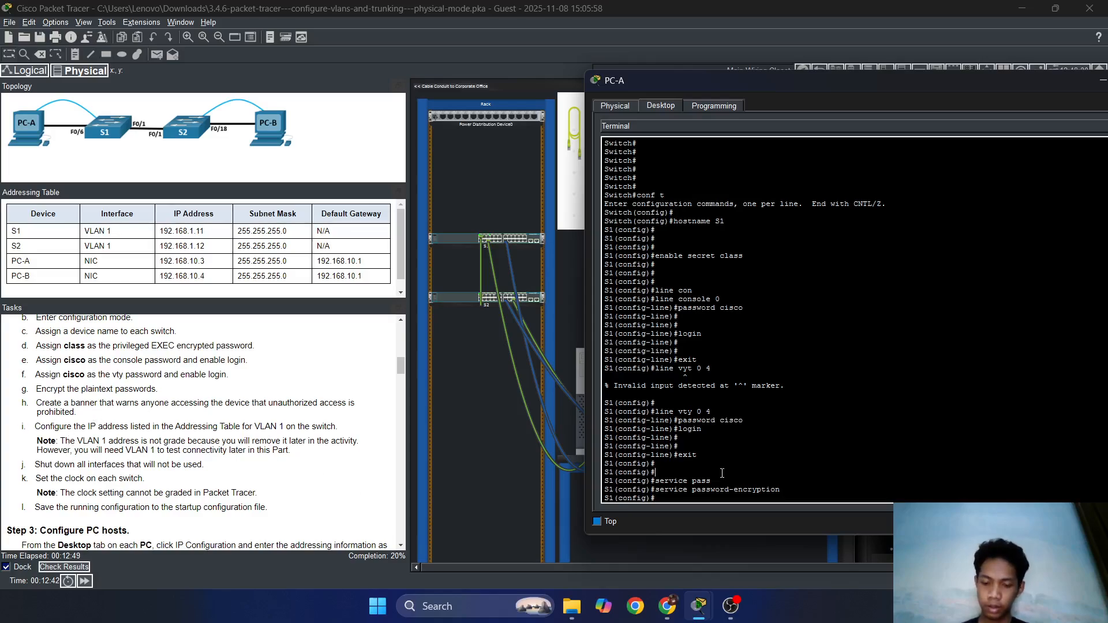
{"action": "type", "text": "banner motd \"ba"}
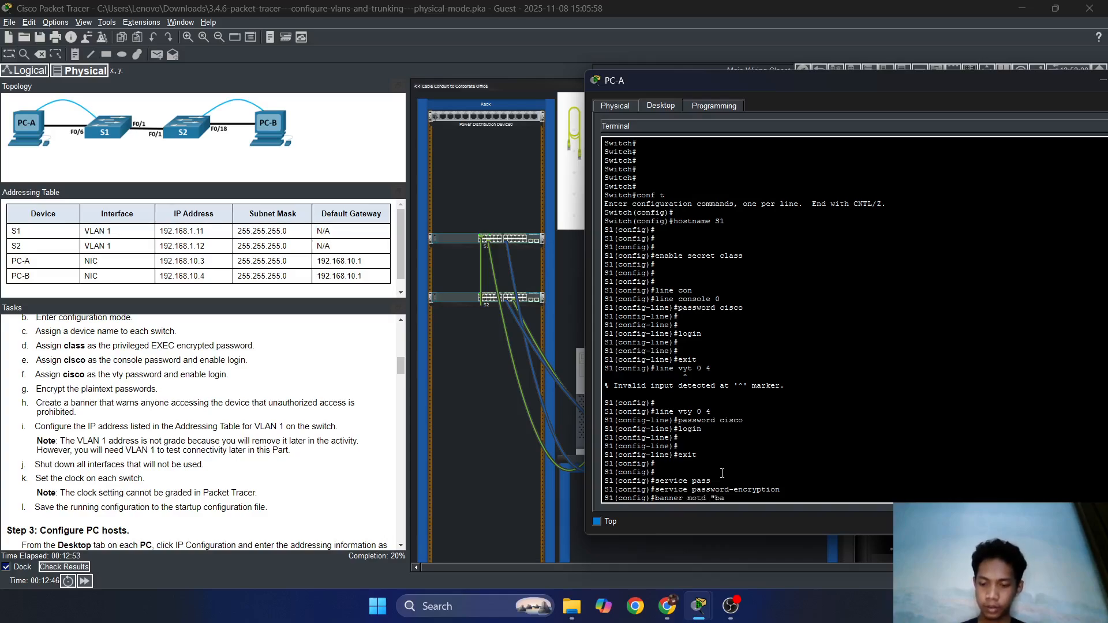
{"action": "type", "text": "nner"}
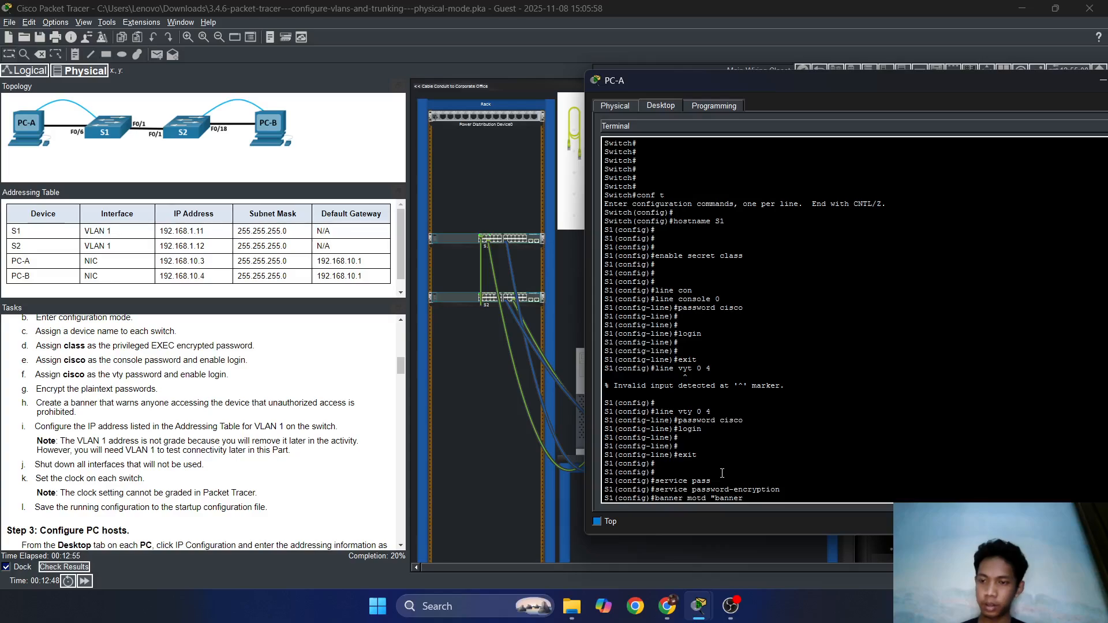
{"action": "type", "text": "\""}
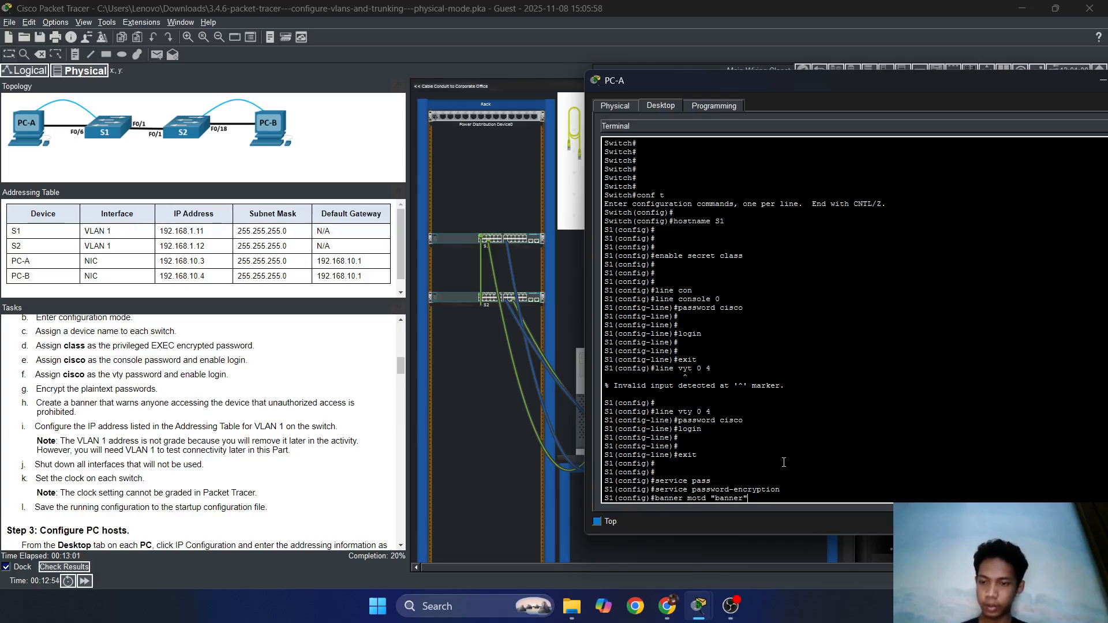
{"action": "key", "text": "Return"}
{"action": "key", "text": "Return"}
{"action": "key", "text": "Return"}
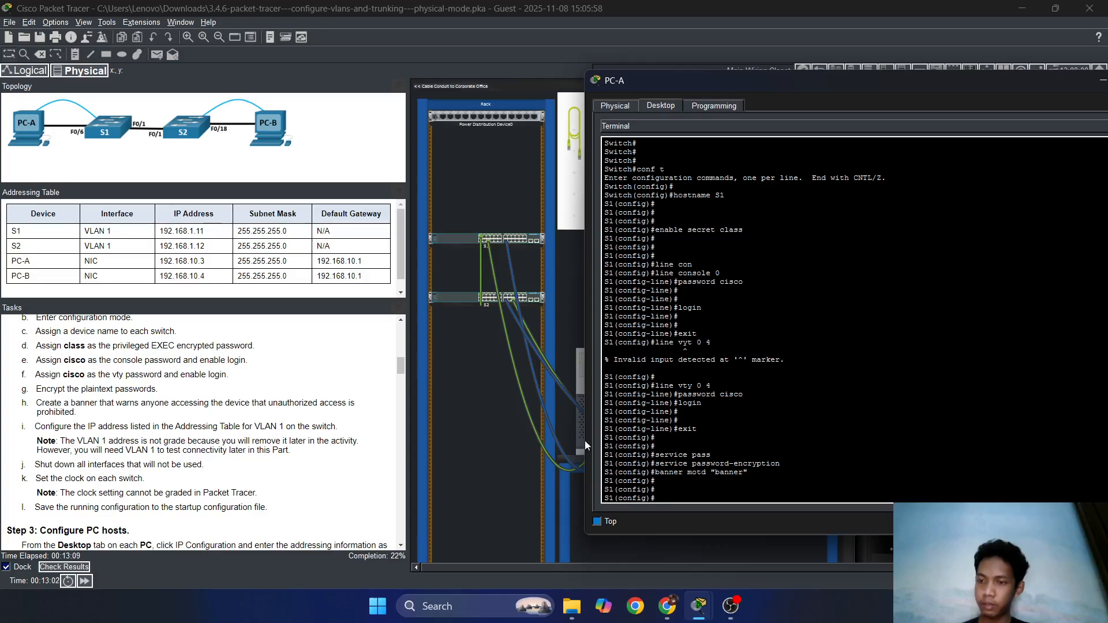
Address interface VLAN 1 as 192.168.1.11 with mask 255.255.255.0.
{"action": "left_click", "coordinate": [775, 485]}
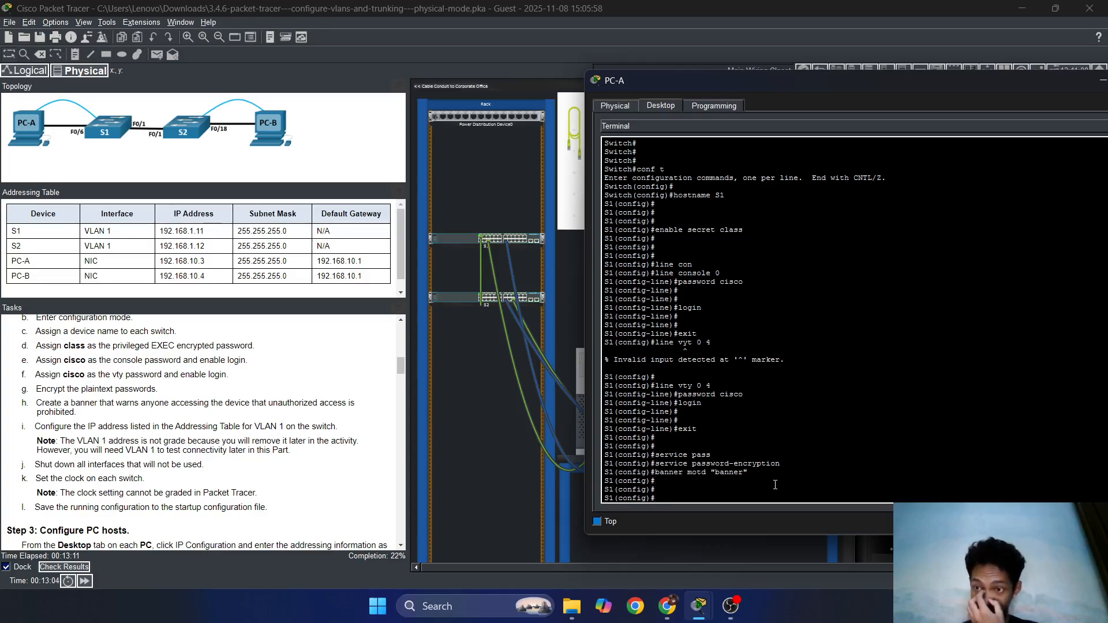
{"action": "type", "text": "1"}
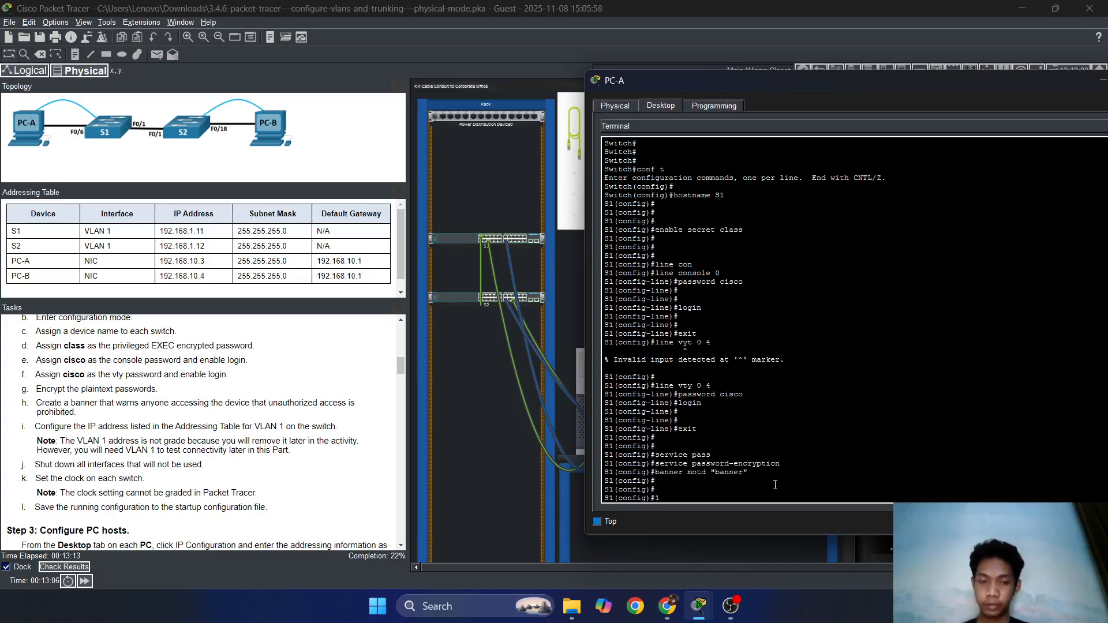
{"action": "type", "text": "ipinter"}
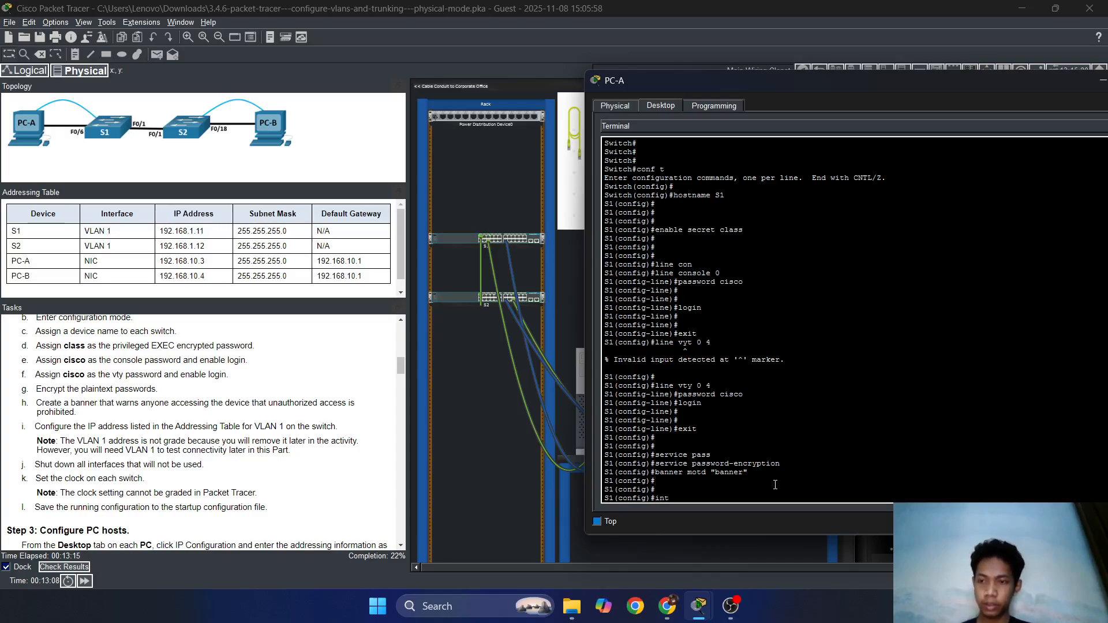
{"action": "key", "text": "Tab"}
{"action": "type", "text": "b"}
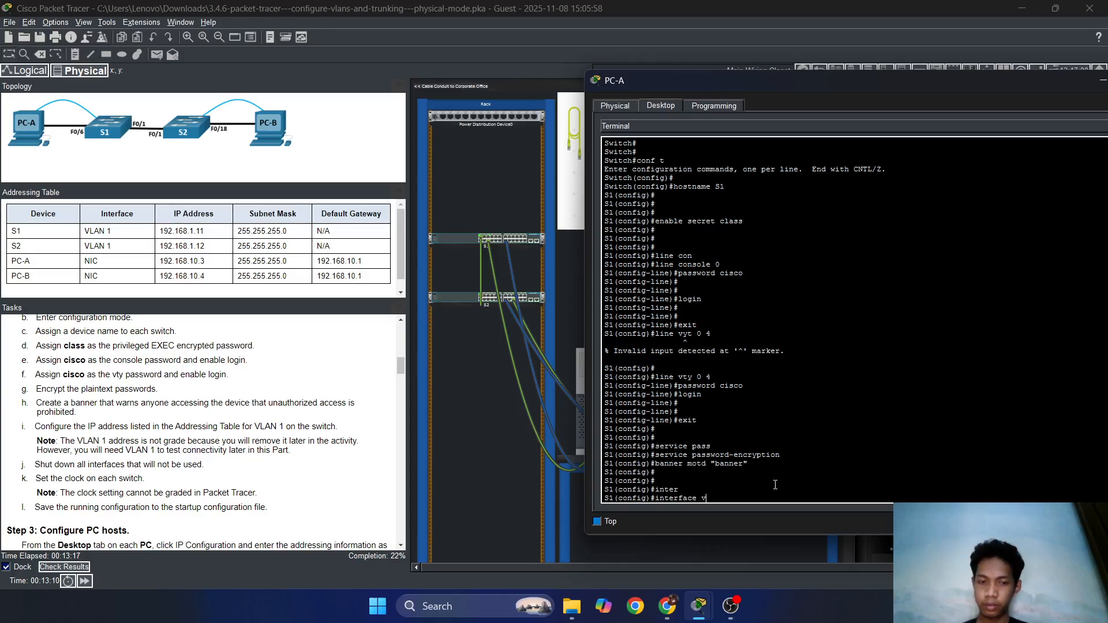
{"action": "type", "text": "lan 1"}
{"action": "key", "text": "Return"}
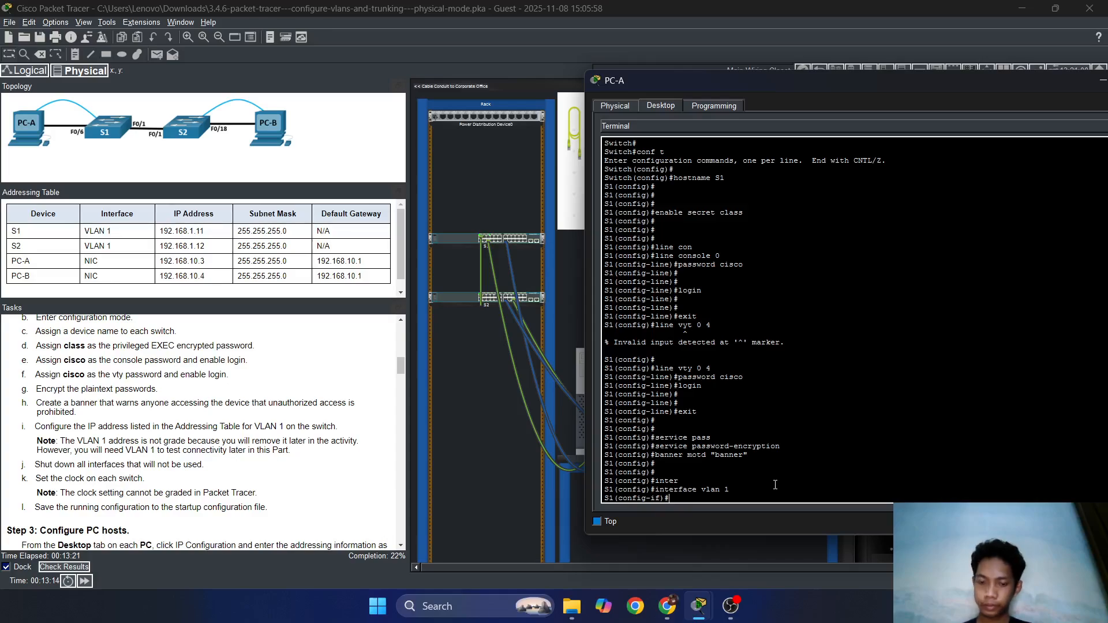
{"action": "type", "text": "ip add"}
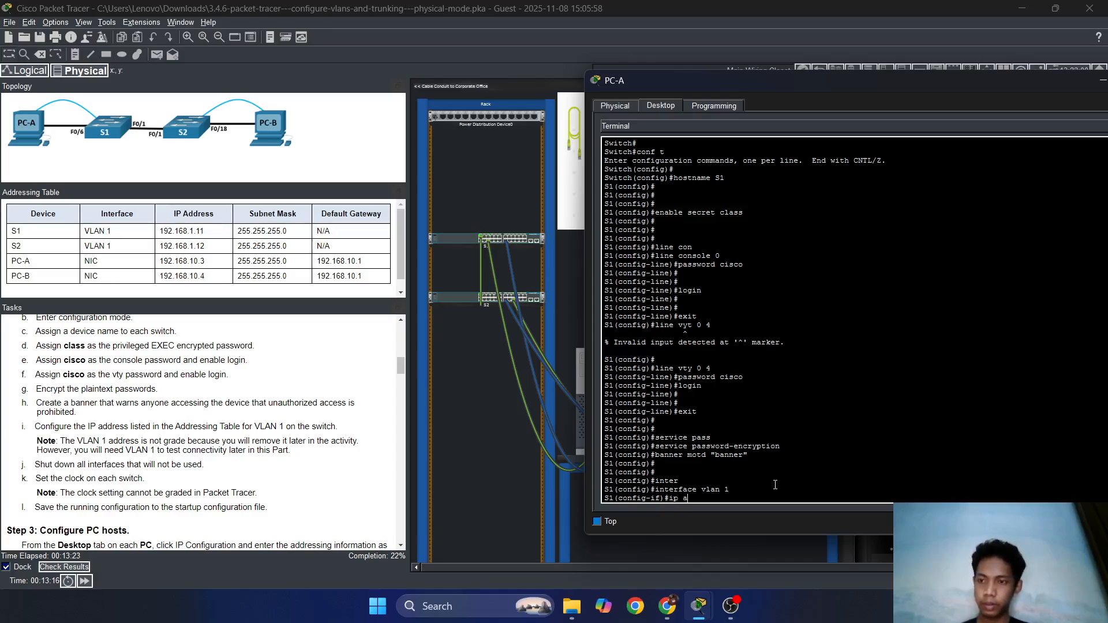
{"action": "key", "text": "Tab"}
{"action": "type", "text": "192"}
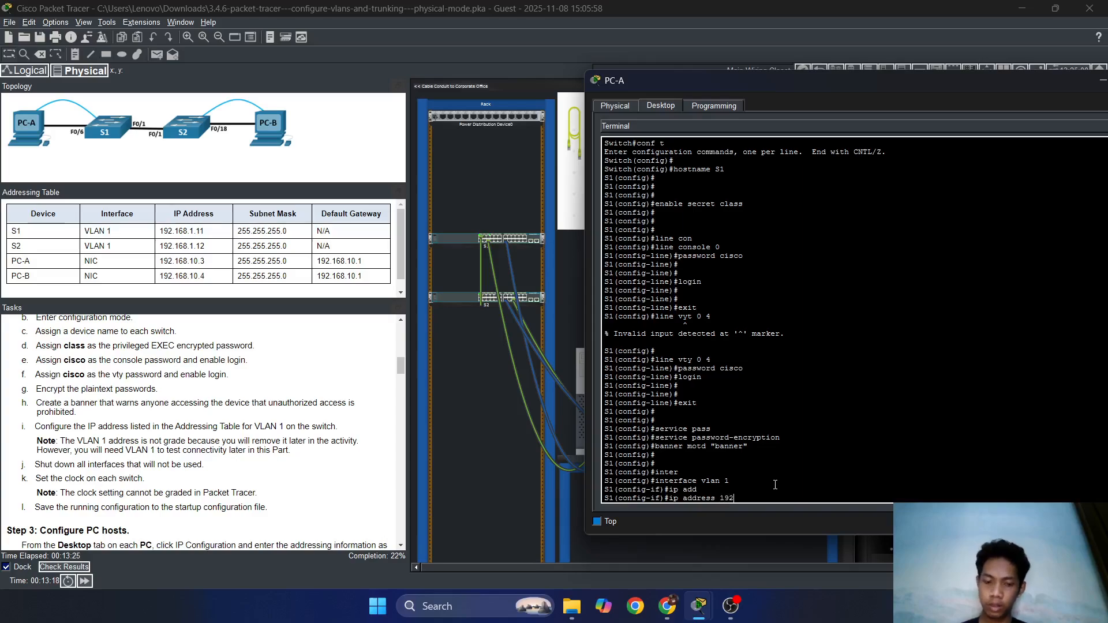
{"action": "type", "text": ".168."}
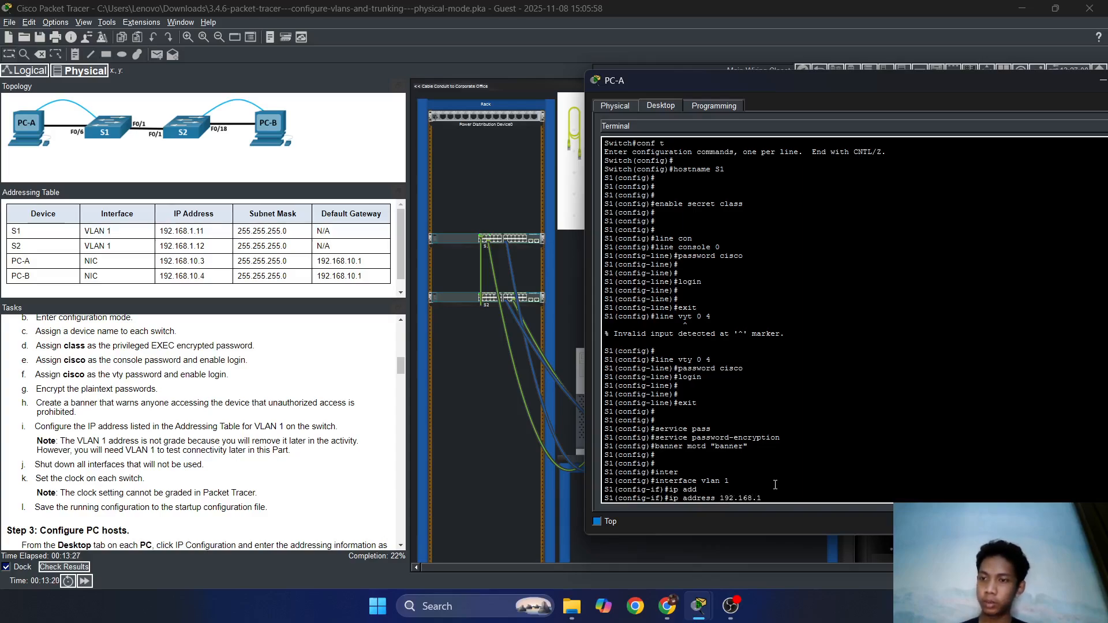
{"action": "type", "text": "1.11 255"}
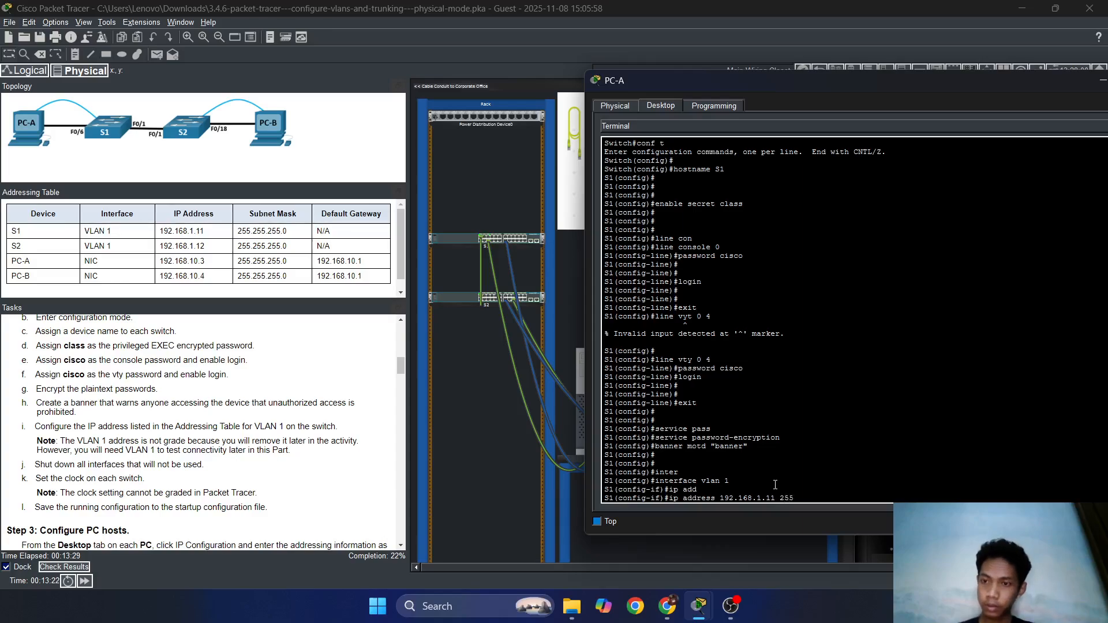
{"action": "type", "text": ".255.255.0"}
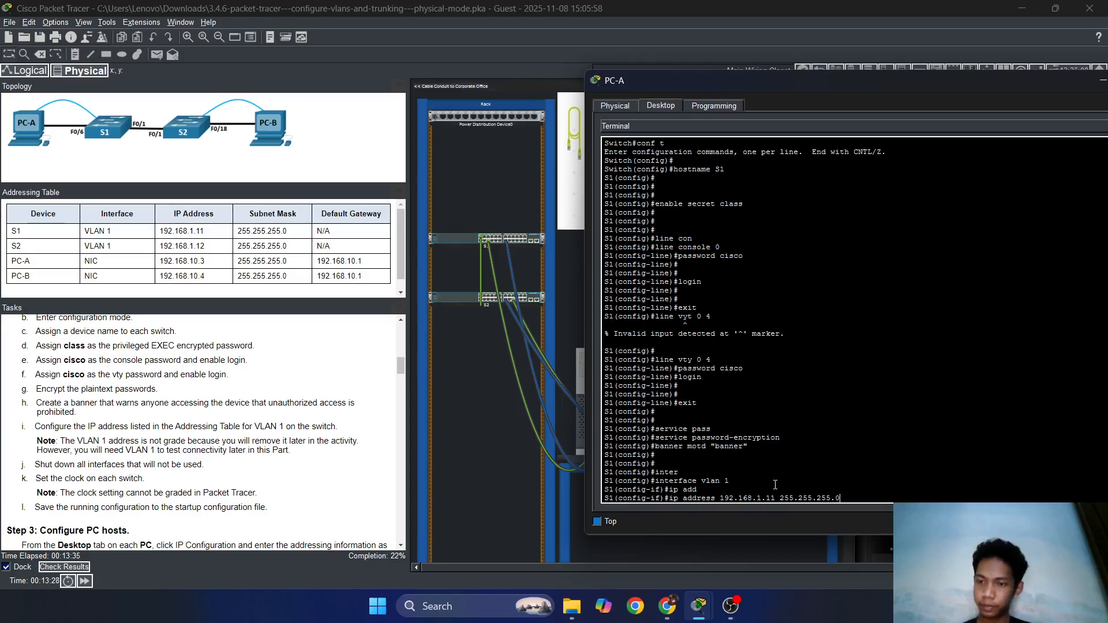
{"action": "key", "text": "Return"}
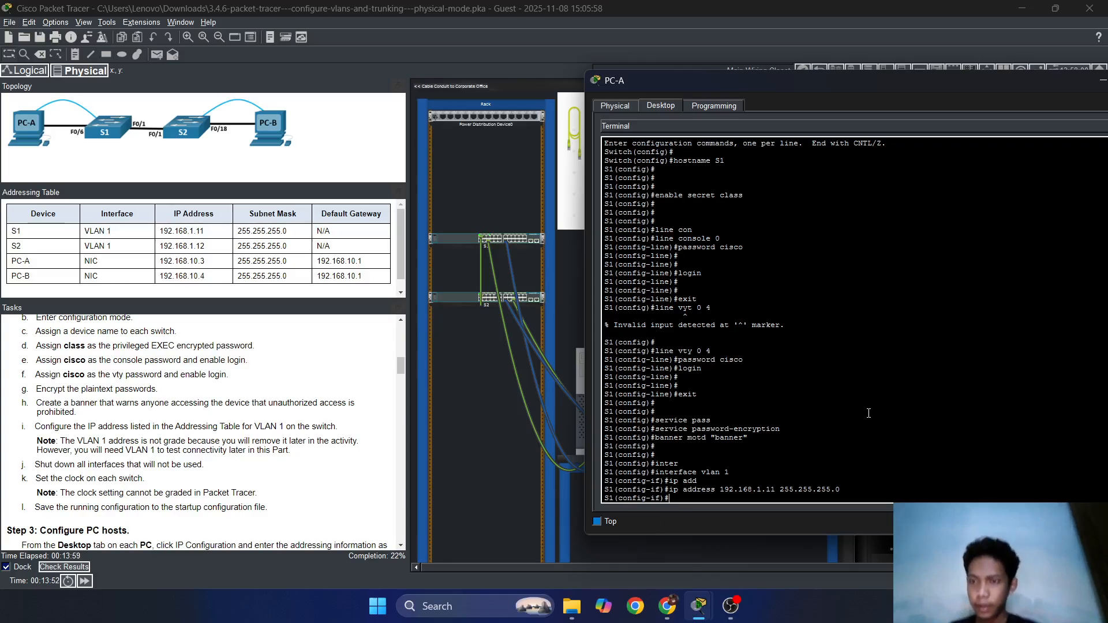
Review S1's assessment items in Activity Results: 17/77, switching items still incorrect.
{"action": "left_click", "coordinate": [86, 567]}
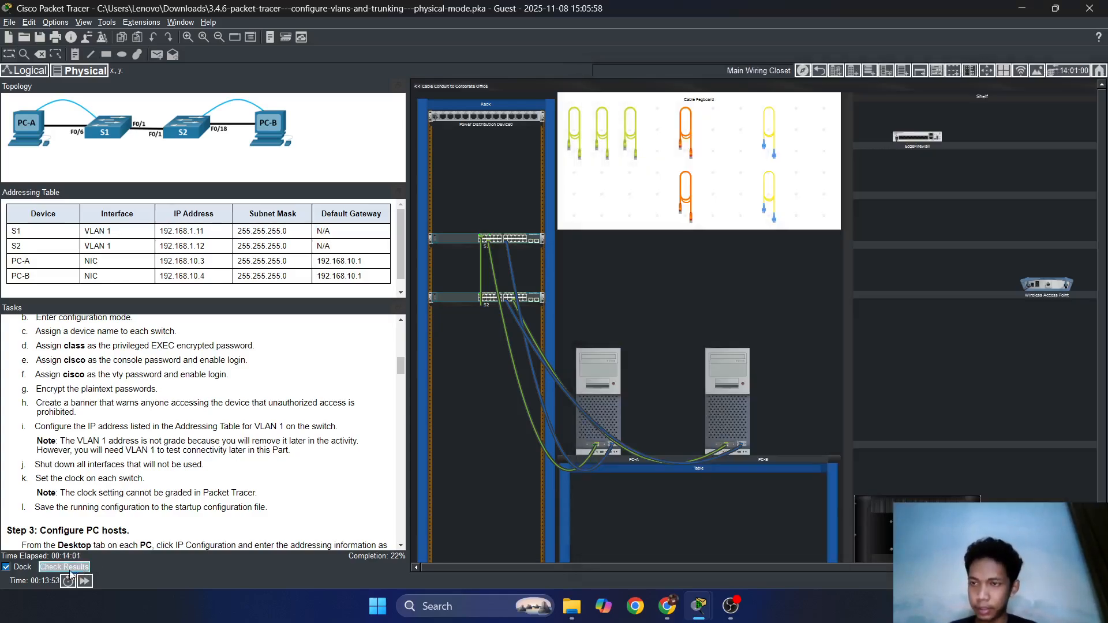
{"action": "left_click", "coordinate": [122, 87]}
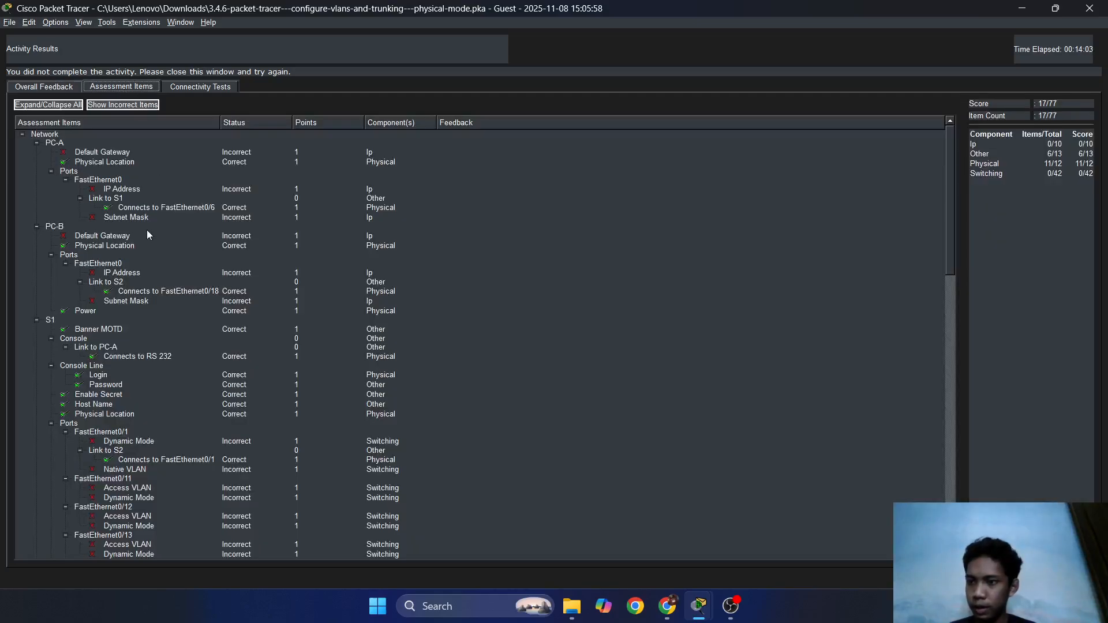
{"action": "scroll", "coordinate": [129, 370], "scroll_direction": "down", "scroll_amount": 1}
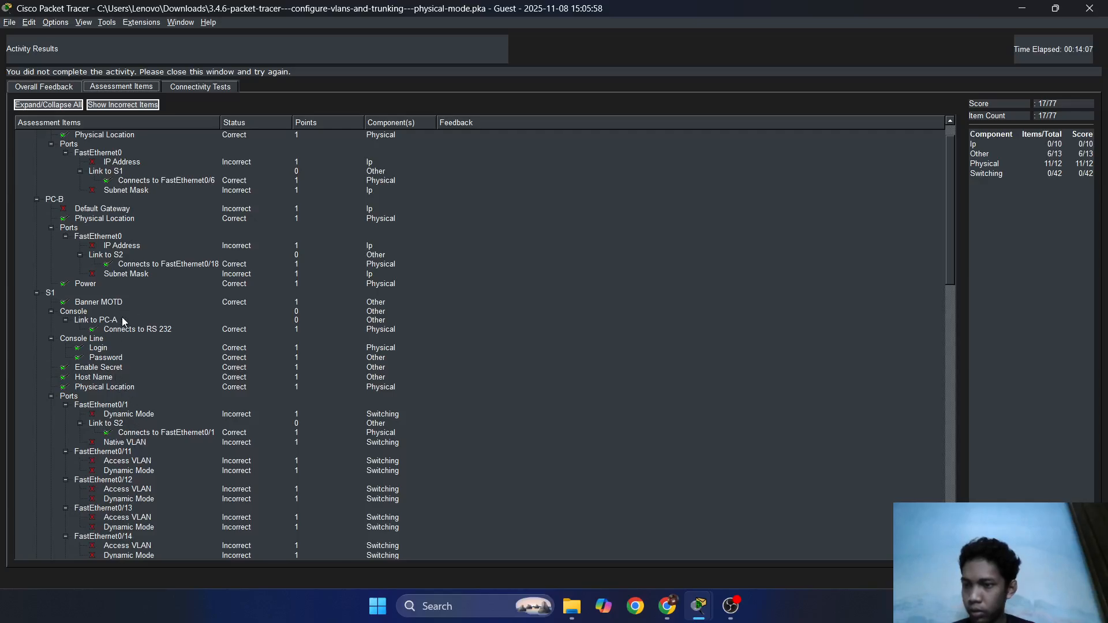
{"action": "scroll", "coordinate": [182, 404], "scroll_direction": "down", "scroll_amount": 2}
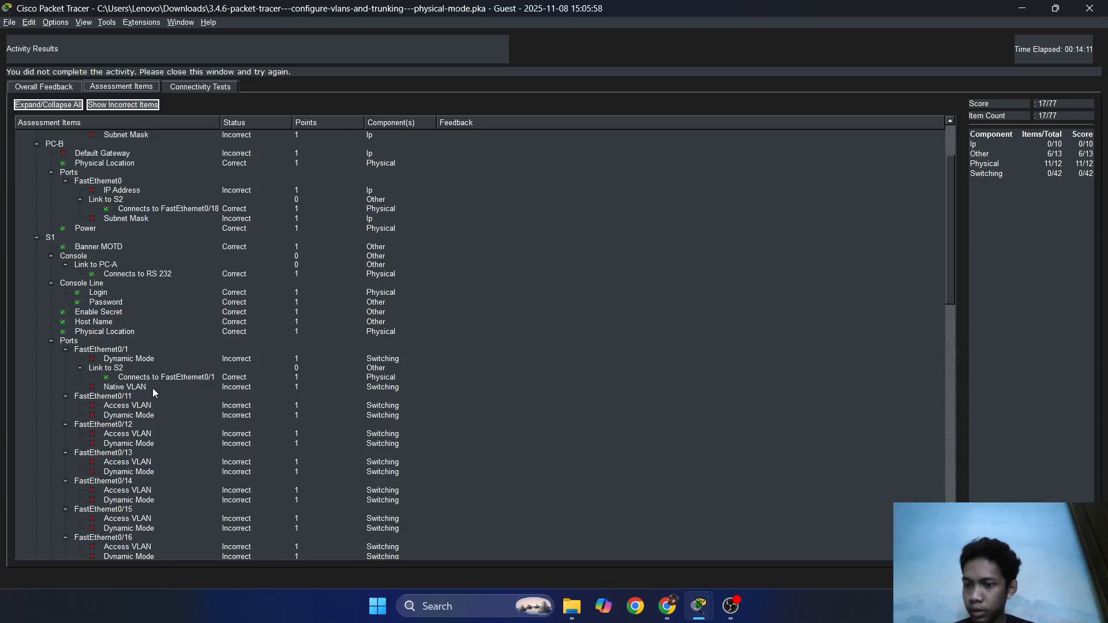
{"action": "scroll", "coordinate": [154, 393], "scroll_direction": "down", "scroll_amount": 6}
{"action": "scroll", "coordinate": [152, 390], "scroll_direction": "down", "scroll_amount": 6}
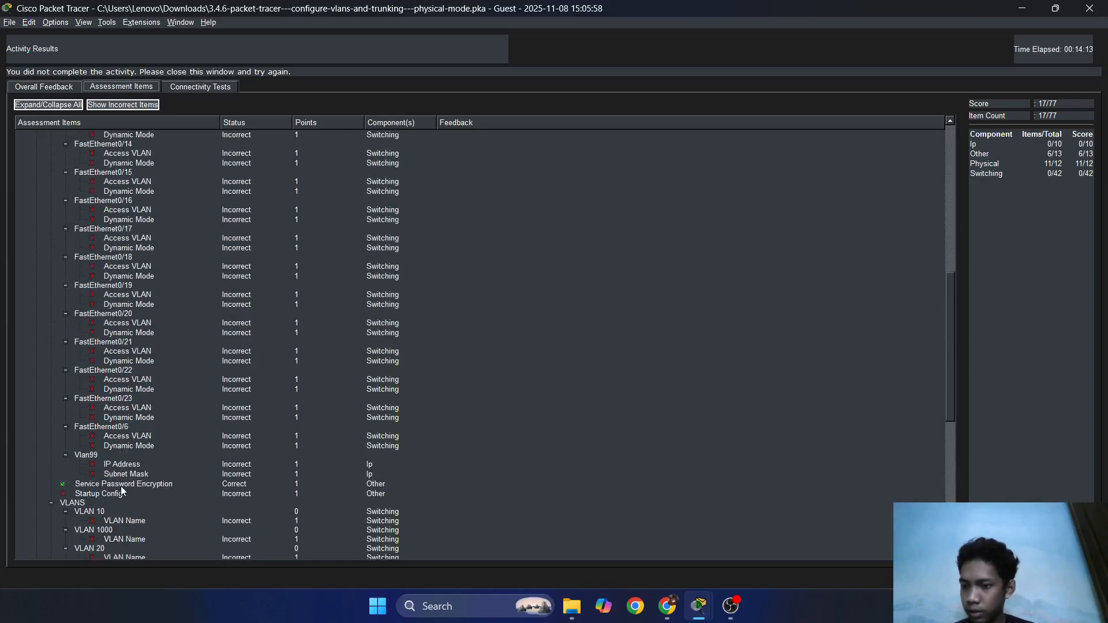
{"action": "scroll", "coordinate": [122, 481], "scroll_direction": "up", "scroll_amount": 9}
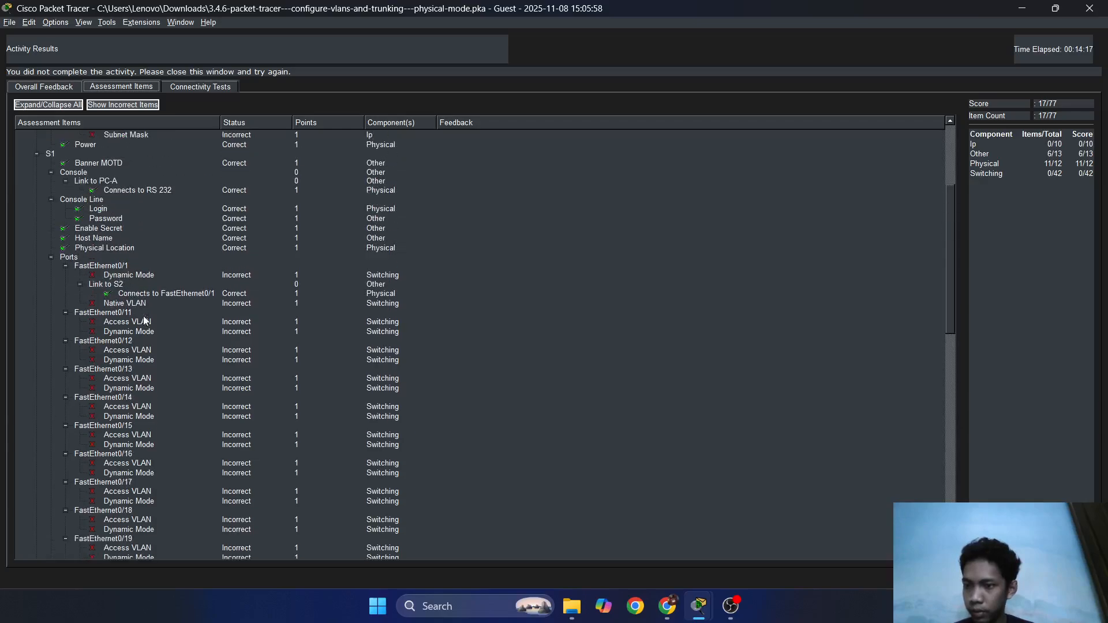
{"action": "scroll", "coordinate": [145, 327], "scroll_direction": "up", "scroll_amount": 1}
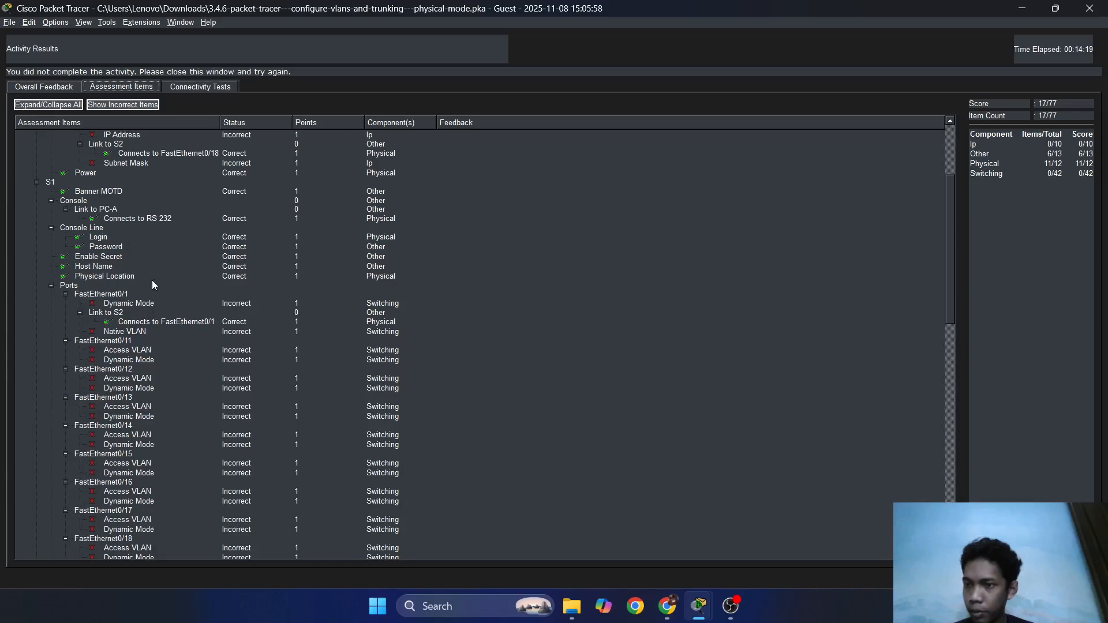
{"action": "scroll", "coordinate": [164, 346], "scroll_direction": "down", "scroll_amount": 1}
{"action": "scroll", "coordinate": [173, 377], "scroll_direction": "down", "scroll_amount": 11}
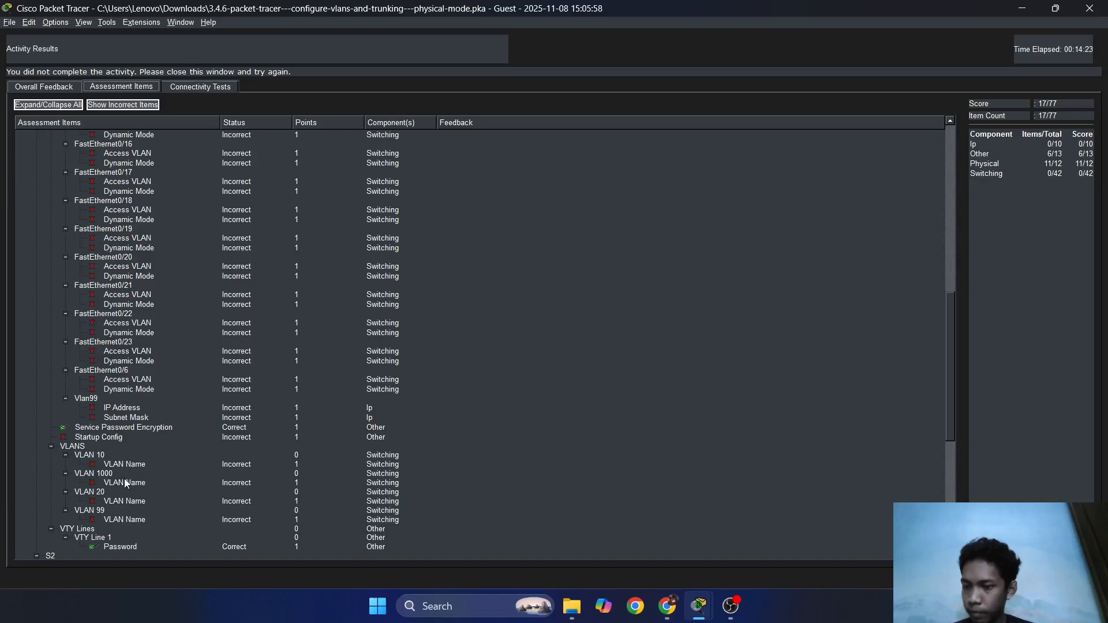
Close Activity Results, widen the instructions panel, and scroll to Step 2's settings a–l.
{"action": "left_click", "coordinate": [1083, 578]}
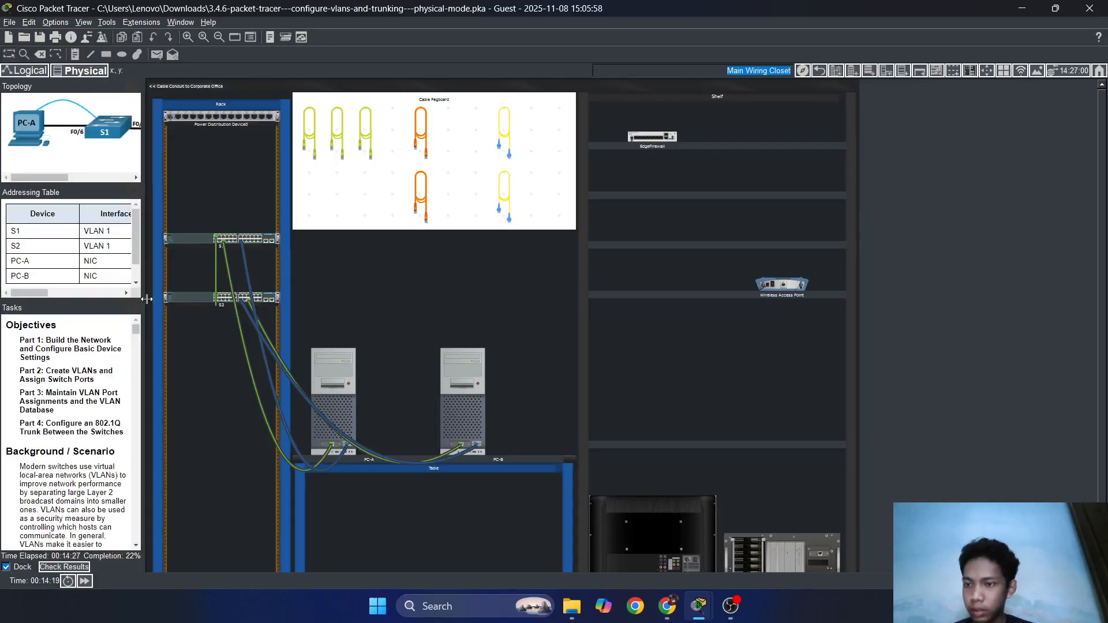
{"action": "left_click_drag", "start_coordinate": [145, 306], "coordinate": [399, 308]}
{"action": "scroll", "coordinate": [274, 417], "scroll_direction": "down", "scroll_amount": 10}
{"action": "scroll", "coordinate": [274, 417], "scroll_direction": "down", "scroll_amount": 2}
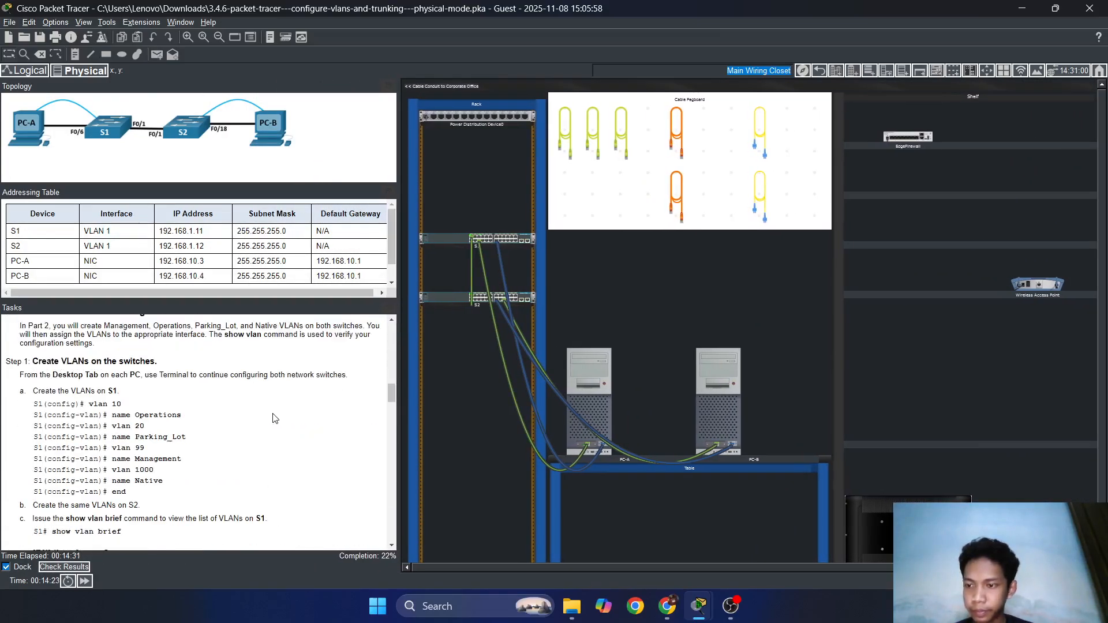
{"action": "scroll", "coordinate": [274, 417], "scroll_direction": "up", "scroll_amount": 8}
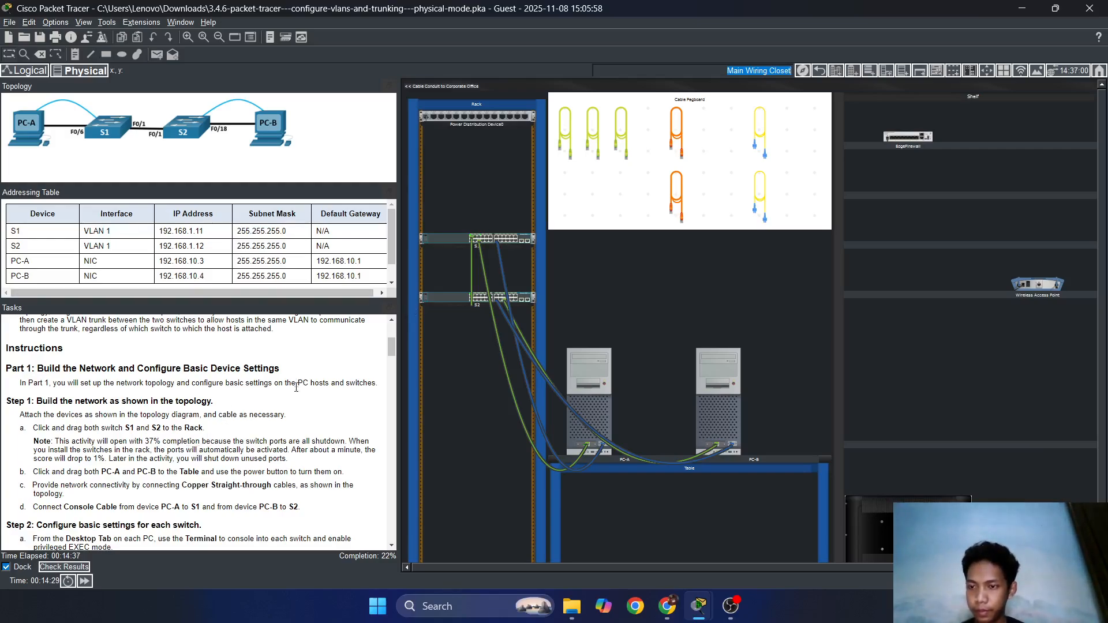
{"action": "scroll", "coordinate": [296, 396], "scroll_direction": "down", "scroll_amount": 4}
{"action": "scroll", "coordinate": [296, 396], "scroll_direction": "down", "scroll_amount": 1}
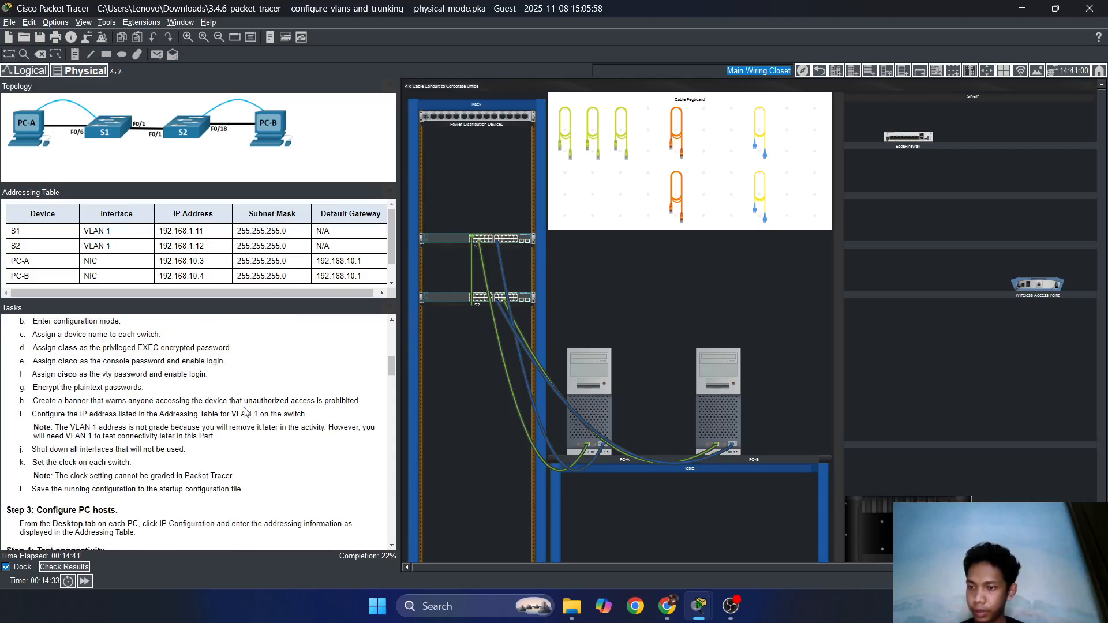
Enable S1's VLAN 1 interface with no shutdown from PC-A's terminal.
{"action": "mouse_move", "coordinate": [699, 609]}
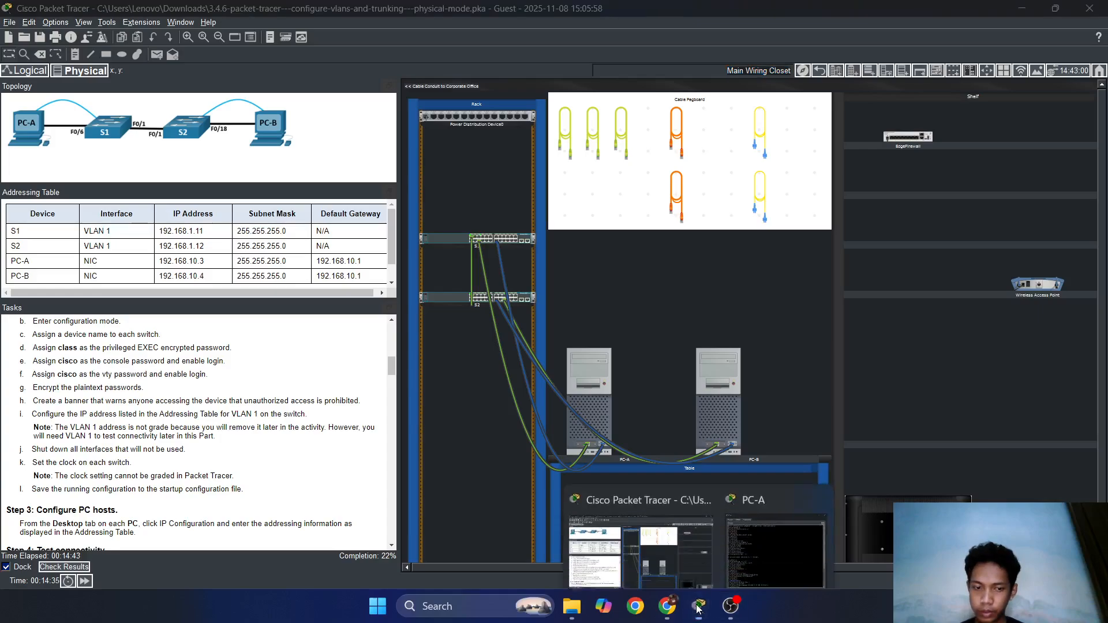
{"action": "left_click", "coordinate": [742, 553]}
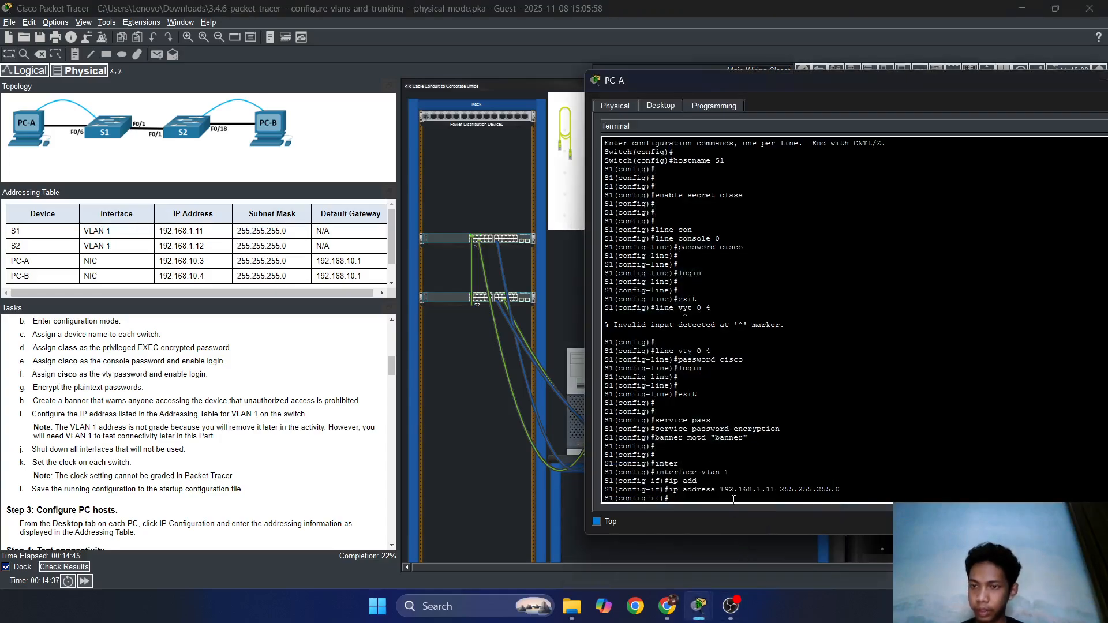
{"action": "type", "text": "sh"}
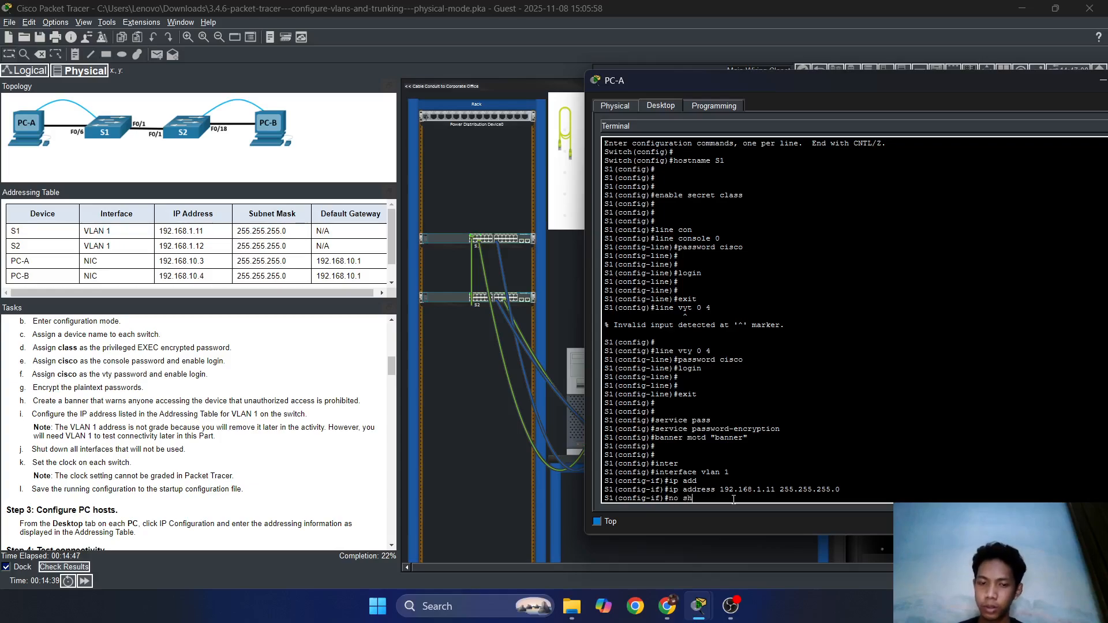
{"action": "key", "text": "Return"}
{"action": "key", "text": "Return"}
{"action": "key", "text": "Return"}
{"action": "key", "text": "Return"}
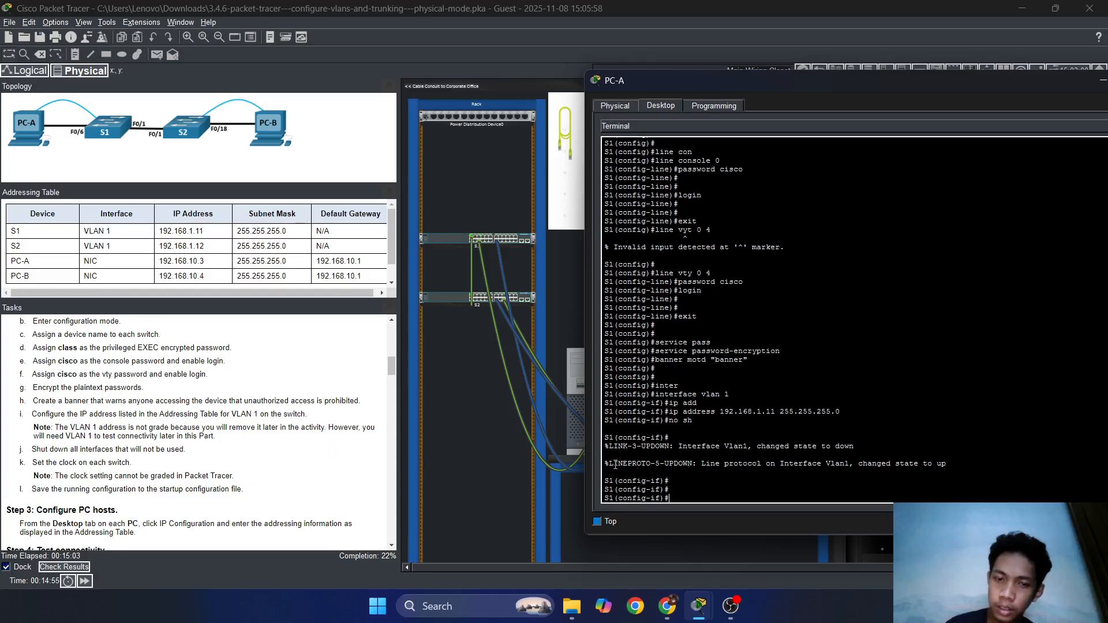
{"action": "left_click_drag", "start_coordinate": [665, 77], "coordinate": [625, 77]}
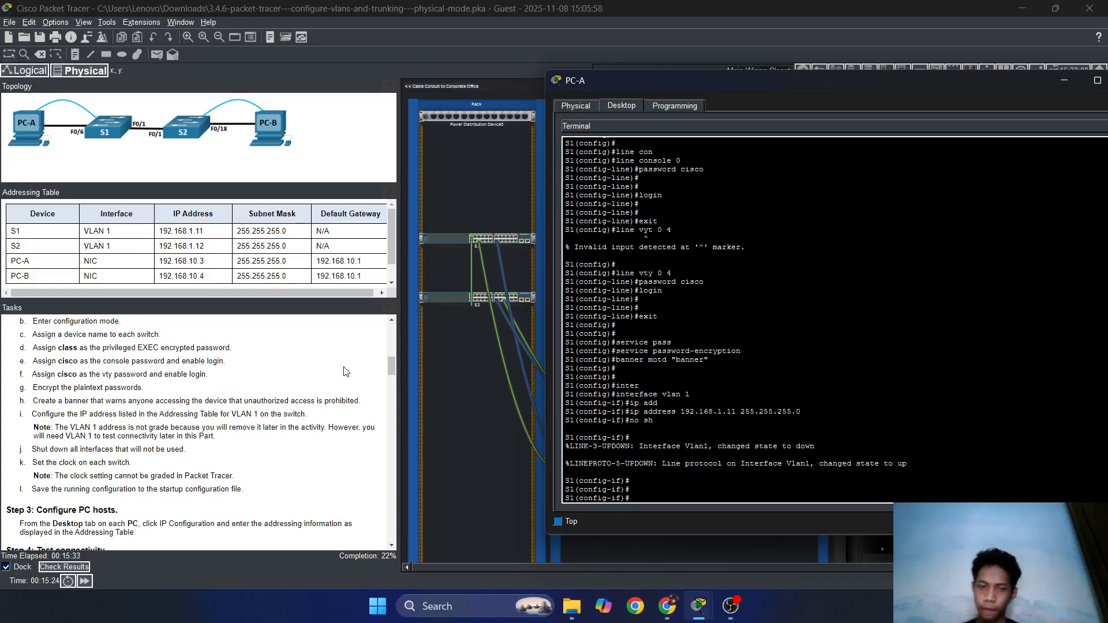
Exit VLAN 1 interface configuration back to the S1(config)# prompt.
{"action": "type", "text": "e"}
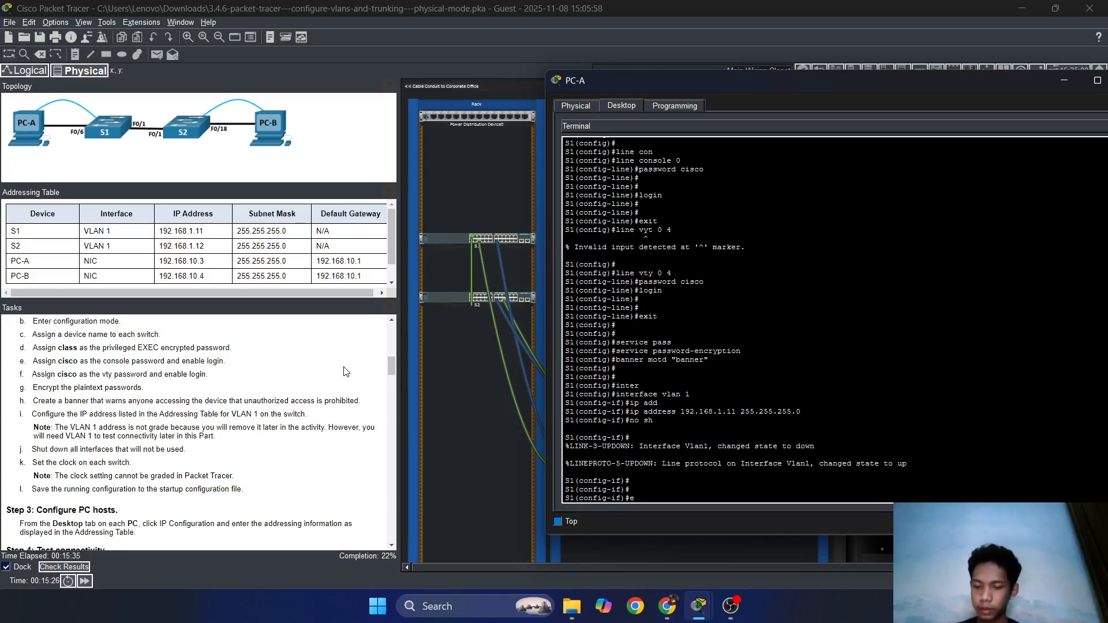
{"action": "type", "text": "xit"}
{"action": "key", "text": "Return"}
{"action": "key", "text": "Return"}
{"action": "key", "text": "Return"}
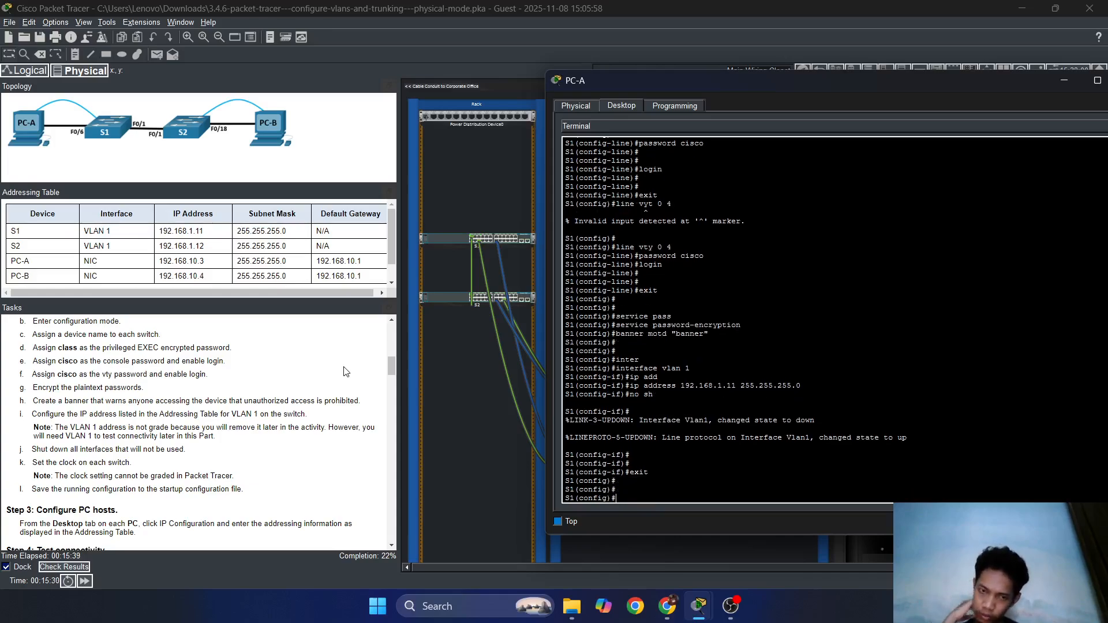
{"action": "type", "text": "inter"}
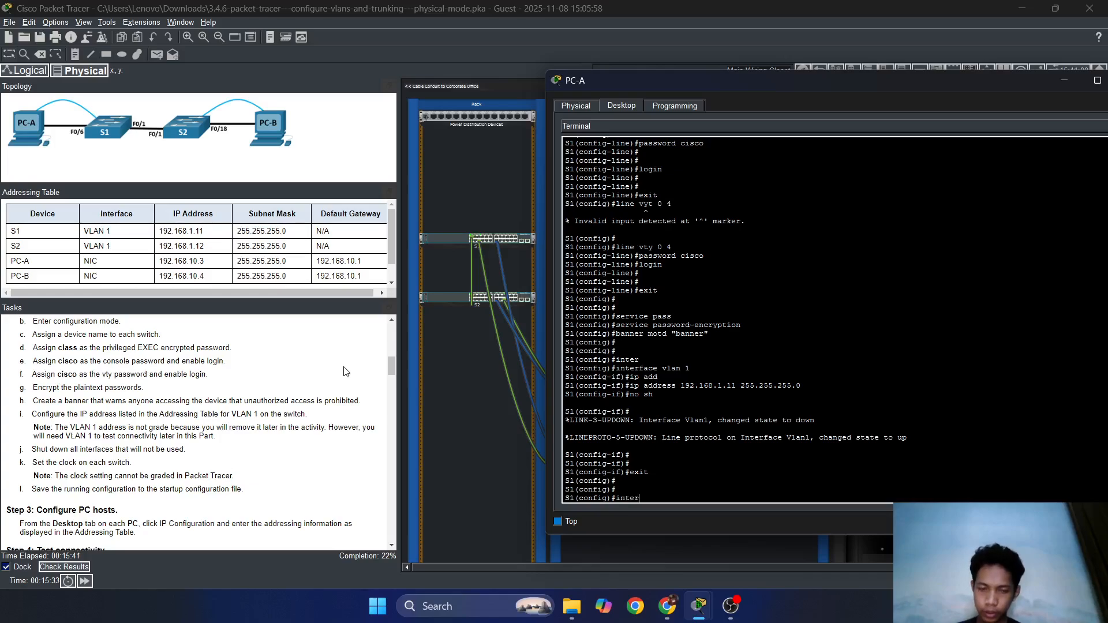
{"action": "type", "text": "face range"}
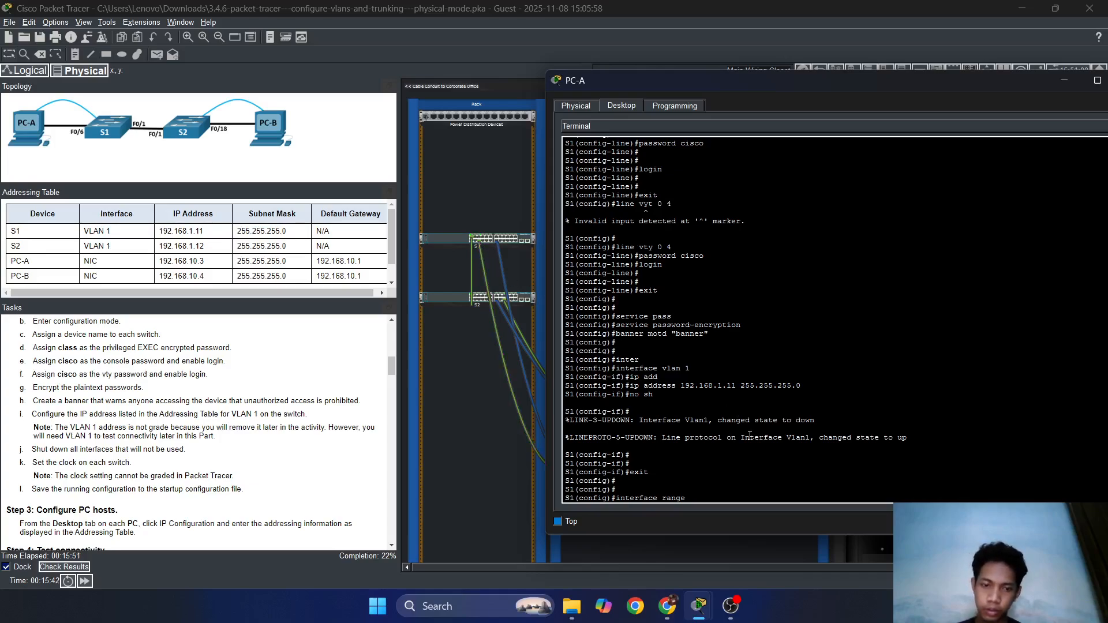
{"action": "key", "text": "BackSpace"}
{"action": "key", "text": "BackSpace"}
{"action": "key", "text": "BackSpace"}
{"action": "key", "text": "BackSpace"}
{"action": "key", "text": "BackSpace"}
{"action": "key", "text": "BackSpace"}
{"action": "key", "text": "BackSpace"}
{"action": "key", "text": "BackSpace"}
{"action": "key", "text": "BackSpace"}
{"action": "key", "text": "BackSpace"}
{"action": "key", "text": "BackSpace"}
{"action": "key", "text": "BackSpace"}
{"action": "key", "text": "BackSpace"}
{"action": "key", "text": "BackSpace"}
{"action": "key", "text": "BackSpace"}
{"action": "key", "text": "BackSpace"}
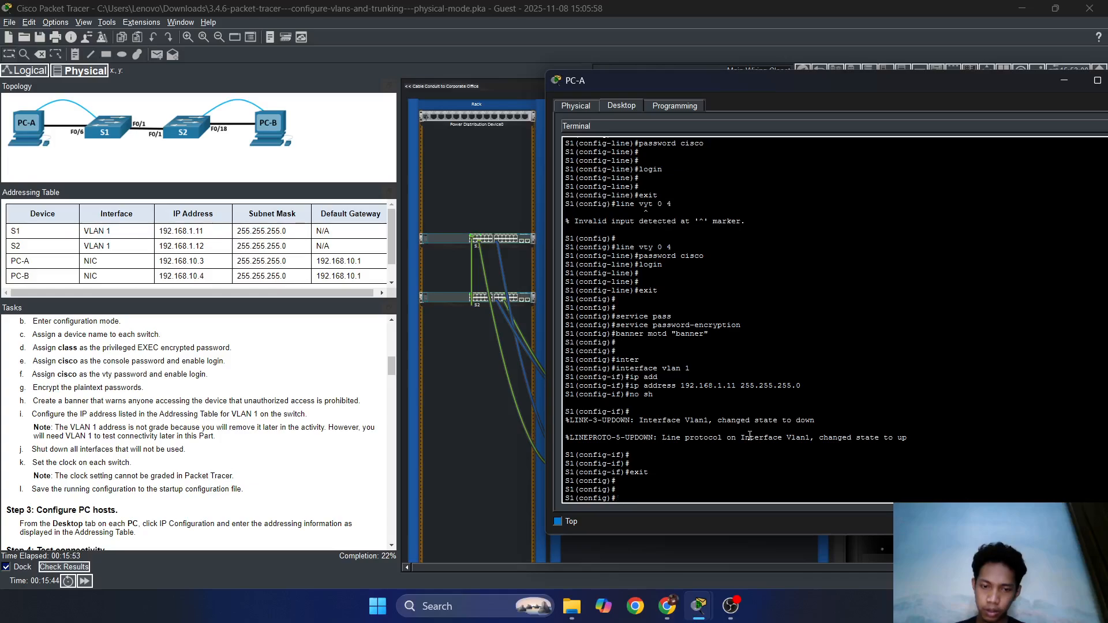
Page through 'do show run' output, confirming Vlan1 address 192.168.1.11 255.255.255.0.
{"action": "type", "text": "do"}
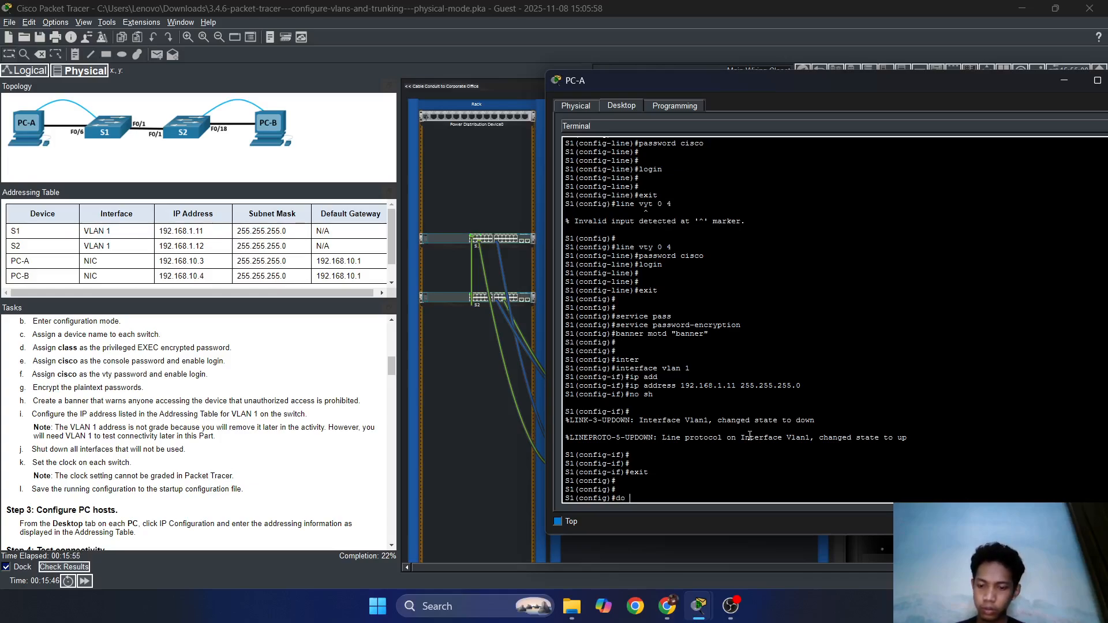
{"action": "type", "text": " show run"}
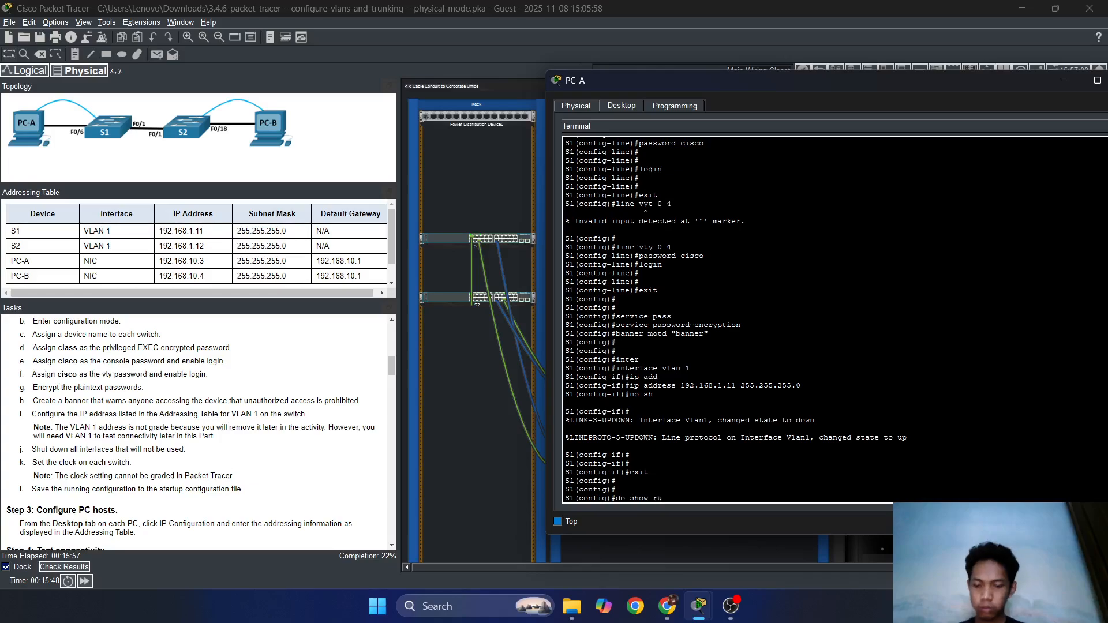
{"action": "key", "text": "Return"}
{"action": "key", "text": "Return"}
{"action": "key", "text": "Return"}
{"action": "key", "text": "Return"}
{"action": "key", "text": "Return"}
{"action": "key", "text": "Return"}
{"action": "key", "text": "Return"}
{"action": "key", "text": "Return"}
{"action": "key", "text": "Return"}
{"action": "key", "text": "Return"}
{"action": "key", "text": "Return"}
{"action": "key", "text": "Return"}
{"action": "key", "text": "Return"}
{"action": "key", "text": "Return"}
{"action": "key", "text": "Return"}
{"action": "key", "text": "Return"}
{"action": "key", "text": "Return"}
{"action": "key", "text": "Return"}
{"action": "key", "text": "Return"}
{"action": "key", "text": "Return"}
{"action": "key", "text": "Return"}
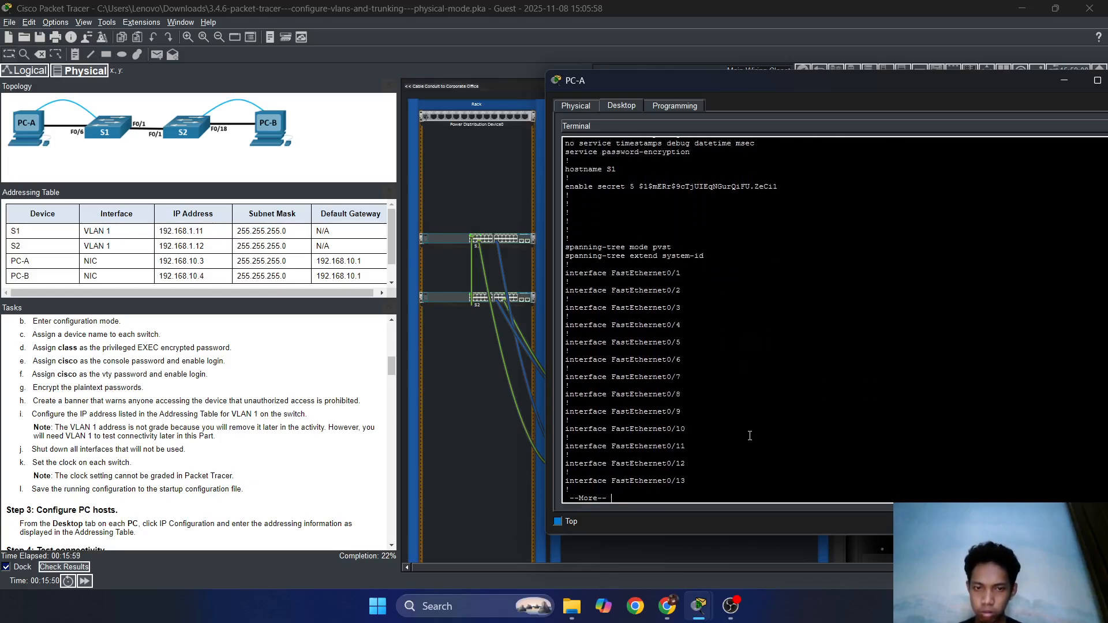
{"action": "key", "text": "Return"}
{"action": "key", "text": "Return"}
{"action": "key", "text": "Return"}
{"action": "key", "text": "Return"}
{"action": "key", "text": "Return"}
{"action": "key", "text": "Return"}
{"action": "key", "text": "Return"}
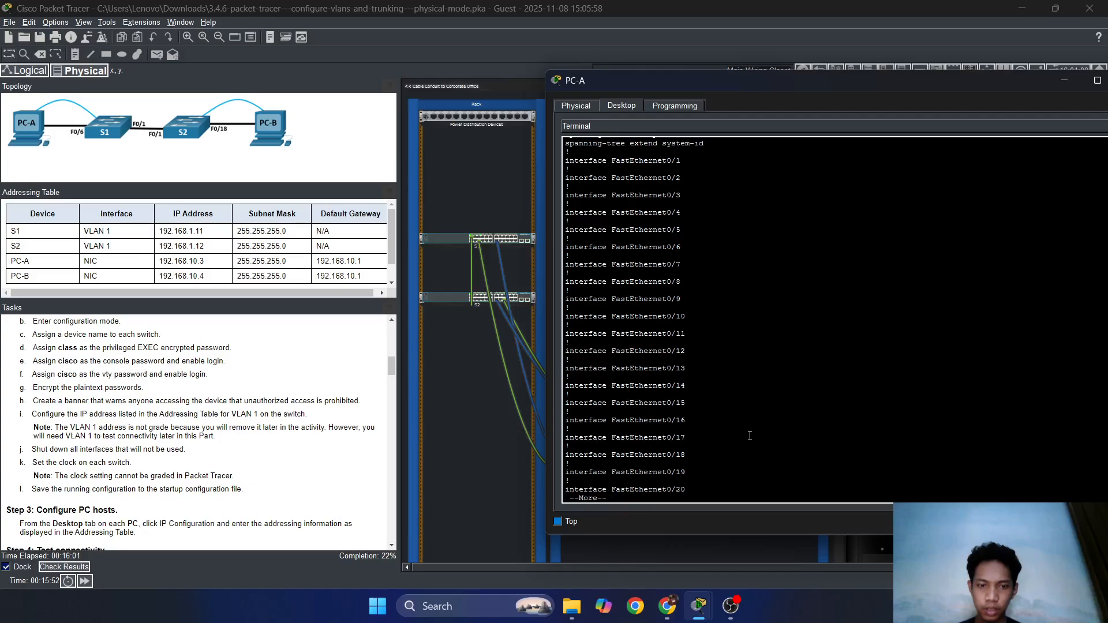
{"action": "key", "text": "Return"}
{"action": "key", "text": "Return"}
{"action": "key", "text": "Return"}
{"action": "key", "text": "Return"}
{"action": "key", "text": "Return"}
{"action": "key", "text": "Return"}
{"action": "key", "text": "Return"}
{"action": "key", "text": "Return"}
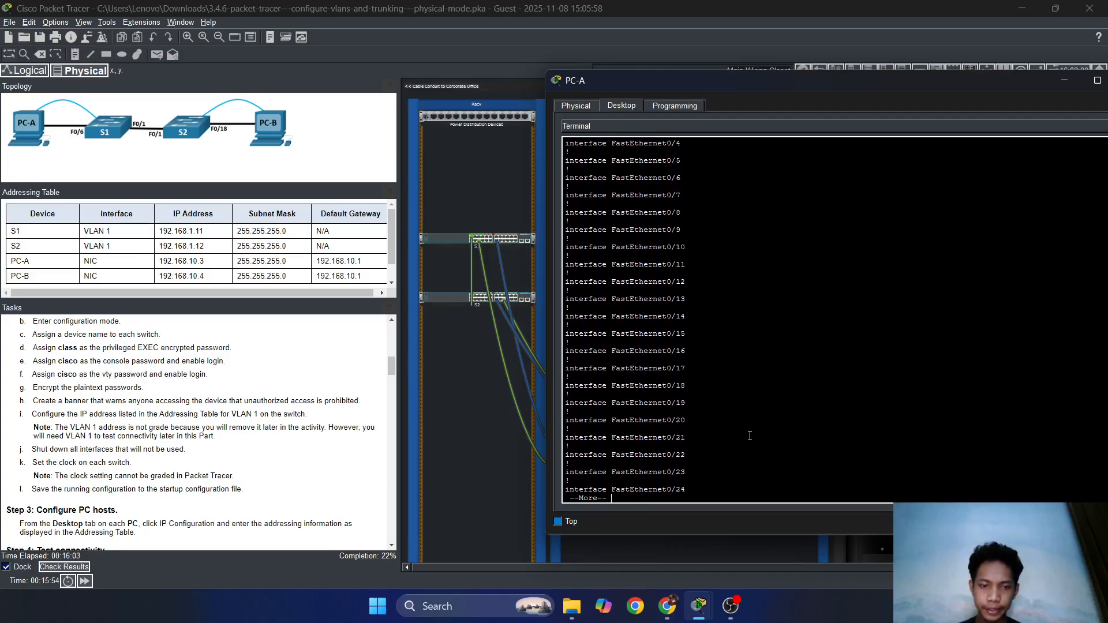
{"action": "key", "text": "Return"}
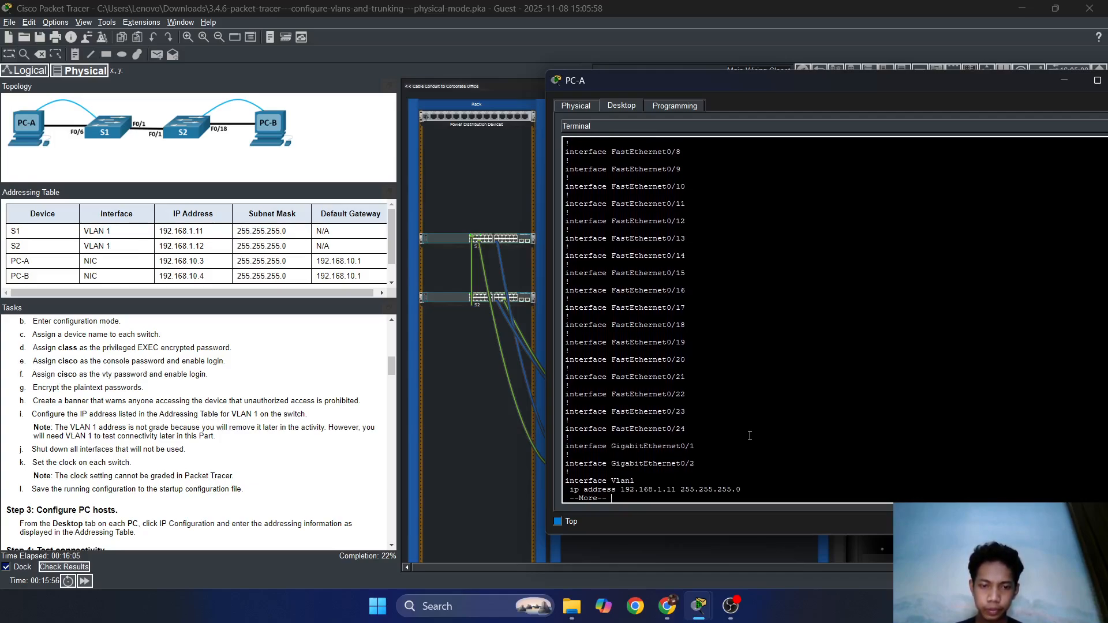
{"action": "scroll", "coordinate": [750, 436], "scroll_direction": "up", "scroll_amount": 10}
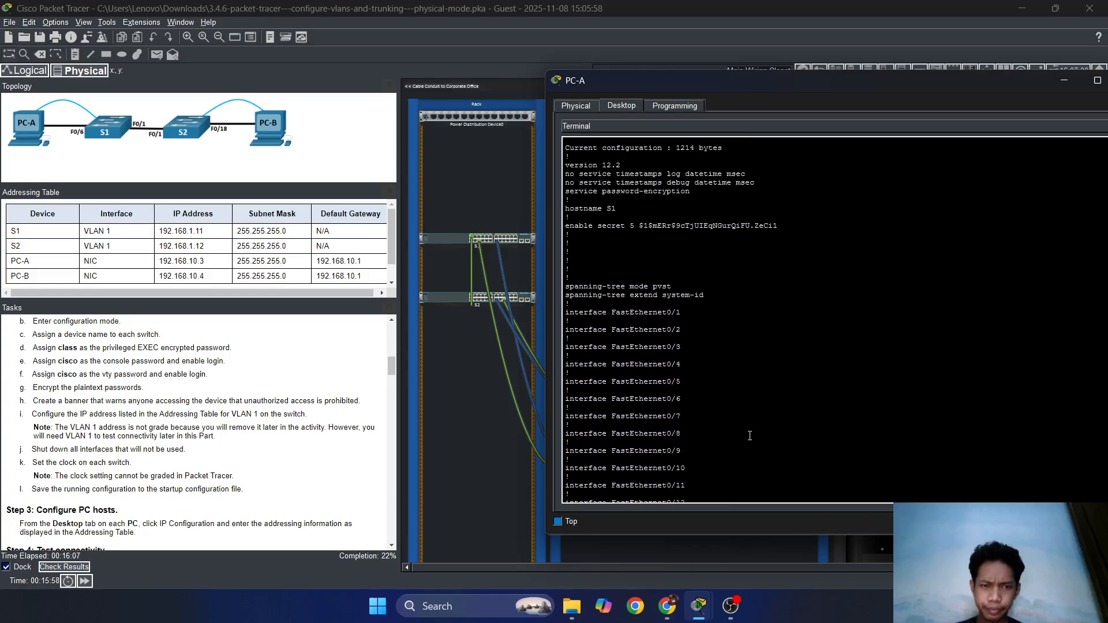
{"action": "scroll", "coordinate": [750, 435], "scroll_direction": "down", "scroll_amount": 10}
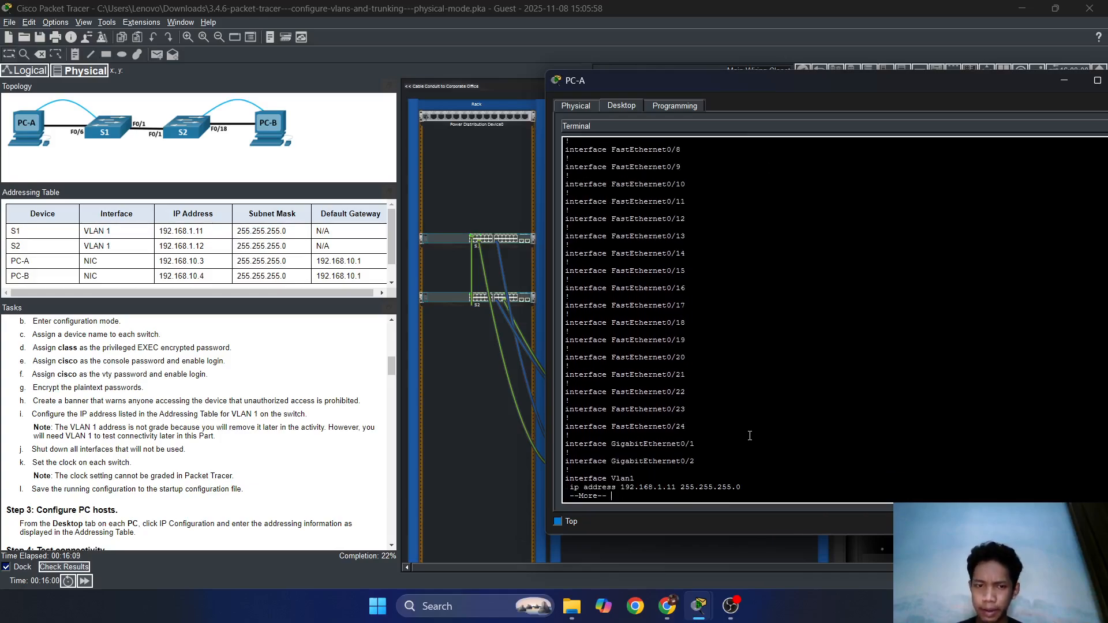
{"action": "key", "text": "q"}
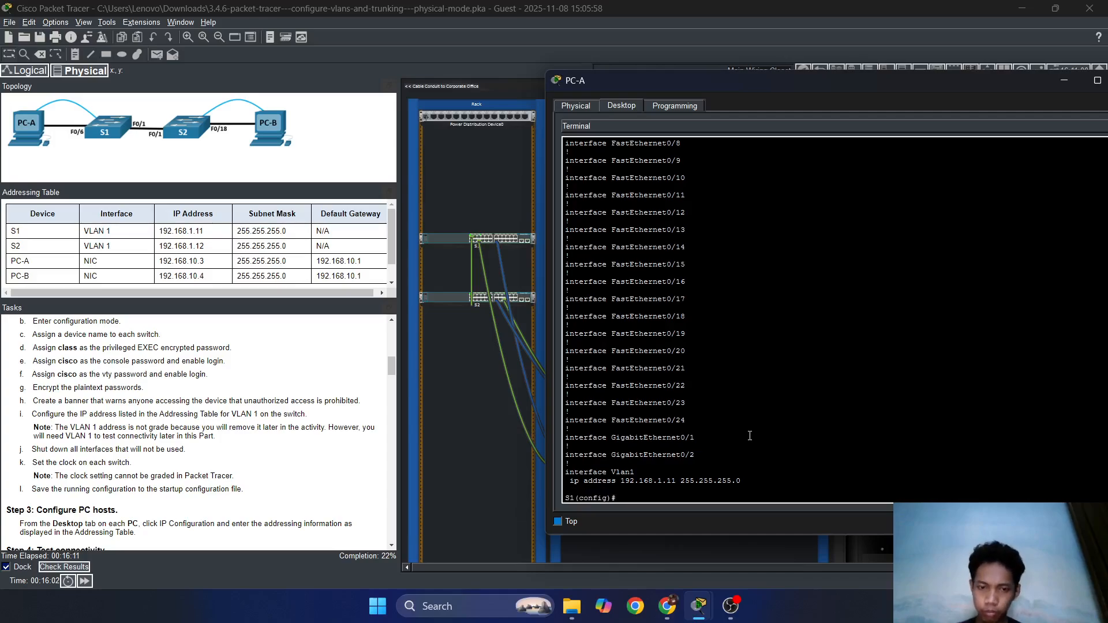
Enter an interface range command on S1 starting with FastEthernet 0/2-5.
{"action": "type", "text": "interface"}
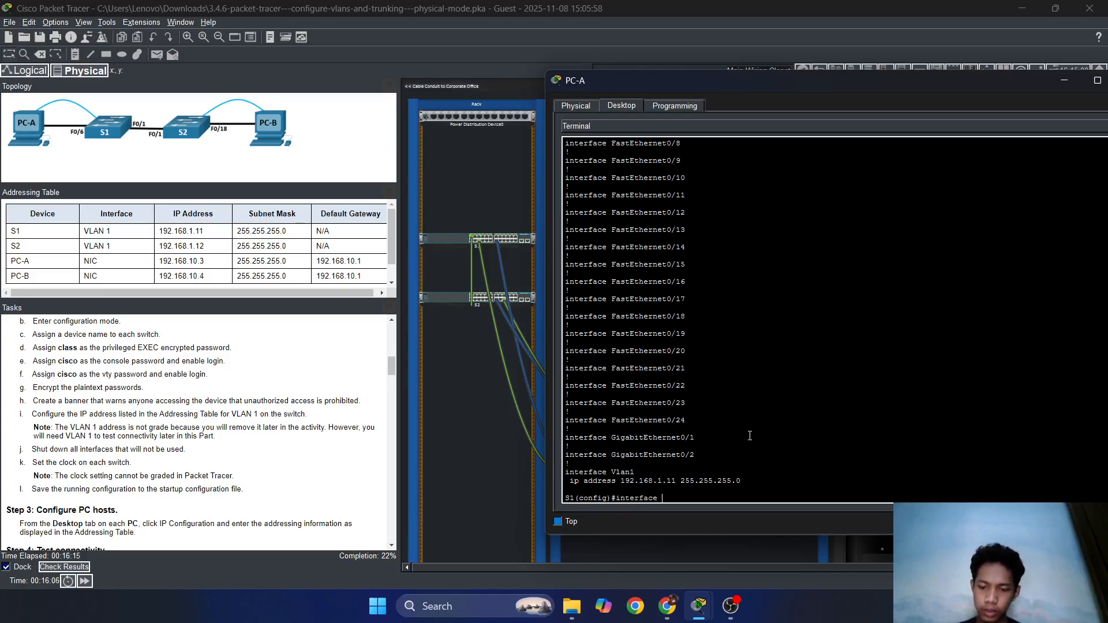
{"action": "type", "text": " range "}
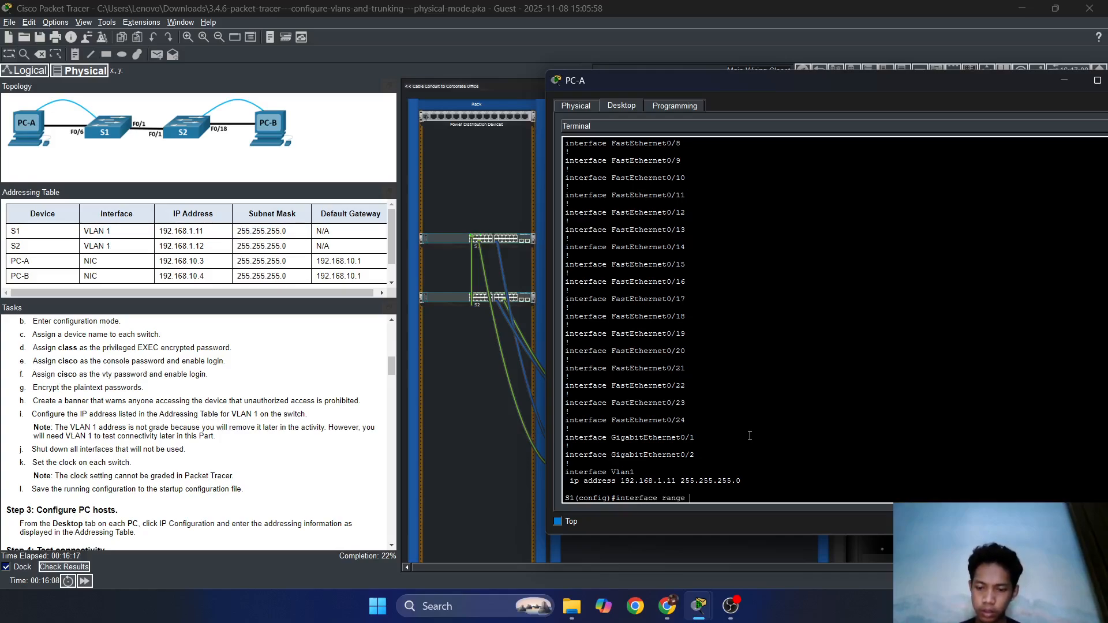
{"action": "type", "text": "fas"}
{"action": "key", "text": "Tab"}
{"action": "type", "text": "0"}
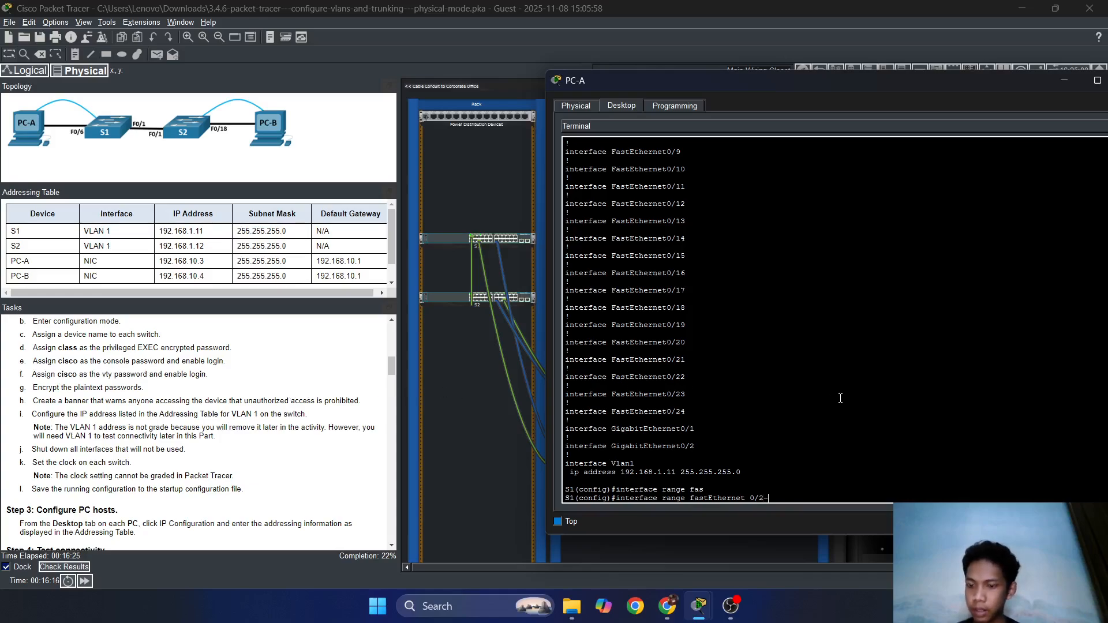
{"action": "type", "text": "/2-5, 0"}
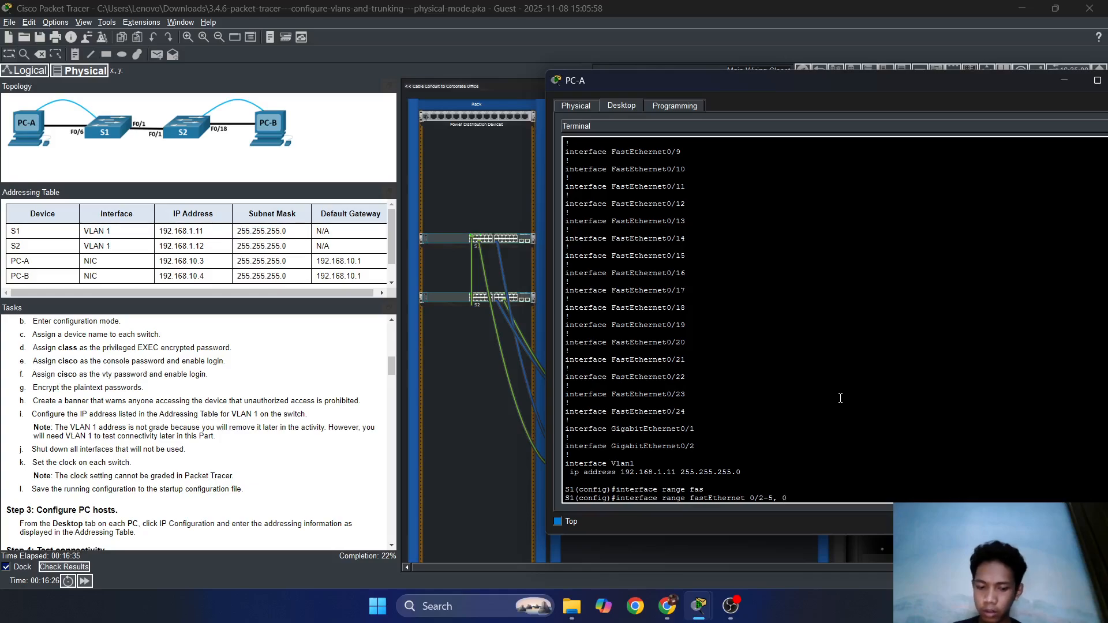
{"action": "type", "text": "/7-"}
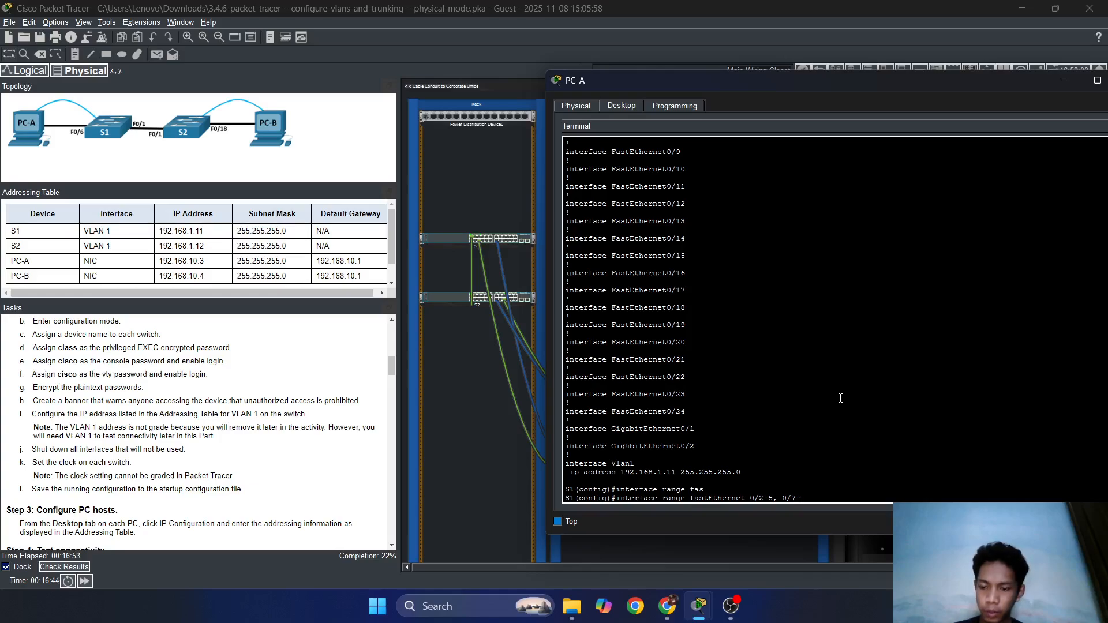
{"action": "type", "text": "24"}
{"action": "key", "text": "Return"}
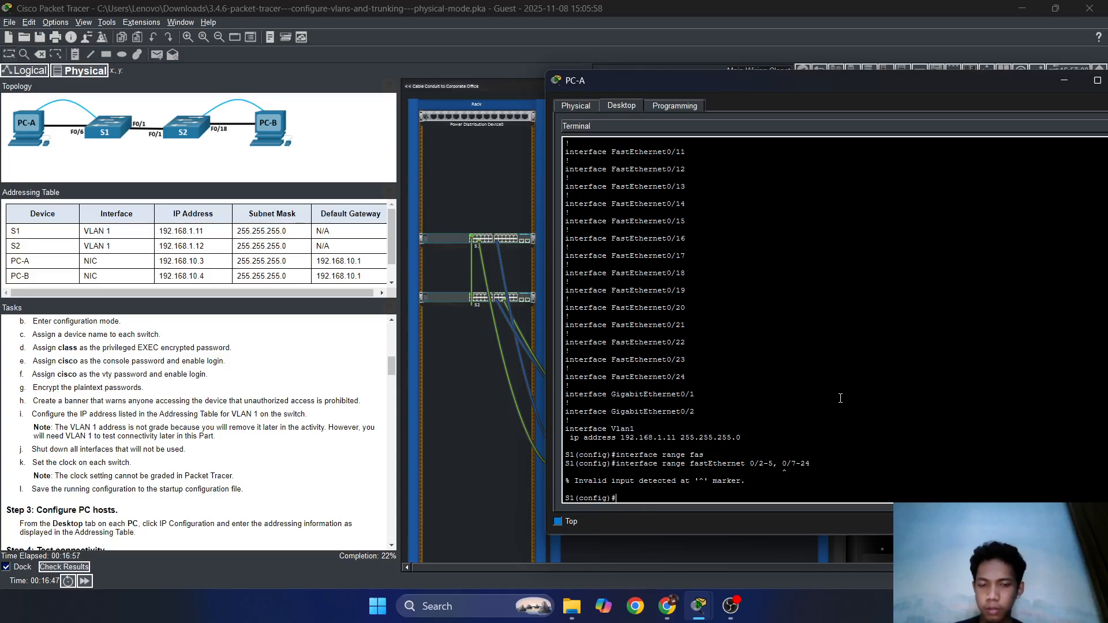
Correct it to 'interface range fastEthernet 0/2-5 , fastEthernet 0/7-24'.
{"action": "key", "text": "Up"}
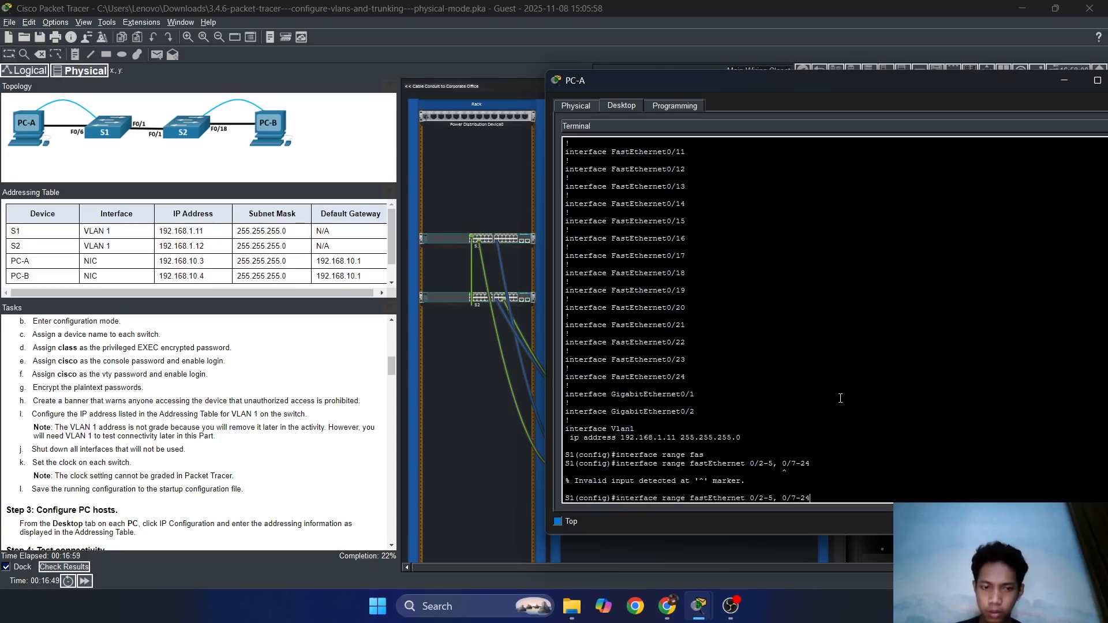
{"action": "key", "text": "Left"}
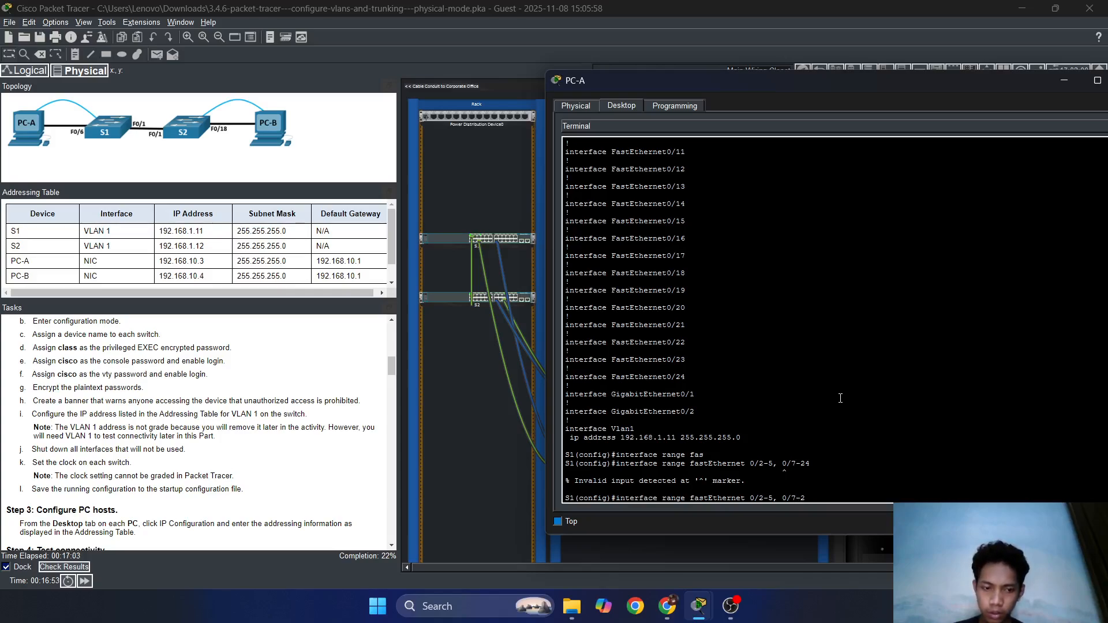
{"action": "key", "text": "BackSpace"}
{"action": "key", "text": "BackSpace"}
{"action": "key", "text": "BackSpace"}
{"action": "key", "text": "BackSpace"}
{"action": "key", "text": "BackSpace"}
{"action": "key", "text": "BackSpace"}
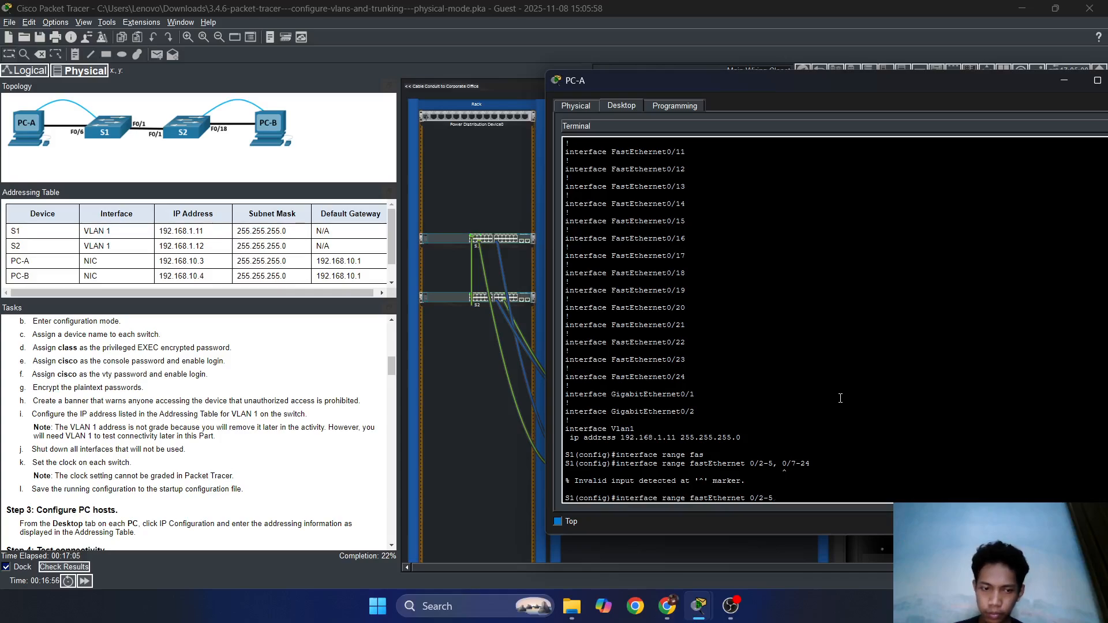
{"action": "key", "text": "Tab"}
{"action": "key", "text": "Tab"}
{"action": "key", "text": "Tab"}
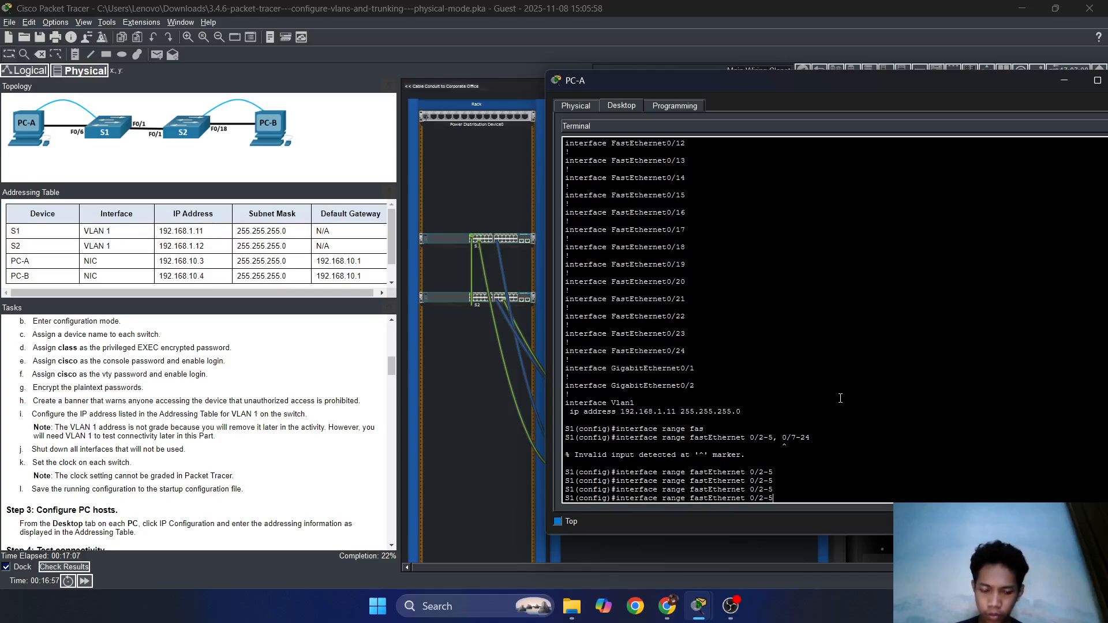
{"action": "type", "text": "? ?"}
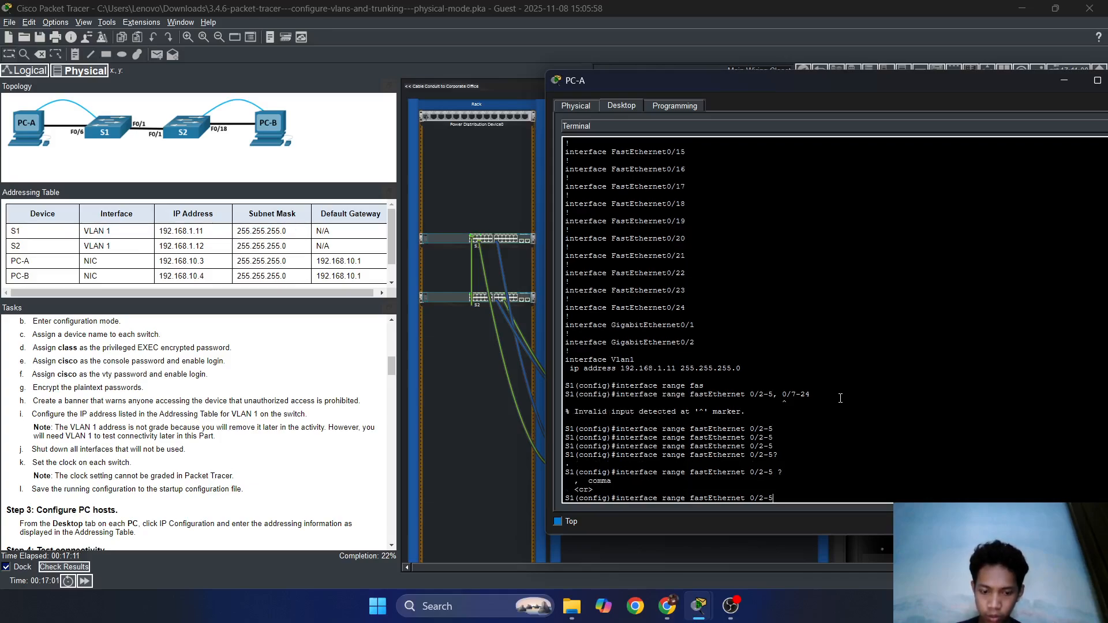
{"action": "type", "text": "?"}
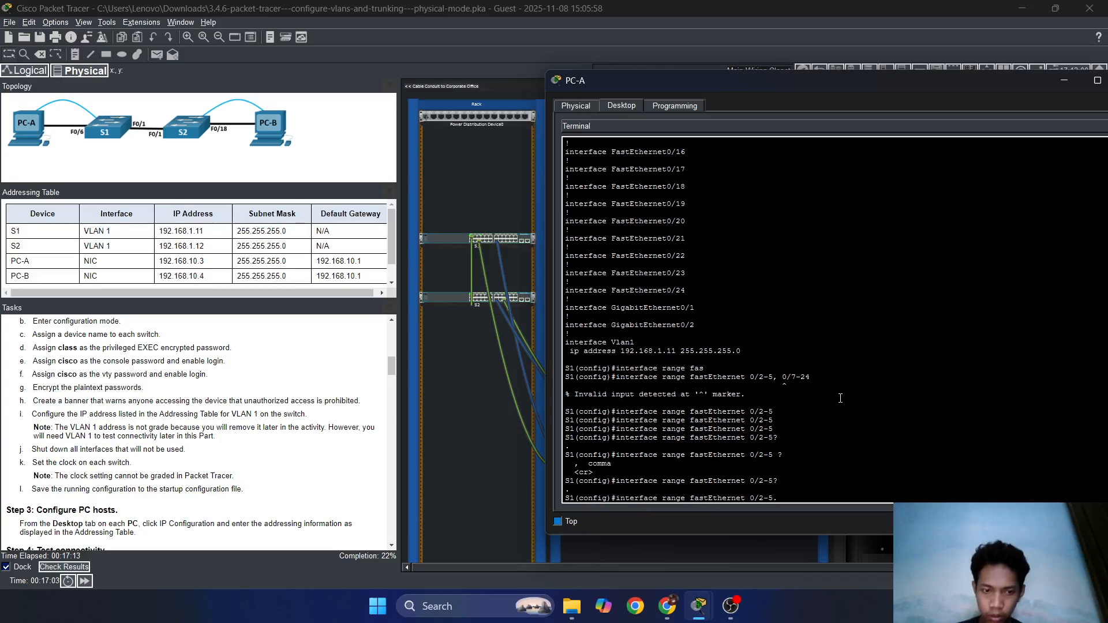
{"action": "type", "text": ". ???"}
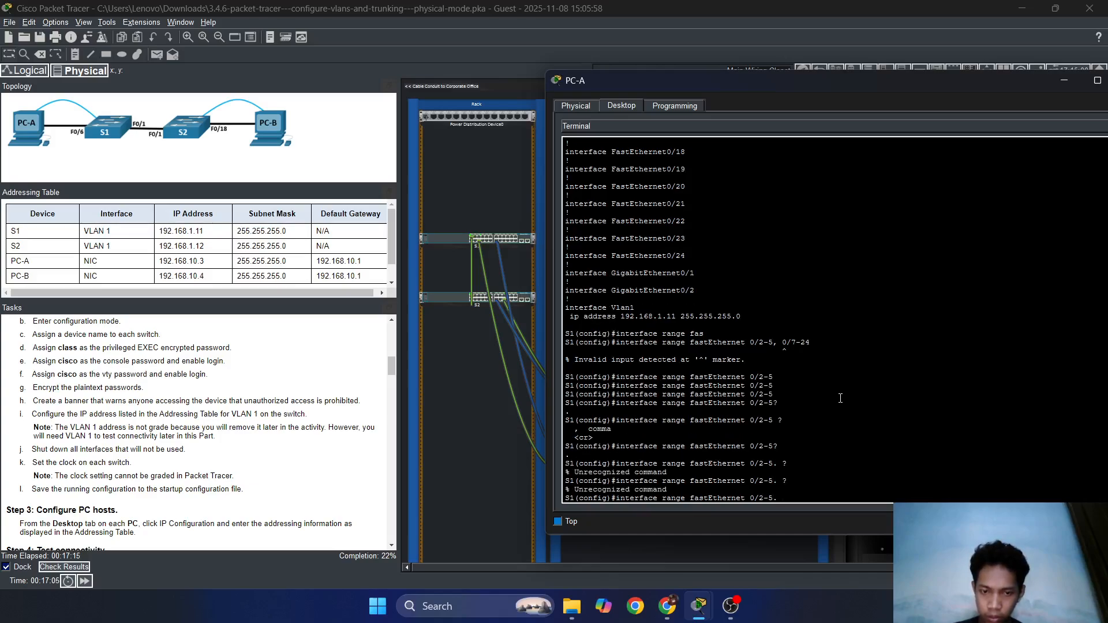
{"action": "type", "text": " ?"}
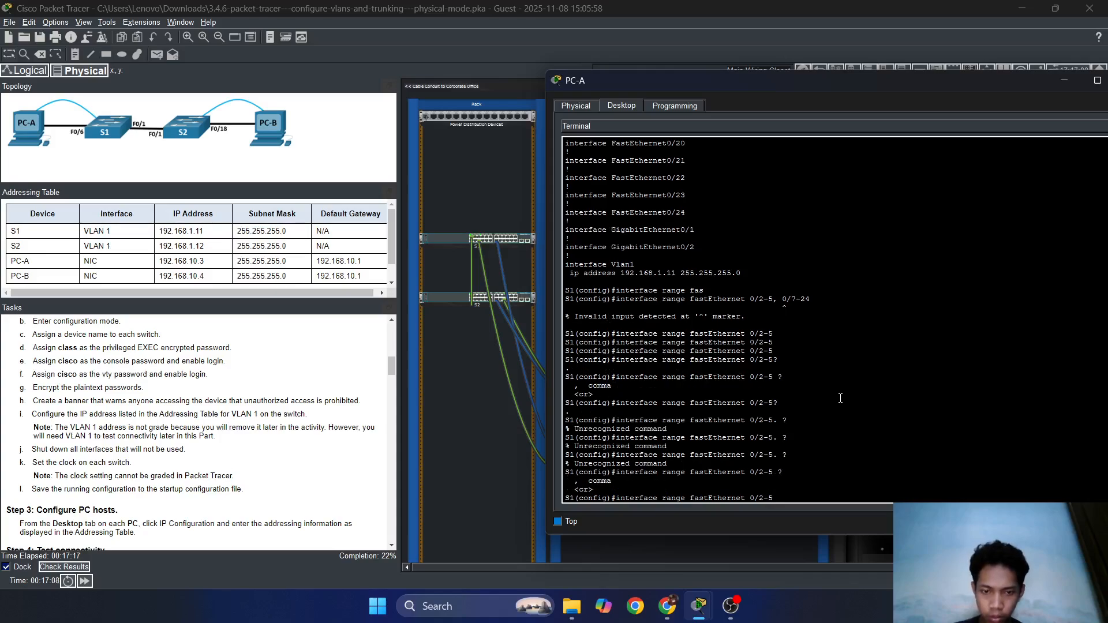
{"action": "type", "text": ","}
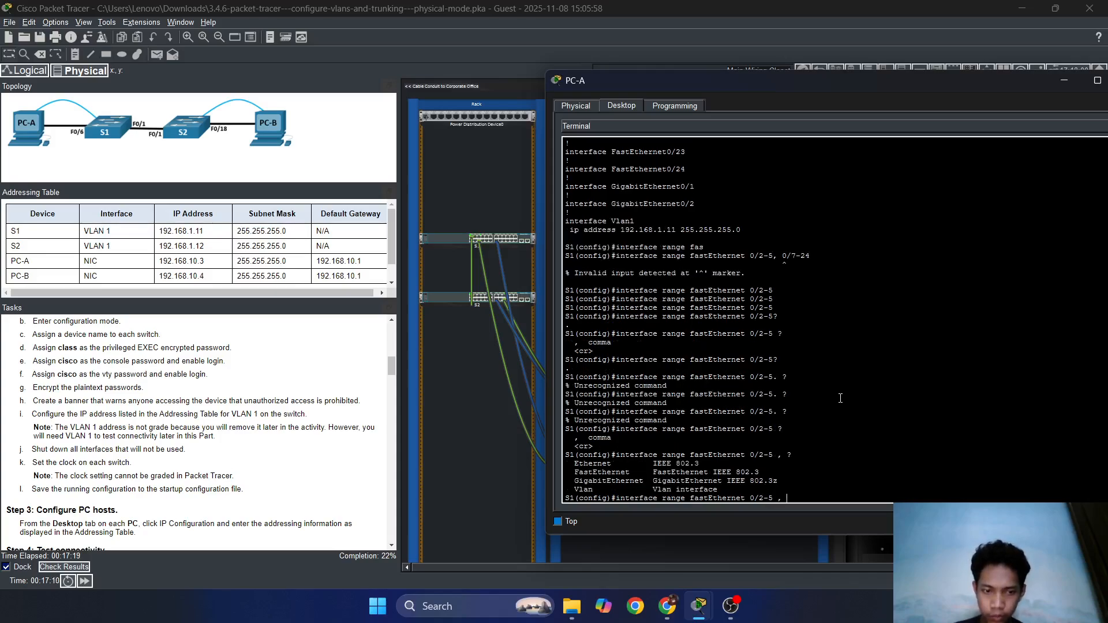
{"action": "type", "text": " ???f"}
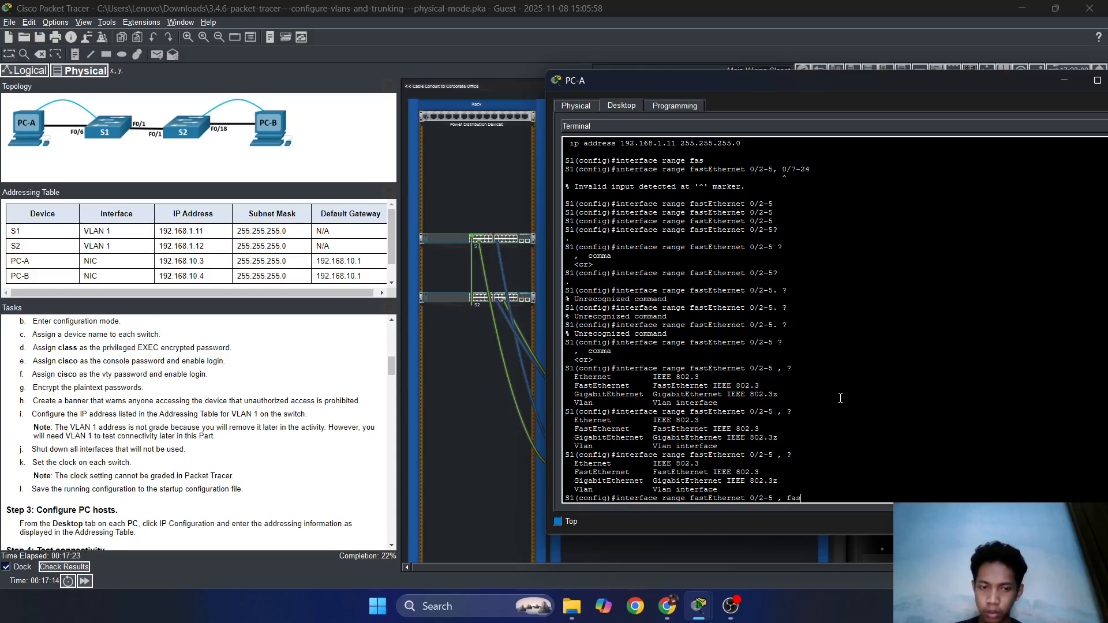
{"action": "type", "text": "as"}
{"action": "key", "text": "Tab"}
{"action": "type", "text": "0"}
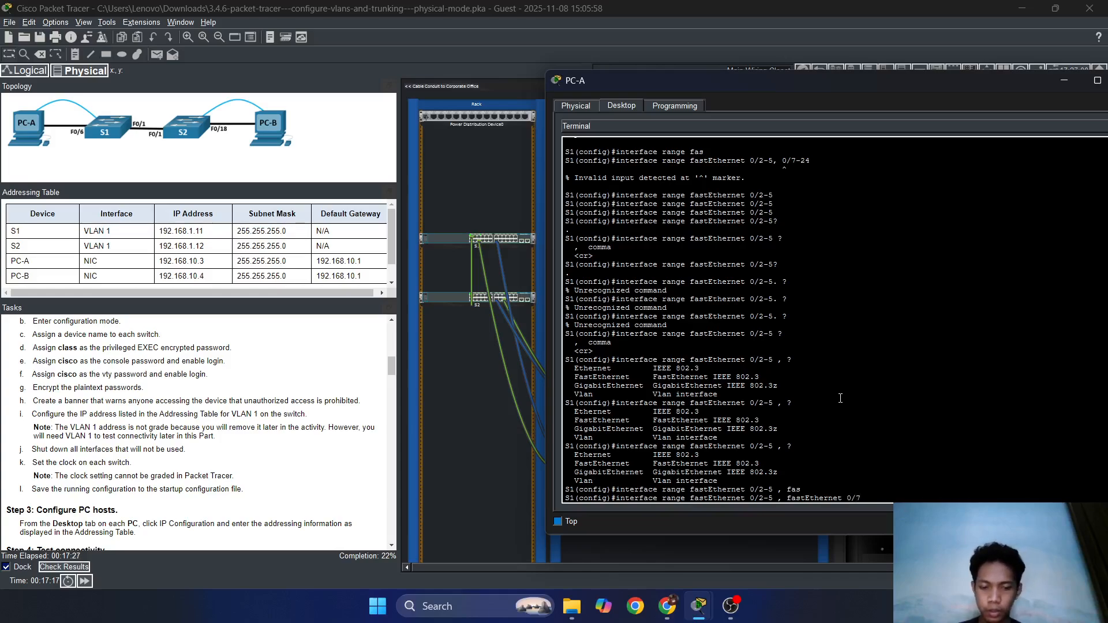
{"action": "type", "text": "/7-14"}
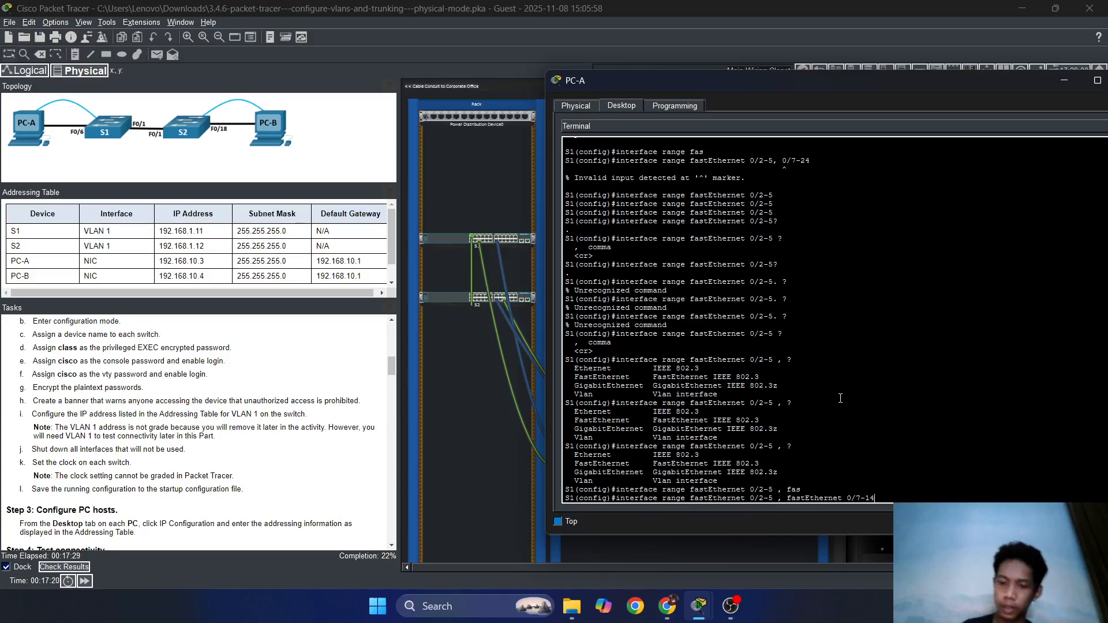
{"action": "key", "text": "BackSpace"}
{"action": "key", "text": "BackSpace"}
{"action": "type", "text": "24"}
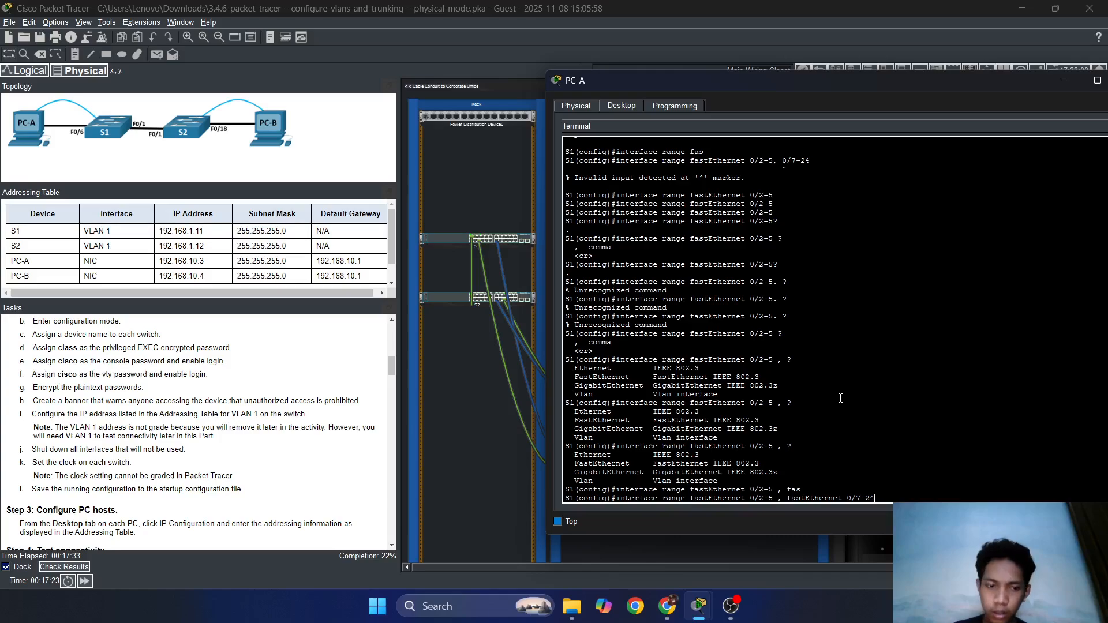
{"action": "key", "text": "Return"}
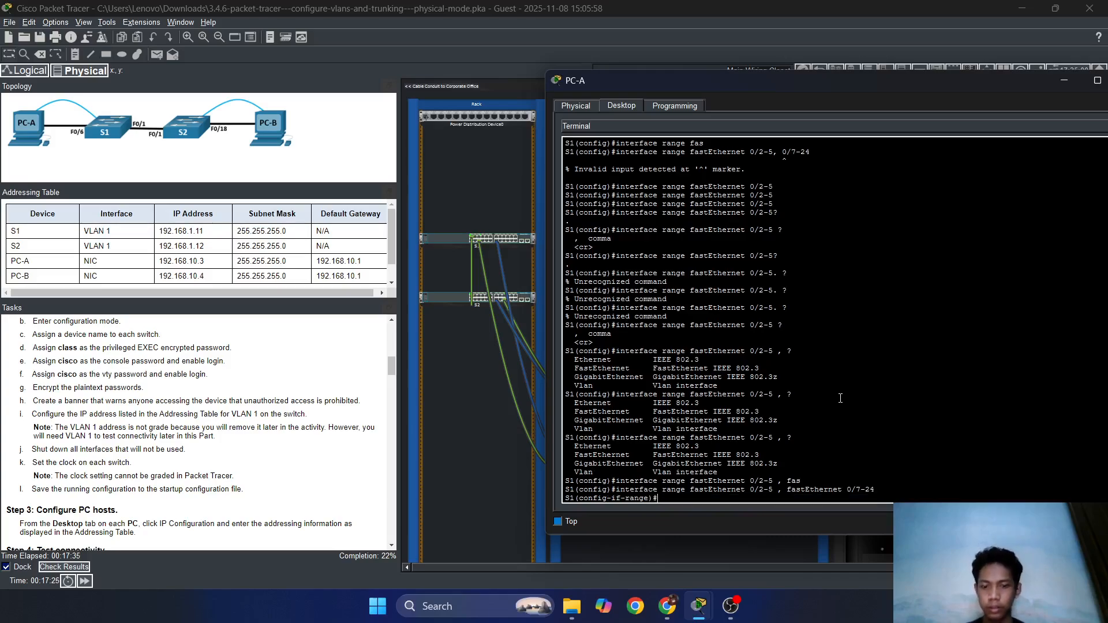
Shut down ports Fa0/2-5 and Fa0/7-24, then exit to global configuration.
{"action": "type", "text": "sh"}
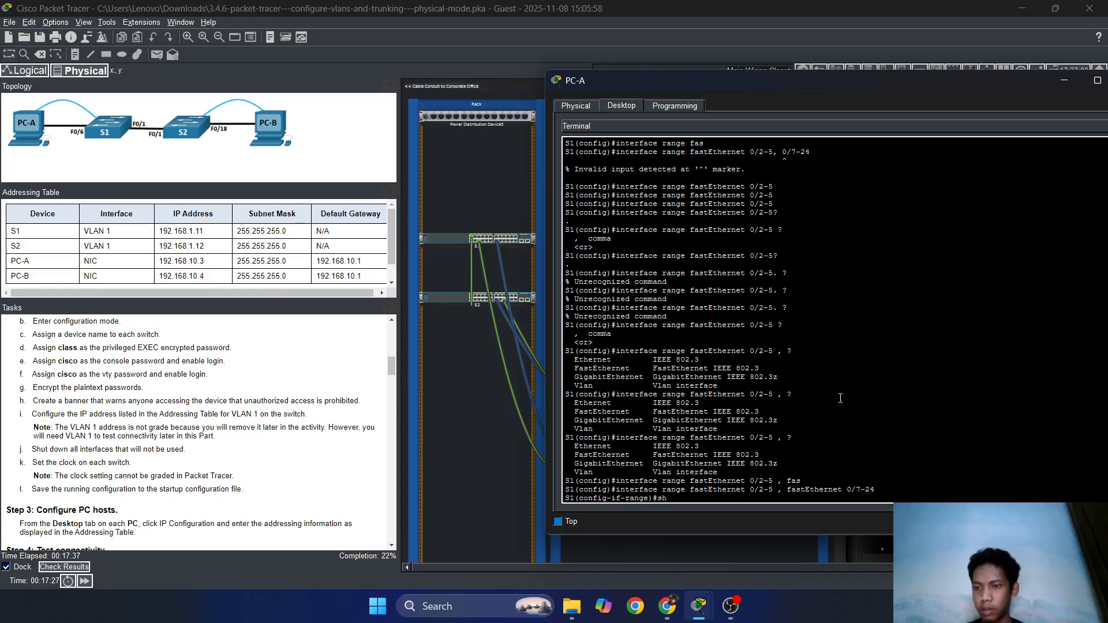
{"action": "key", "text": "Return"}
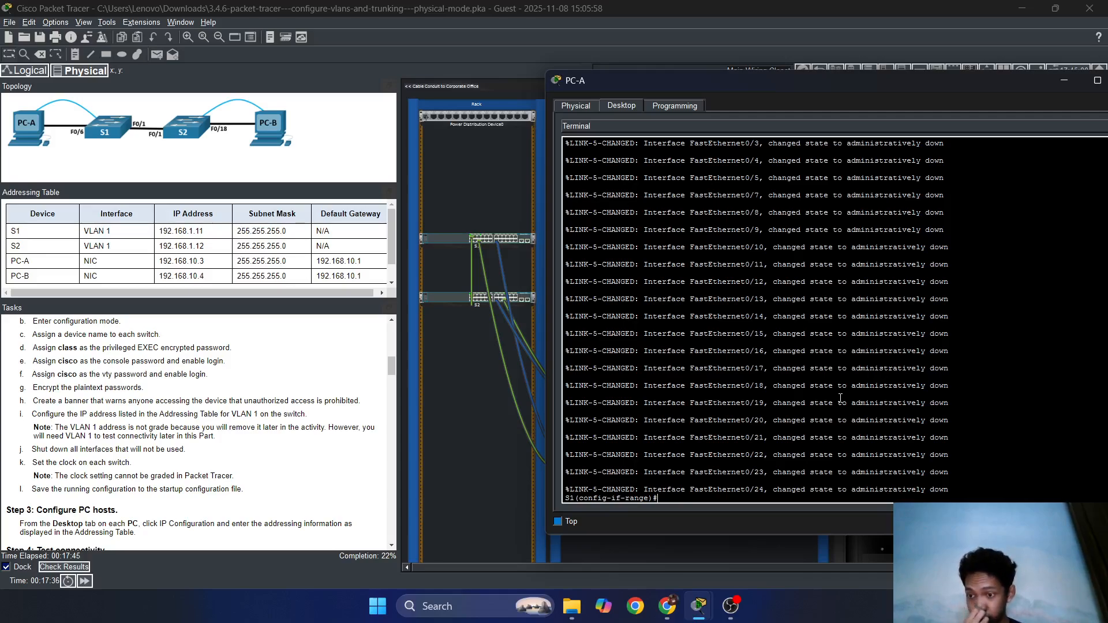
{"action": "key", "text": "Return"}
{"action": "key", "text": "Return"}
{"action": "key", "text": "Return"}
{"action": "key", "text": "Return"}
{"action": "key", "text": "Return"}
{"action": "key", "text": "Return"}
{"action": "key", "text": "Return"}
{"action": "key", "text": "Return"}
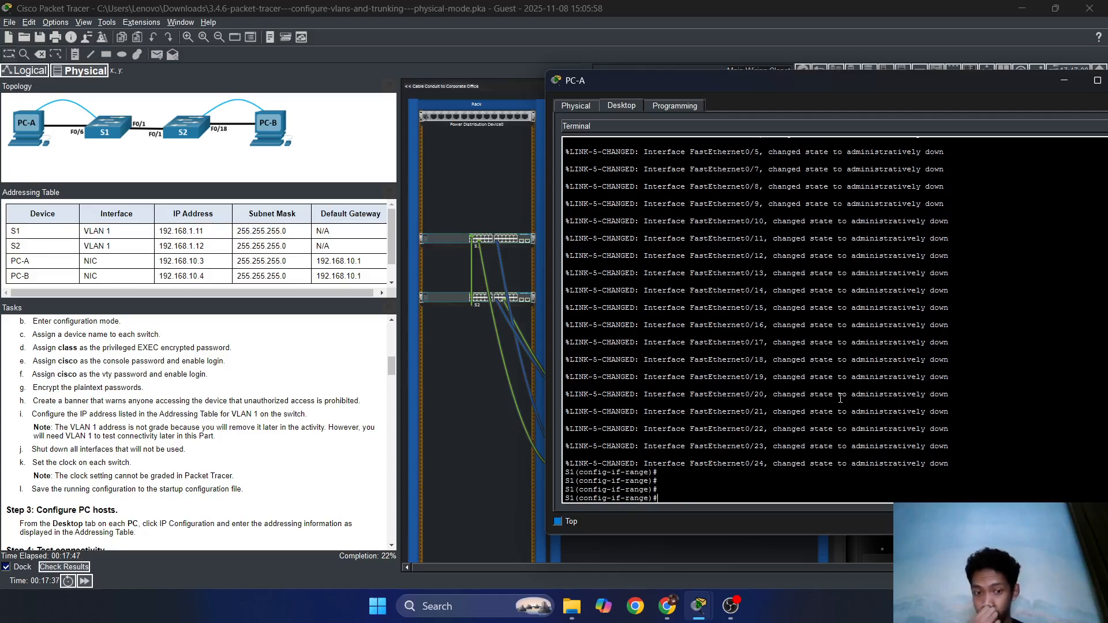
{"action": "type", "text": "exit"}
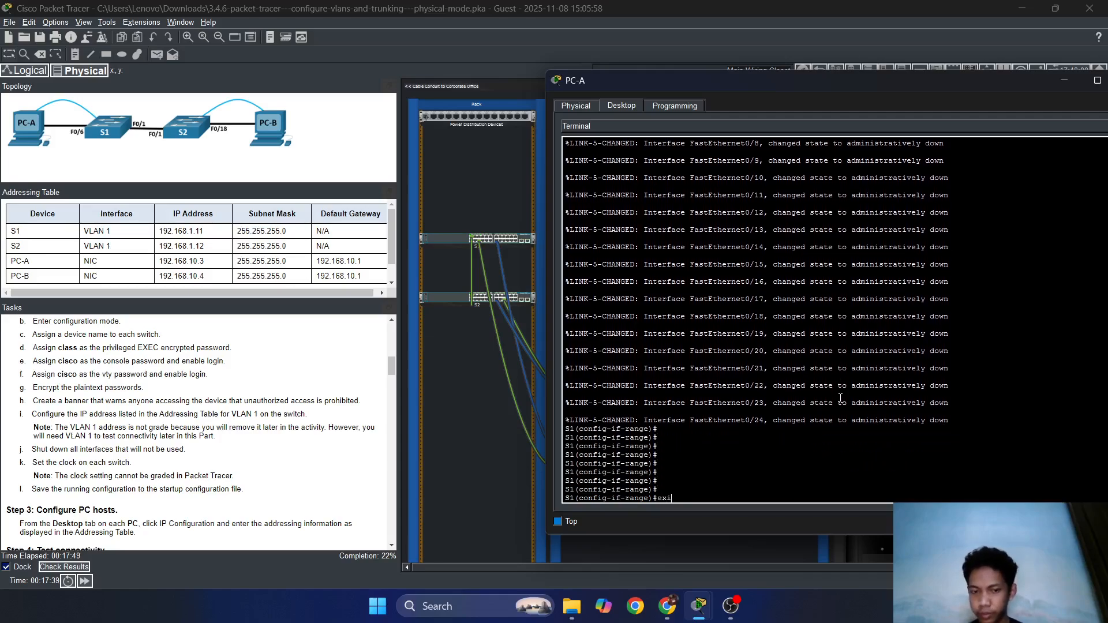
{"action": "key", "text": "Return"}
{"action": "key", "text": "Return"}
{"action": "key", "text": "Return"}
{"action": "key", "text": "Return"}
{"action": "key", "text": "Return"}
{"action": "key", "text": "Return"}
{"action": "key", "text": "Return"}
{"action": "key", "text": "Return"}
{"action": "key", "text": "Return"}
{"action": "key", "text": "Return"}
{"action": "key", "text": "Return"}
{"action": "key", "text": "Return"}
{"action": "key", "text": "Return"}
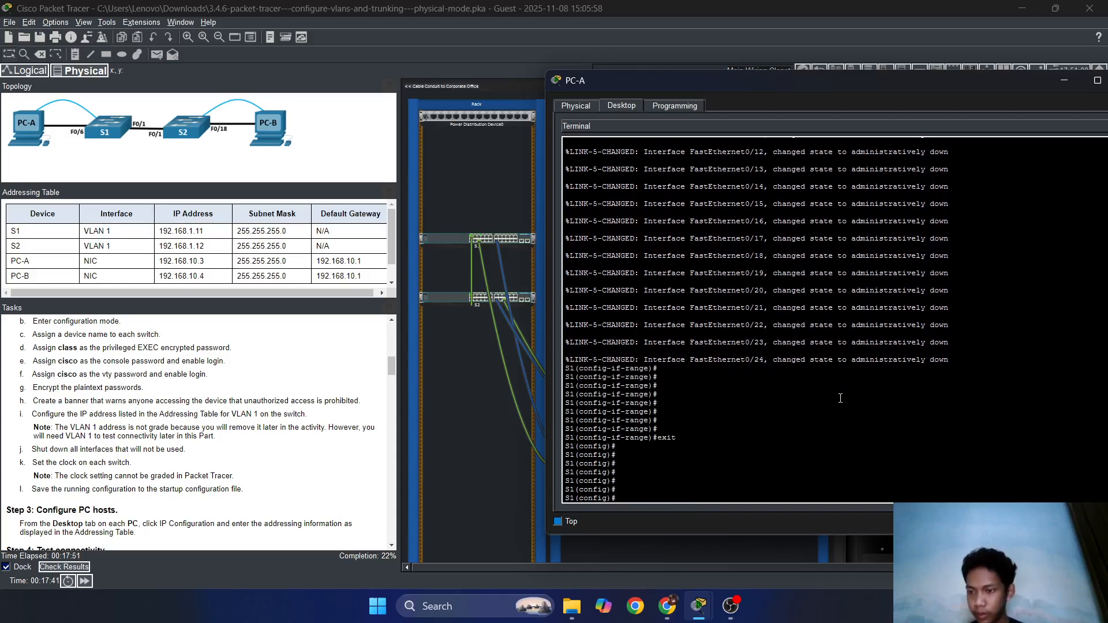
{"action": "key", "text": "Return"}
{"action": "key", "text": "Return"}
{"action": "key", "text": "Return"}
{"action": "key", "text": "Return"}
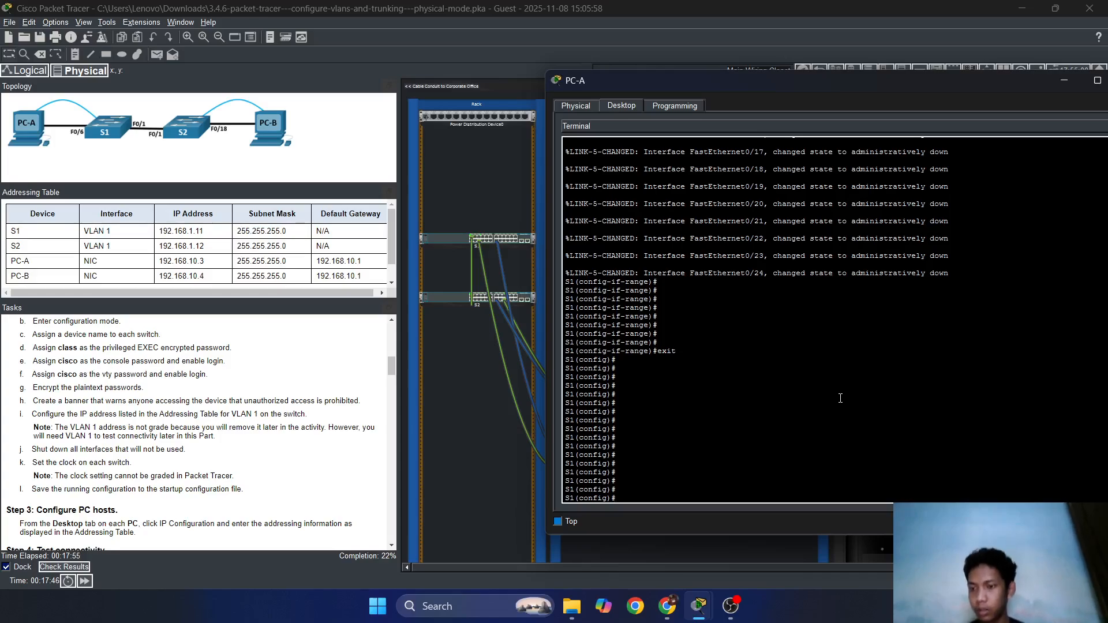
{"action": "right_click", "coordinate": [837, 411]}
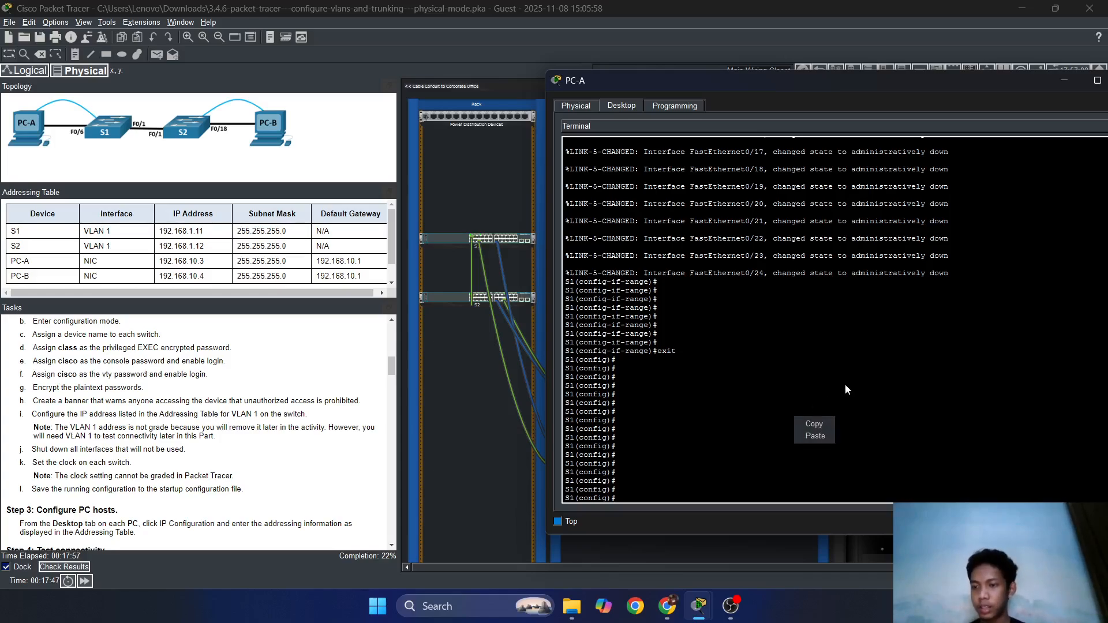
{"action": "left_click", "coordinate": [837, 359]}
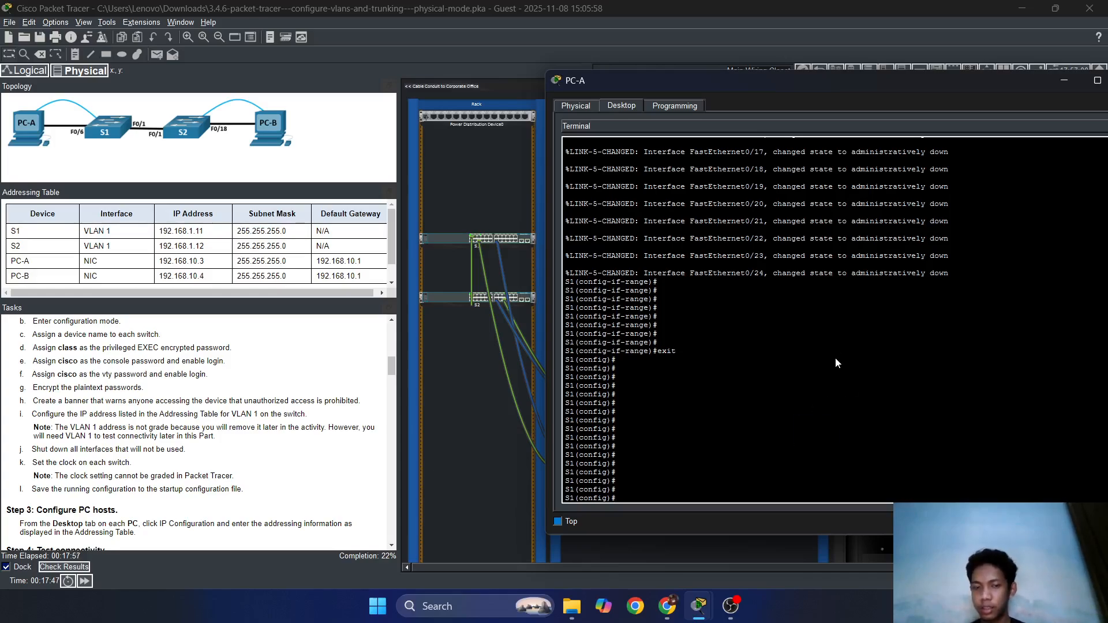
Open a Chrome Guest window from the profile menu and load chatgpt.com.
{"action": "left_click", "coordinate": [667, 606]}
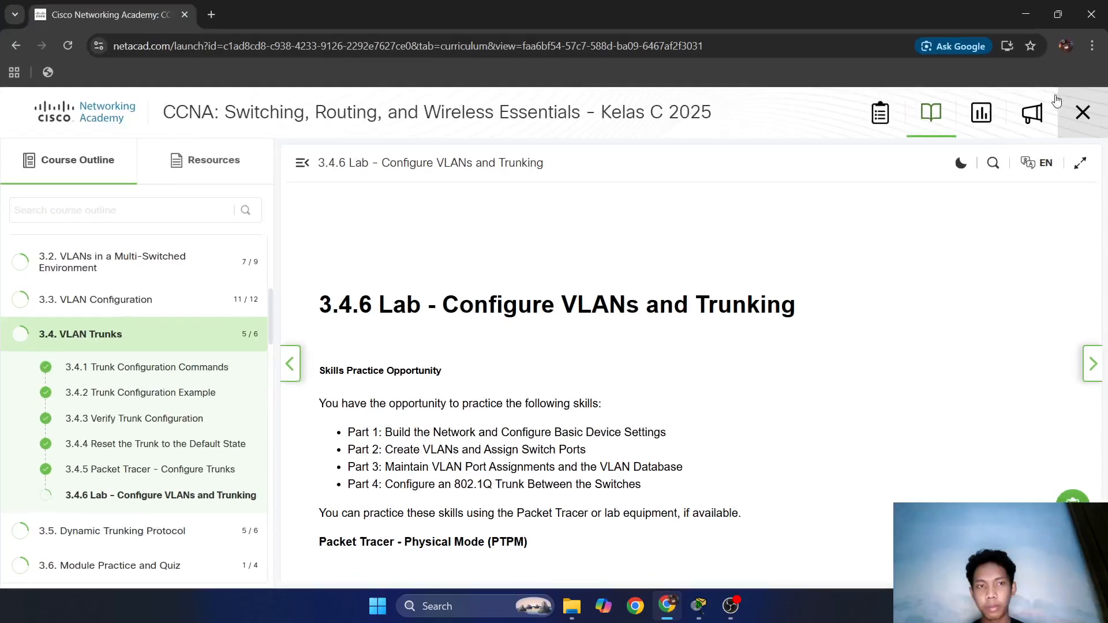
{"action": "left_click", "coordinate": [1065, 45]}
{"action": "left_click", "coordinate": [876, 428]}
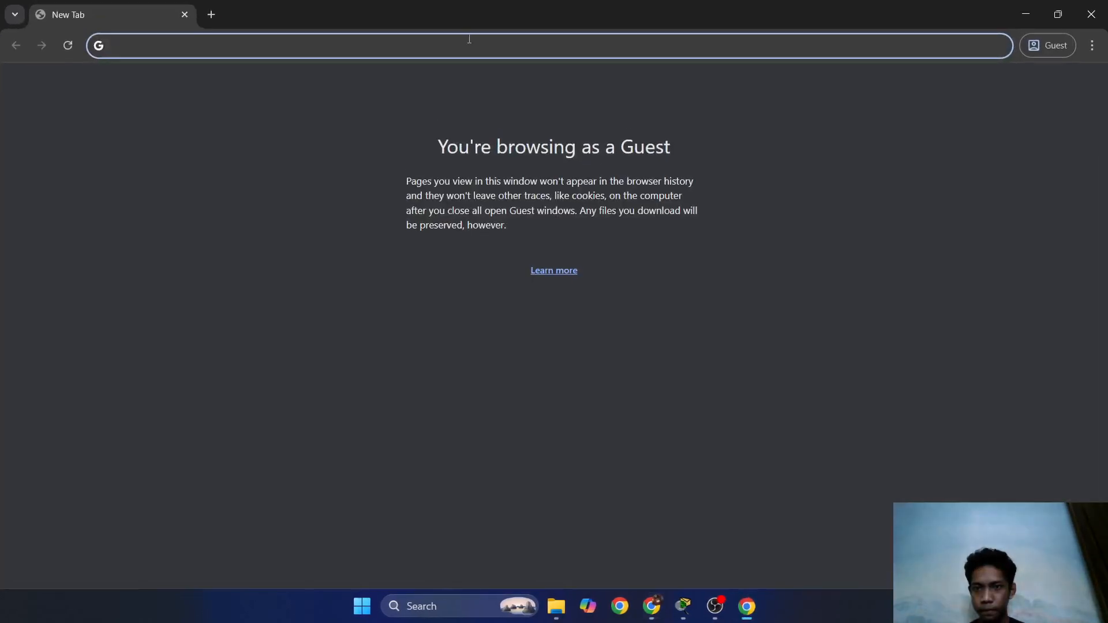
{"action": "type", "text": "ch"}
{"action": "key", "text": "Return"}
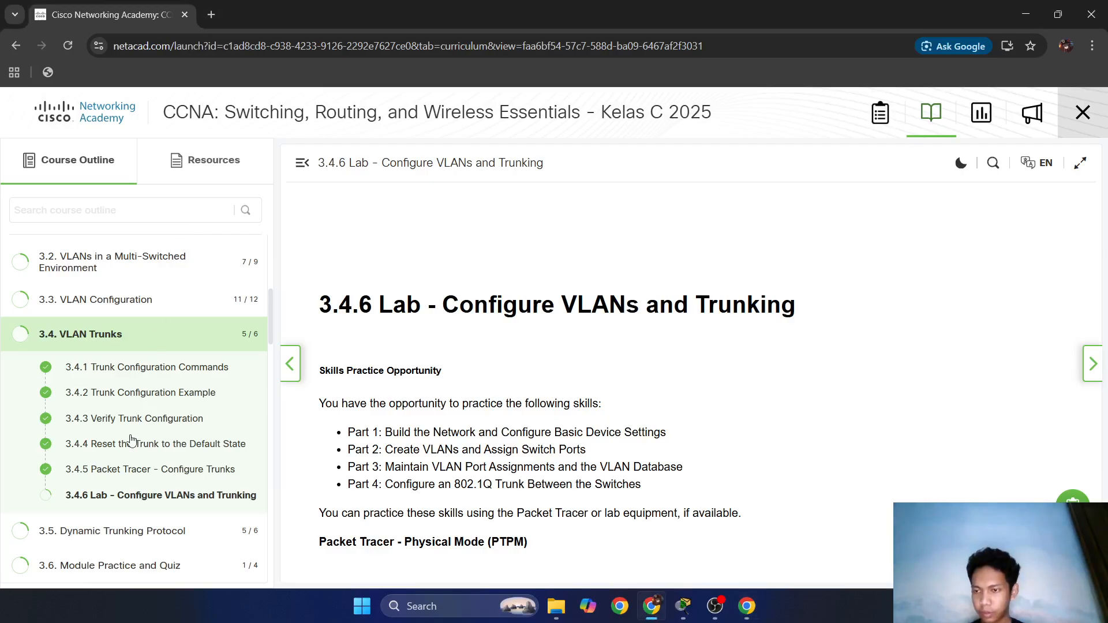
{"action": "key", "text": "alt+Tab"}
{"action": "key", "text": "alt+Tab"}
{"action": "key", "text": "alt+Tab"}
{"action": "key", "text": "alt+Tab"}
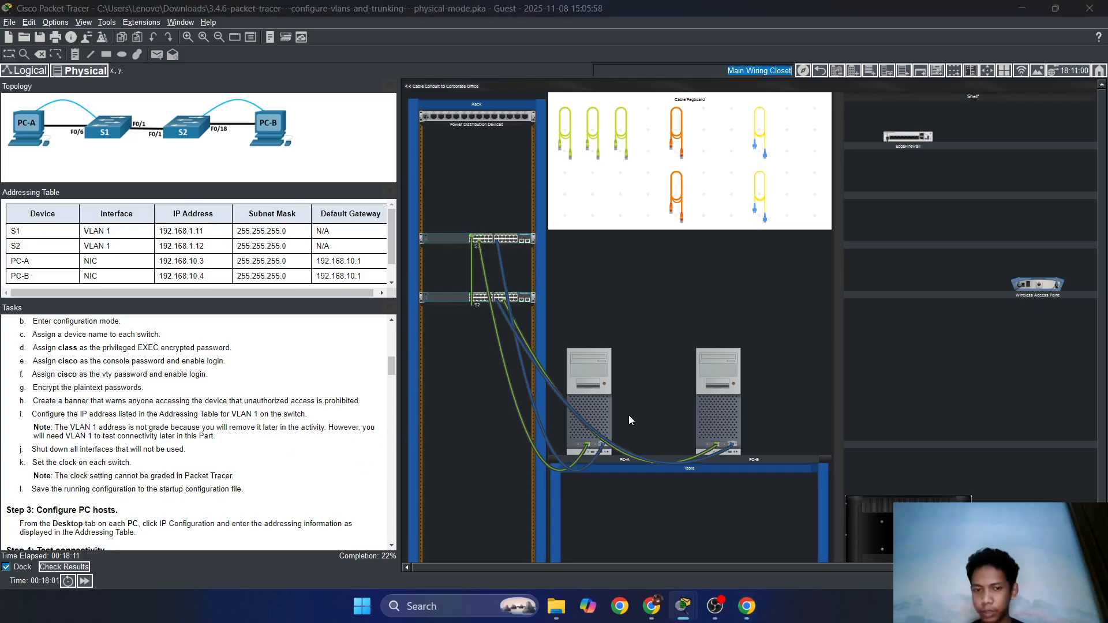
{"action": "key", "text": "alt+Tab"}
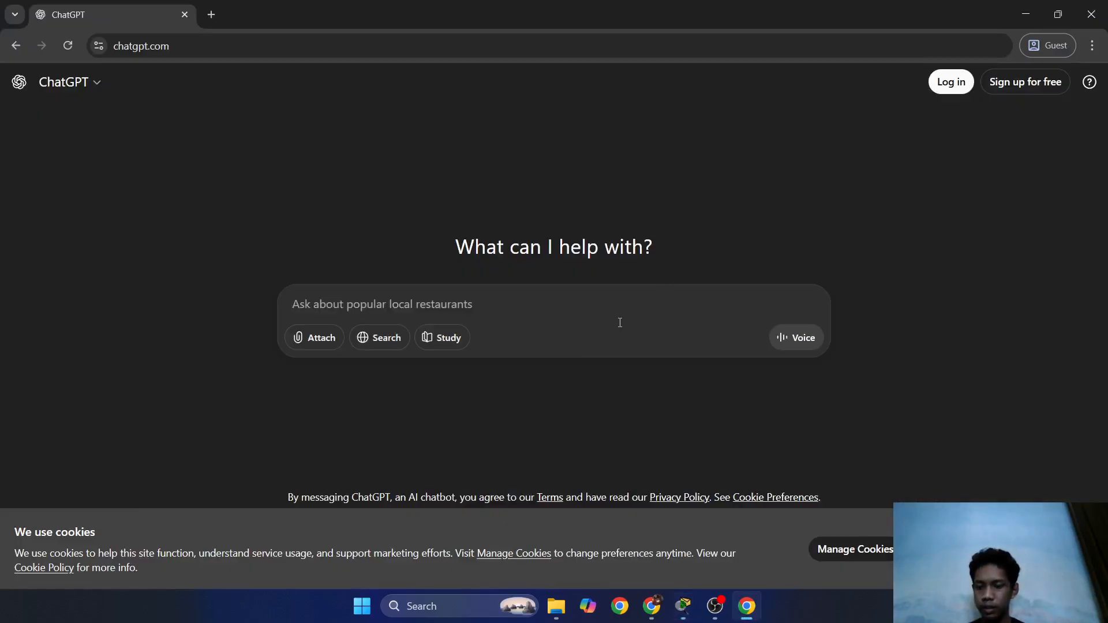
Ask ChatGPT 'how to set clock in cisco switch'.
{"action": "type", "text": "how tp"}
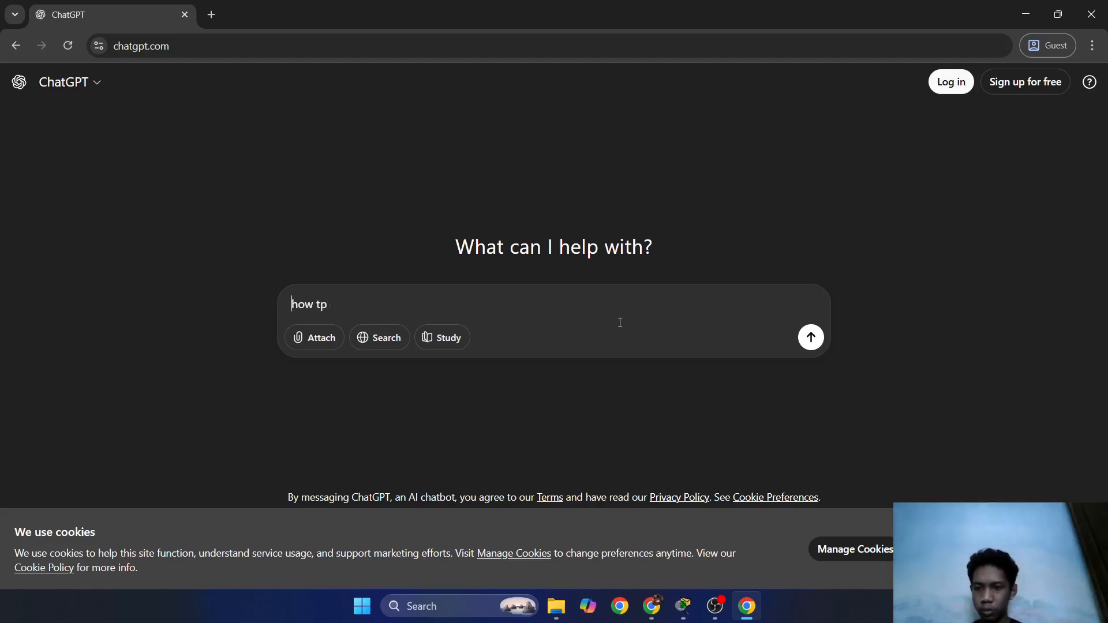
{"action": "key", "text": "BackSpace"}
{"action": "type", "text": "o"}
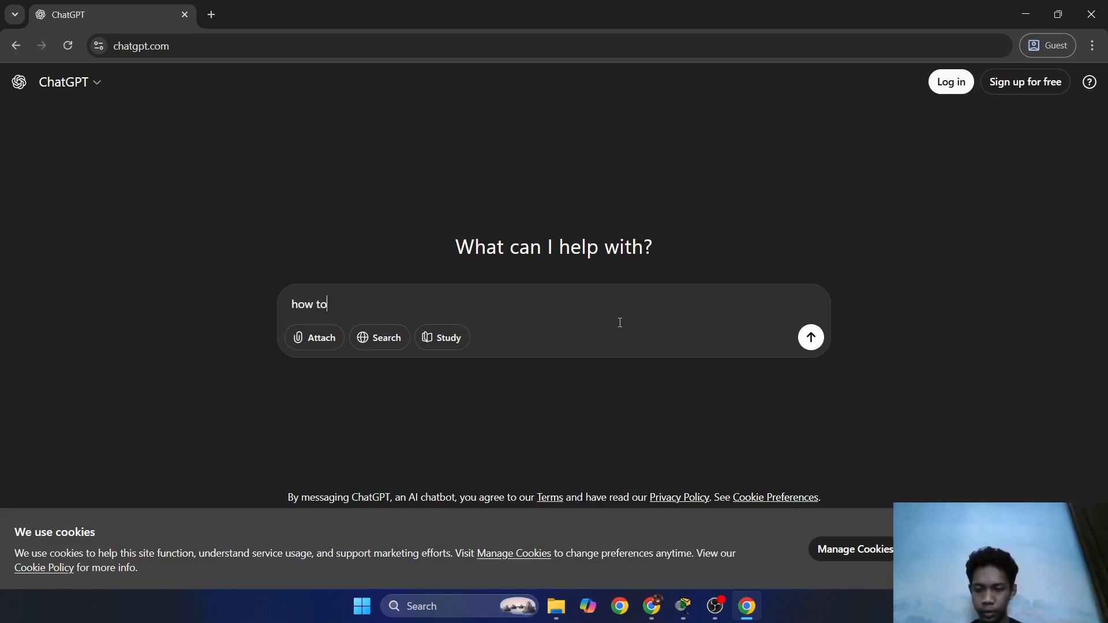
{"action": "type", "text": " set clock in"}
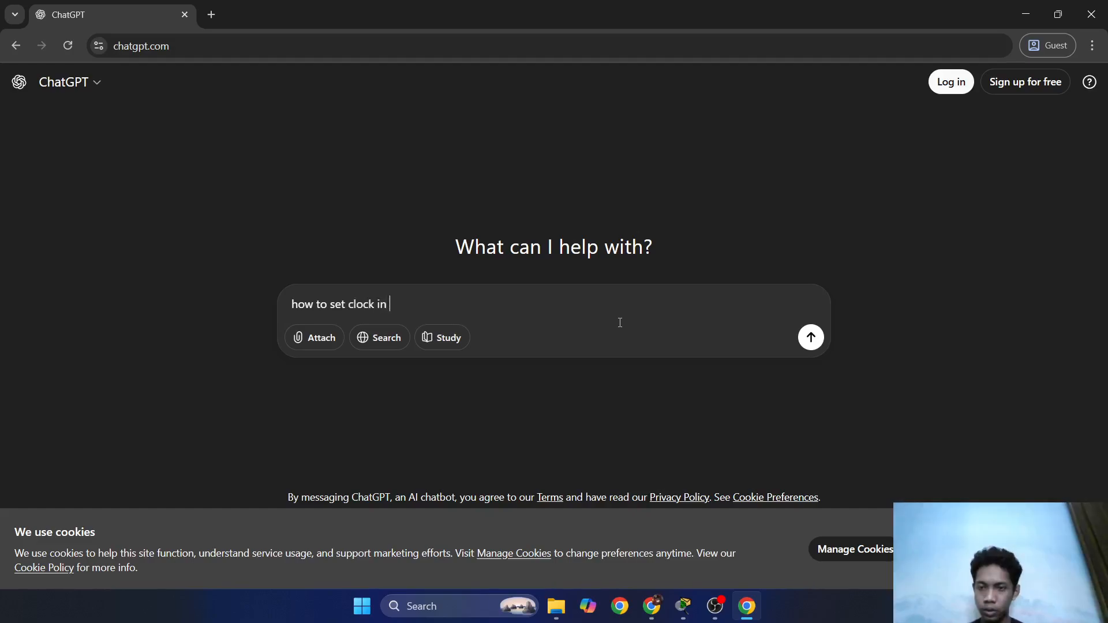
{"action": "type", "text": " cisco switch"}
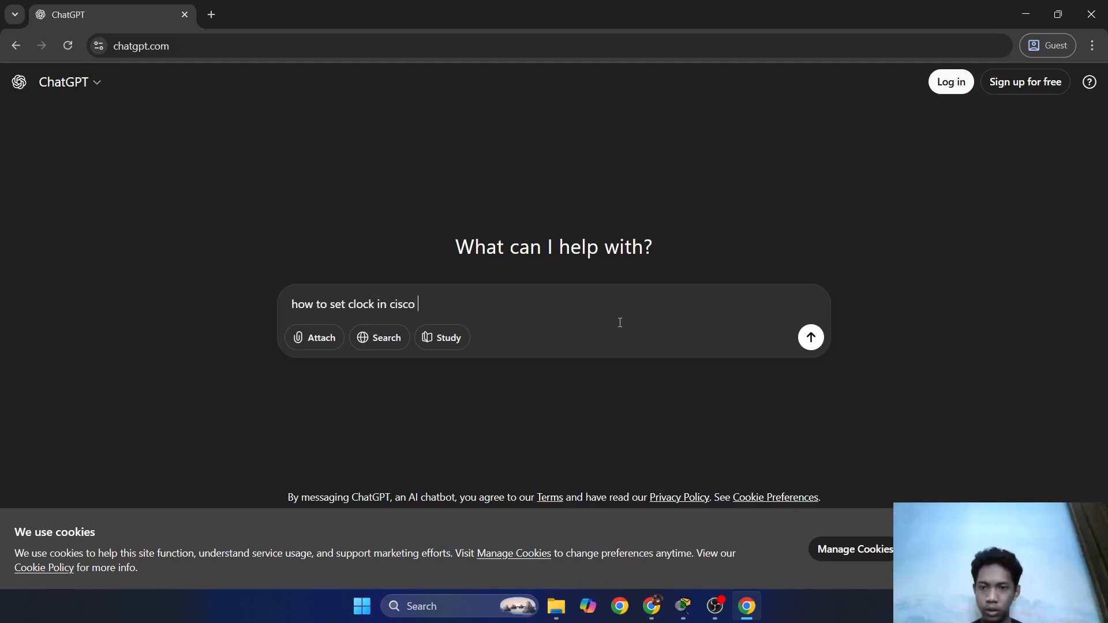
{"action": "key", "text": "Return"}
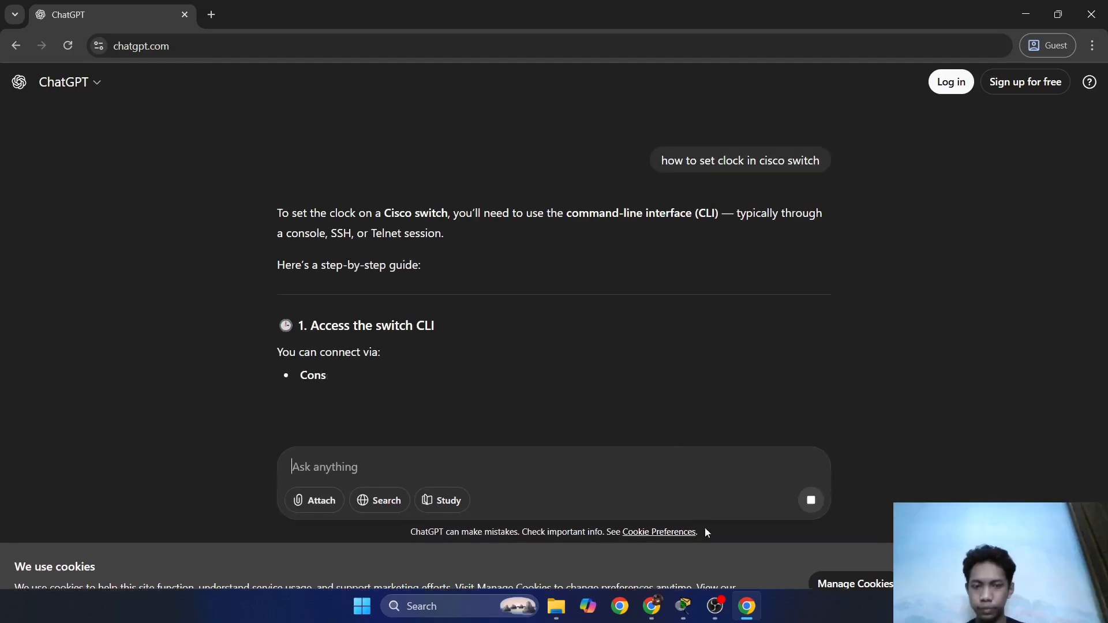
Minimize the OBS window and switch back to the Packet Tracer lab.
{"action": "left_click", "coordinate": [715, 606]}
{"action": "left_click", "coordinate": [1025, 8]}
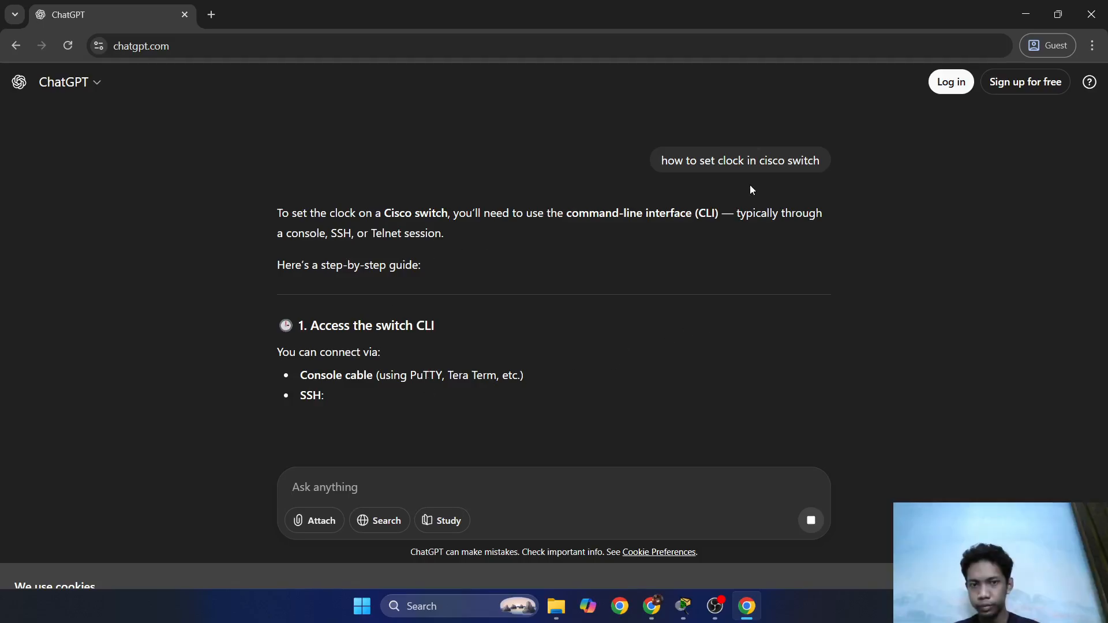
{"action": "key", "text": "alt+Tab"}
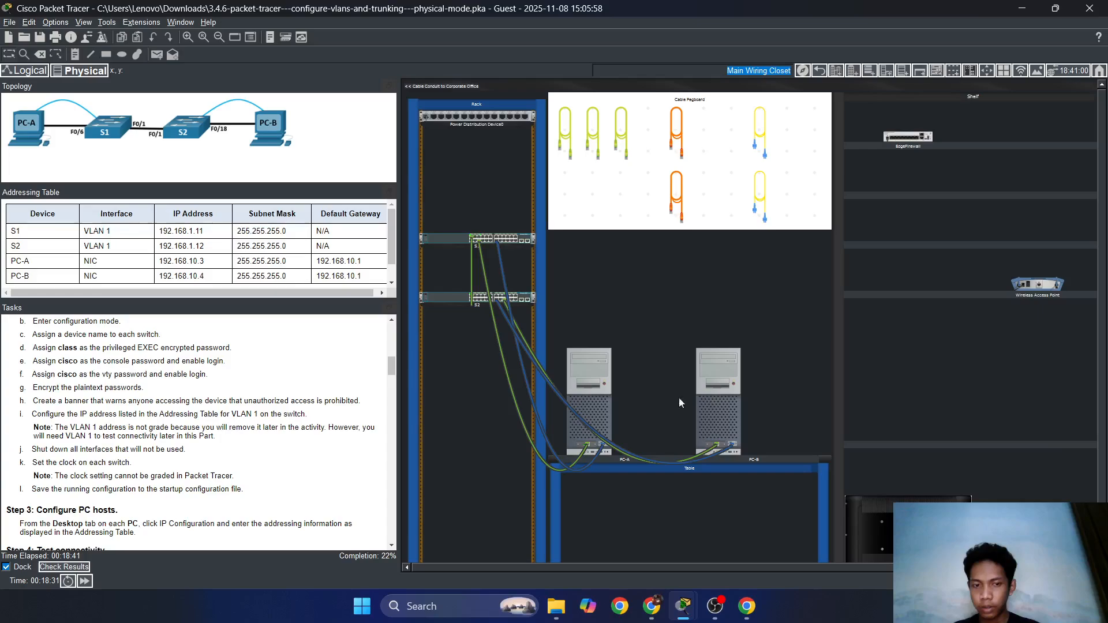
Open PC-A's terminal, then reload ChatGPT and retry the interrupted answer.
{"action": "left_click", "coordinate": [610, 386]}
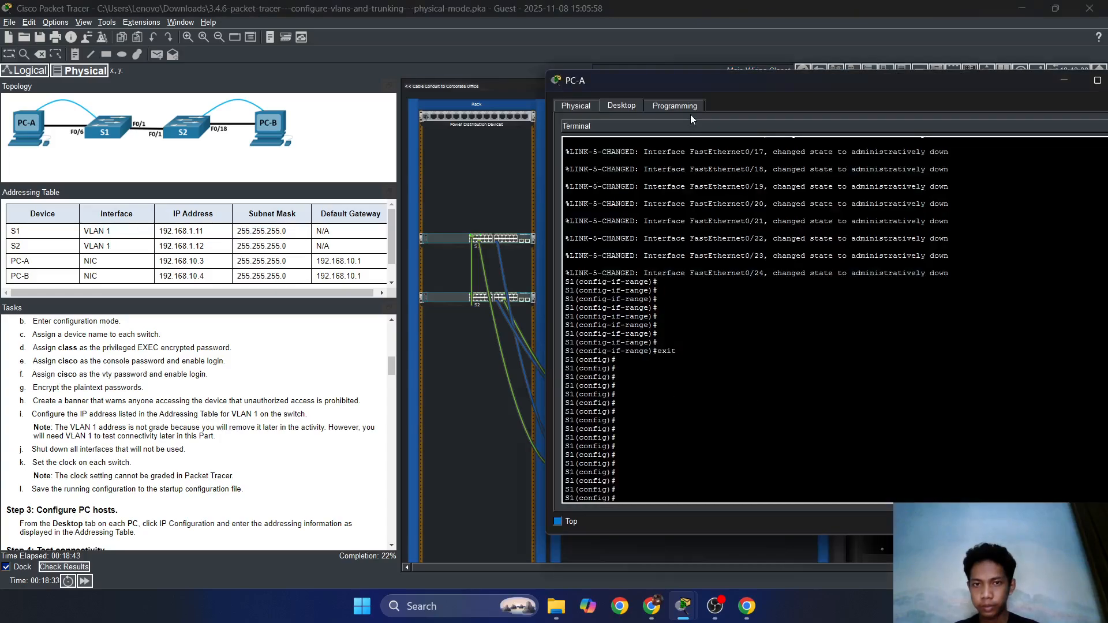
{"action": "left_click", "coordinate": [786, 392]}
{"action": "key", "text": "Return"}
{"action": "key", "text": "alt+Tab"}
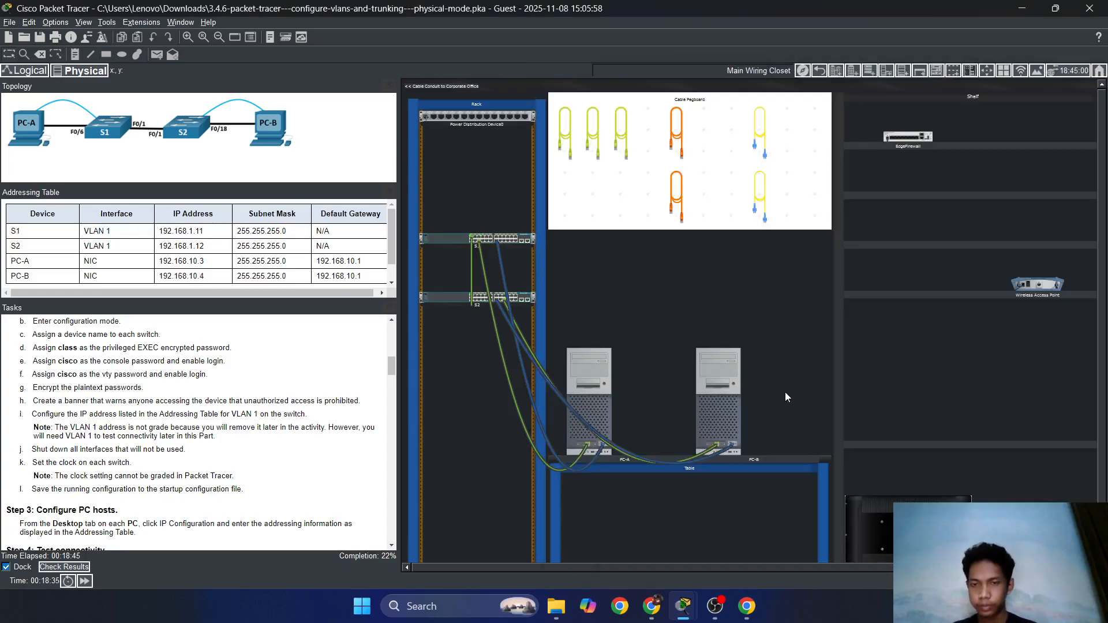
{"action": "key", "text": "alt+Tab"}
{"action": "key", "text": "alt+Tab"}
{"action": "key", "text": "Tab"}
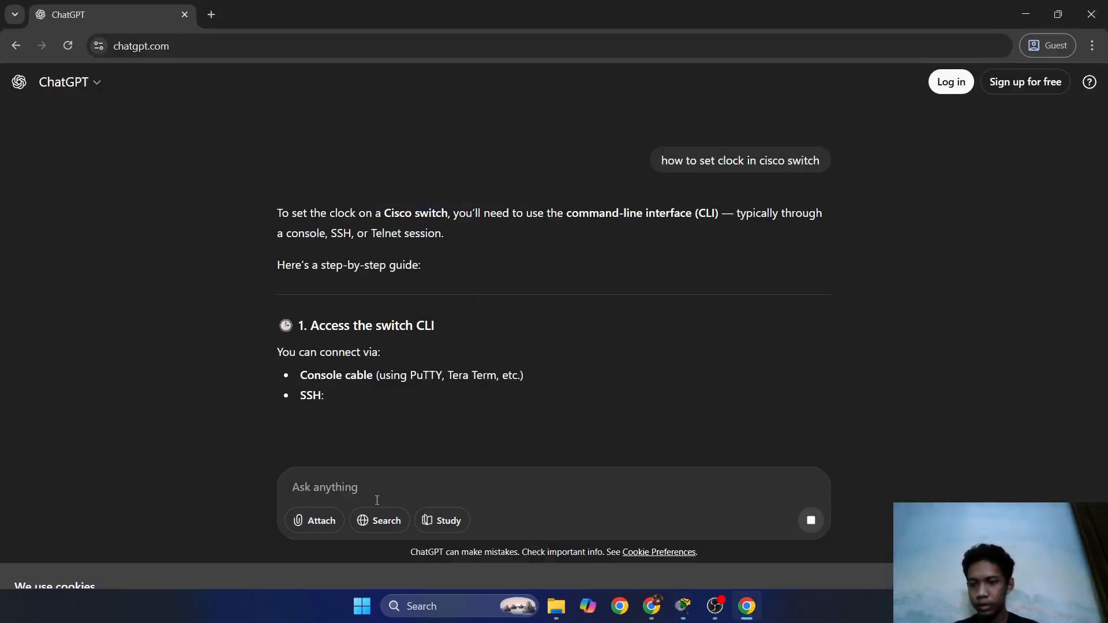
{"action": "left_click", "coordinate": [67, 45]}
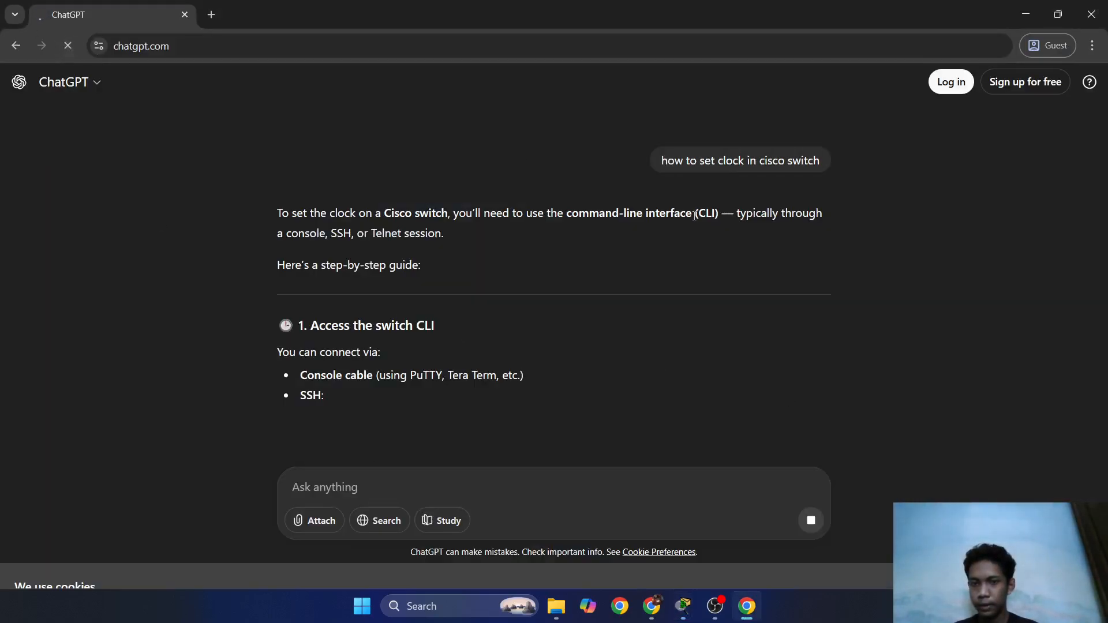
{"action": "left_click", "coordinate": [814, 445]}
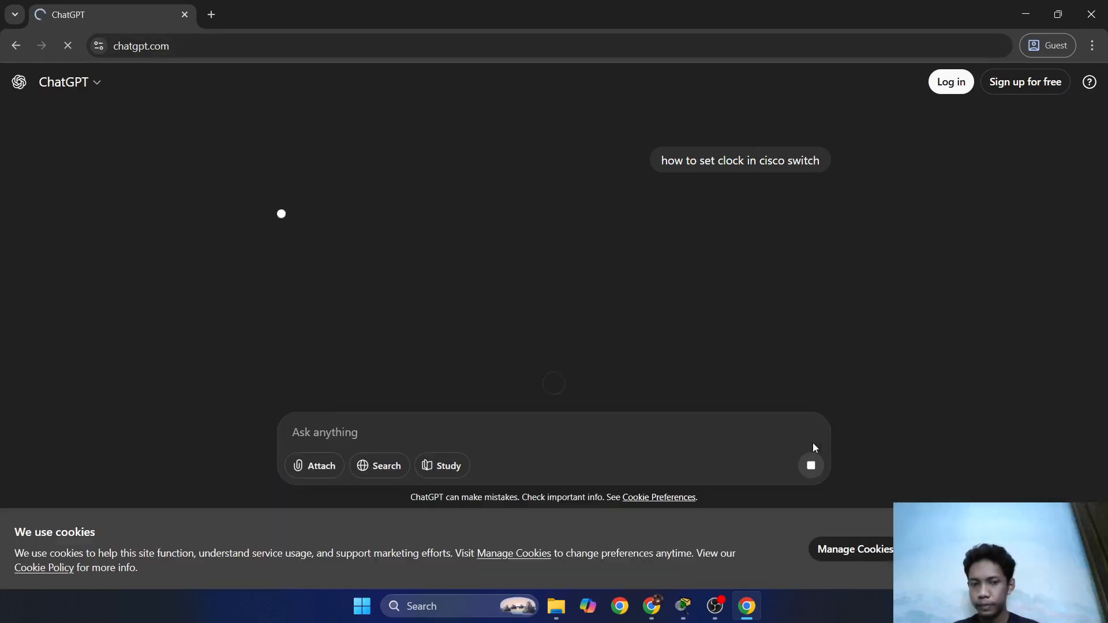
Start a 'clock timezone' command on S1 in PC-A's terminal, then return to ChatGPT.
{"action": "mouse_move", "coordinate": [693, 607]}
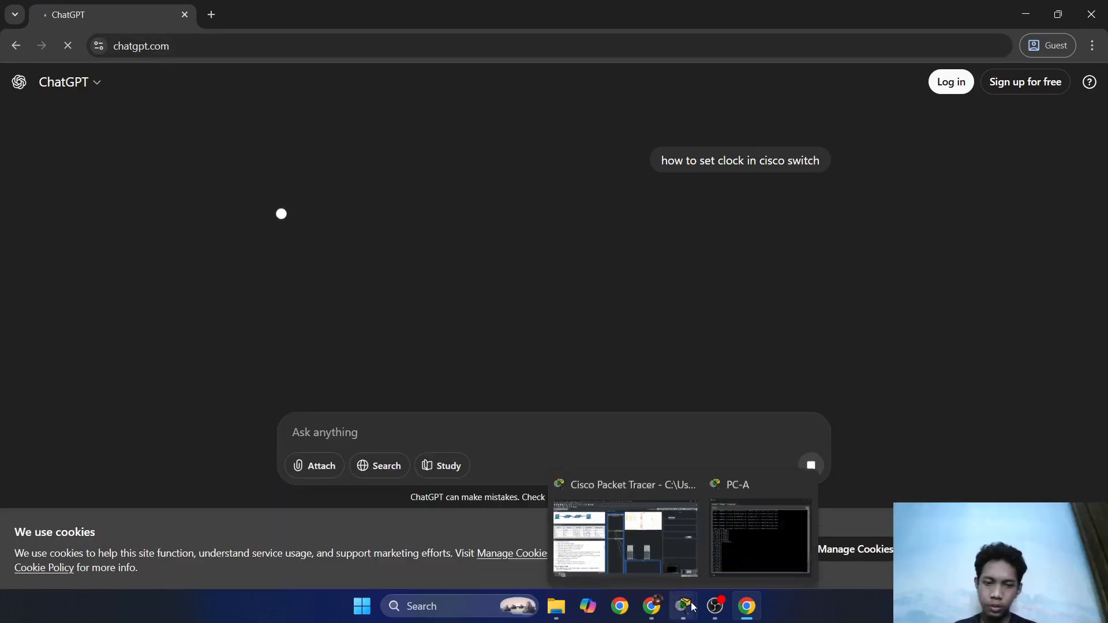
{"action": "left_click", "coordinate": [668, 533]}
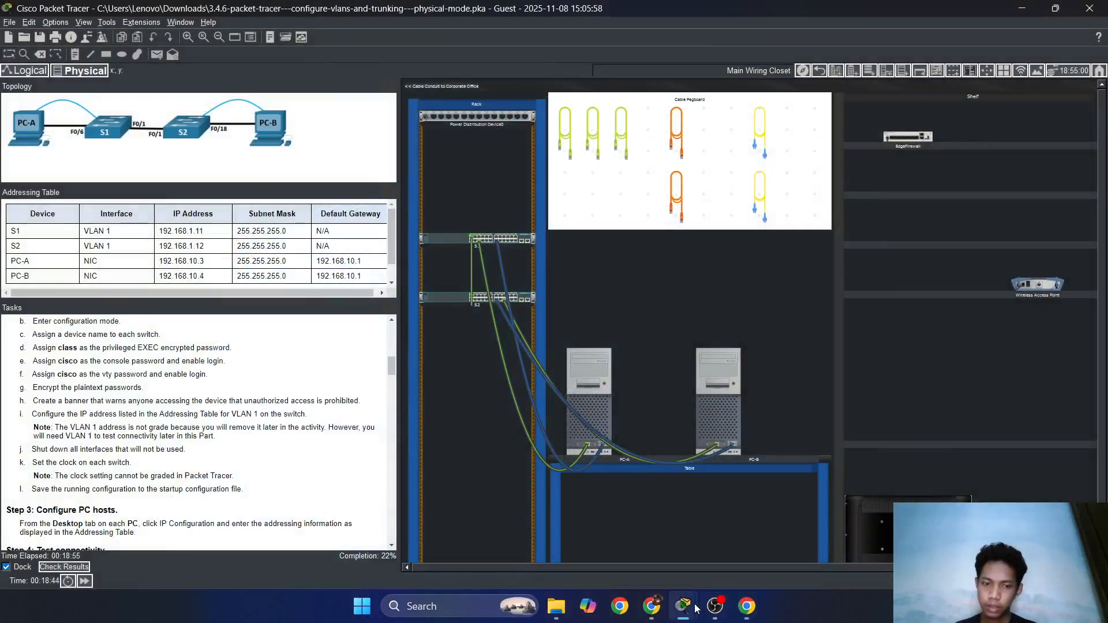
{"action": "mouse_move", "coordinate": [683, 606]}
{"action": "left_click", "coordinate": [753, 545]}
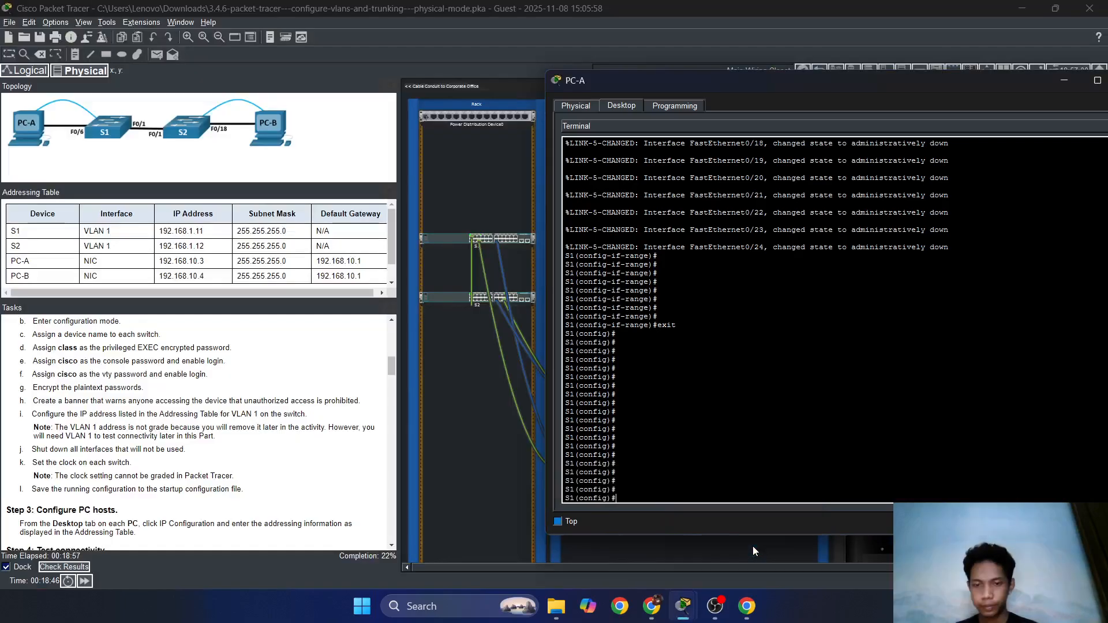
{"action": "type", "text": "cl"}
{"action": "key", "text": "Tab"}
{"action": "key", "text": "Tab"}
{"action": "type", "text": "t"}
{"action": "key", "text": "Tab"}
{"action": "key", "text": "Tab"}
{"action": "key", "text": "Tab"}
{"action": "key", "text": "Tab"}
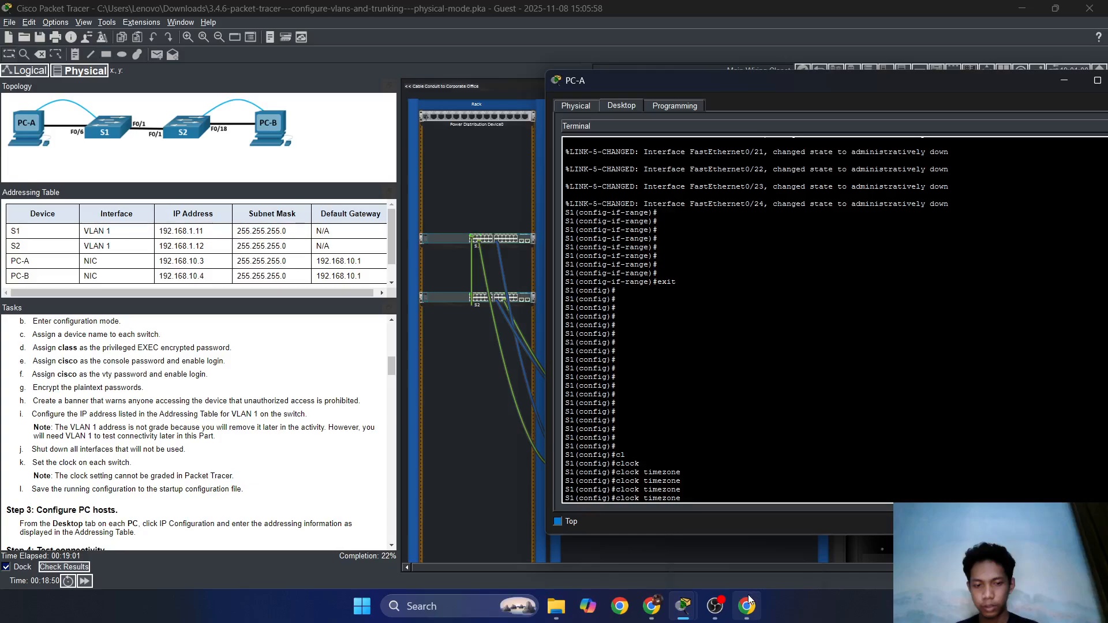
{"action": "mouse_move", "coordinate": [747, 606]}
{"action": "left_click", "coordinate": [669, 519]}
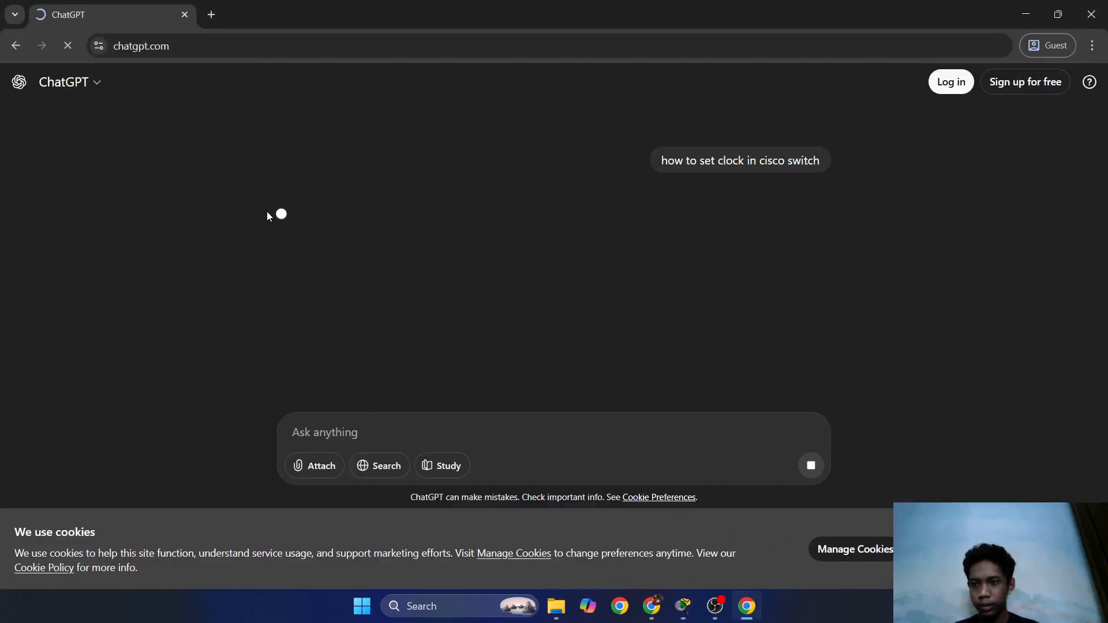
{"action": "key", "text": "alt+Tab"}
{"action": "key", "text": "alt+Tab"}
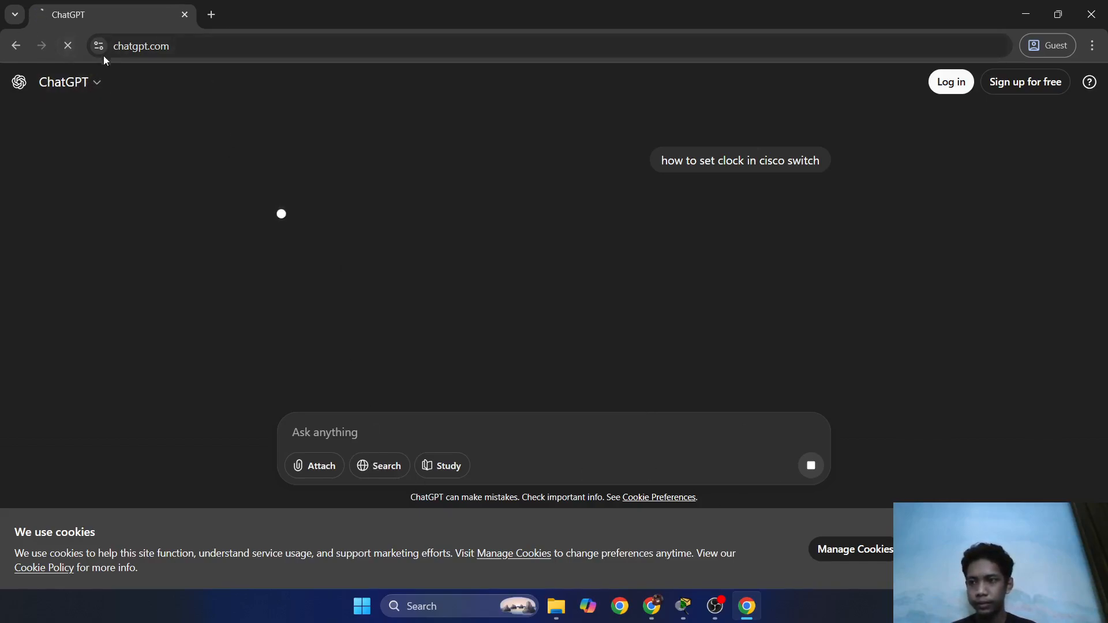
{"action": "left_click", "coordinate": [212, 14]}
Close the stalled ChatGPT and search tabs and open a new Chrome Guest window.
{"action": "left_click", "coordinate": [181, 17]}
{"action": "type", "text": "ch"}
{"action": "key", "text": "Return"}
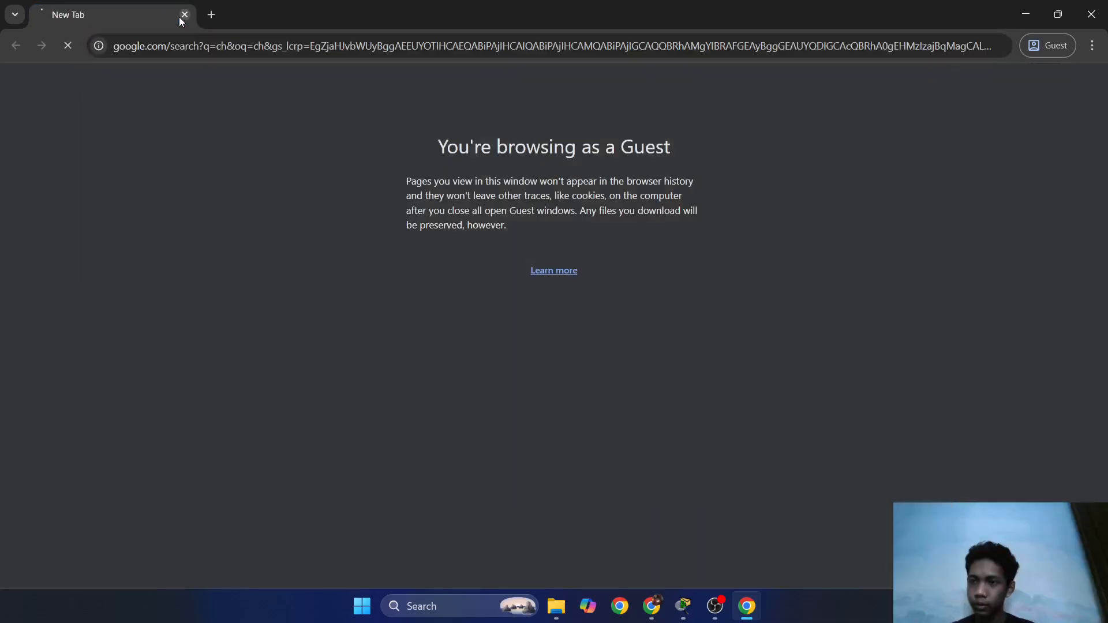
{"action": "left_click", "coordinate": [184, 15]}
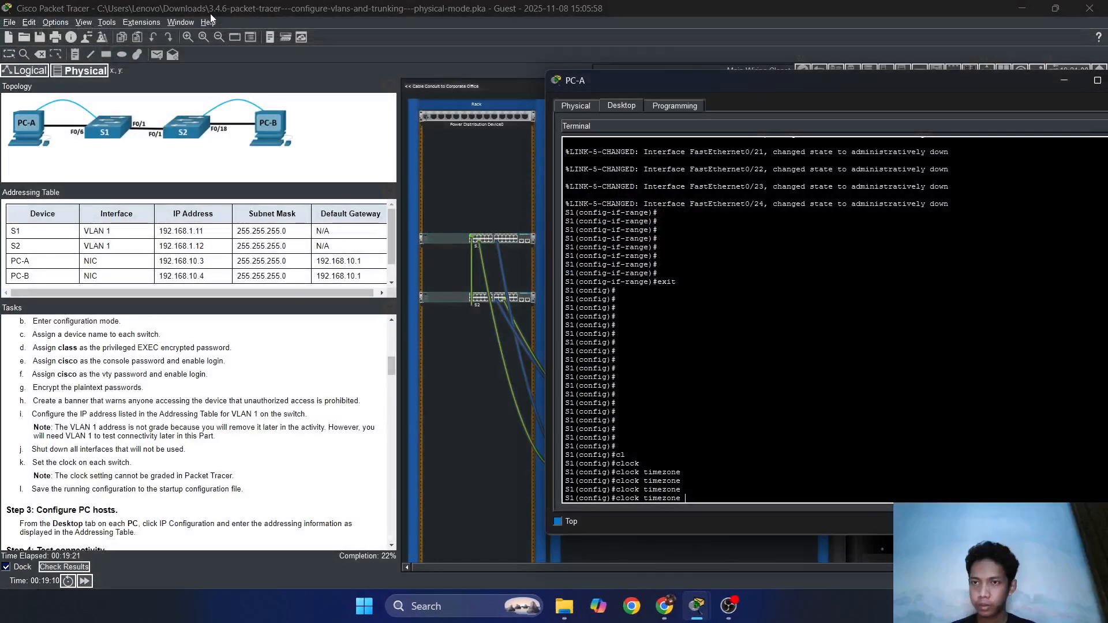
{"action": "left_click", "coordinate": [675, 606]}
{"action": "left_click", "coordinate": [1064, 47]}
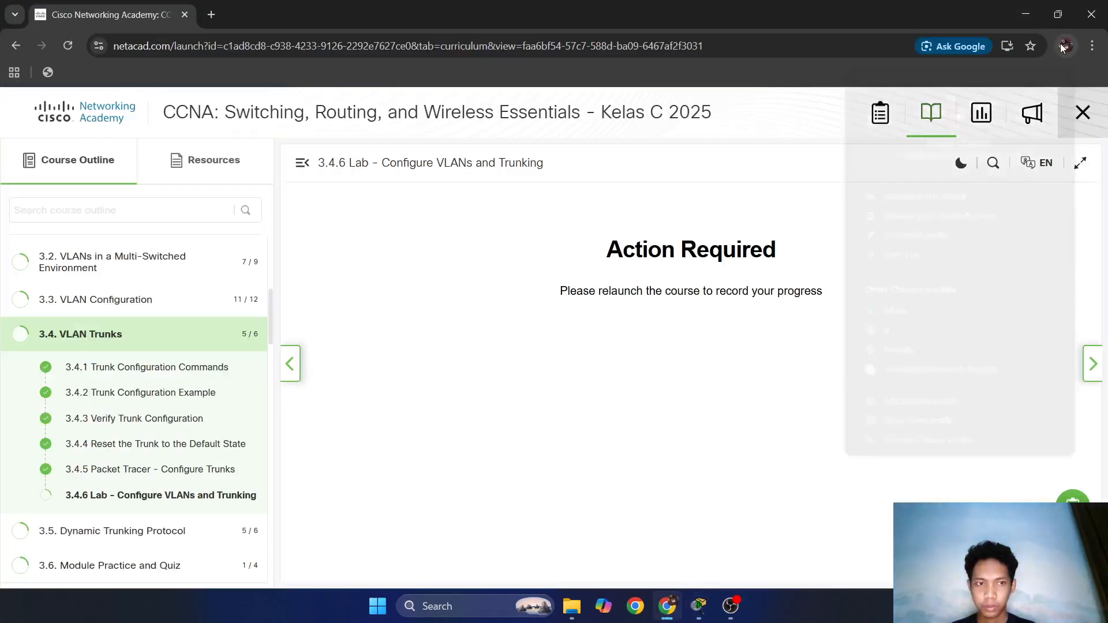
{"action": "left_click", "coordinate": [885, 428]}
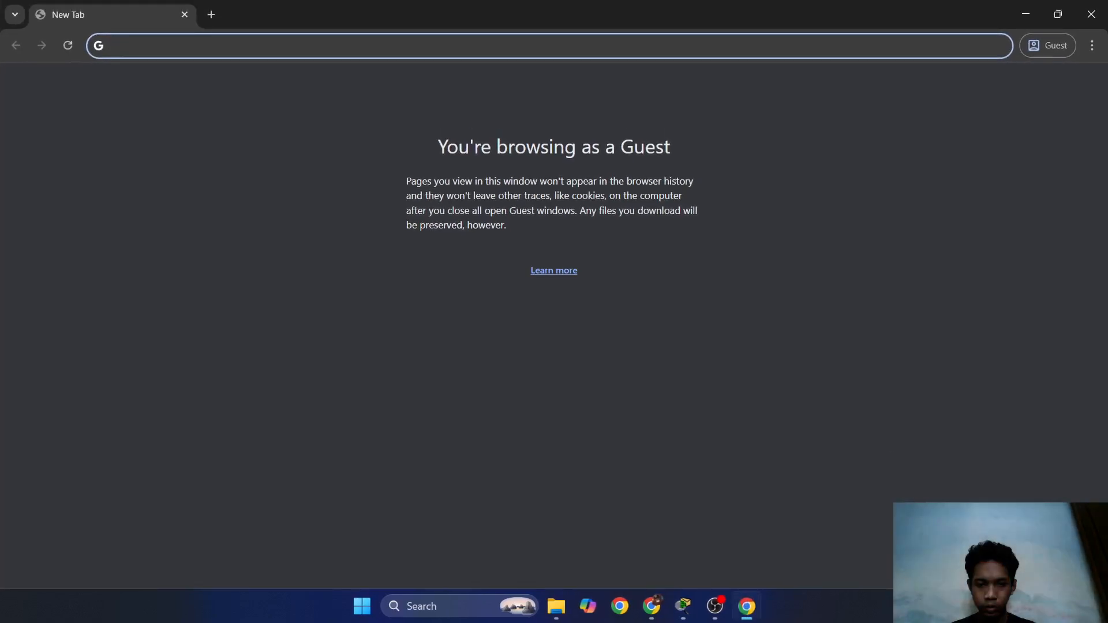
Check the Wi-Fi status in Windows Quick Settings, which shows no internet access.
{"action": "key", "text": "super+a"}
{"action": "left_click", "coordinate": [922, 342]}
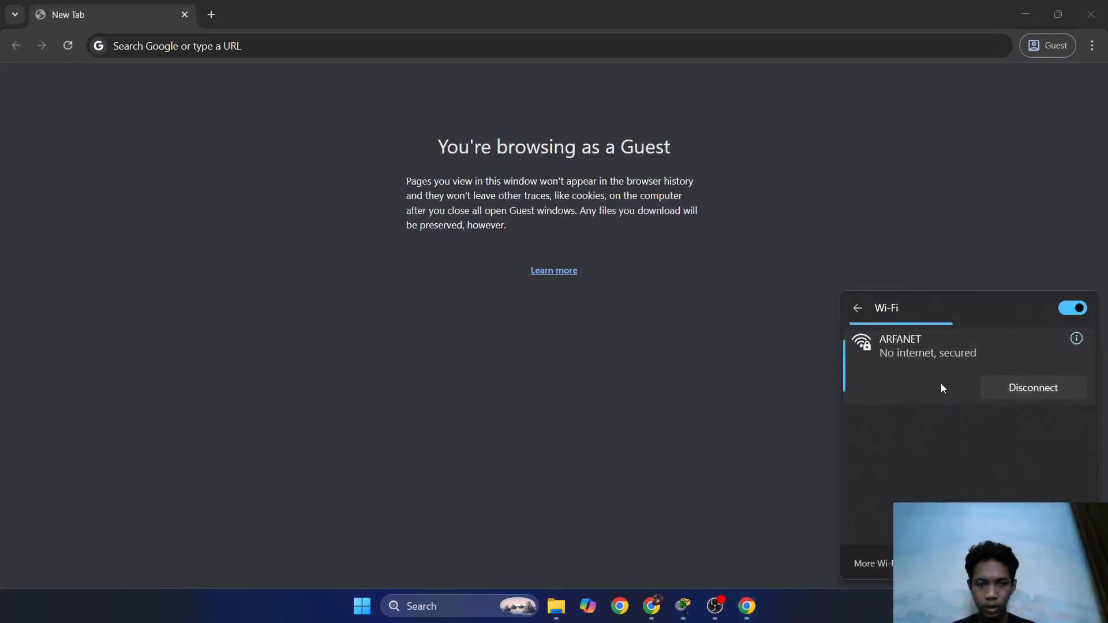
{"action": "left_click", "coordinate": [587, 372]}
{"action": "left_click", "coordinate": [996, 606]}
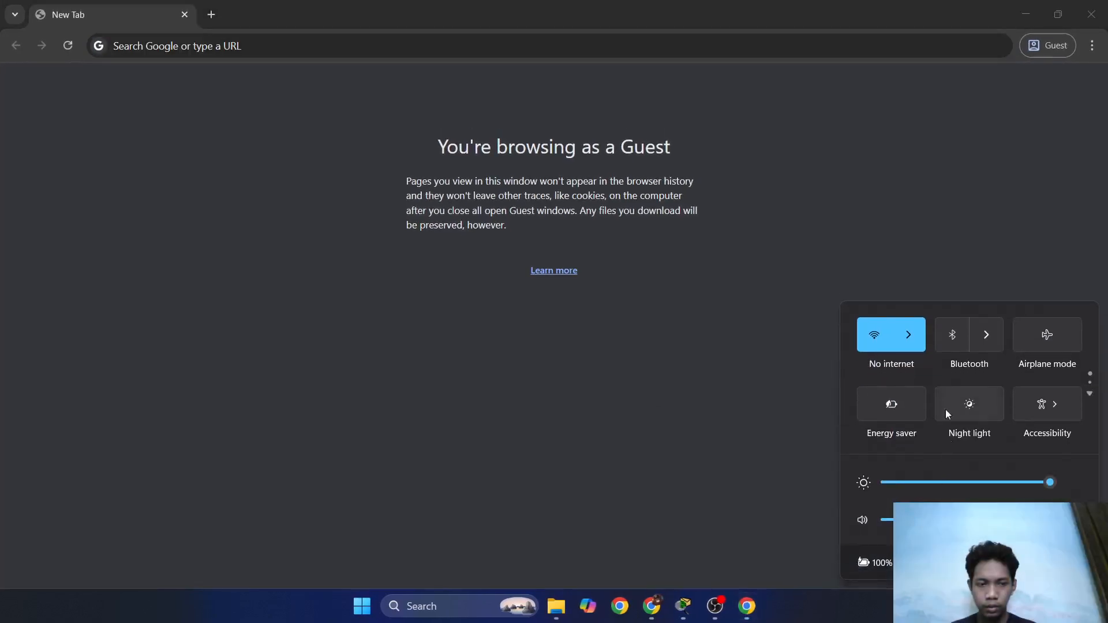
{"action": "left_click", "coordinate": [730, 375]}
{"action": "left_click", "coordinate": [995, 606]}
{"action": "left_click", "coordinate": [808, 404]}
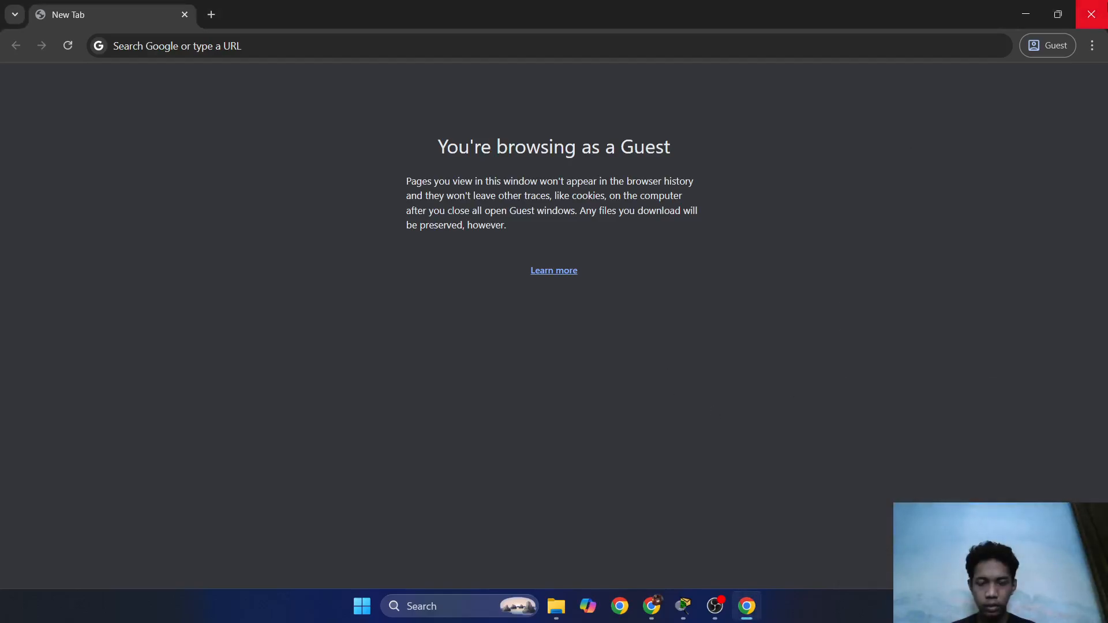
Close the Guest Chrome window and return to the main Packet Tracer lab window.
{"action": "left_click", "coordinate": [1091, 14]}
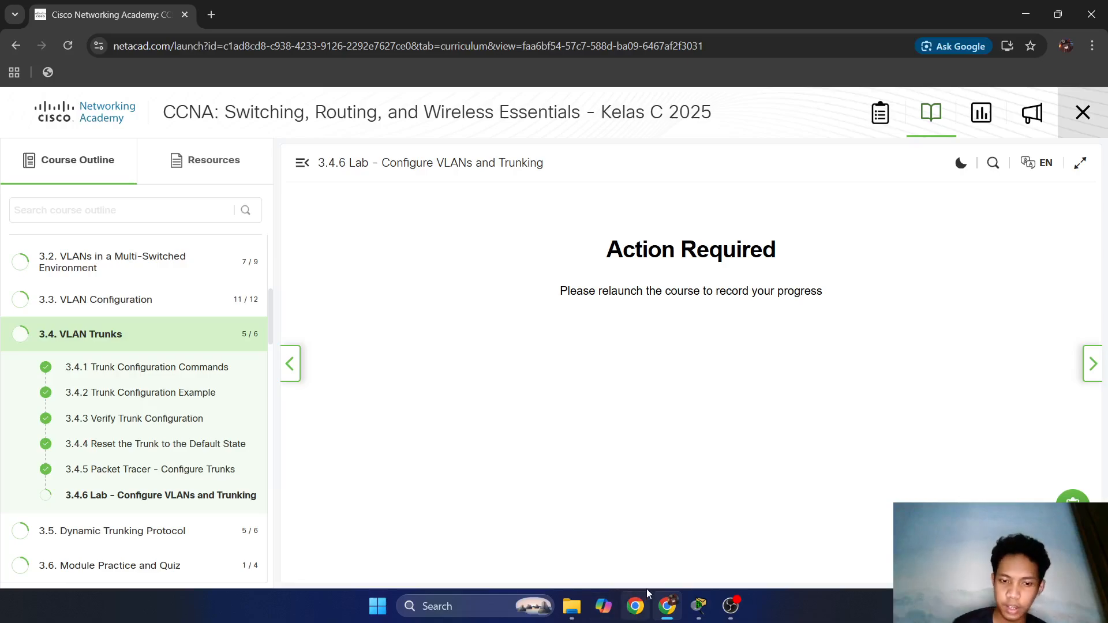
{"action": "left_click", "coordinate": [701, 606]}
{"action": "left_click", "coordinate": [711, 548]}
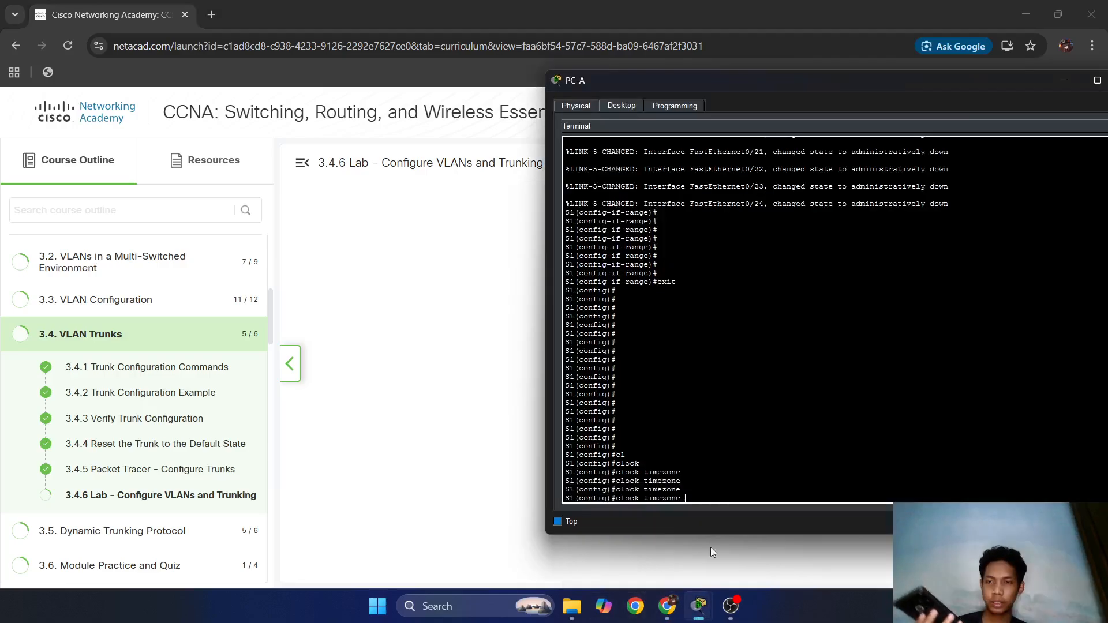
{"action": "mouse_move", "coordinate": [700, 605]}
{"action": "left_click", "coordinate": [640, 569]}
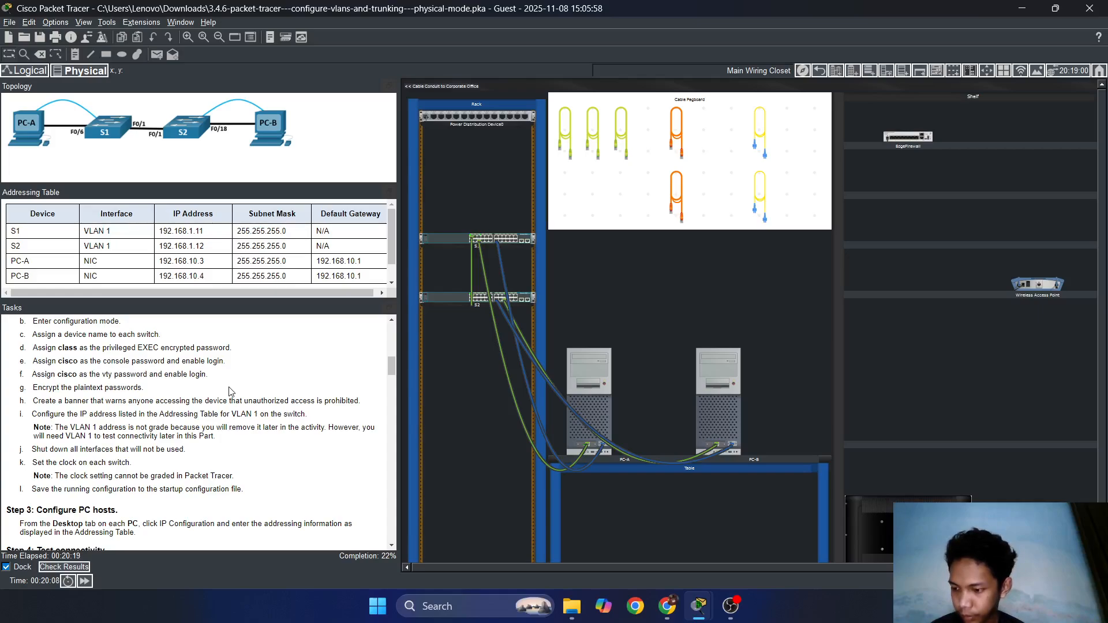
In PC-A's terminal, enter 'clock set 15:26:00 8 Nov 2025' in S1's configuration mode.
{"action": "mouse_move", "coordinate": [696, 606]}
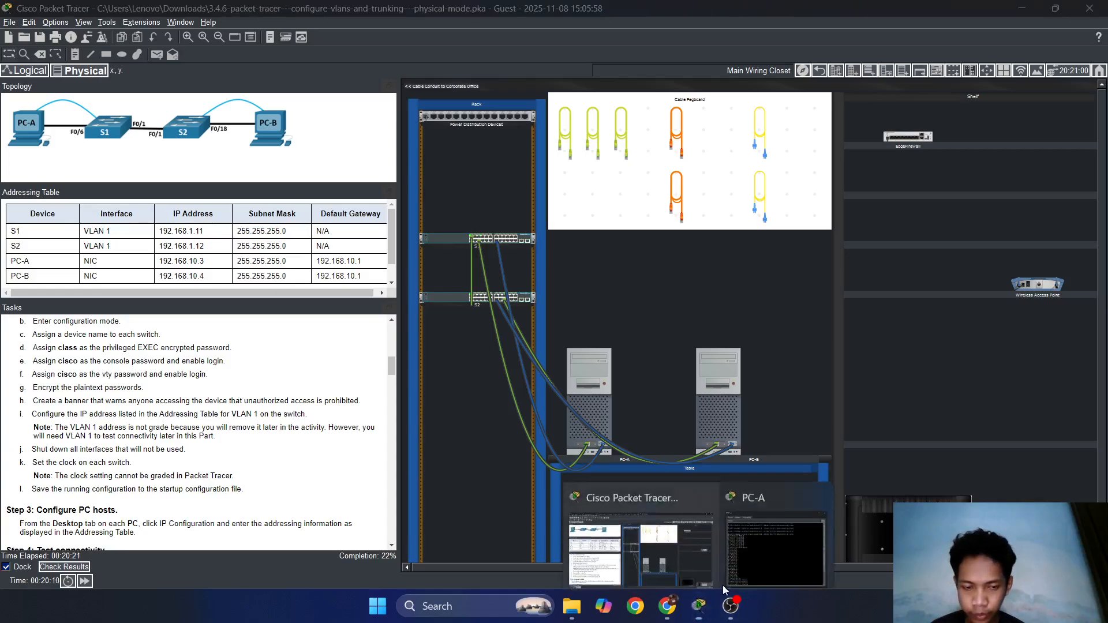
{"action": "left_click", "coordinate": [777, 523]}
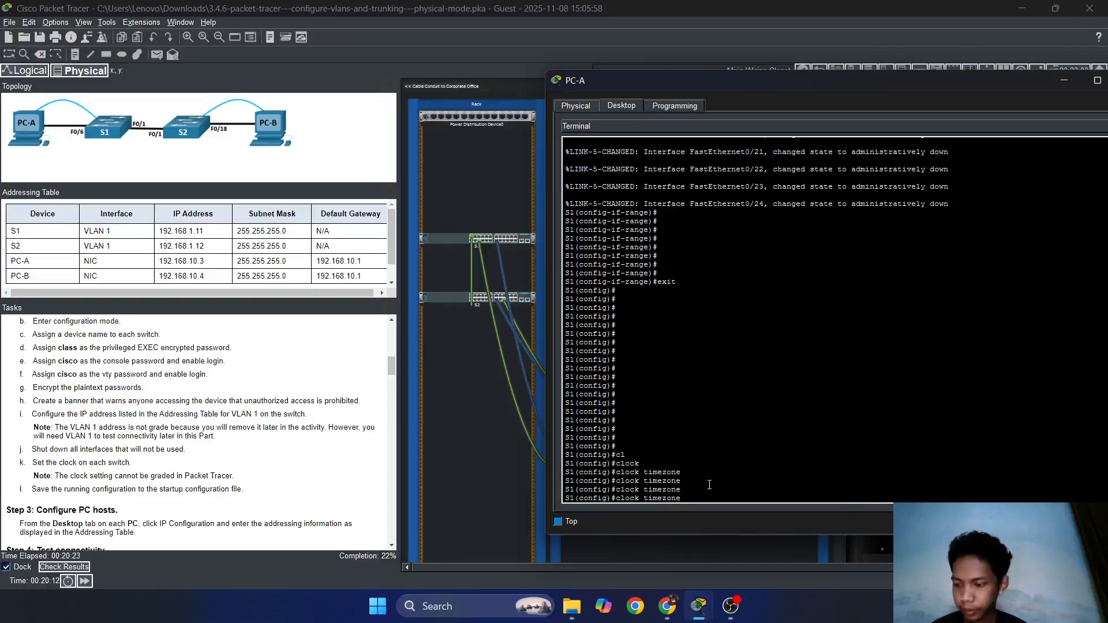
{"action": "key", "text": "BackSpace"}
{"action": "key", "text": "BackSpace"}
{"action": "key", "text": "BackSpace"}
{"action": "key", "text": "BackSpace"}
{"action": "key", "text": "BackSpace"}
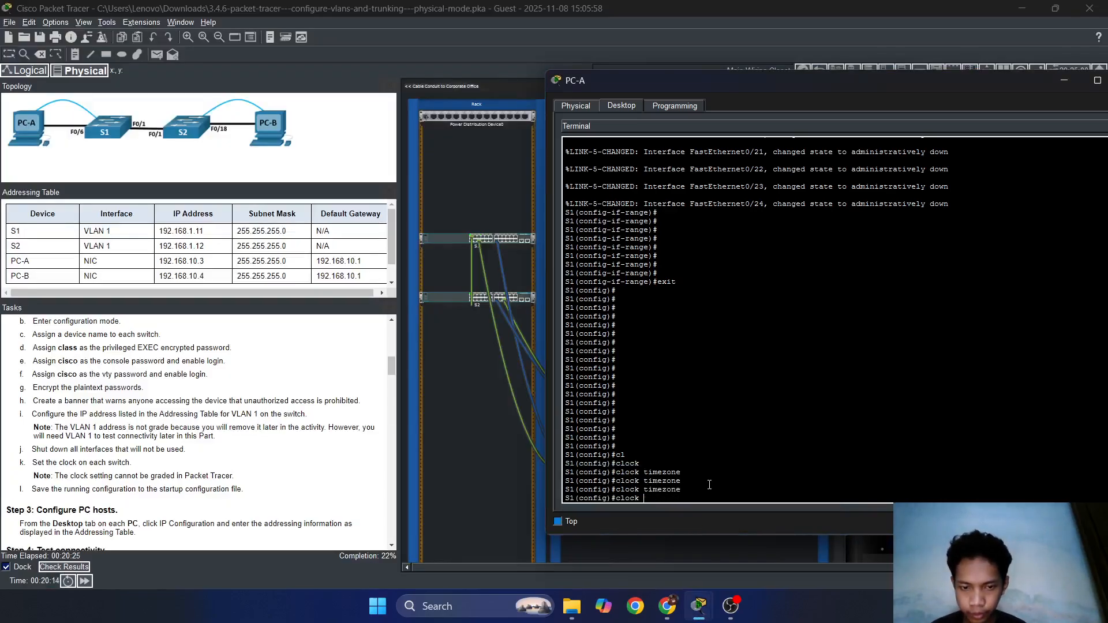
{"action": "type", "text": "set"}
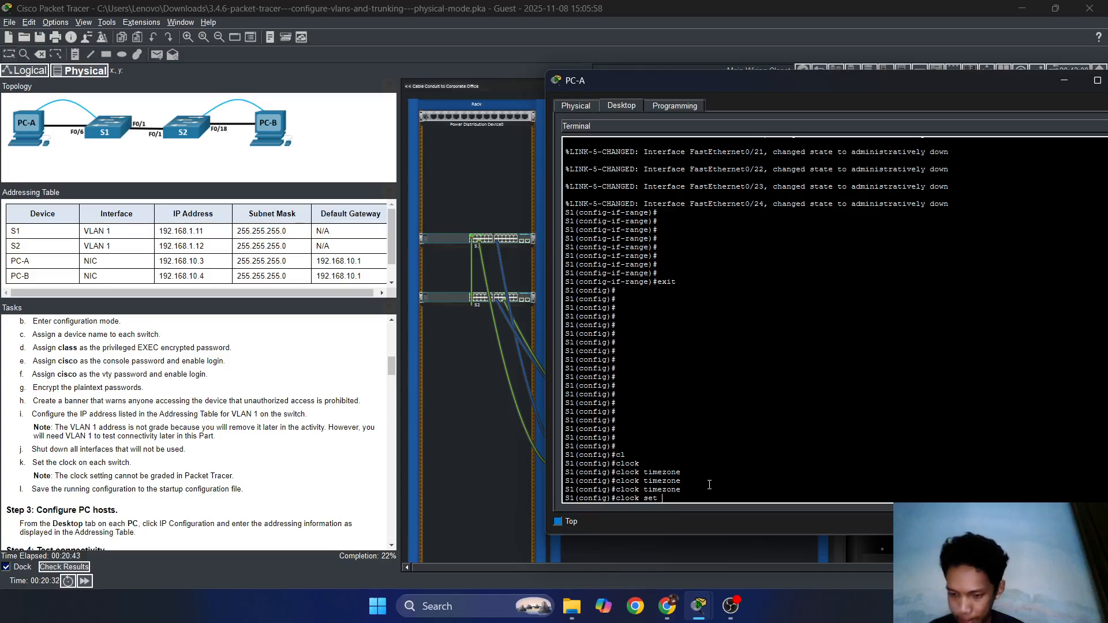
{"action": "type", "text": "15"}
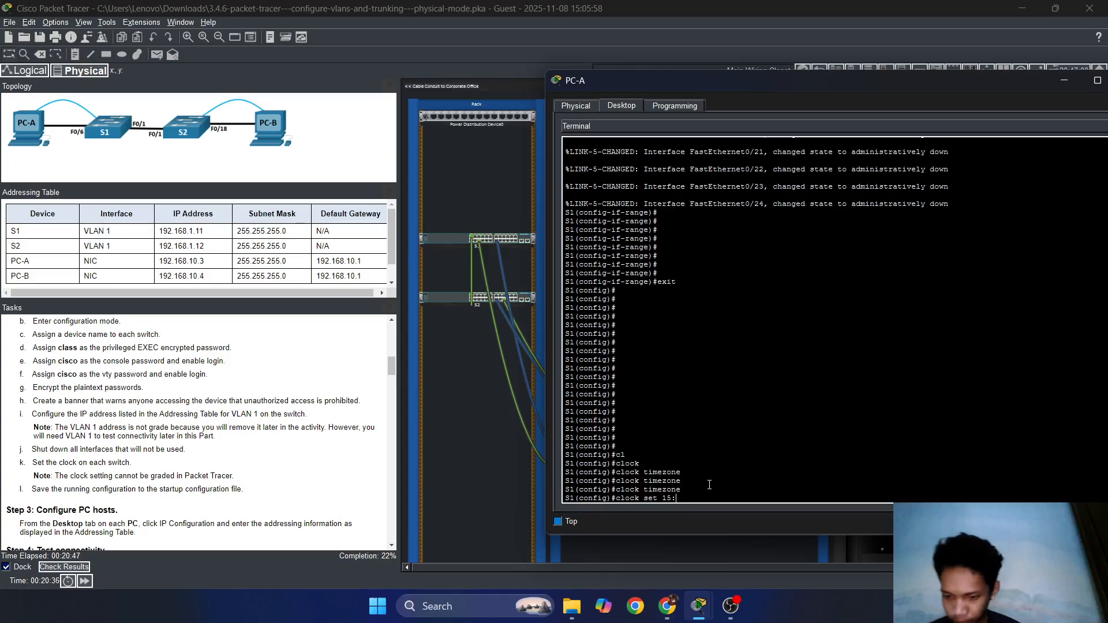
{"action": "type", "text": ":26"}
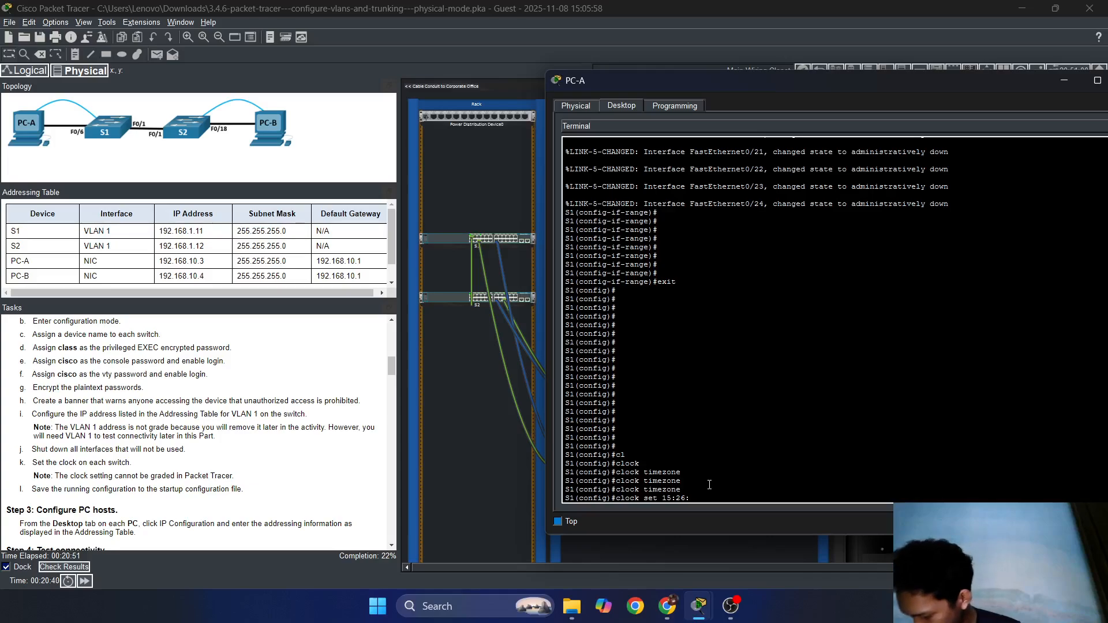
{"action": "type", "text": ":00"}
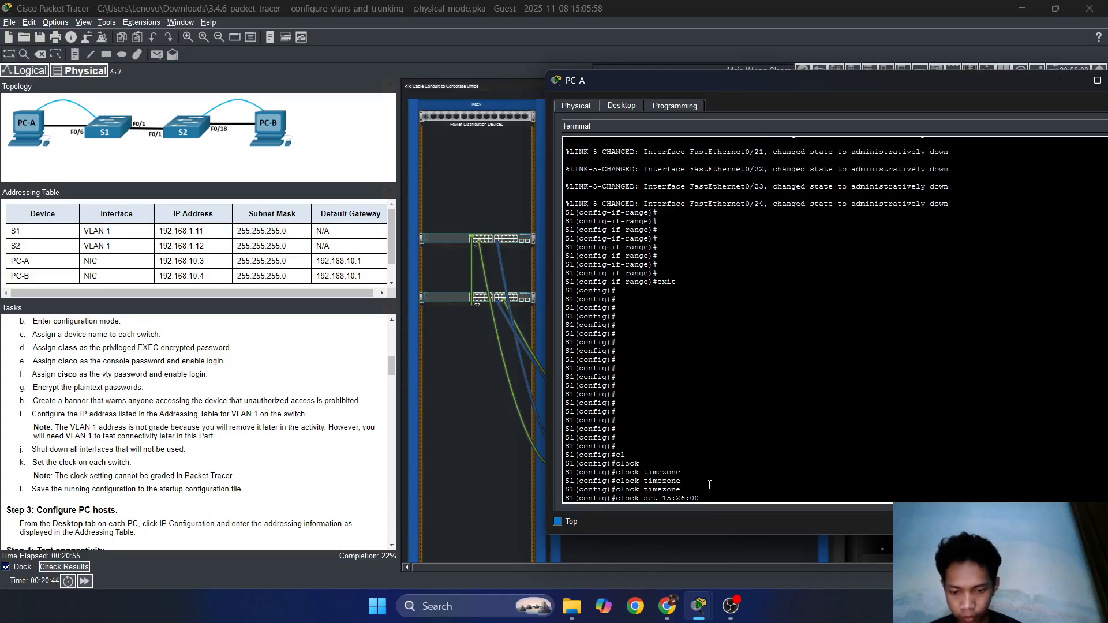
{"action": "type", "text": " 8 no"}
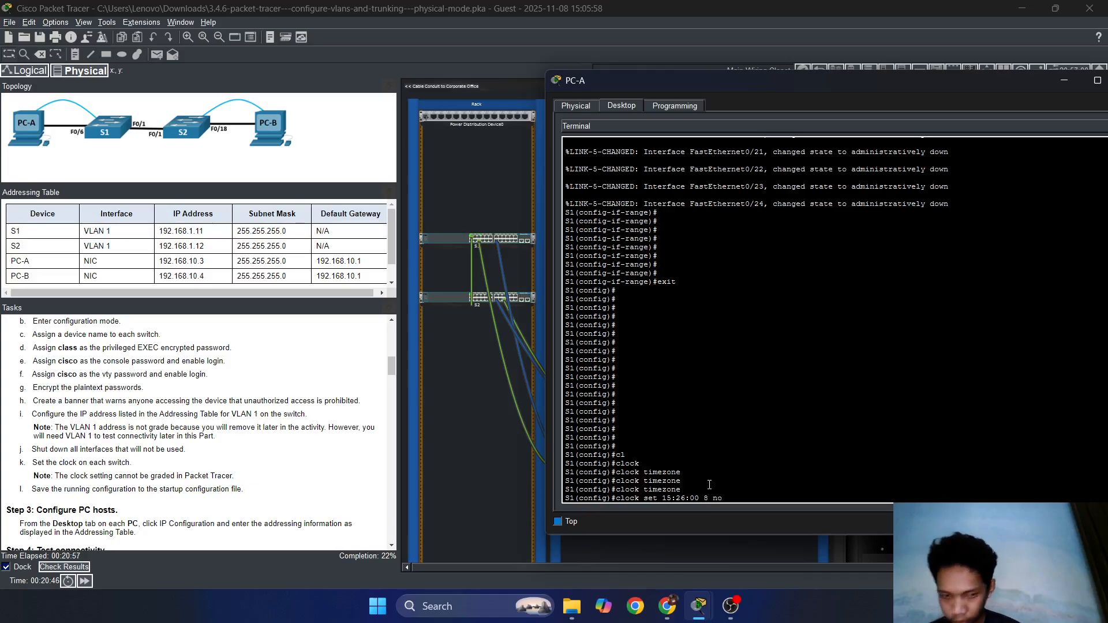
{"action": "type", "text": "Nov"}
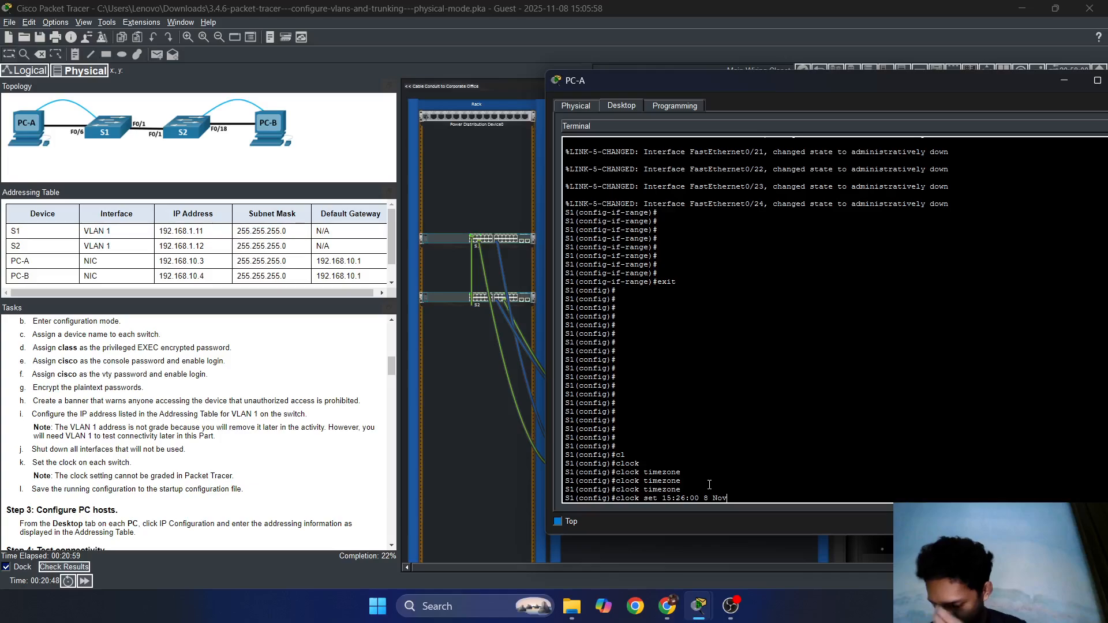
{"action": "type", "text": " 2025"}
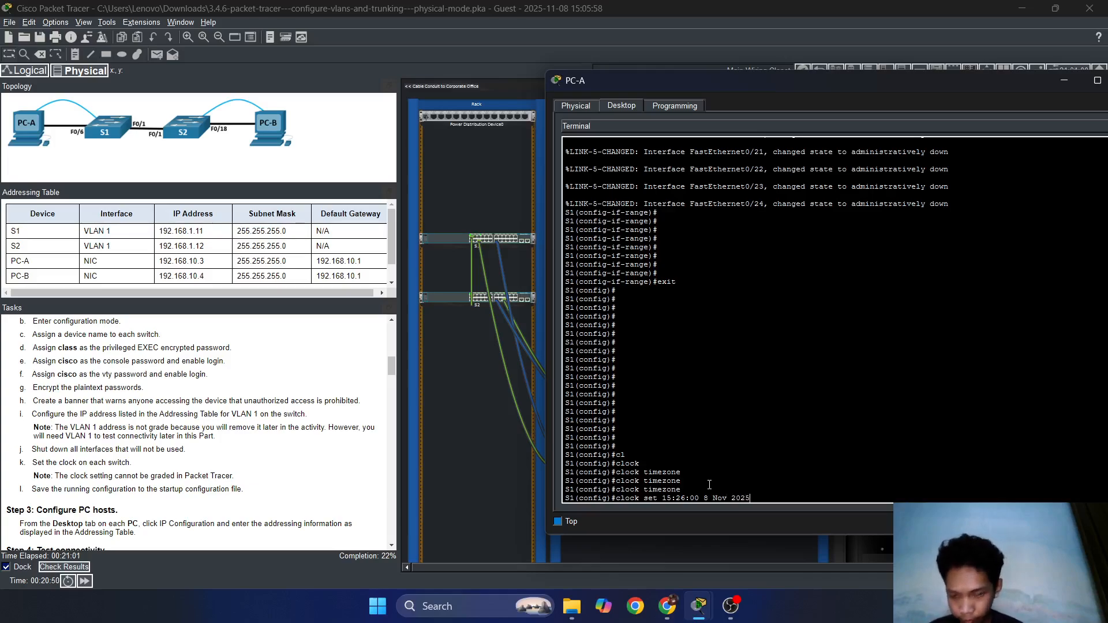
{"action": "key", "text": "Return"}
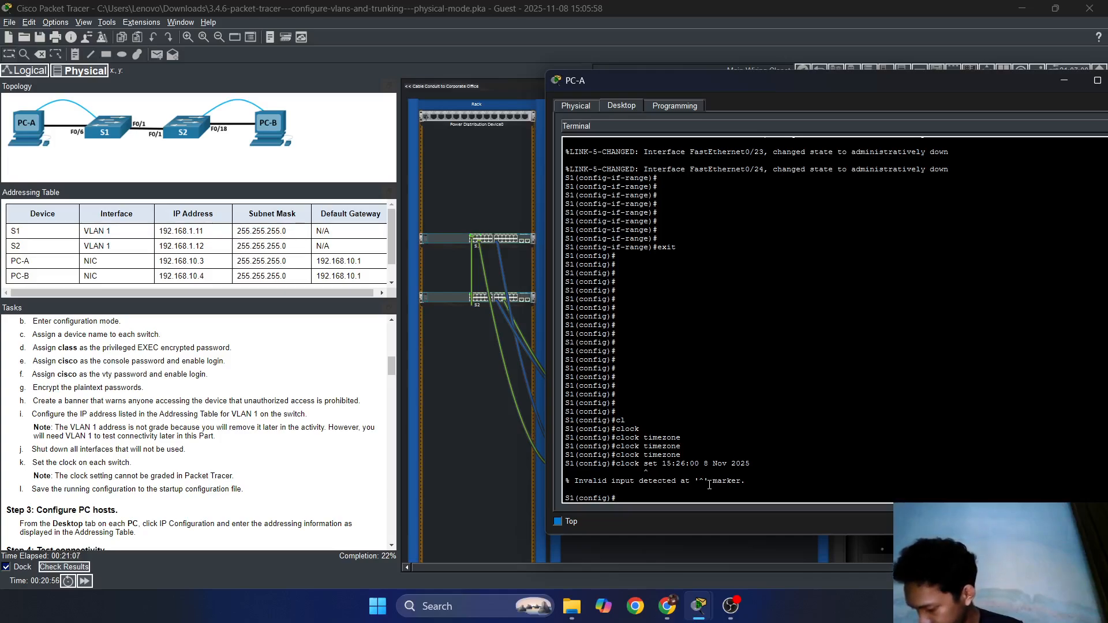
Rerun the clock set command with a 'do' prefix so it succeeds, then open the activity results.
{"action": "key", "text": "Up"}
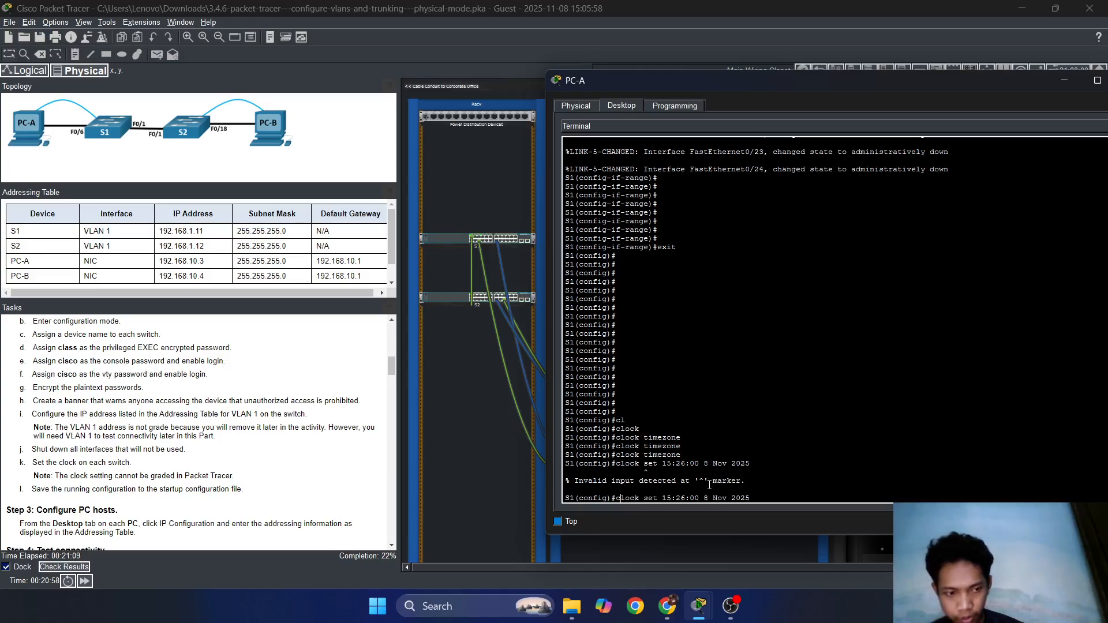
{"action": "key", "text": "Home"}
{"action": "type", "text": "do"}
{"action": "key", "text": "Return"}
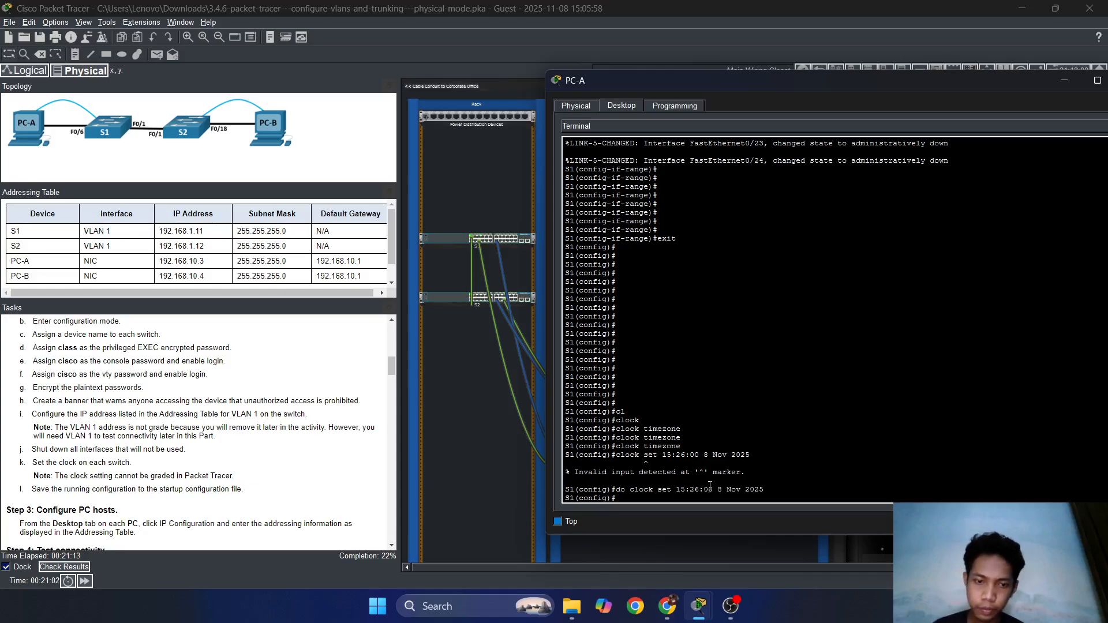
{"action": "left_click", "coordinate": [65, 567]}
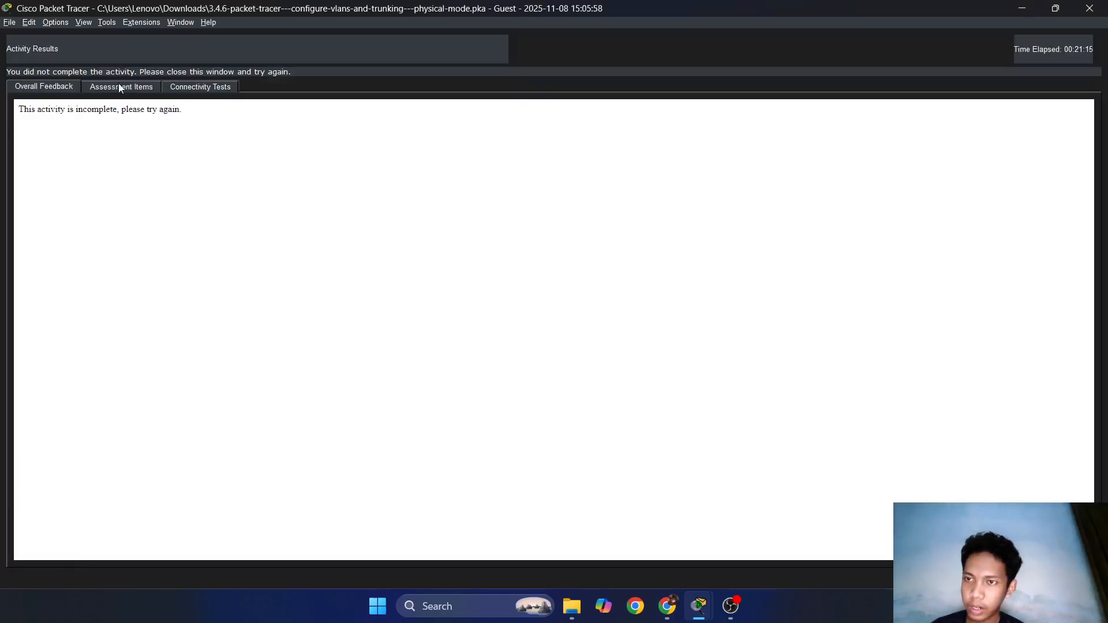
Scroll through the Assessment Items list scored 17/77, then close Activity Results.
{"action": "left_click", "coordinate": [121, 86]}
{"action": "scroll", "coordinate": [179, 352], "scroll_direction": "down", "scroll_amount": 7}
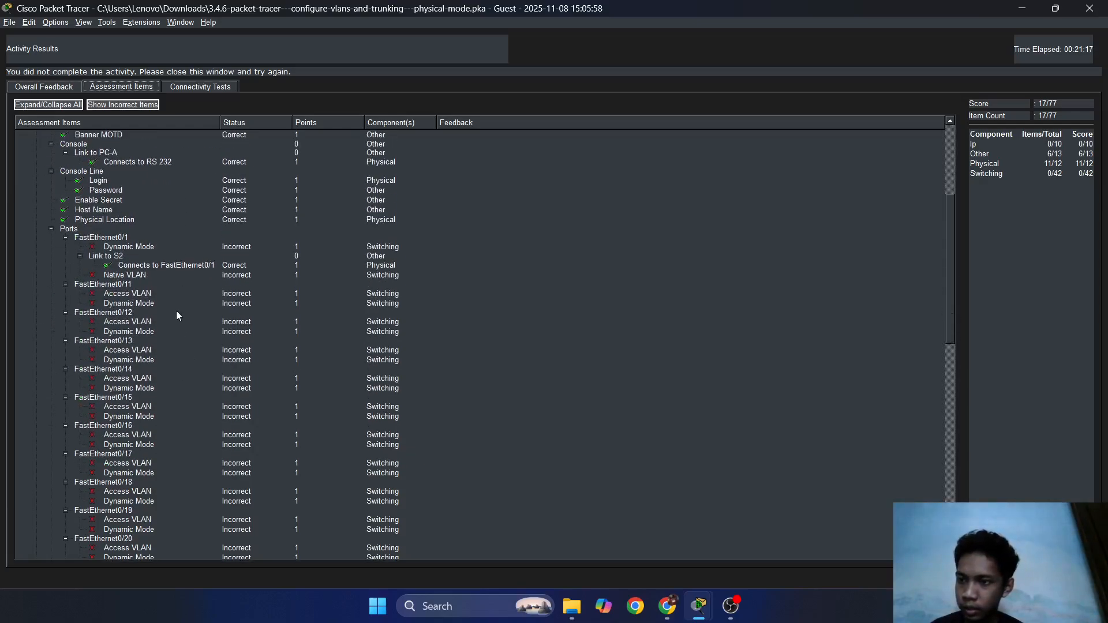
{"action": "scroll", "coordinate": [177, 314], "scroll_direction": "down", "scroll_amount": 11}
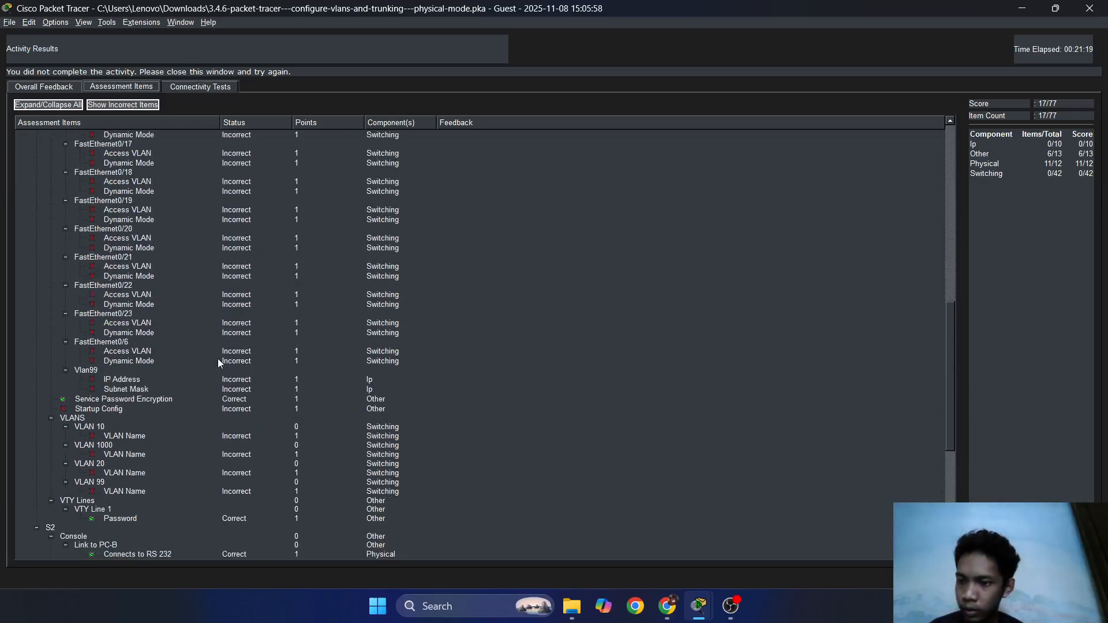
{"action": "scroll", "coordinate": [211, 494], "scroll_direction": "down", "scroll_amount": 2}
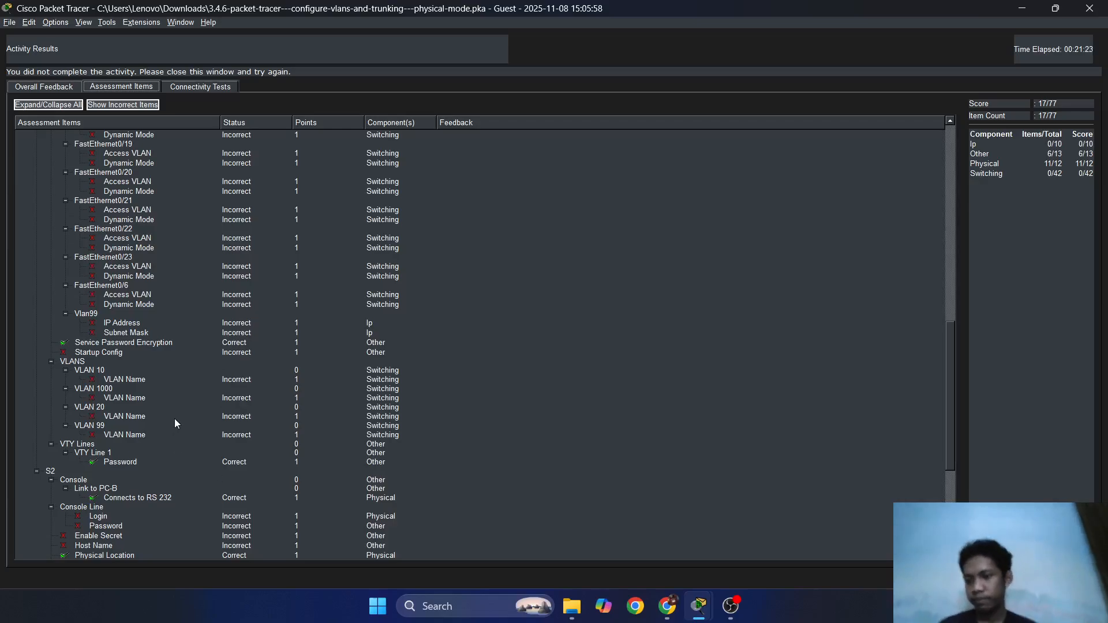
{"action": "scroll", "coordinate": [214, 425], "scroll_direction": "up", "scroll_amount": 14}
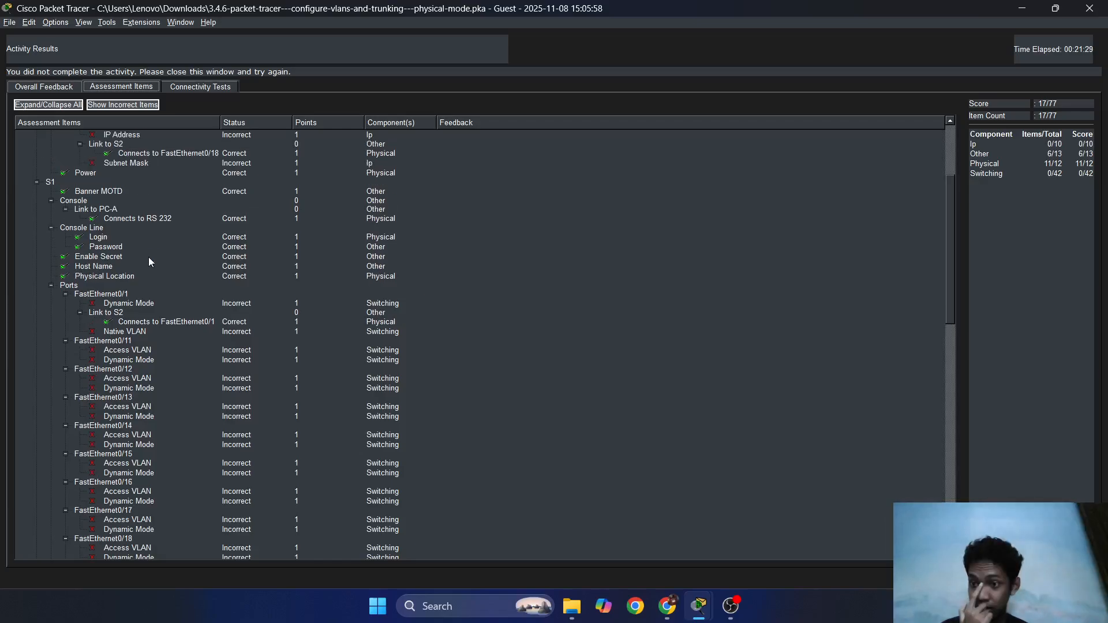
{"action": "scroll", "coordinate": [148, 258], "scroll_direction": "down", "scroll_amount": 2}
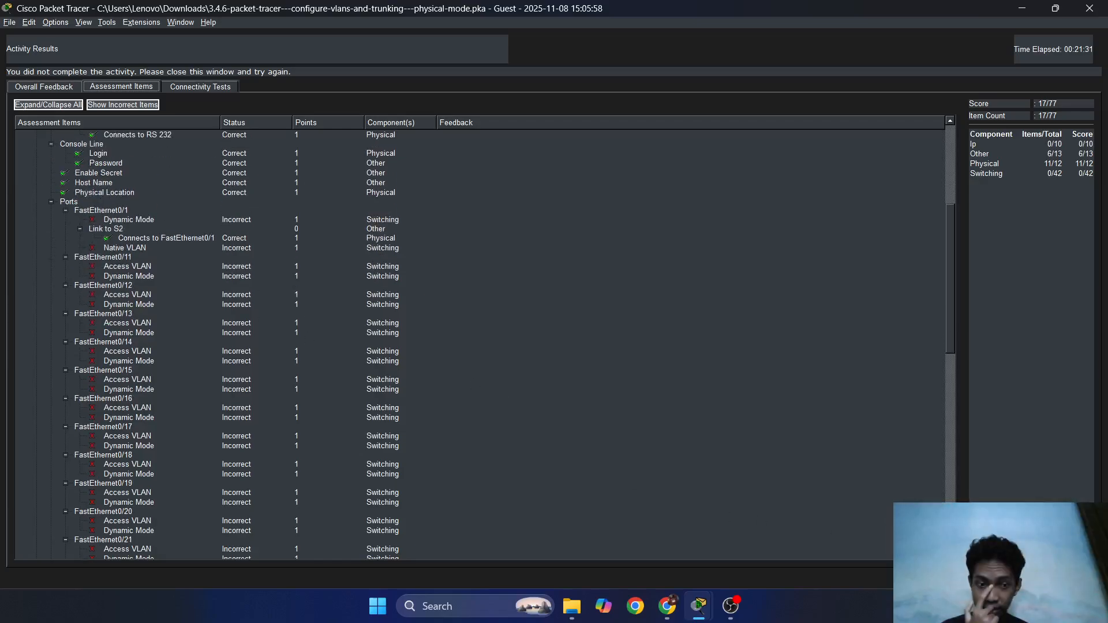
{"action": "left_click", "coordinate": [1086, 577]}
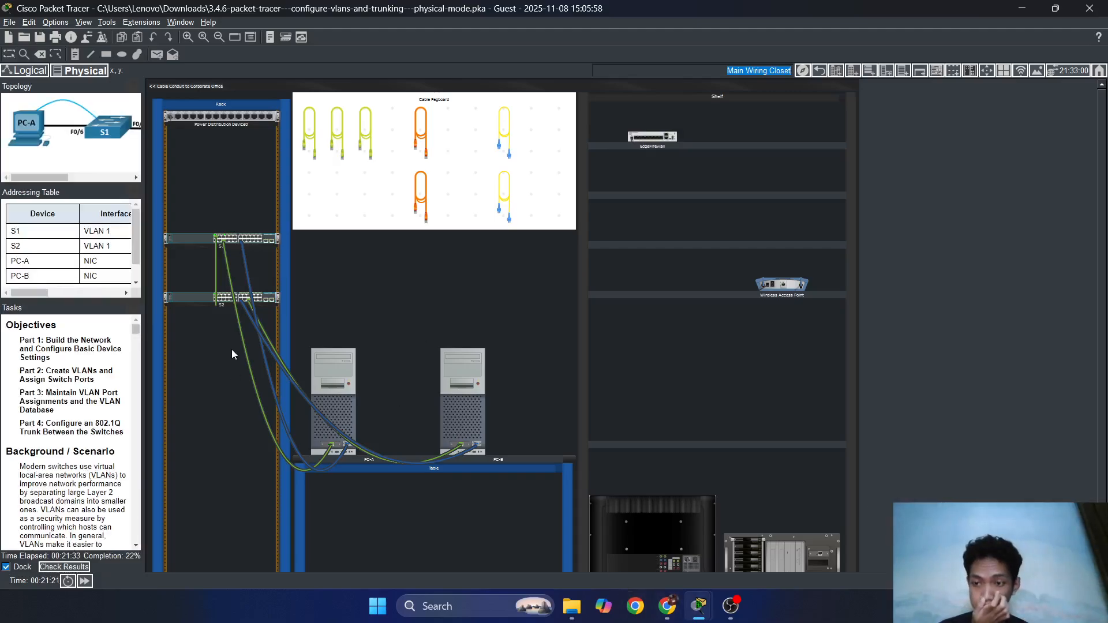
Widen the instructions panel and bring PC-A's terminal back to the front.
{"action": "left_click_drag", "start_coordinate": [143, 315], "coordinate": [409, 365]}
{"action": "scroll", "coordinate": [251, 399], "scroll_direction": "down", "scroll_amount": 10}
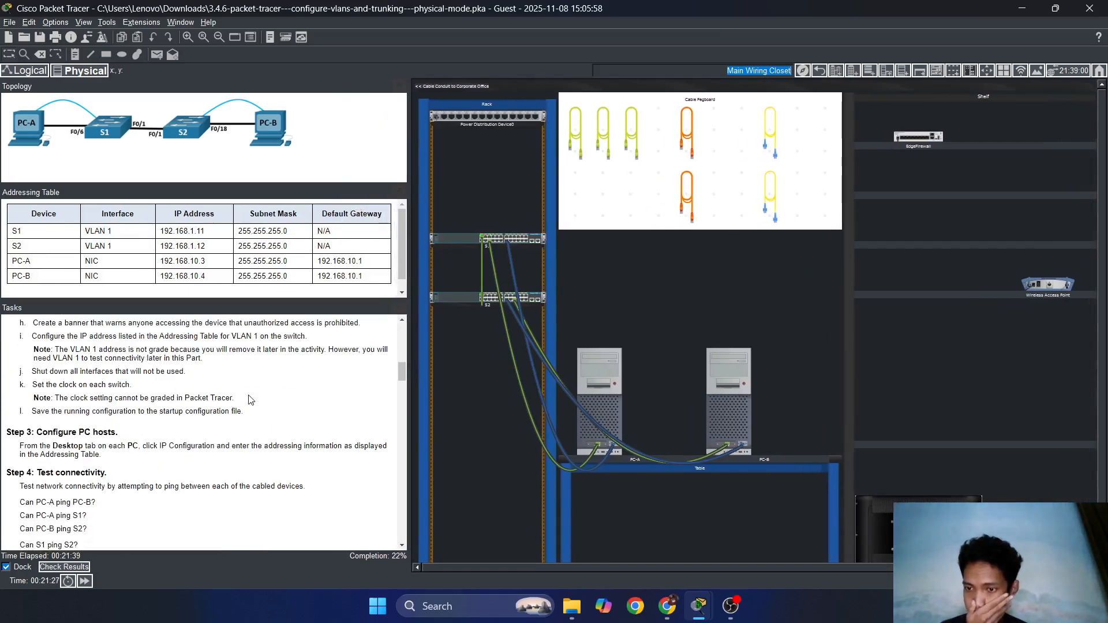
{"action": "mouse_move", "coordinate": [699, 606]}
{"action": "left_click", "coordinate": [761, 524]}
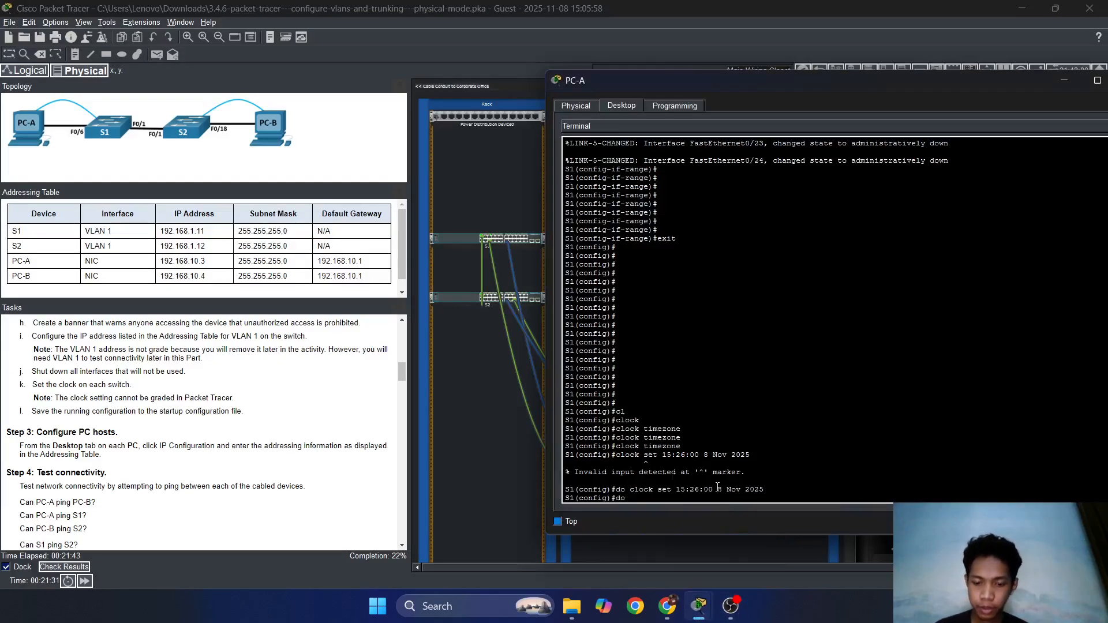
Run 'do copy running-config startup-config' on S1, accepting startup-config as the destination.
{"action": "type", "text": "do c"}
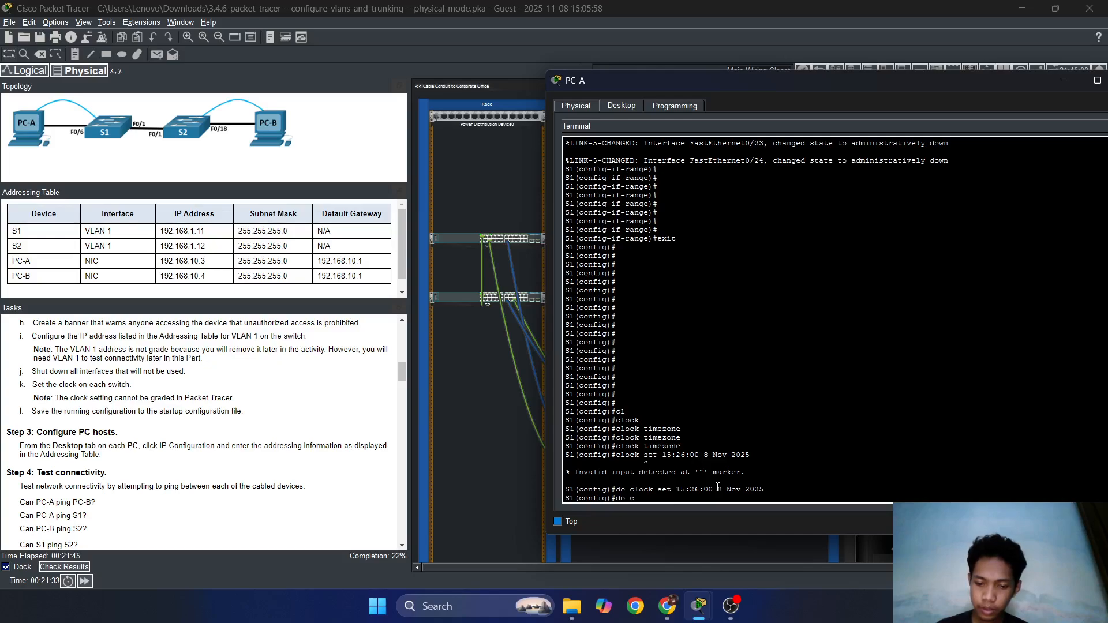
{"action": "type", "text": "opy runn"}
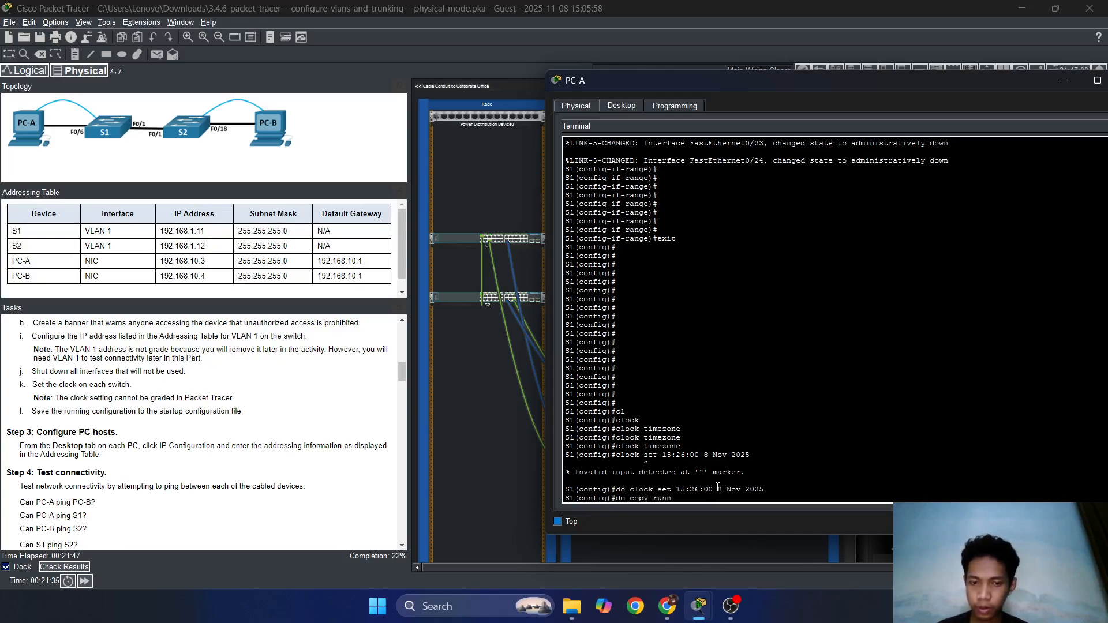
{"action": "type", "text": "ing-con"}
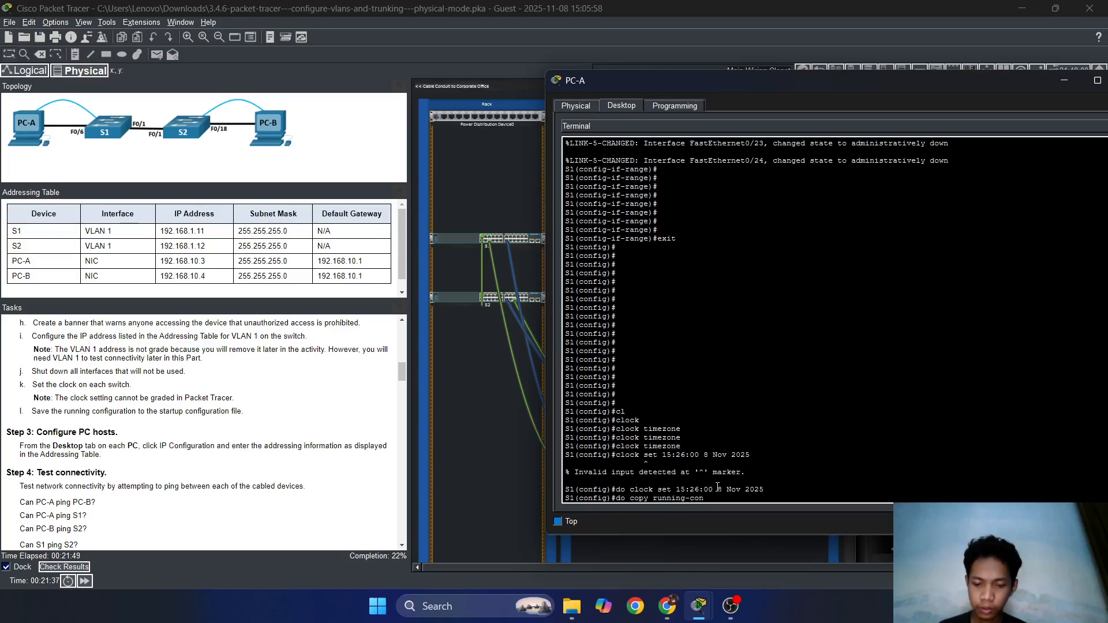
{"action": "type", "text": "fig startup"}
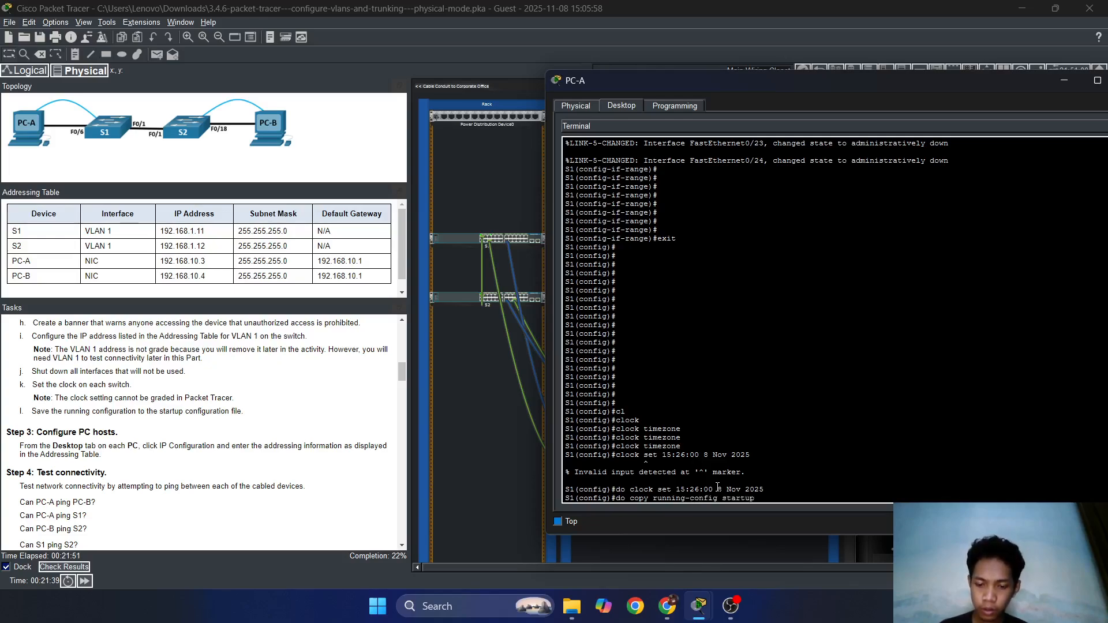
{"action": "type", "text": "-congi"}
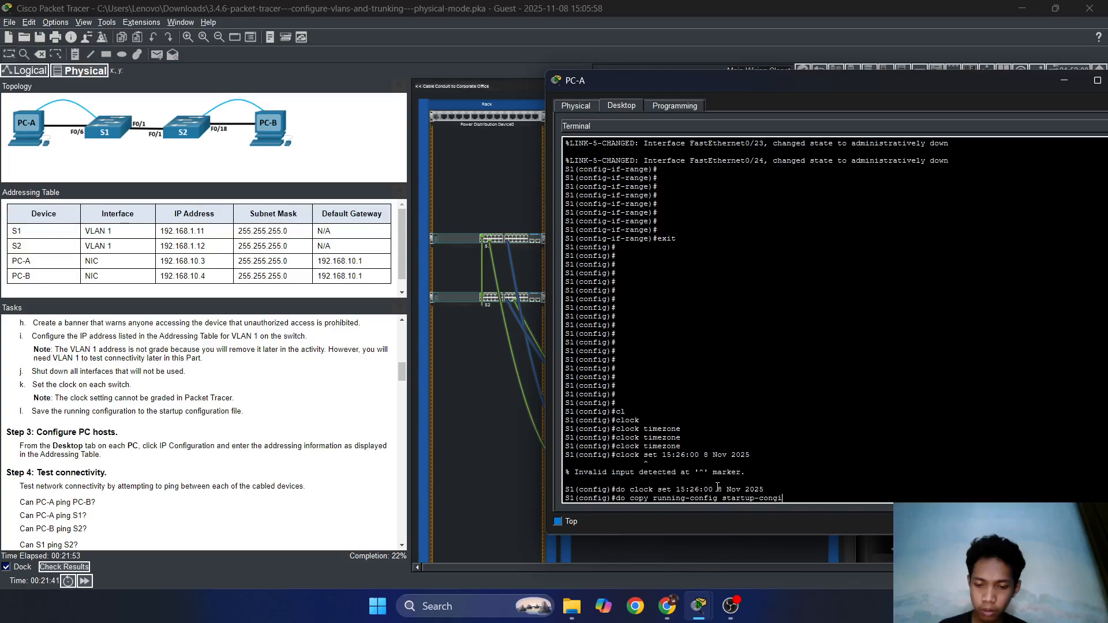
{"action": "key", "text": "BackSpace"}
{"action": "key", "text": "BackSpace"}
{"action": "key", "text": "BackSpace"}
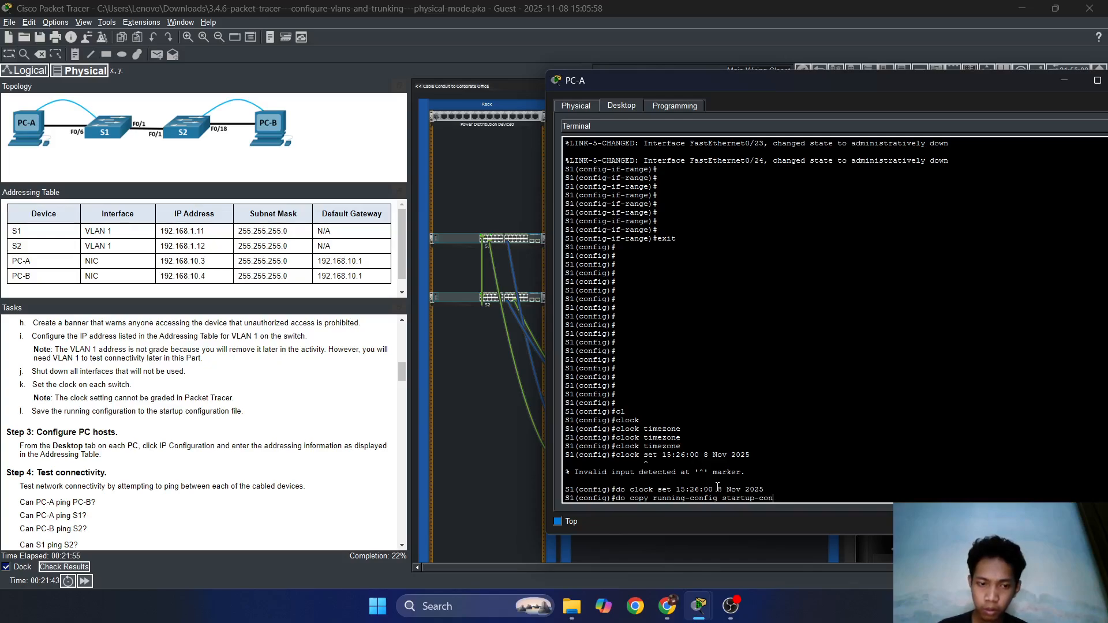
{"action": "type", "text": "fi"}
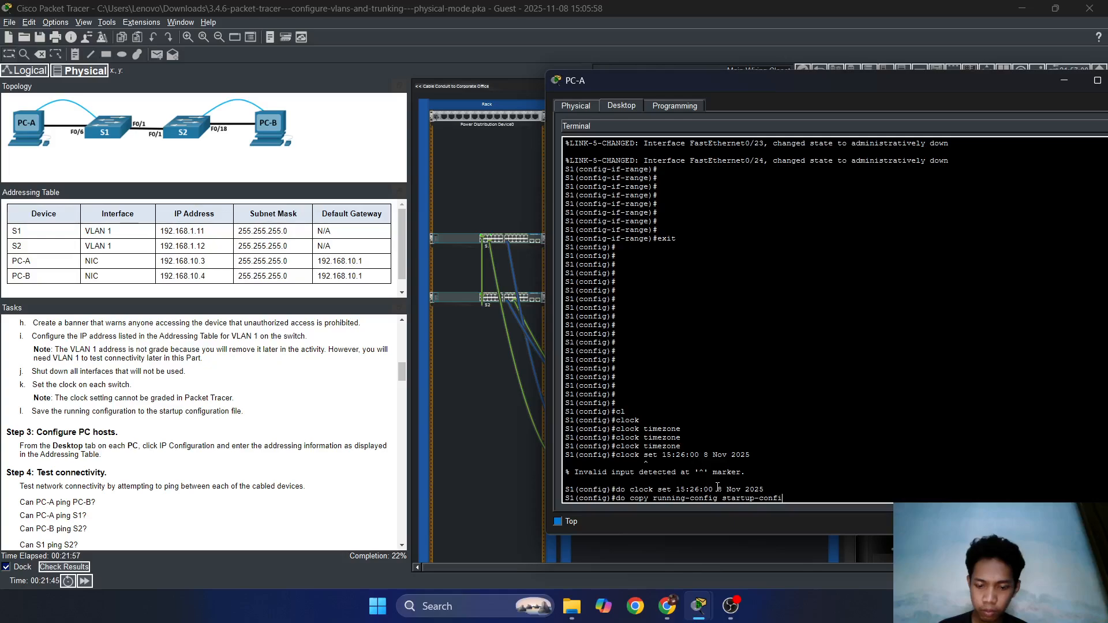
{"action": "type", "text": "g"}
{"action": "key", "text": "Return"}
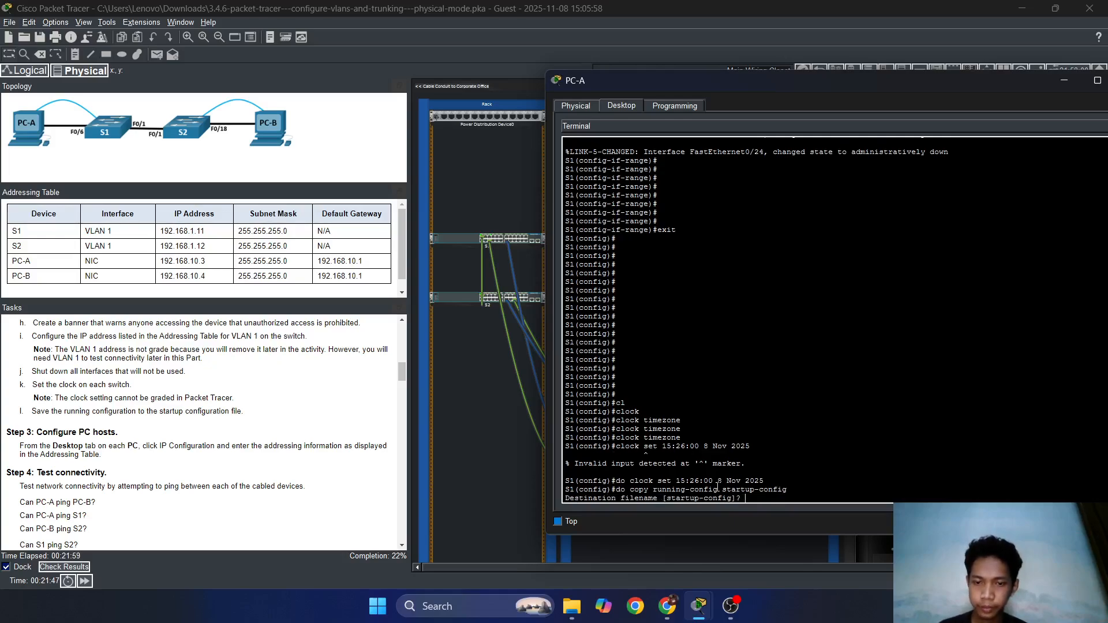
{"action": "key", "text": "Return"}
{"action": "key", "text": "Return"}
{"action": "key", "text": "Return"}
{"action": "key", "text": "Return"}
{"action": "key", "text": "Return"}
{"action": "key", "text": "Return"}
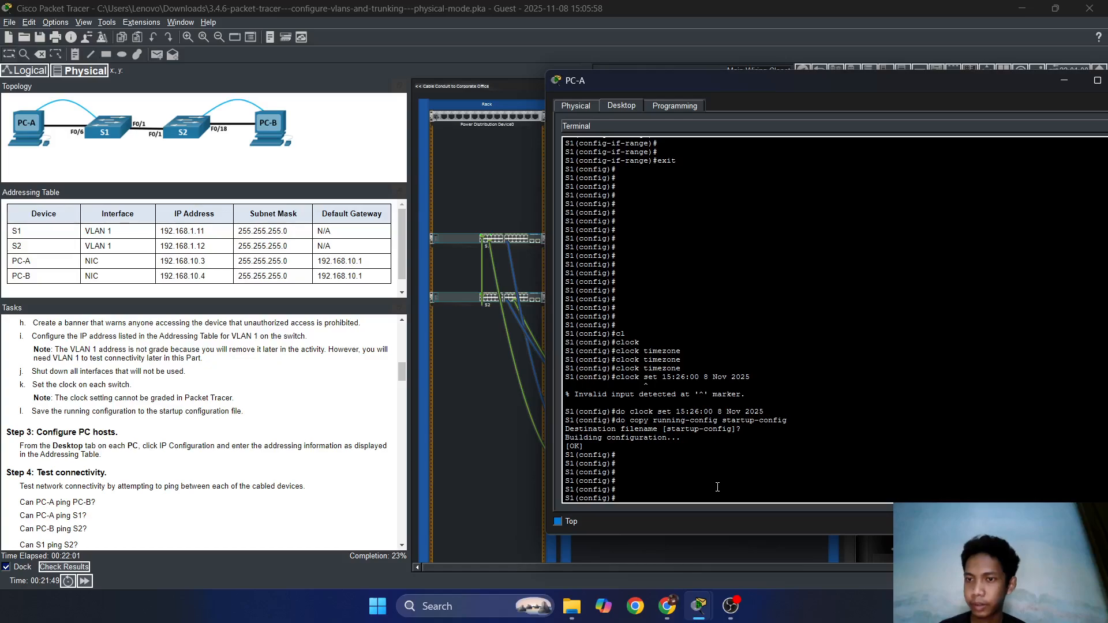
{"action": "scroll", "coordinate": [204, 461], "scroll_direction": "up", "scroll_amount": 3}
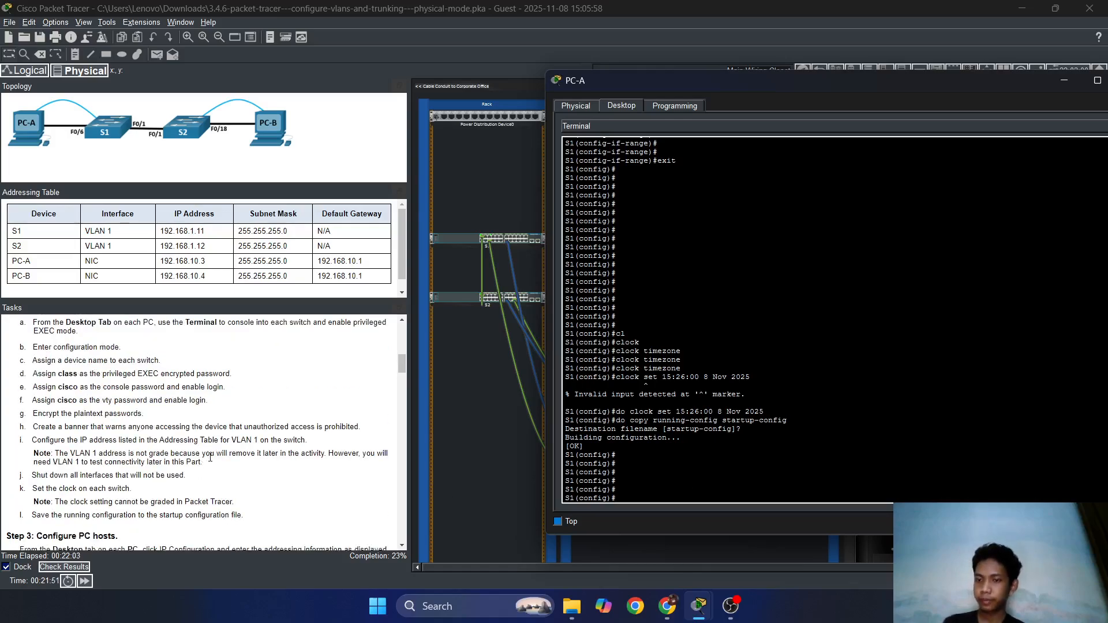
{"action": "scroll", "coordinate": [210, 457], "scroll_direction": "up", "scroll_amount": 5}
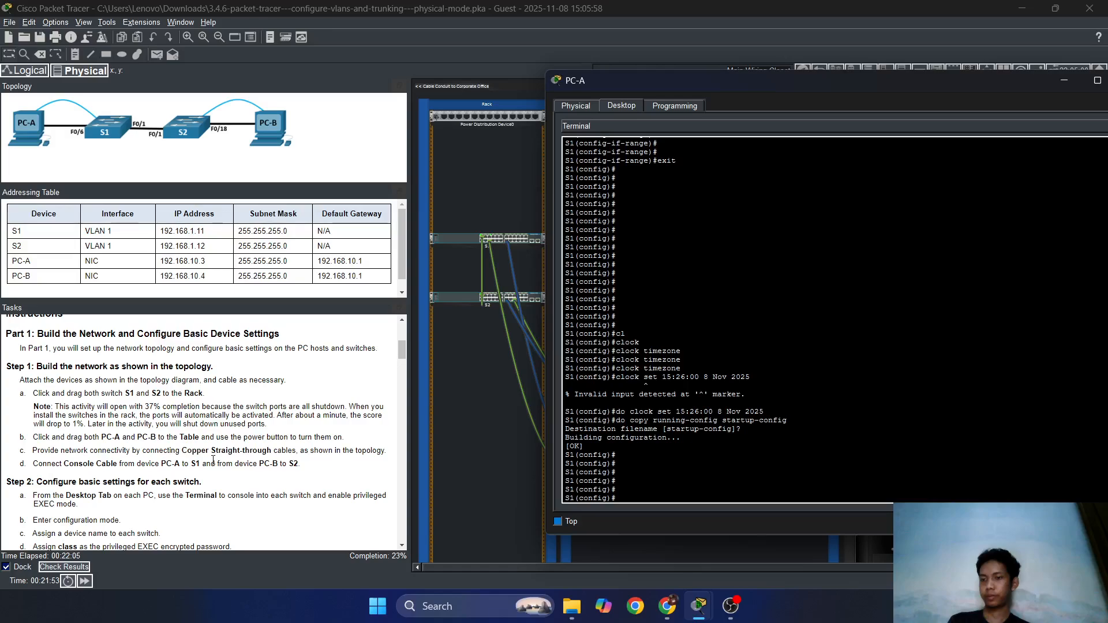
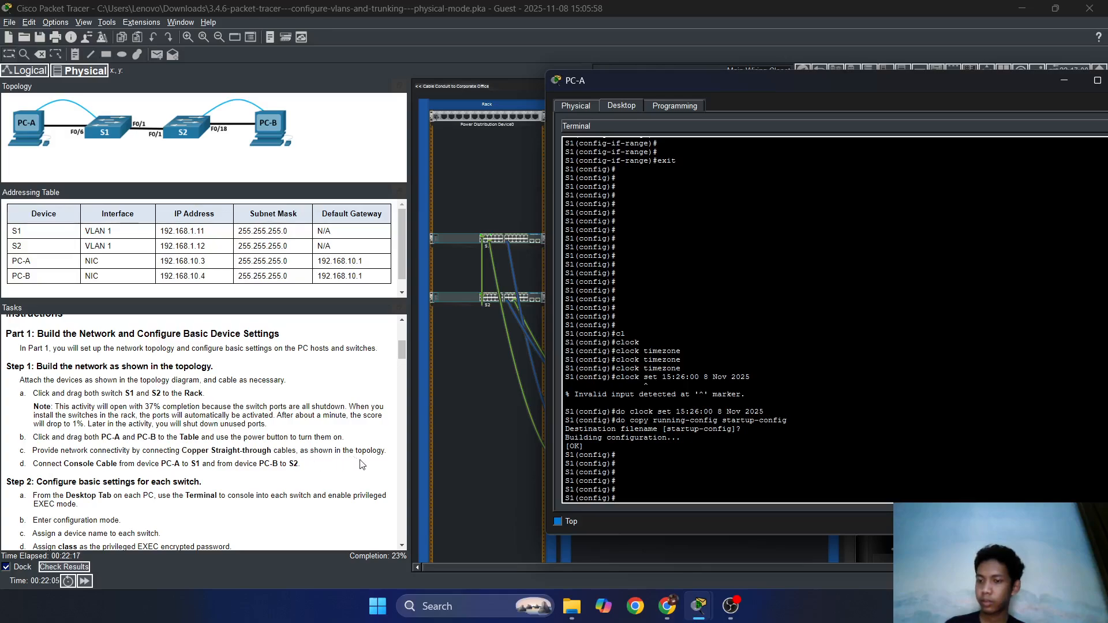
Move the PC-A terminal aside and minimize it to reveal the wiring-closet rack.
{"action": "scroll", "coordinate": [361, 462], "scroll_direction": "down", "scroll_amount": 6}
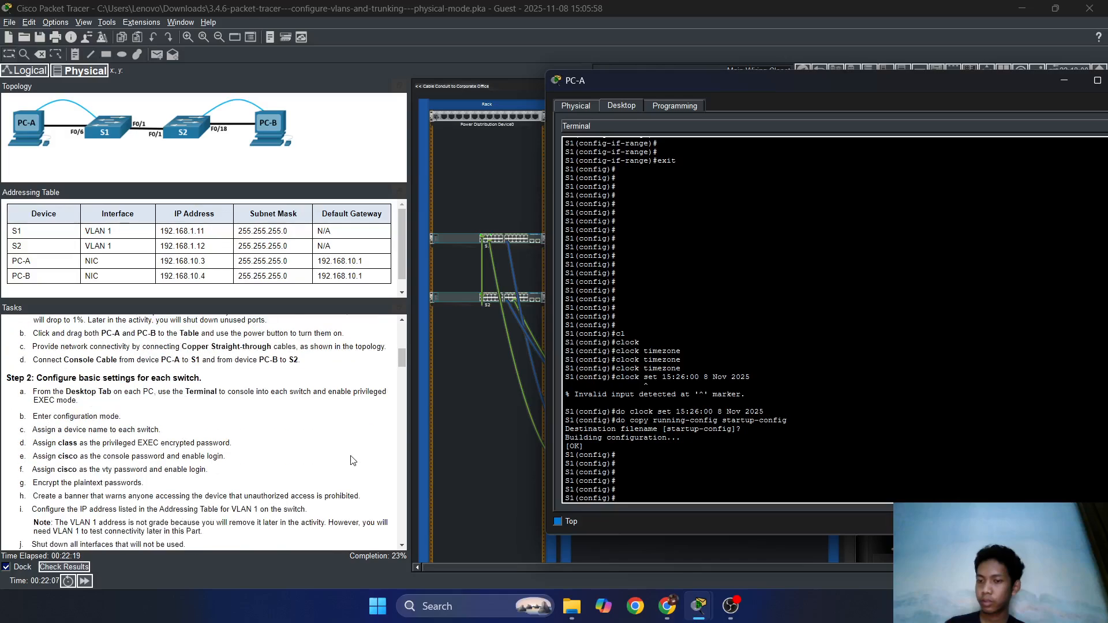
{"action": "left_click_drag", "start_coordinate": [1014, 74], "coordinate": [824, 72]}
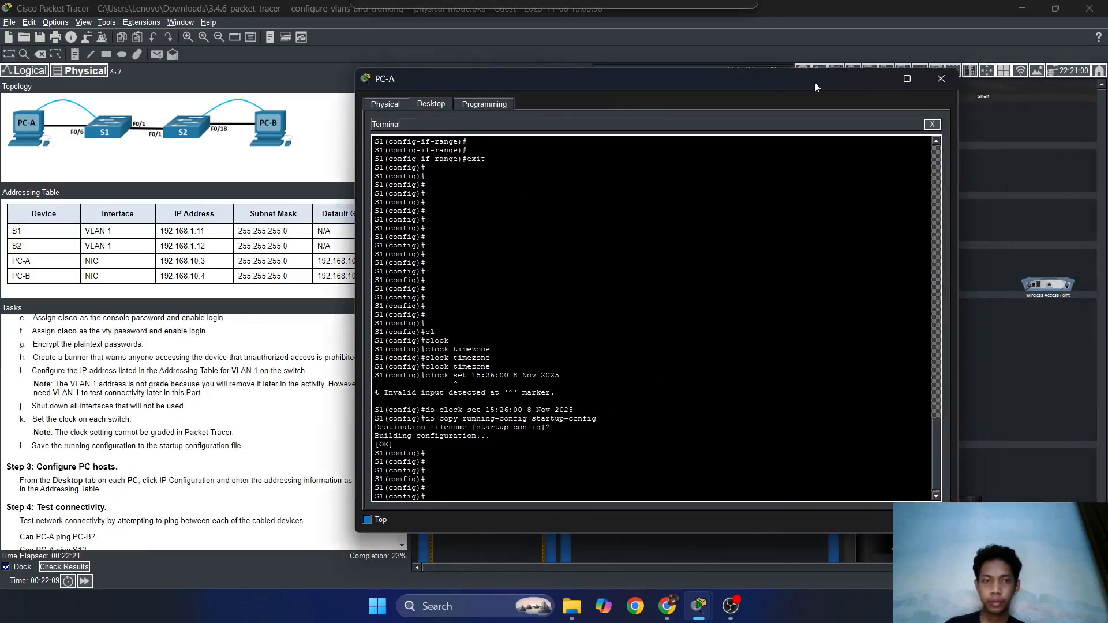
{"action": "left_click", "coordinate": [874, 79]}
{"action": "scroll", "coordinate": [253, 429], "scroll_direction": "up", "scroll_amount": 3}
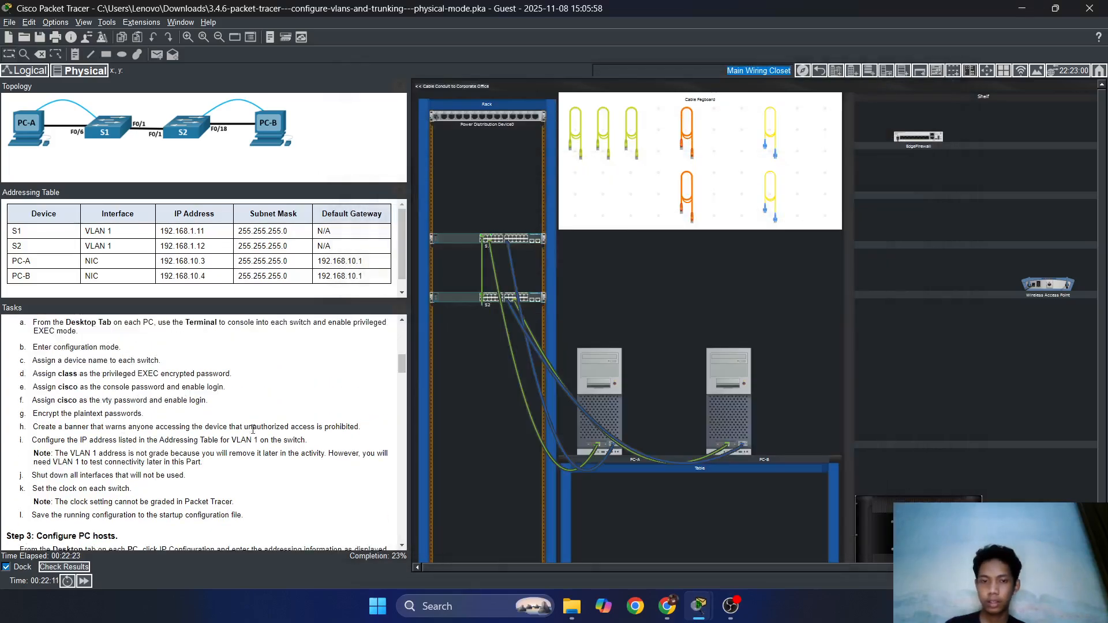
Open PC-B's Desktop Terminal with the default serial settings and wake the switch console.
{"action": "left_click", "coordinate": [719, 377]}
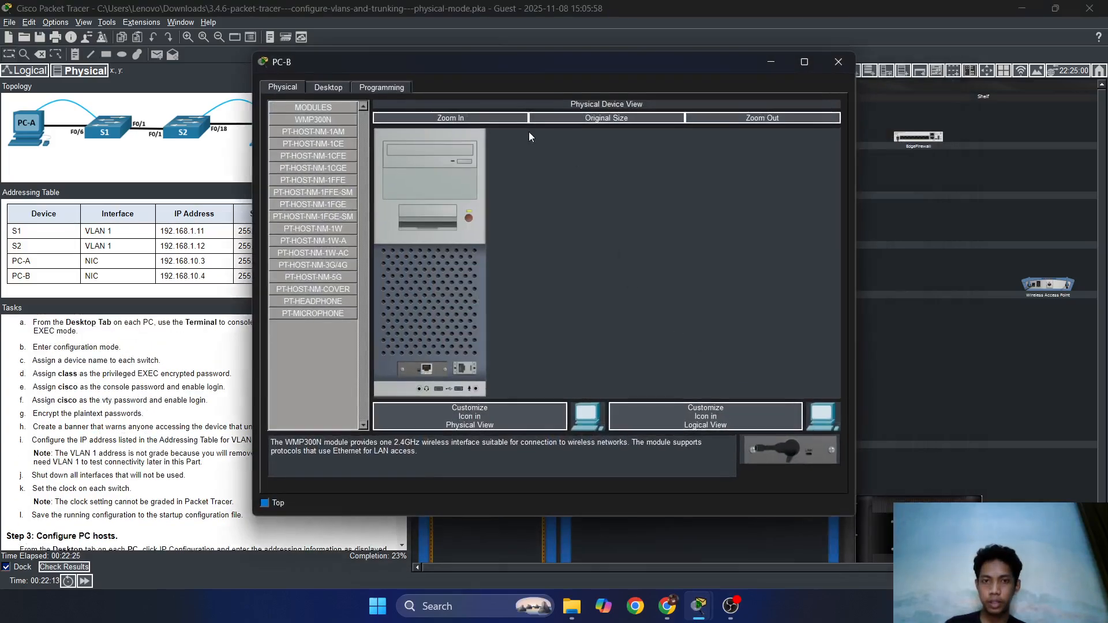
{"action": "left_click", "coordinate": [329, 87]}
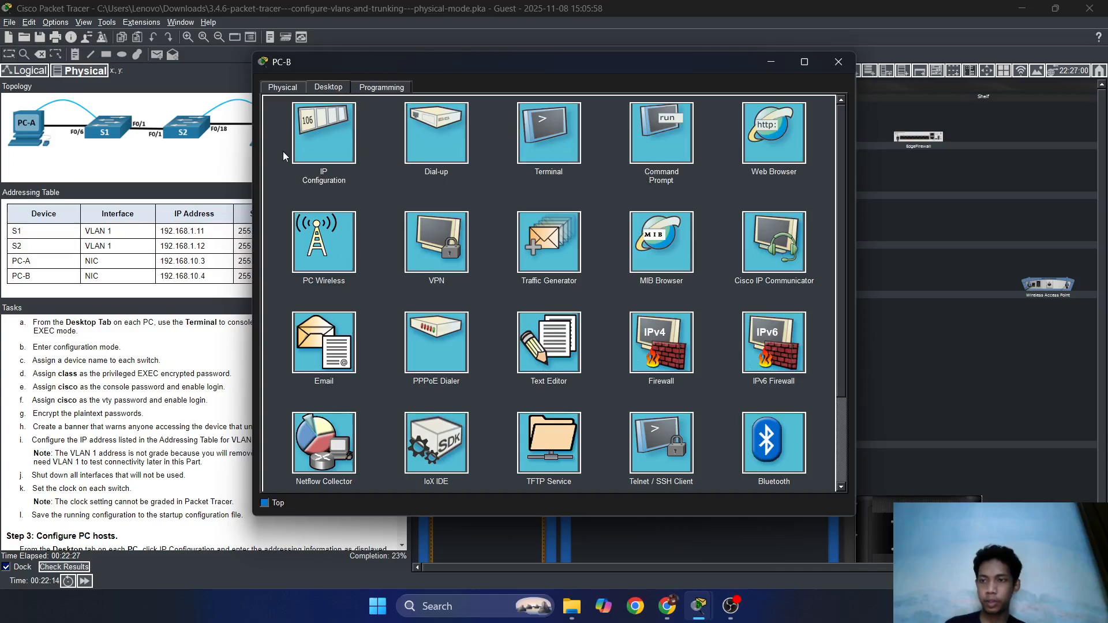
{"action": "left_click", "coordinate": [574, 142]}
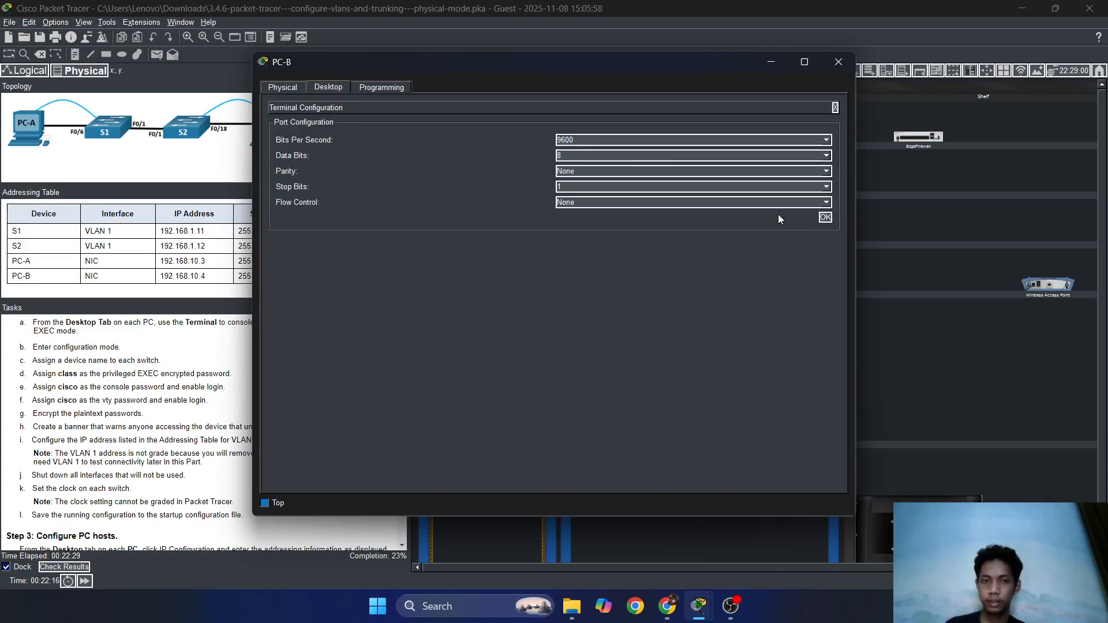
{"action": "left_click", "coordinate": [826, 217]}
{"action": "key", "text": "Return"}
{"action": "key", "text": "Return"}
{"action": "key", "text": "Return"}
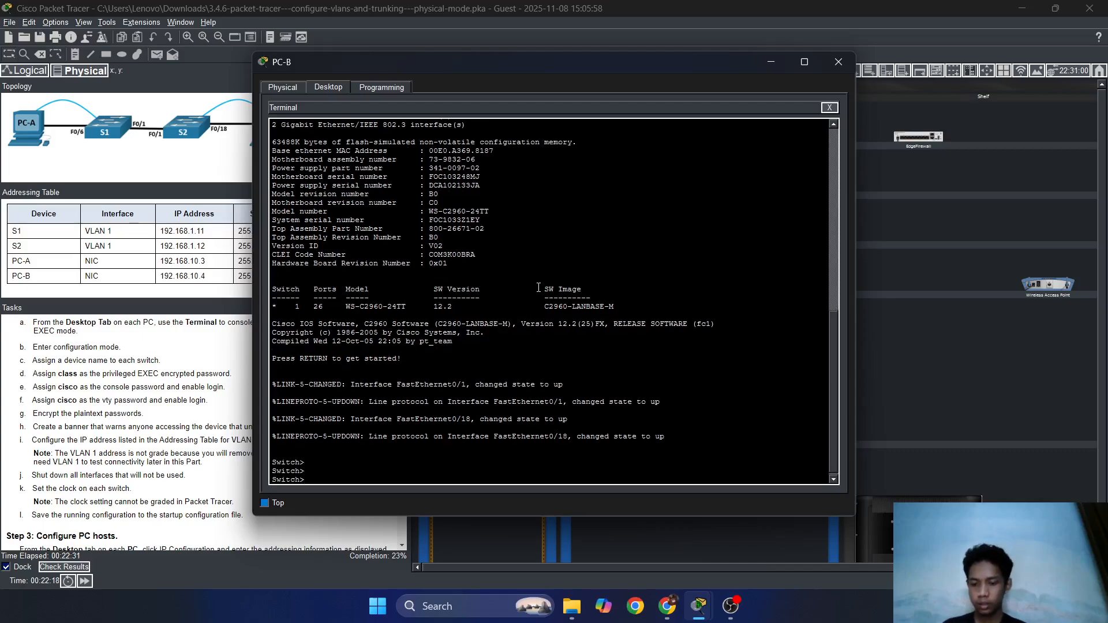
Enter en and conf t, then set the switch hostname to S2.
{"action": "type", "text": "en"}
{"action": "key", "text": "Return"}
{"action": "key", "text": "Return"}
{"action": "type", "text": "conf t"}
{"action": "key", "text": "Return"}
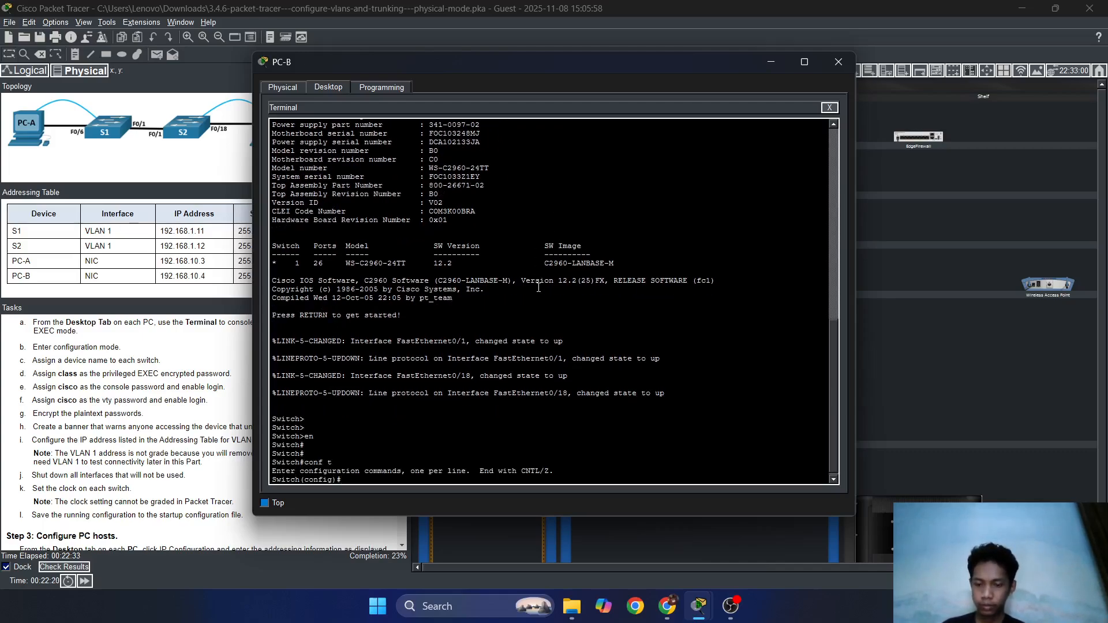
{"action": "type", "text": "hostname"}
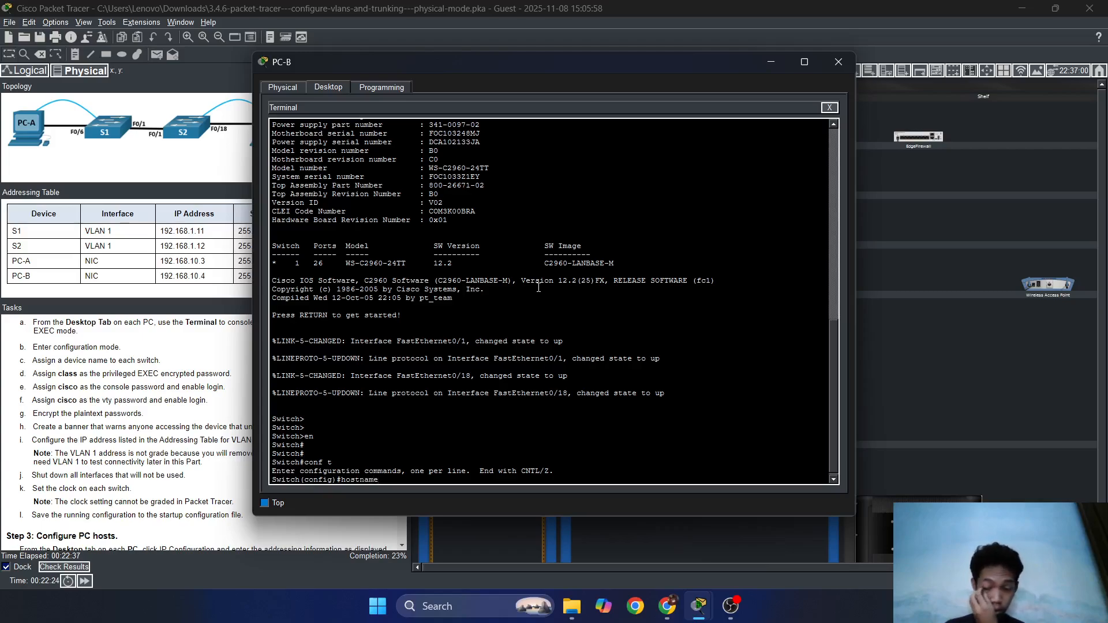
{"action": "type", "text": " S2"}
{"action": "key", "text": "Return"}
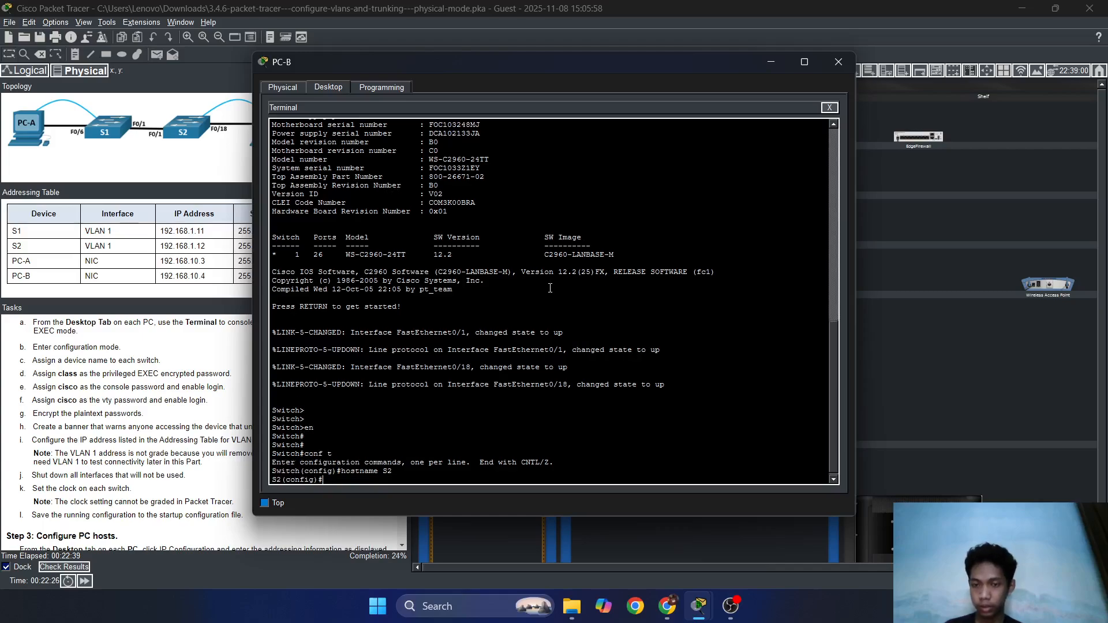
{"action": "left_click_drag", "start_coordinate": [521, 62], "coordinate": [725, 64]}
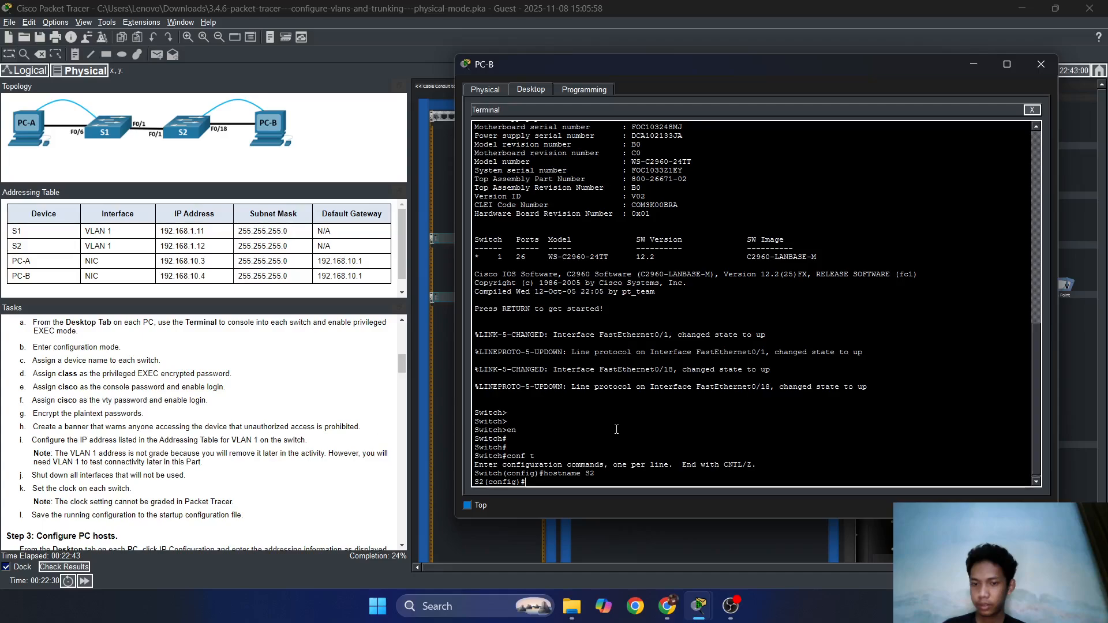
{"action": "scroll", "coordinate": [246, 478], "scroll_direction": "up", "scroll_amount": 1}
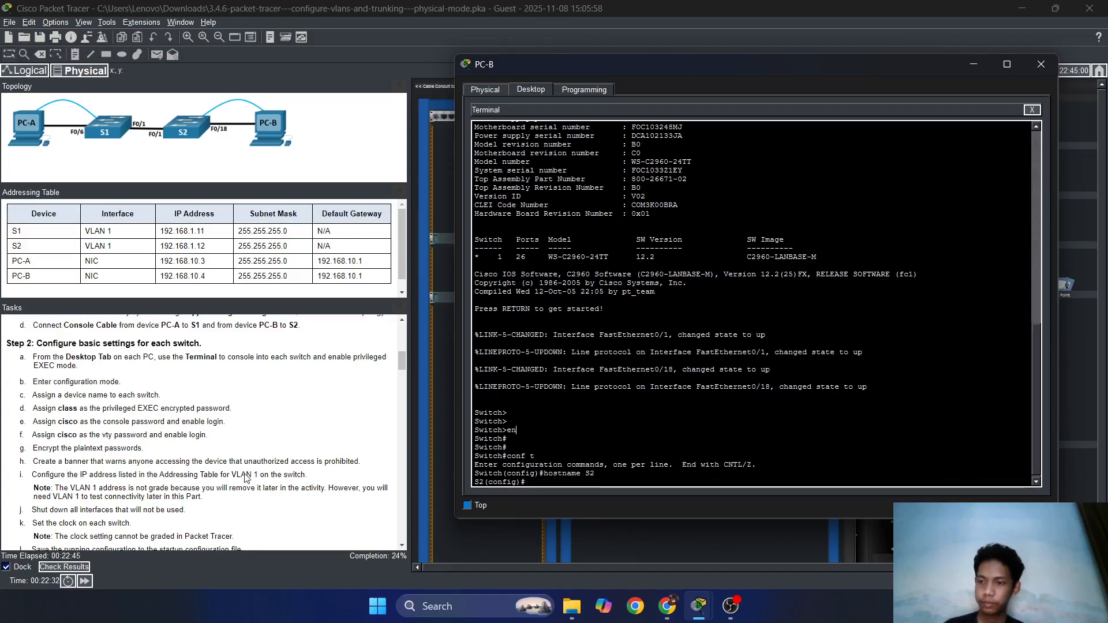
{"action": "scroll", "coordinate": [246, 478], "scroll_direction": "down", "scroll_amount": 1}
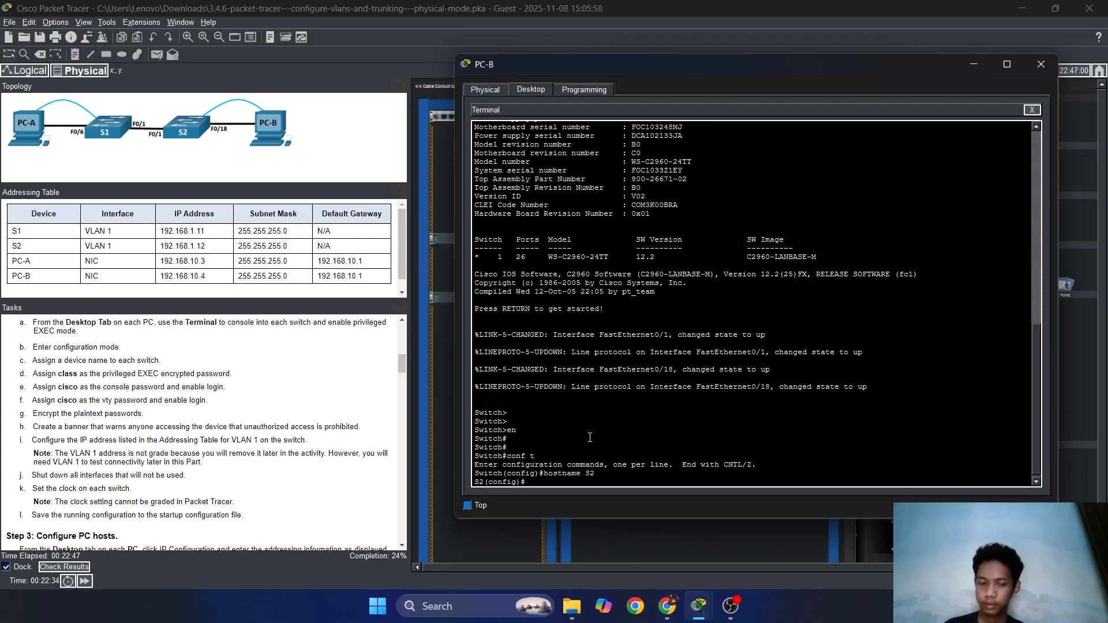
{"action": "key", "text": "Return"}
{"action": "key", "text": "Return"}
{"action": "key", "text": "Return"}
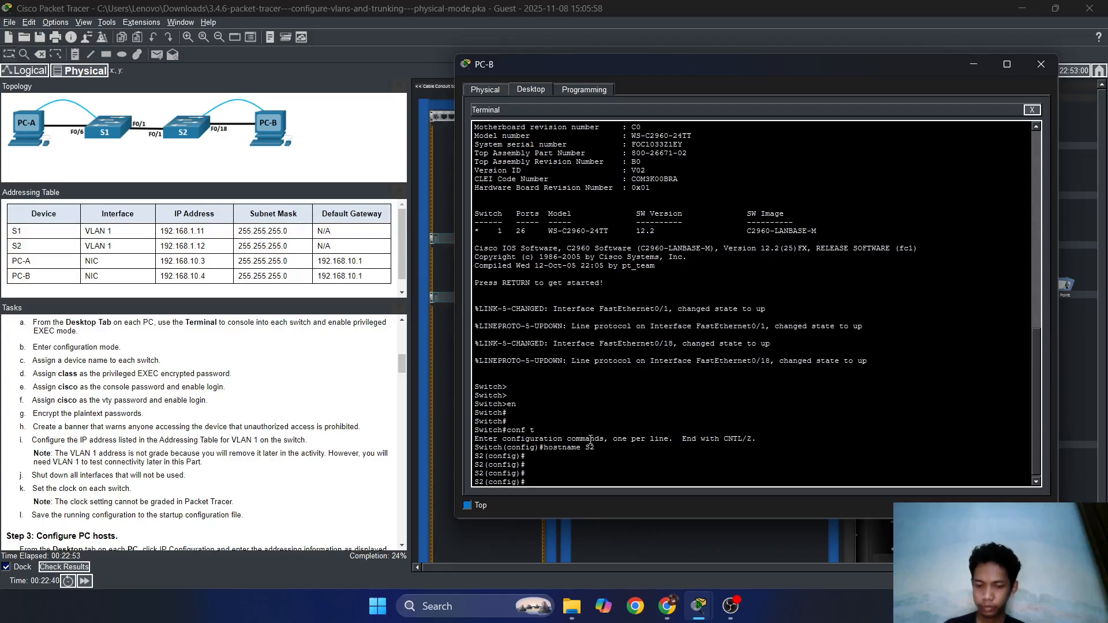
{"action": "type", "text": "secr"}
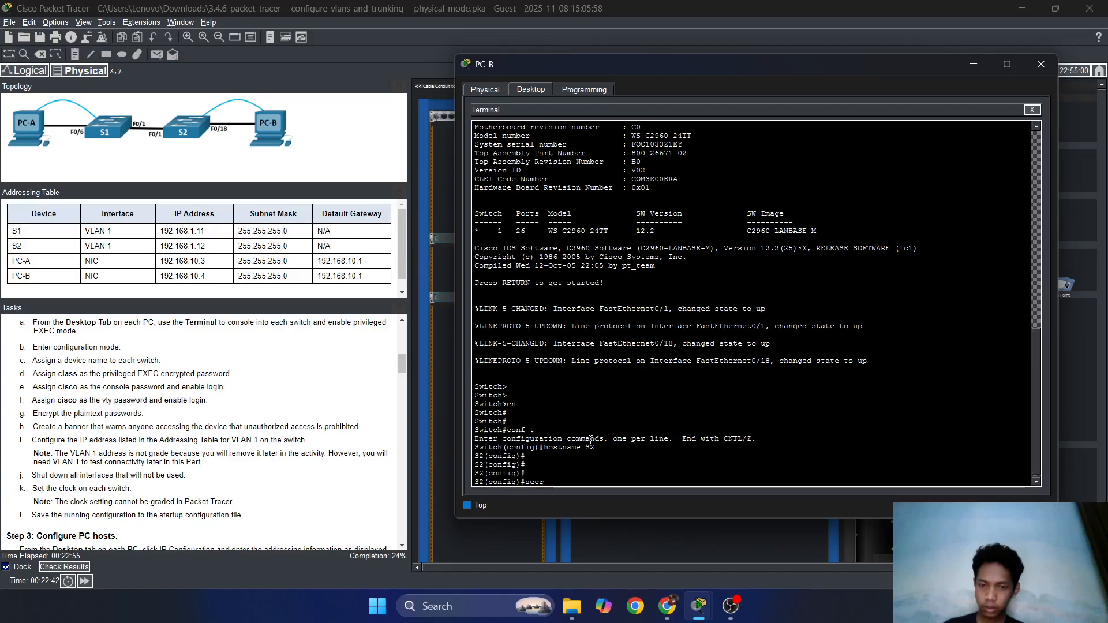
{"action": "key", "text": "BackSpace"}
{"action": "key", "text": "BackSpace"}
{"action": "key", "text": "BackSpace"}
{"action": "key", "text": "BackSpace"}
{"action": "type", "text": "enable secret"}
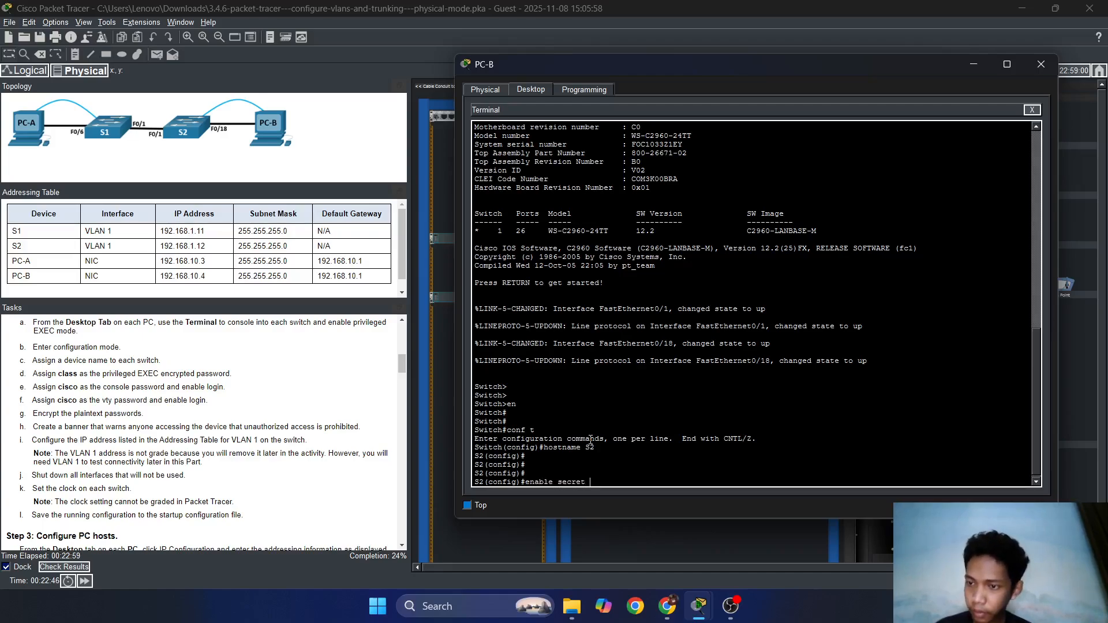
{"action": "type", "text": " cla"}
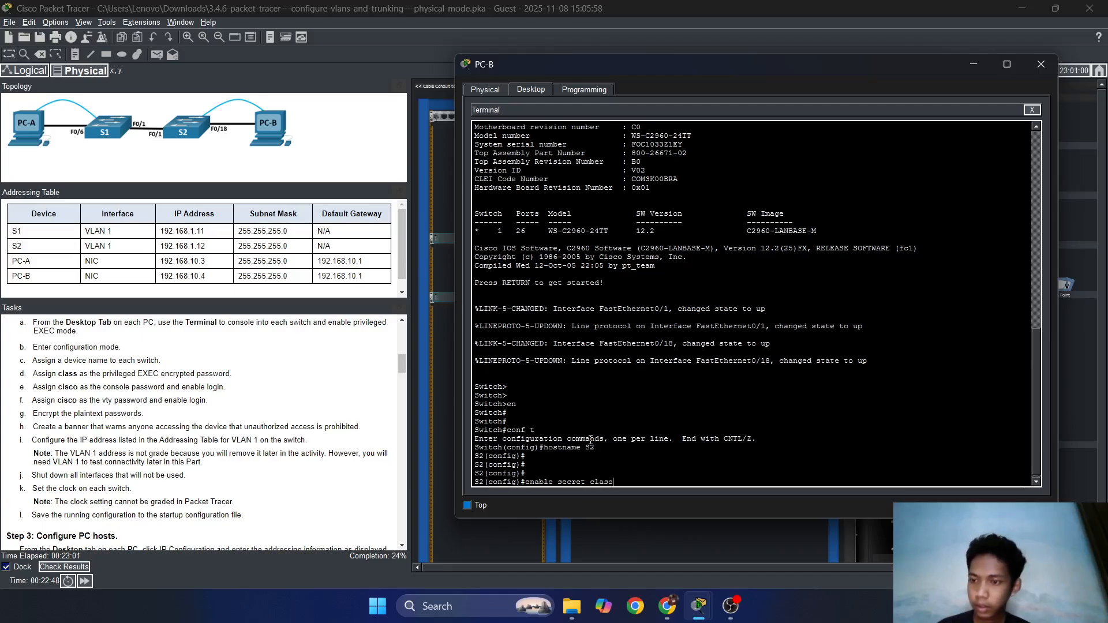
{"action": "type", "text": "ss"}
{"action": "key", "text": "Return"}
{"action": "type", "text": "line"}
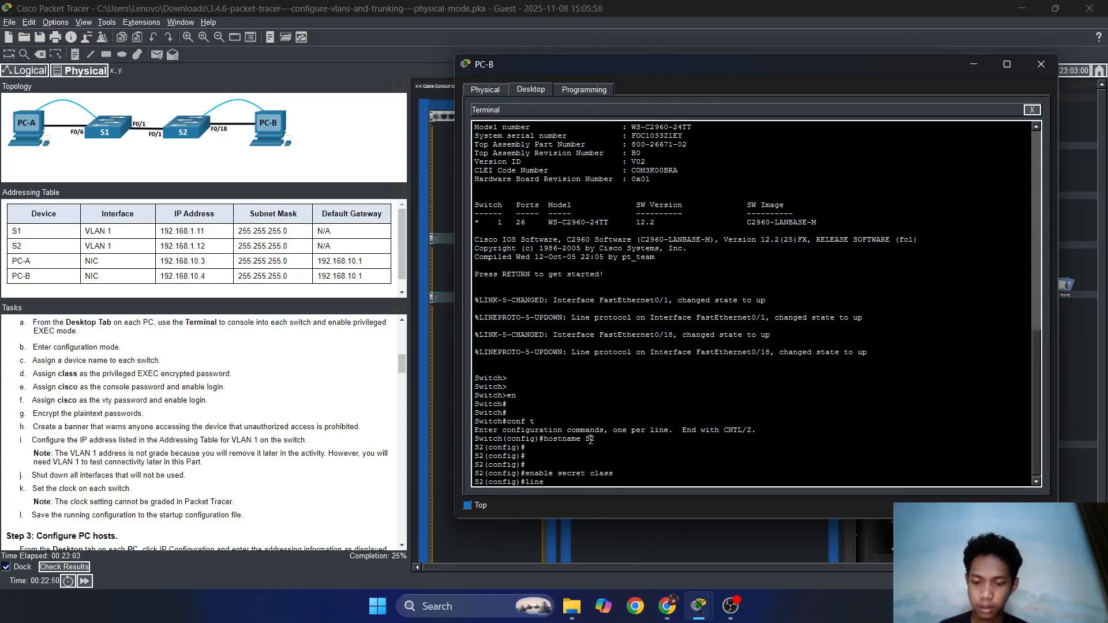
{"action": "type", "text": " con"}
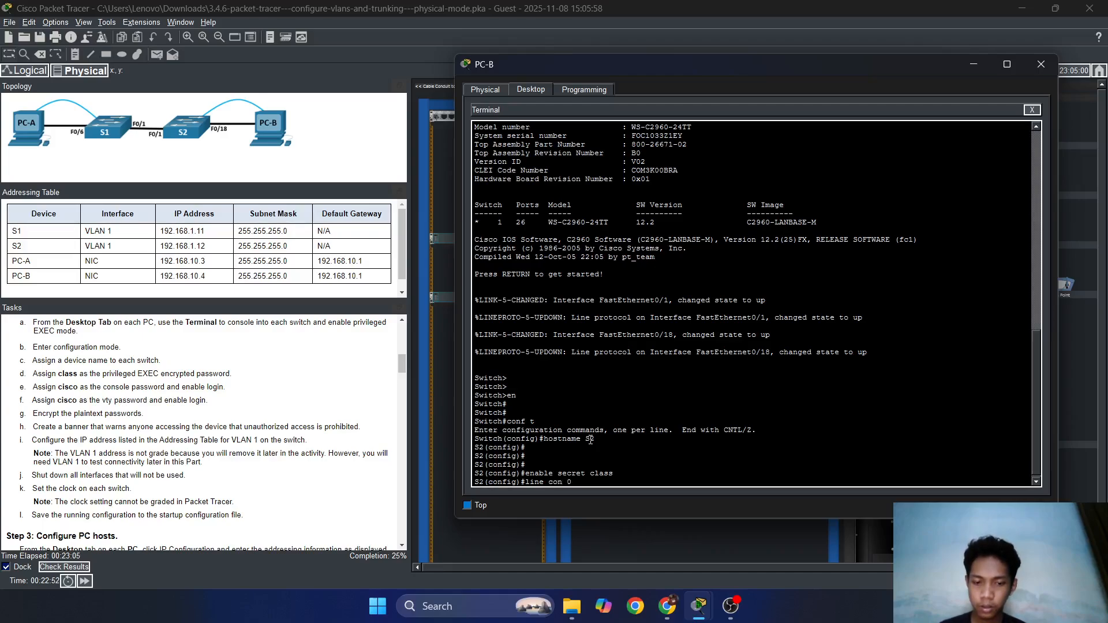
{"action": "type", "text": " 0"}
{"action": "key", "text": "Return"}
{"action": "type", "text": "password"}
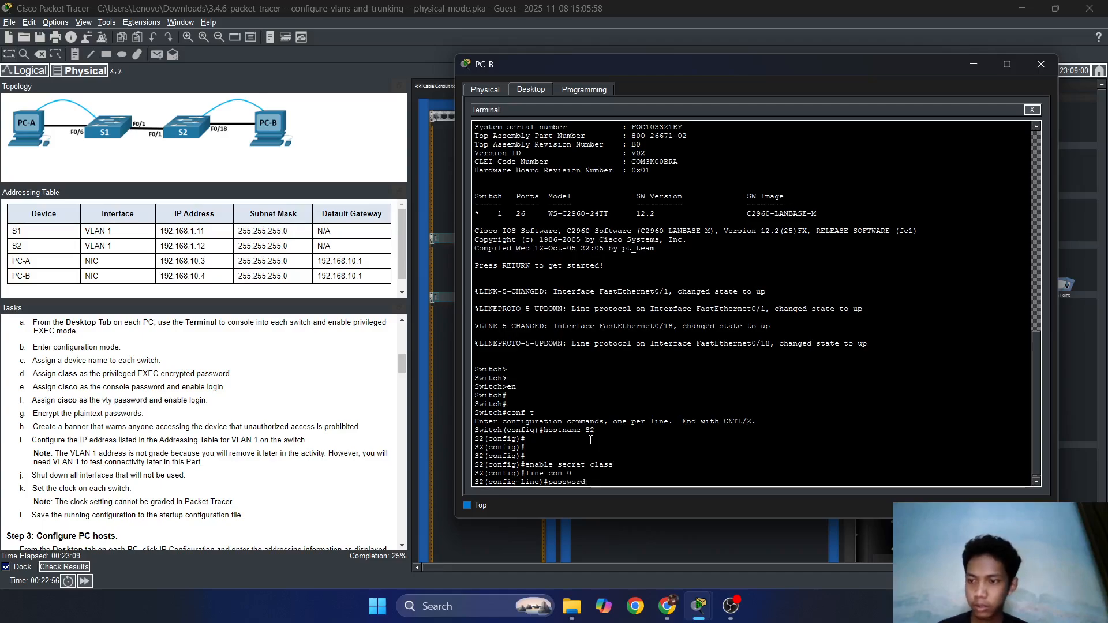
{"action": "type", "text": " cisco"}
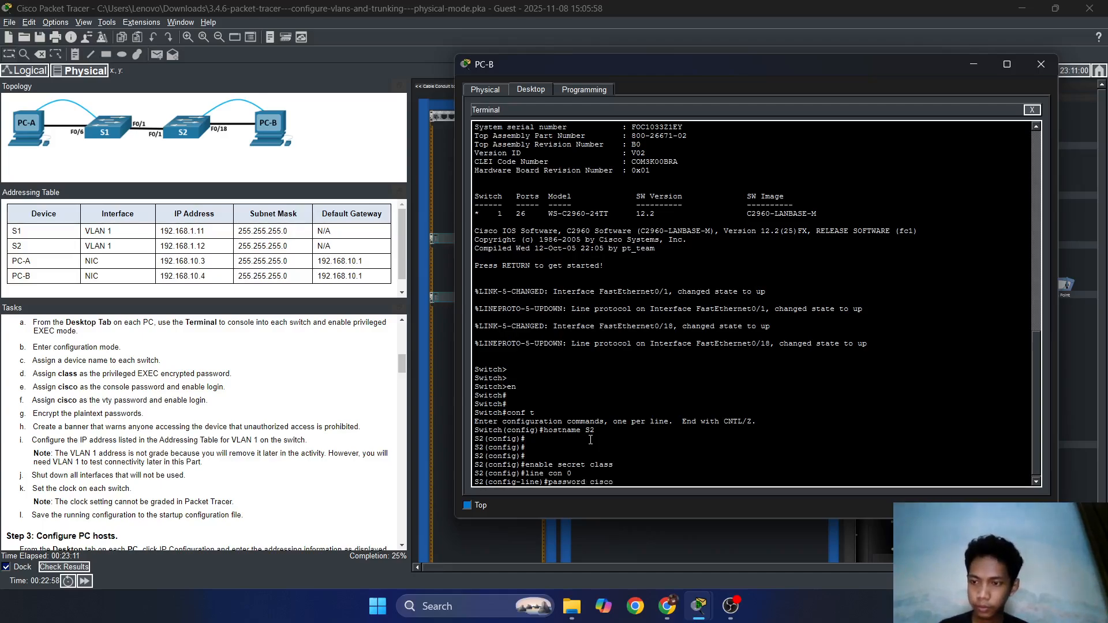
{"action": "key", "text": "Return"}
{"action": "key", "text": "Return"}
{"action": "type", "text": "exit"}
{"action": "key", "text": "Return"}
{"action": "type", "text": "li"}
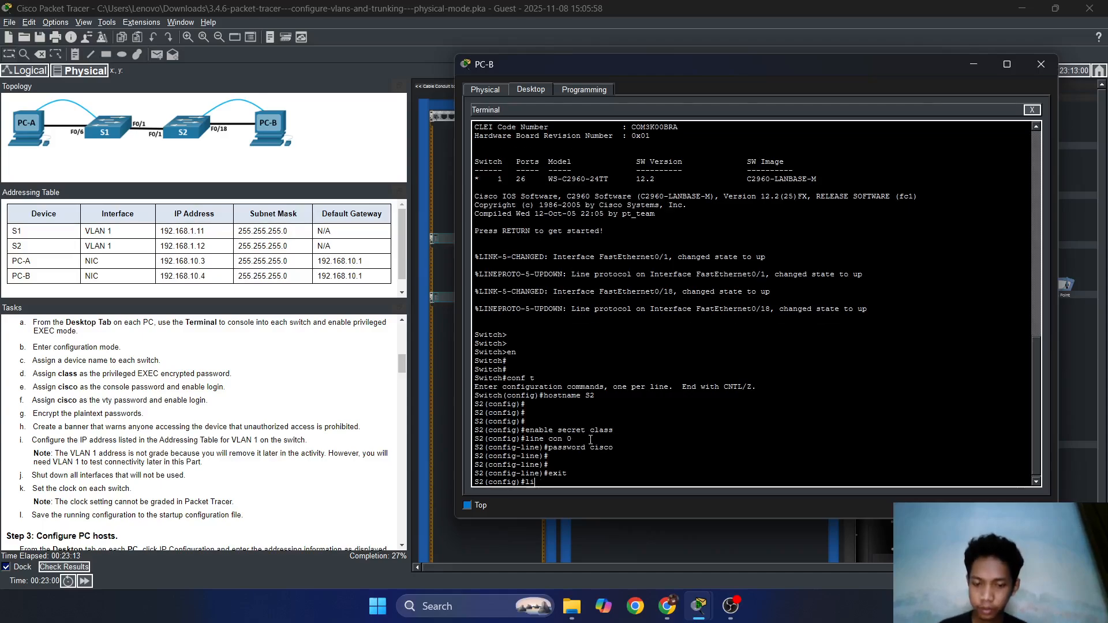
{"action": "type", "text": "ne vy"}
{"action": "type", "text": "ty"}
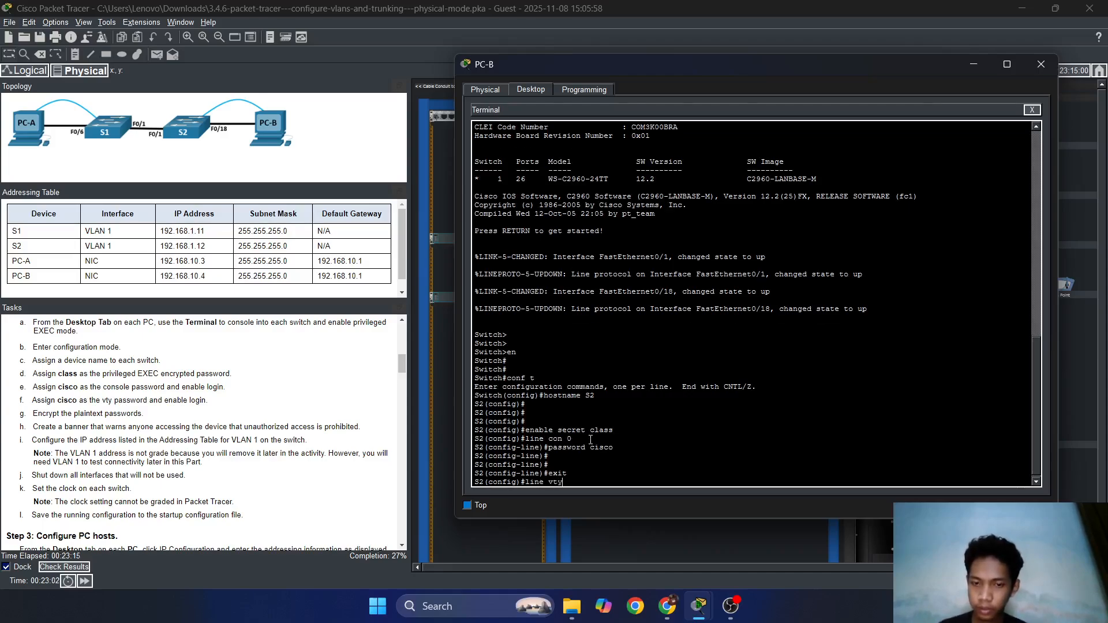
{"action": "type", "text": " 0 4"}
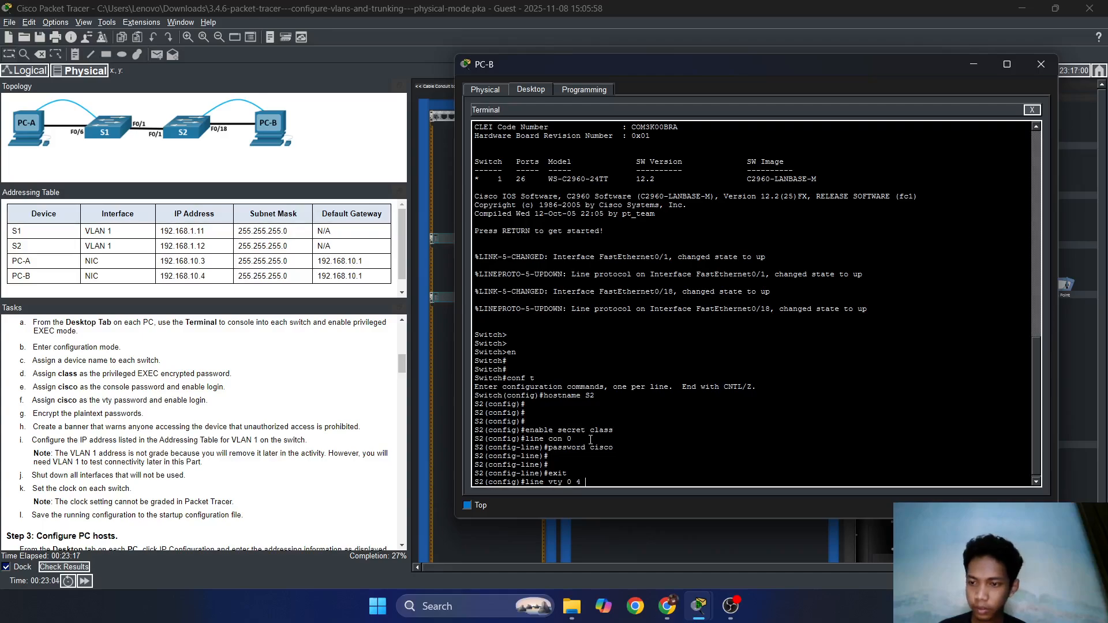
{"action": "key", "text": "Return"}
{"action": "key", "text": "Return"}
{"action": "key", "text": "Return"}
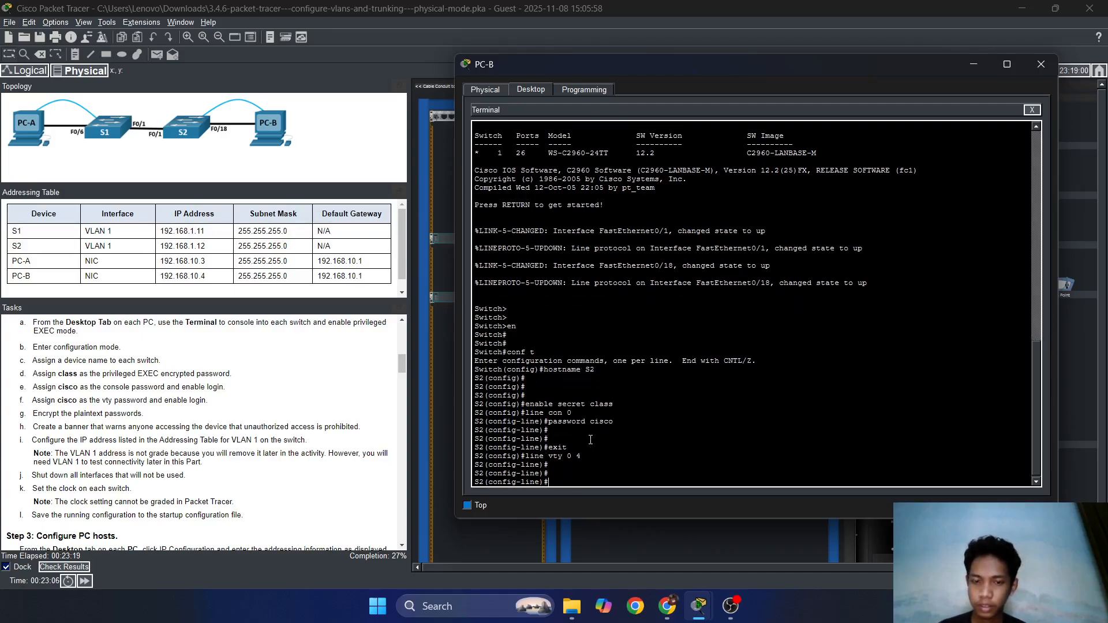
{"action": "type", "text": "password"}
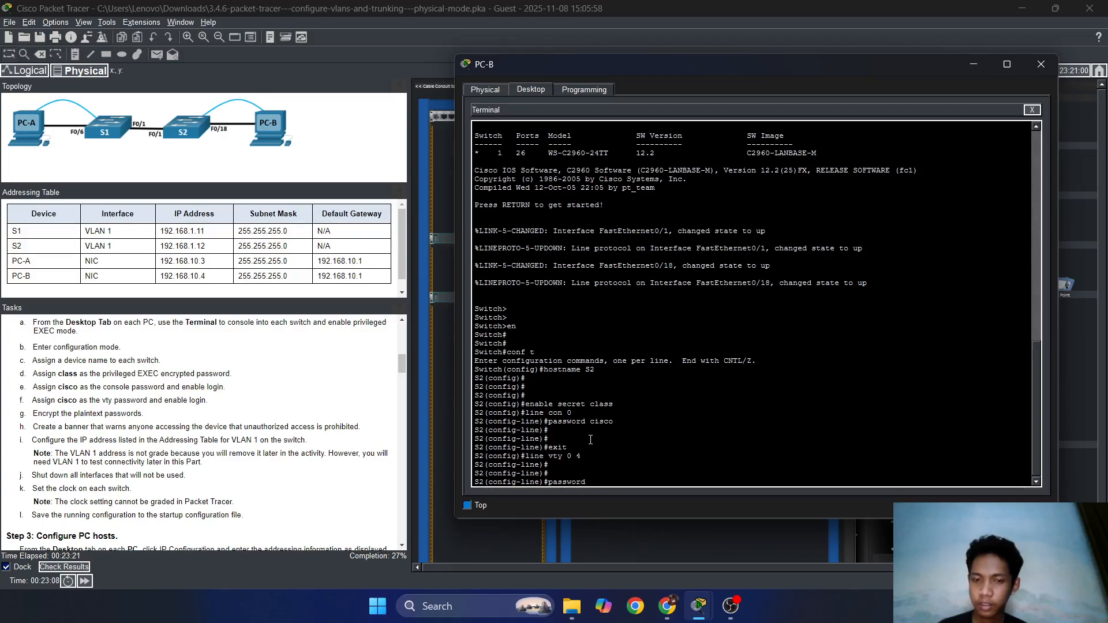
{"action": "type", "text": " cisco"}
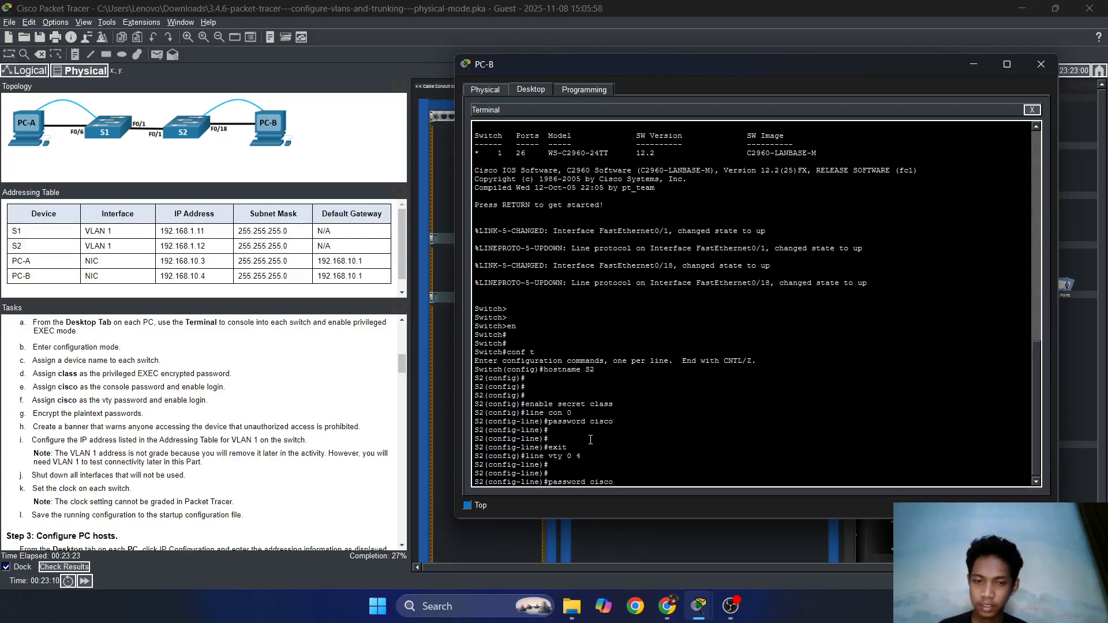
{"action": "key", "text": "Return"}
{"action": "key", "text": "Return"}
{"action": "key", "text": "Return"}
{"action": "type", "text": "exit"}
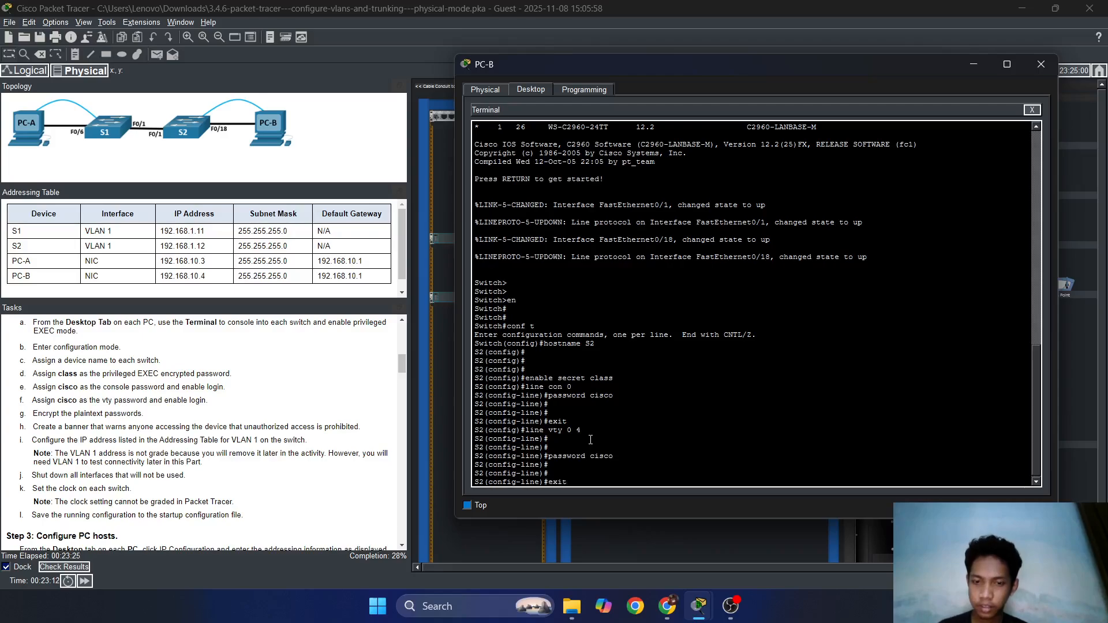
{"action": "key", "text": "Return"}
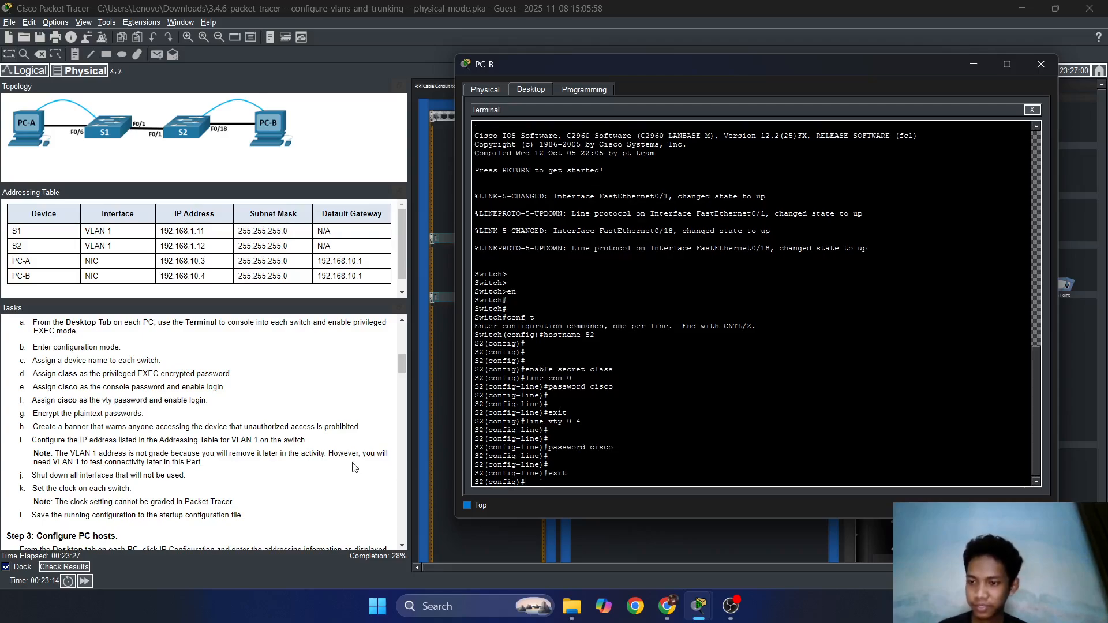
{"action": "type", "text": "s"}
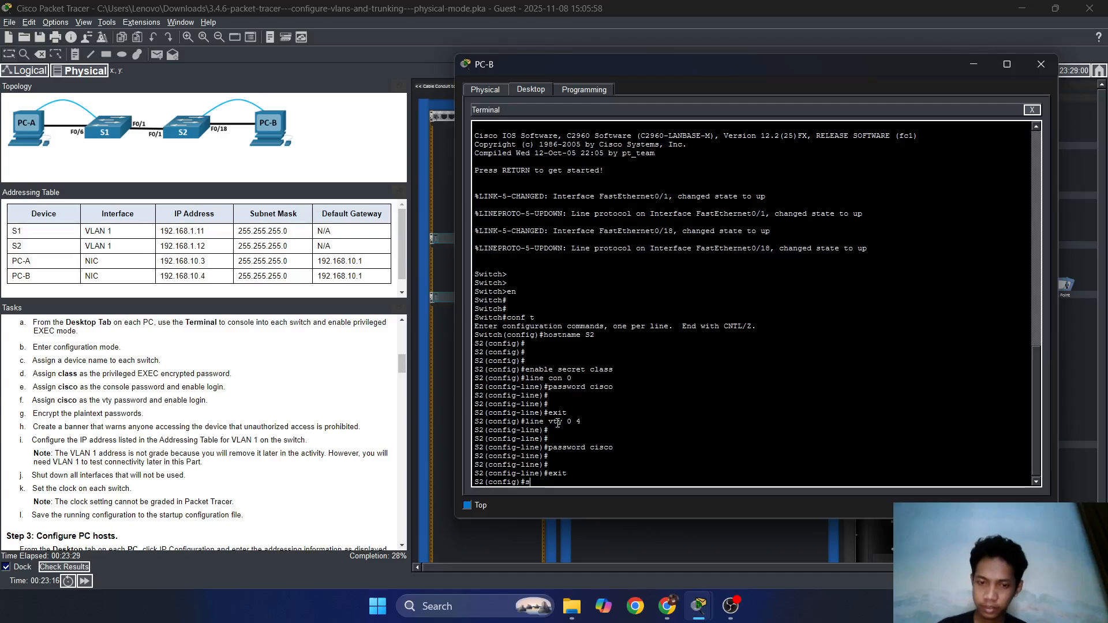
{"action": "type", "text": "s"}
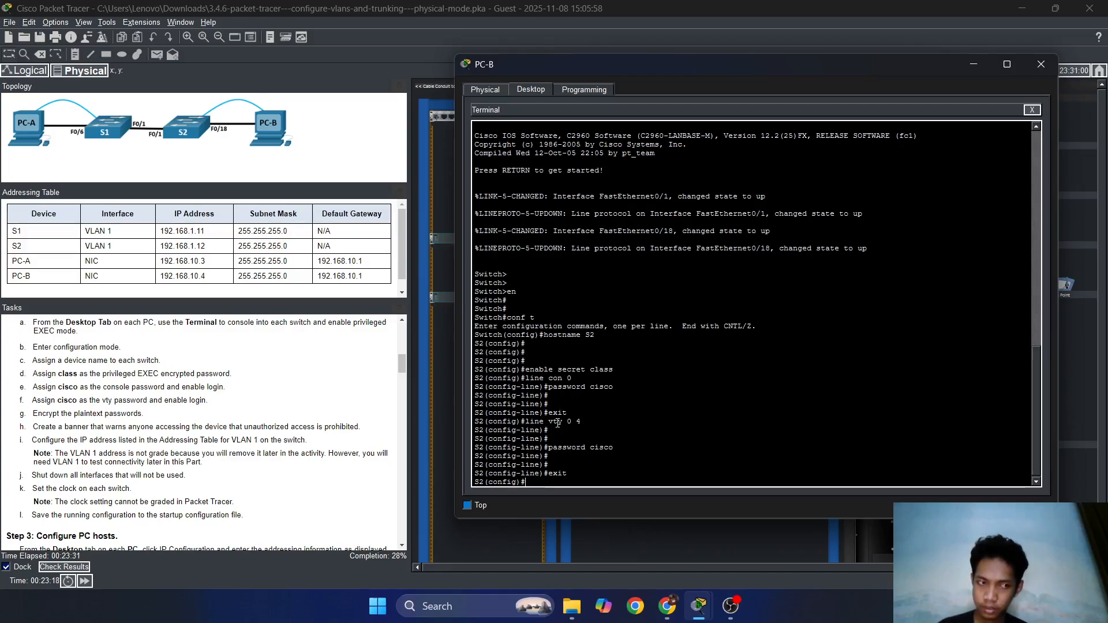
{"action": "type", "text": "r"}
Enable service password-encryption on S2.
{"action": "key", "text": "Tab"}
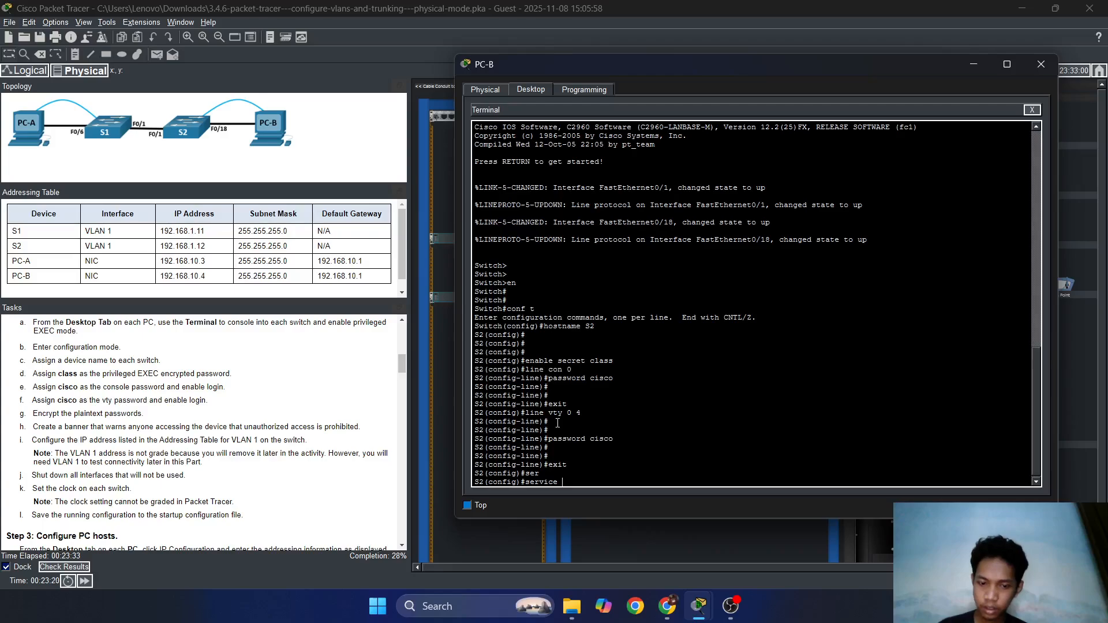
{"action": "type", "text": "pass"}
{"action": "key", "text": "Tab"}
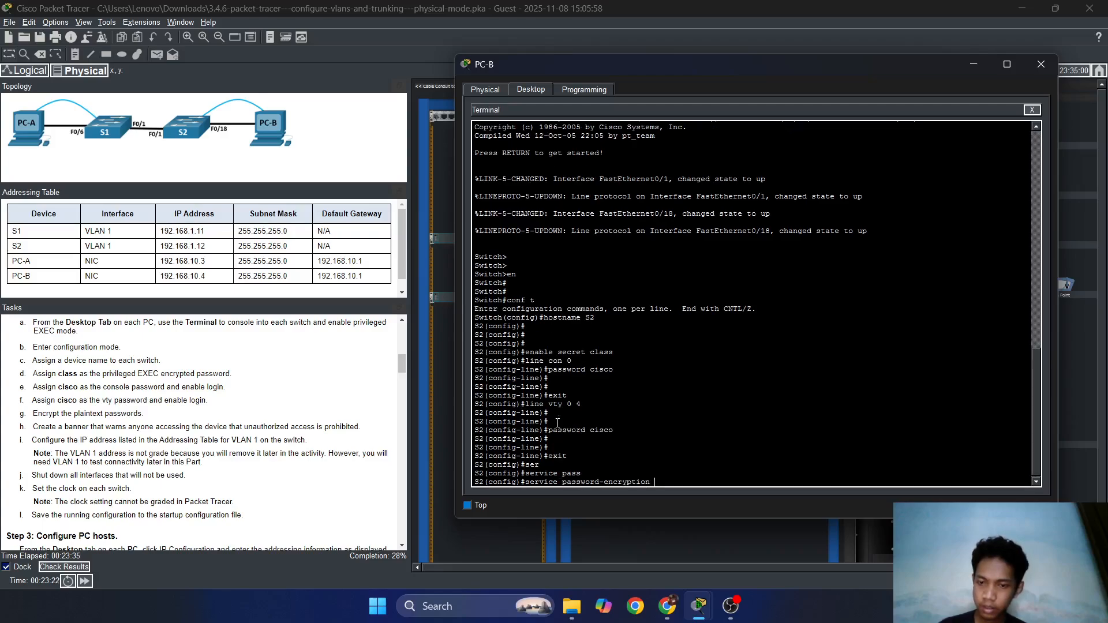
{"action": "key", "text": "Return"}
{"action": "key", "text": "Return"}
{"action": "key", "text": "Return"}
{"action": "key", "text": "Return"}
{"action": "key", "text": "Return"}
{"action": "key", "text": "Return"}
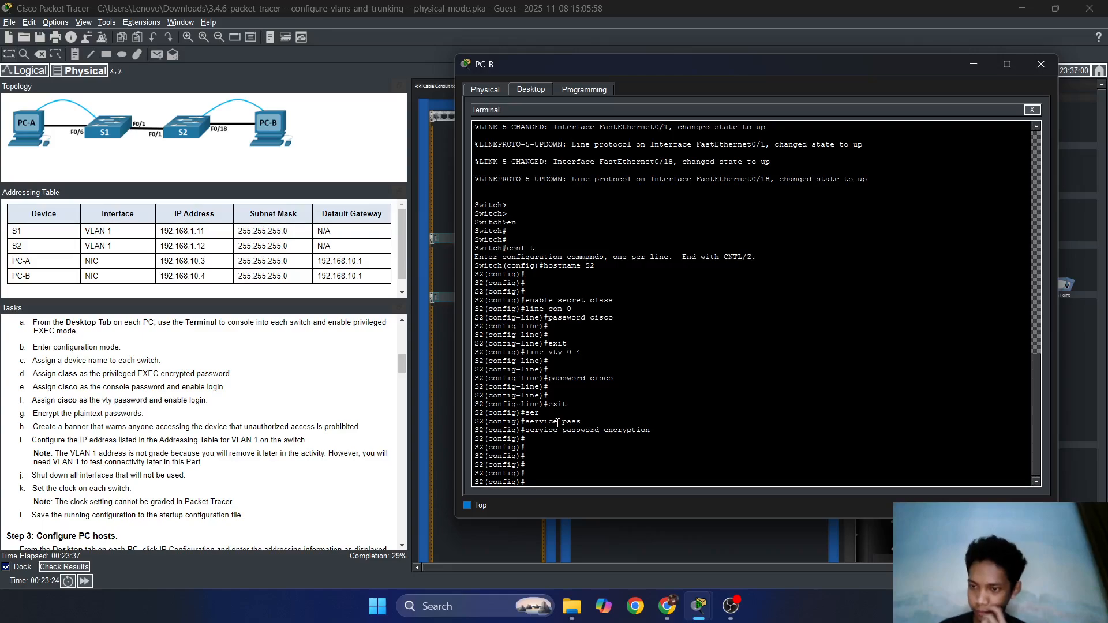
Configure the MOTD banner on S2 as "banner".
{"action": "type", "text": "ban"}
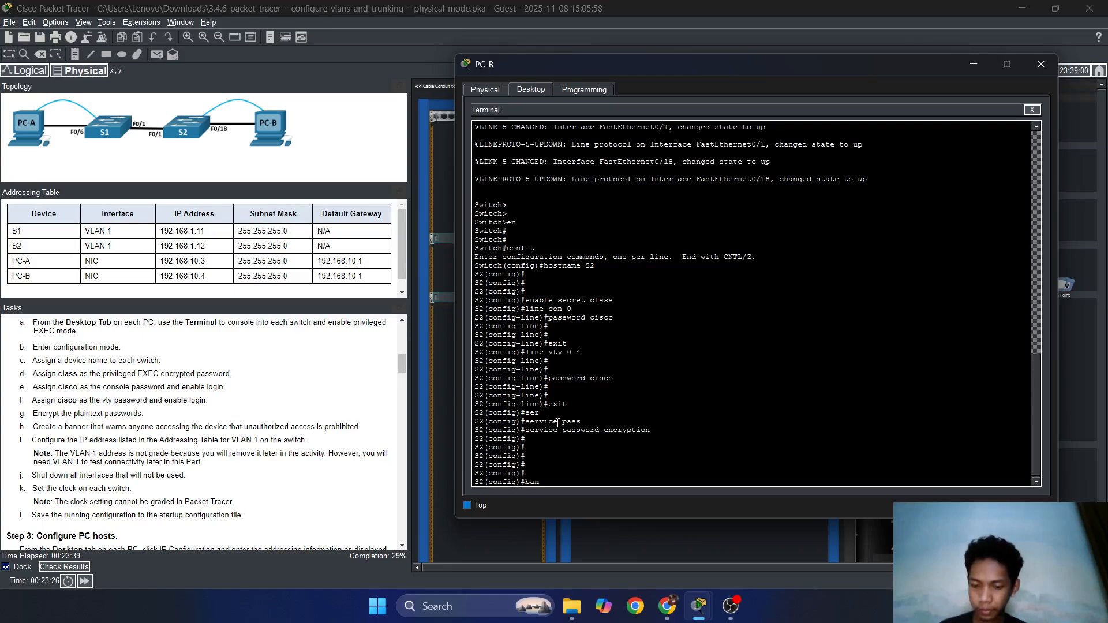
{"action": "type", "text": "ner motd"}
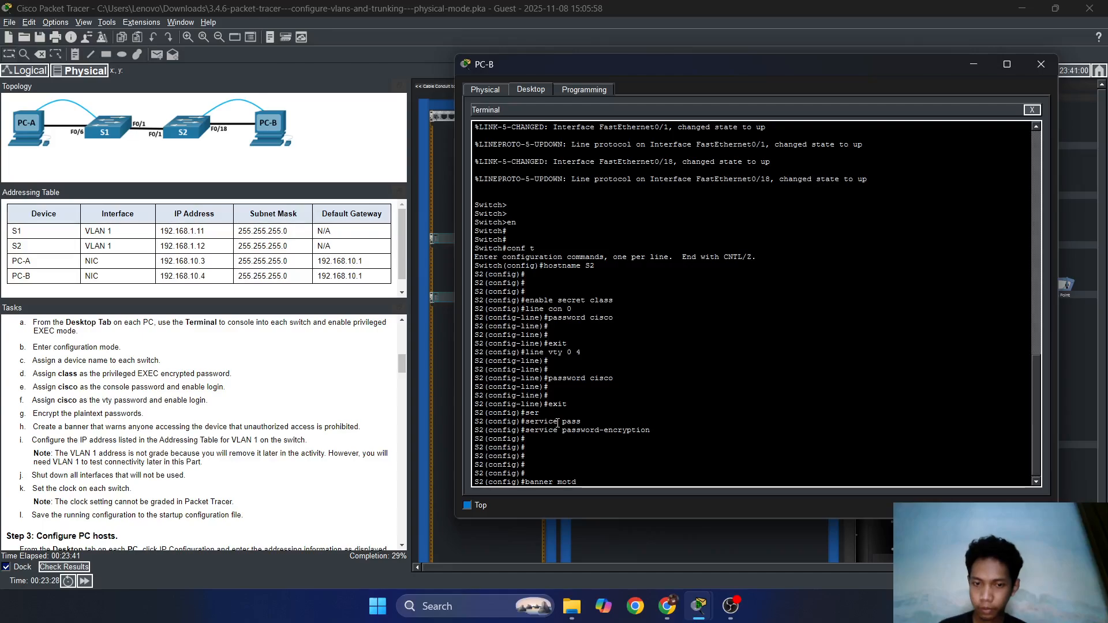
{"action": "type", "text": " pass"}
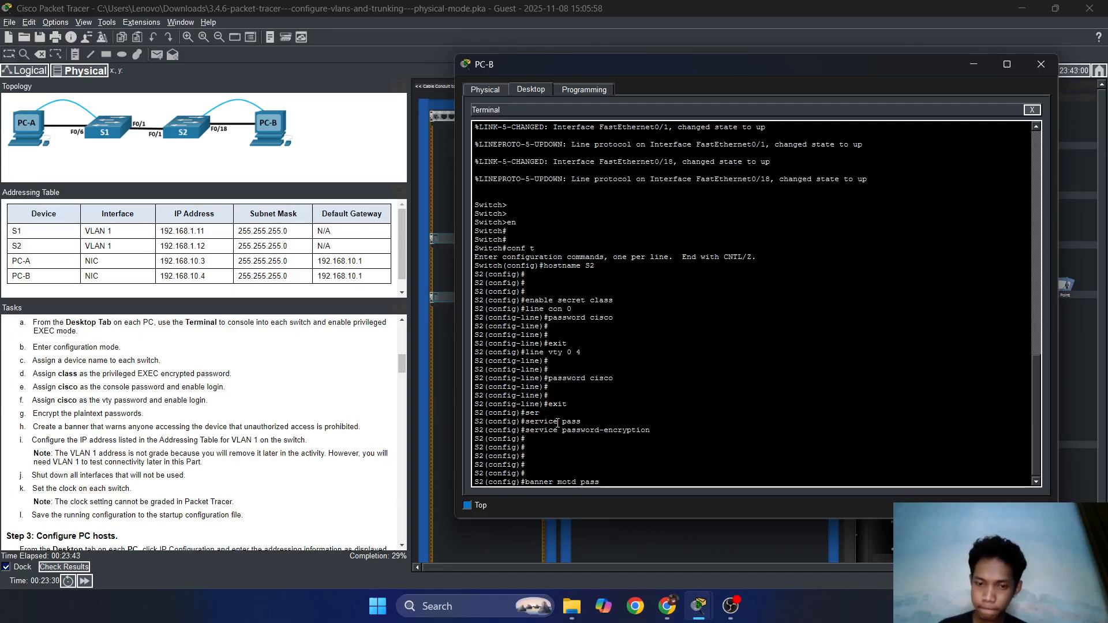
{"action": "type", "text": "w"}
{"action": "key", "text": "BackSpace"}
{"action": "key", "text": "BackSpace"}
{"action": "key", "text": "BackSpace"}
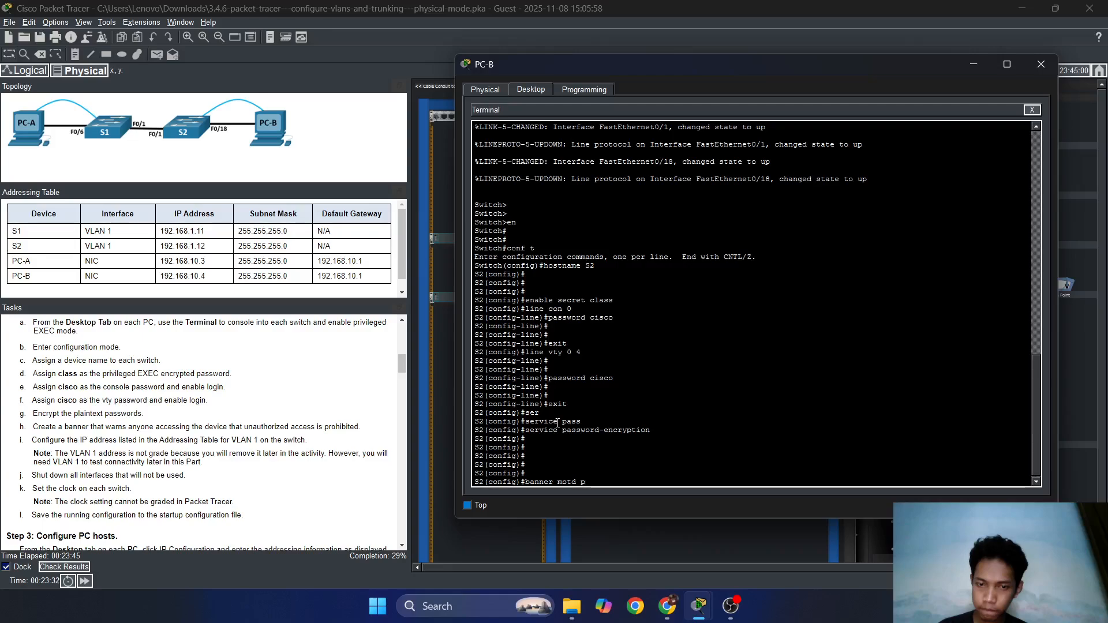
{"action": "type", "text": "ssword"}
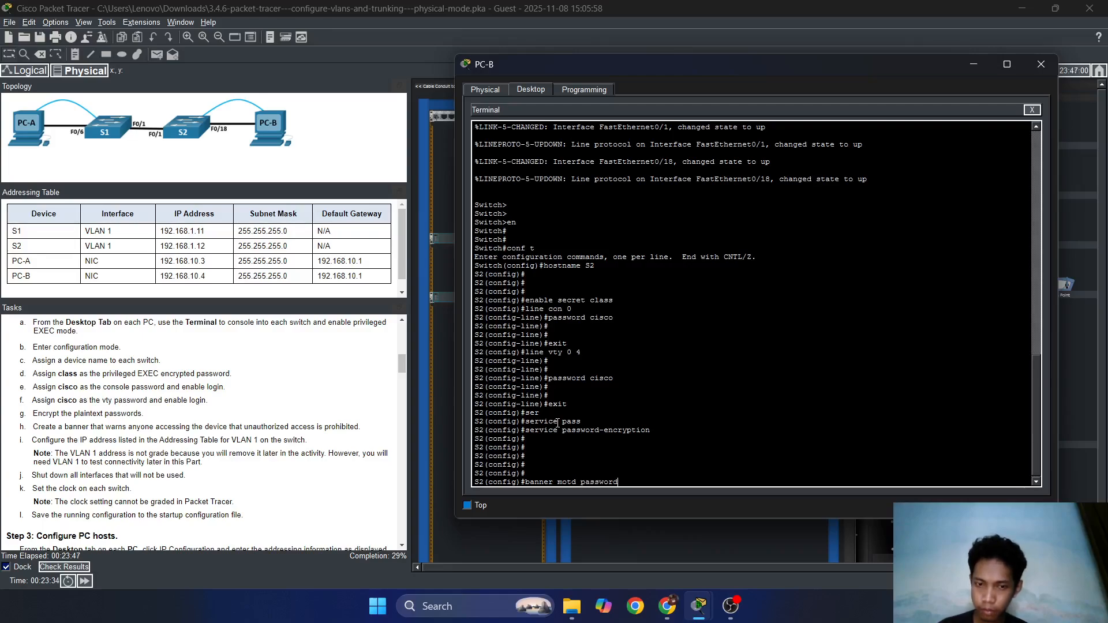
{"action": "key", "text": "BackSpace"}
{"action": "key", "text": "BackSpace"}
{"action": "key", "text": "BackSpace"}
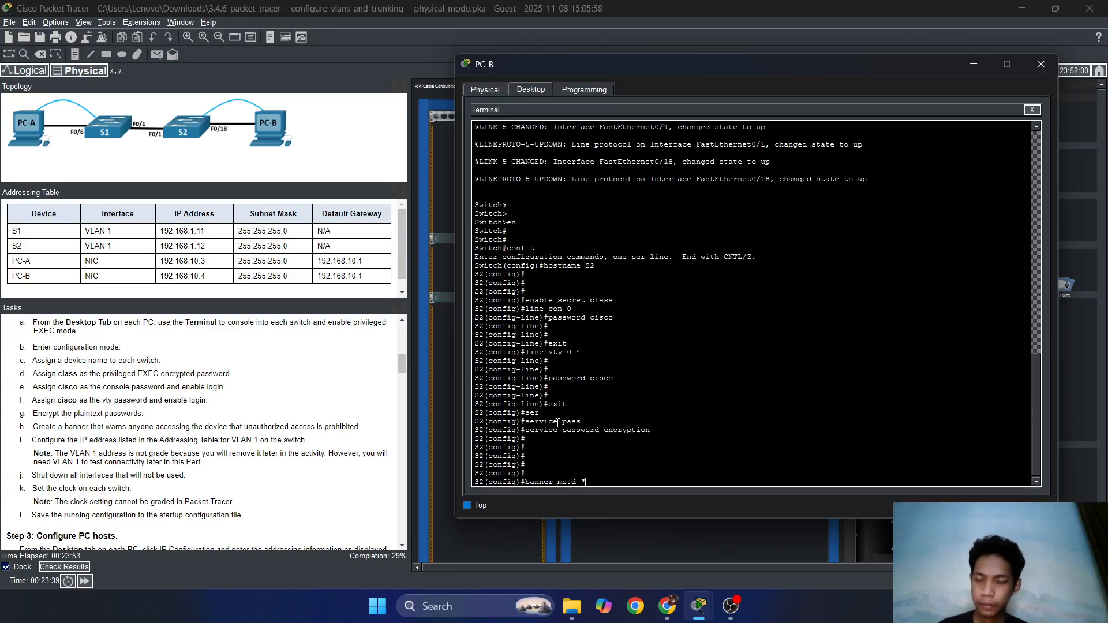
{"action": "type", "text": "\"banner"}
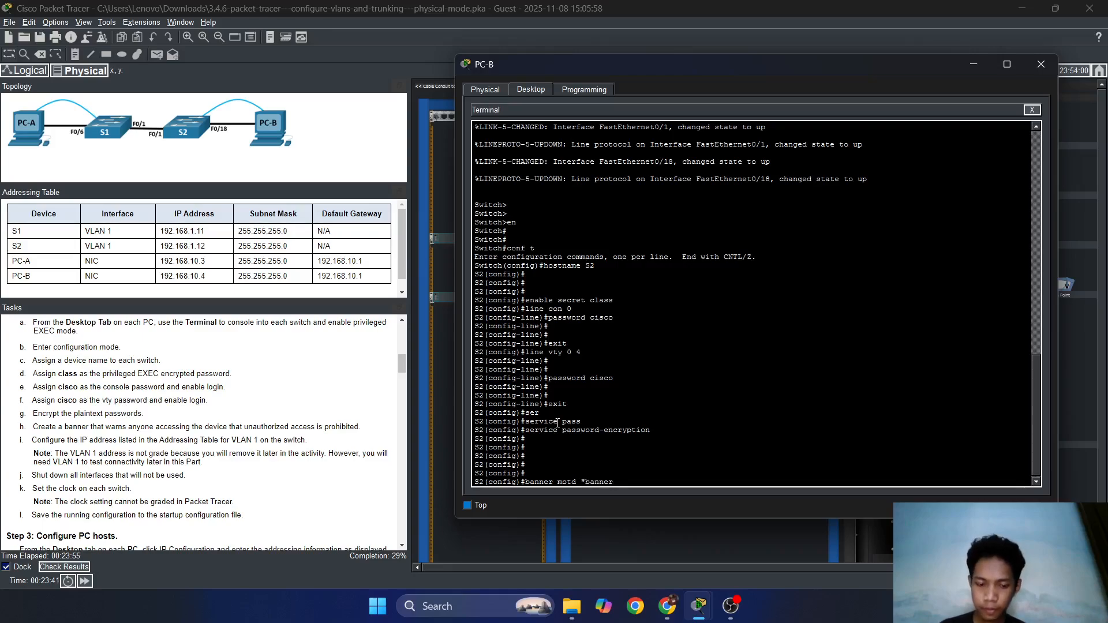
{"action": "type", "text": "\""}
{"action": "key", "text": "Return"}
{"action": "key", "text": "Return"}
{"action": "key", "text": "Return"}
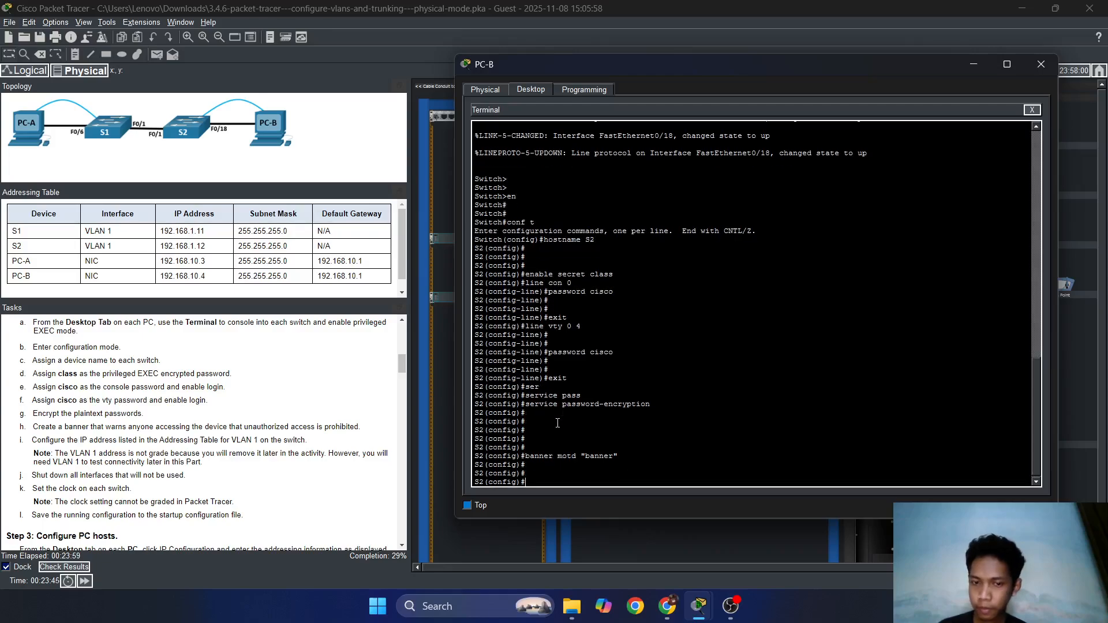
Review the Assessment Items scored 23/77 (29%), then close Activity Results.
{"action": "left_click", "coordinate": [65, 567]}
{"action": "left_click", "coordinate": [99, 90]}
{"action": "scroll", "coordinate": [240, 396], "scroll_direction": "down", "scroll_amount": 5}
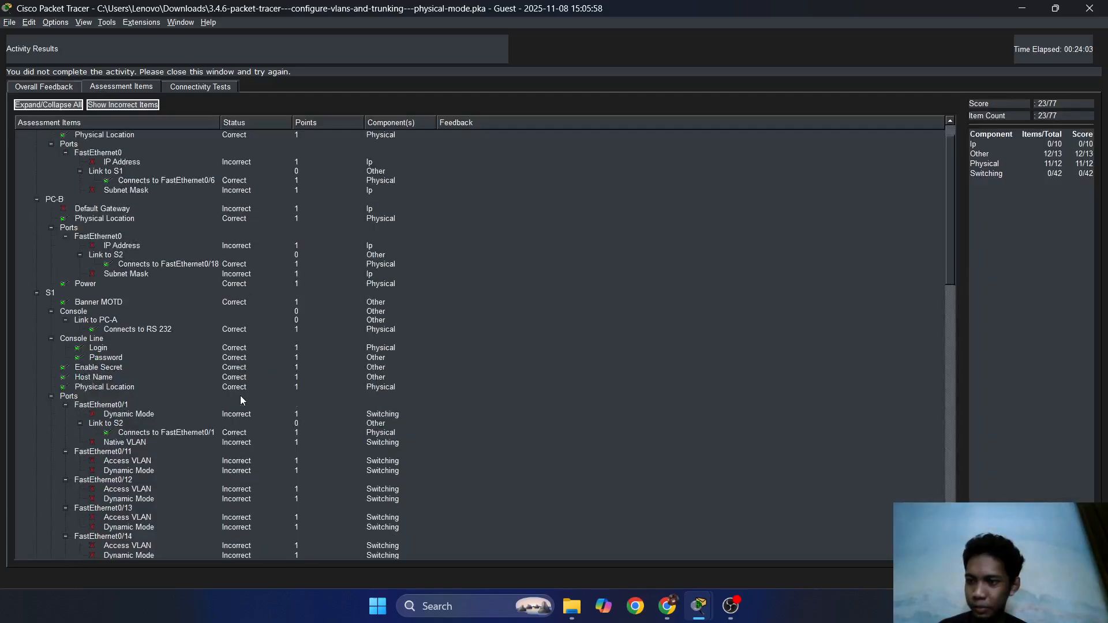
{"action": "scroll", "coordinate": [109, 277], "scroll_direction": "down", "scroll_amount": 15}
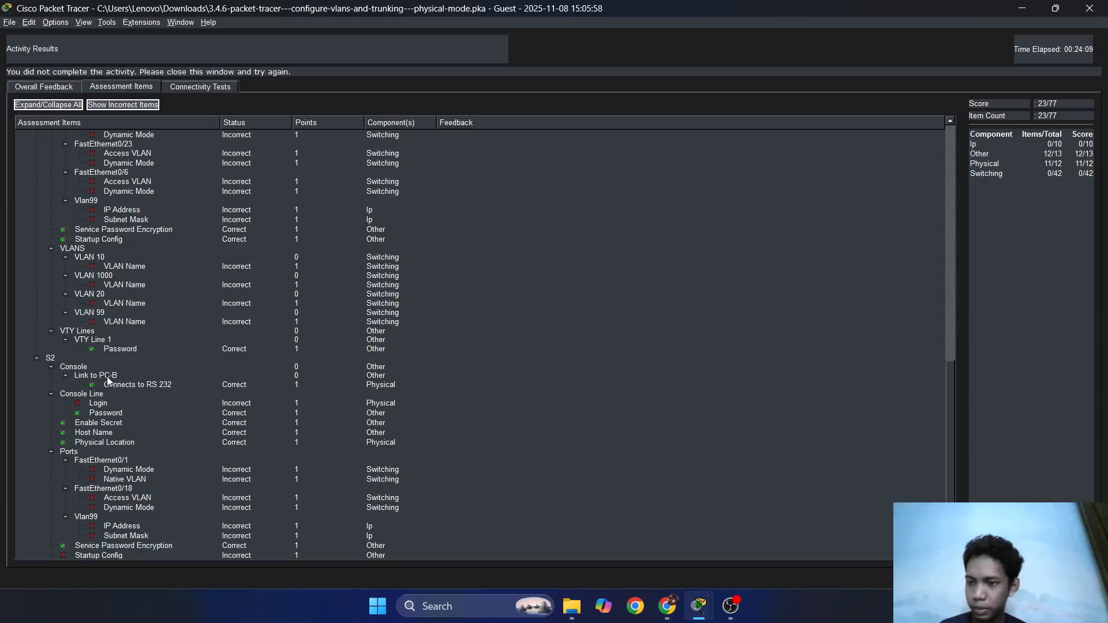
{"action": "scroll", "coordinate": [104, 379], "scroll_direction": "down", "scroll_amount": 4}
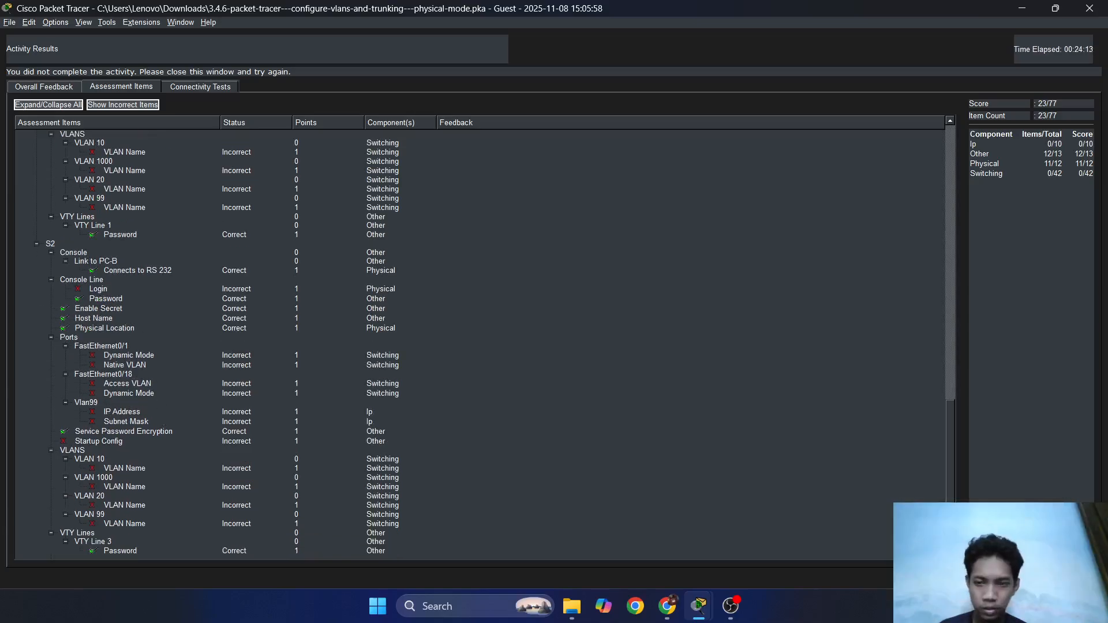
{"action": "left_click", "coordinate": [1077, 578]}
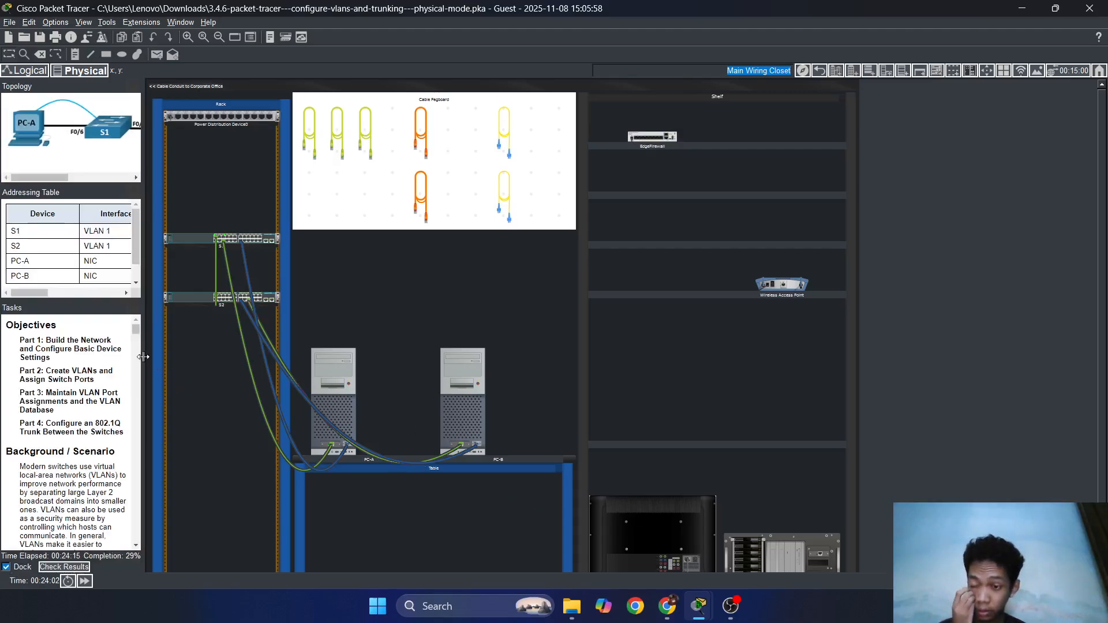
Widen the instructions panel and bring PC-B's S2 console back to the front.
{"action": "left_click_drag", "start_coordinate": [144, 357], "coordinate": [366, 358]}
{"action": "scroll", "coordinate": [231, 420], "scroll_direction": "down", "scroll_amount": 8}
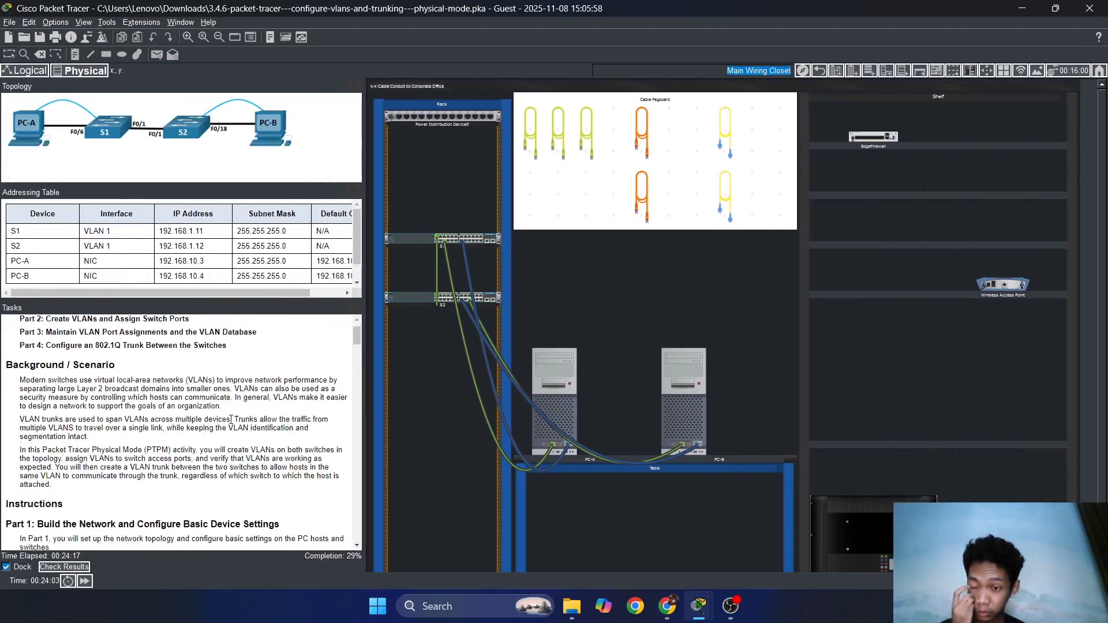
{"action": "scroll", "coordinate": [231, 419], "scroll_direction": "down", "scroll_amount": 4}
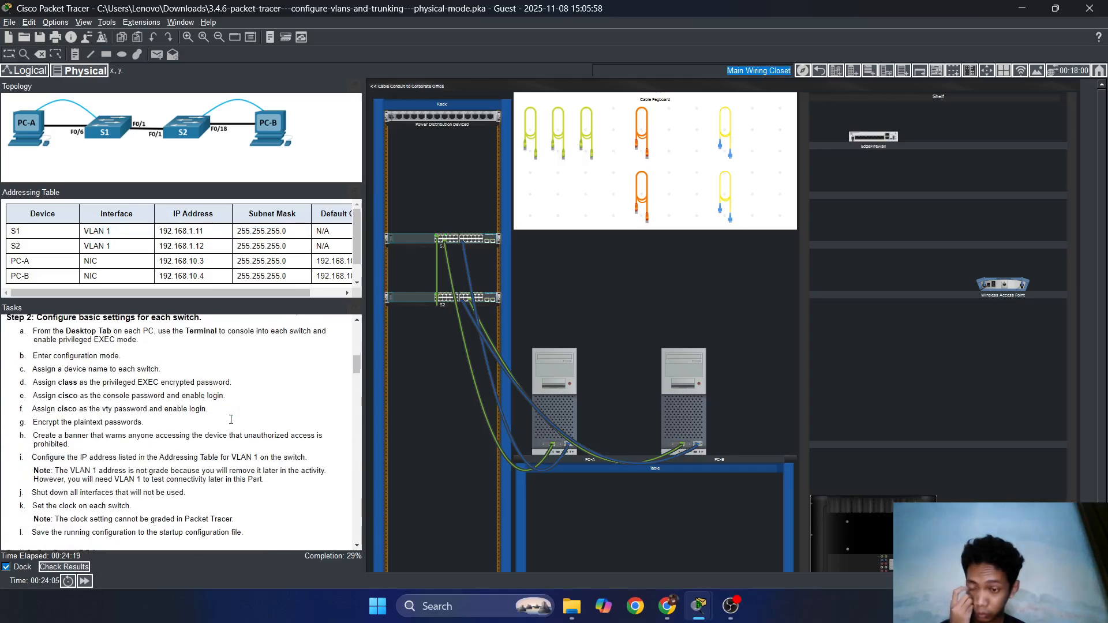
{"action": "left_click", "coordinate": [683, 386]}
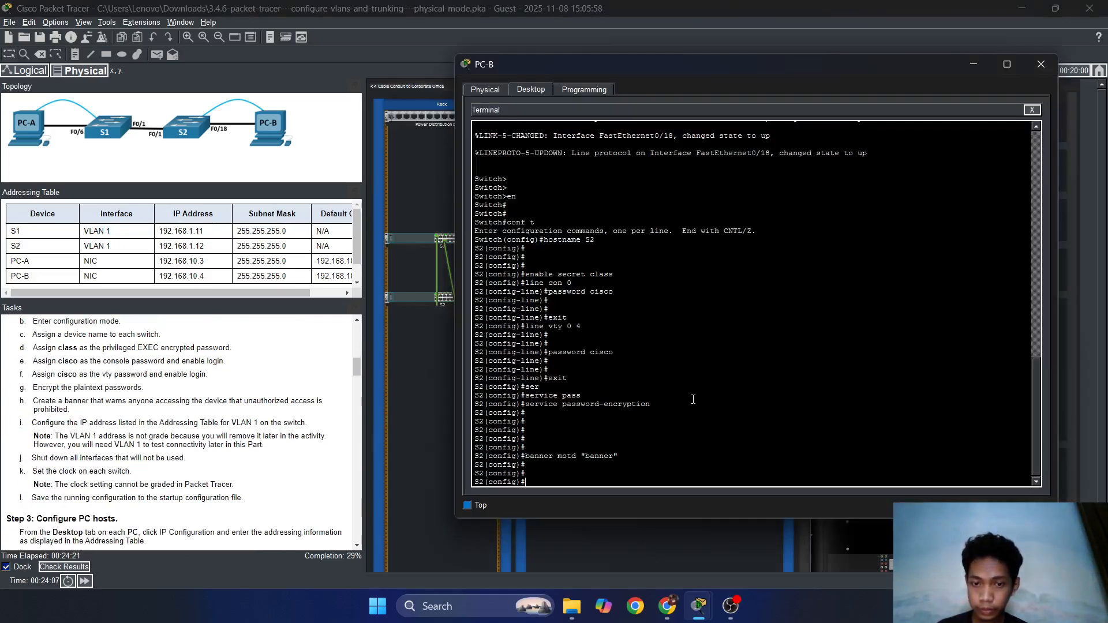
{"action": "left_click", "coordinate": [696, 402]}
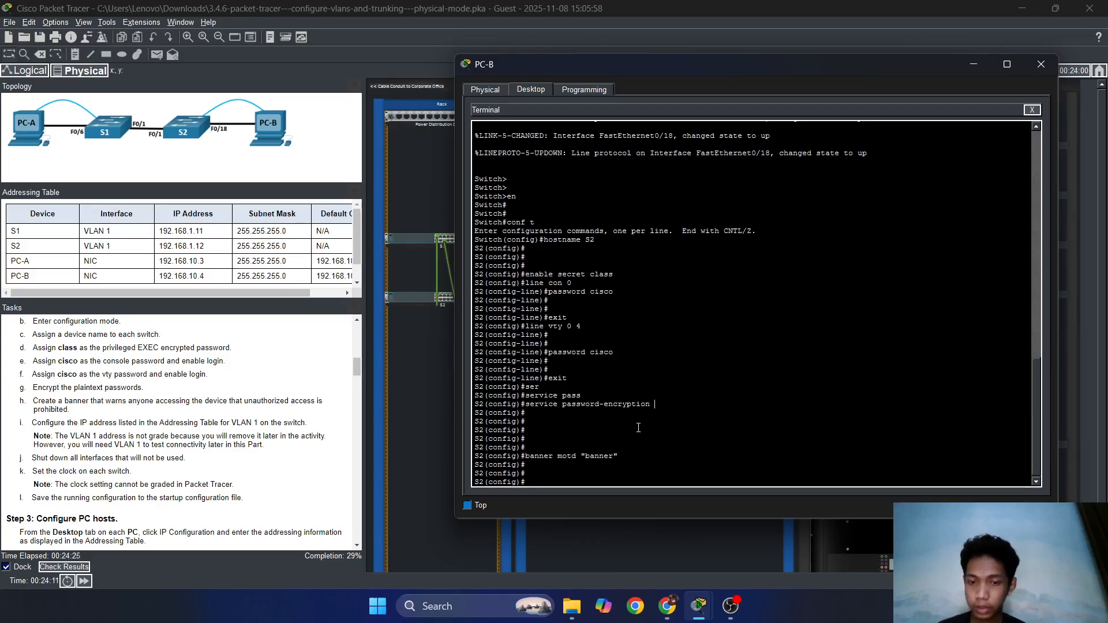
{"action": "key", "text": "Return"}
{"action": "key", "text": "Return"}
{"action": "key", "text": "Return"}
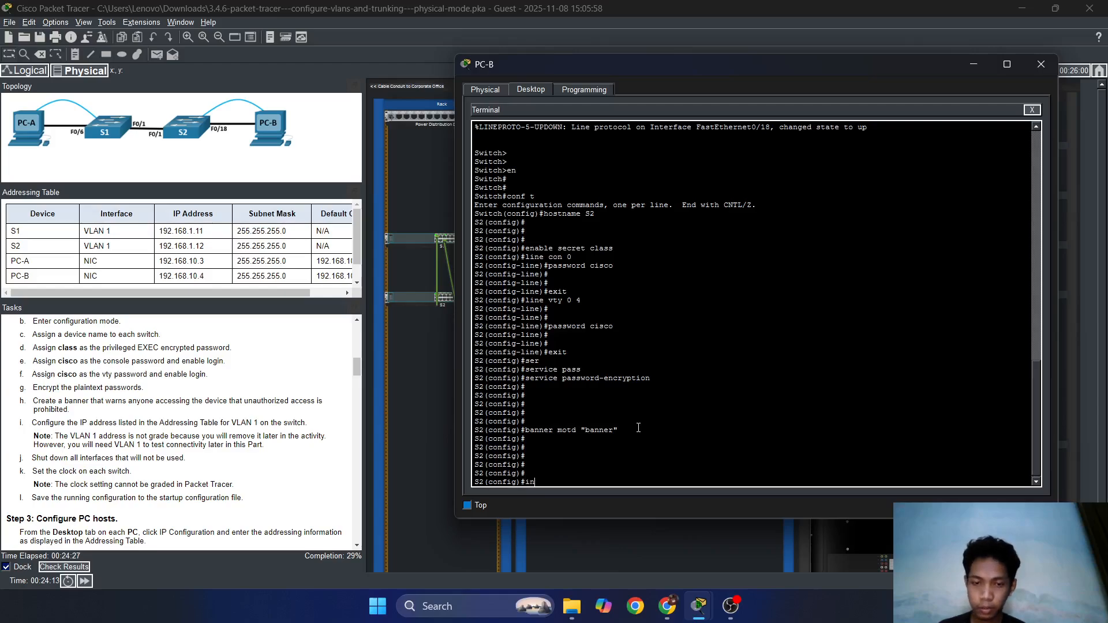
Address interface vlan 1 as 192.168.1.12 255.255.255.0 and exit.
{"action": "type", "text": "interfa"}
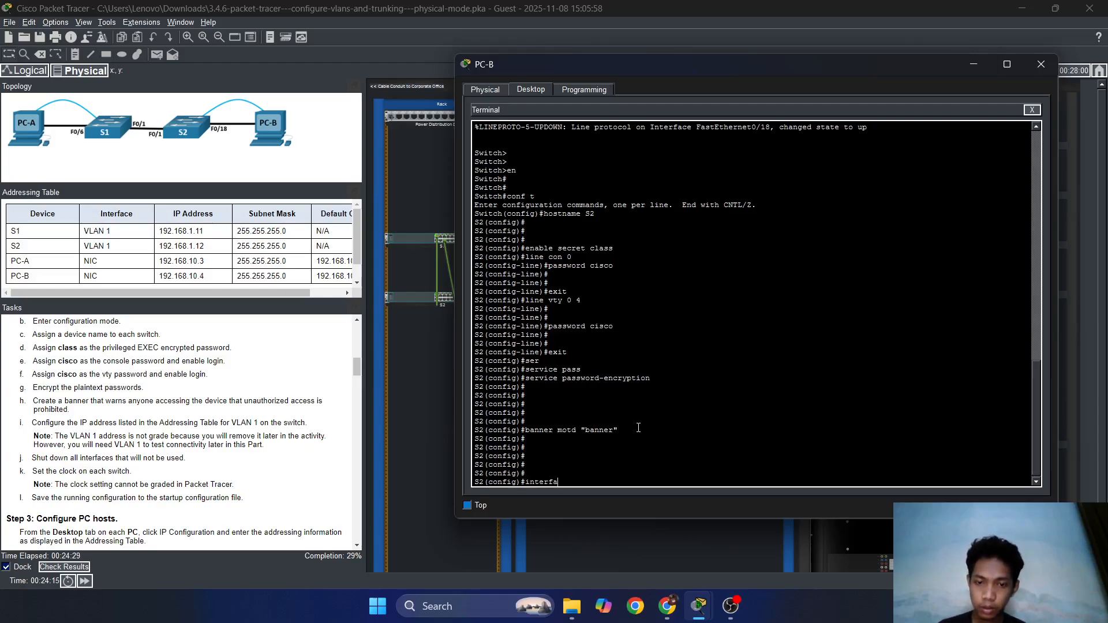
{"action": "key", "text": "Tab"}
{"action": "type", "text": "vlan"}
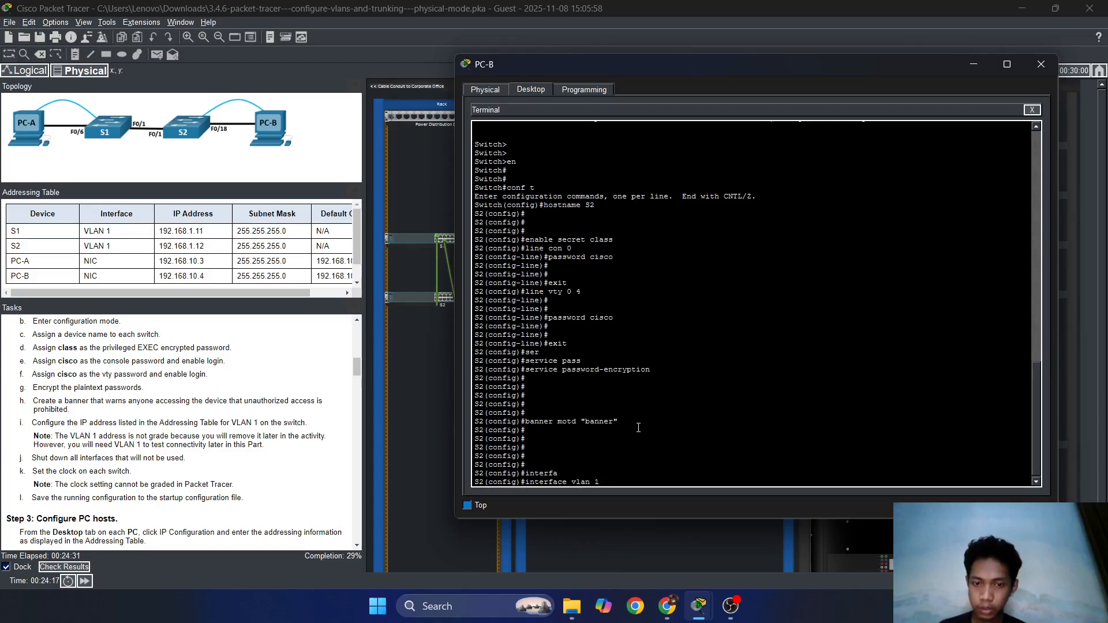
{"action": "key", "text": "Return"}
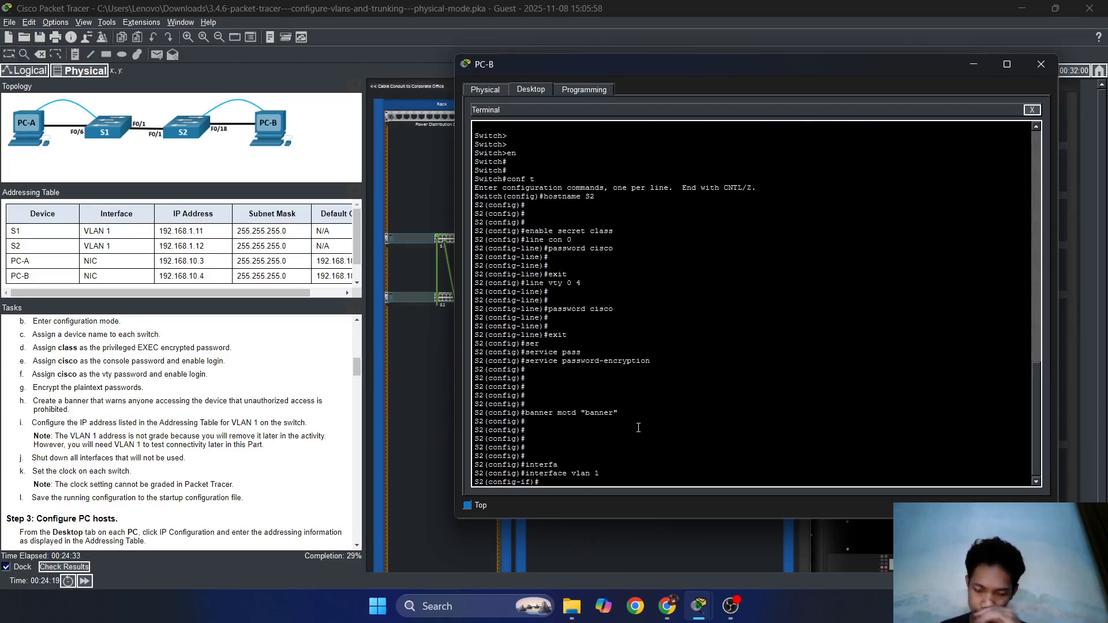
{"action": "type", "text": "ip add"}
{"action": "key", "text": "Tab"}
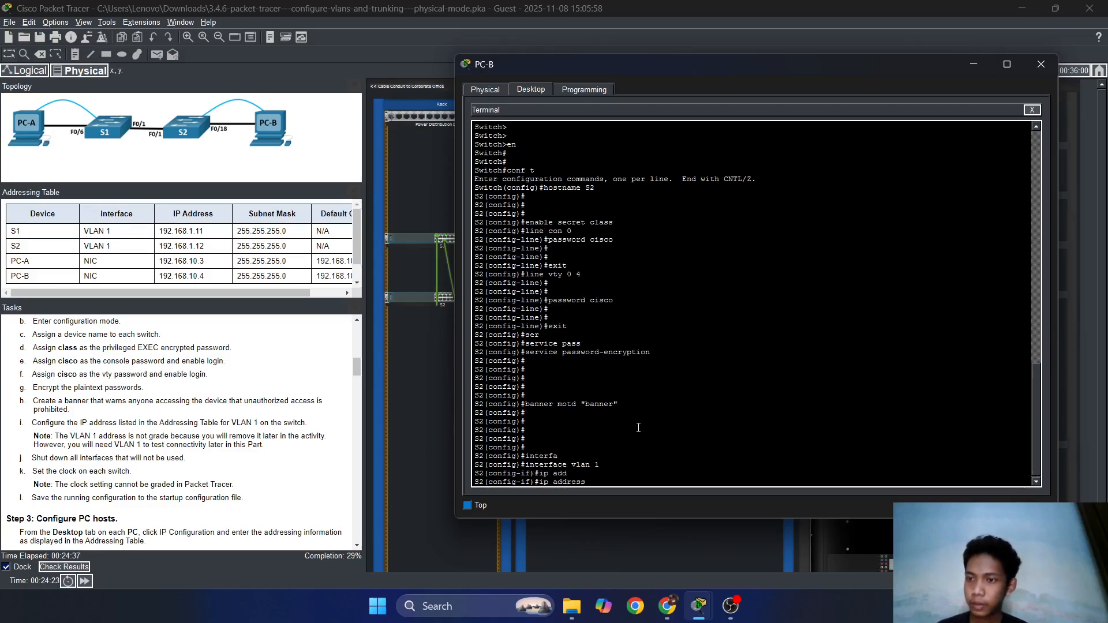
{"action": "type", "text": "192.16"}
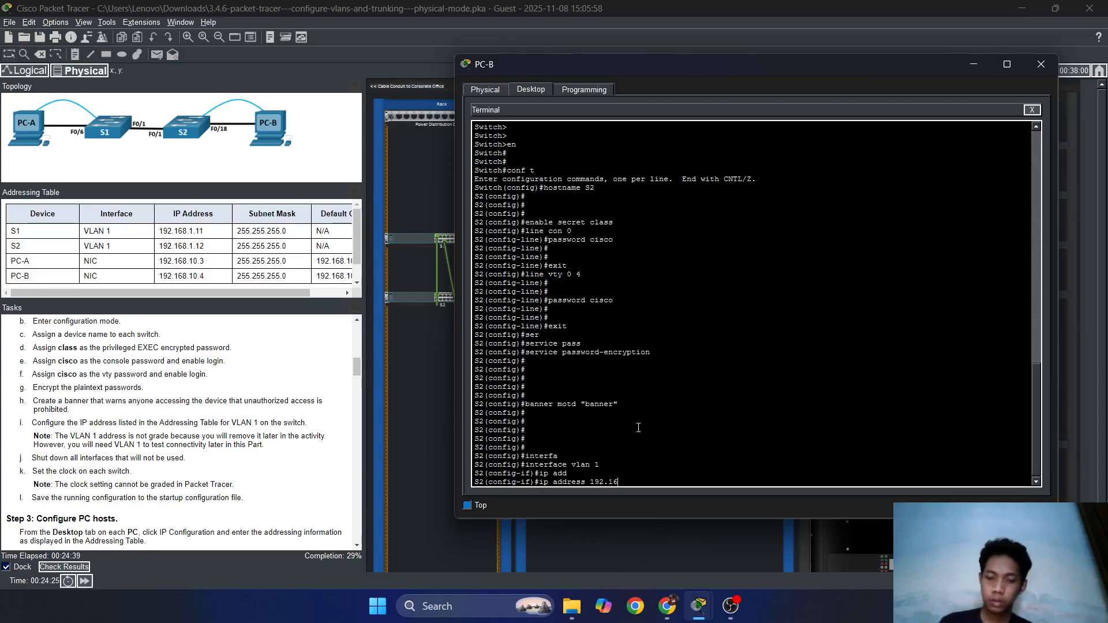
{"action": "type", "text": "8.1."}
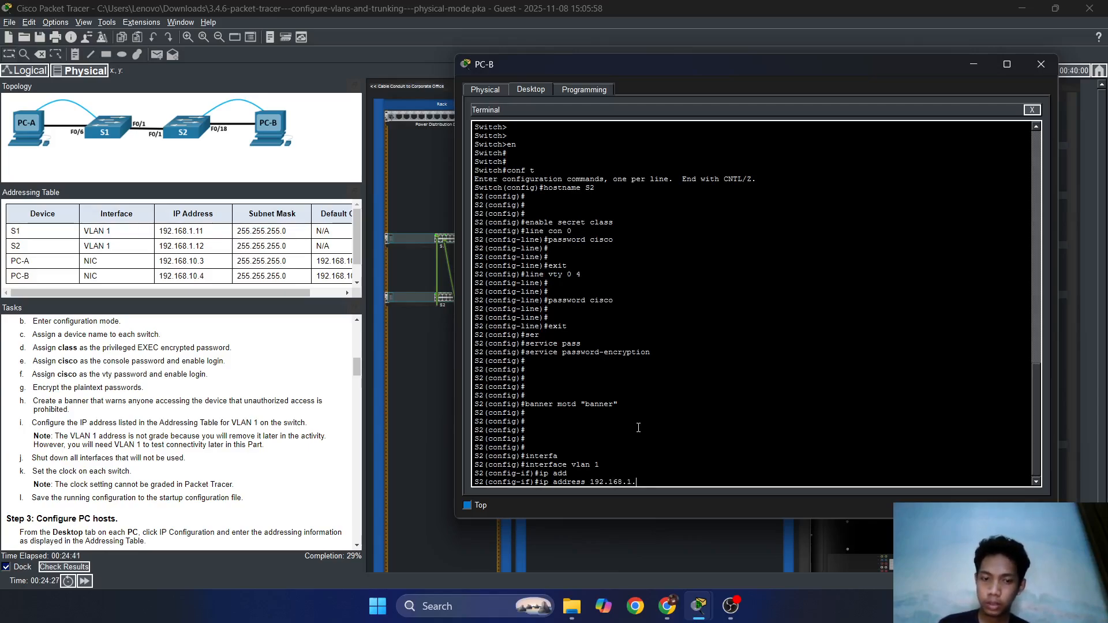
{"action": "type", "text": "12 2"}
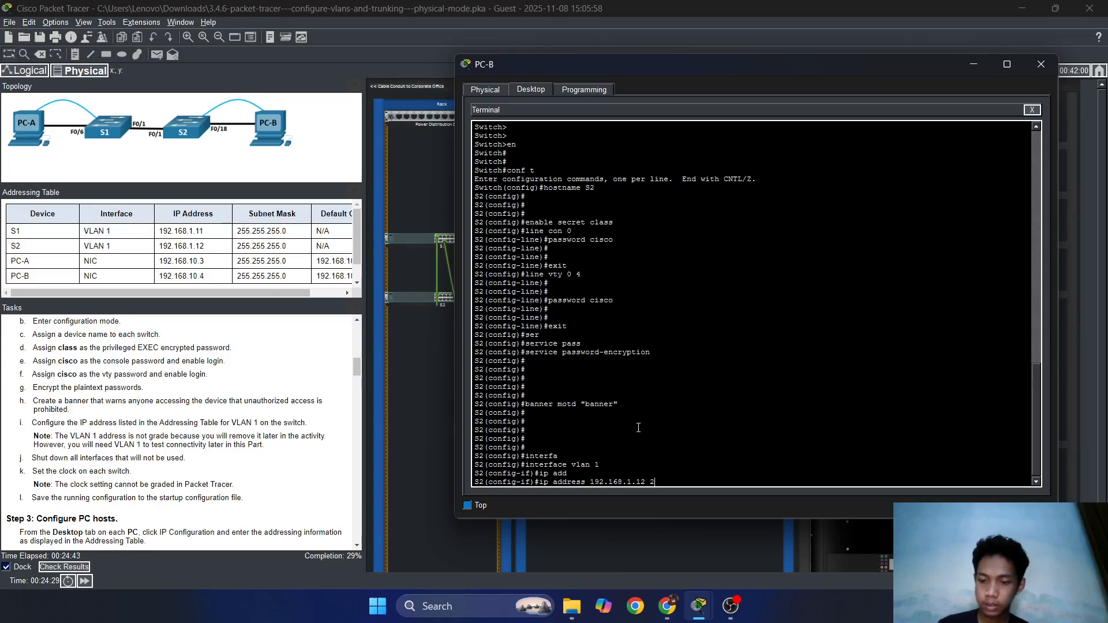
{"action": "type", "text": "55.255.255.0"}
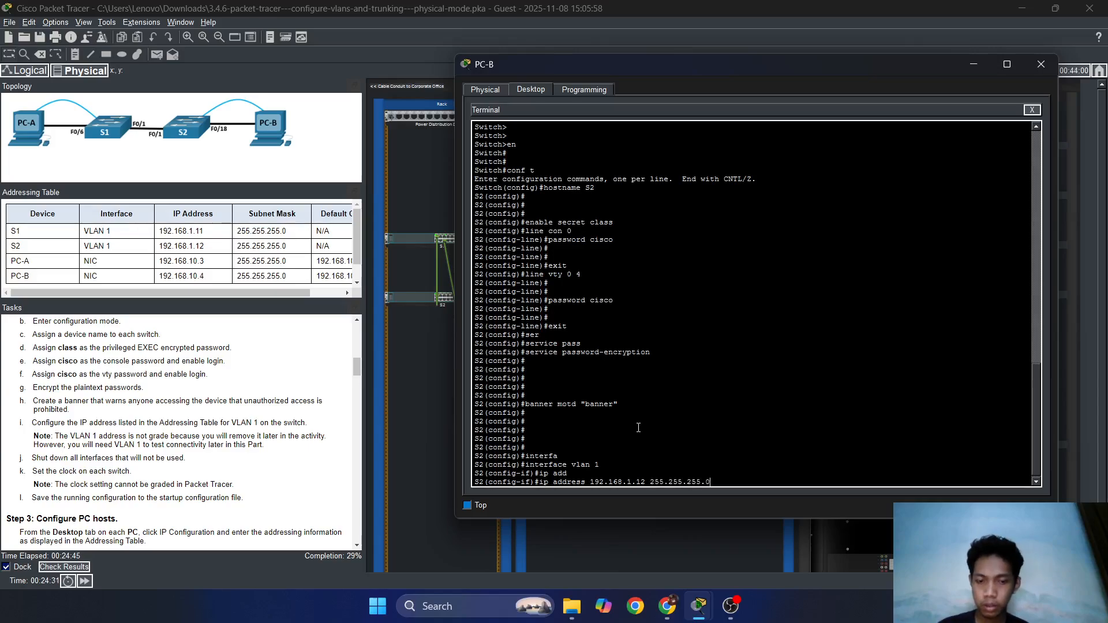
{"action": "key", "text": "Return"}
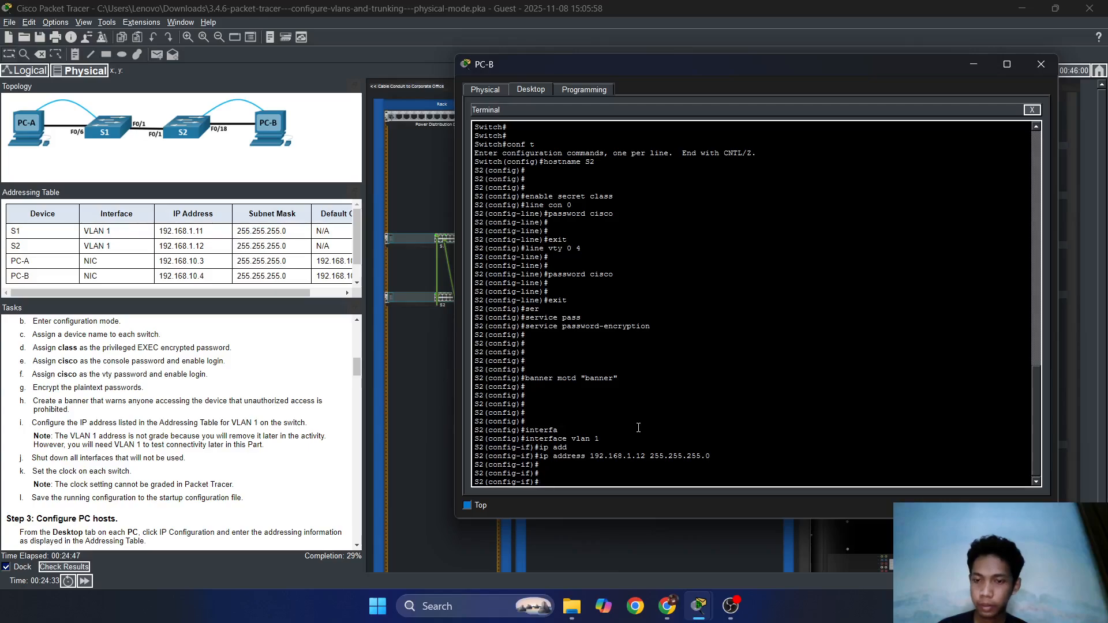
{"action": "type", "text": "exit"}
{"action": "key", "text": "Return"}
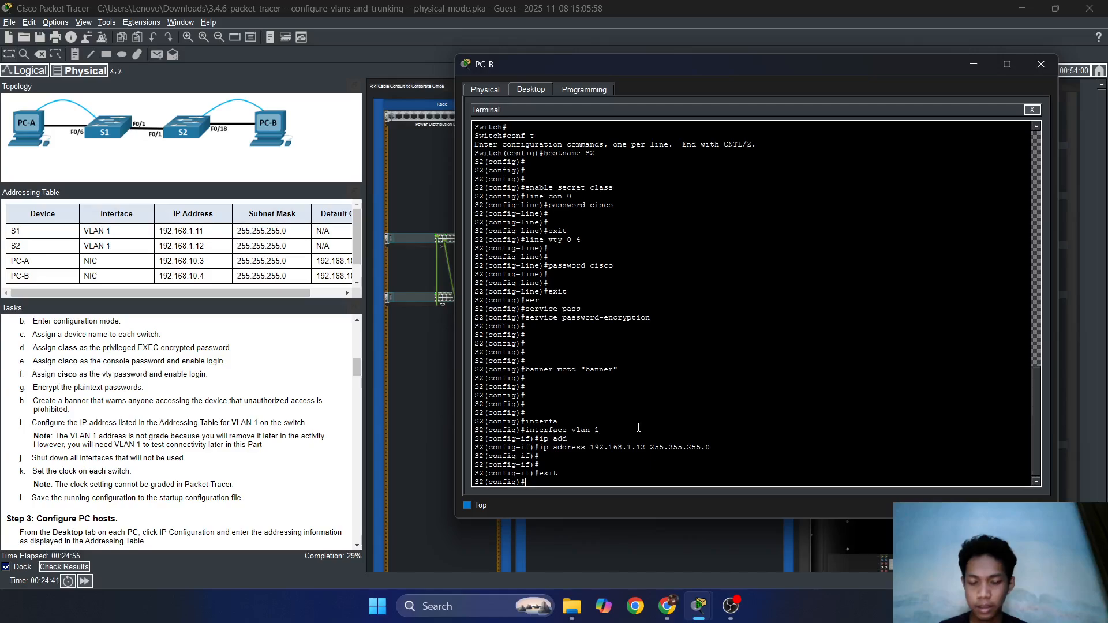
Select S2's interface range fa0/2-17, fa0/19-24.
{"action": "type", "text": "inter"}
{"action": "key", "text": "Tab"}
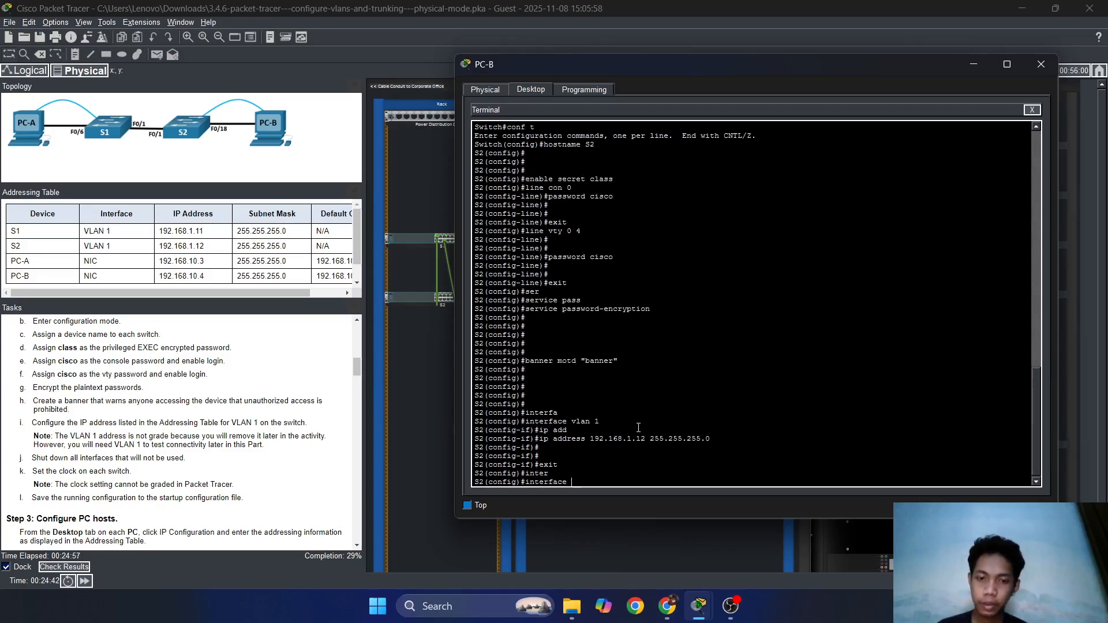
{"action": "type", "text": "range"}
{"action": "key", "text": "Tab"}
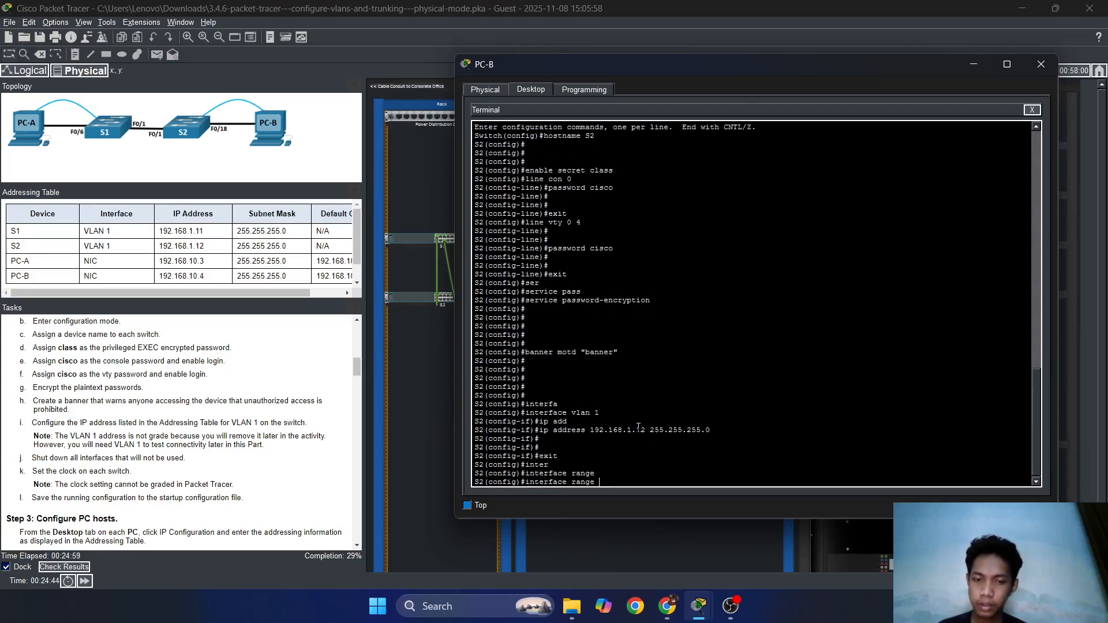
{"action": "type", "text": "fas"}
{"action": "key", "text": "Tab"}
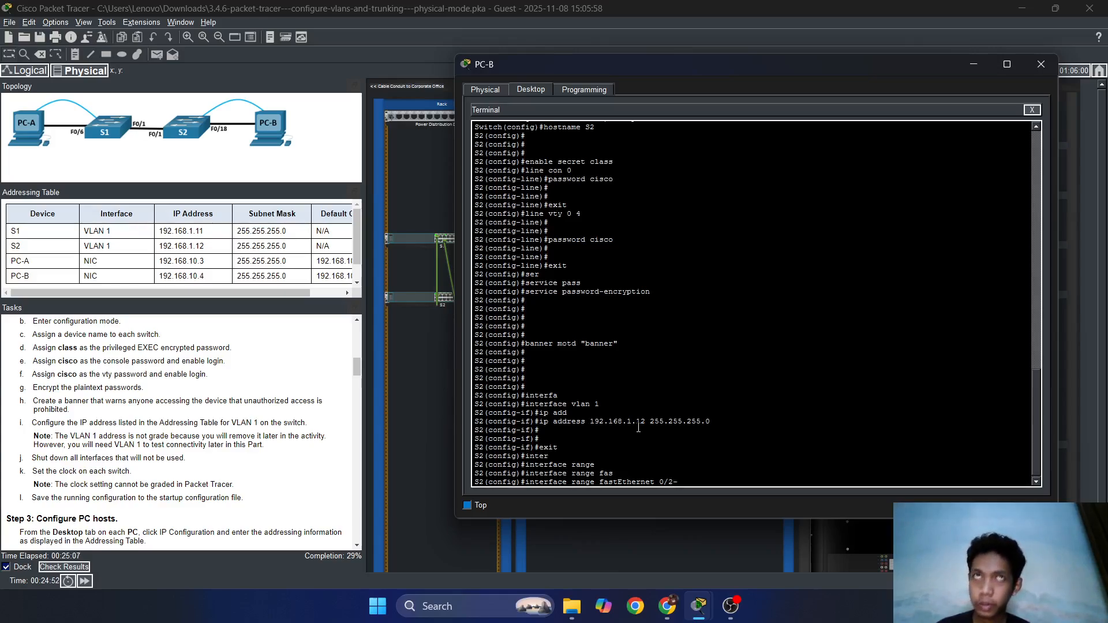
{"action": "type", "text": "0/2-17"}
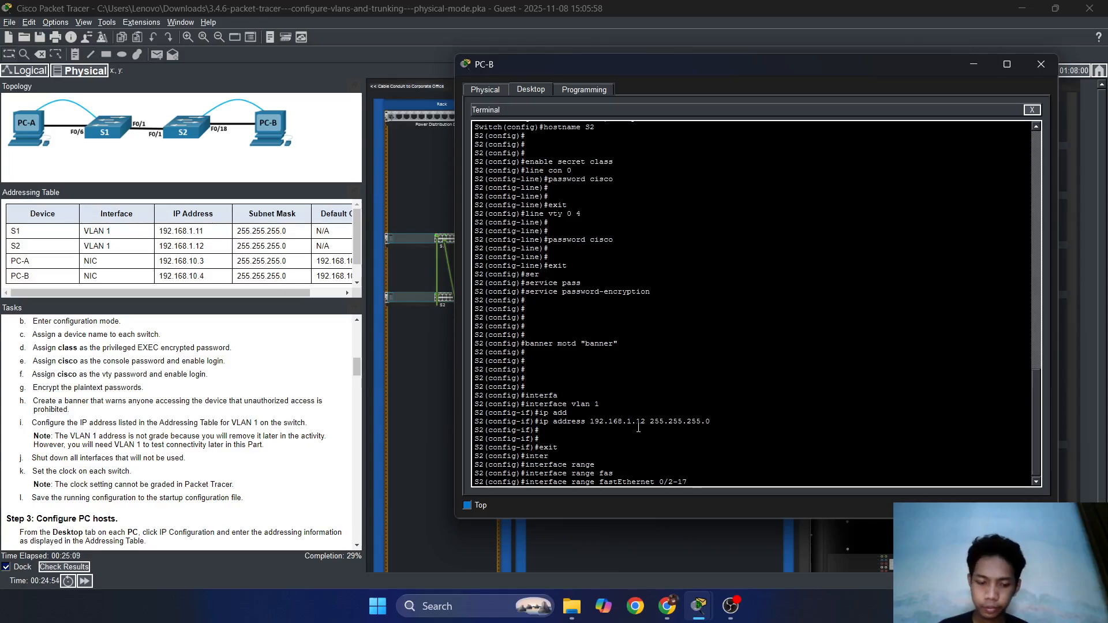
{"action": "type", "text": ","}
{"action": "type", "text": " fas"}
{"action": "key", "text": "Tab"}
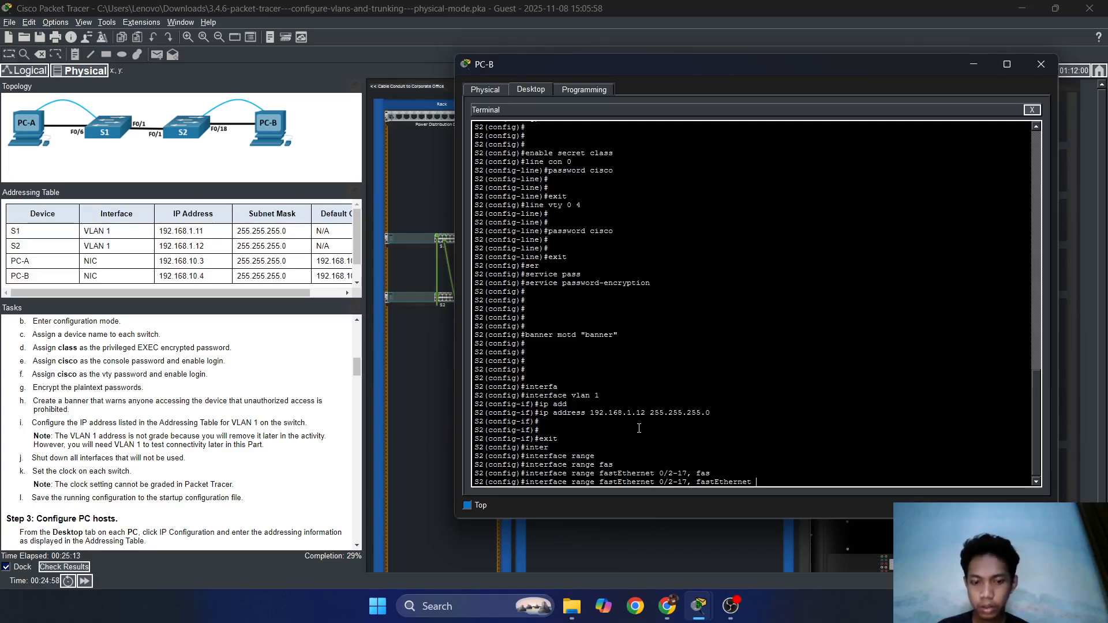
{"action": "type", "text": "0/"}
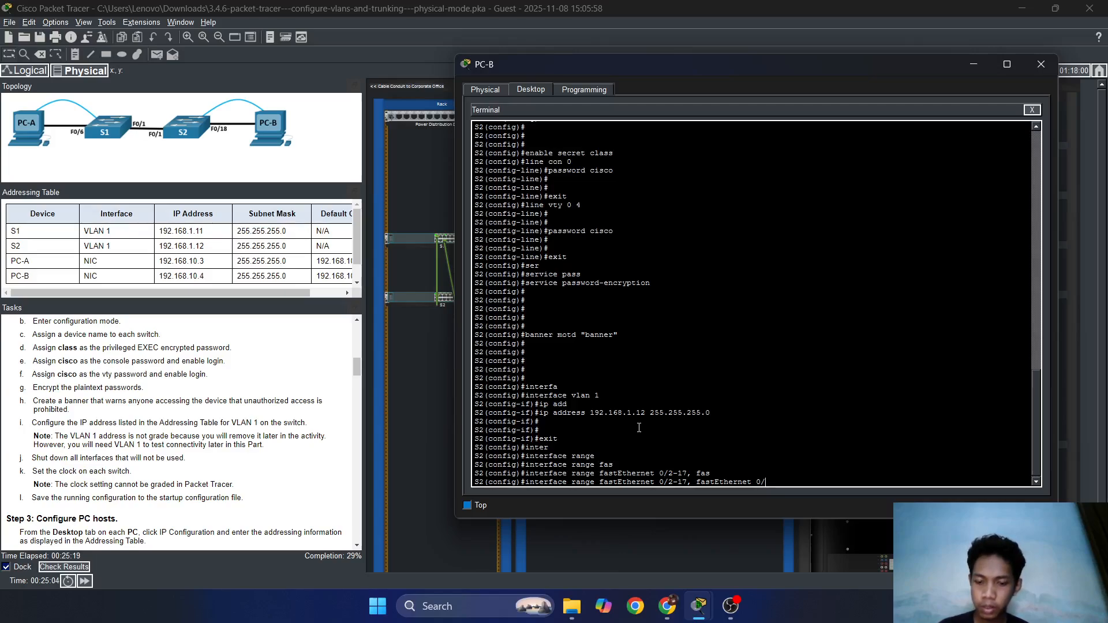
{"action": "type", "text": "19-"}
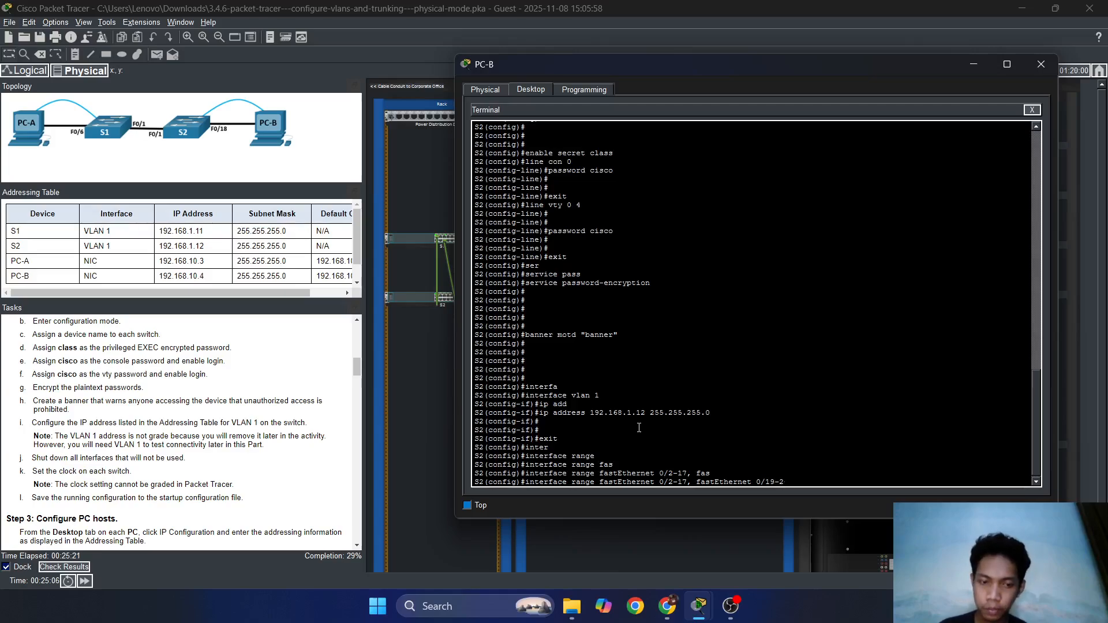
{"action": "type", "text": "24"}
{"action": "key", "text": "Return"}
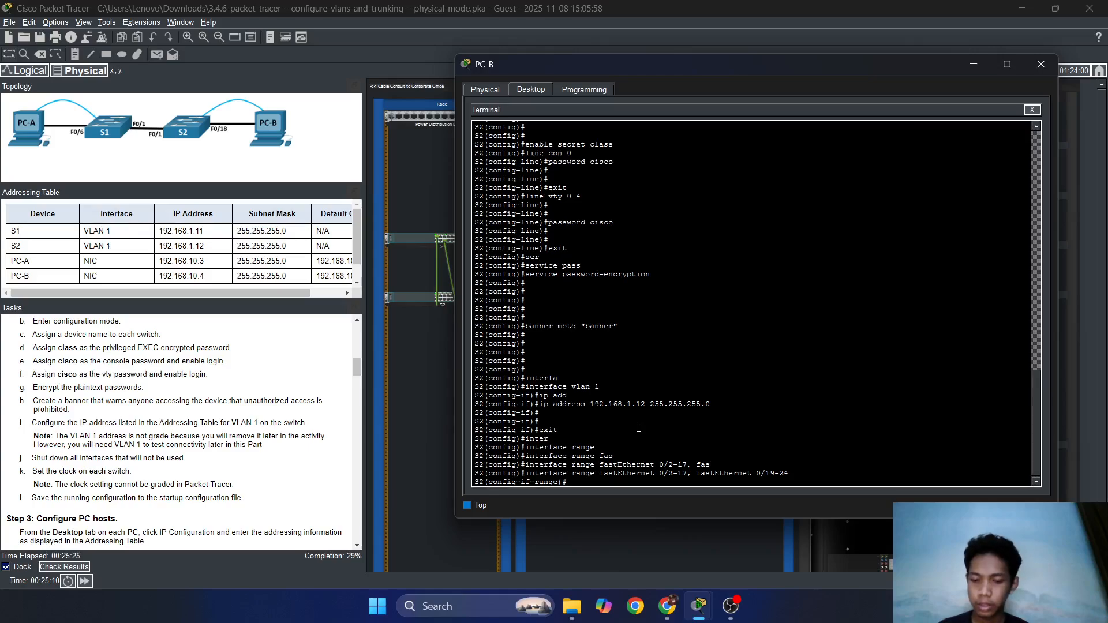
Shut down the selected ports and exit to global configuration.
{"action": "type", "text": "shut"}
{"action": "key", "text": "Return"}
{"action": "key", "text": "Return"}
{"action": "key", "text": "Return"}
{"action": "key", "text": "Return"}
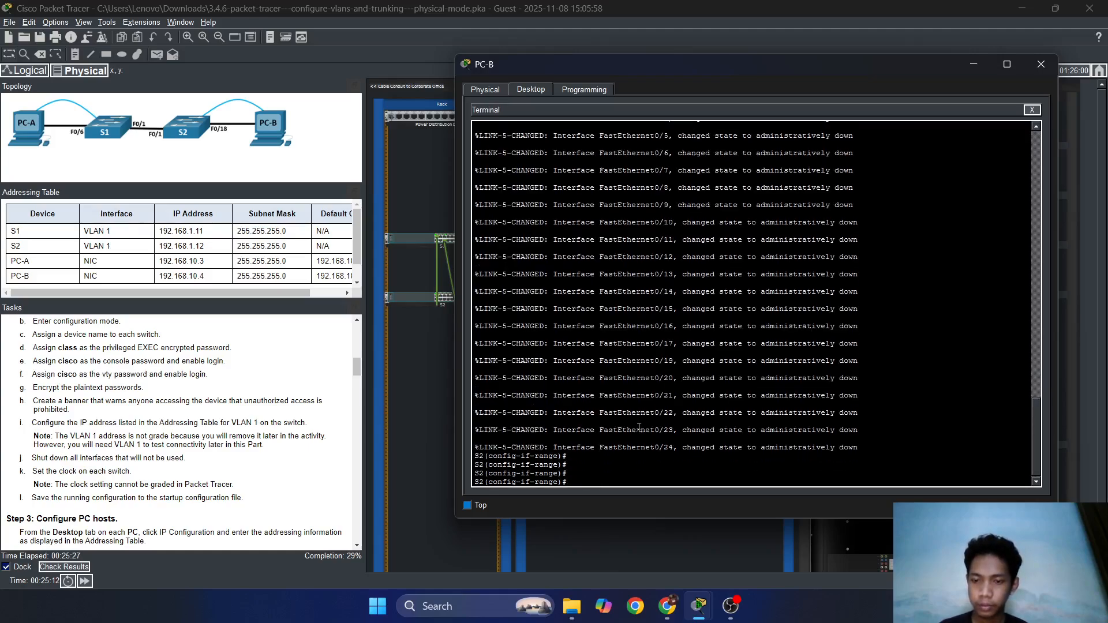
{"action": "key", "text": "Return"}
{"action": "key", "text": "Return"}
{"action": "key", "text": "Return"}
{"action": "type", "text": "exit"}
{"action": "key", "text": "Return"}
{"action": "key", "text": "Return"}
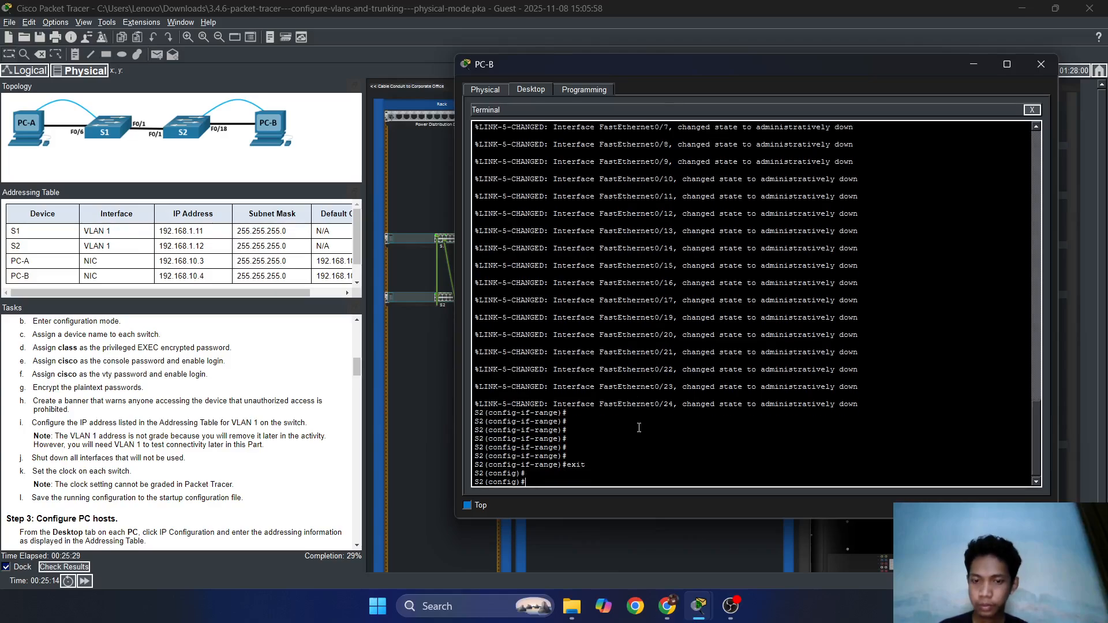
{"action": "key", "text": "Return"}
Display S2's current clock with do show clock.
{"action": "scroll", "coordinate": [150, 460], "scroll_direction": "down", "scroll_amount": 1}
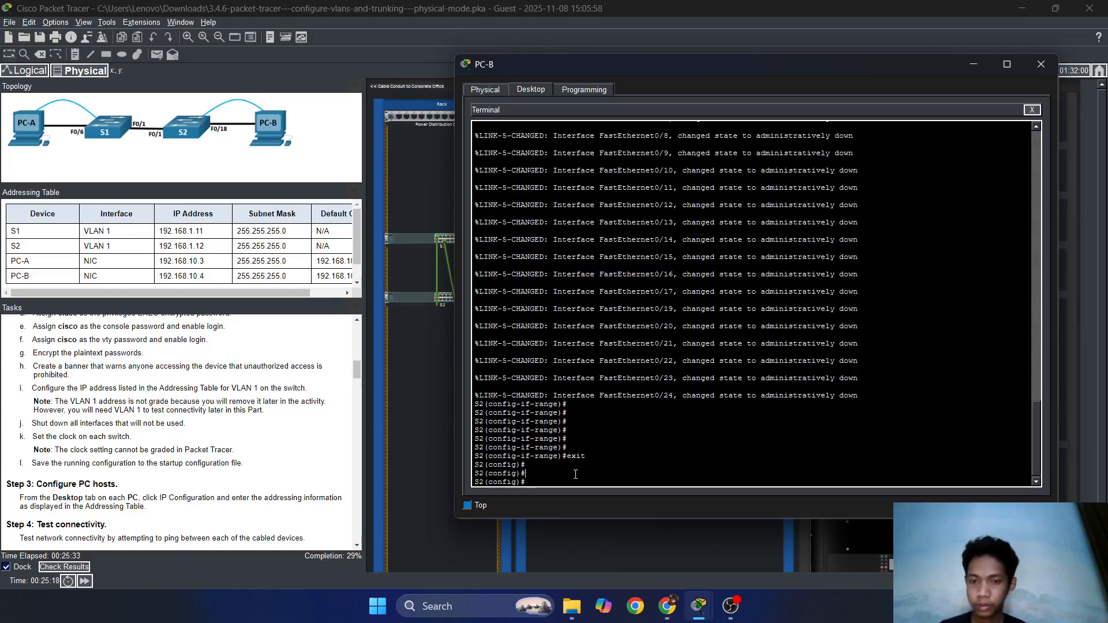
{"action": "key", "text": "Return"}
{"action": "key", "text": "Return"}
{"action": "key", "text": "Return"}
{"action": "key", "text": "Return"}
{"action": "key", "text": "Return"}
{"action": "key", "text": "Return"}
{"action": "key", "text": "Return"}
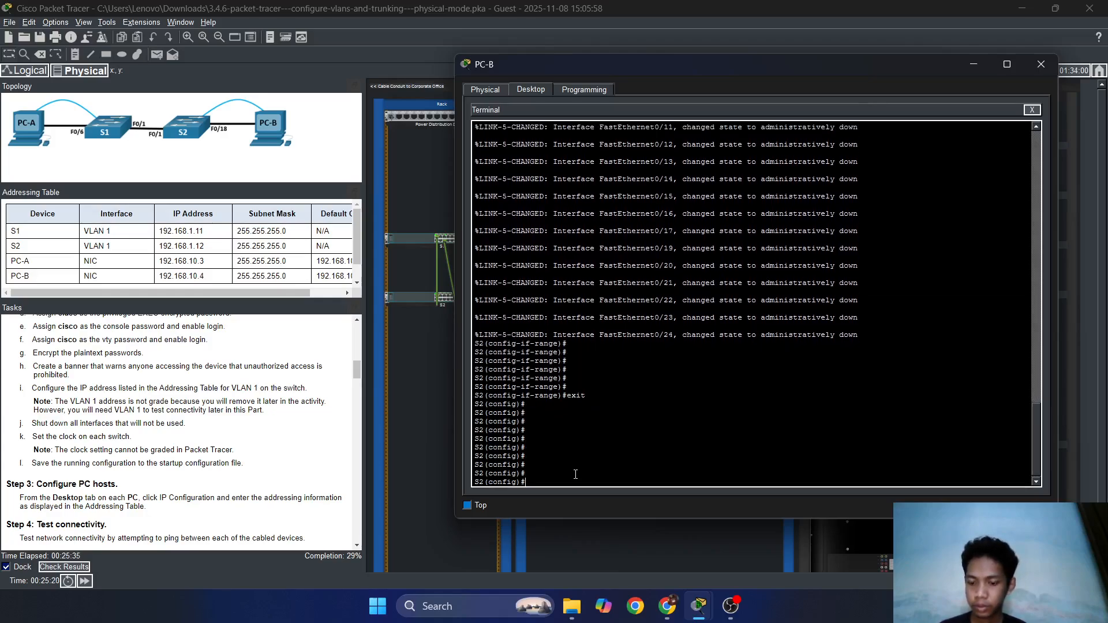
{"action": "type", "text": "clock show"}
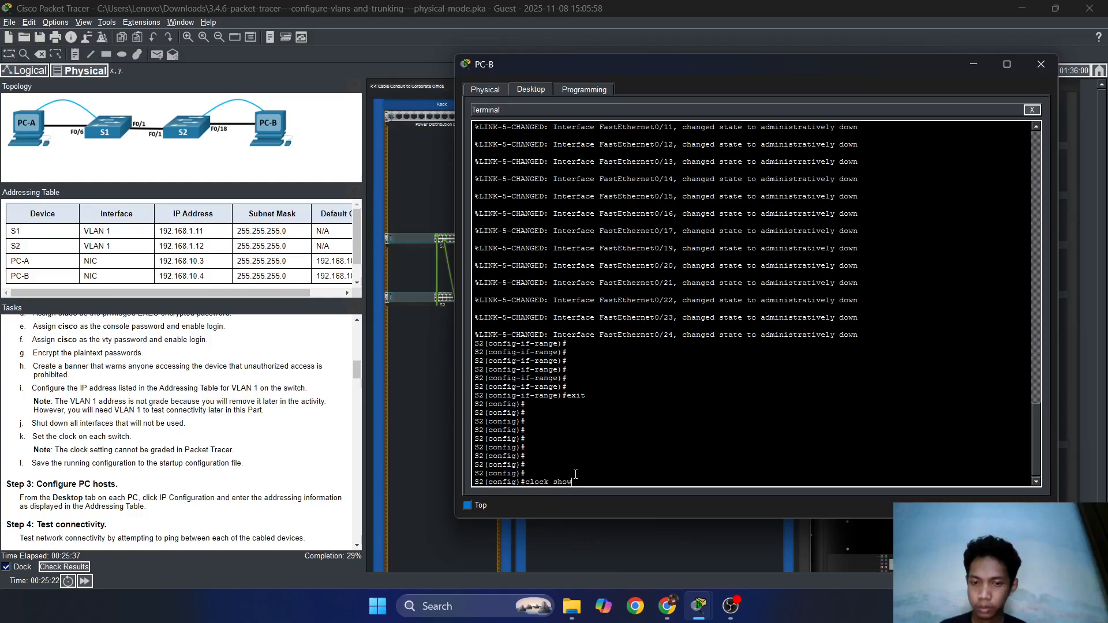
{"action": "key", "text": "Return"}
{"action": "type", "text": "do"}
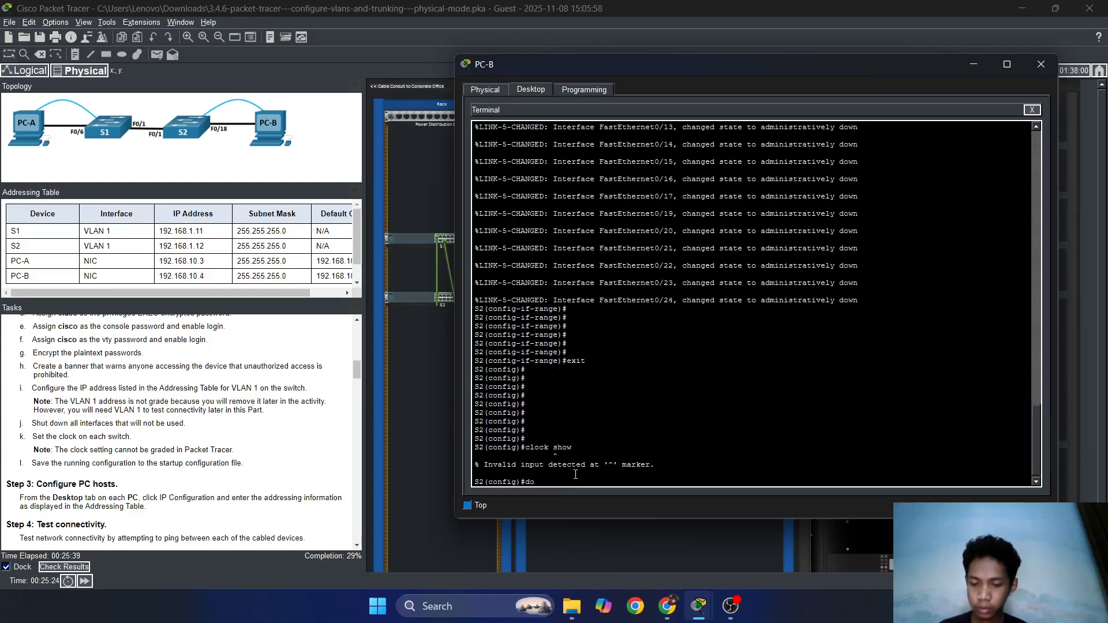
{"action": "type", "text": " show clo"}
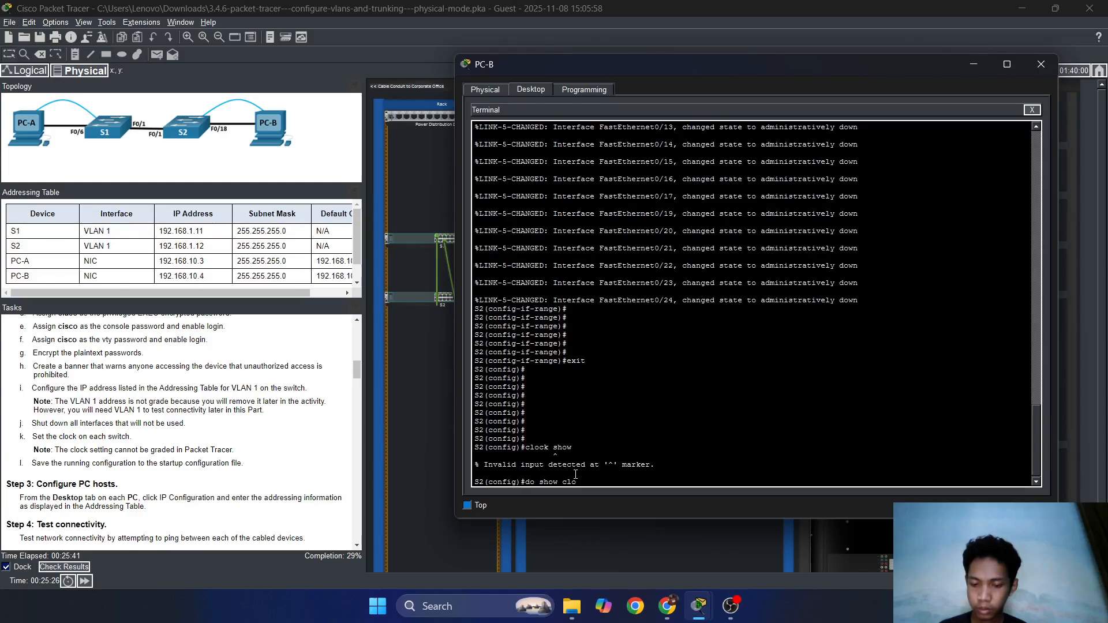
{"action": "type", "text": "ck"}
{"action": "key", "text": "Return"}
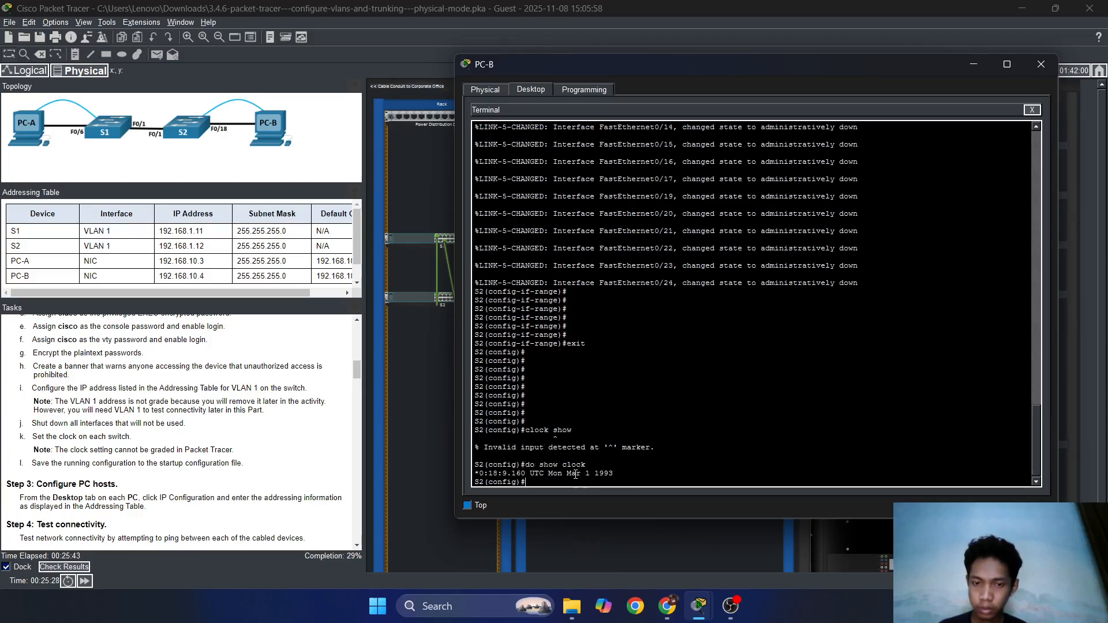
{"action": "key", "text": "Return"}
{"action": "key", "text": "Return"}
{"action": "key", "text": "Return"}
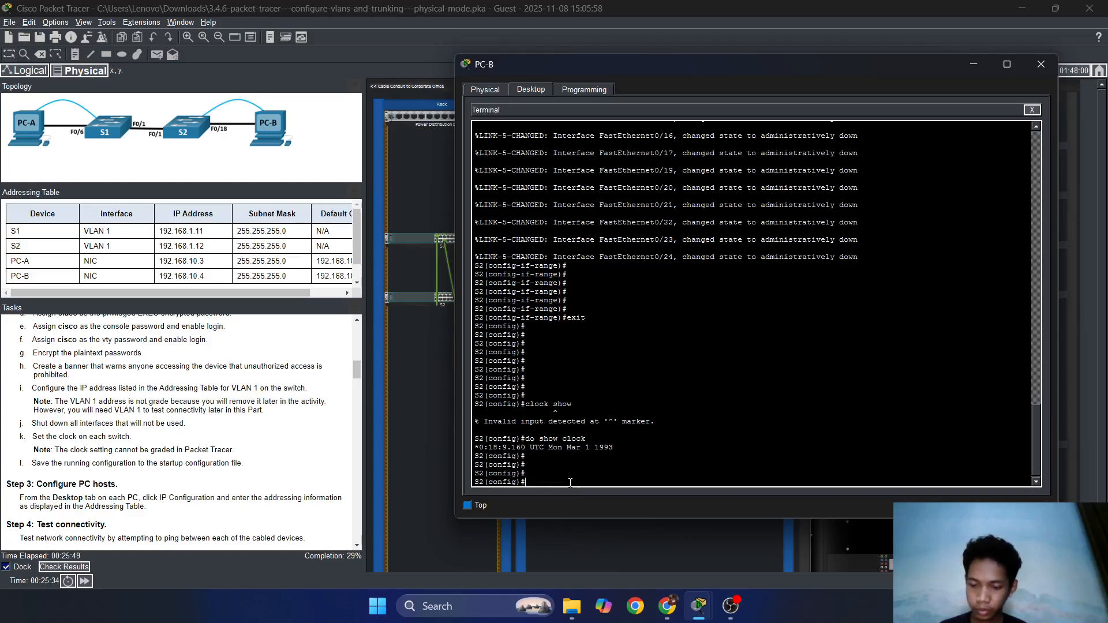
Save S2's running configuration with do copy running-config startup-config.
{"action": "type", "text": "do copy"}
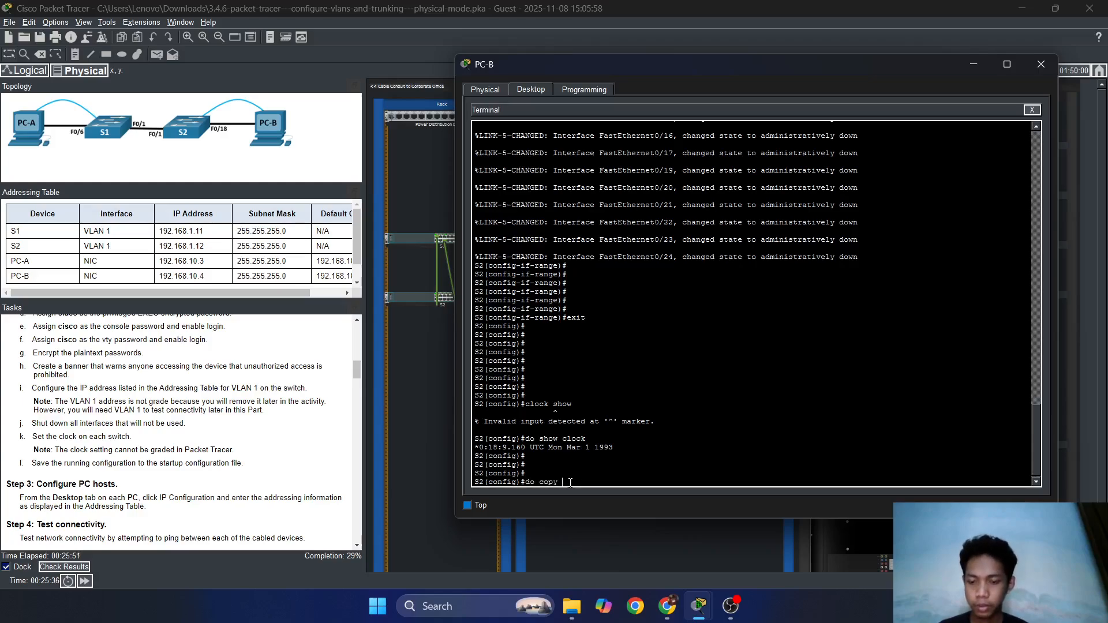
{"action": "type", "text": " runn"}
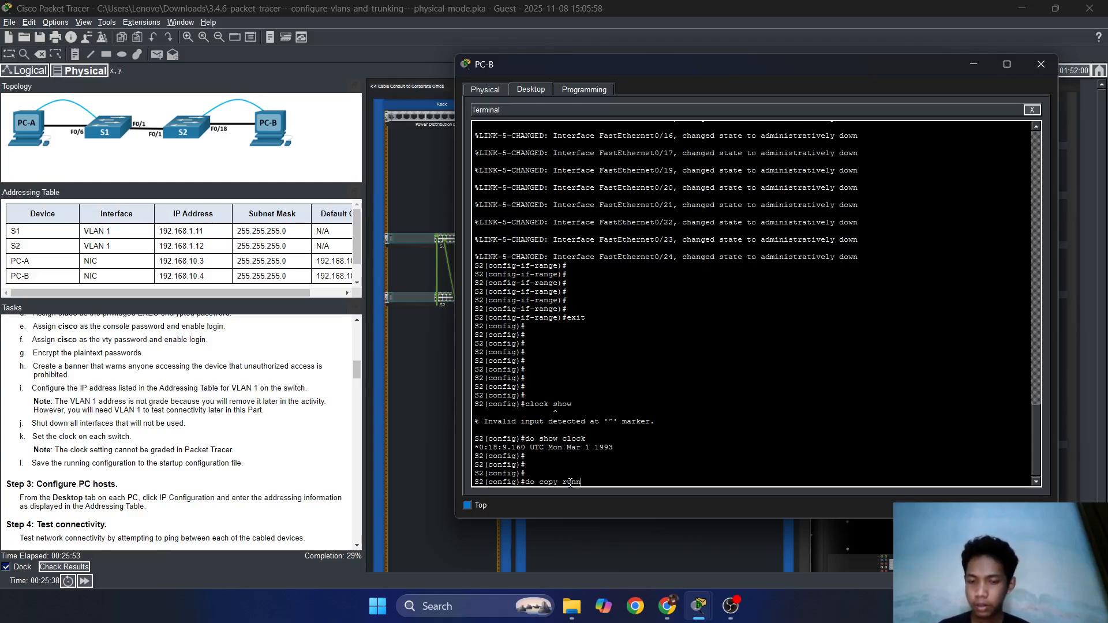
{"action": "type", "text": "ing -co"}
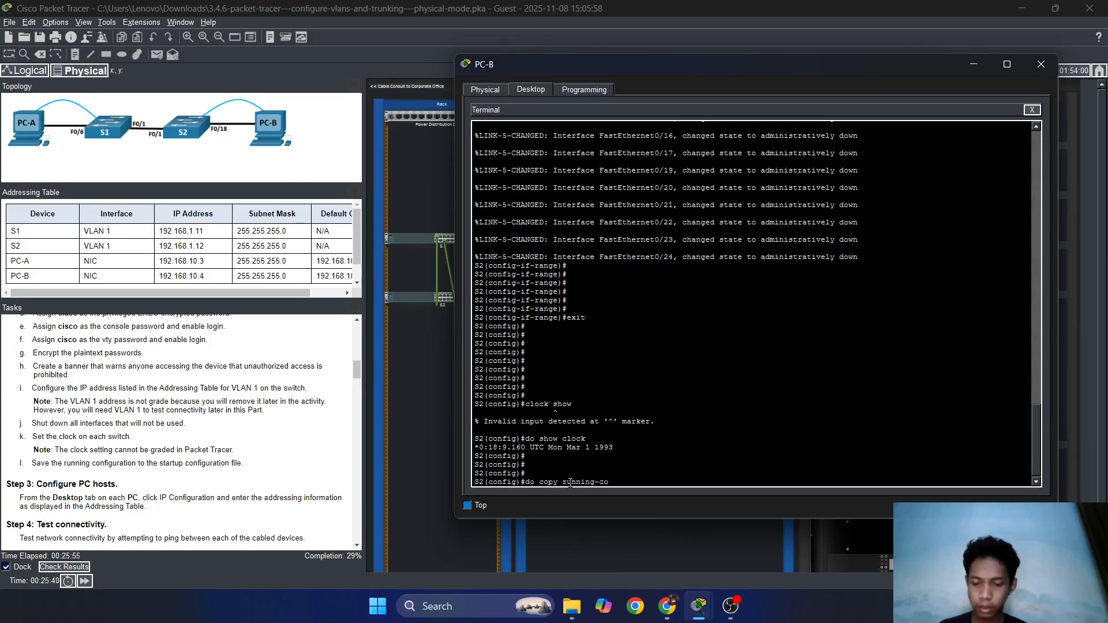
{"action": "type", "text": "nfig start"}
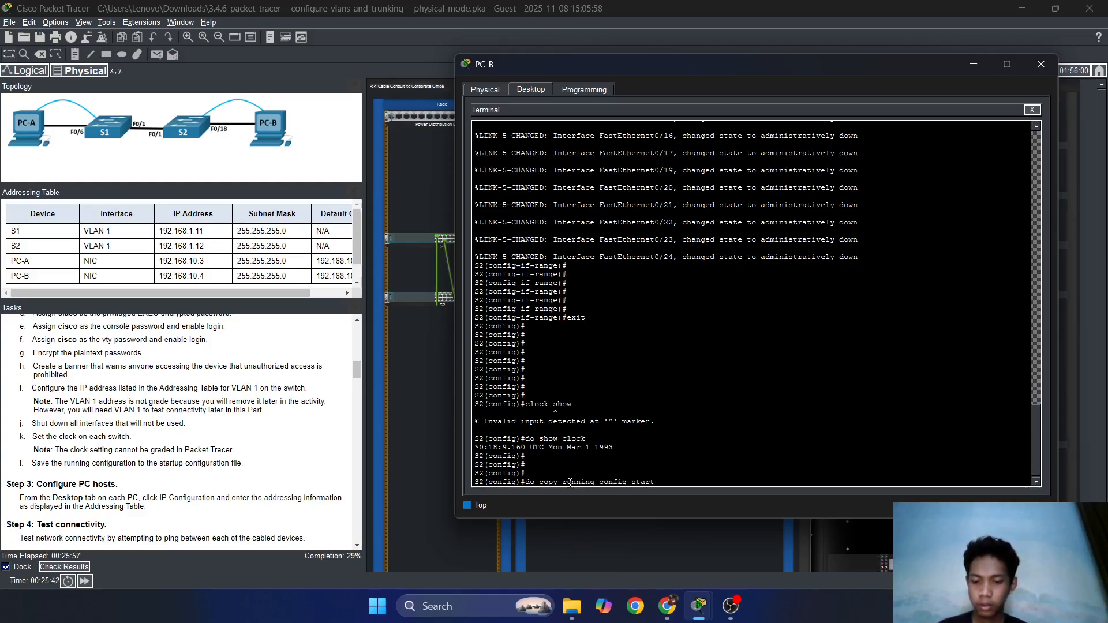
{"action": "type", "text": "up-c"}
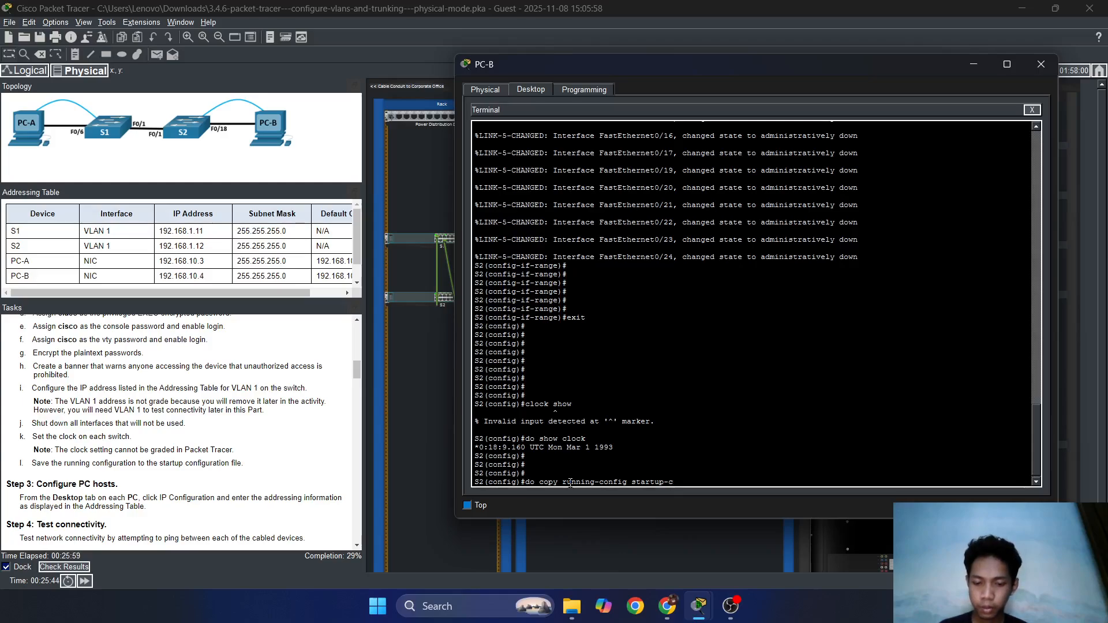
{"action": "type", "text": "onfig"}
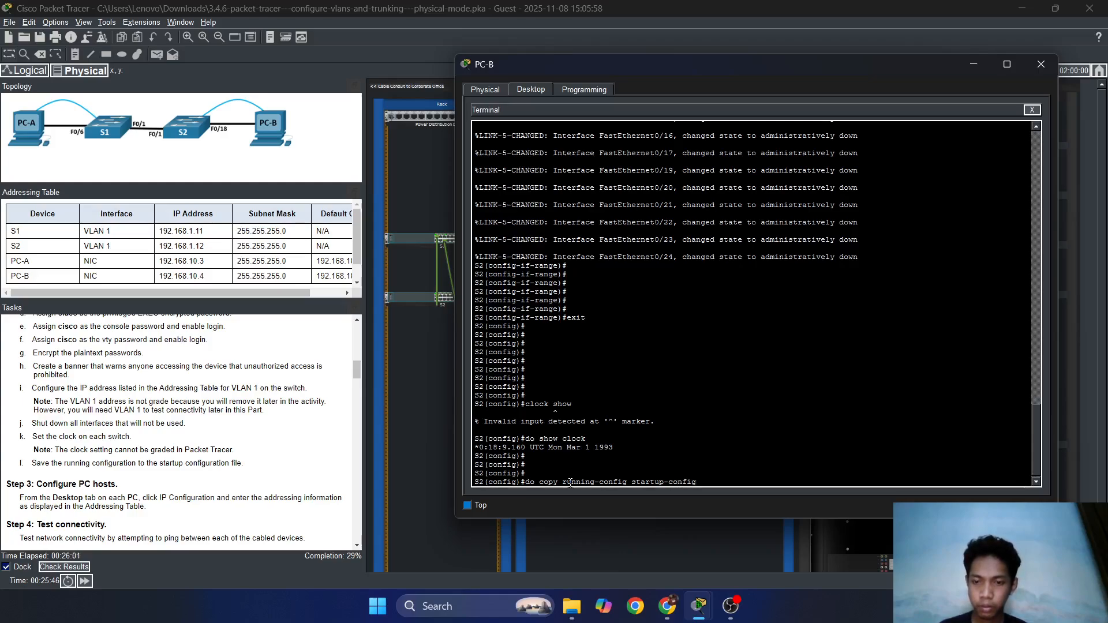
{"action": "key", "text": "Return"}
{"action": "key", "text": "Return"}
{"action": "key", "text": "Return"}
{"action": "key", "text": "Return"}
{"action": "key", "text": "Return"}
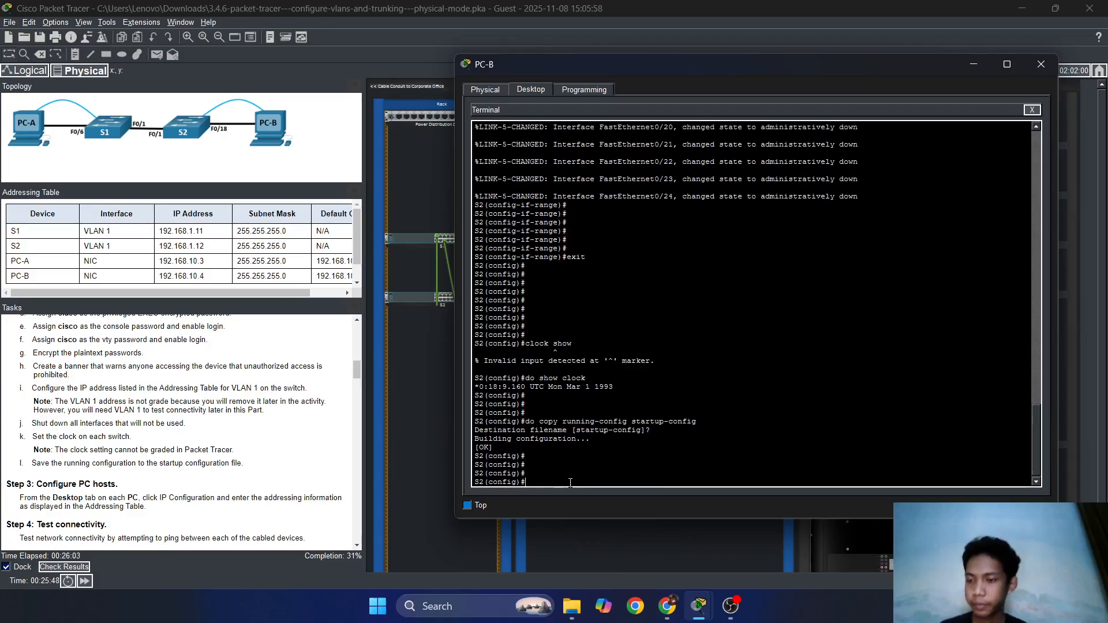
{"action": "scroll", "coordinate": [233, 459], "scroll_direction": "up", "scroll_amount": 2}
{"action": "scroll", "coordinate": [234, 459], "scroll_direction": "down", "scroll_amount": 4}
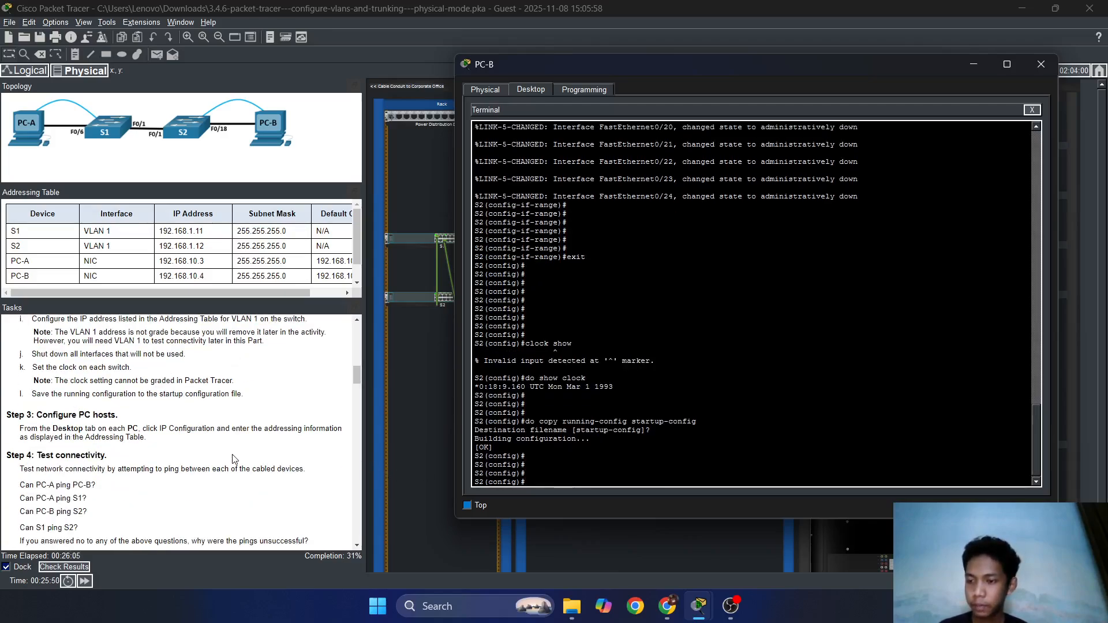
{"action": "scroll", "coordinate": [256, 409], "scroll_direction": "down", "scroll_amount": 3}
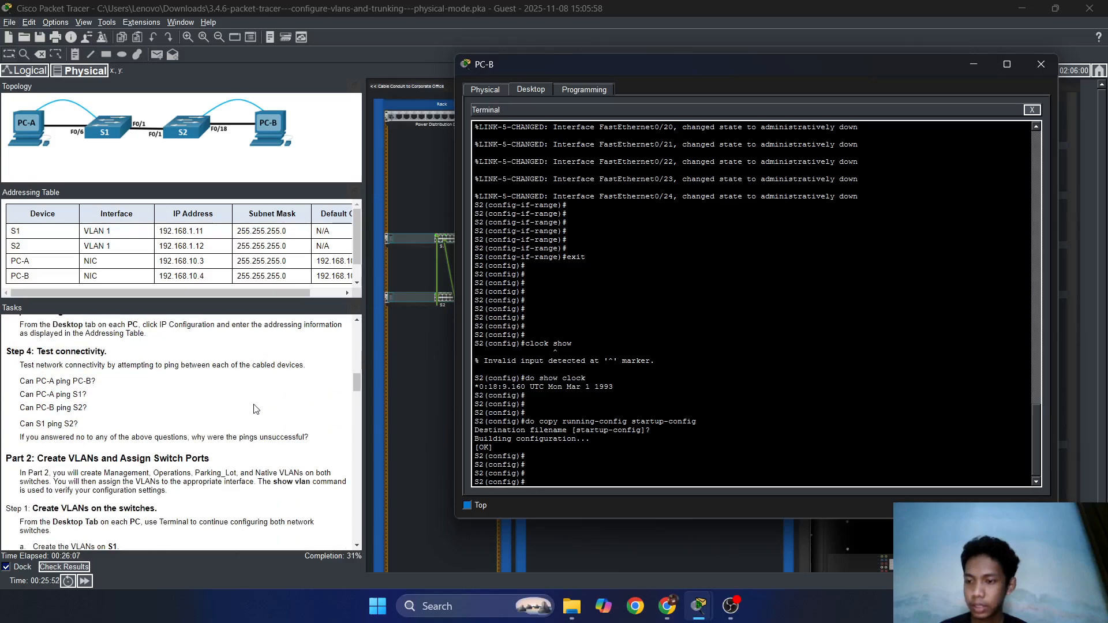
{"action": "scroll", "coordinate": [256, 408], "scroll_direction": "up", "scroll_amount": 1}
Leave the terminal and open PC-B's IP Configuration settings.
{"action": "left_click", "coordinate": [484, 93]}
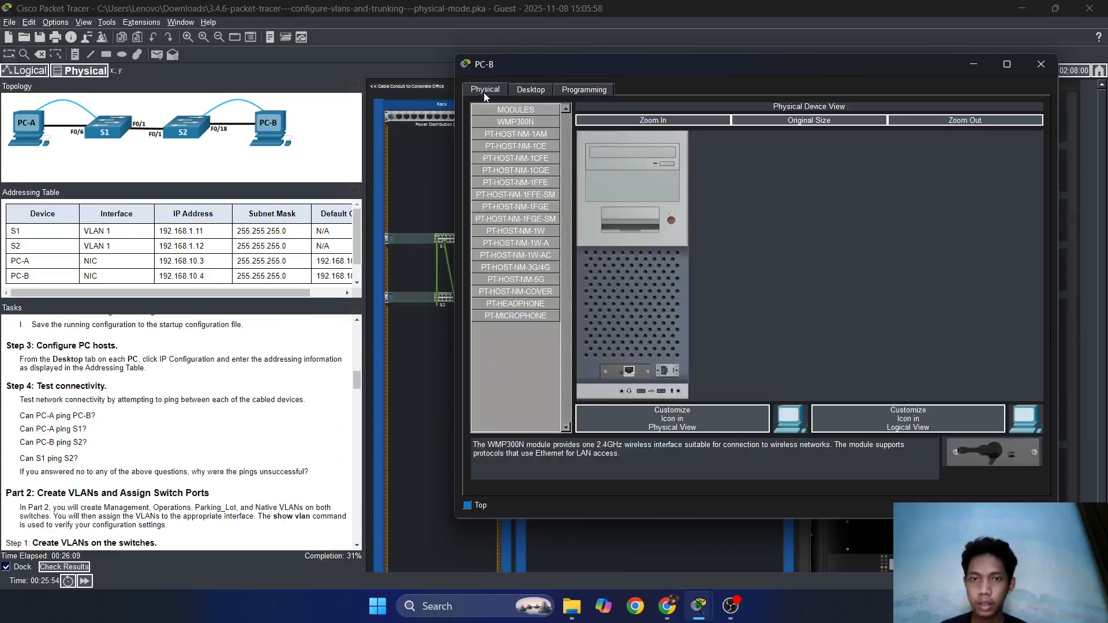
{"action": "left_click", "coordinate": [530, 89]}
{"action": "left_click", "coordinate": [1035, 111]}
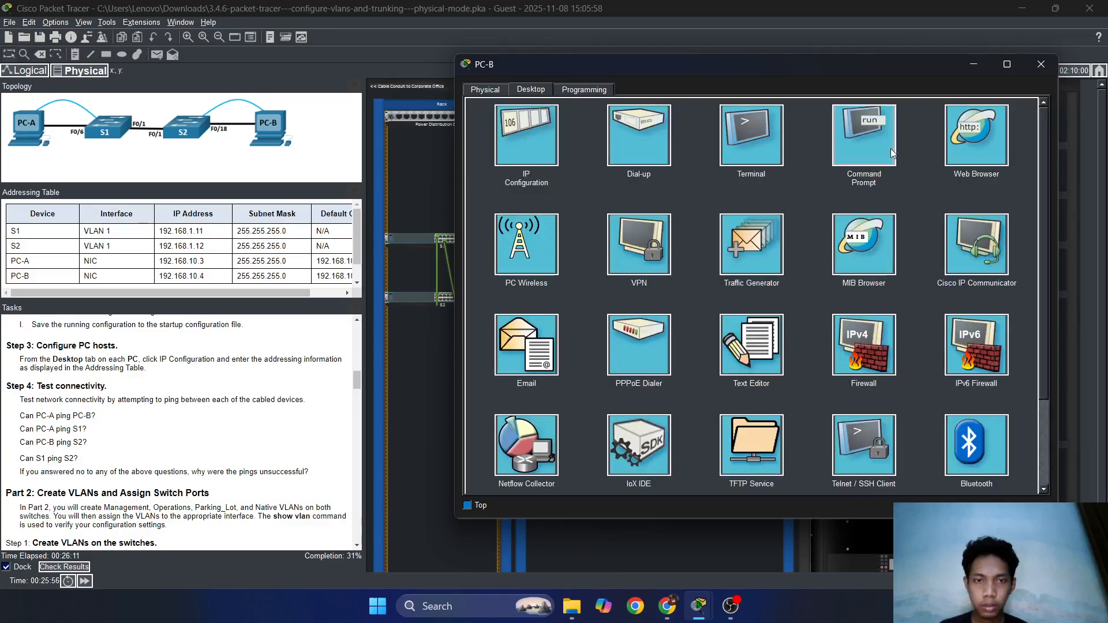
{"action": "left_click", "coordinate": [534, 147]}
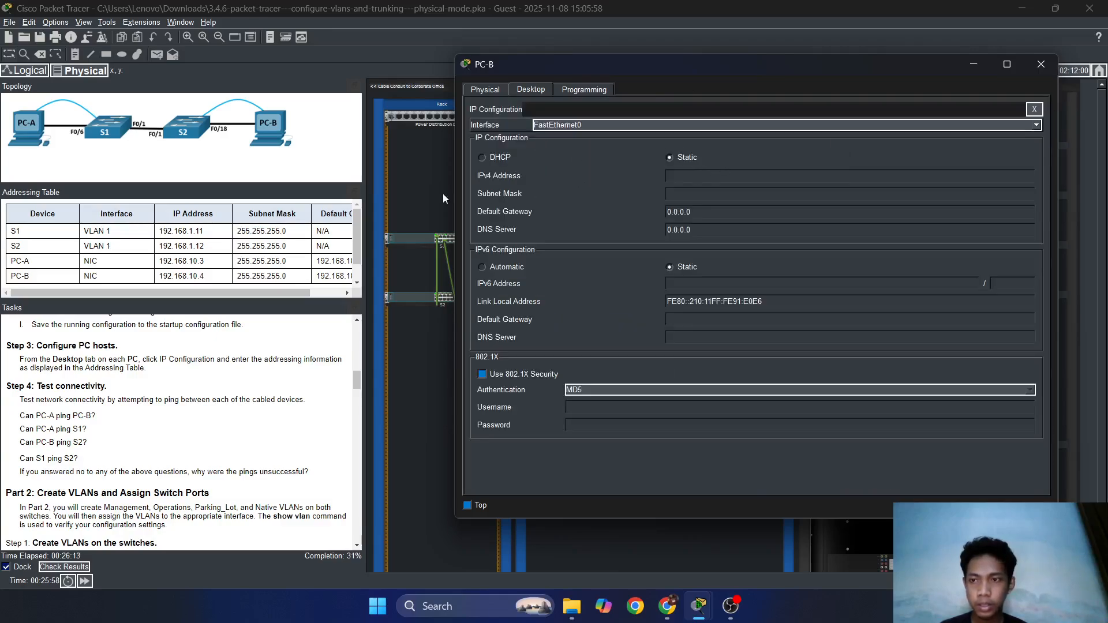
Set PC-B to 192.168.10.4, mask 255.255.255.0, gateway 192.168.10.1, then close it.
{"action": "type", "text": "192"}
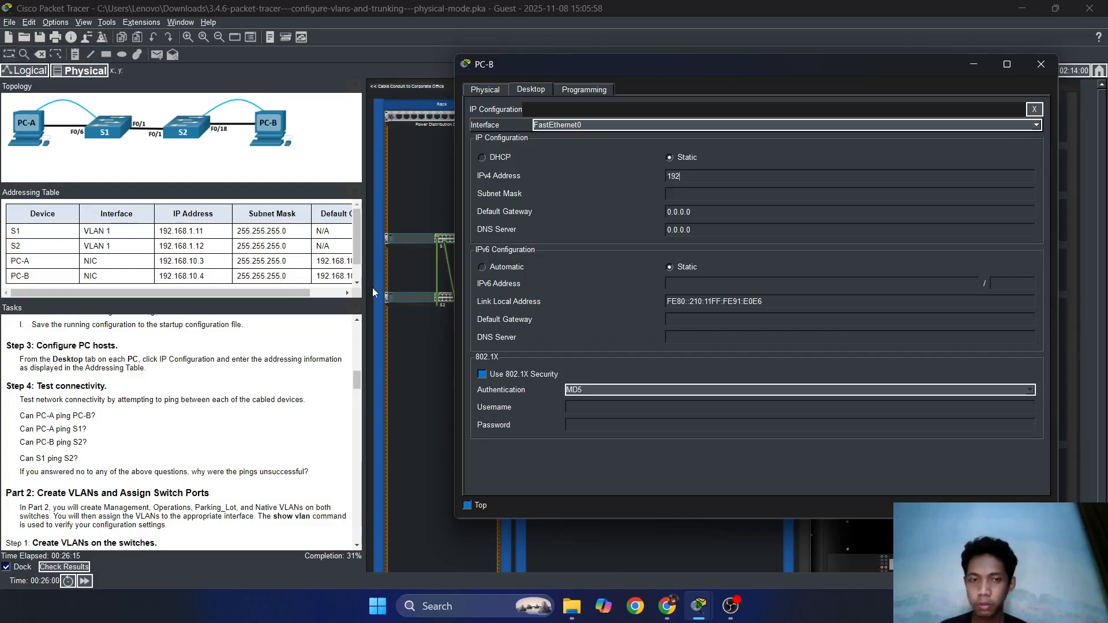
{"action": "type", "text": ".168"}
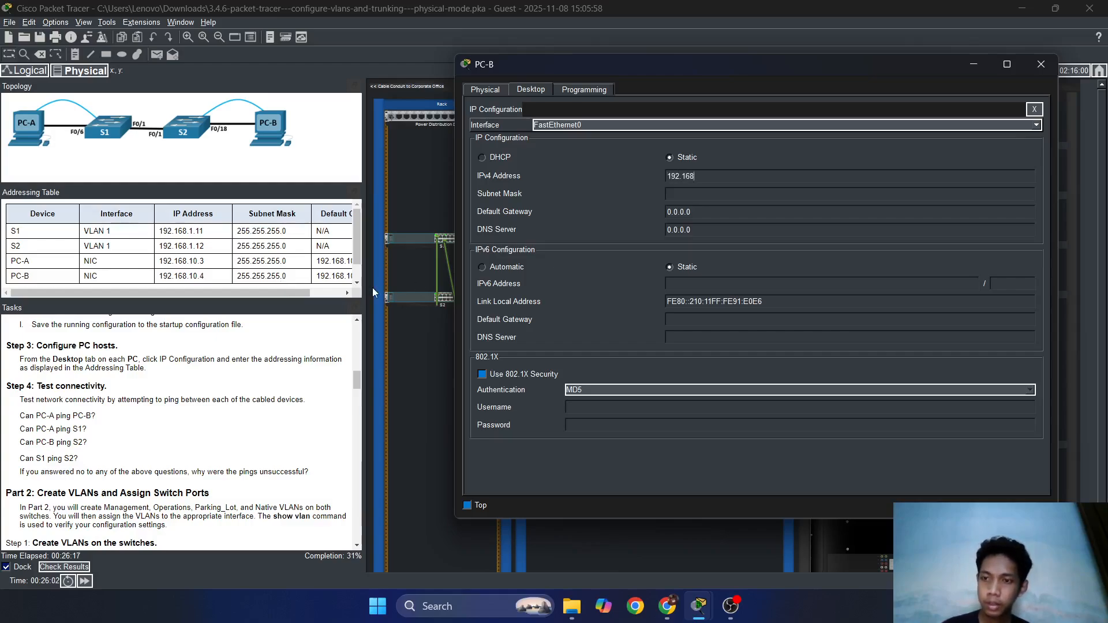
{"action": "type", "text": ".10.3"}
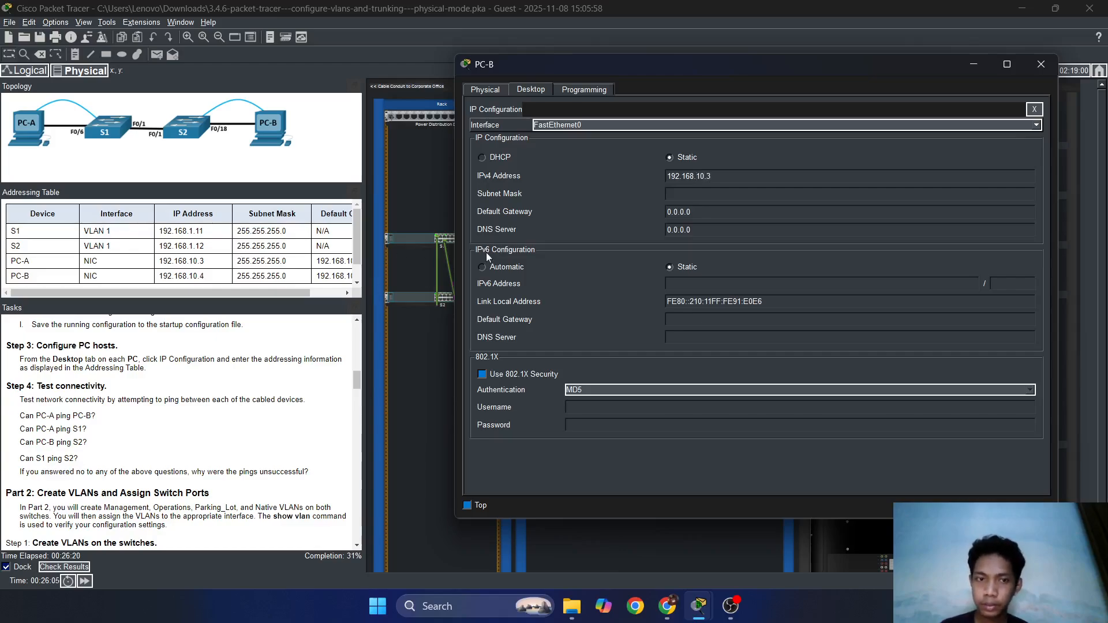
{"action": "left_click", "coordinate": [683, 195]}
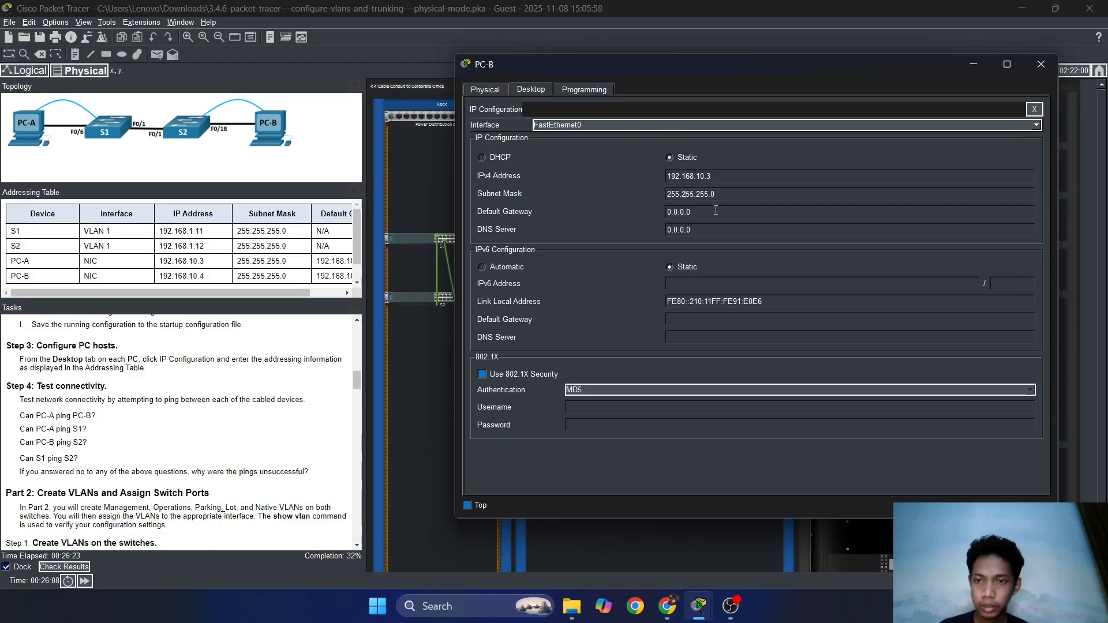
{"action": "left_click_drag", "start_coordinate": [364, 247], "coordinate": [385, 247]}
{"action": "left_click", "coordinate": [689, 396]}
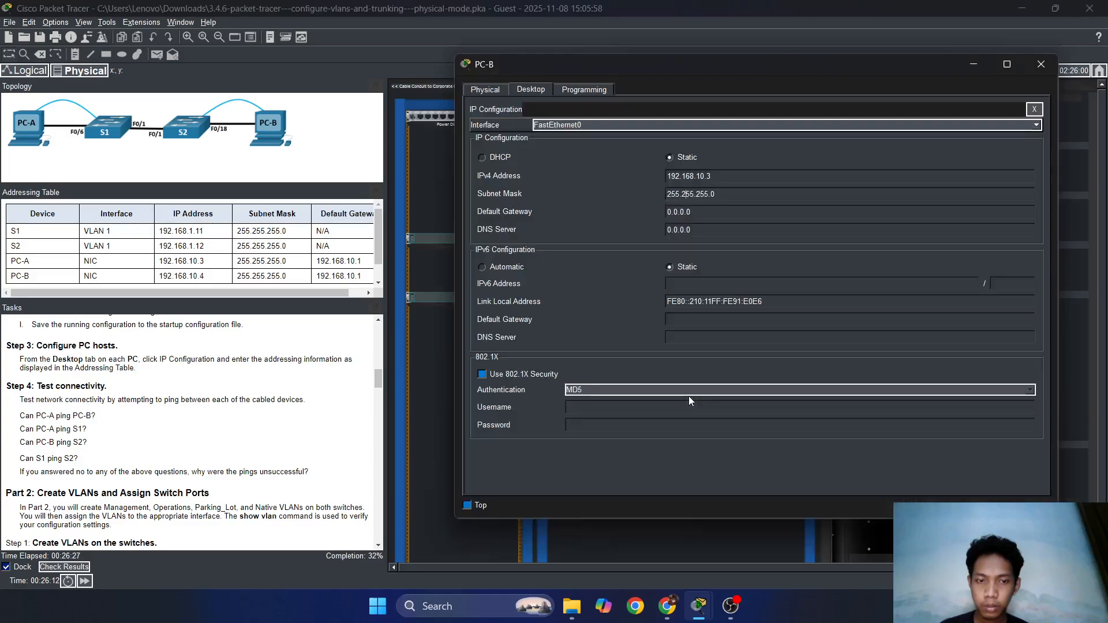
{"action": "key", "text": "Tab"}
{"action": "type", "text": "192.1"}
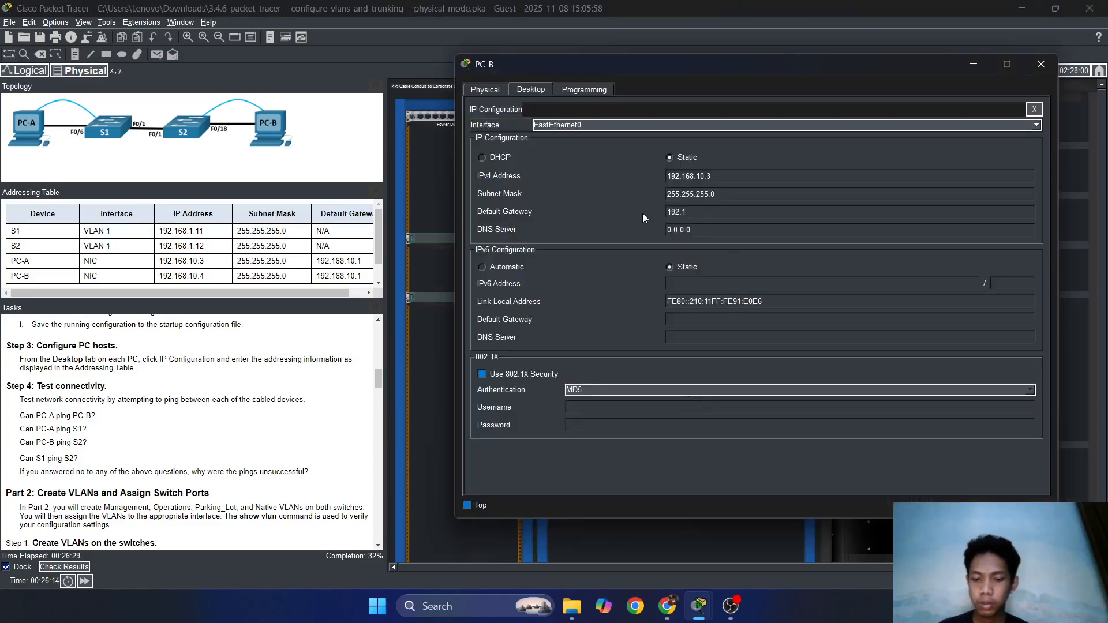
{"action": "type", "text": "68.10.1"}
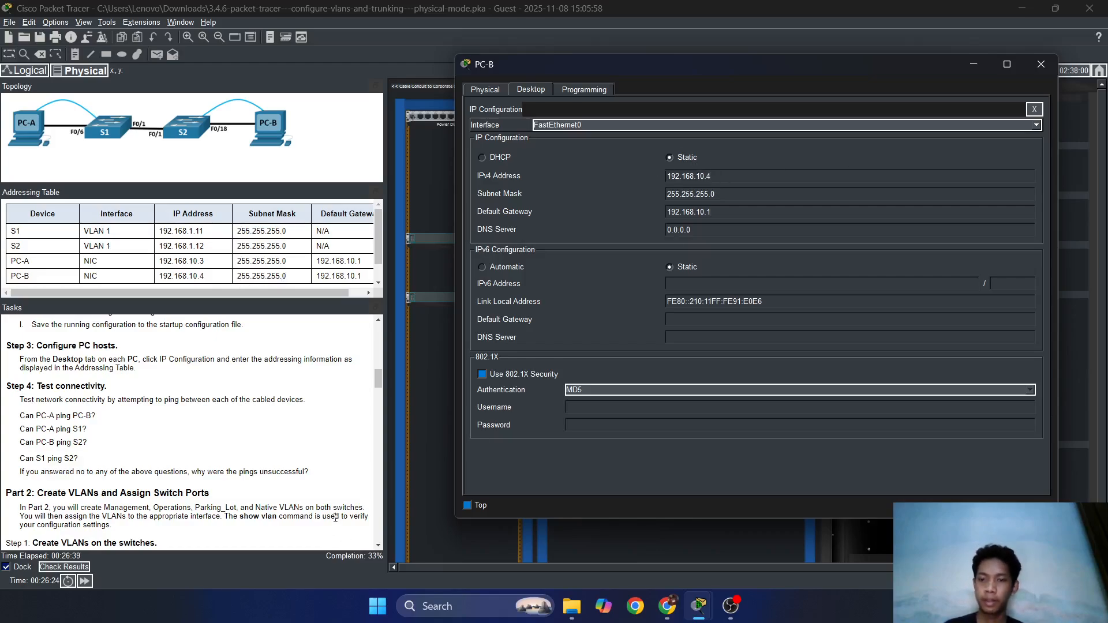
{"action": "scroll", "coordinate": [302, 464], "scroll_direction": "down", "scroll_amount": 2}
{"action": "left_click", "coordinate": [777, 193]}
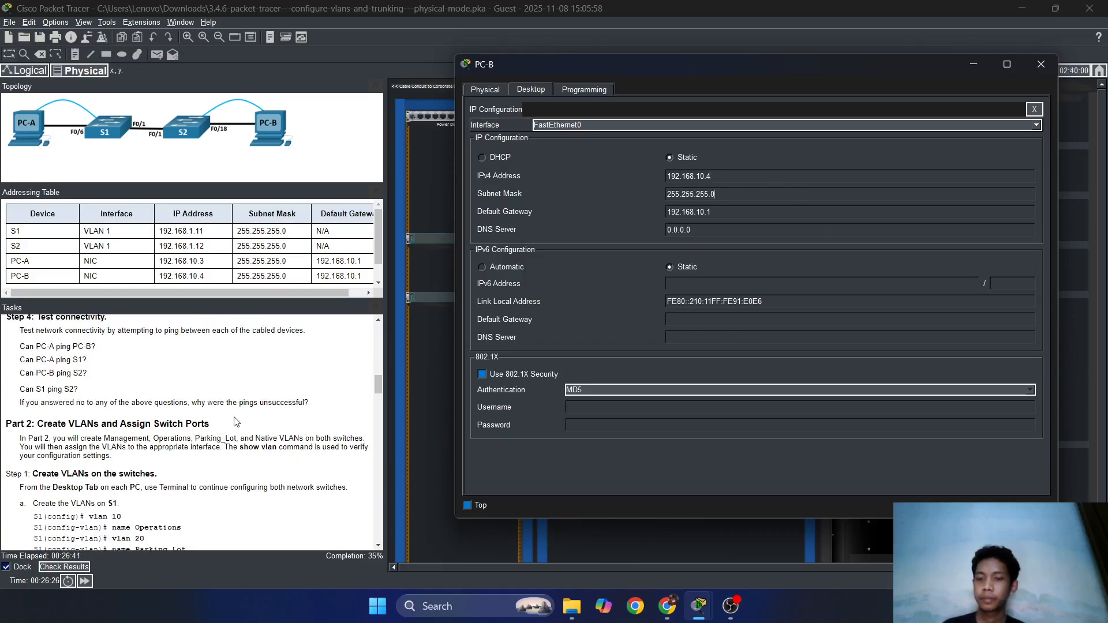
{"action": "scroll", "coordinate": [234, 427], "scroll_direction": "down", "scroll_amount": 2}
{"action": "scroll", "coordinate": [234, 427], "scroll_direction": "up", "scroll_amount": 4}
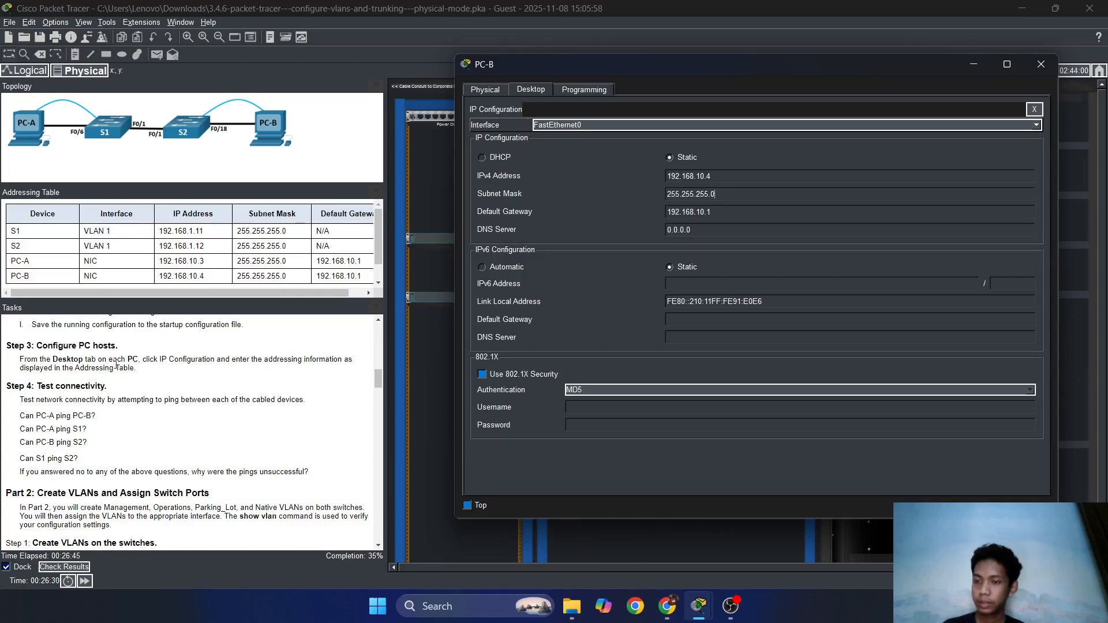
{"action": "left_click", "coordinate": [1044, 68]}
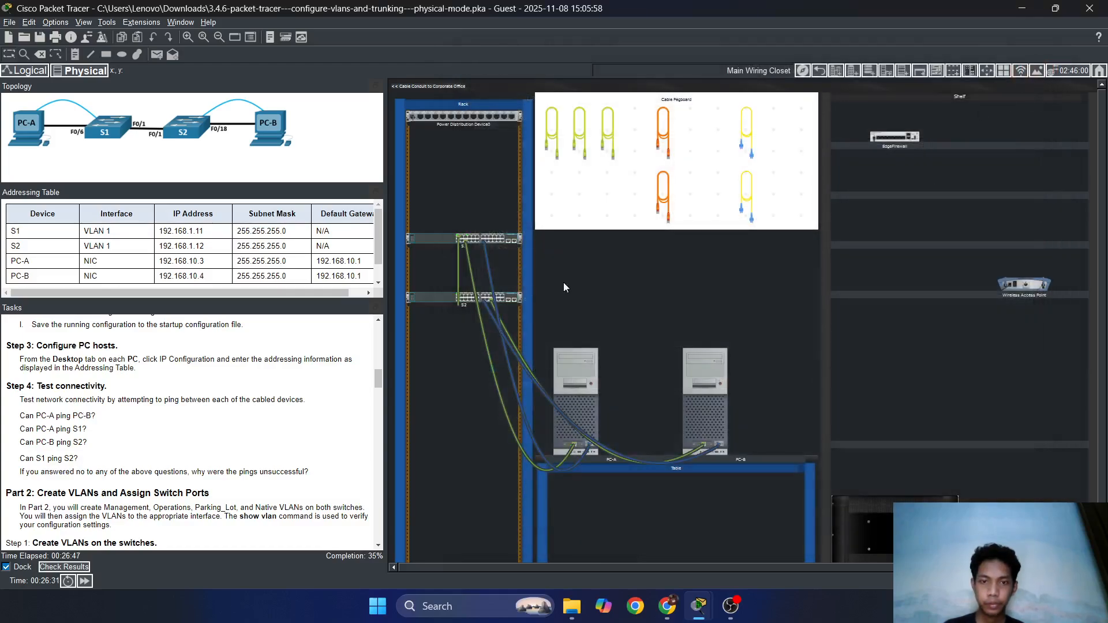
Open PC-A, close its terminal and go to IP Configuration.
{"action": "left_click", "coordinate": [569, 368]}
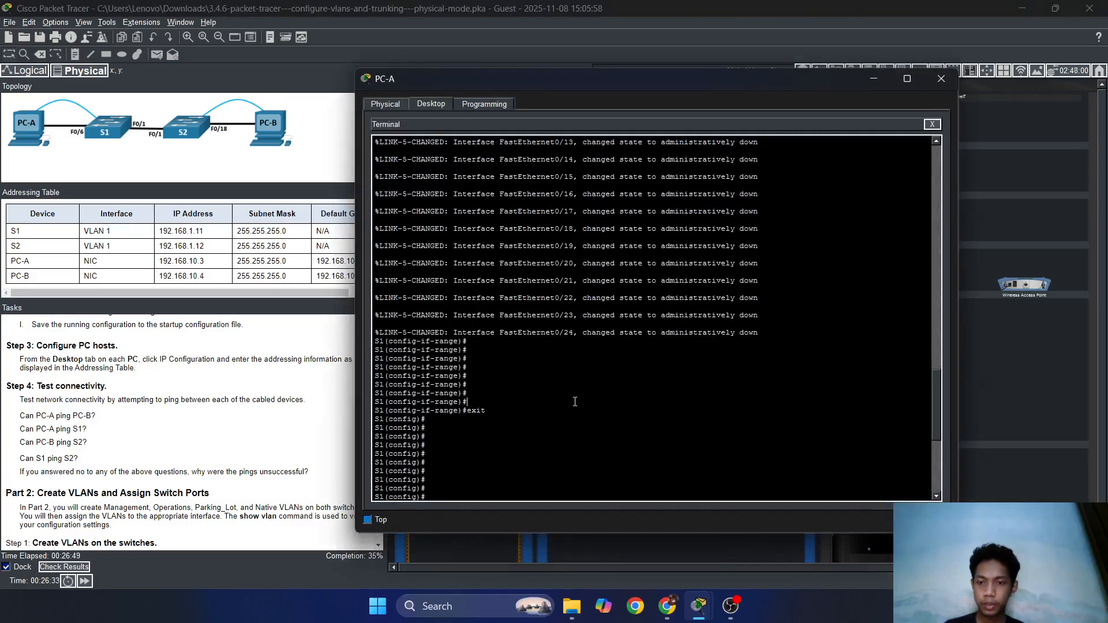
{"action": "left_click", "coordinate": [932, 125]}
{"action": "left_click", "coordinate": [456, 142]}
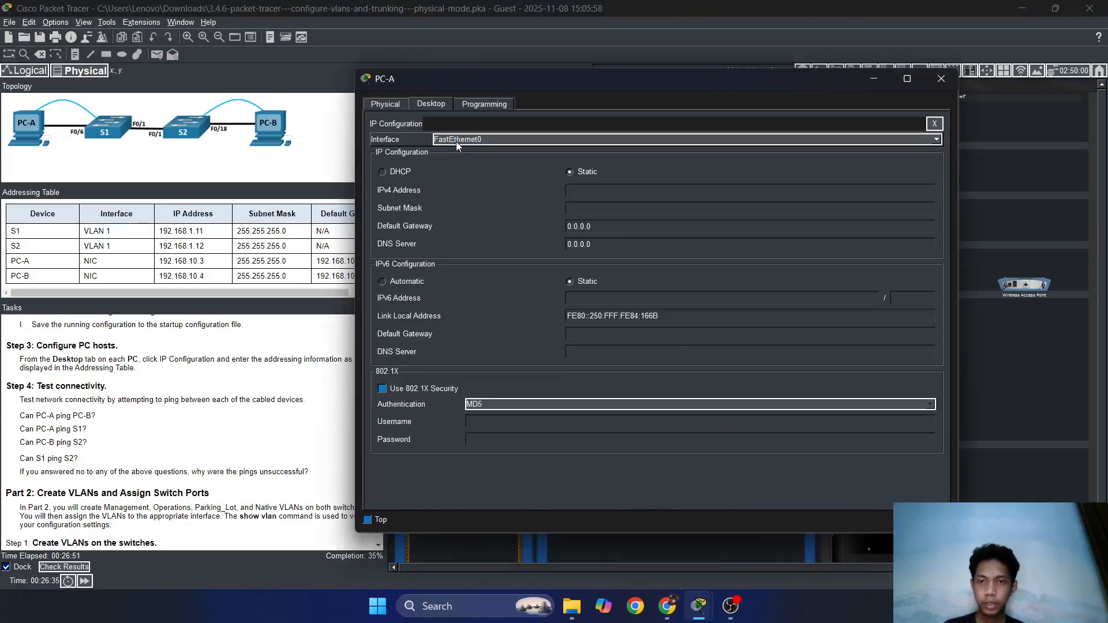
{"action": "left_click_drag", "start_coordinate": [550, 79], "coordinate": [623, 79]}
Set PC-A to 192.168.10.3, mask 255.255.255.0, gateway 192.168.10.1, then close the window.
{"action": "left_click", "coordinate": [663, 192]}
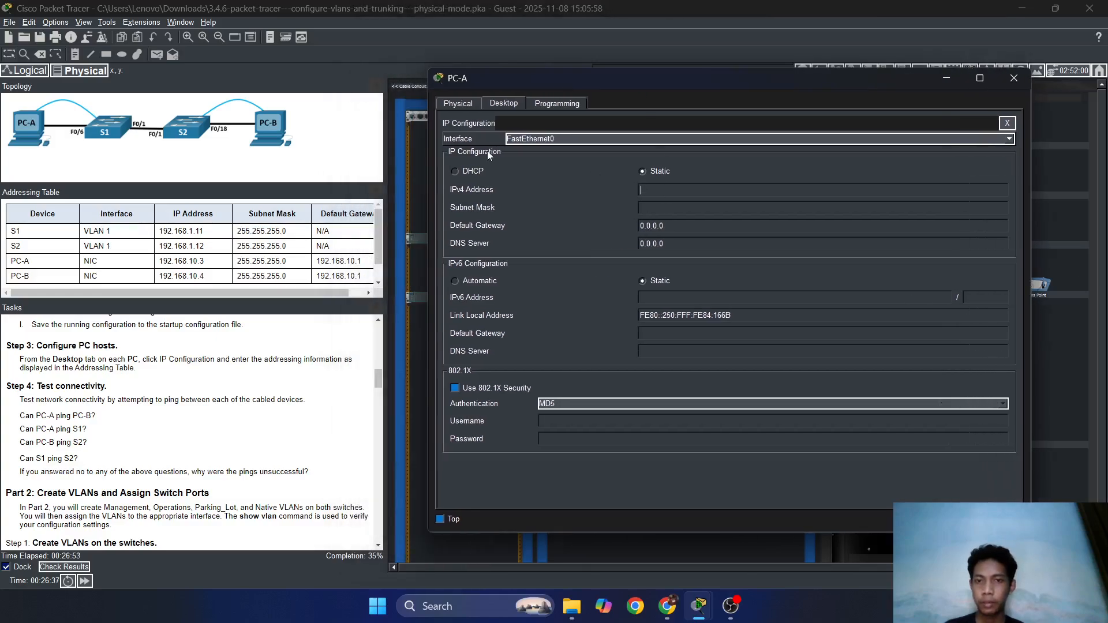
{"action": "type", "text": "192.16"}
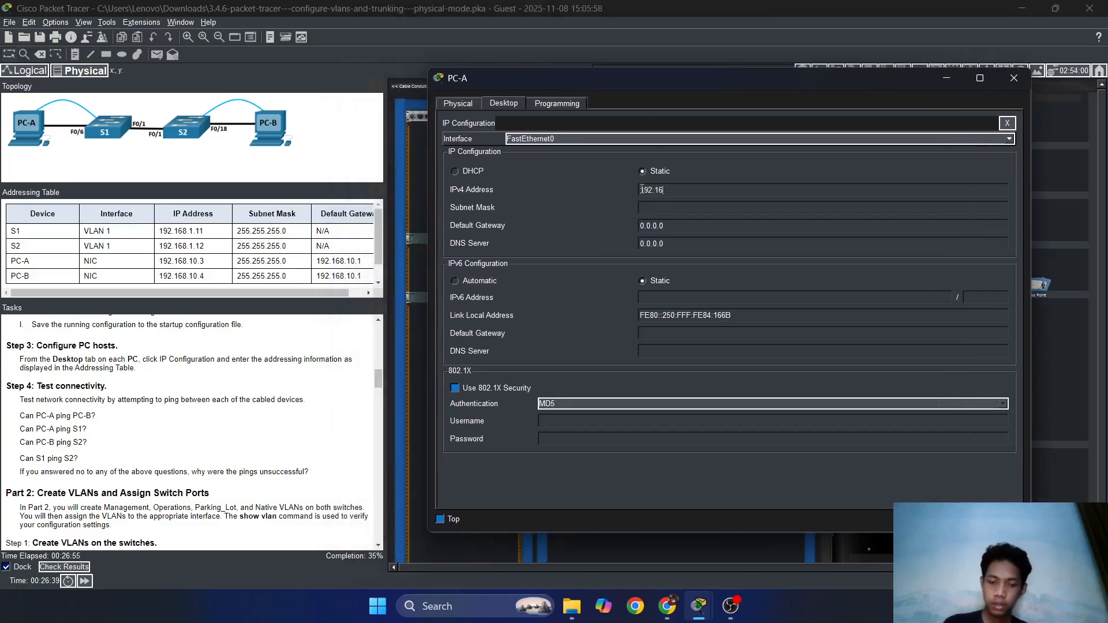
{"action": "type", "text": "8.10."}
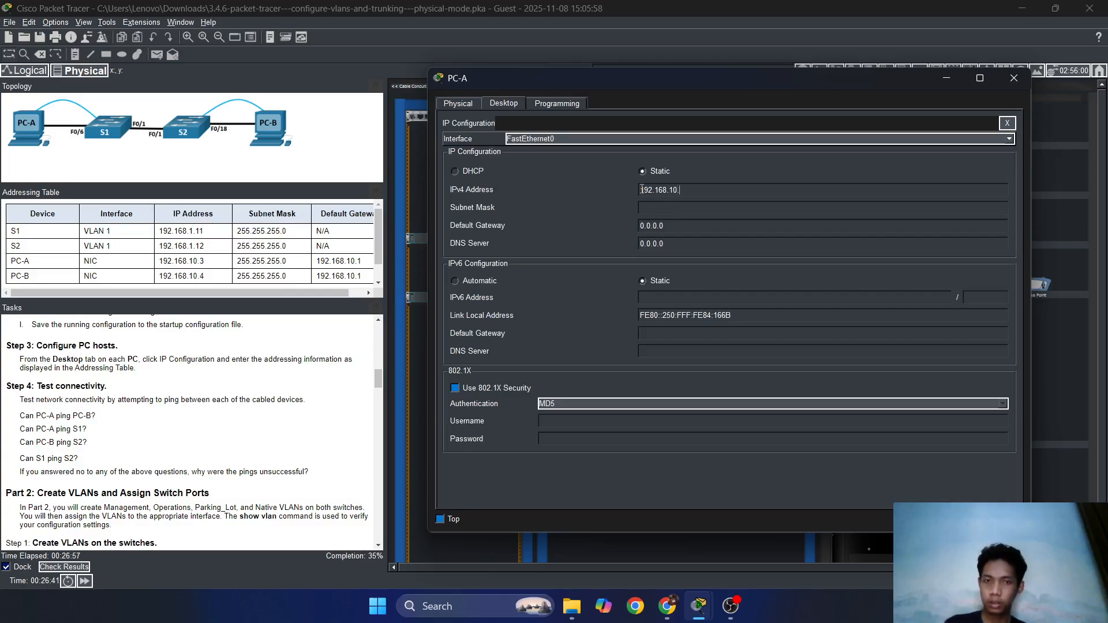
{"action": "type", "text": "3"}
{"action": "key", "text": "Tab"}
{"action": "key", "text": "Tab"}
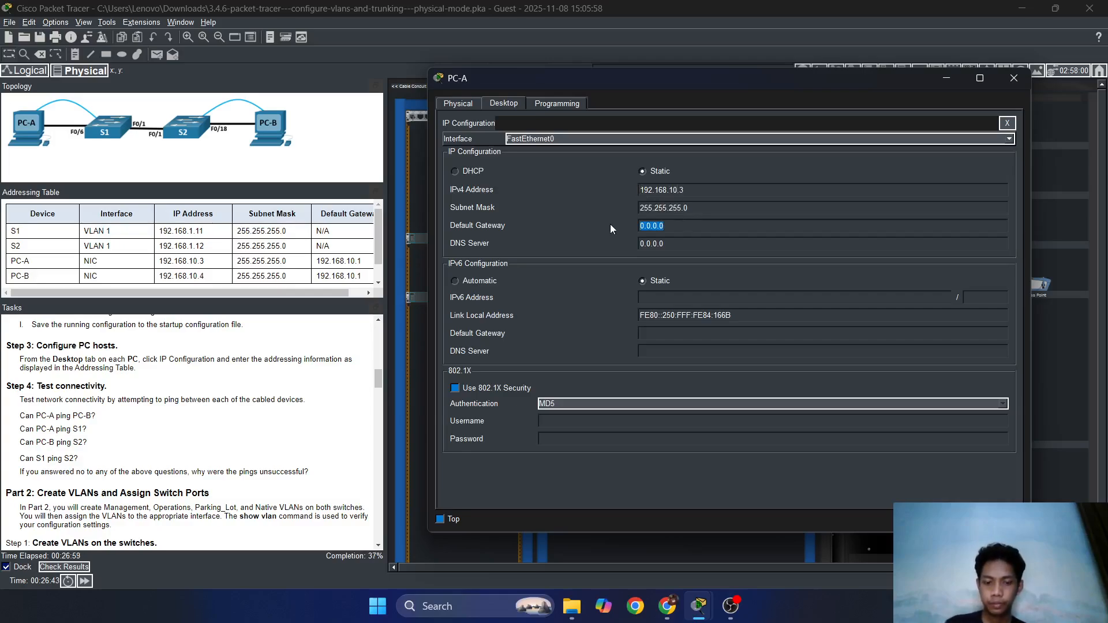
{"action": "type", "text": "192.168"}
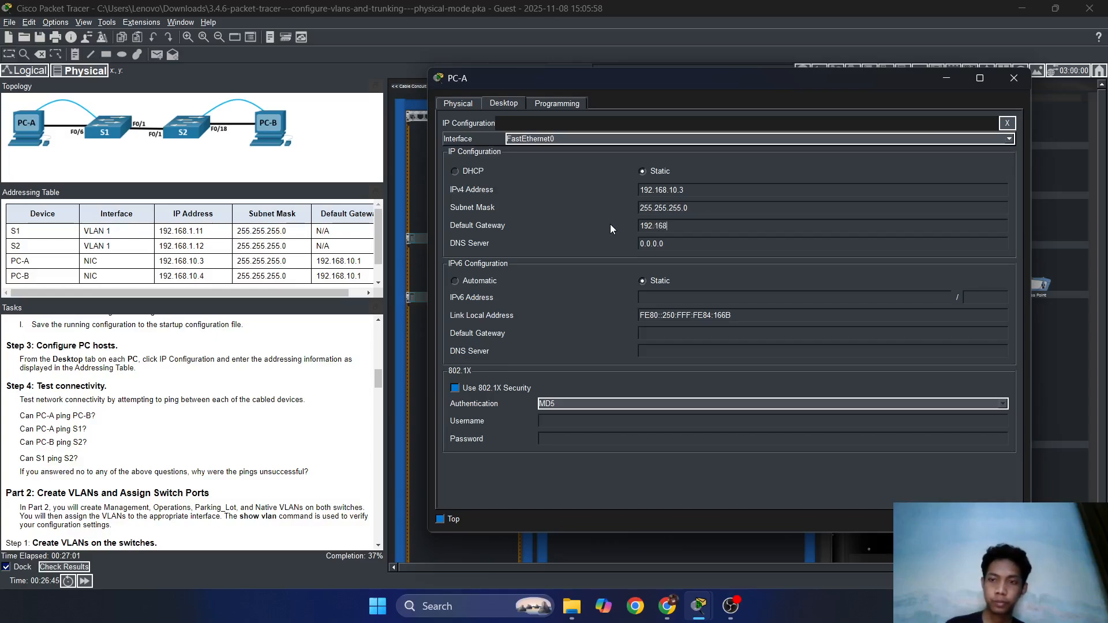
{"action": "type", "text": ".10.1"}
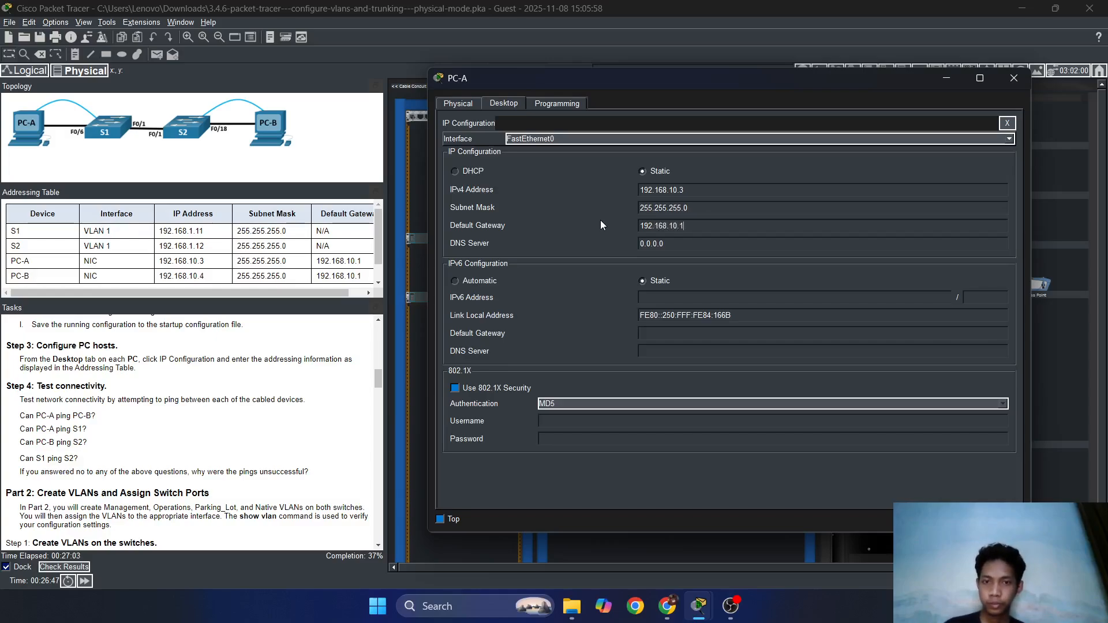
{"action": "left_click", "coordinate": [813, 204]}
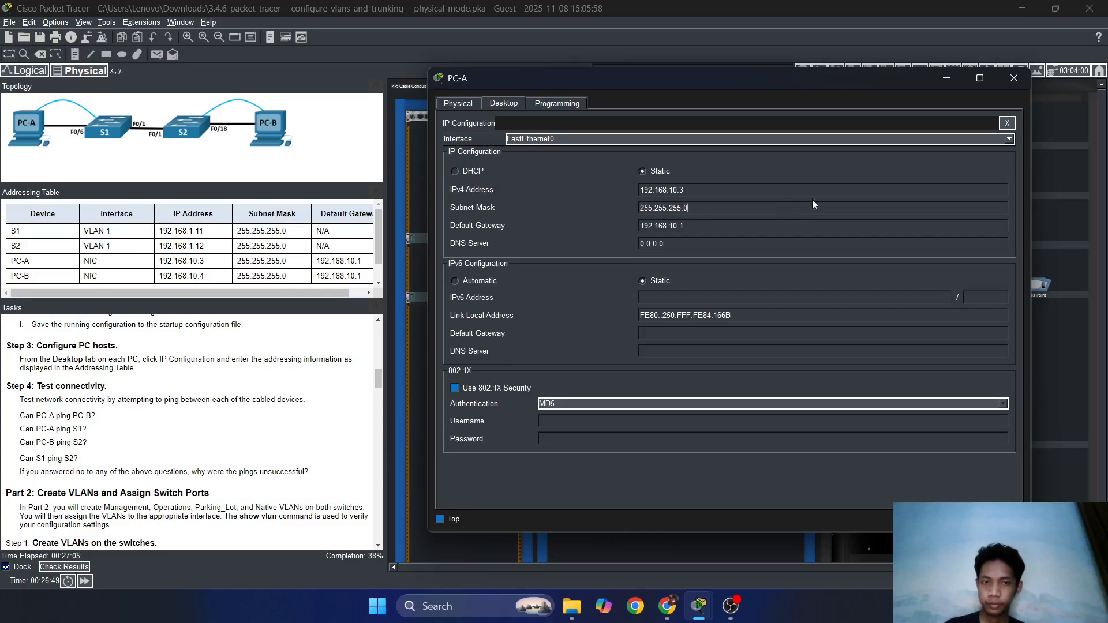
{"action": "left_click", "coordinate": [1007, 123]}
{"action": "left_click", "coordinate": [1014, 78]}
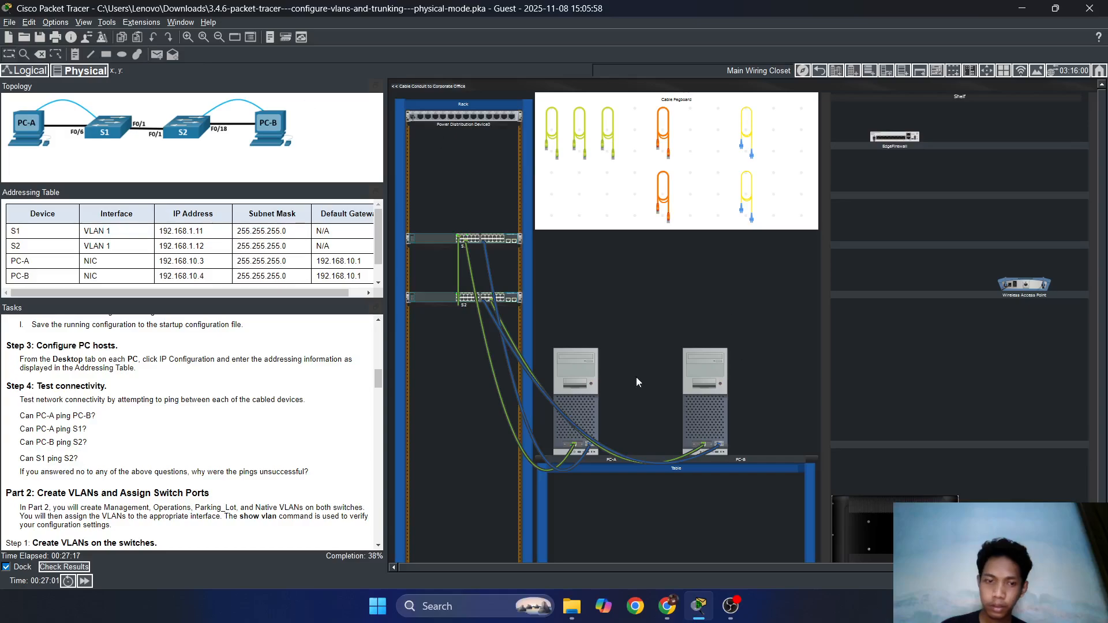
Open PC-A's Command Prompt.
{"action": "left_click", "coordinate": [572, 376]}
{"action": "left_click_drag", "start_coordinate": [496, 52], "coordinate": [646, 54]}
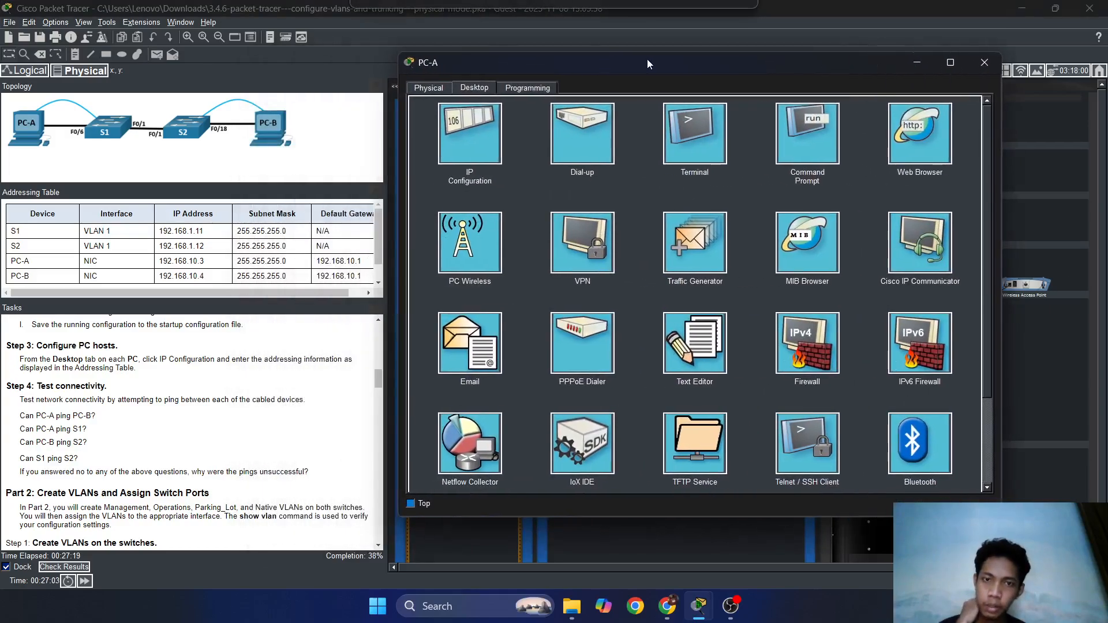
{"action": "left_click", "coordinate": [814, 144]}
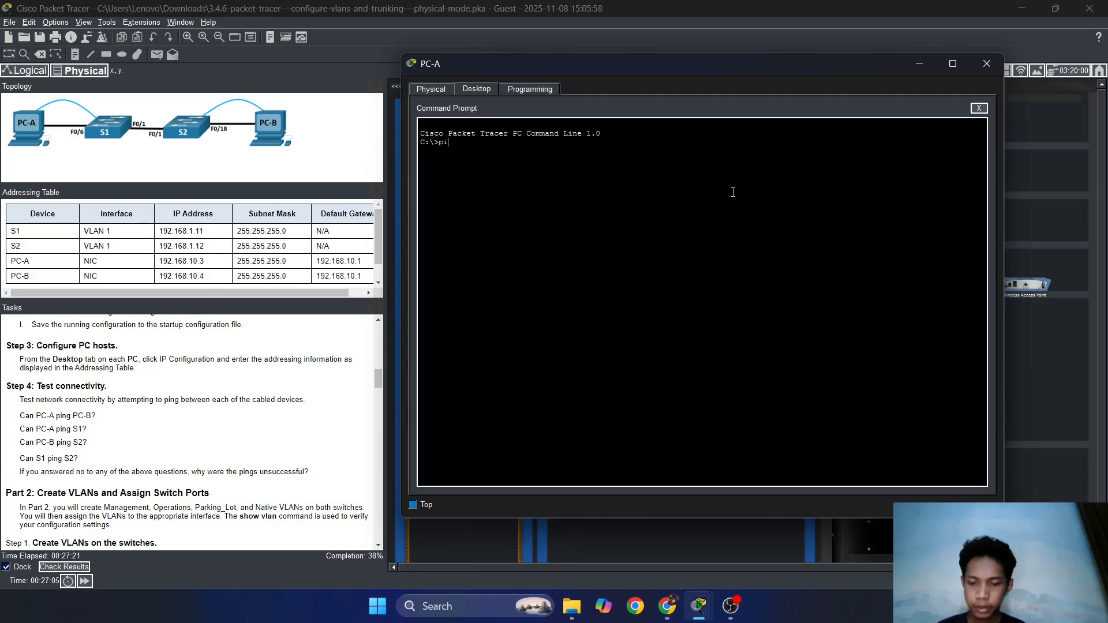
Ping PC-B at 192.168.10.4 and confirm 4 of 4 replies with 0% loss.
{"action": "type", "text": "ping 10"}
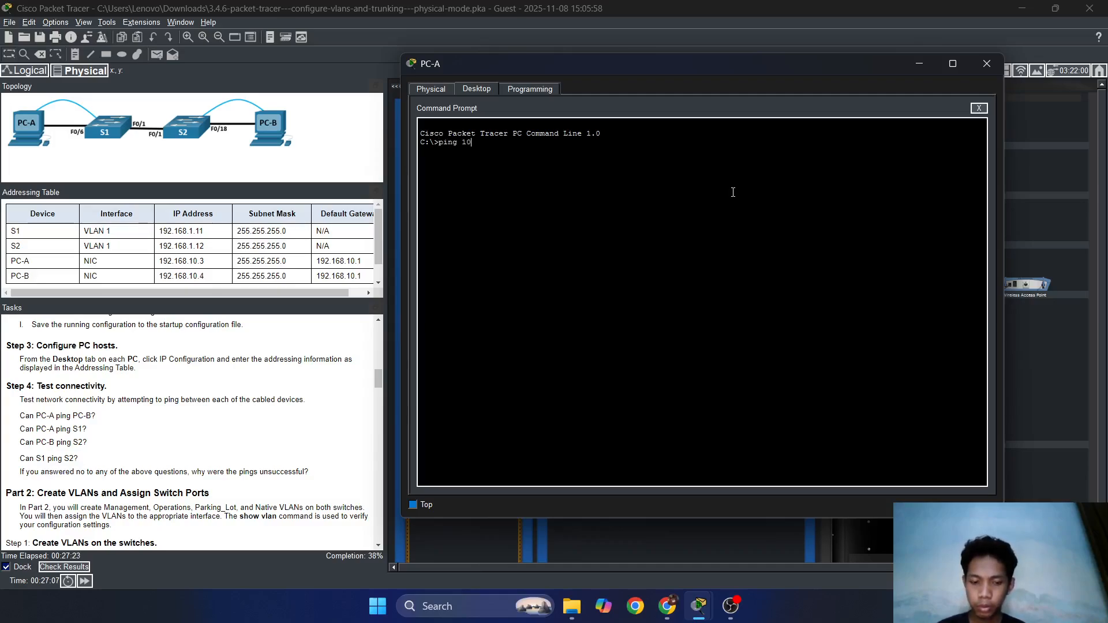
{"action": "key", "text": "BackSpace"}
{"action": "type", "text": "92.168.10."}
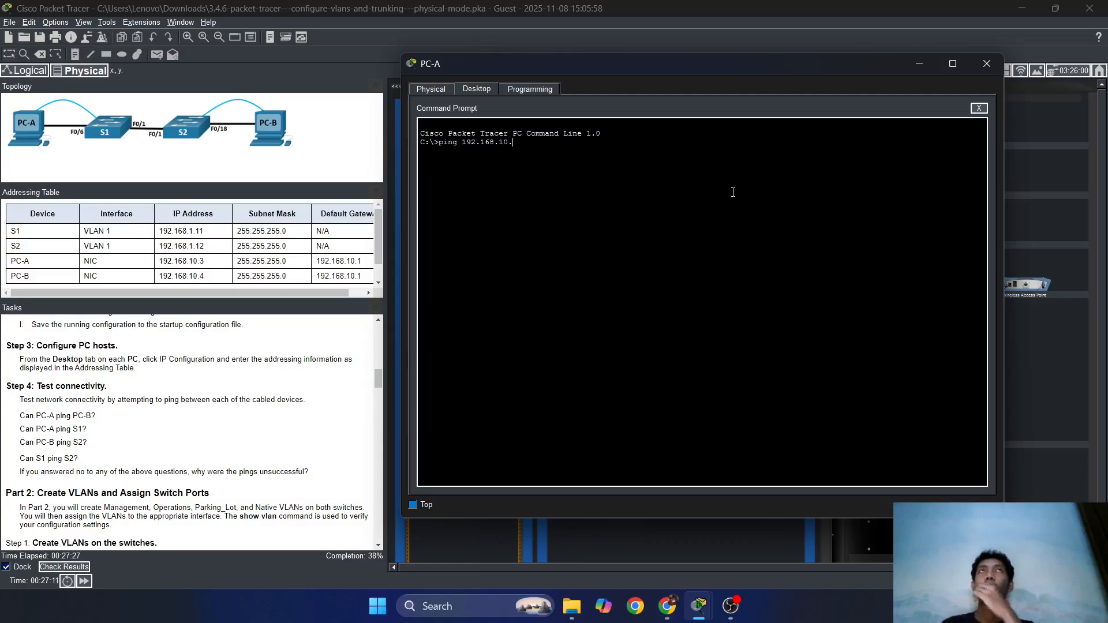
{"action": "type", "text": "3"}
{"action": "key", "text": "BackSpace"}
{"action": "type", "text": "4"}
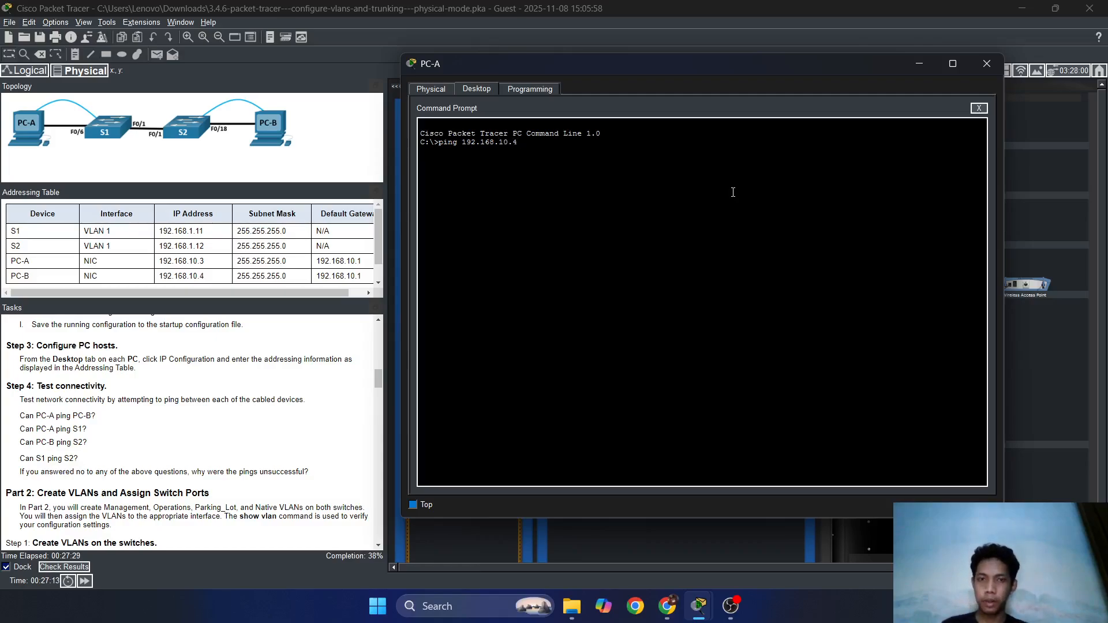
{"action": "key", "text": "Return"}
{"action": "left_click_drag", "start_coordinate": [709, 65], "coordinate": [776, 129]}
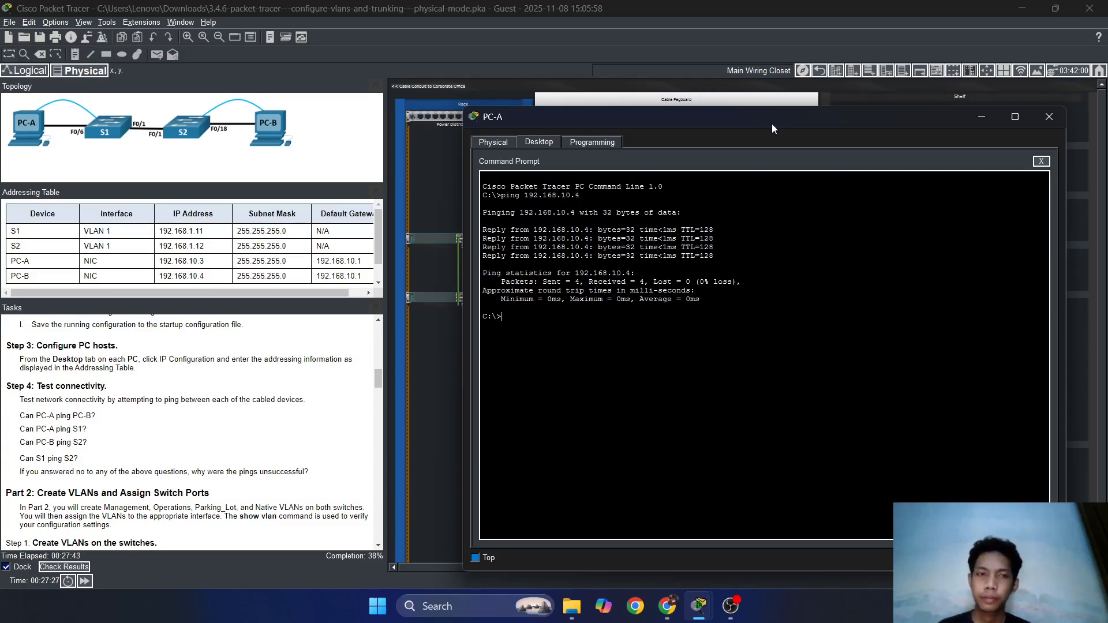
{"action": "left_click_drag", "start_coordinate": [773, 129], "coordinate": [726, 99]}
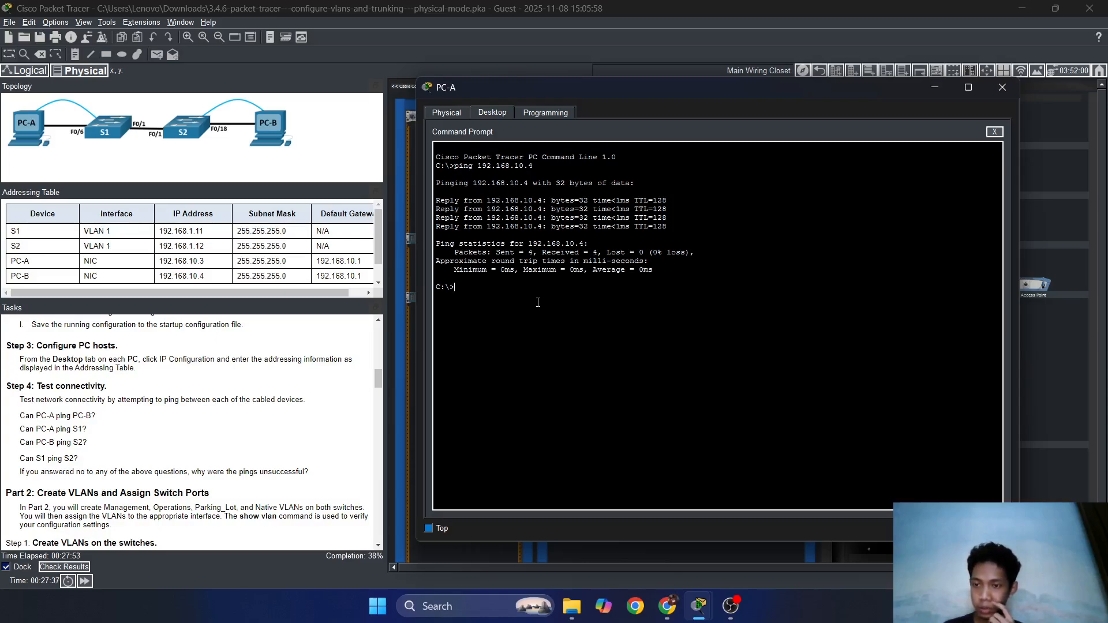
Ping S1 at 192.168.1.11 from PC-A's command prompt, then stop the failing ping.
{"action": "type", "text": "ping "}
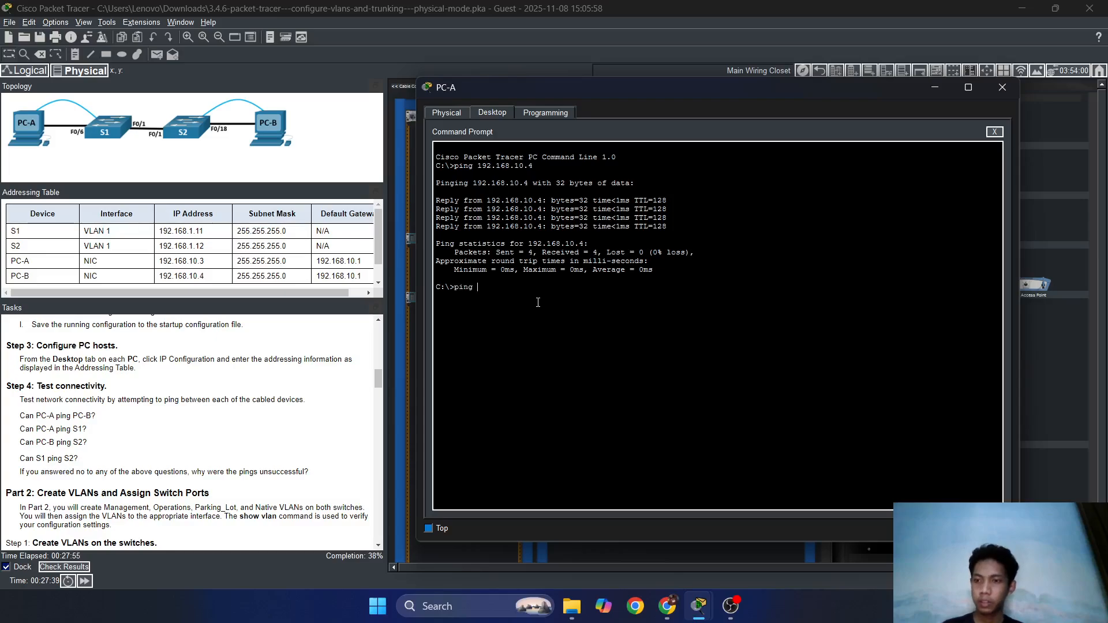
{"action": "type", "text": "192.168"}
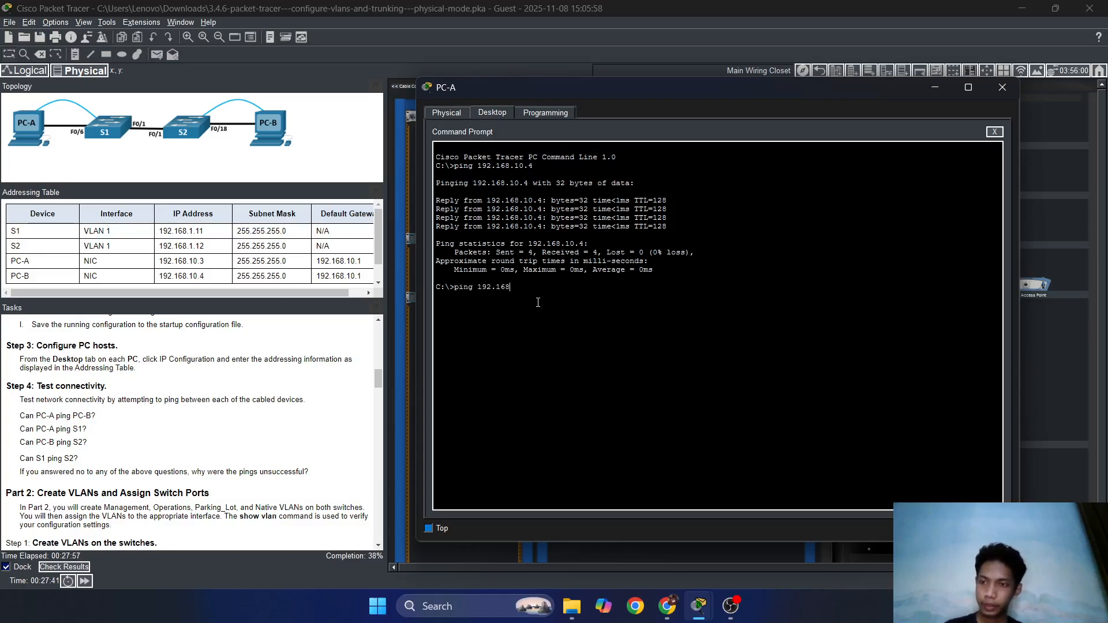
{"action": "type", "text": ".10"}
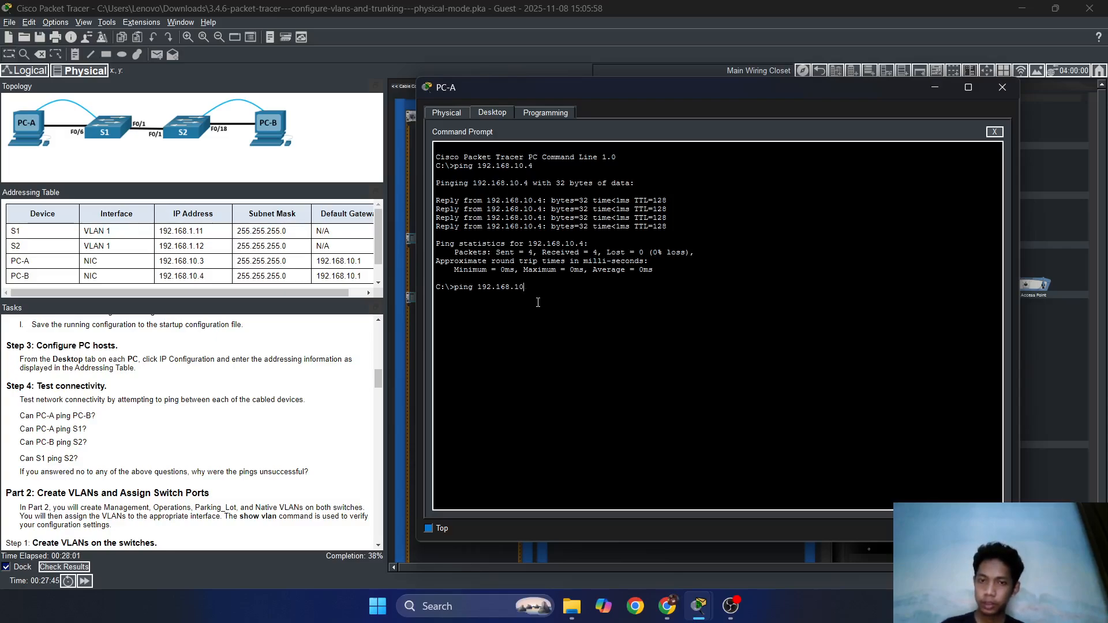
{"action": "key", "text": "BackSpace"}
{"action": "type", "text": "."}
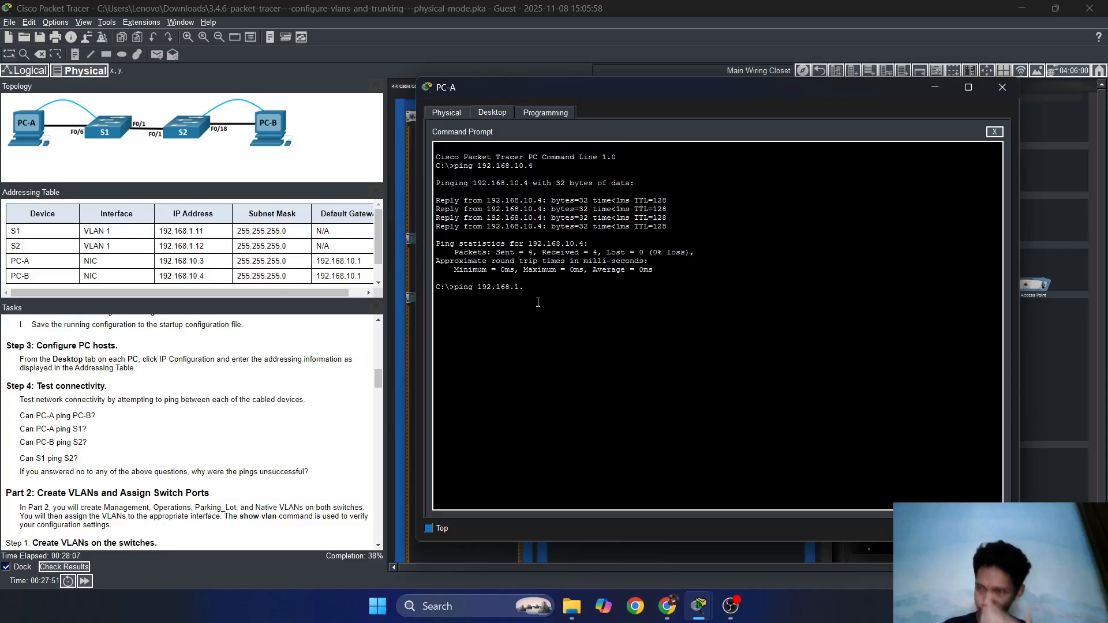
{"action": "type", "text": "10"}
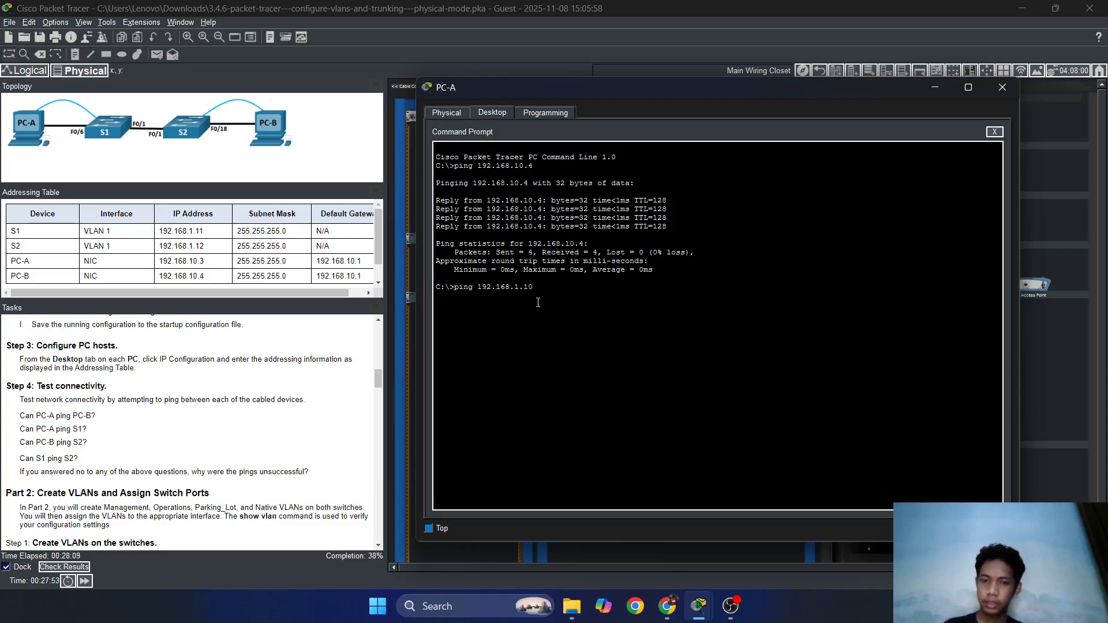
{"action": "key", "text": "BackSpace"}
{"action": "type", "text": "1"}
{"action": "key", "text": "Return"}
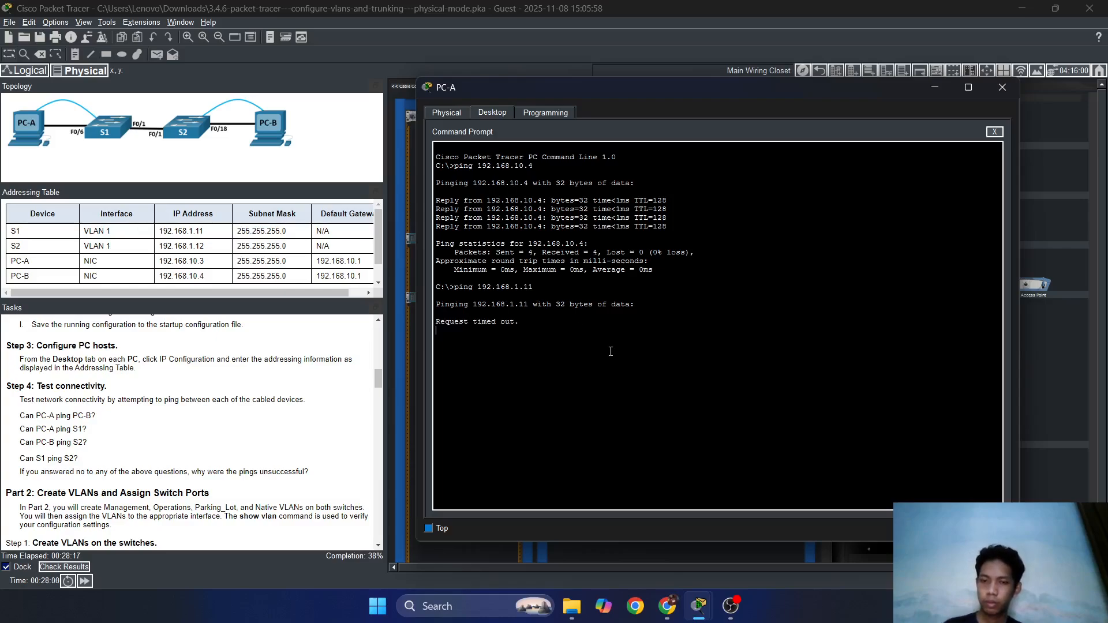
{"action": "key", "text": "ctrl+c"}
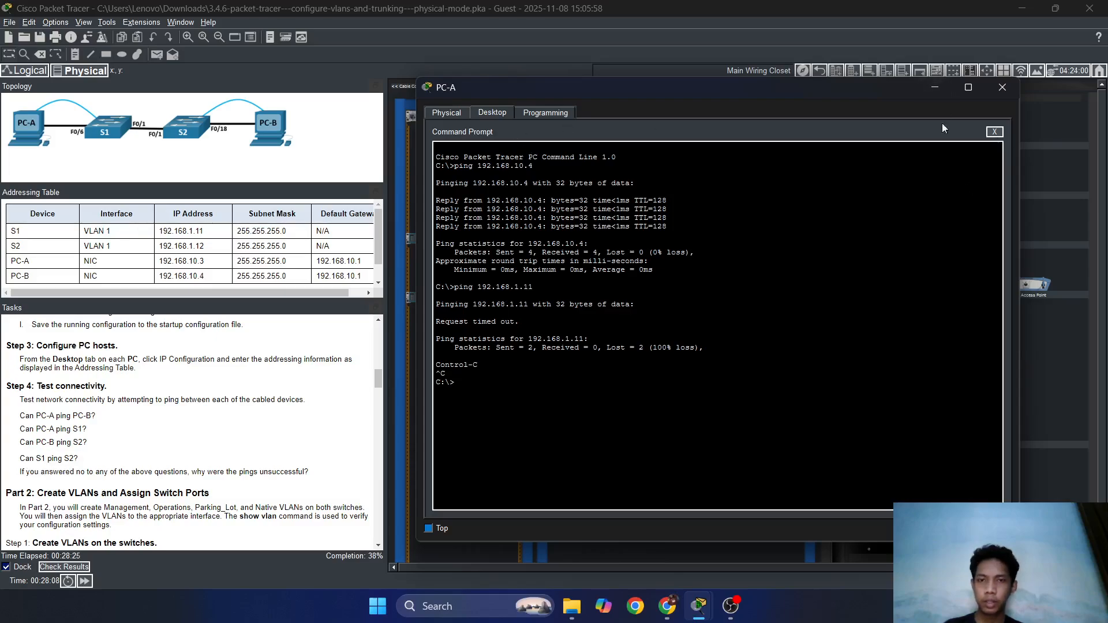
Switch PC-A from Command Prompt to a Terminal session on S1's console.
{"action": "left_click", "coordinate": [994, 132]}
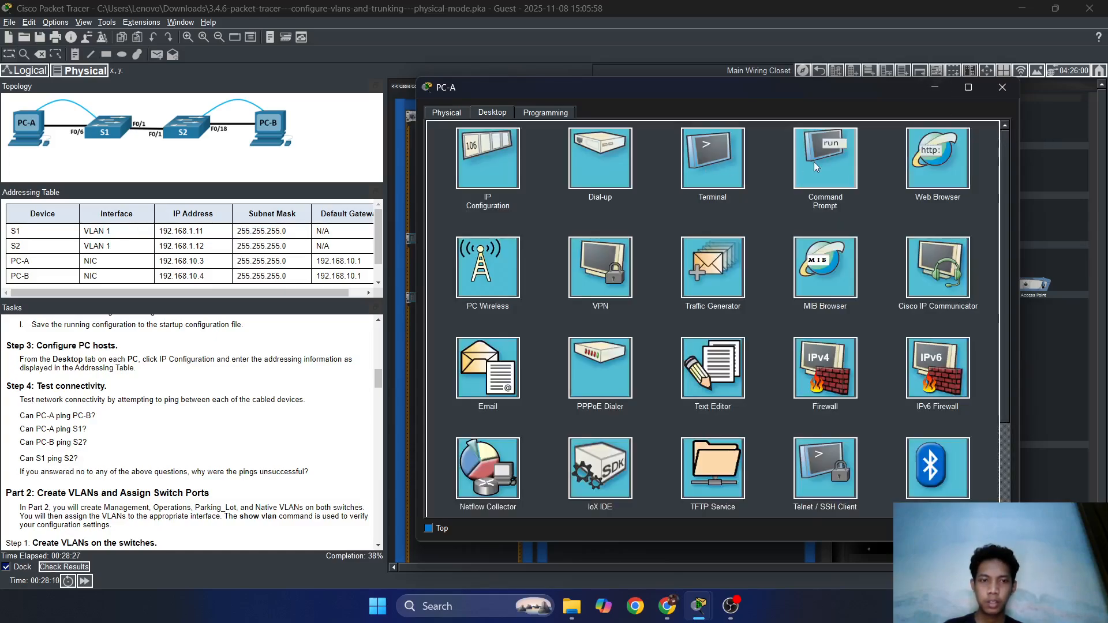
{"action": "left_click", "coordinate": [711, 158]}
{"action": "left_click", "coordinate": [990, 242]}
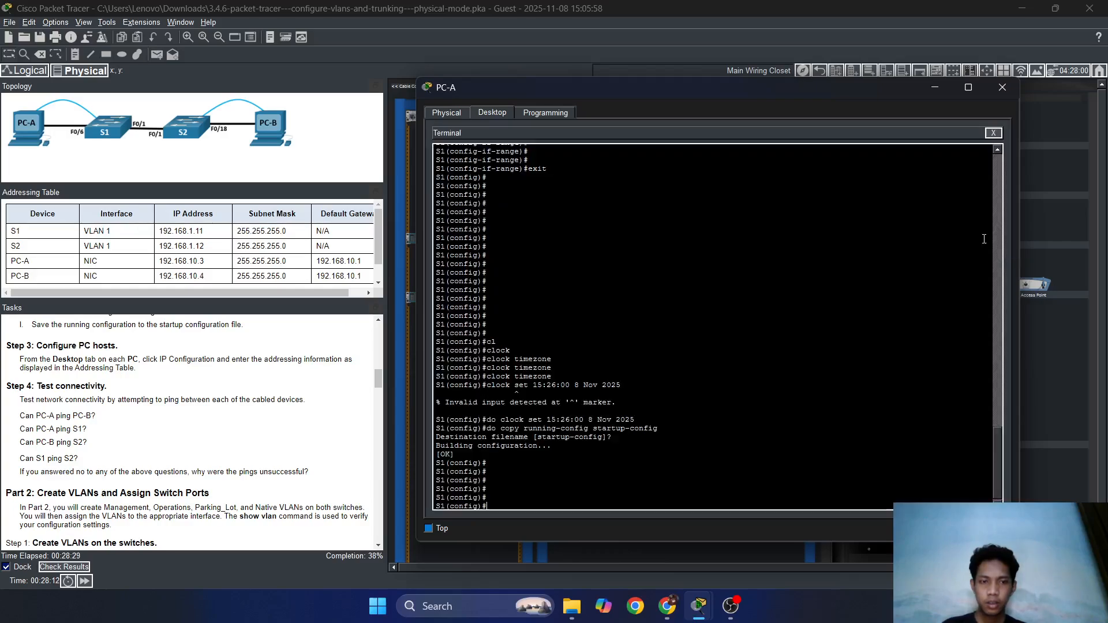
{"action": "key", "text": "Return"}
{"action": "key", "text": "Return"}
{"action": "key", "text": "Return"}
{"action": "key", "text": "Return"}
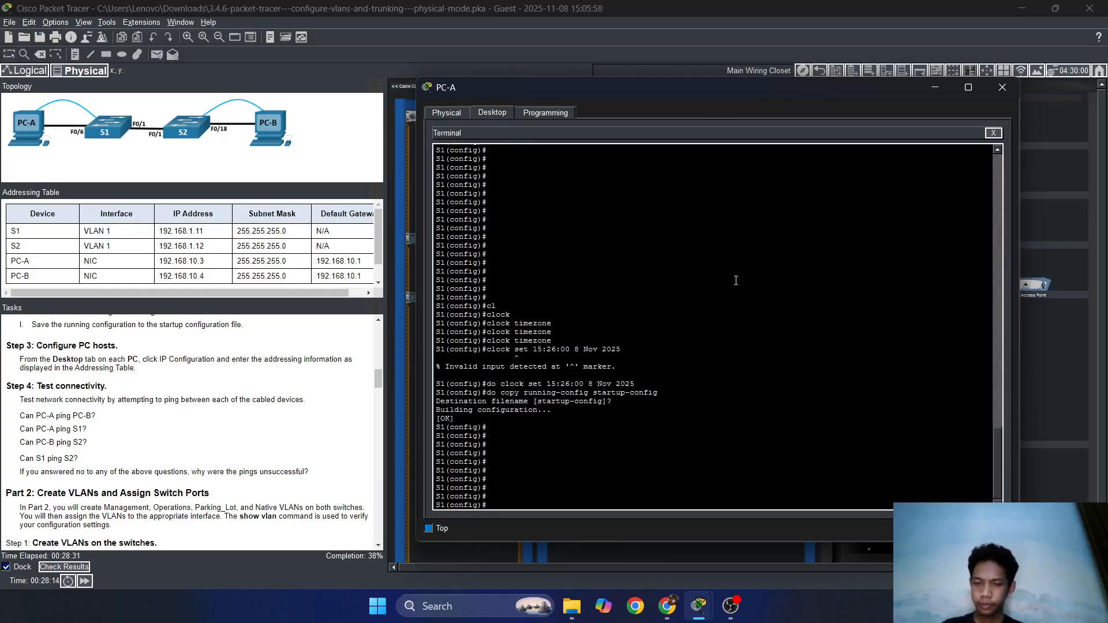
Run 'do ping 192.168.1.12' from S1's configuration prompt to reach S2.
{"action": "type", "text": "ping"}
{"action": "key", "text": "BackSpace"}
{"action": "key", "text": "BackSpace"}
{"action": "key", "text": "BackSpace"}
{"action": "key", "text": "BackSpace"}
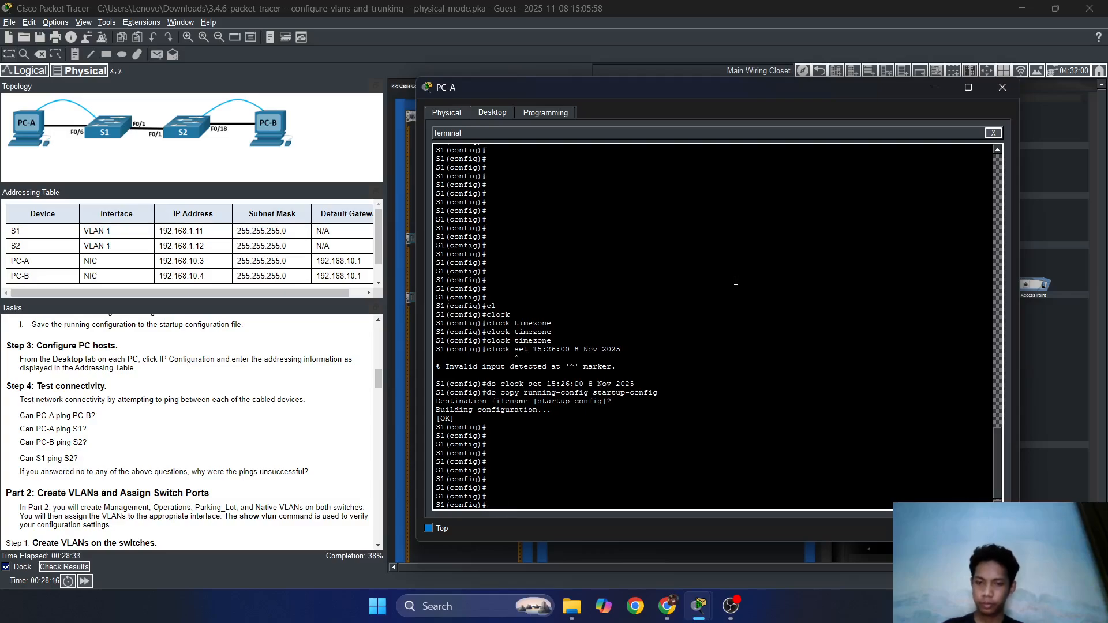
{"action": "type", "text": "do"}
{"action": "key", "text": "BackSpace"}
{"action": "type", "text": "p"}
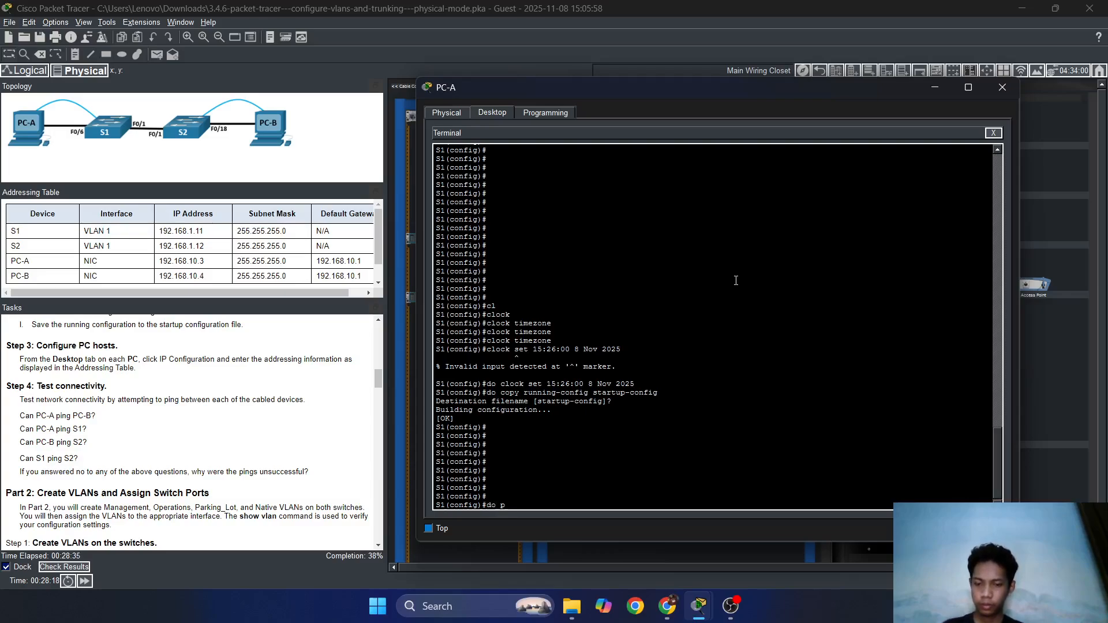
{"action": "type", "text": "ing"}
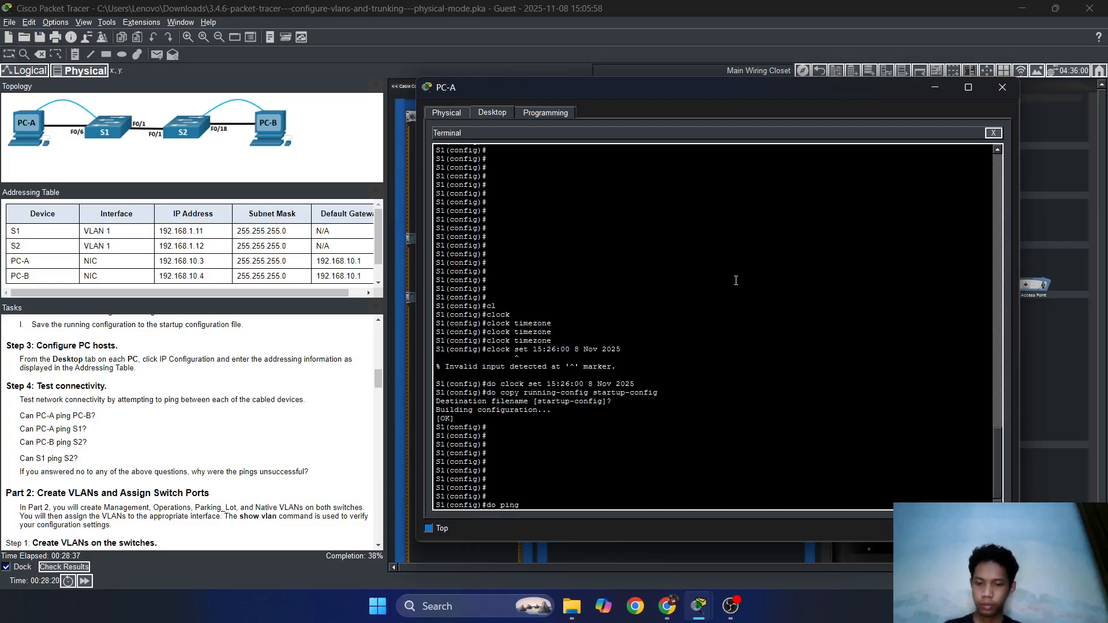
{"action": "type", "text": " sw"}
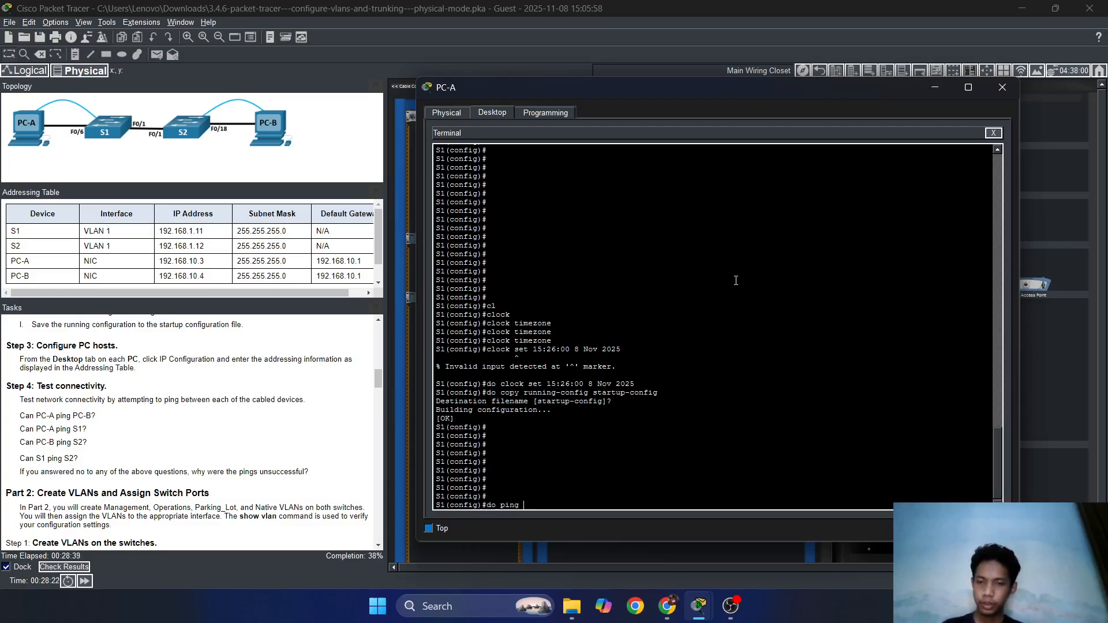
{"action": "type", "text": "10"}
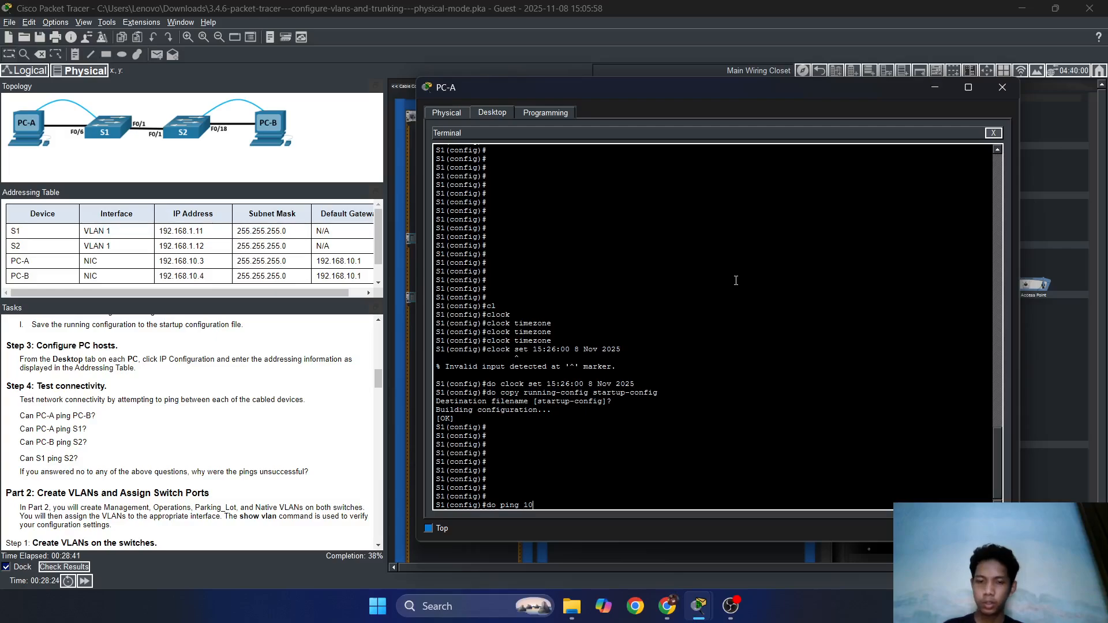
{"action": "key", "text": "BackSpace"}
{"action": "type", "text": "92.168."}
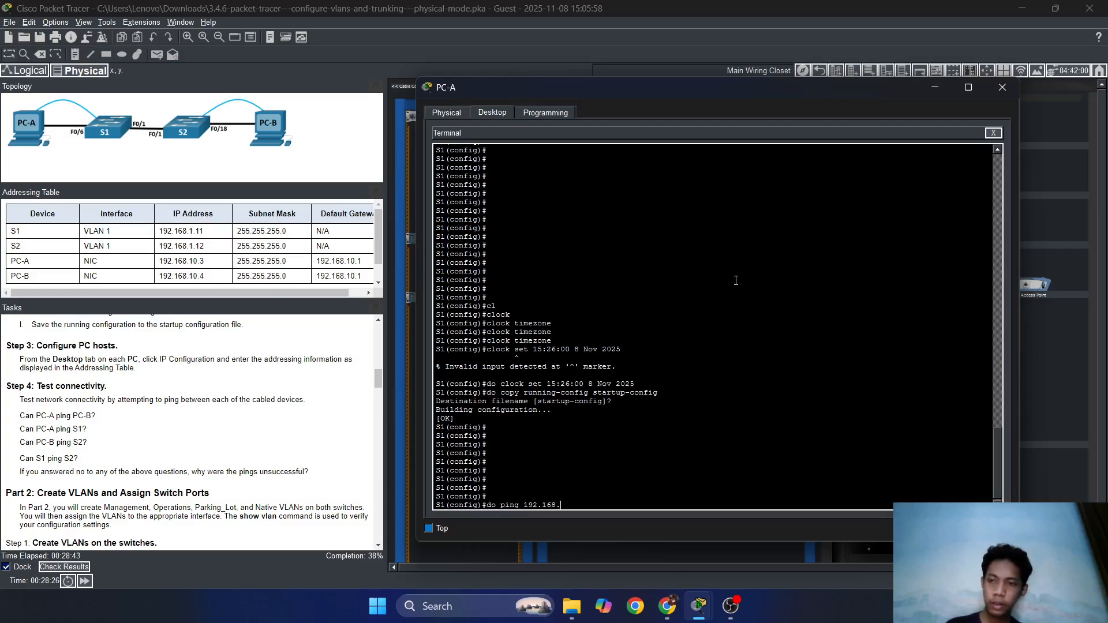
{"action": "type", "text": "10.4"}
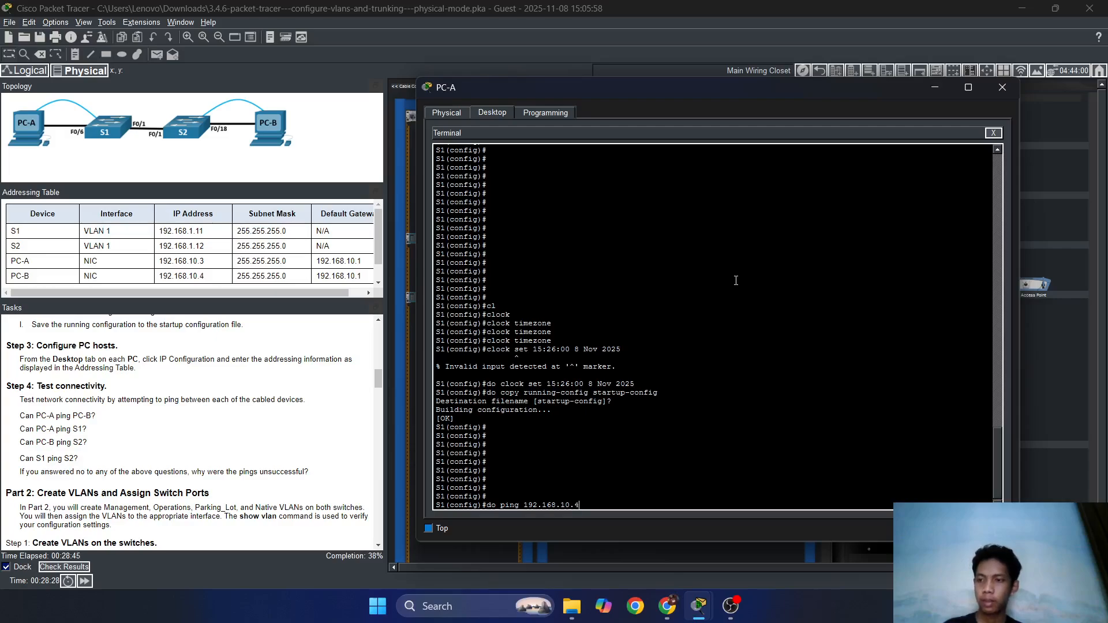
{"action": "key", "text": "BackSpace"}
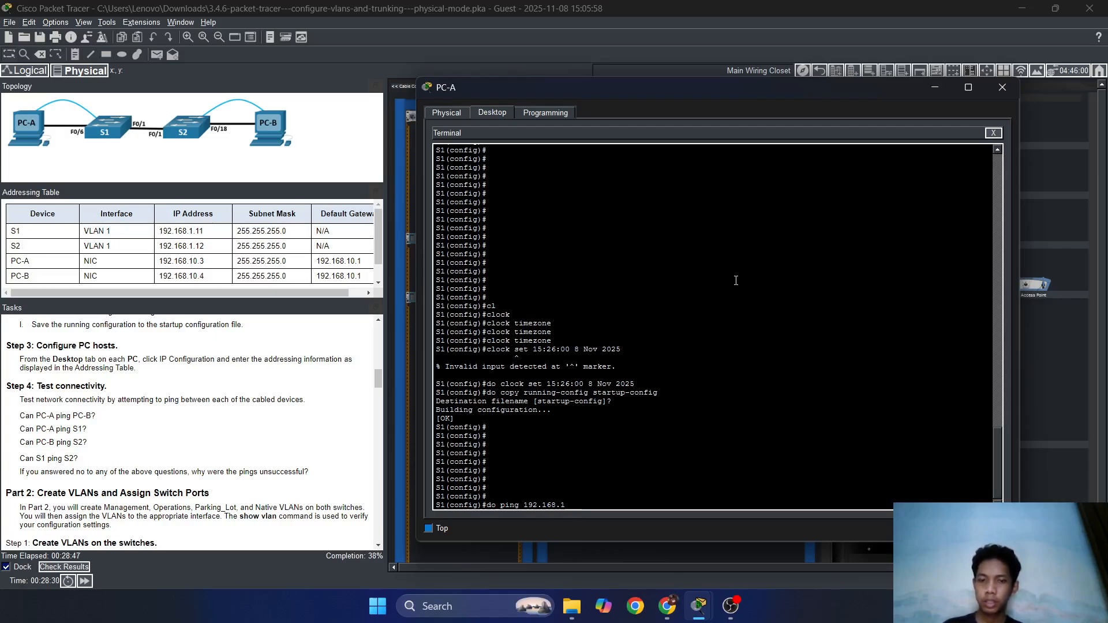
{"action": "type", "text": ".1"}
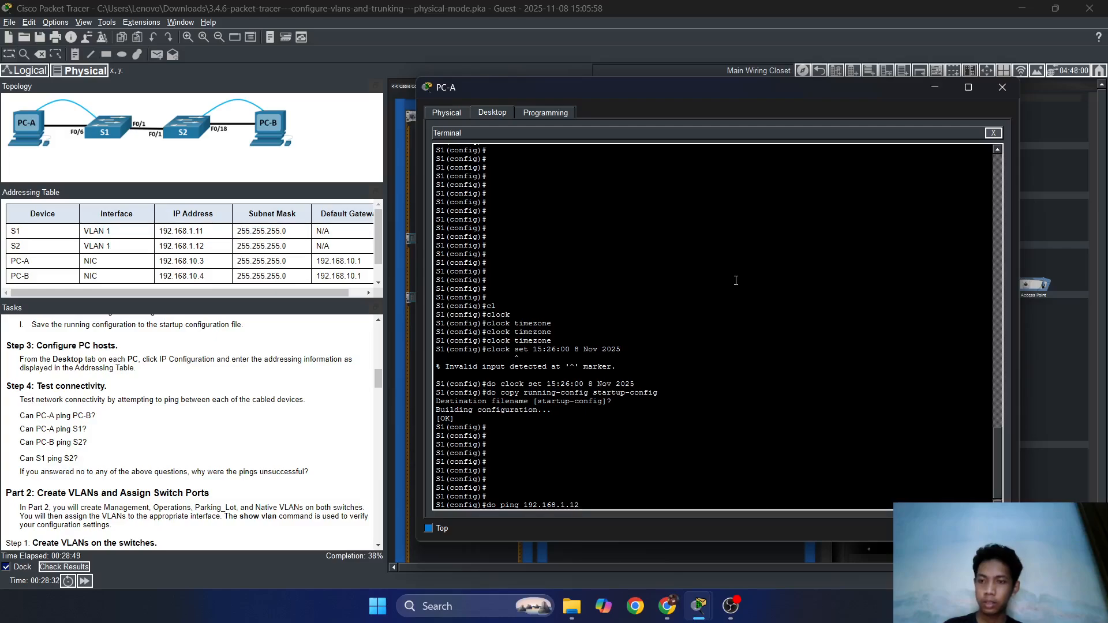
{"action": "type", "text": "2"}
{"action": "key", "text": "Return"}
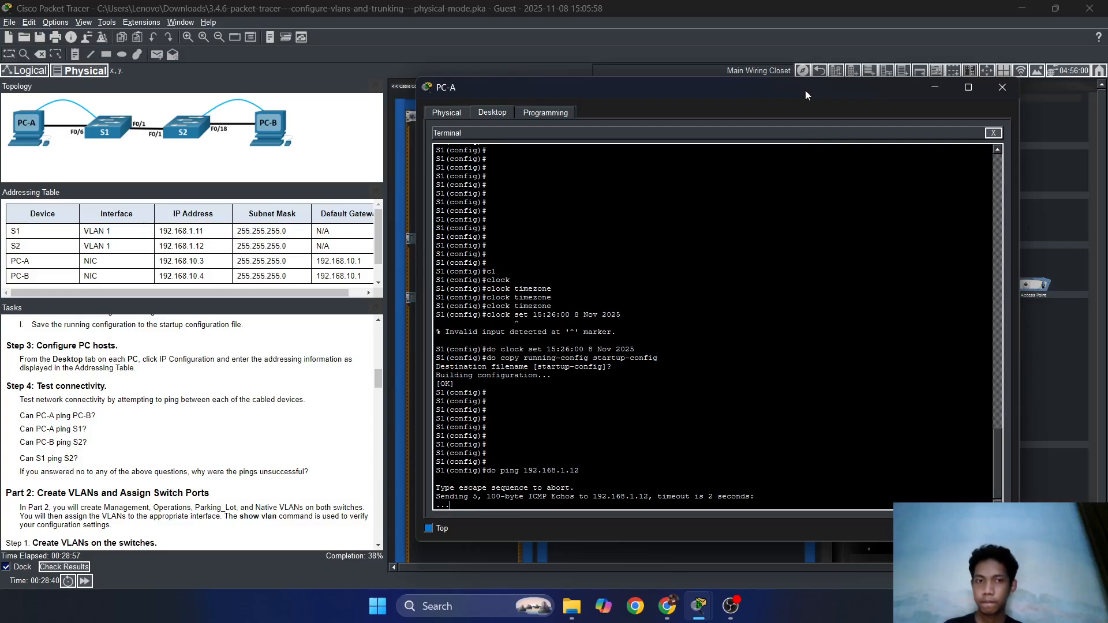
{"action": "left_click_drag", "start_coordinate": [806, 91], "coordinate": [428, 78]}
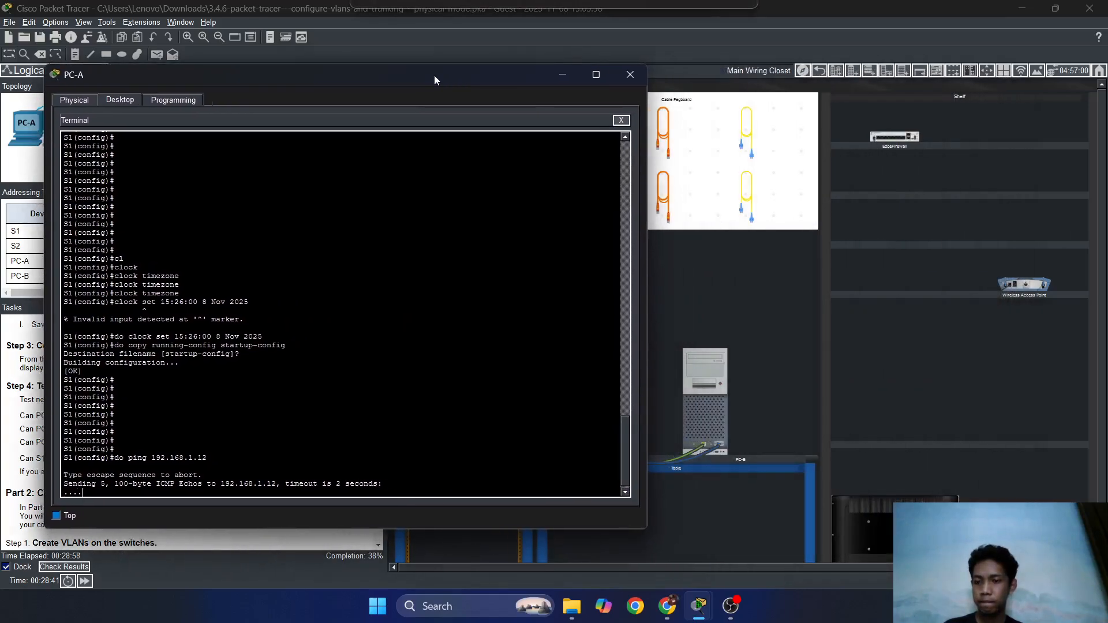
Connect PC-B's Terminal to S2's console and review its history.
{"action": "left_click", "coordinate": [698, 399]}
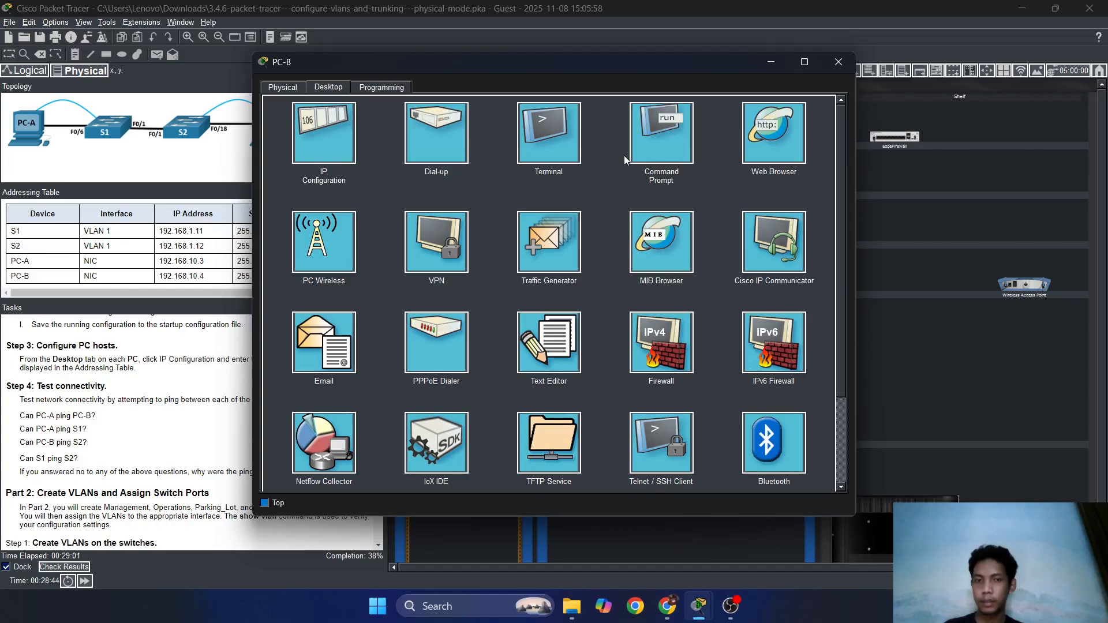
{"action": "left_click", "coordinate": [562, 138]}
{"action": "left_click", "coordinate": [823, 222]}
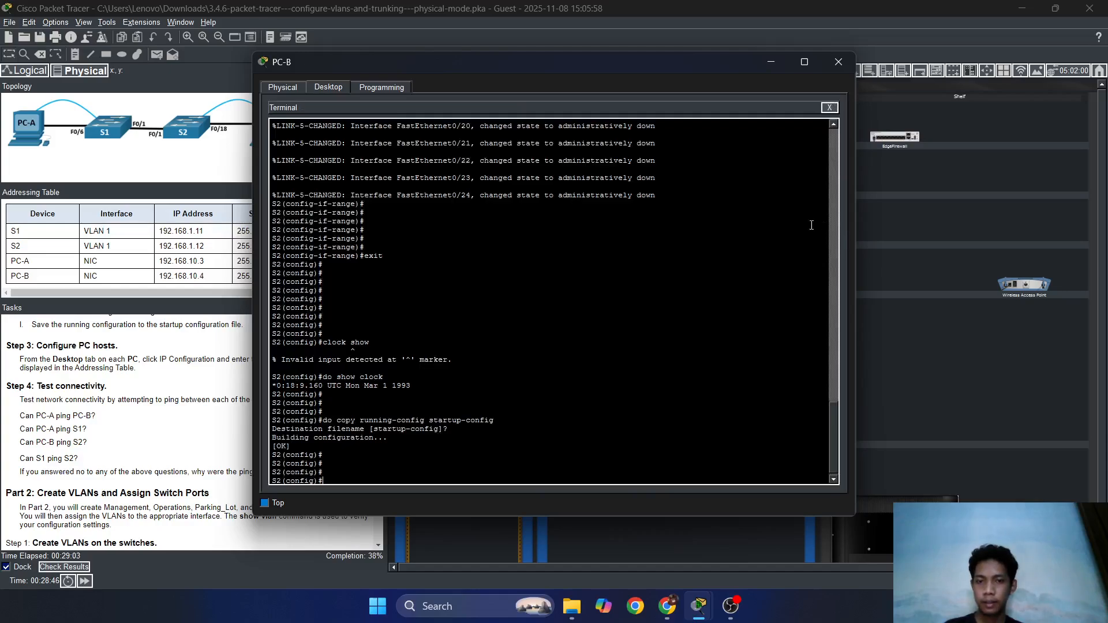
{"action": "scroll", "coordinate": [669, 291], "scroll_direction": "up", "scroll_amount": 20}
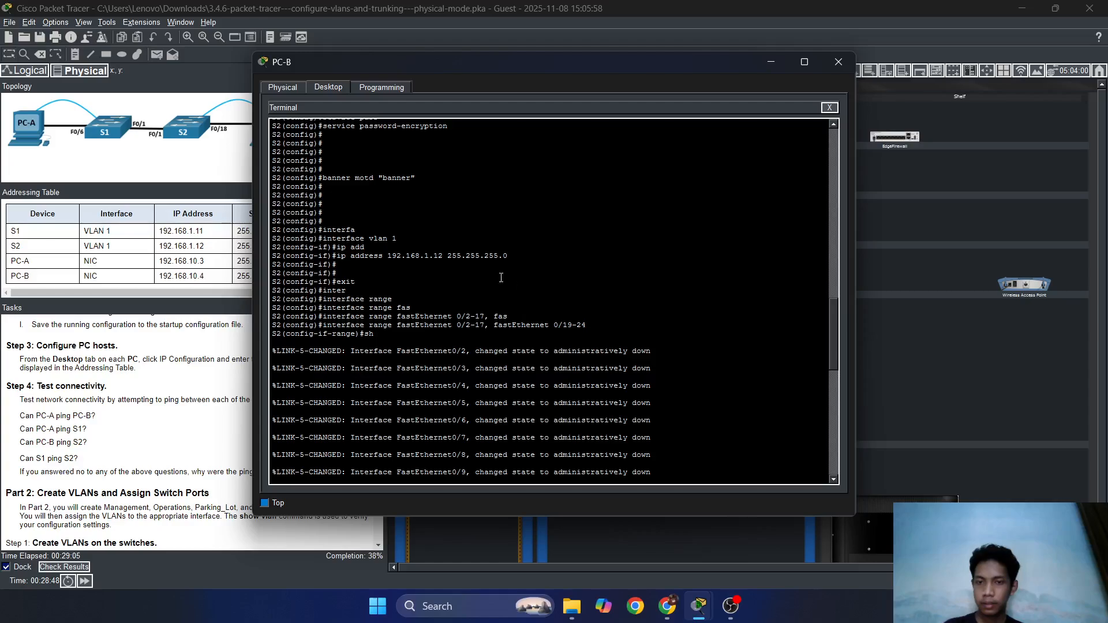
{"action": "left_click_drag", "start_coordinate": [493, 74], "coordinate": [578, 81]}
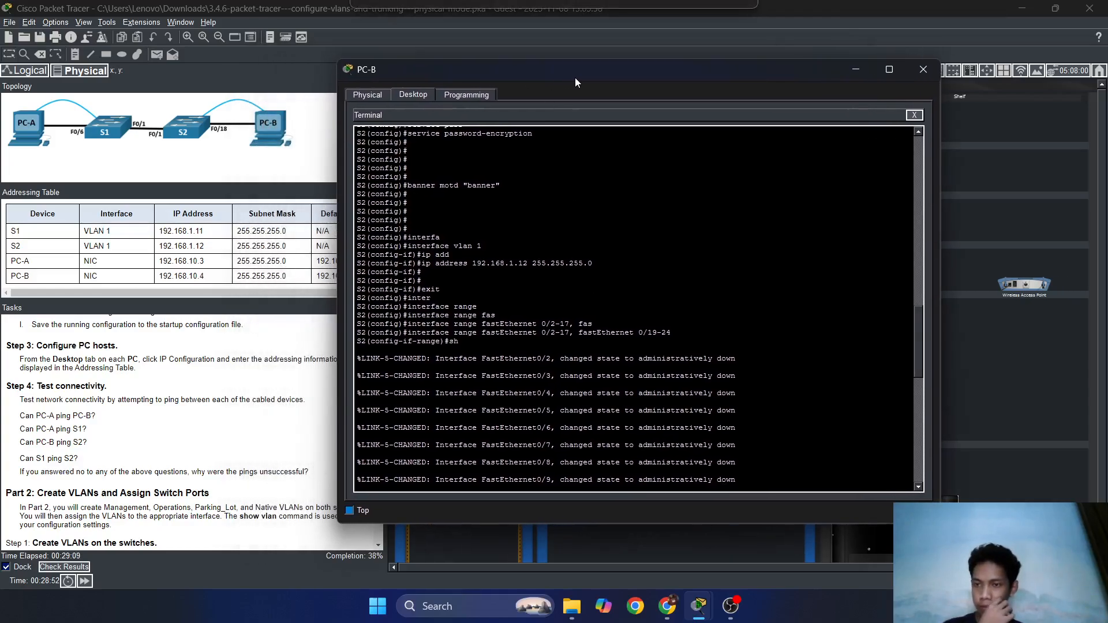
Rerun the ping to 192.168.1.12 from PC-A's S1 terminal, again getting 0/5.
{"action": "left_click", "coordinate": [856, 69]}
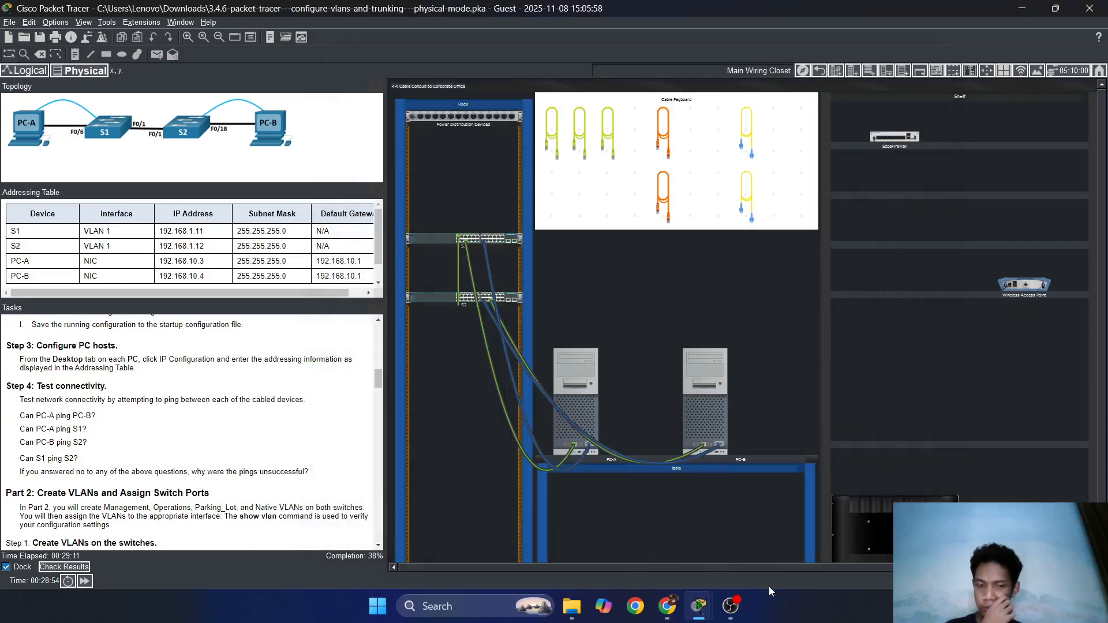
{"action": "mouse_move", "coordinate": [699, 606]}
{"action": "left_click", "coordinate": [687, 519]}
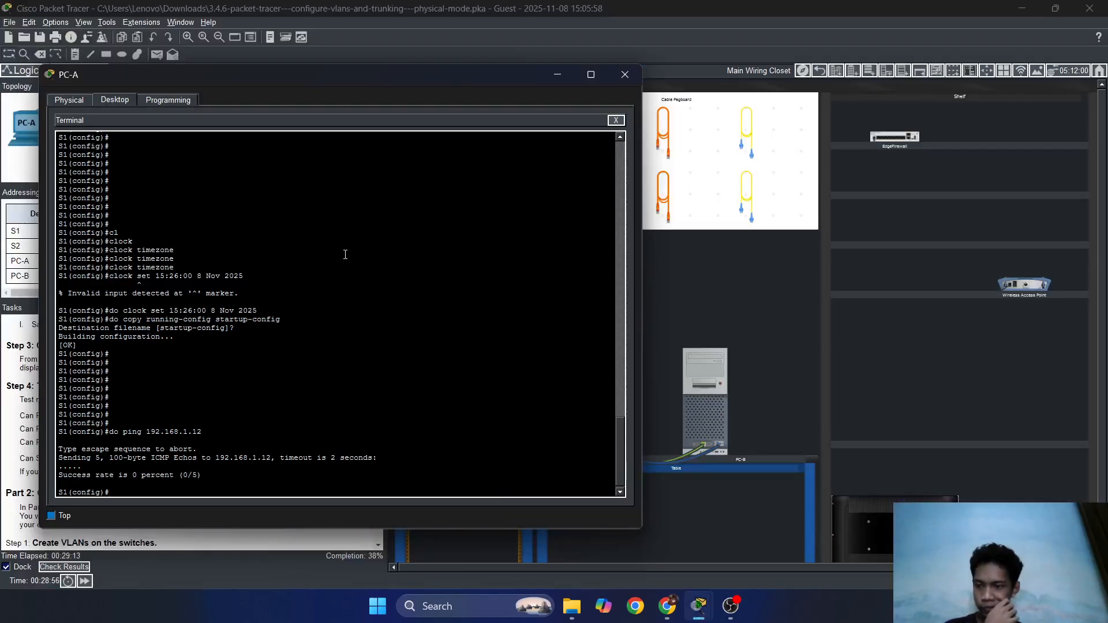
{"action": "key", "text": "Up"}
{"action": "key", "text": "Return"}
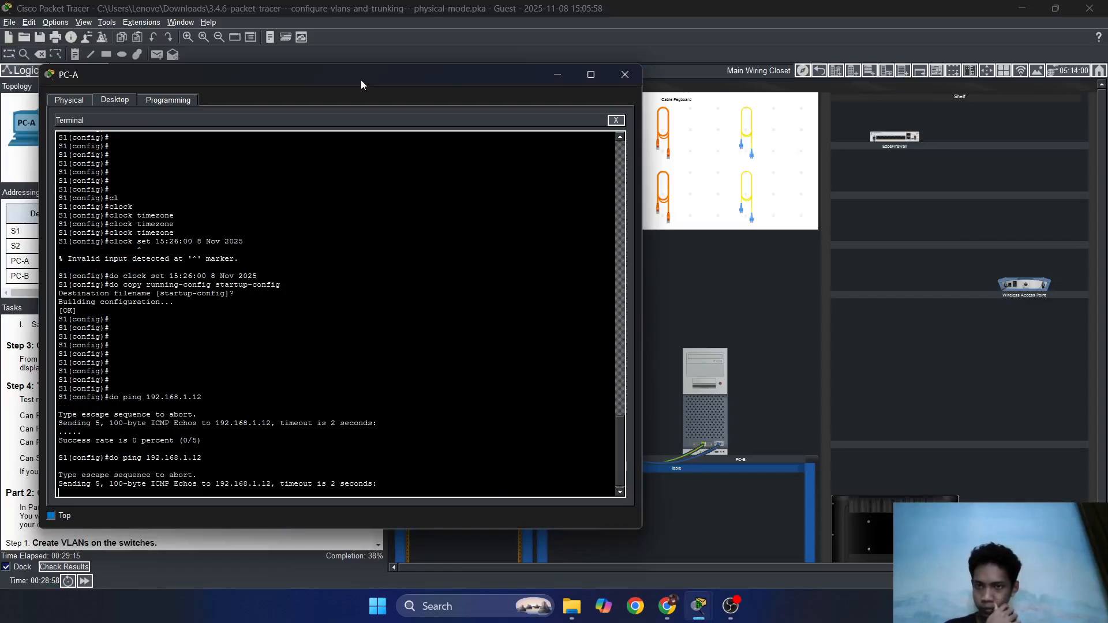
{"action": "left_click_drag", "start_coordinate": [361, 80], "coordinate": [750, 71]}
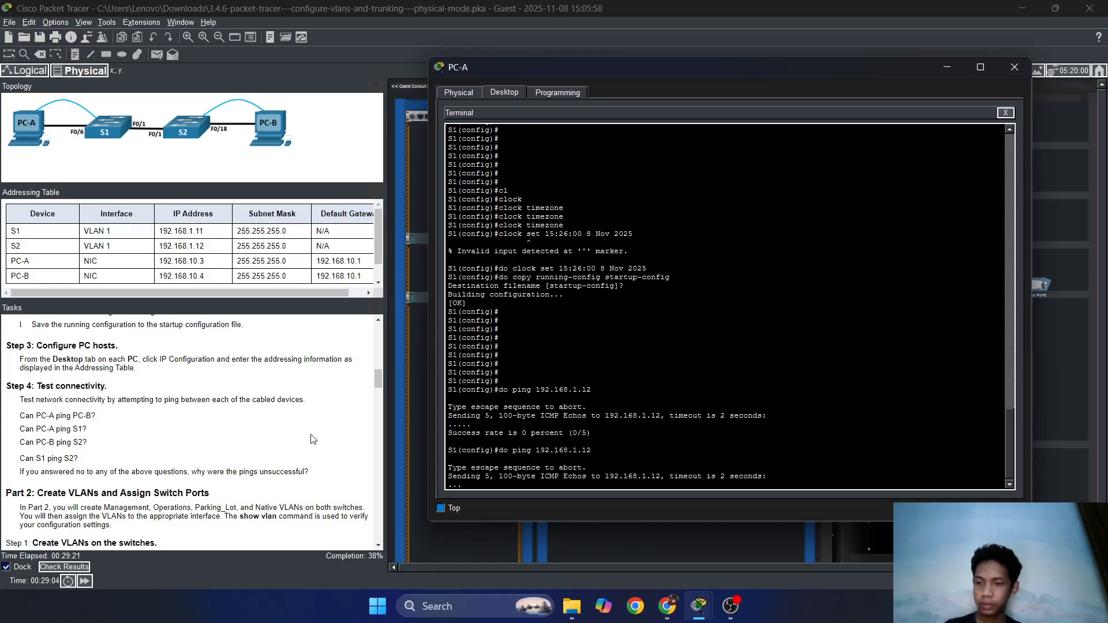
{"action": "scroll", "coordinate": [321, 444], "scroll_direction": "down", "scroll_amount": 5}
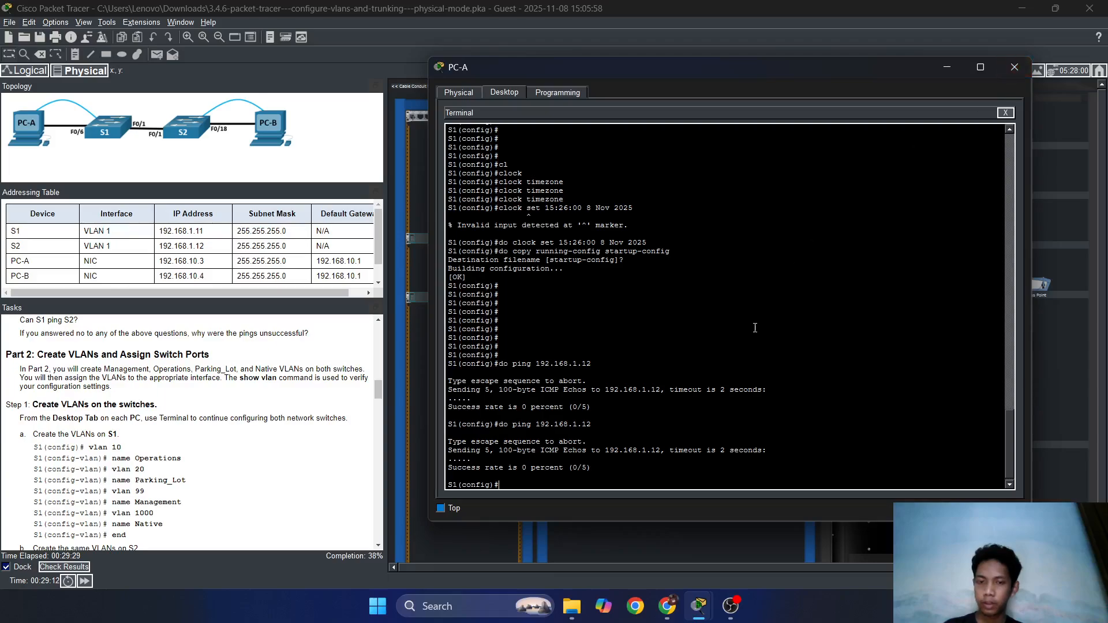
{"action": "left_click_drag", "start_coordinate": [632, 73], "coordinate": [663, 69]}
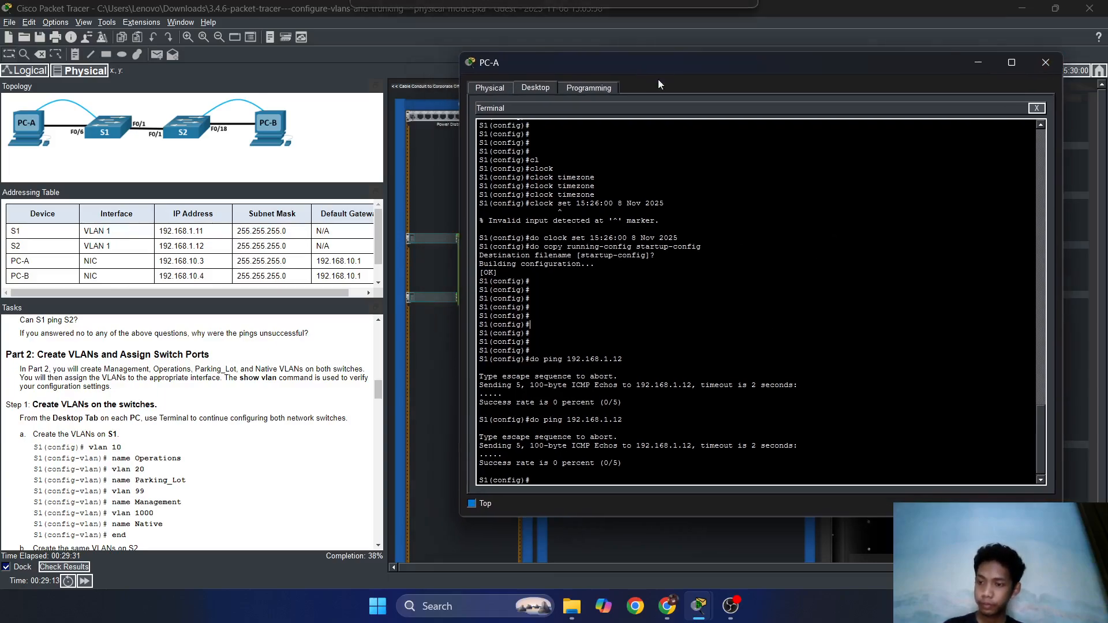
{"action": "scroll", "coordinate": [228, 355], "scroll_direction": "down", "scroll_amount": 1}
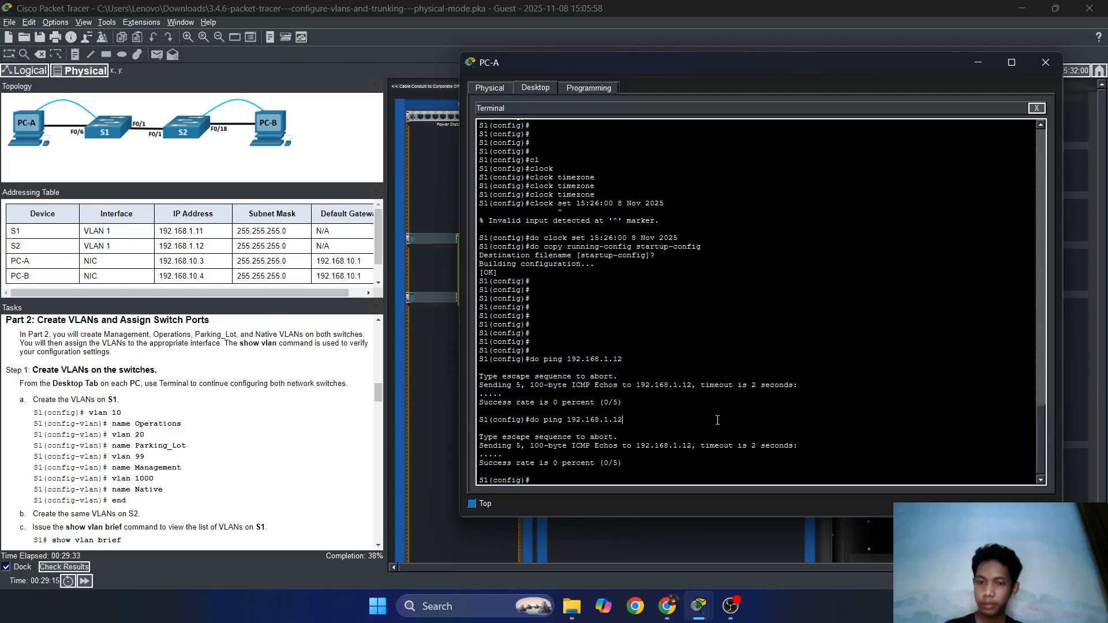
{"action": "type", "text": "hw"}
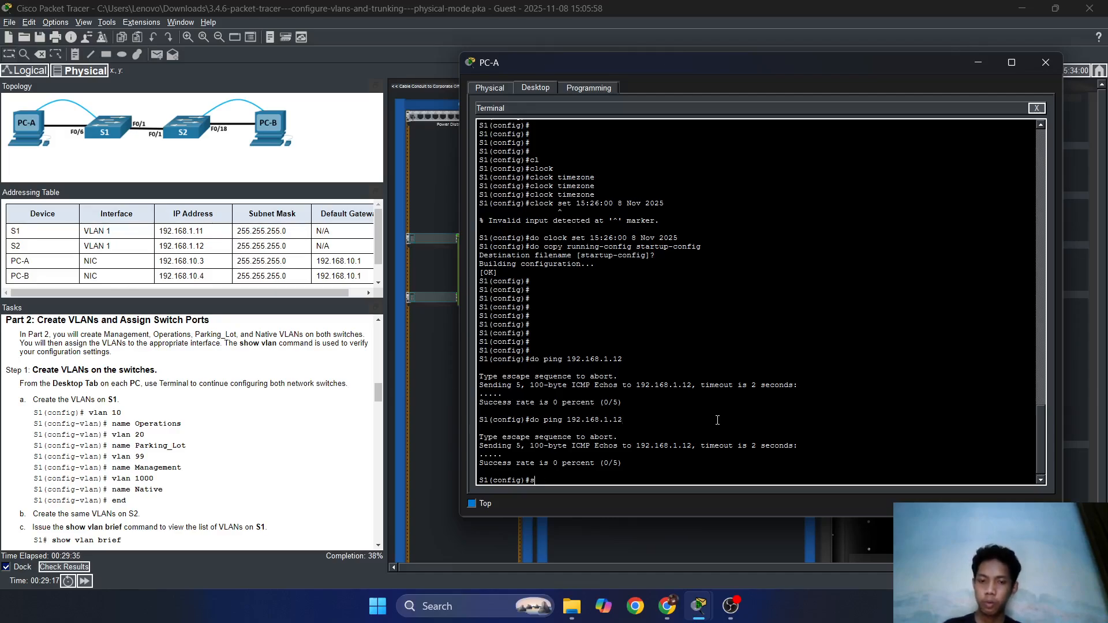
{"action": "key", "text": "BackSpace"}
{"action": "type", "text": "do show"}
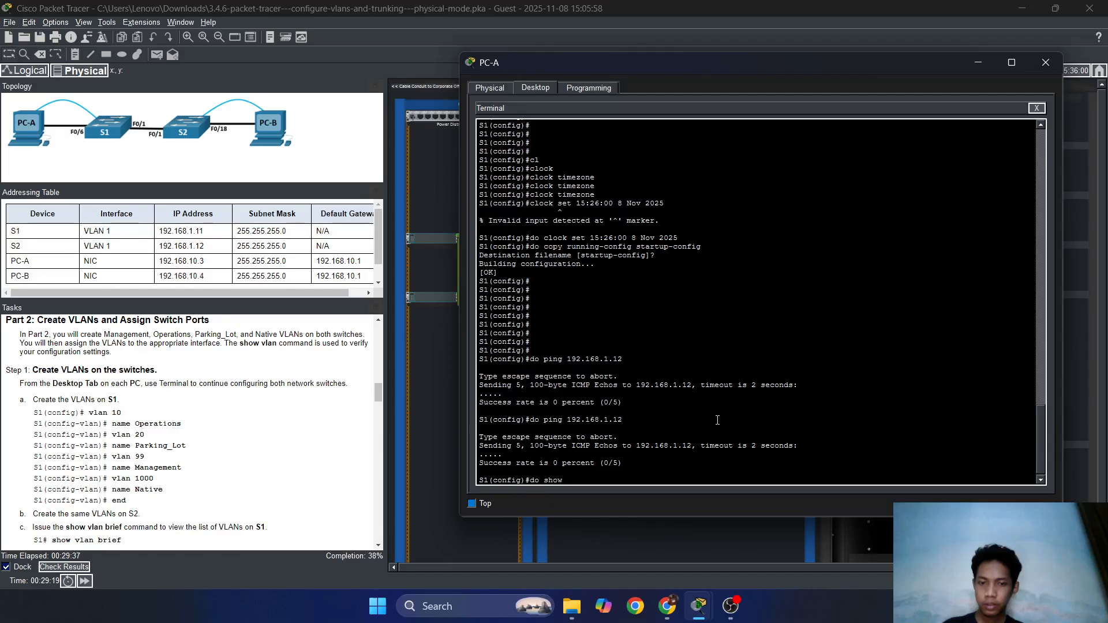
{"action": "type", "text": " vlan"}
{"action": "key", "text": "Return"}
{"action": "key", "text": "Return"}
{"action": "key", "text": "Return"}
{"action": "key", "text": "Return"}
{"action": "key", "text": "Return"}
{"action": "key", "text": "Return"}
{"action": "key", "text": "Return"}
{"action": "key", "text": "Return"}
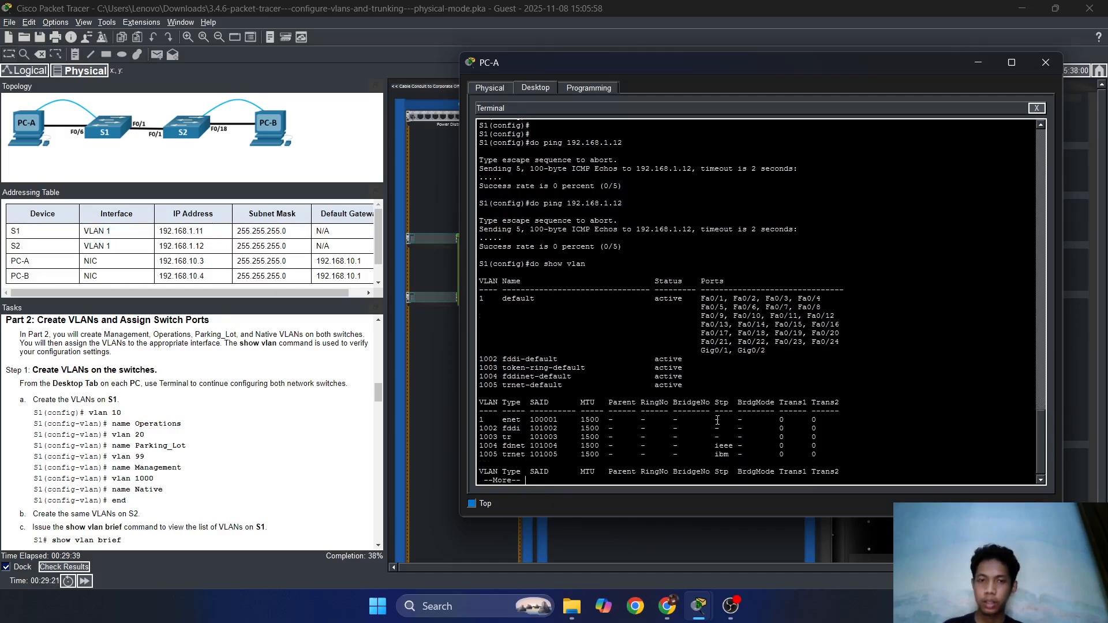
{"action": "key", "text": "Return"}
{"action": "key", "text": "Return"}
{"action": "key", "text": "Return"}
{"action": "key", "text": "Return"}
{"action": "key", "text": "Return"}
{"action": "key", "text": "Return"}
{"action": "key", "text": "Return"}
{"action": "key", "text": "Return"}
{"action": "key", "text": "Return"}
{"action": "key", "text": "Return"}
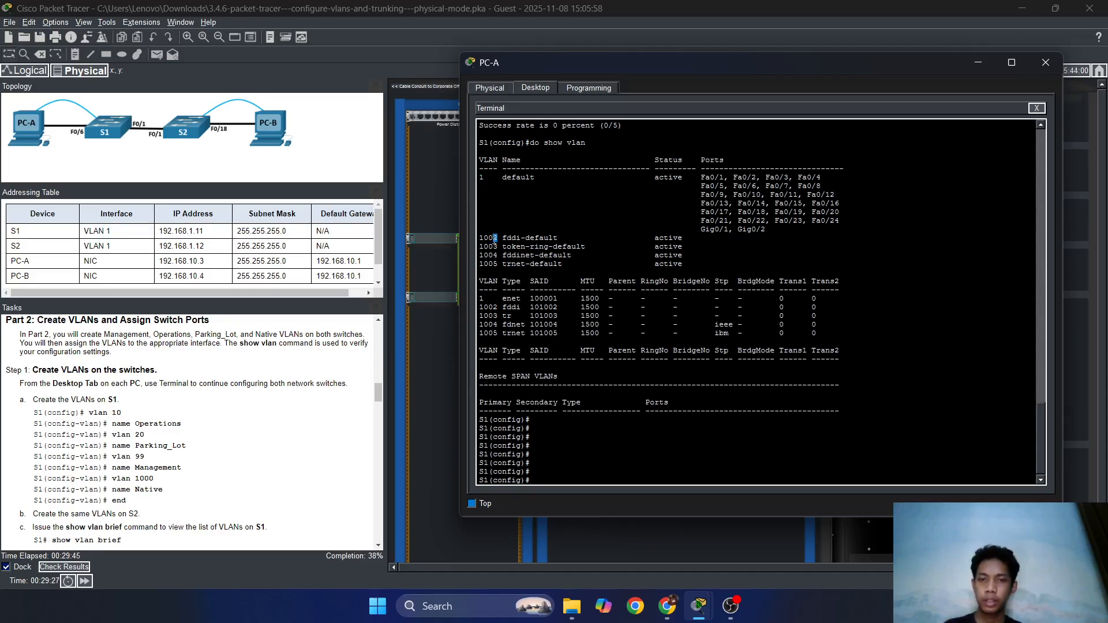
{"action": "left_click_drag", "start_coordinate": [490, 254], "coordinate": [497, 257]}
{"action": "left_click_drag", "start_coordinate": [479, 178], "coordinate": [480, 171]}
{"action": "left_click", "coordinate": [558, 222]}
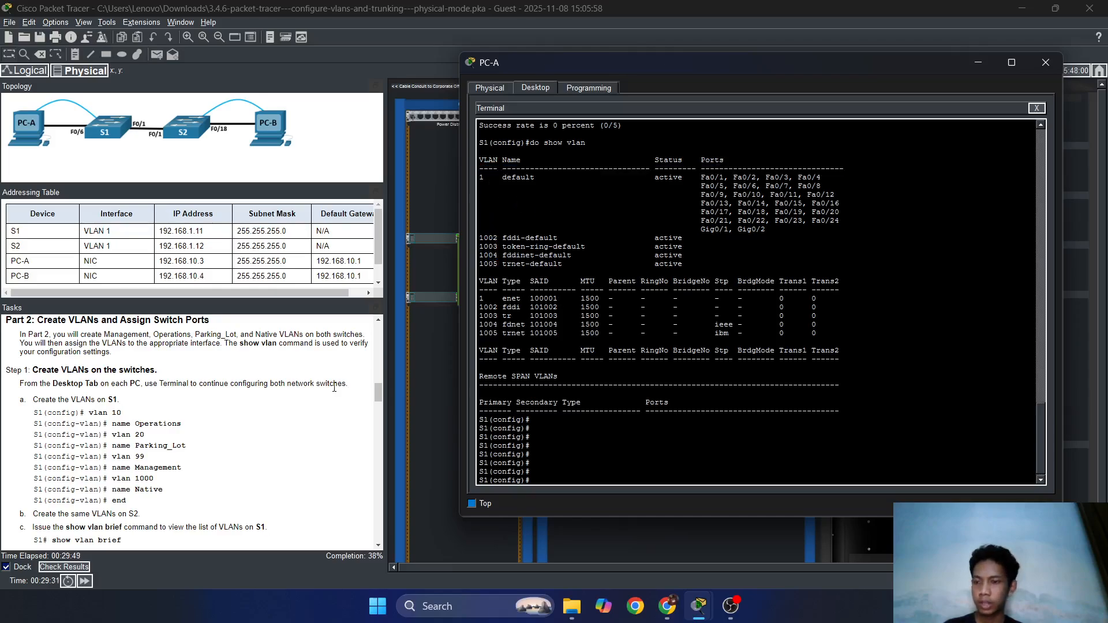
{"action": "left_click_drag", "start_coordinate": [481, 157], "coordinate": [497, 247]}
{"action": "left_click", "coordinate": [496, 161]}
{"action": "mouse_move", "coordinate": [494, 160]}
{"action": "left_mouse_down"}
{"action": "mouse_move", "coordinate": [482, 175]}
{"action": "mouse_move", "coordinate": [497, 161]}
{"action": "mouse_move", "coordinate": [485, 162]}
{"action": "mouse_move", "coordinate": [531, 169]}
{"action": "mouse_move", "coordinate": [505, 165]}
{"action": "mouse_move", "coordinate": [503, 175]}
{"action": "left_mouse_up"}
{"action": "left_click", "coordinate": [490, 183]}
{"action": "left_click", "coordinate": [517, 173]}
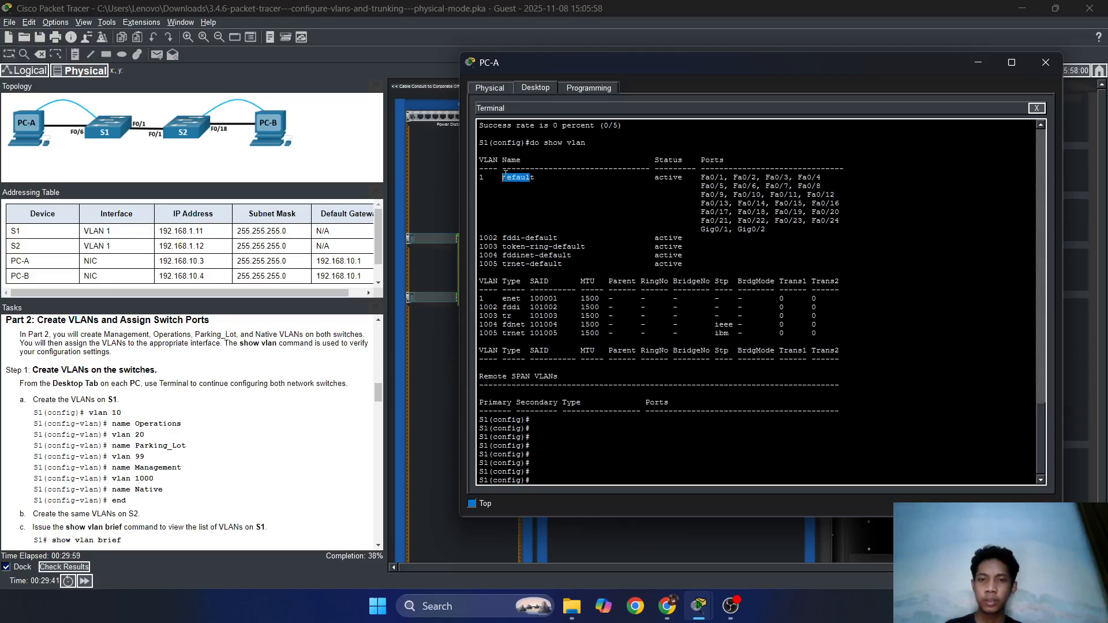
{"action": "left_click", "coordinate": [530, 175]}
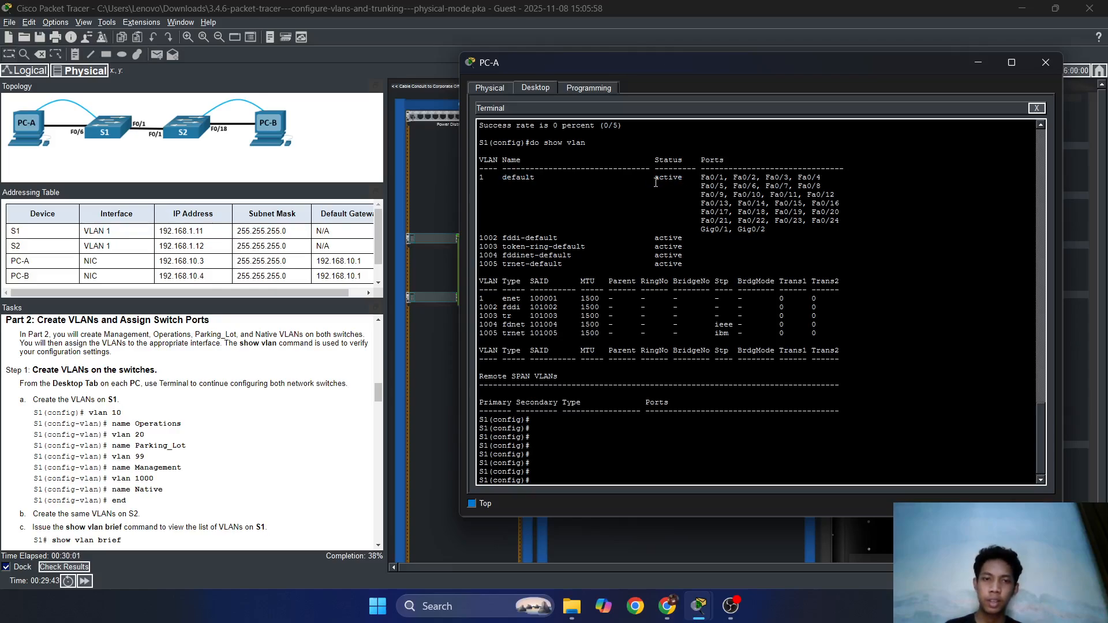
{"action": "mouse_move", "coordinate": [703, 177]}
{"action": "left_mouse_down"}
{"action": "mouse_move", "coordinate": [770, 221]}
{"action": "mouse_move", "coordinate": [730, 211]}
{"action": "mouse_move", "coordinate": [702, 179]}
{"action": "left_mouse_up"}
{"action": "left_click", "coordinate": [740, 198]}
{"action": "left_click", "coordinate": [770, 221]}
{"action": "mouse_move", "coordinate": [765, 229]}
{"action": "left_mouse_down"}
{"action": "mouse_move", "coordinate": [744, 196]}
{"action": "mouse_move", "coordinate": [715, 184]}
{"action": "mouse_move", "coordinate": [767, 230]}
{"action": "left_mouse_up"}
{"action": "left_click", "coordinate": [766, 231]}
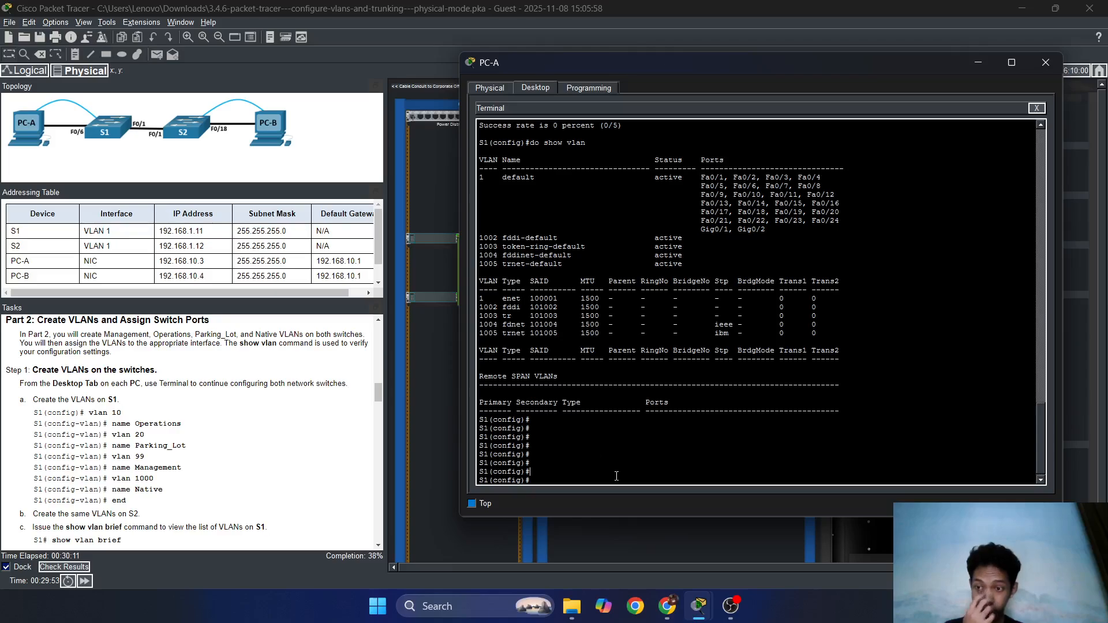
Create VLAN 10 named Operations and VLAN 20 named Parking_Lot on S1.
{"action": "key", "text": "Return"}
{"action": "key", "text": "Return"}
{"action": "type", "text": "vlan"}
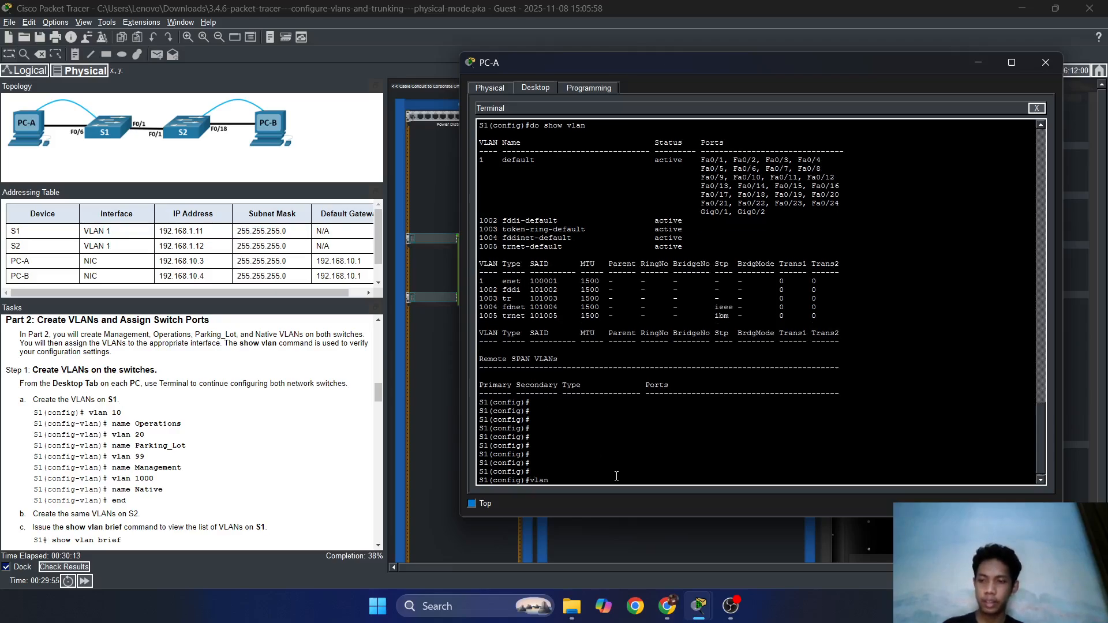
{"action": "type", "text": " 10"}
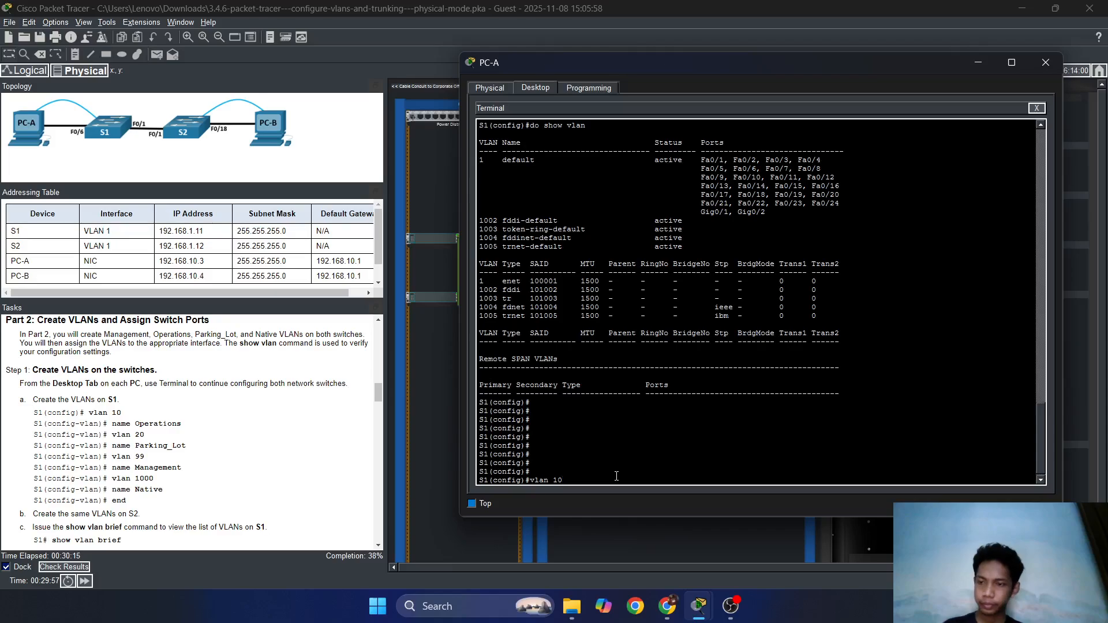
{"action": "key", "text": "Return"}
{"action": "type", "text": "name "}
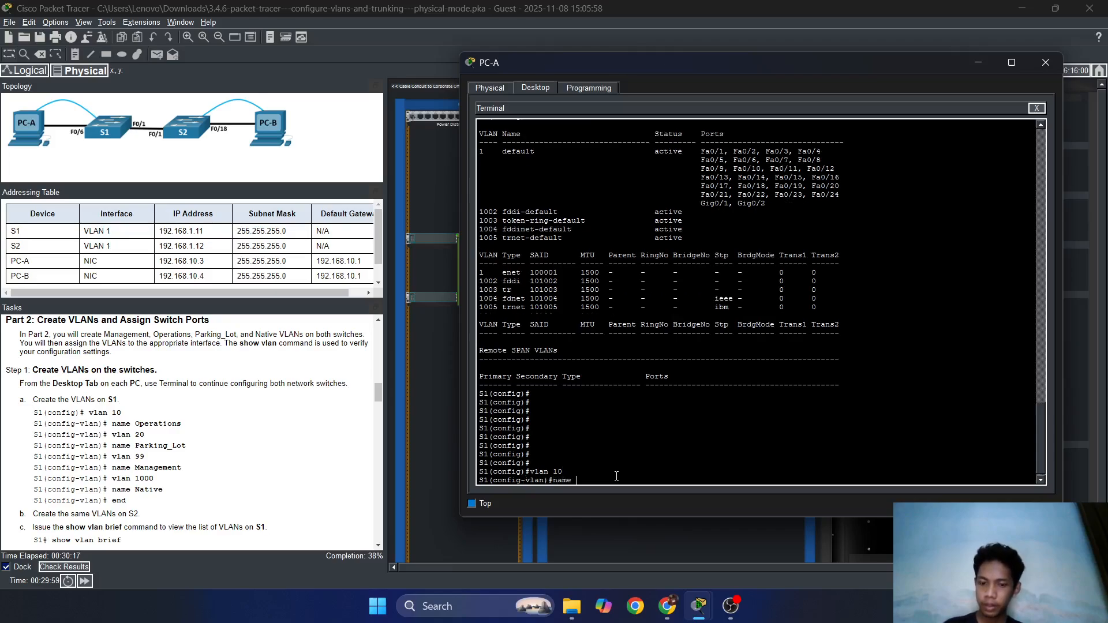
{"action": "type", "text": "Opera"}
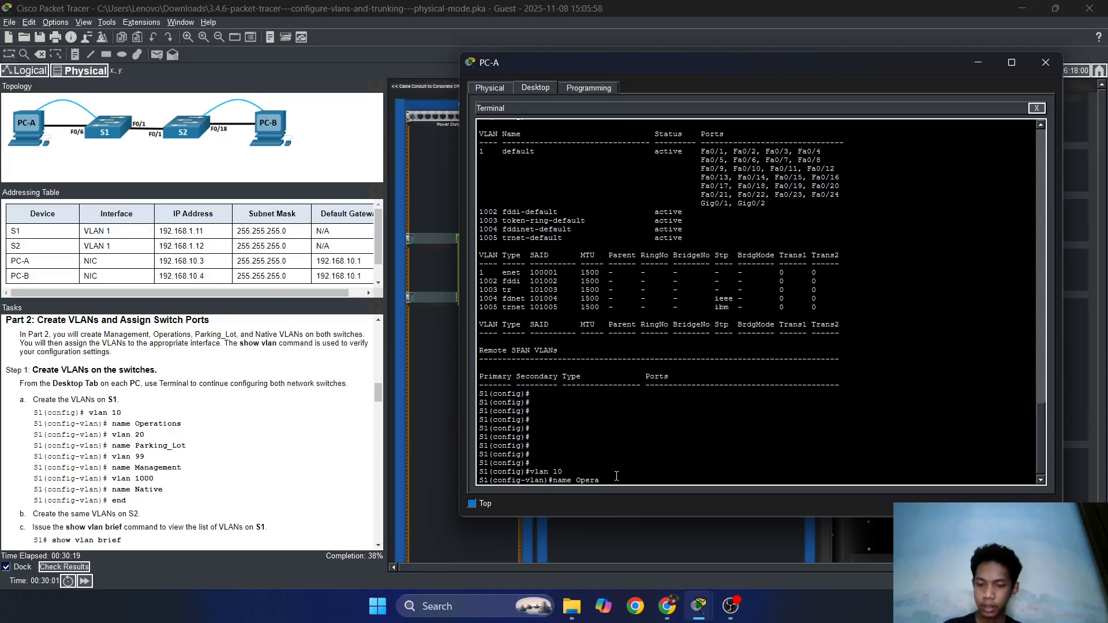
{"action": "type", "text": "tio"}
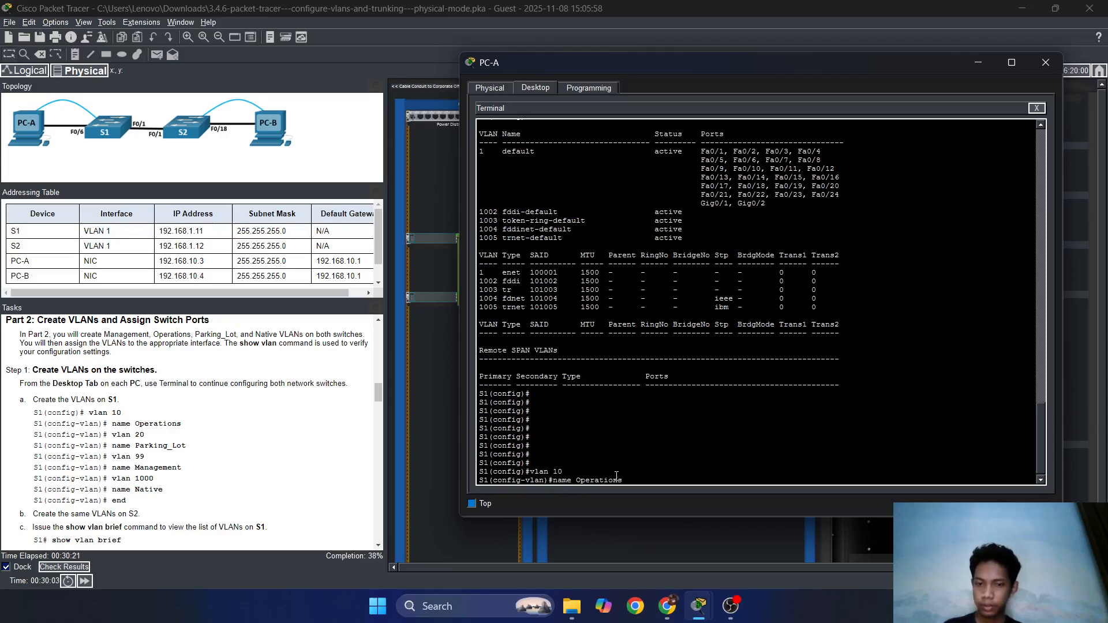
{"action": "type", "text": "ns"}
{"action": "key", "text": "Return"}
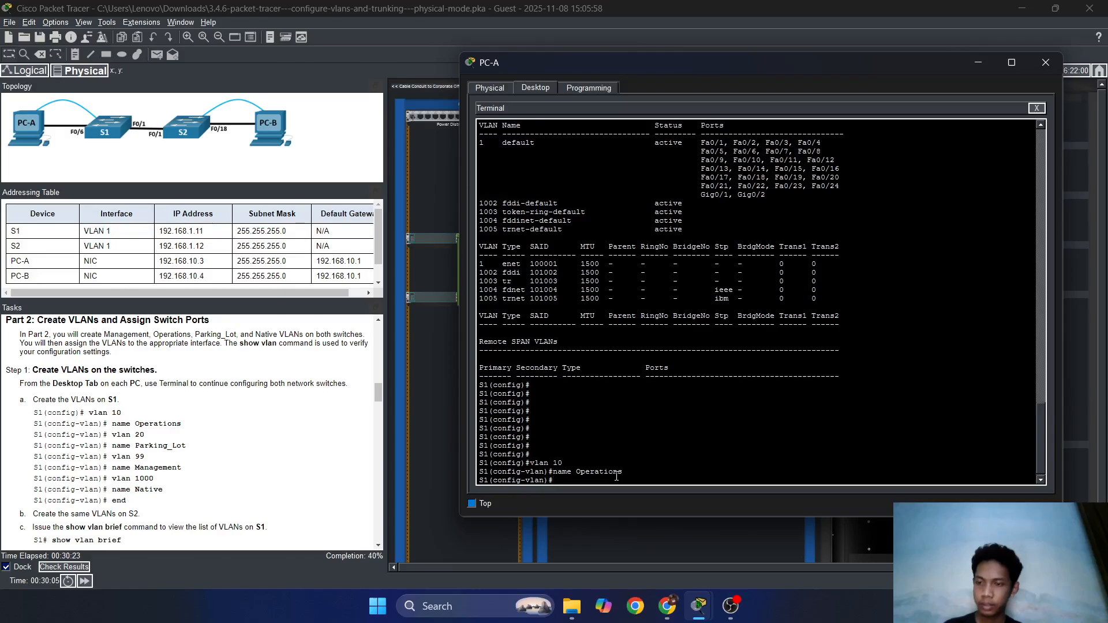
{"action": "type", "text": "vlan 20"}
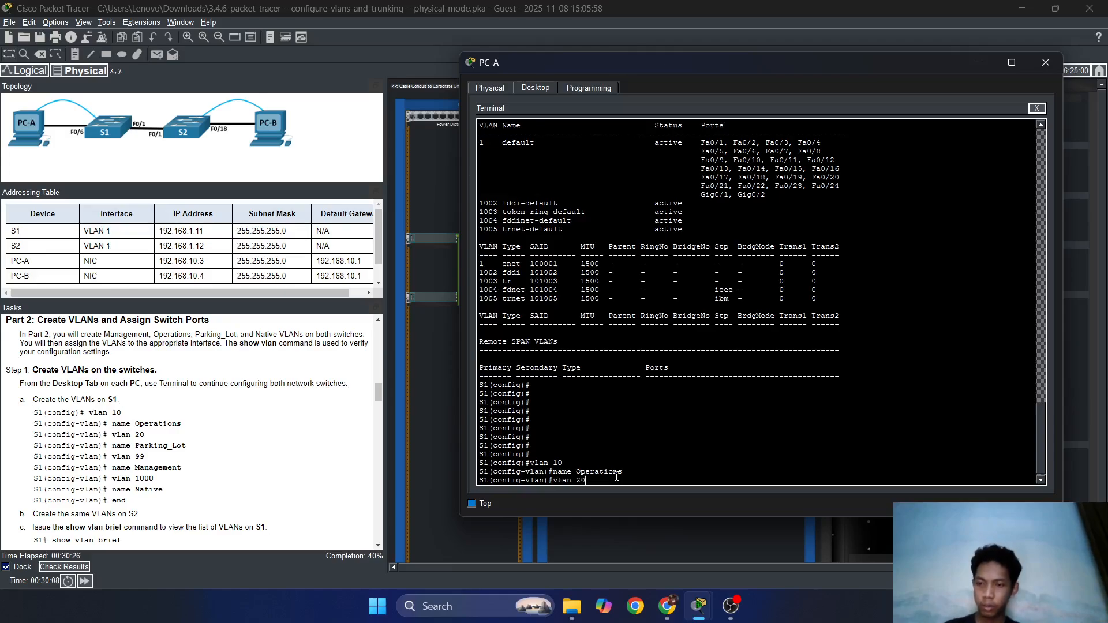
{"action": "key", "text": "Return"}
{"action": "type", "text": "name "}
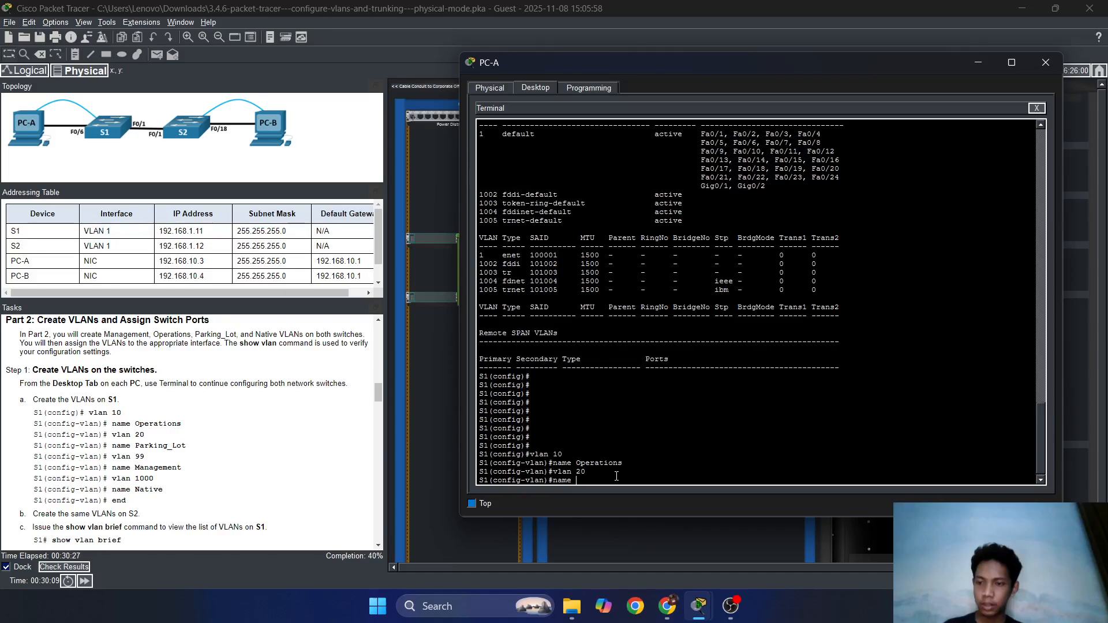
{"action": "type", "text": "Parking"}
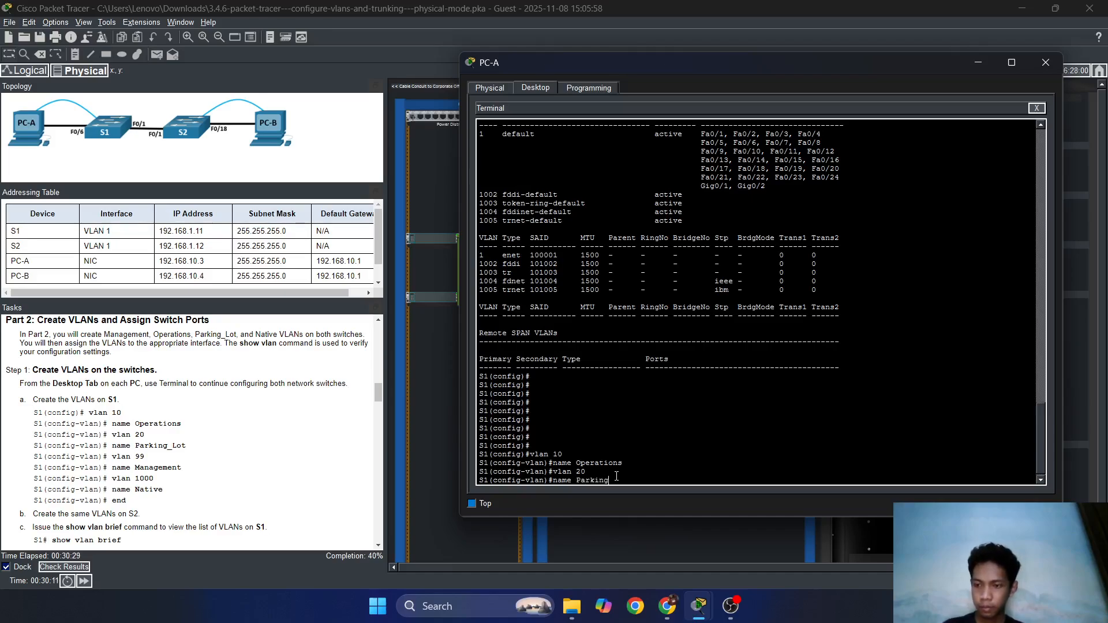
{"action": "type", "text": "_"}
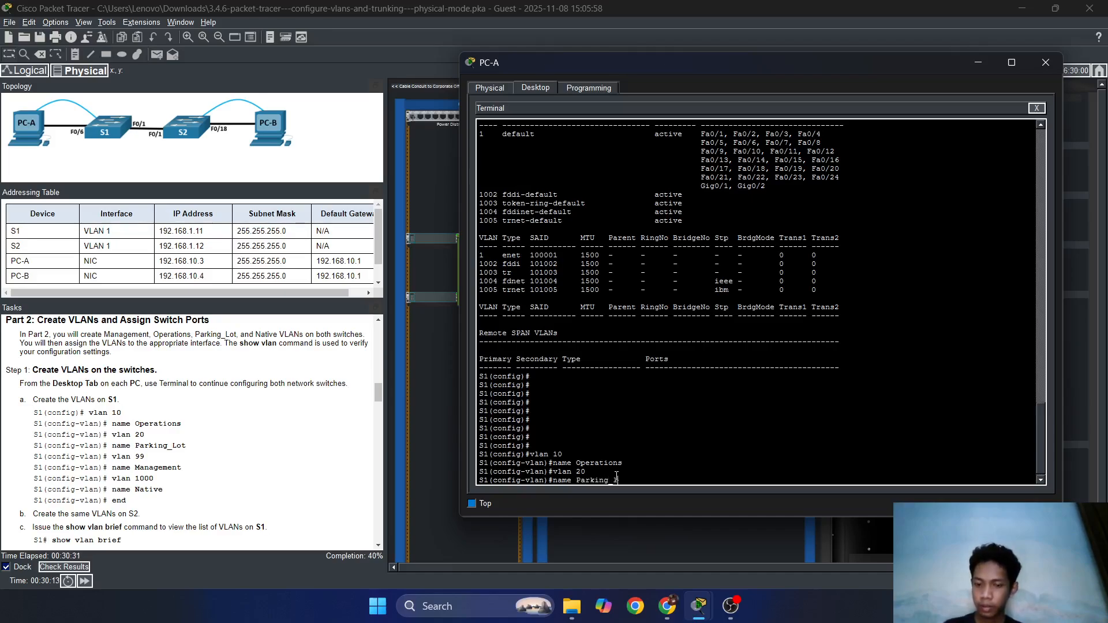
{"action": "type", "text": "Lot"}
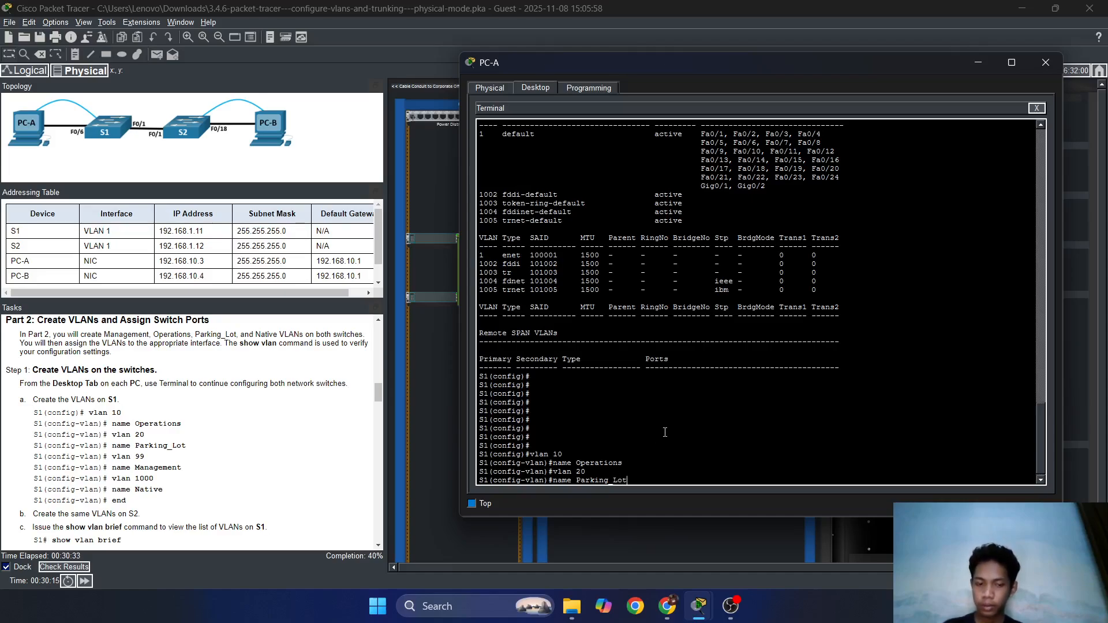
{"action": "key", "text": "Return"}
{"action": "key", "text": "Return"}
{"action": "key", "text": "Return"}
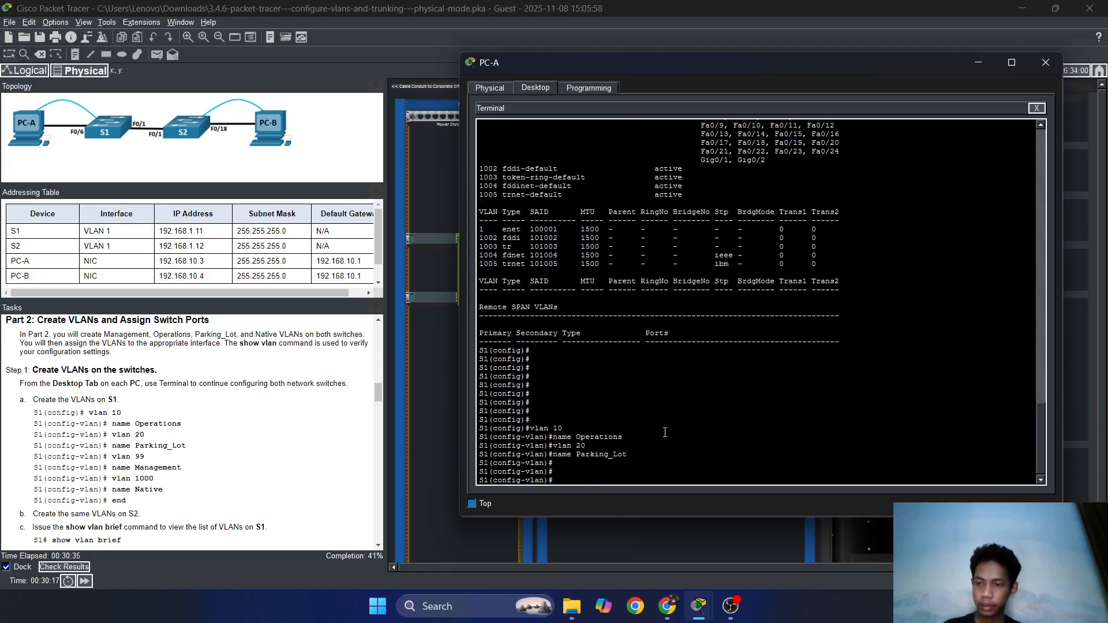
Create VLAN 99 named Management and VLAN 1000 named Native, then exit to global configuration.
{"action": "type", "text": "vlan 99"}
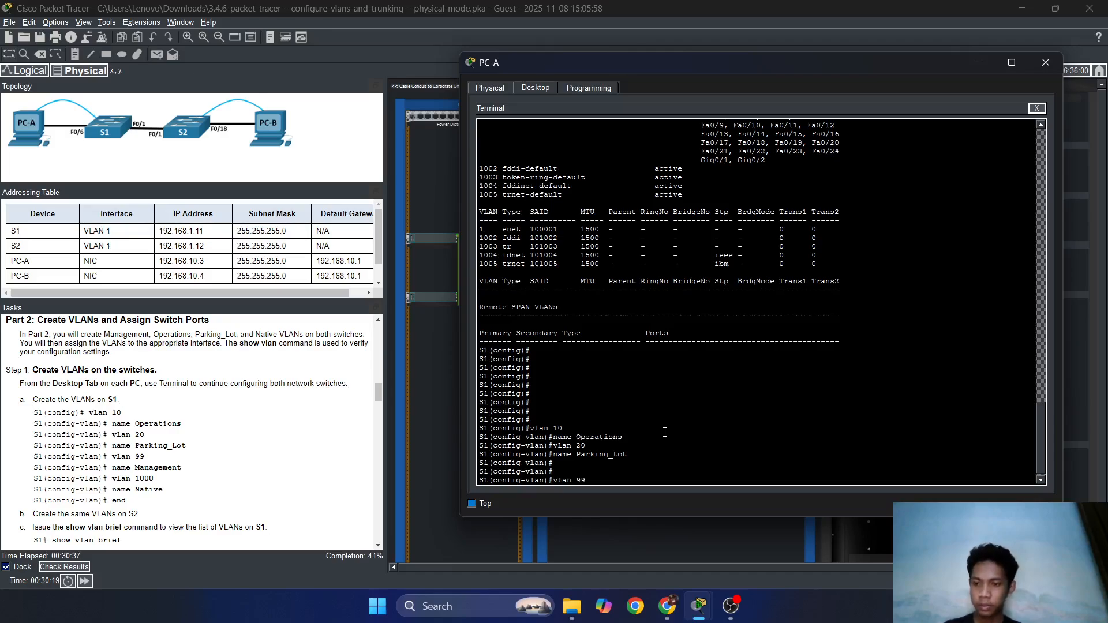
{"action": "key", "text": "Return"}
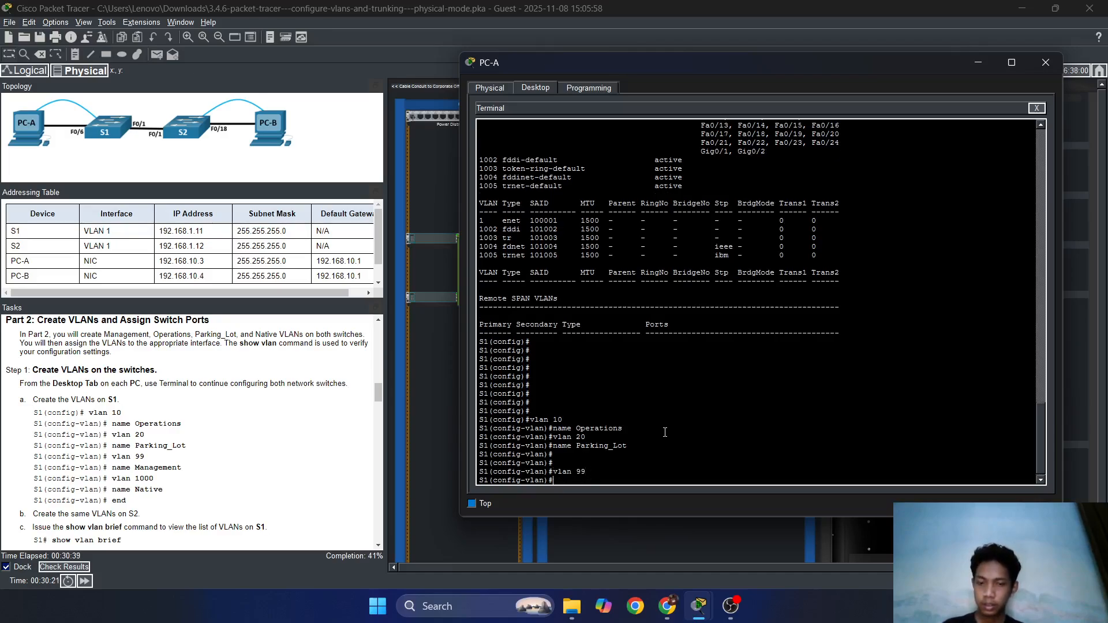
{"action": "type", "text": "name M"}
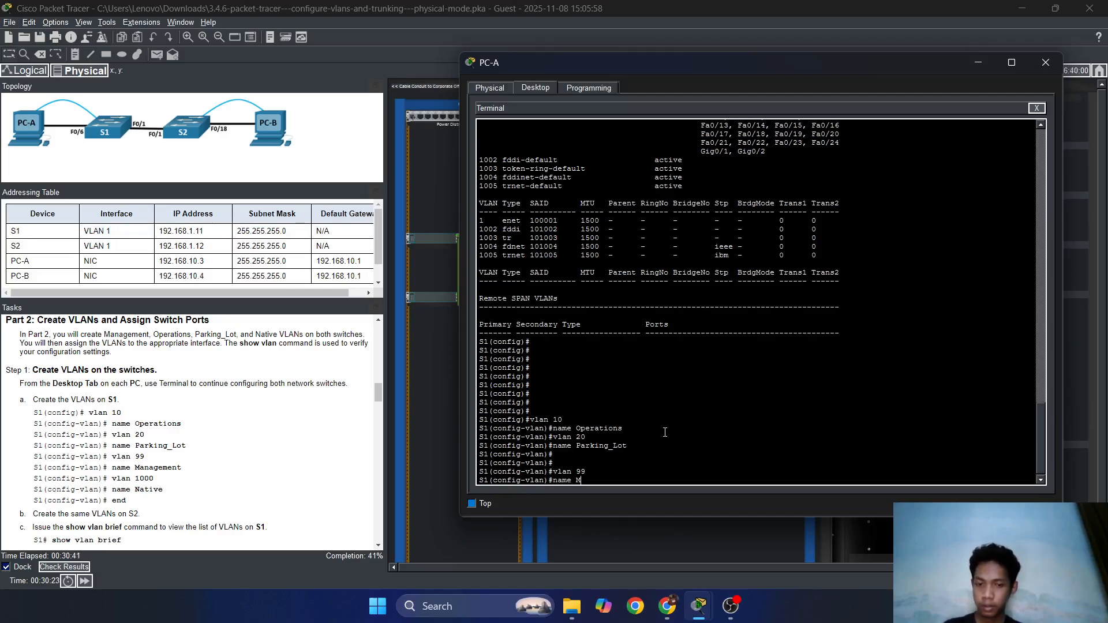
{"action": "type", "text": "anage"}
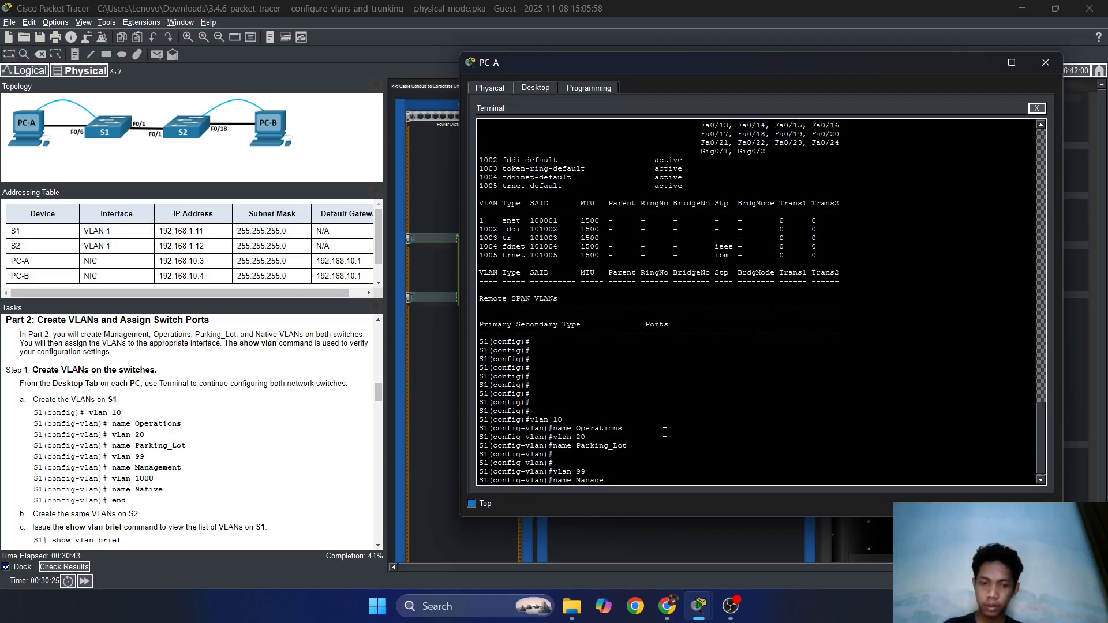
{"action": "type", "text": "ment"}
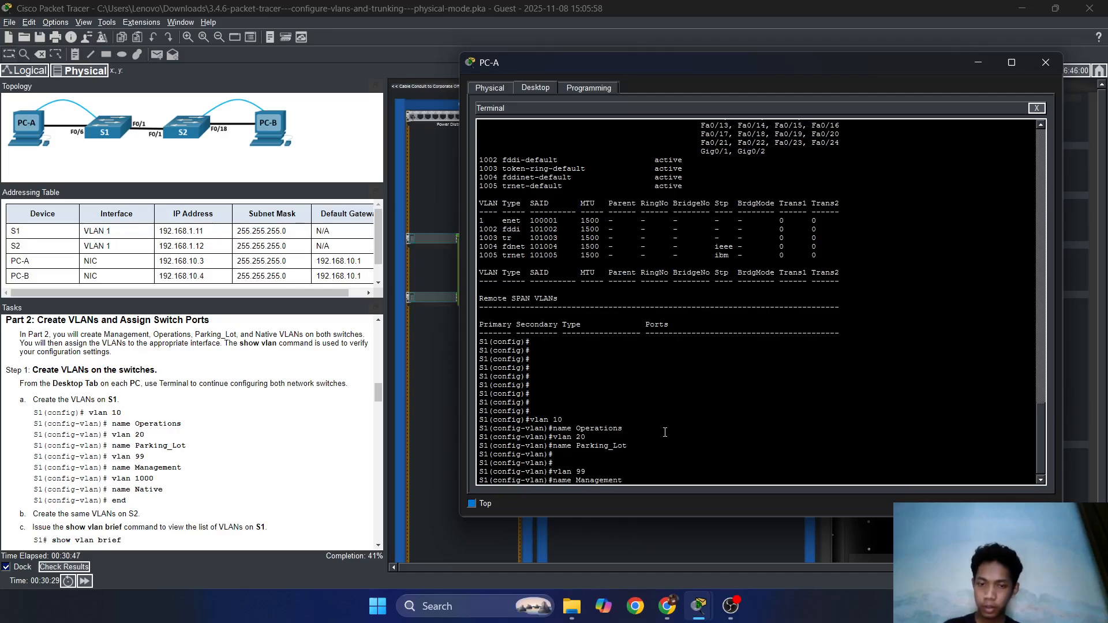
{"action": "key", "text": "Return"}
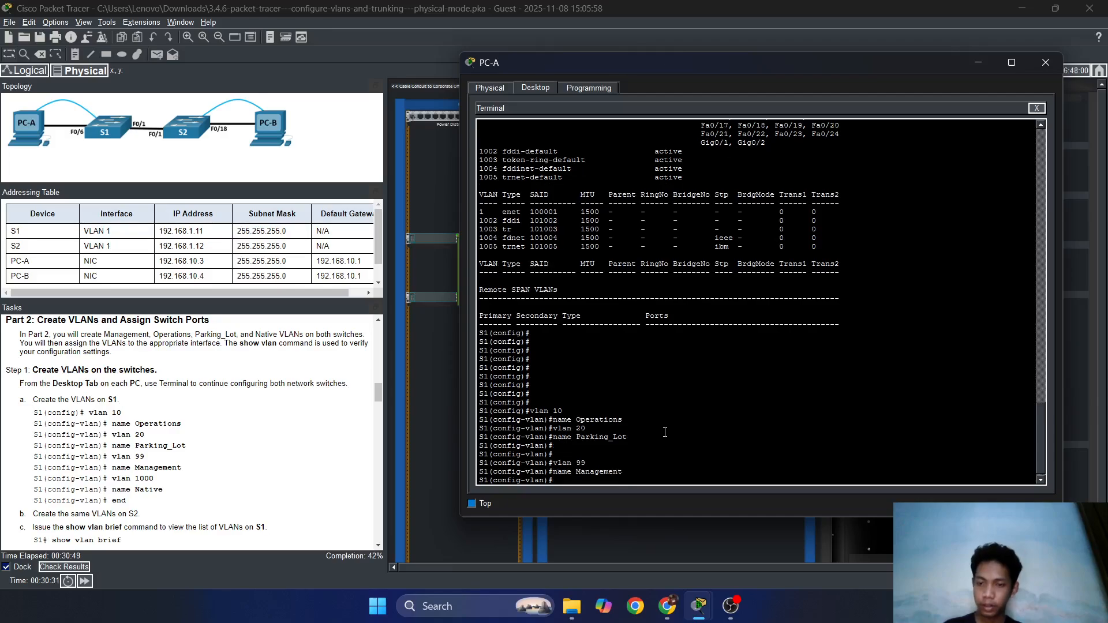
{"action": "type", "text": "vlan 1"}
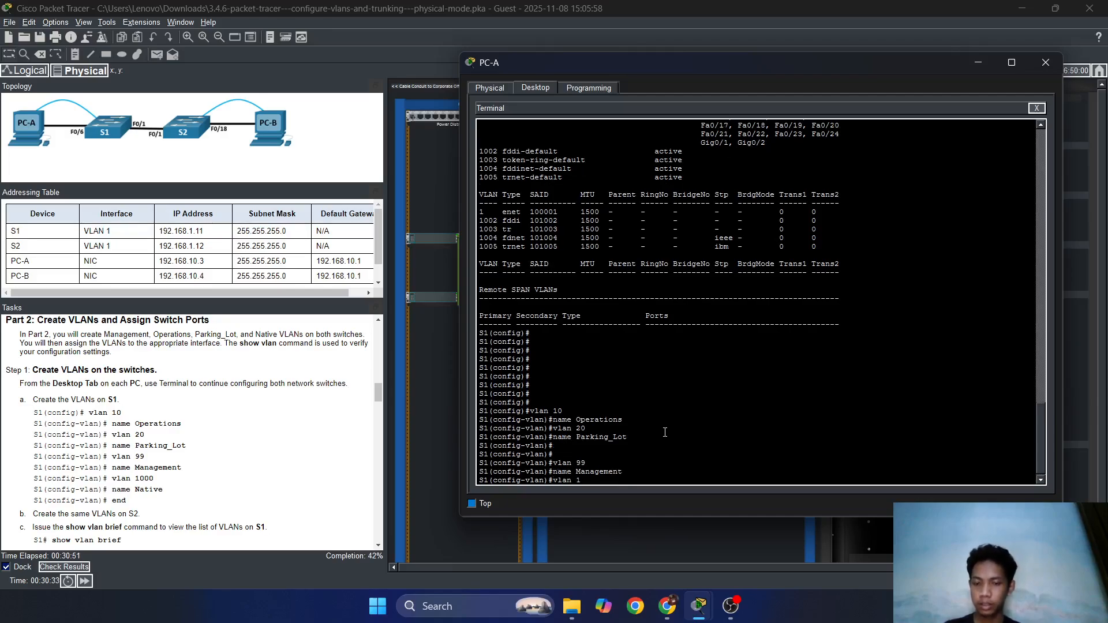
{"action": "type", "text": "000"}
{"action": "key", "text": "Return"}
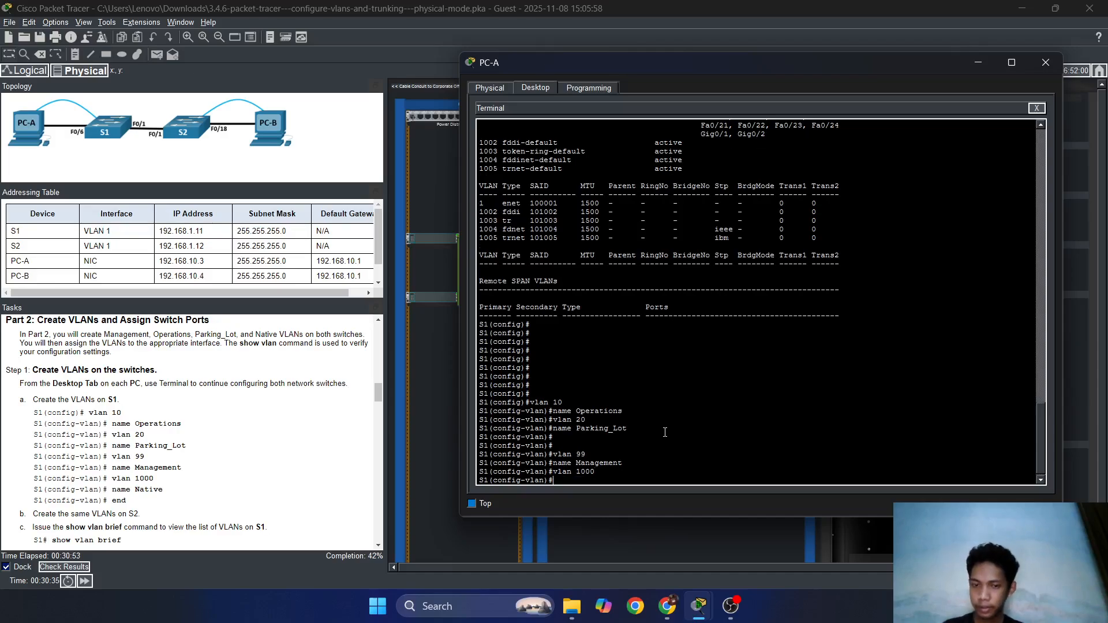
{"action": "type", "text": "name "}
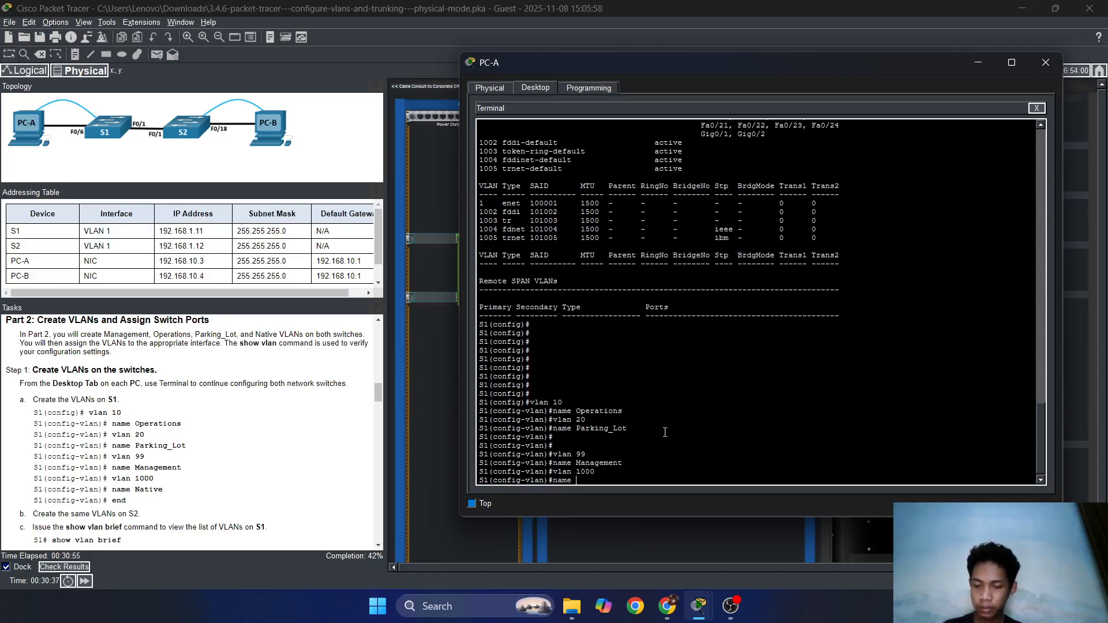
{"action": "type", "text": "Nativ"}
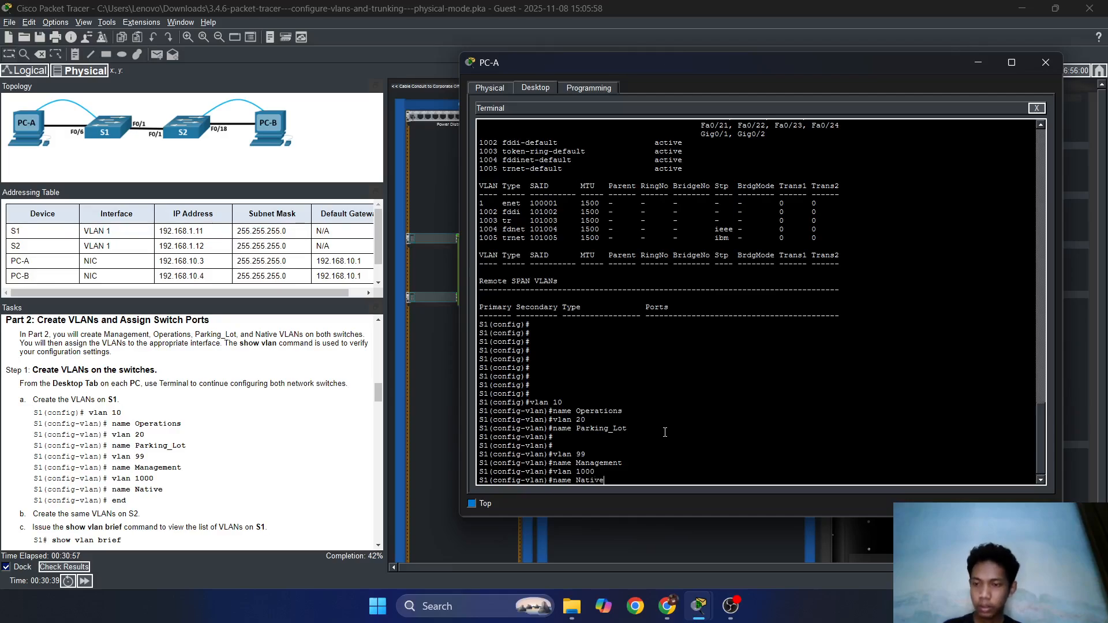
{"action": "type", "text": "e"}
{"action": "key", "text": "Return"}
{"action": "key", "text": "Return"}
{"action": "key", "text": "Return"}
{"action": "key", "text": "Return"}
{"action": "key", "text": "Return"}
{"action": "key", "text": "Return"}
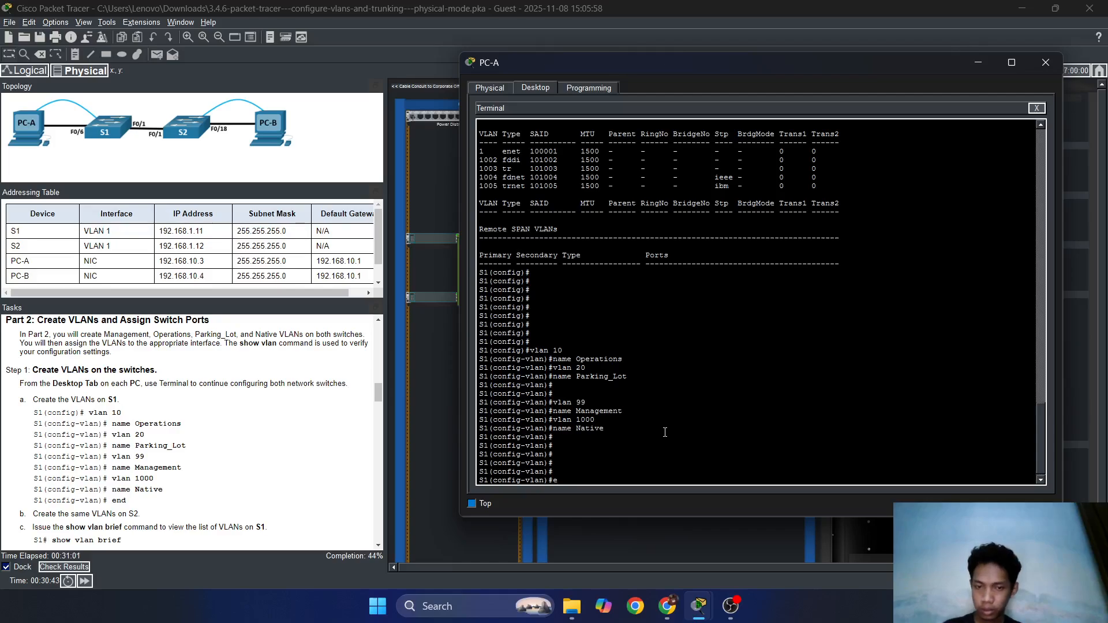
{"action": "type", "text": "exit"}
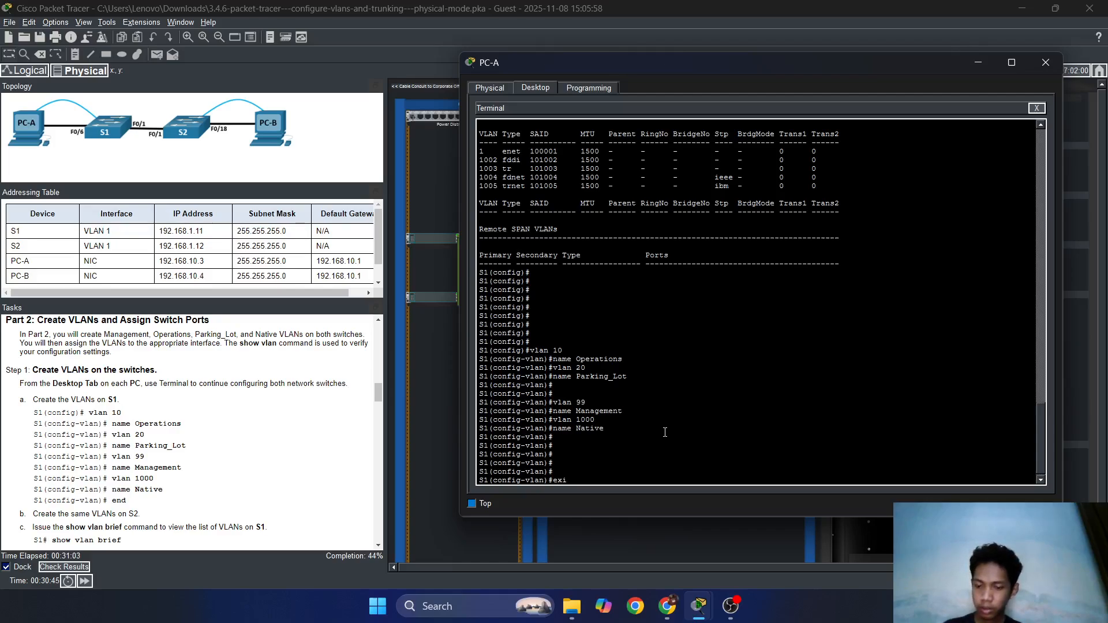
{"action": "key", "text": "Return"}
{"action": "scroll", "coordinate": [187, 463], "scroll_direction": "down", "scroll_amount": 1}
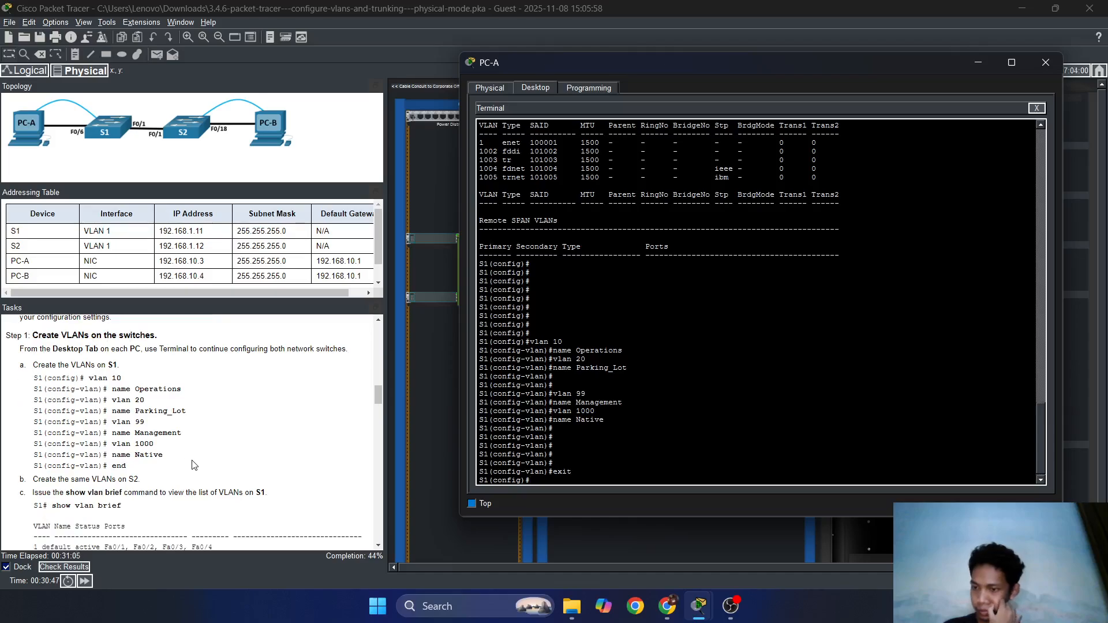
In PC-B's terminal, create VLAN 10 Operations and VLAN 20 Parking_Lot on S2.
{"action": "left_click", "coordinate": [978, 62]}
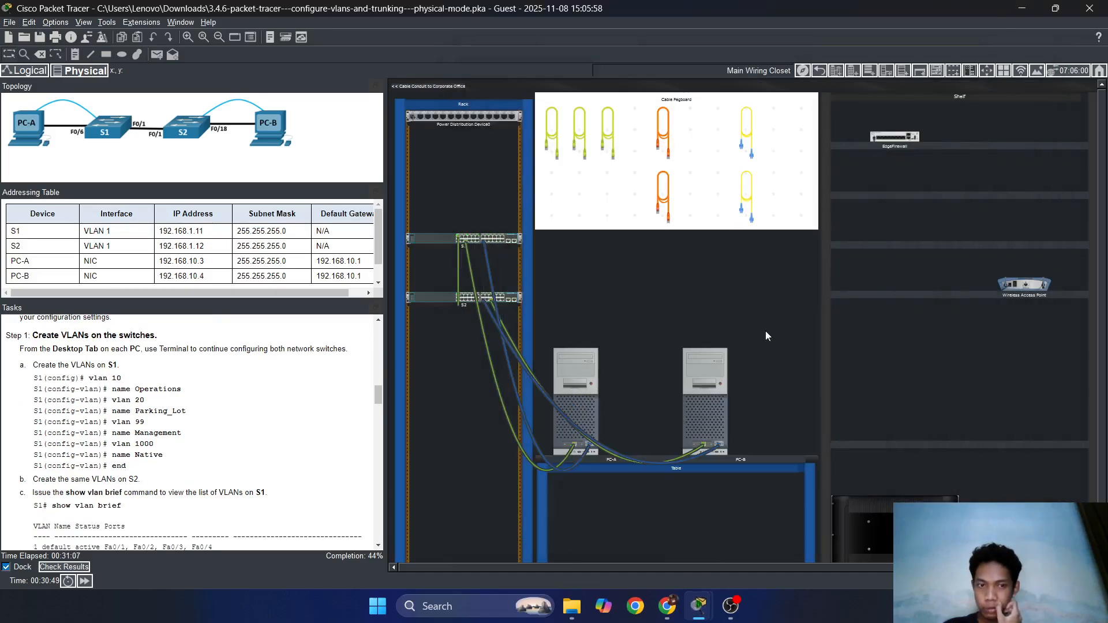
{"action": "left_click", "coordinate": [719, 382]}
{"action": "scroll", "coordinate": [705, 320], "scroll_direction": "down", "scroll_amount": 20}
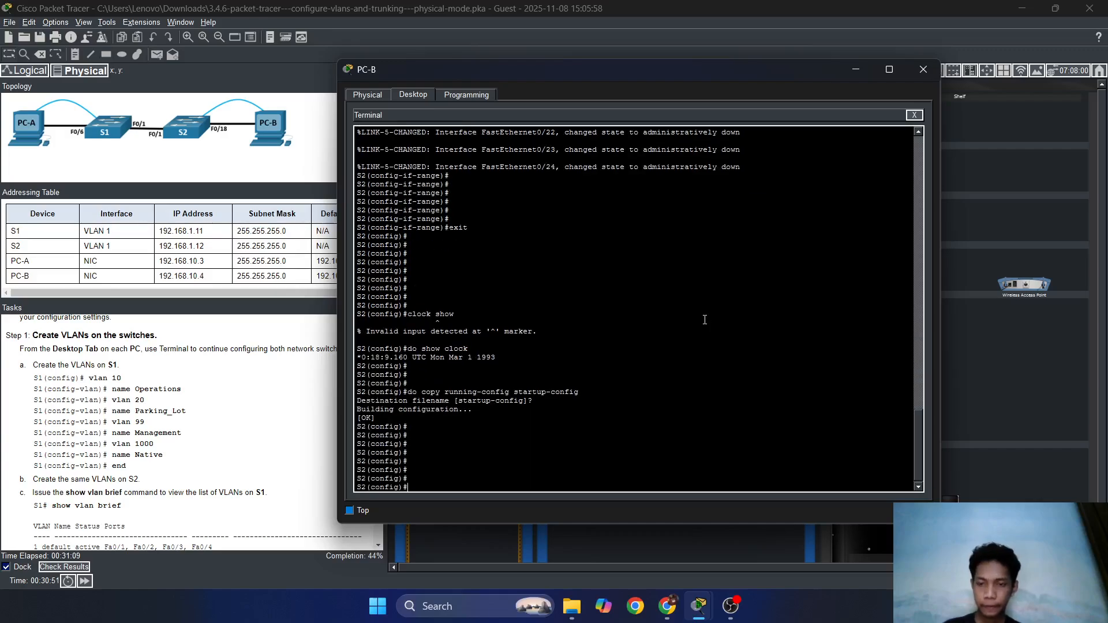
{"action": "type", "text": "vlan 10"}
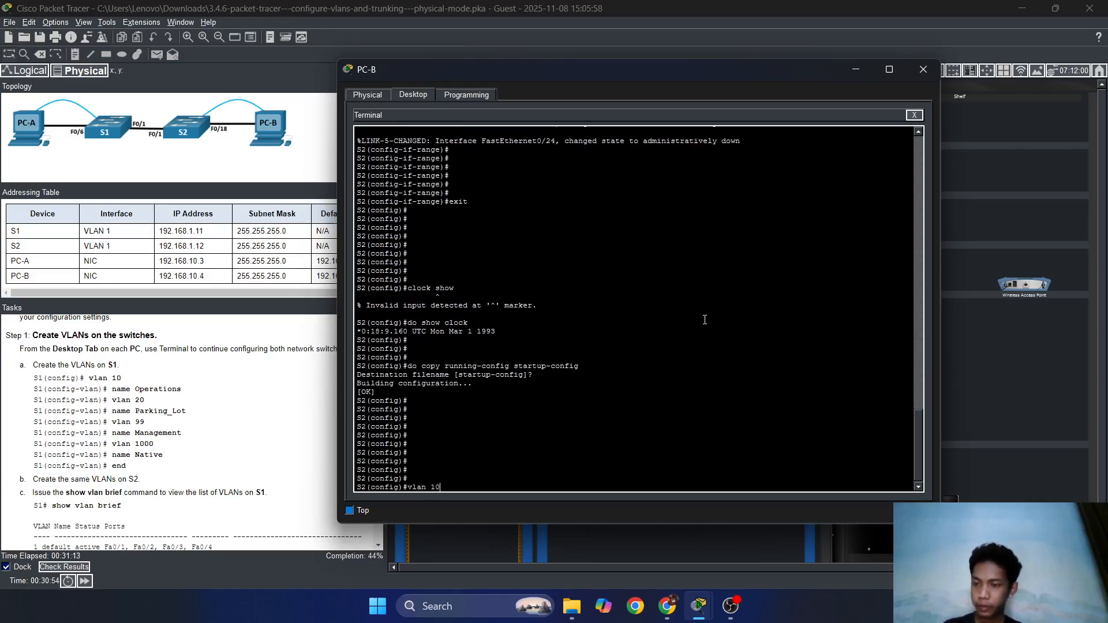
{"action": "key", "text": "Return"}
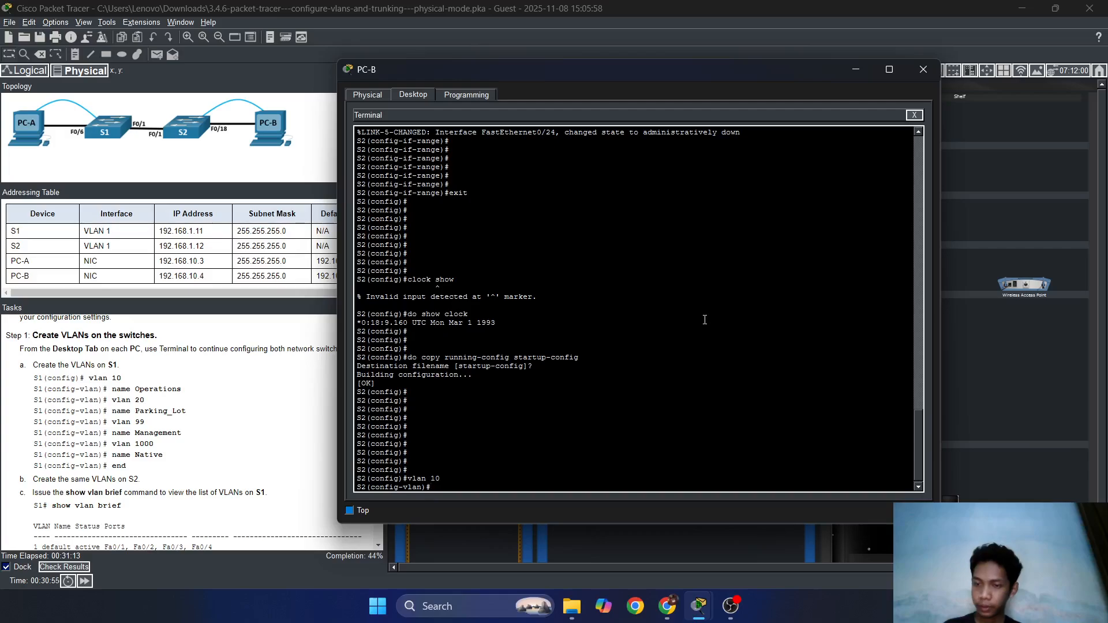
{"action": "type", "text": "name Ope"}
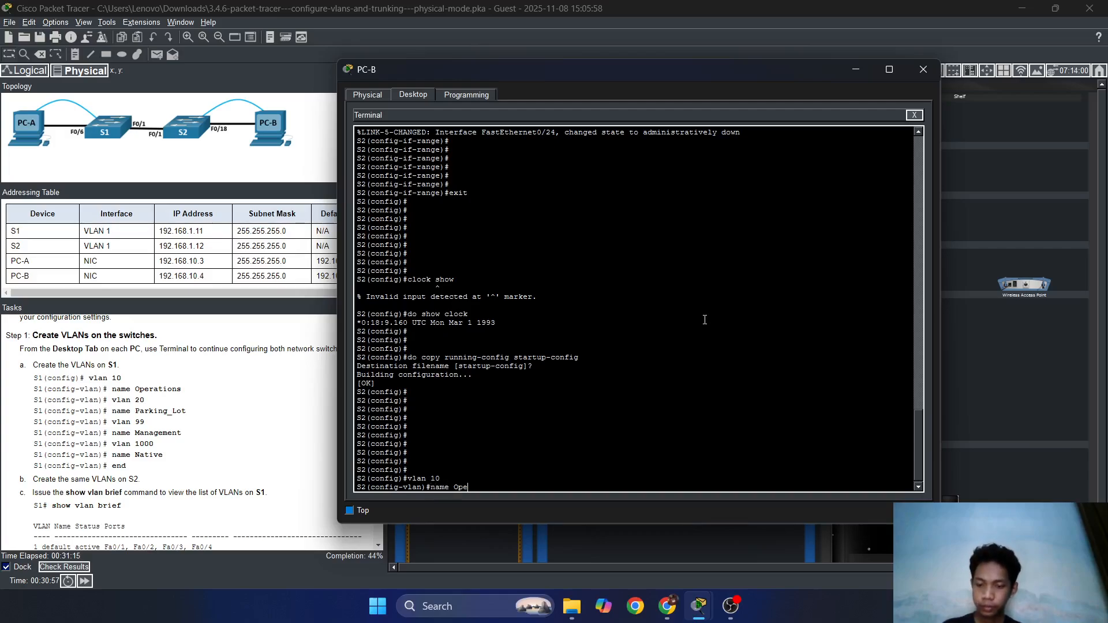
{"action": "type", "text": "rations"}
{"action": "key", "text": "Return"}
{"action": "key", "text": "Return"}
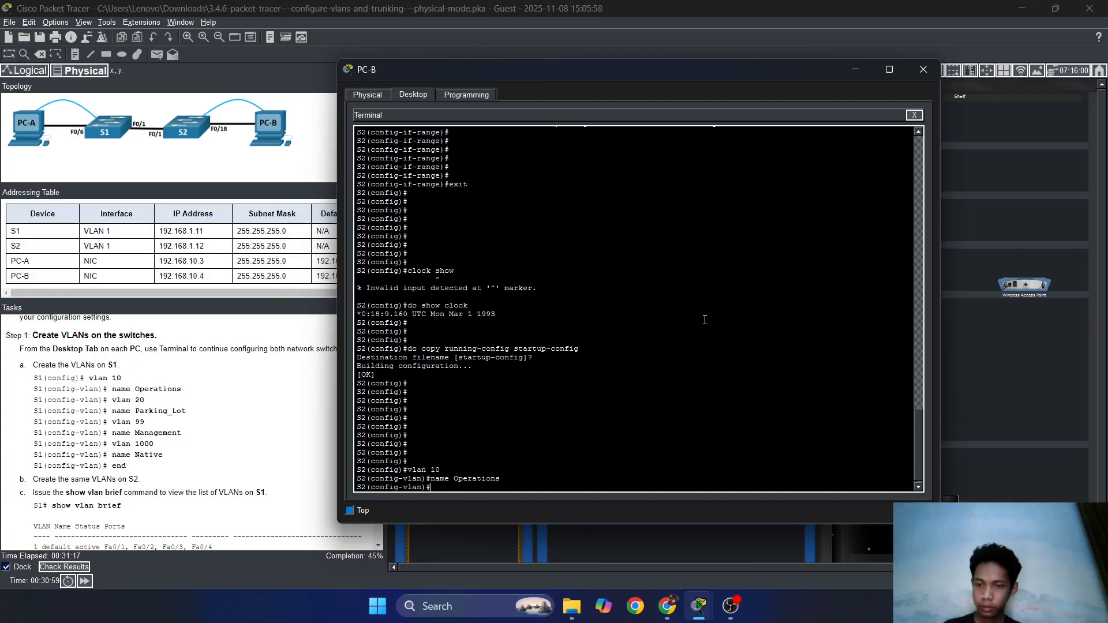
{"action": "type", "text": "vlan 2"}
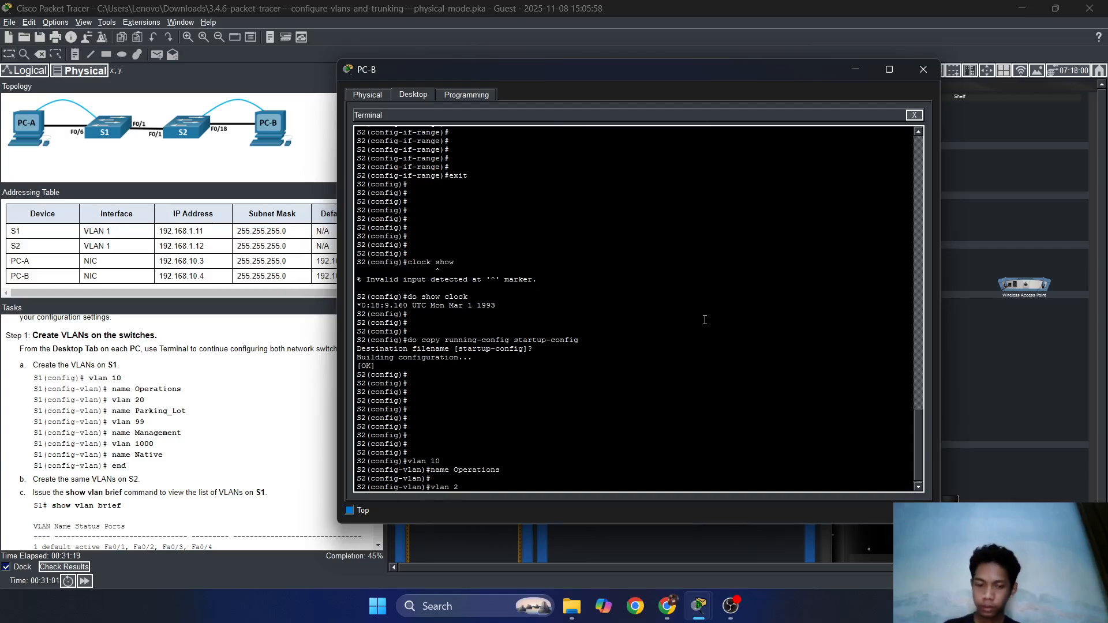
{"action": "type", "text": "0"}
{"action": "key", "text": "Return"}
{"action": "type", "text": "name"}
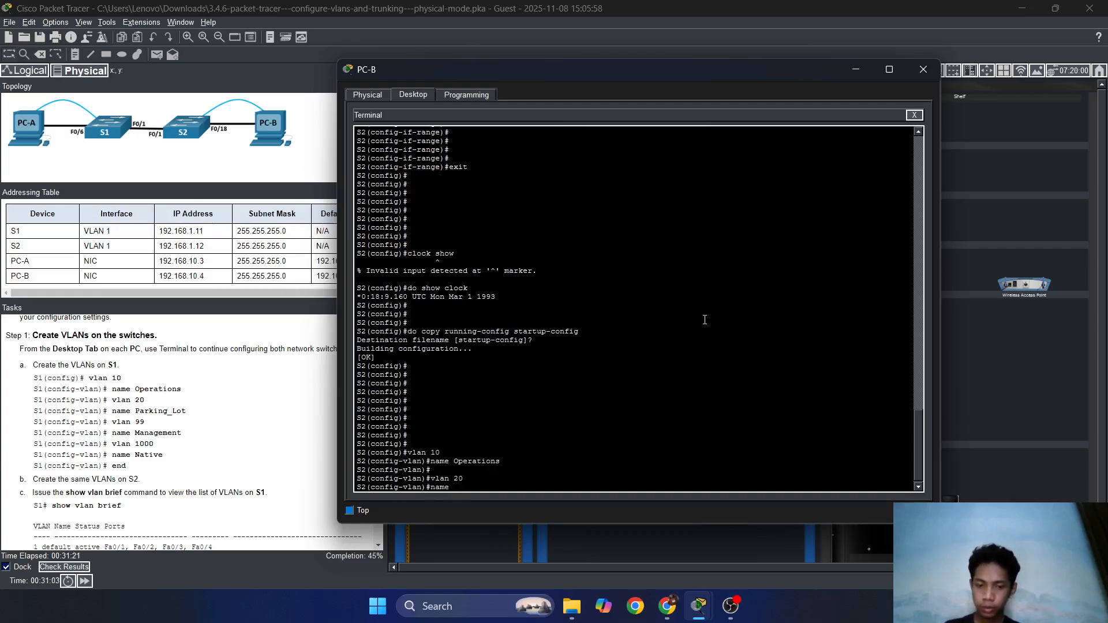
{"action": "type", "text": " Parkin"}
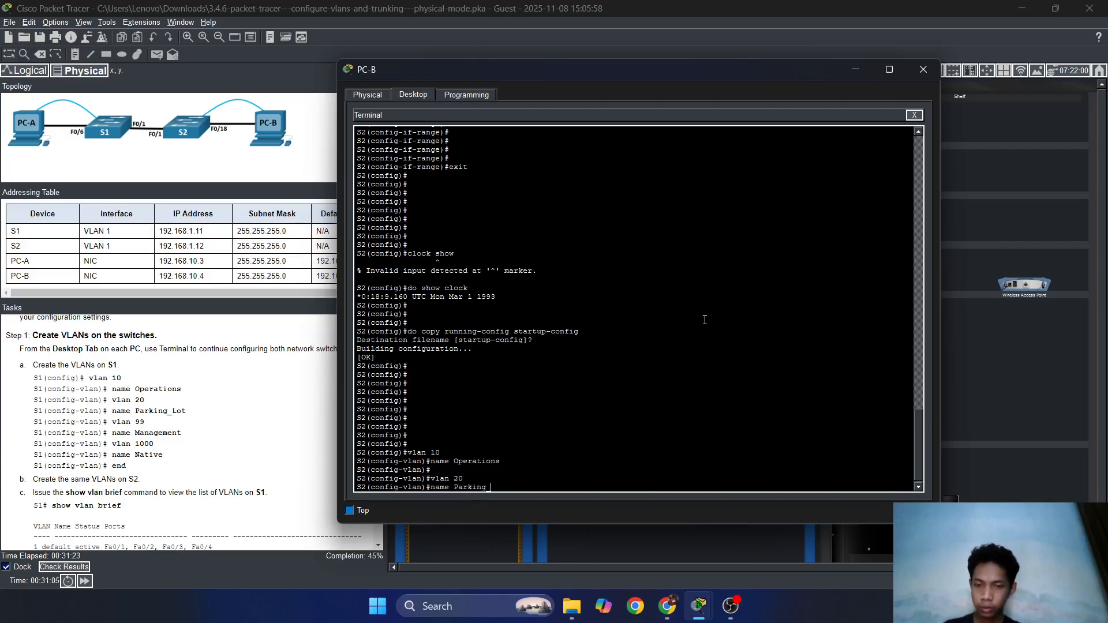
{"action": "type", "text": "g_Lot"}
{"action": "key", "text": "Return"}
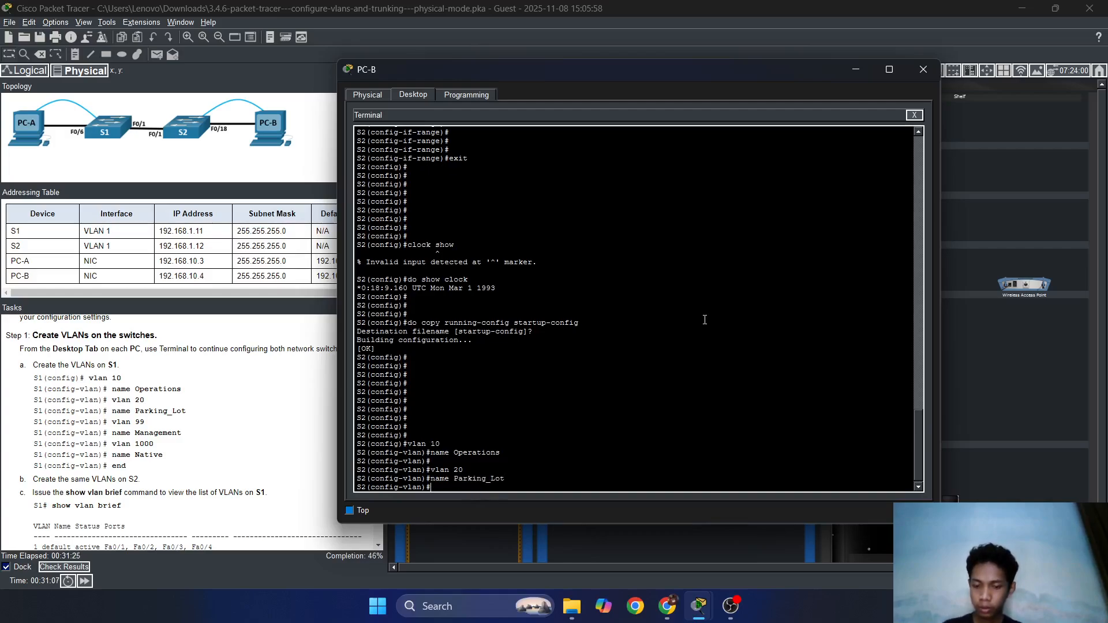
Create VLAN 99 Management and VLAN 1000 Native on S2, then exit VLAN configuration.
{"action": "type", "text": "vlan 99"}
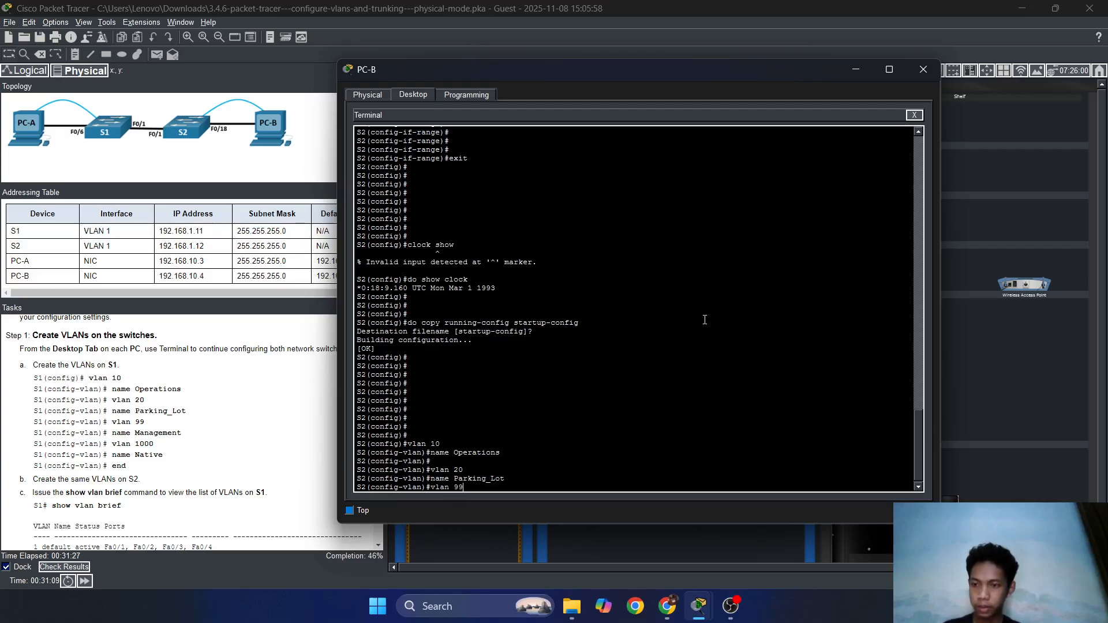
{"action": "key", "text": "Return"}
{"action": "type", "text": "name "}
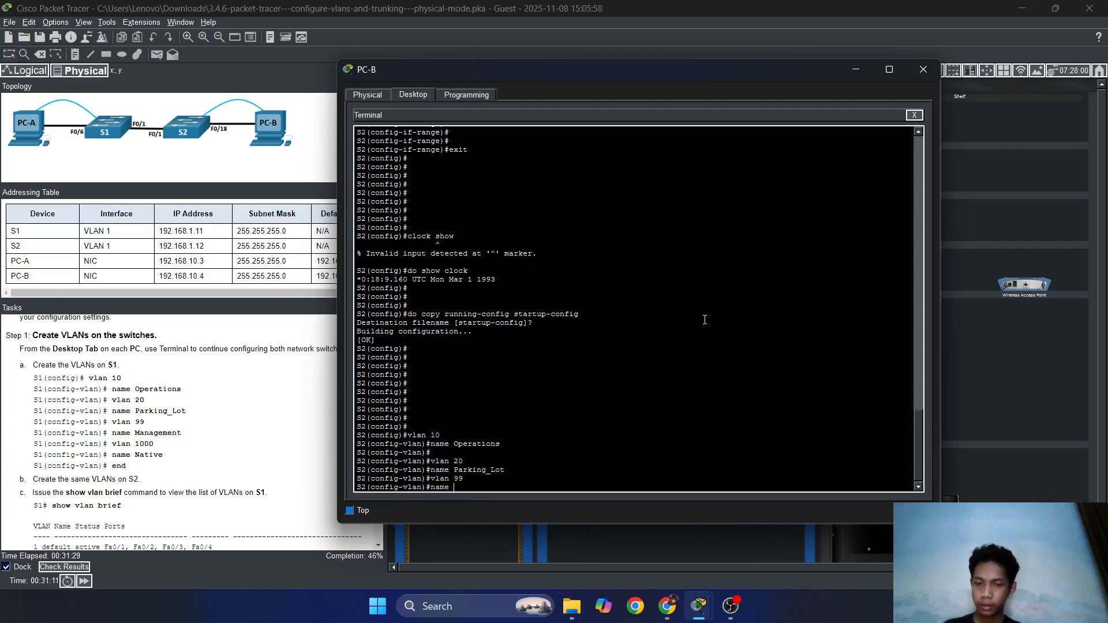
{"action": "type", "text": "Management"}
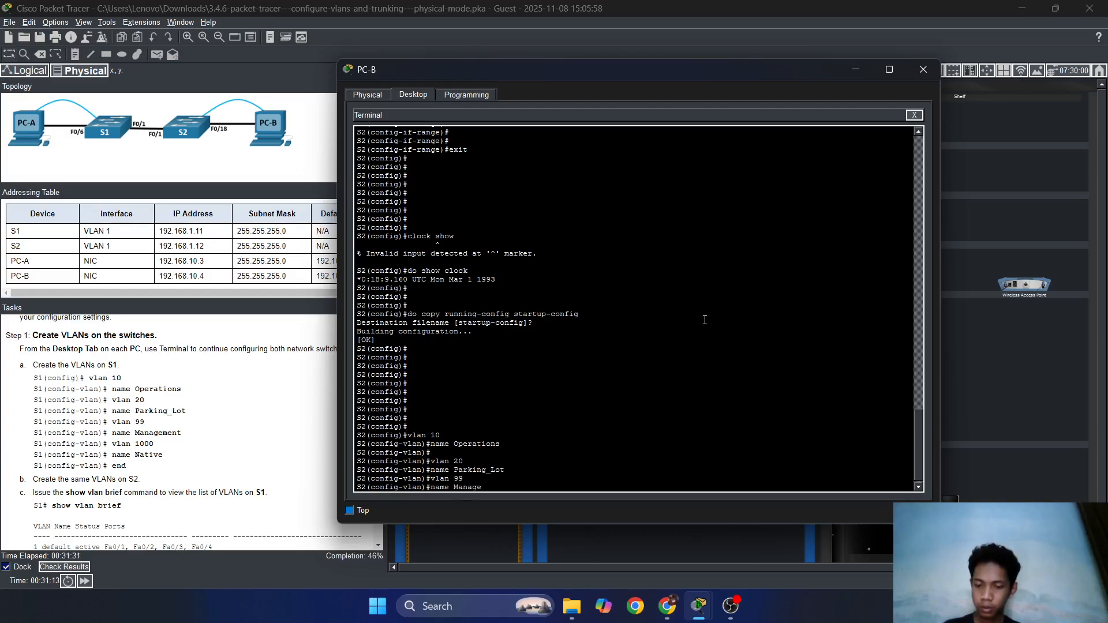
{"action": "key", "text": "Return"}
{"action": "key", "text": "Return"}
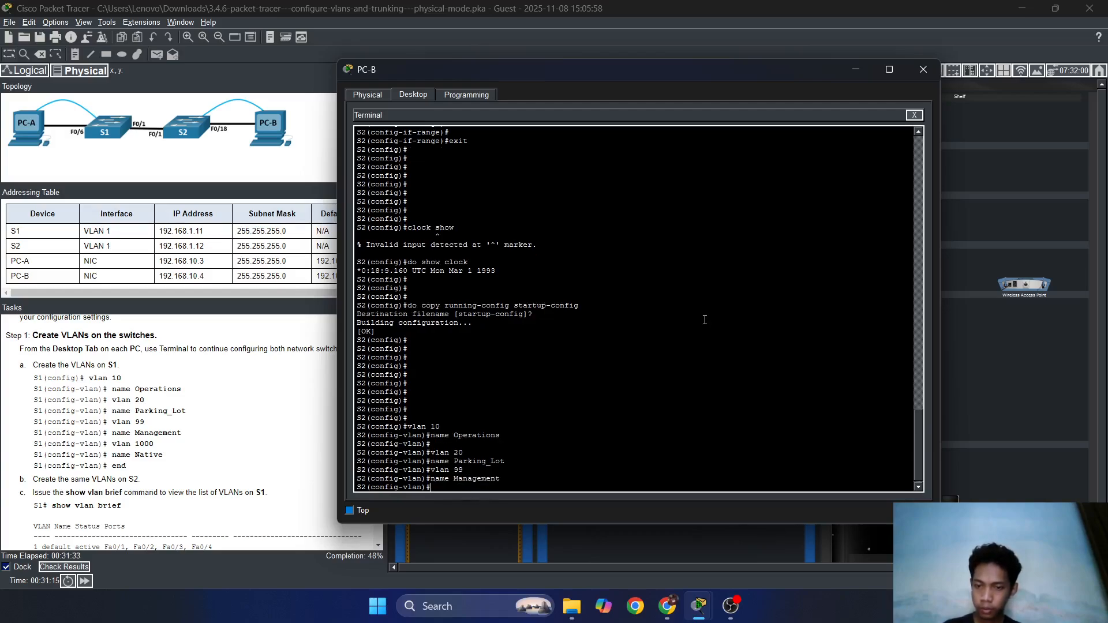
{"action": "type", "text": "vlan "}
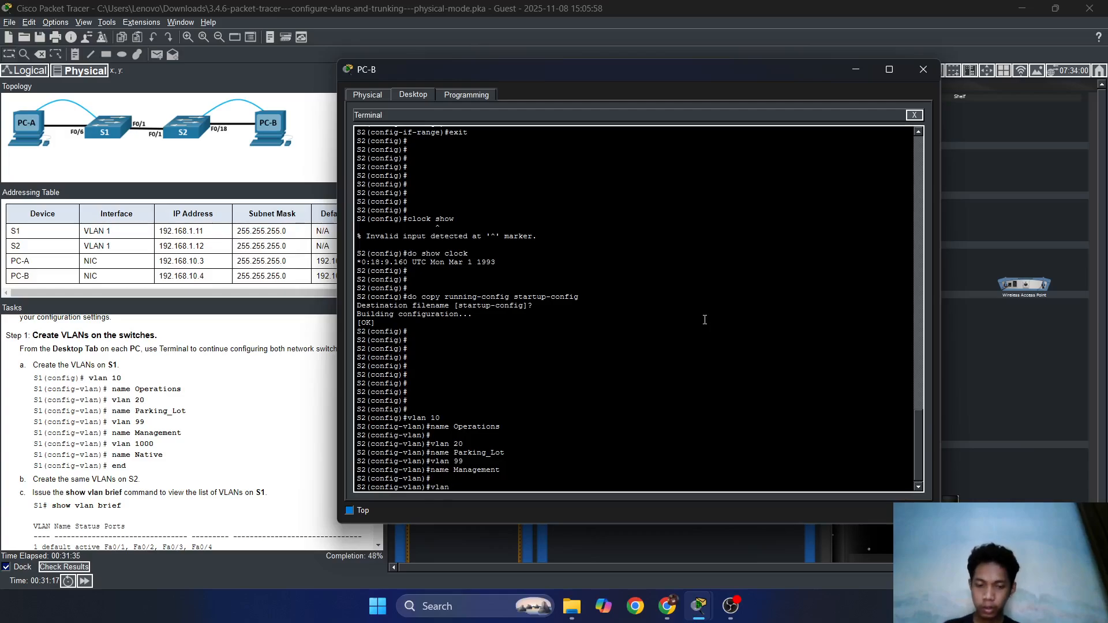
{"action": "type", "text": "1000"}
{"action": "key", "text": "Return"}
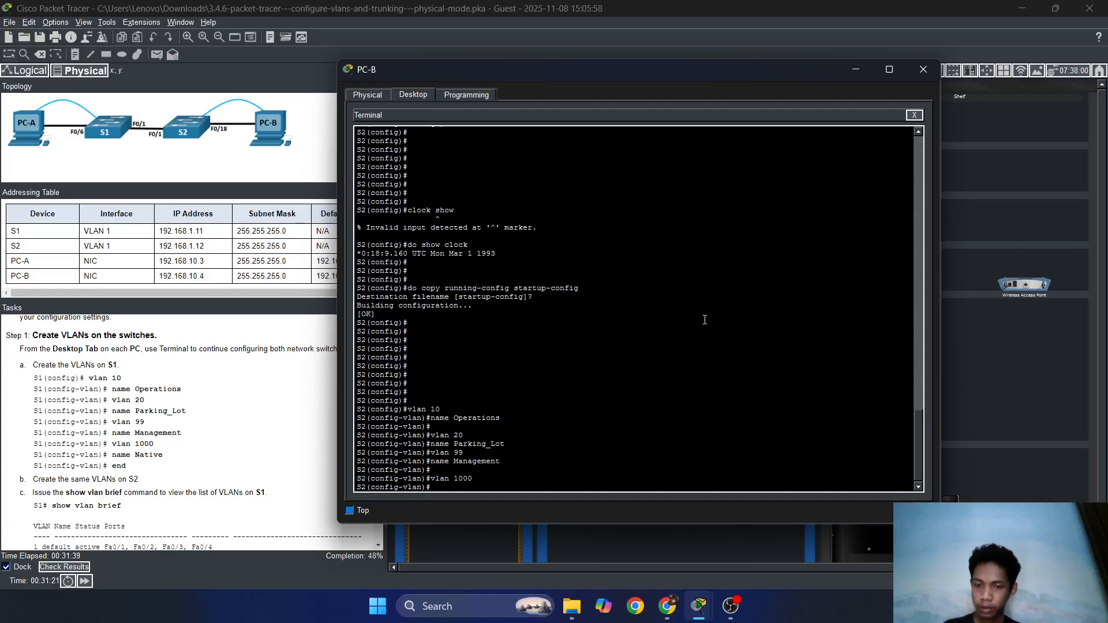
{"action": "type", "text": "name Native"}
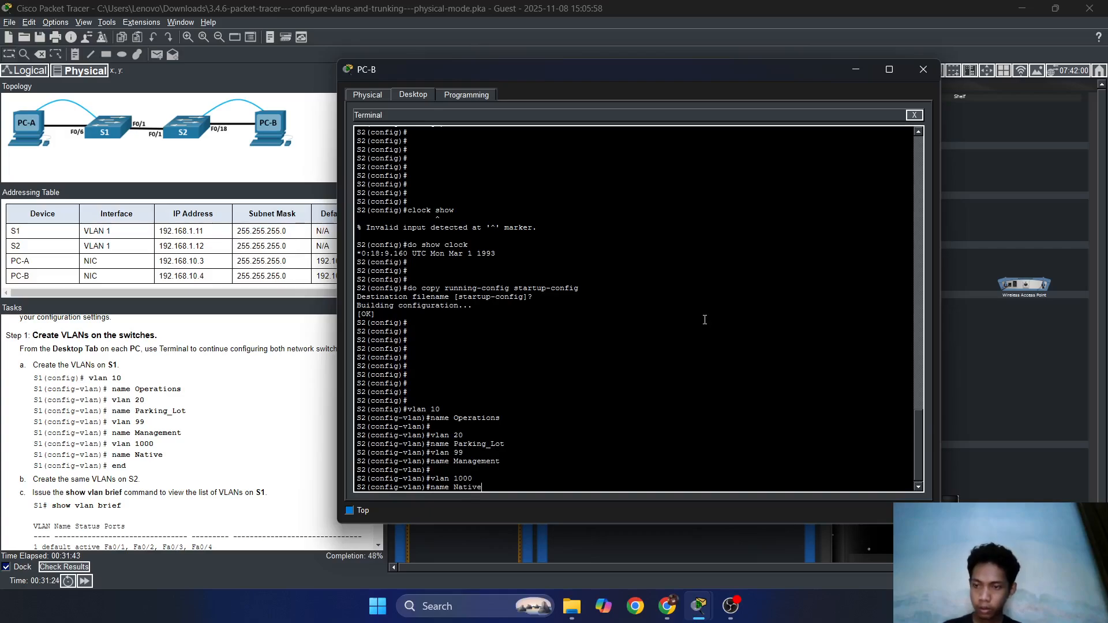
{"action": "key", "text": "Return"}
{"action": "key", "text": "Return"}
{"action": "key", "text": "Return"}
{"action": "type", "text": "exit"}
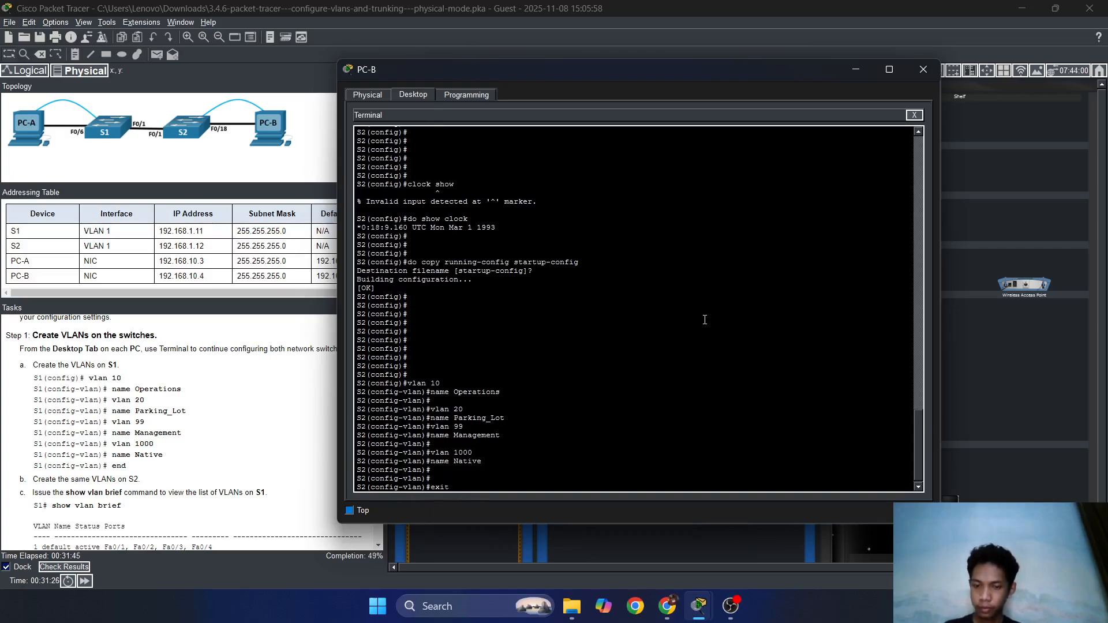
{"action": "key", "text": "Return"}
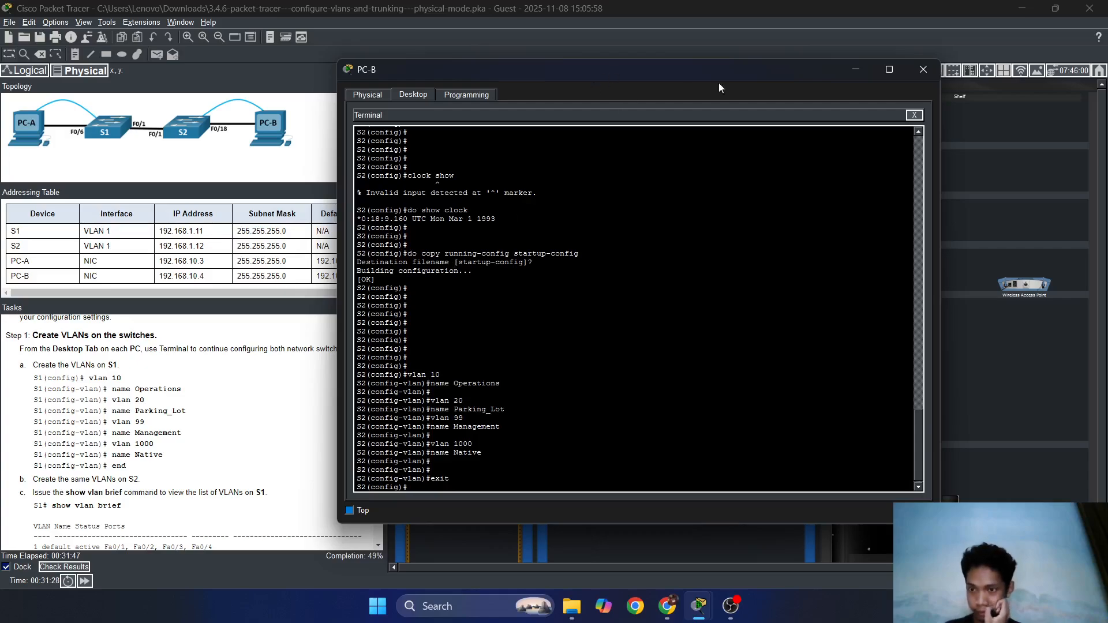
{"action": "left_click_drag", "start_coordinate": [500, 57], "coordinate": [624, 63]}
{"action": "scroll", "coordinate": [219, 390], "scroll_direction": "down", "scroll_amount": 3}
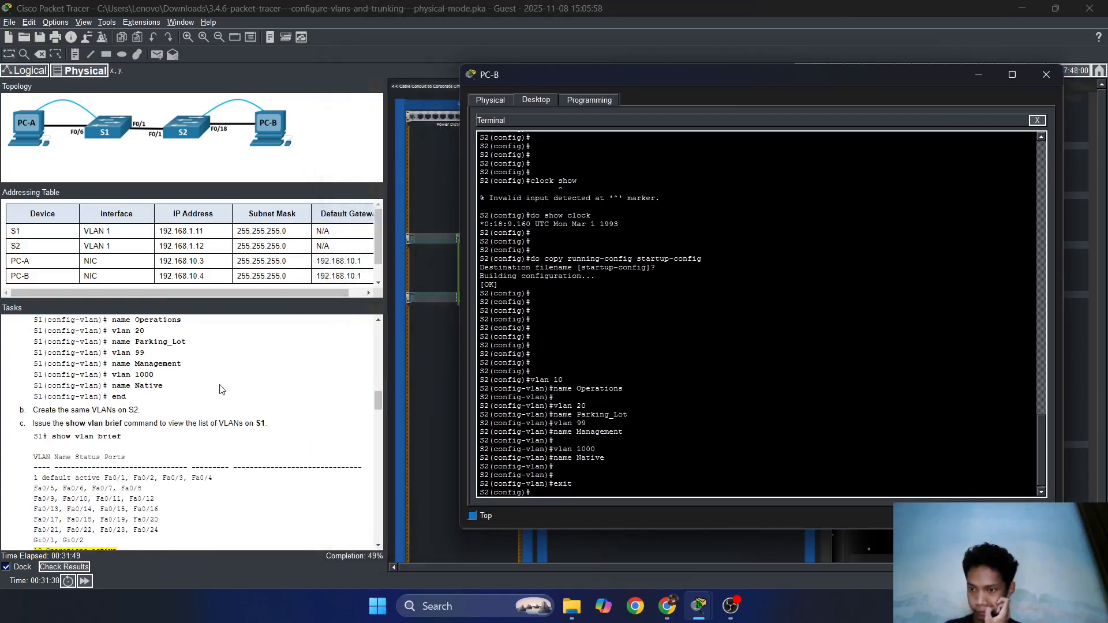
{"action": "scroll", "coordinate": [220, 391], "scroll_direction": "down", "scroll_amount": 1}
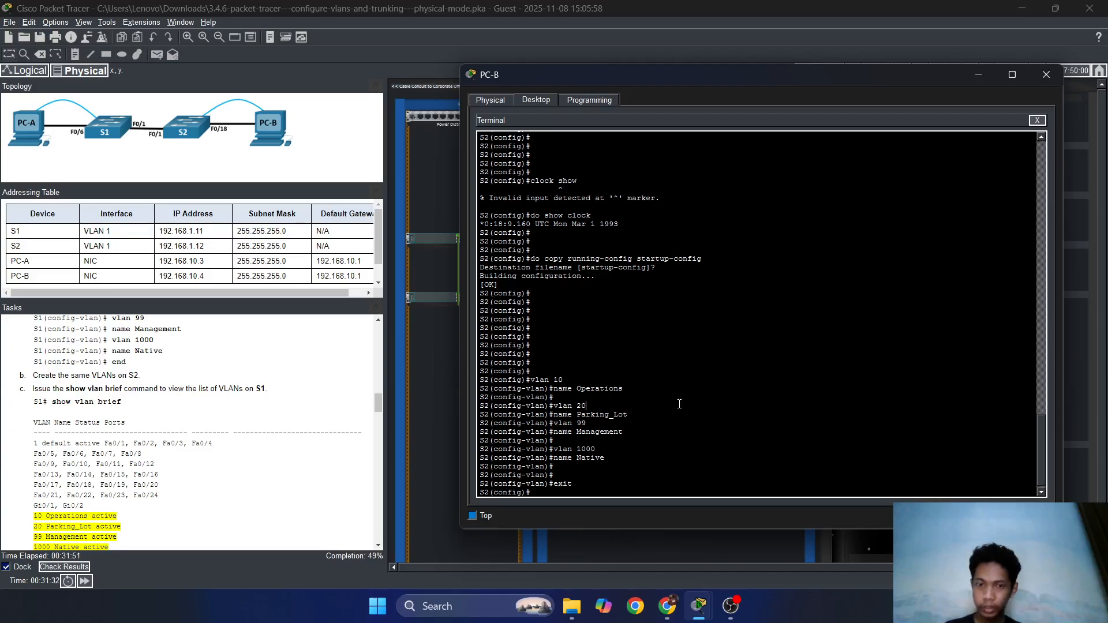
Run 'do show vlan' on S2 to list its VLANs.
{"action": "key", "text": "Return"}
{"action": "key", "text": "Return"}
{"action": "type", "text": "do "}
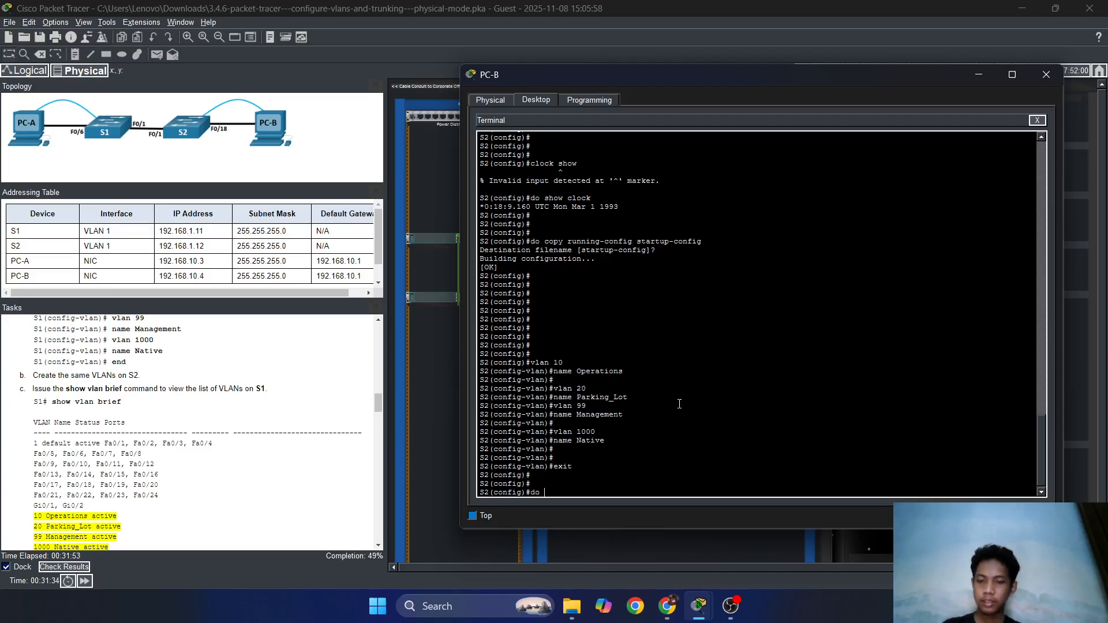
{"action": "type", "text": "show vlan"}
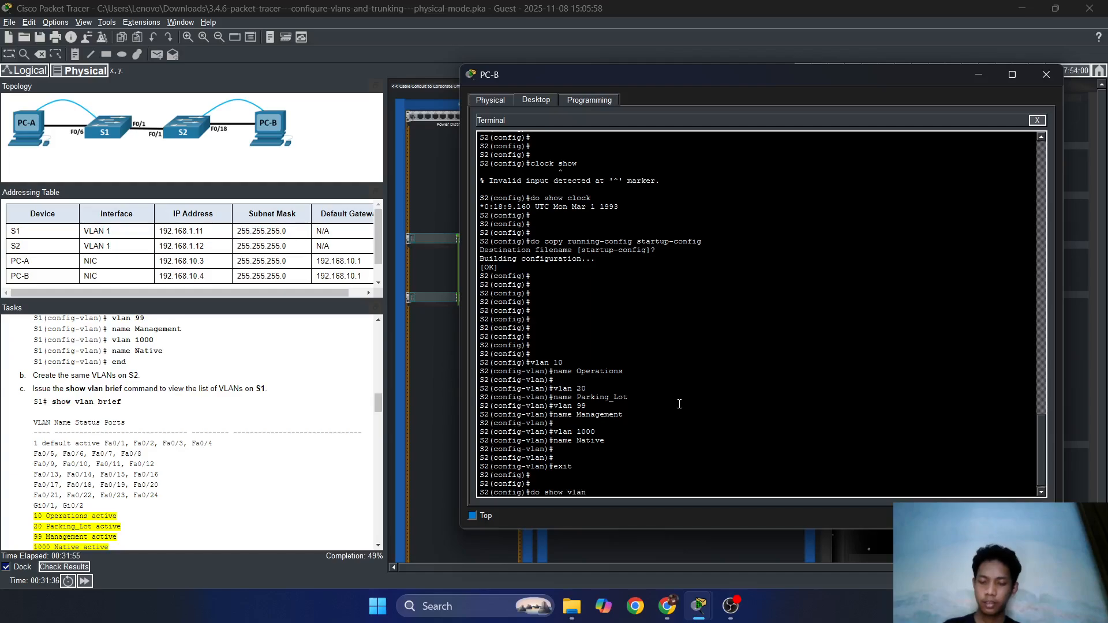
{"action": "key", "text": "Return"}
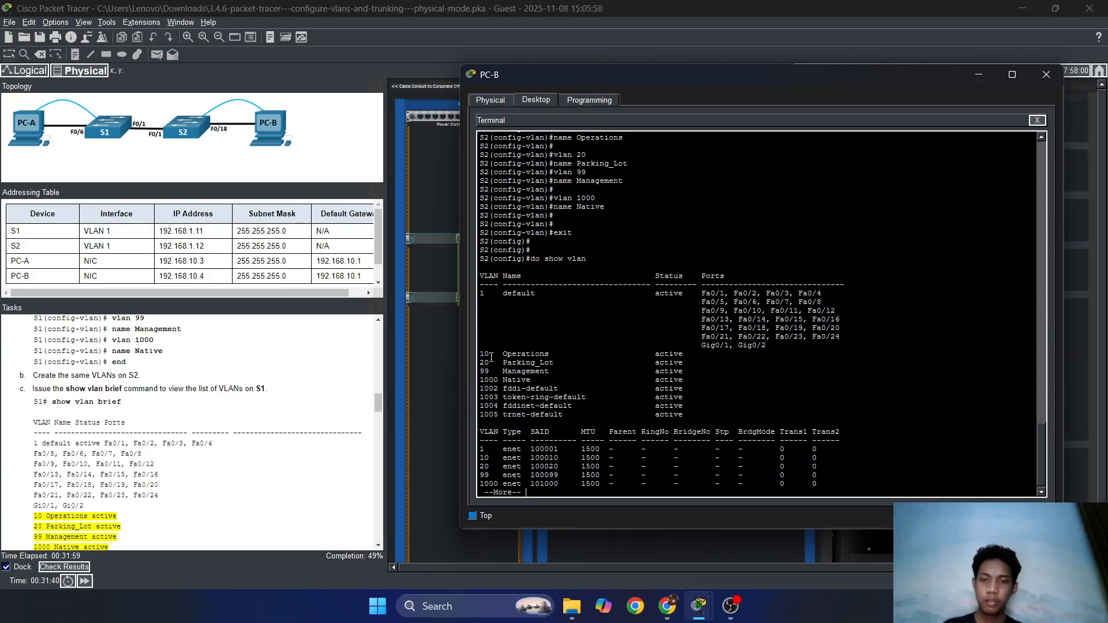
Highlight the active VLAN 10, 20, 99 and 1000 rows, then close PC-B's window.
{"action": "left_click_drag", "start_coordinate": [489, 356], "coordinate": [555, 354]}
{"action": "left_click", "coordinate": [493, 378]}
{"action": "left_click", "coordinate": [540, 351]}
{"action": "left_click", "coordinate": [503, 354]}
{"action": "left_click", "coordinate": [553, 354]}
{"action": "mouse_move", "coordinate": [481, 362]}
{"action": "left_mouse_down"}
{"action": "mouse_move", "coordinate": [558, 363]}
{"action": "mouse_move", "coordinate": [488, 380]}
{"action": "left_mouse_up"}
{"action": "left_click", "coordinate": [563, 363]}
{"action": "left_click", "coordinate": [508, 371]}
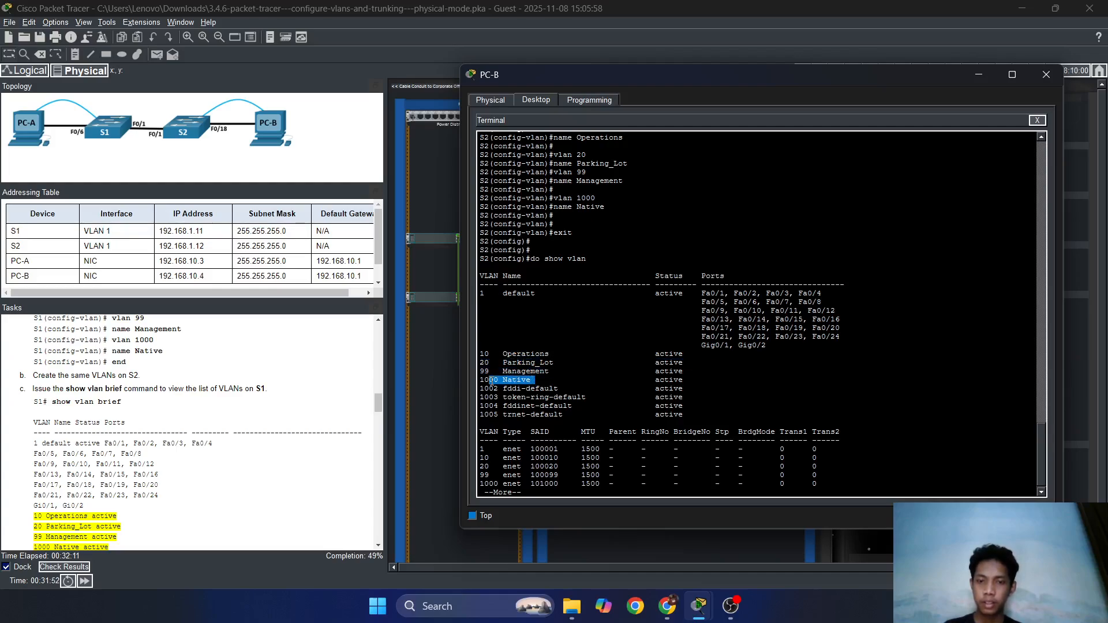
{"action": "left_click", "coordinate": [605, 381]}
{"action": "left_click", "coordinate": [1046, 74]}
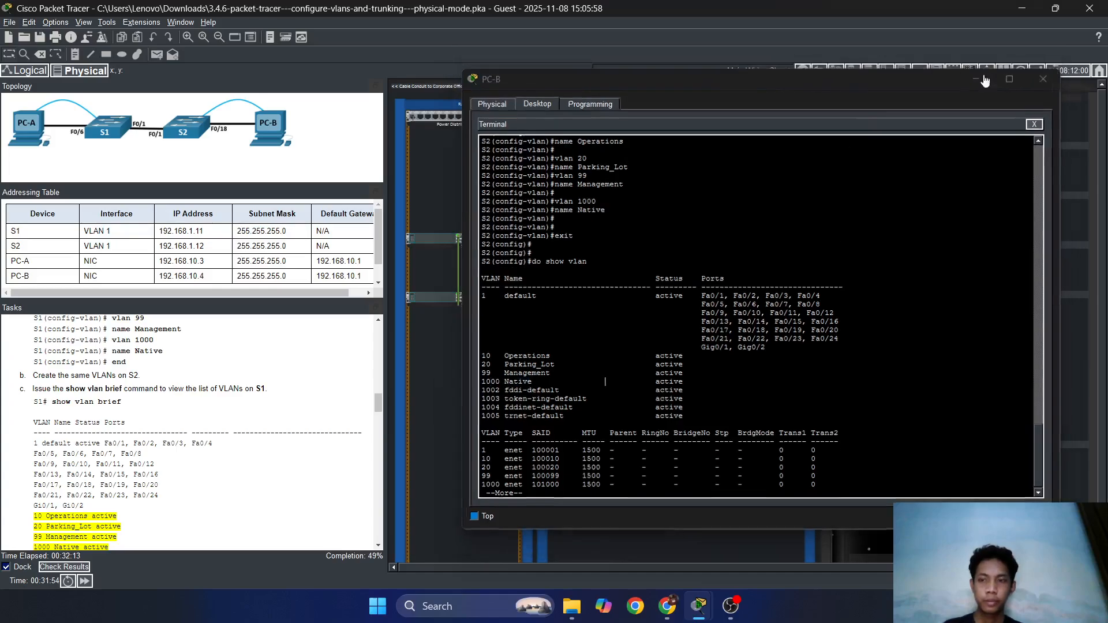
{"action": "scroll", "coordinate": [252, 434], "scroll_direction": "down", "scroll_amount": 6}
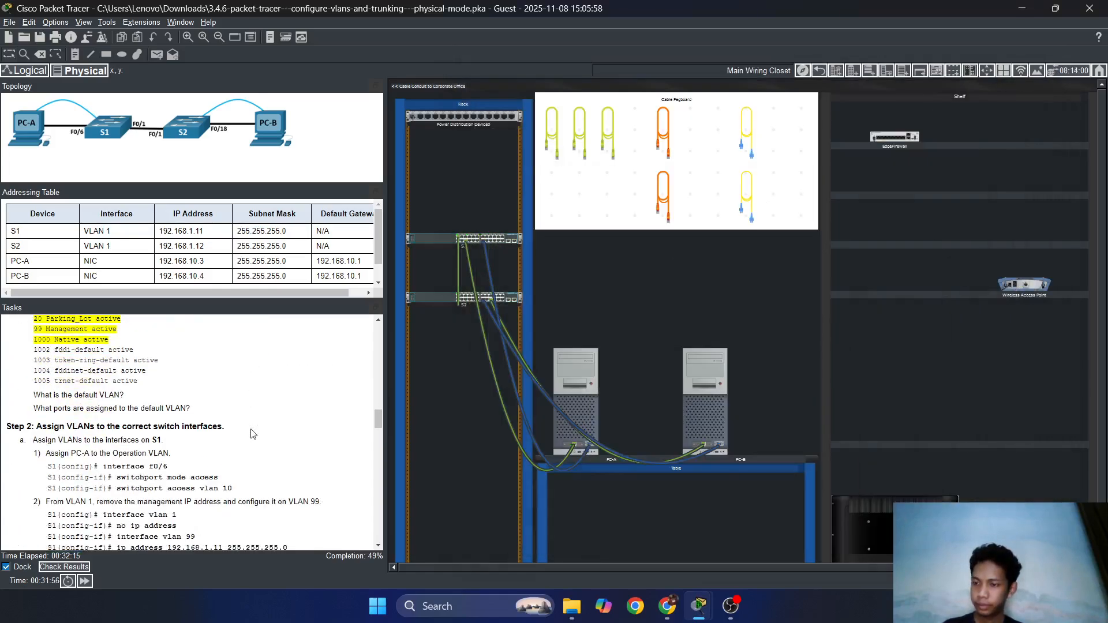
Reopen PC-A's S1 terminal, review the VLAN output, and begin an 'interface' command.
{"action": "scroll", "coordinate": [251, 434], "scroll_direction": "down", "scroll_amount": 2}
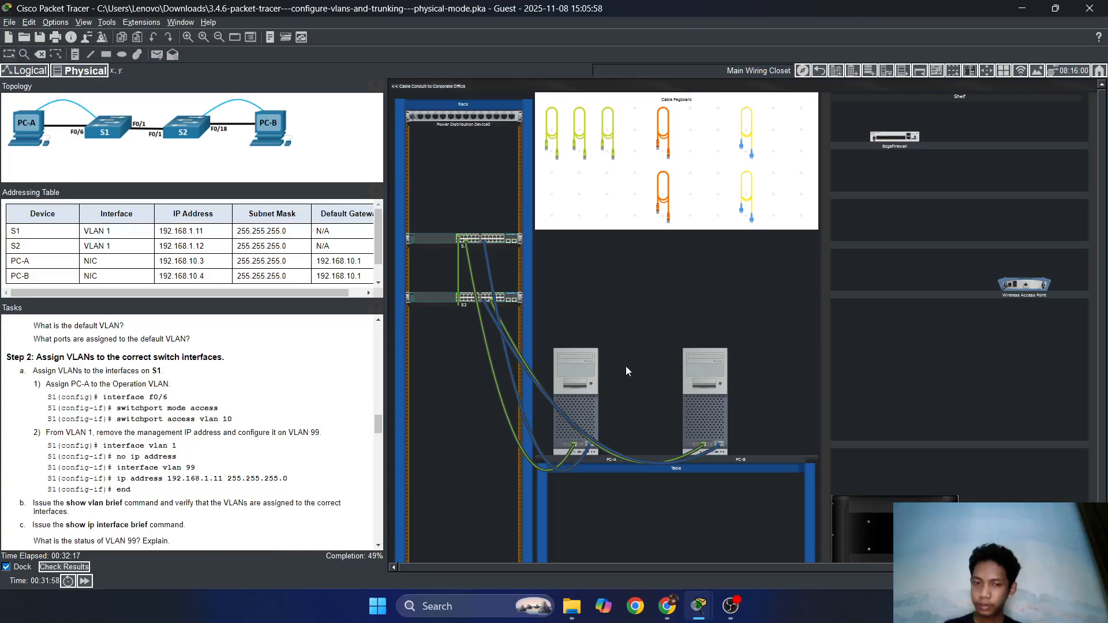
{"action": "left_click", "coordinate": [574, 373]}
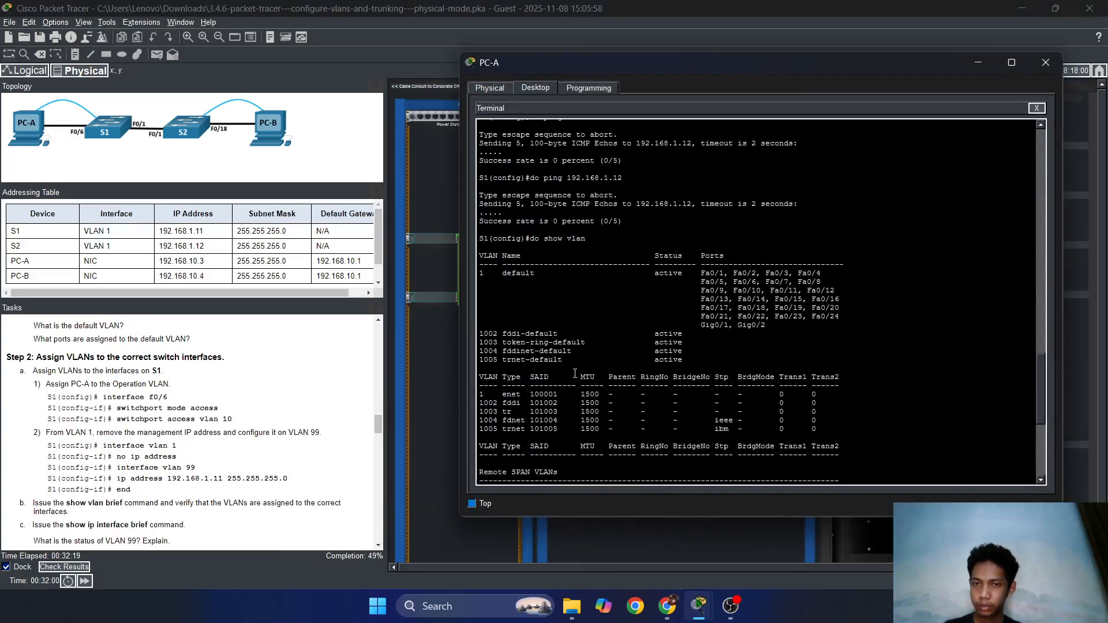
{"action": "scroll", "coordinate": [631, 300], "scroll_direction": "down", "scroll_amount": 10}
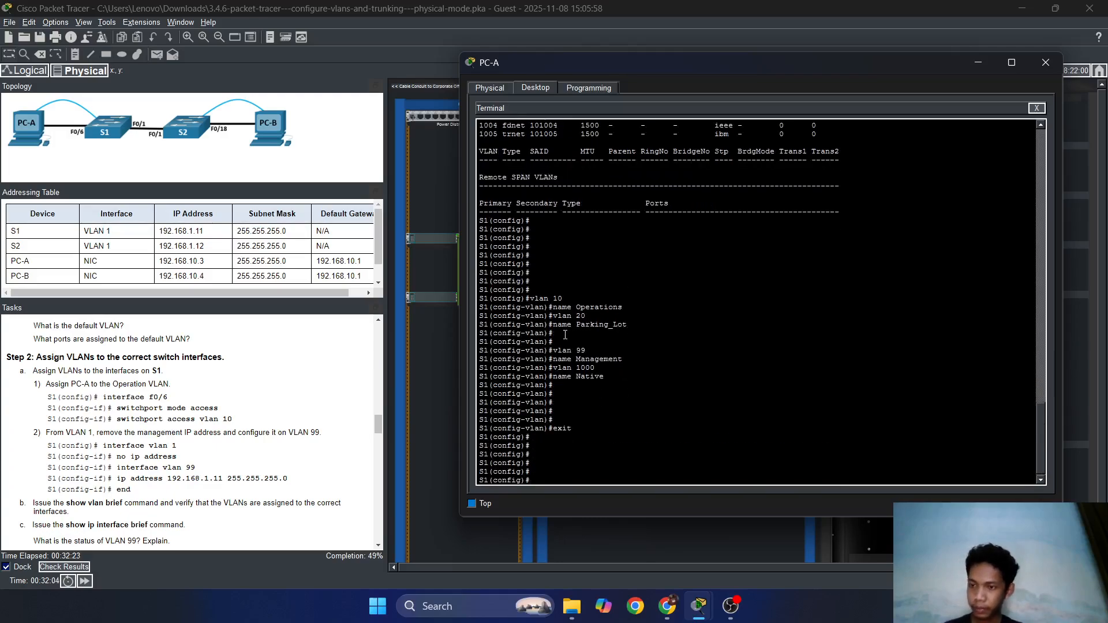
{"action": "scroll", "coordinate": [147, 441], "scroll_direction": "up", "scroll_amount": 3}
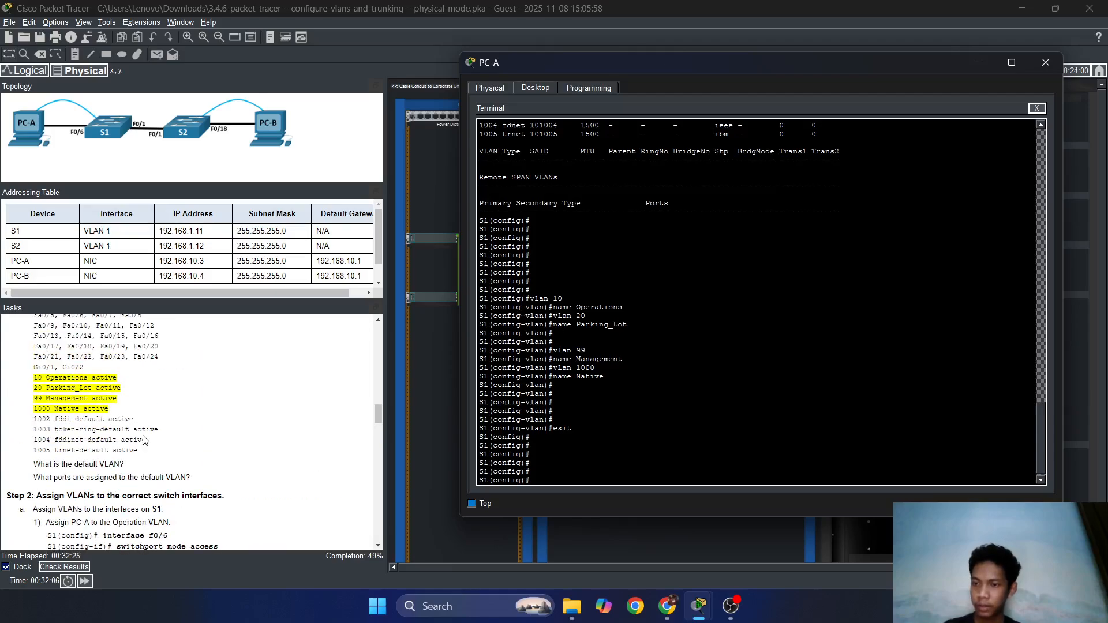
{"action": "scroll", "coordinate": [146, 441], "scroll_direction": "down", "scroll_amount": 3}
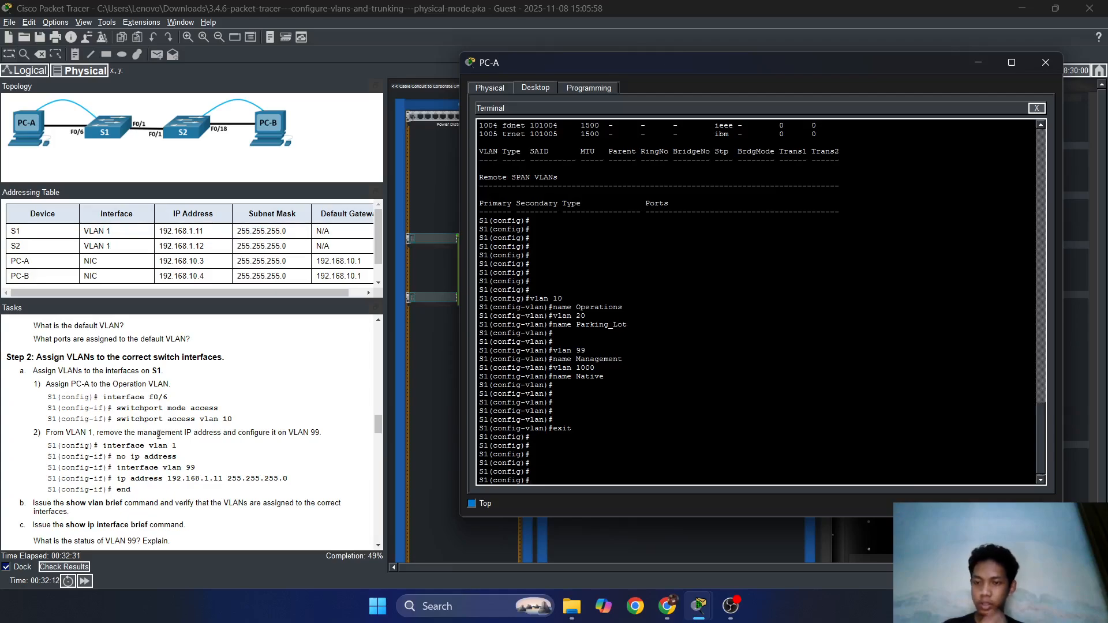
{"action": "scroll", "coordinate": [158, 434], "scroll_direction": "down", "scroll_amount": 1}
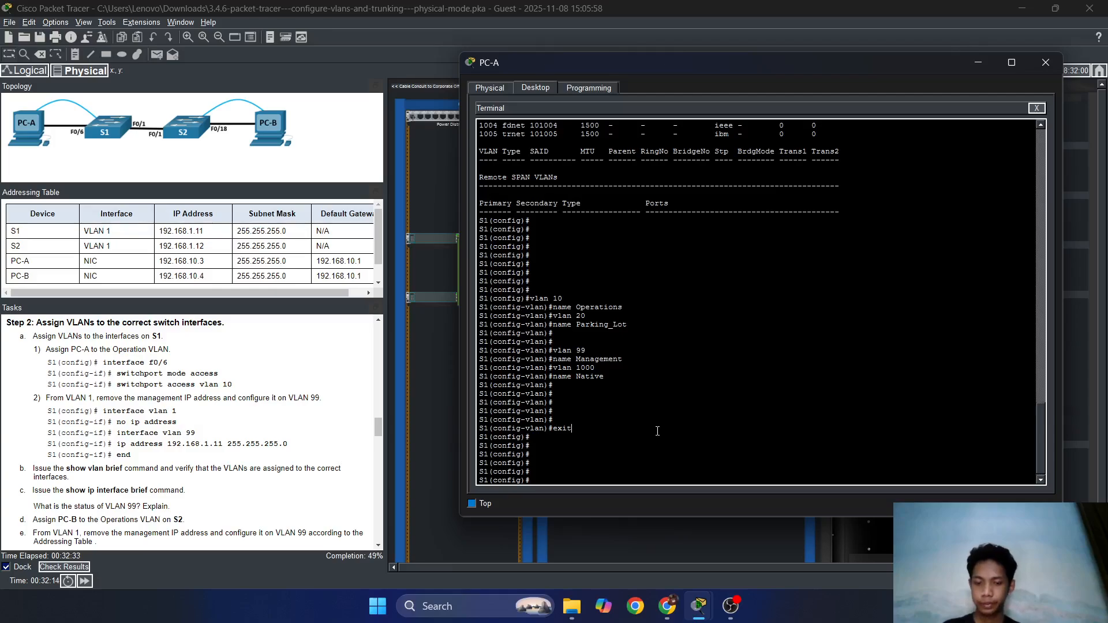
{"action": "type", "text": "inter"}
{"action": "key", "text": "Tab"}
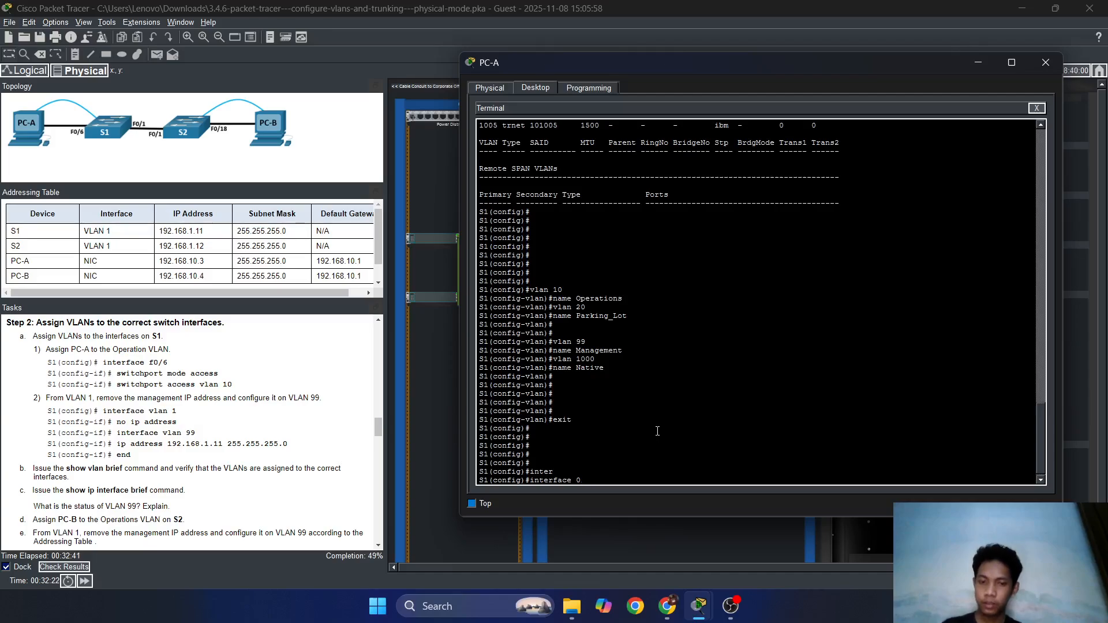
Enter interface FastEthernet 0/6 on S1 and set it to switchport mode access.
{"action": "key", "text": "BackSpace"}
{"action": "type", "text": "fas"}
{"action": "key", "text": "Tab"}
{"action": "type", "text": "0/"}
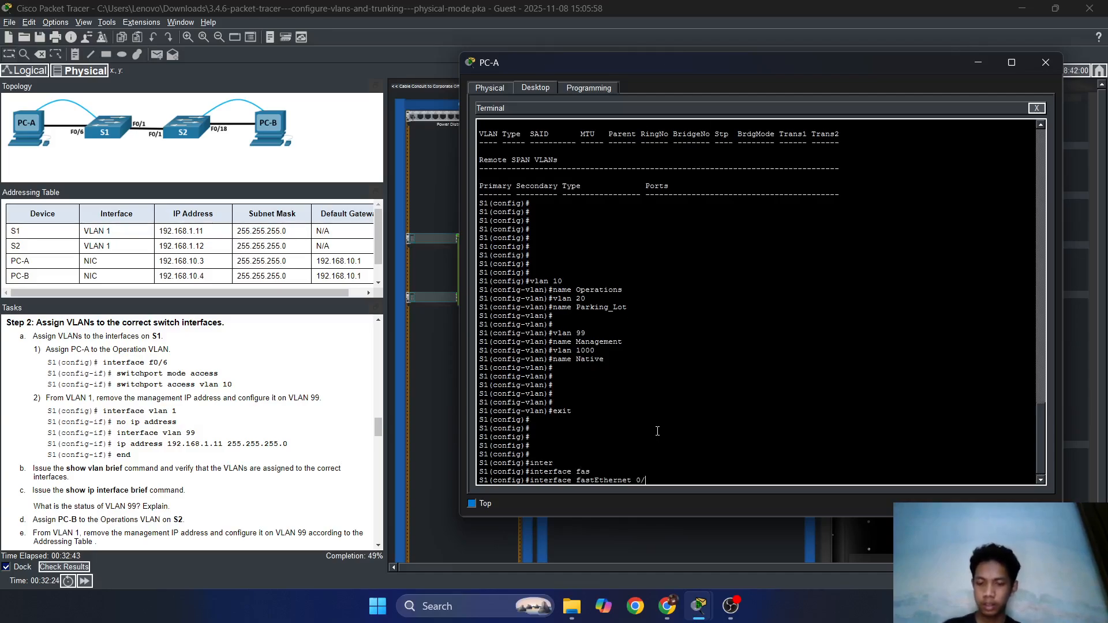
{"action": "type", "text": "6"}
{"action": "key", "text": "Return"}
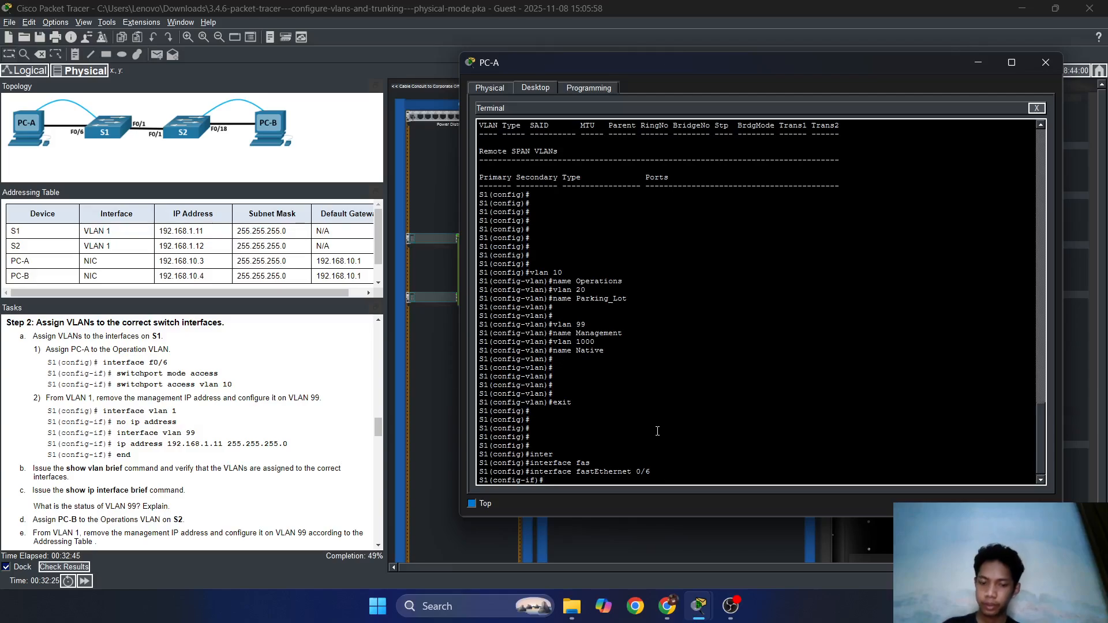
{"action": "type", "text": "switch"}
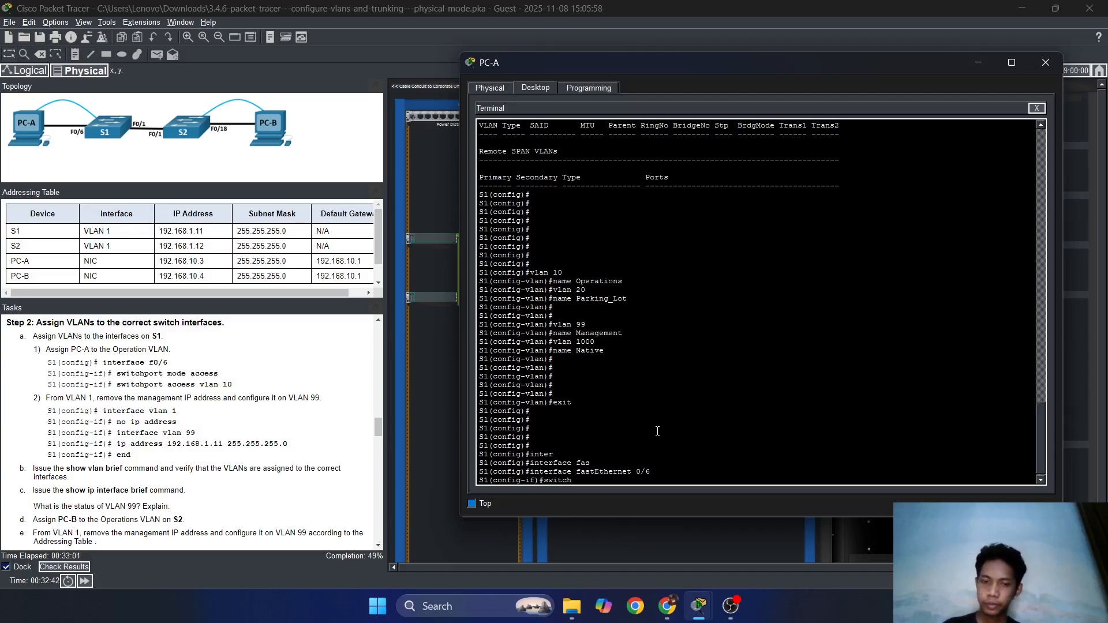
{"action": "key", "text": "Tab"}
{"action": "type", "text": "mo"}
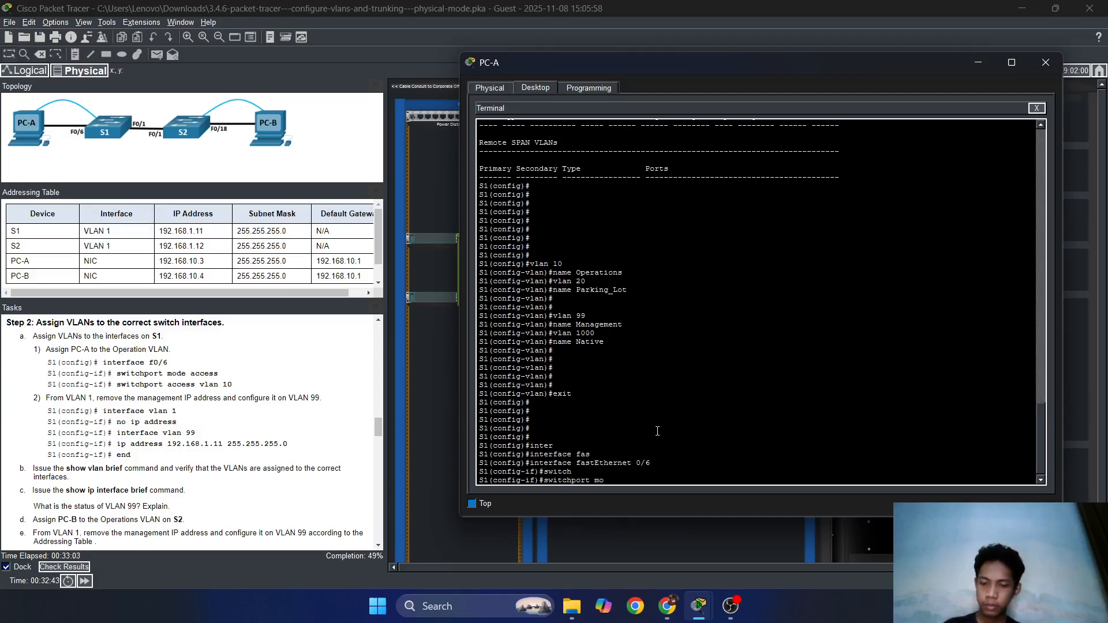
{"action": "type", "text": "de acc"}
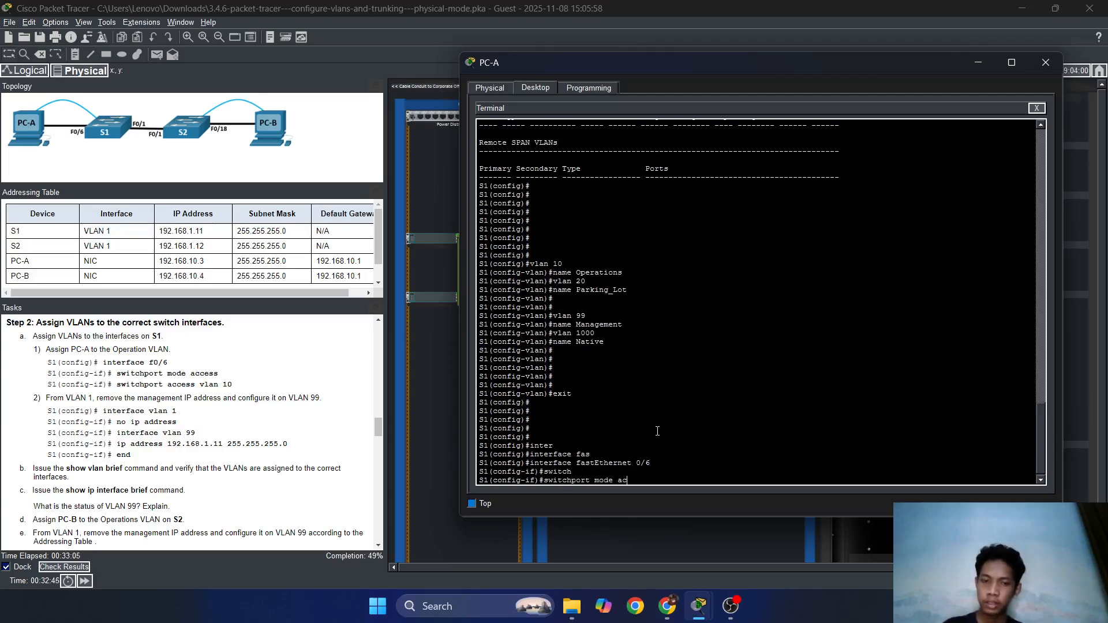
{"action": "key", "text": "Tab"}
{"action": "key", "text": "Return"}
{"action": "key", "text": "Return"}
{"action": "key", "text": "Return"}
Assign FastEthernet 0/6 to access VLAN 10 and exit to global configuration.
{"action": "type", "text": "switch"}
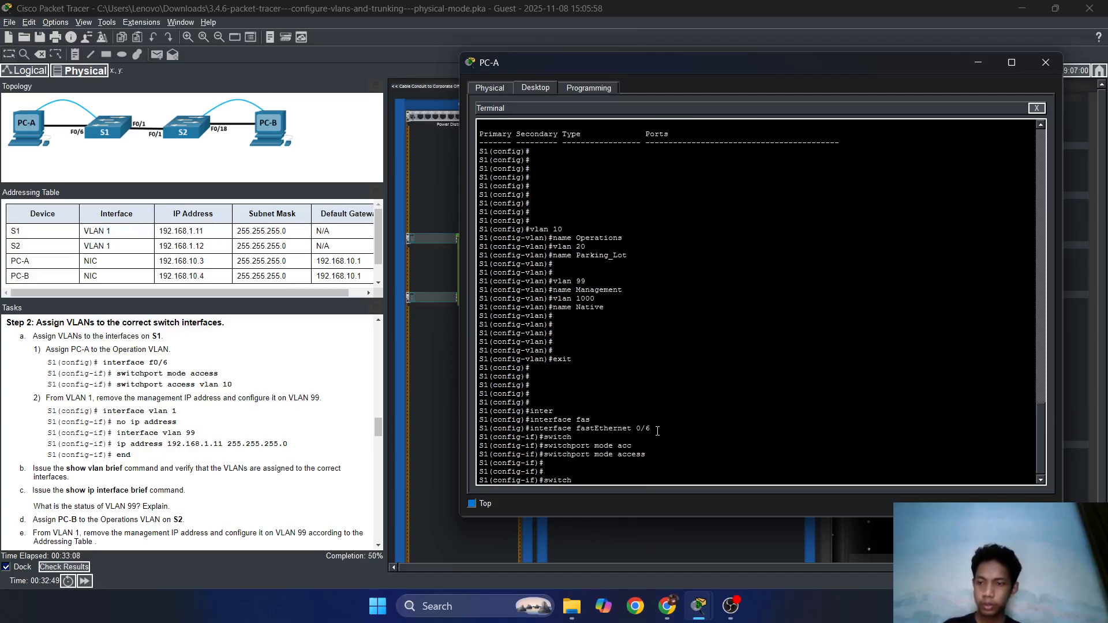
{"action": "key", "text": "Tab"}
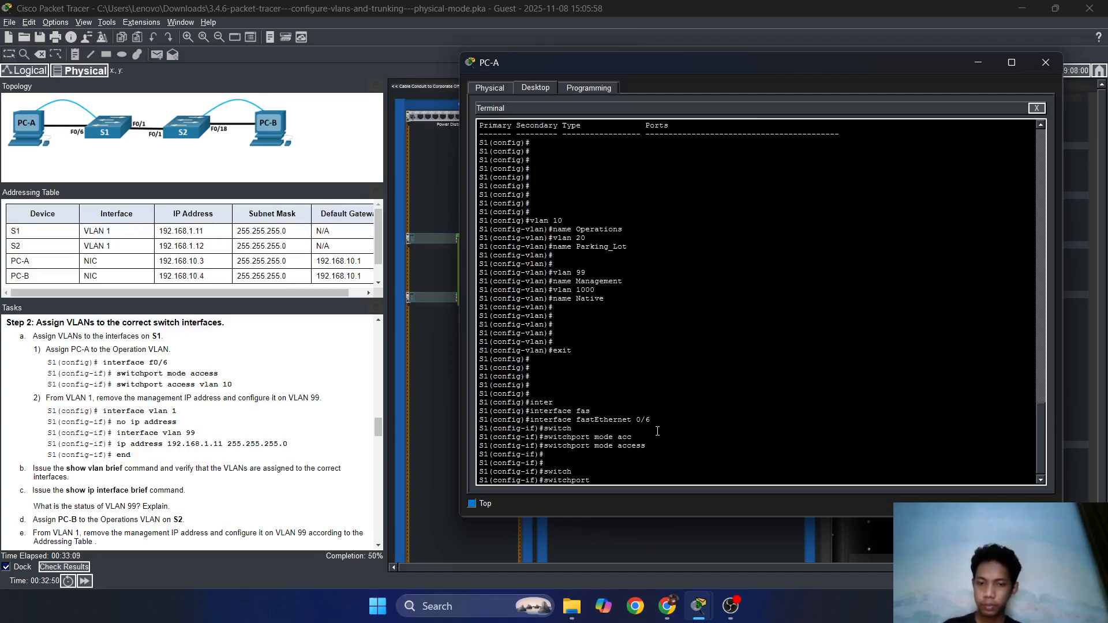
{"action": "type", "text": "acc"}
{"action": "key", "text": "Tab"}
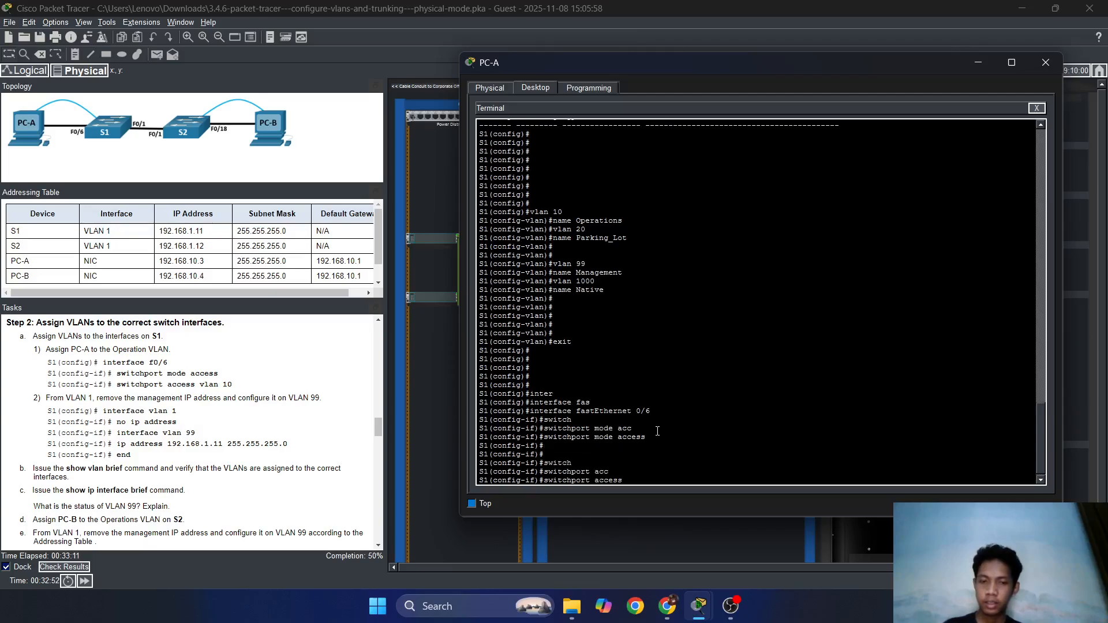
{"action": "type", "text": "v"}
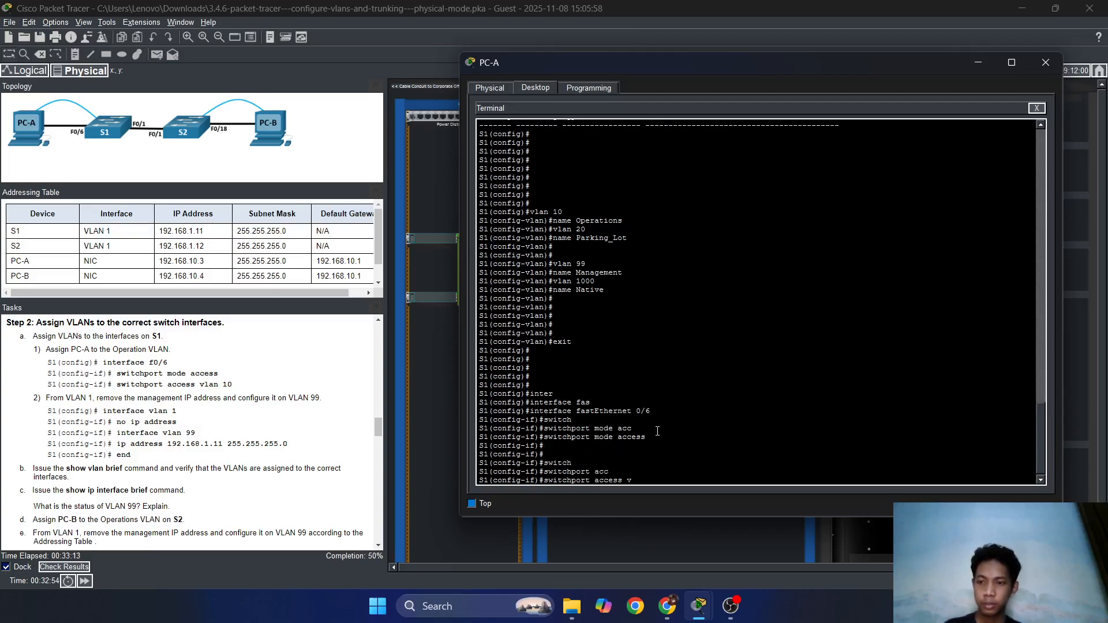
{"action": "key", "text": "Tab"}
{"action": "type", "text": "10"}
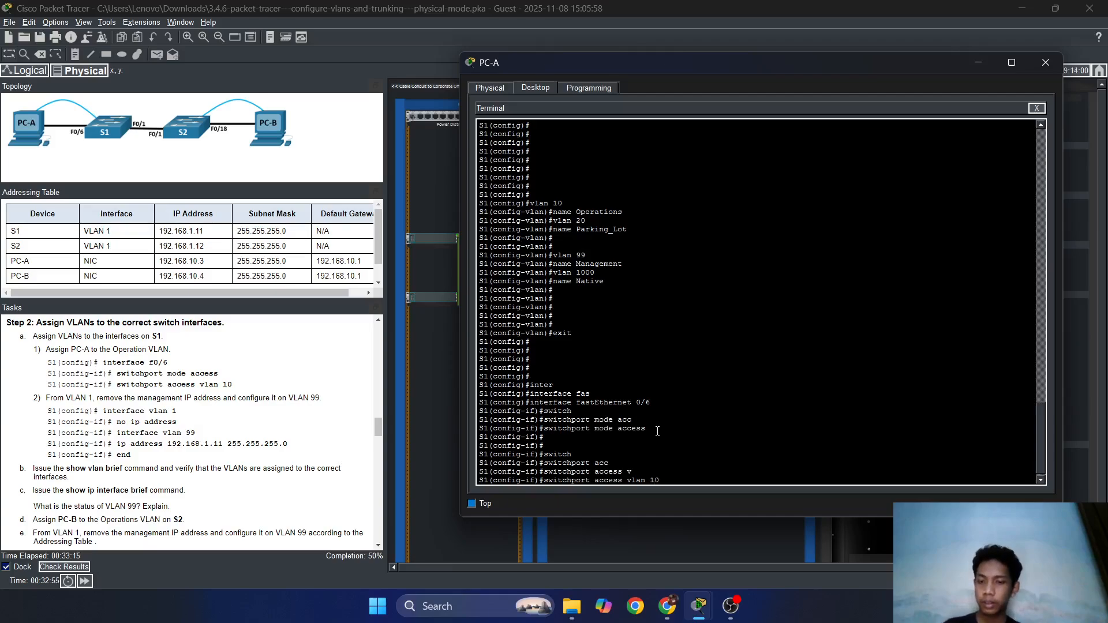
{"action": "key", "text": "Return"}
{"action": "key", "text": "Return"}
{"action": "key", "text": "Return"}
{"action": "type", "text": "e"}
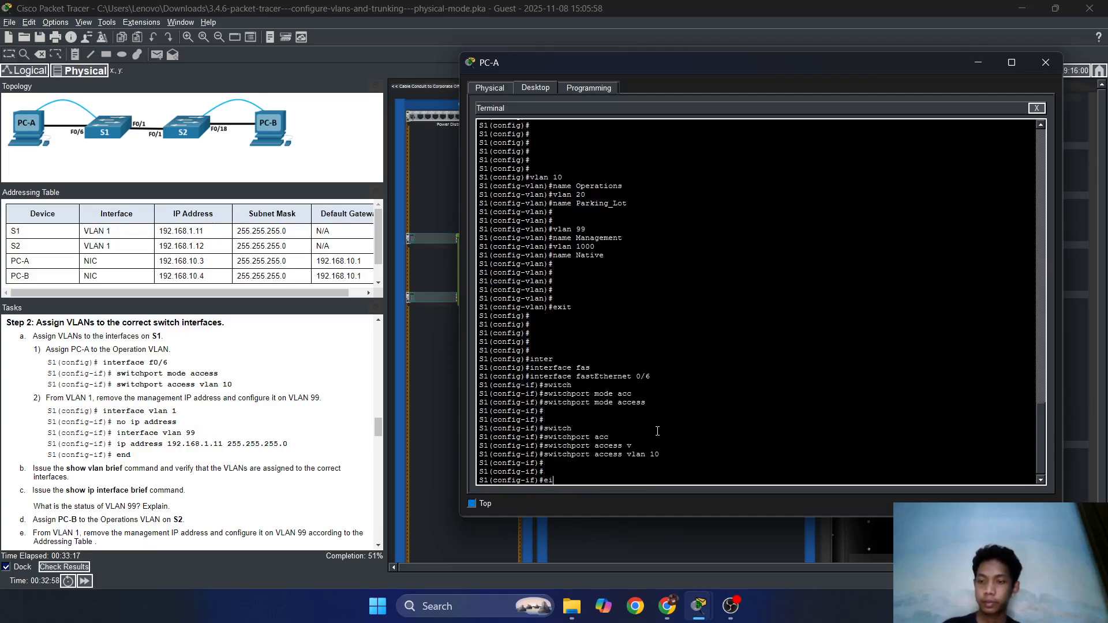
{"action": "type", "text": "xit"}
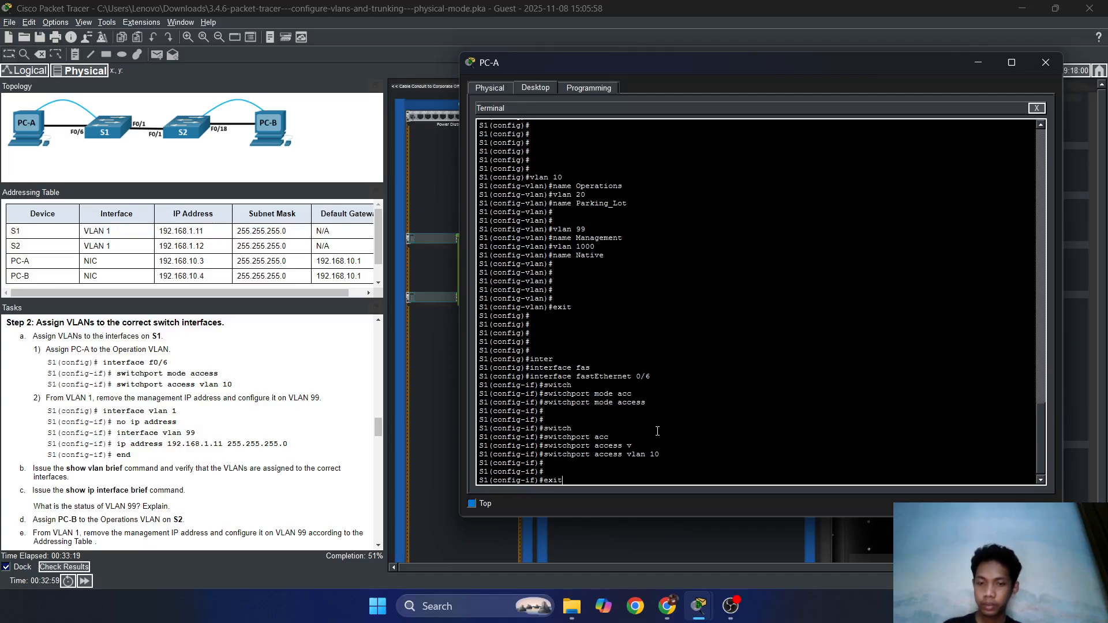
{"action": "key", "text": "Return"}
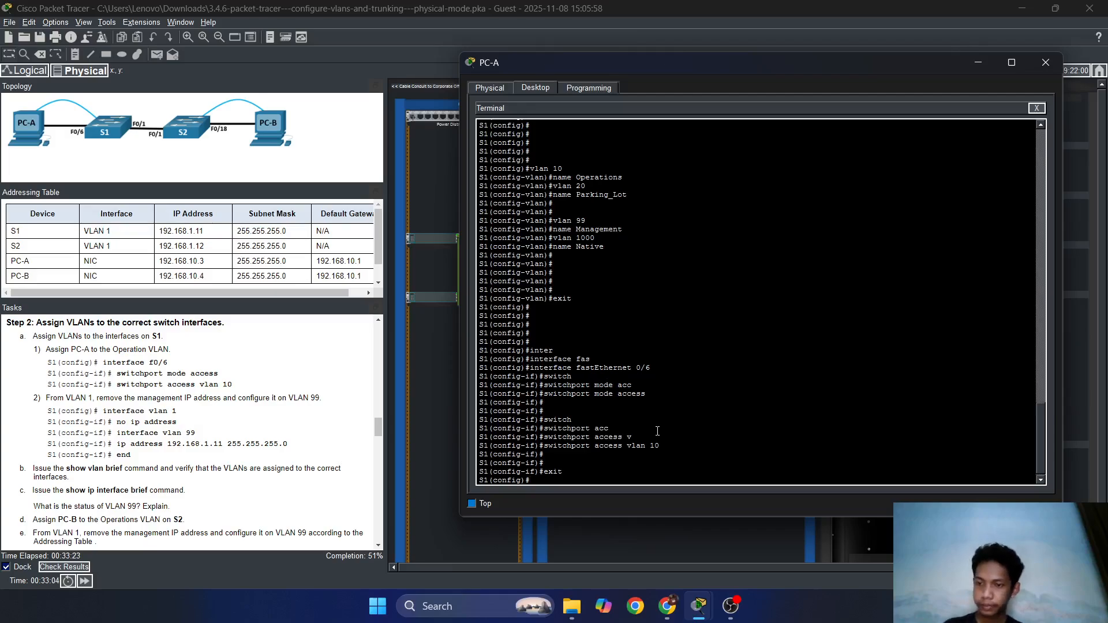
Remove the IP address from S1's VLAN 1 interface with no ip address.
{"action": "type", "text": "i"}
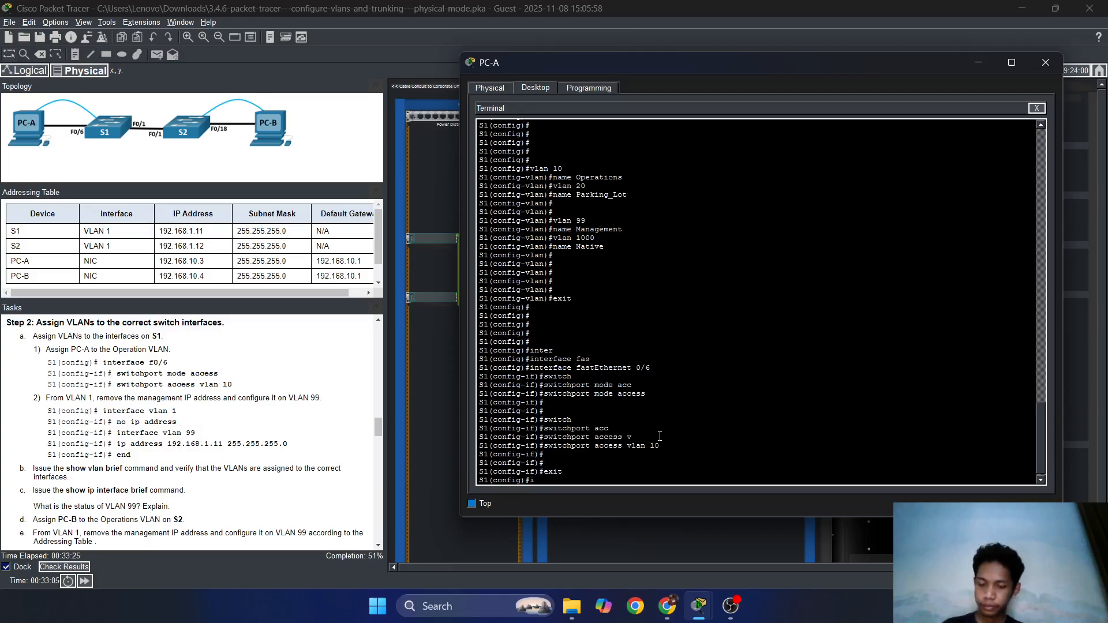
{"action": "type", "text": "nter"}
{"action": "key", "text": "Tab"}
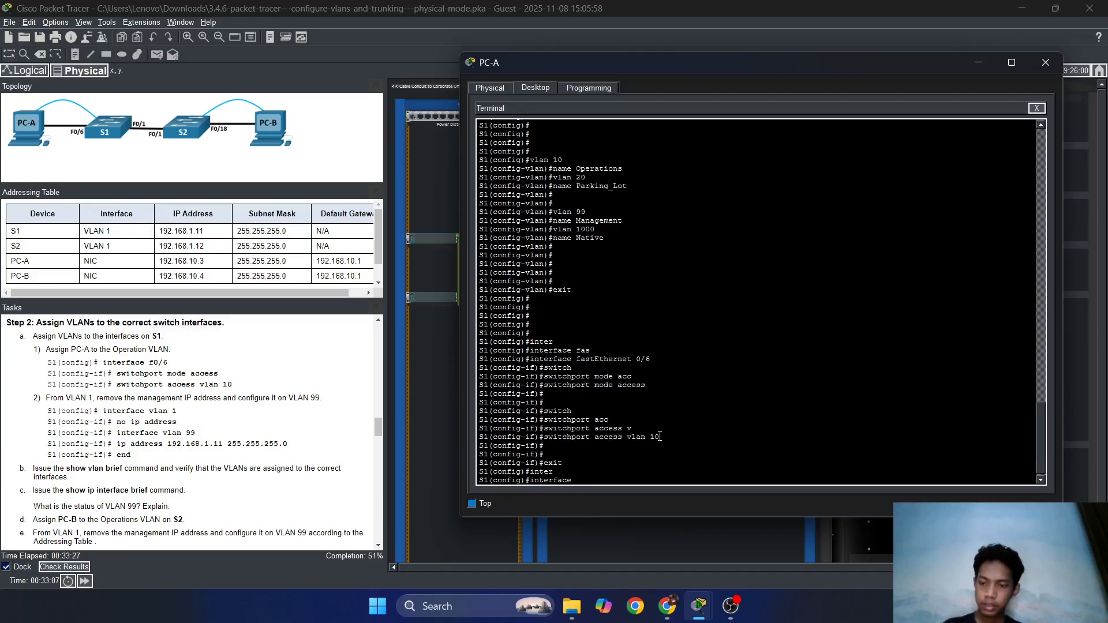
{"action": "type", "text": "vl"}
{"action": "key", "text": "Tab"}
{"action": "type", "text": "1"}
{"action": "key", "text": "Return"}
{"action": "key", "text": "Return"}
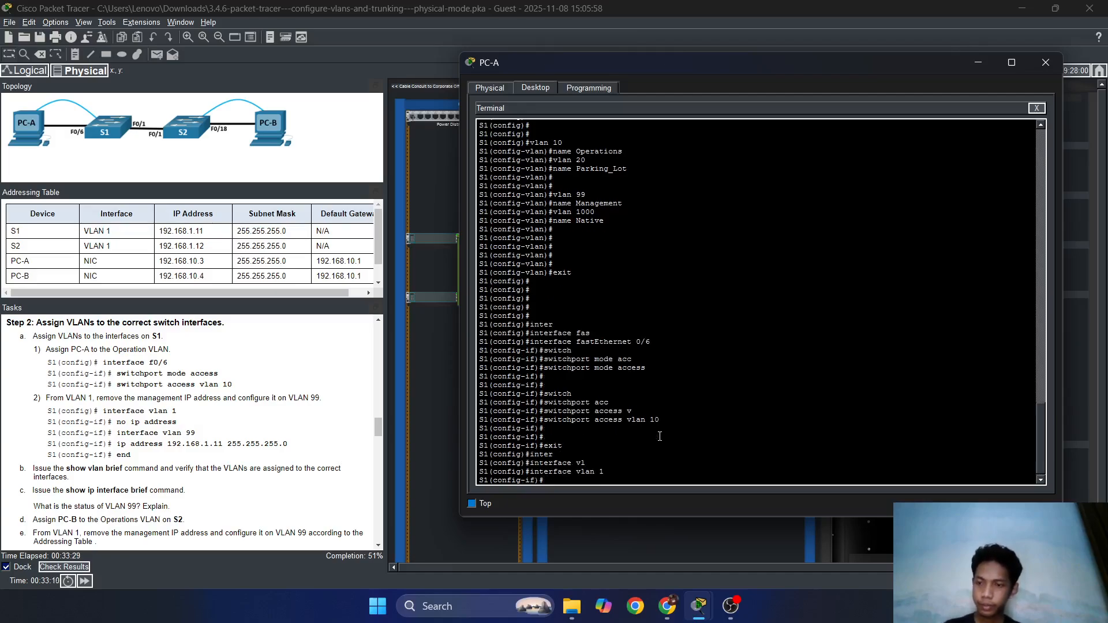
{"action": "type", "text": "no ip a"}
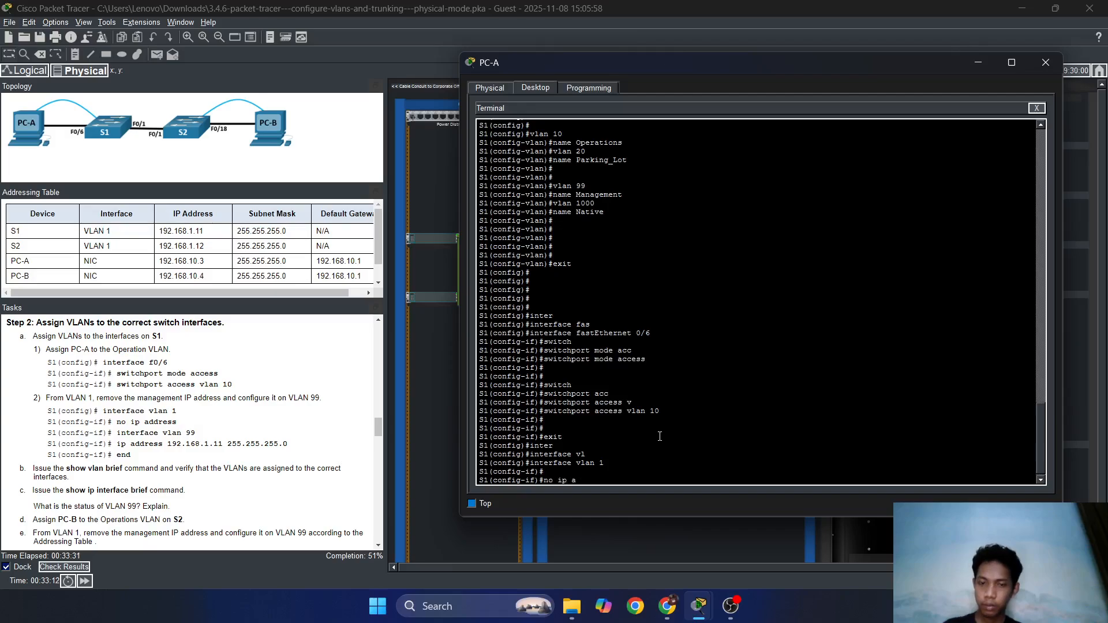
{"action": "type", "text": "dd"}
{"action": "key", "text": "Tab"}
{"action": "key", "text": "Return"}
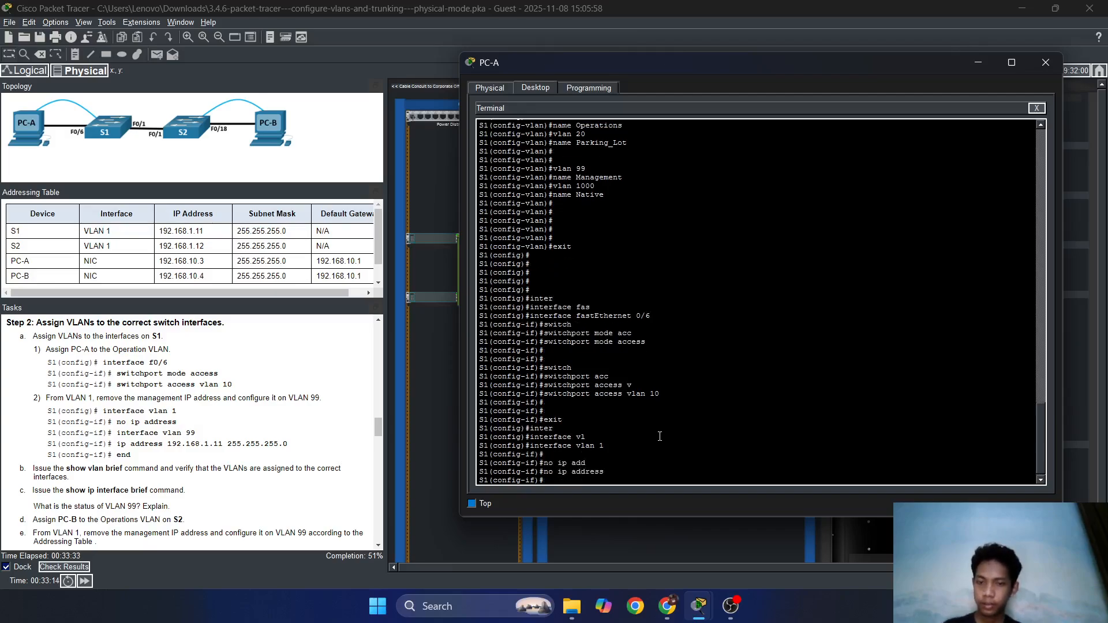
{"action": "key", "text": "Up"}
{"action": "key", "text": "Return"}
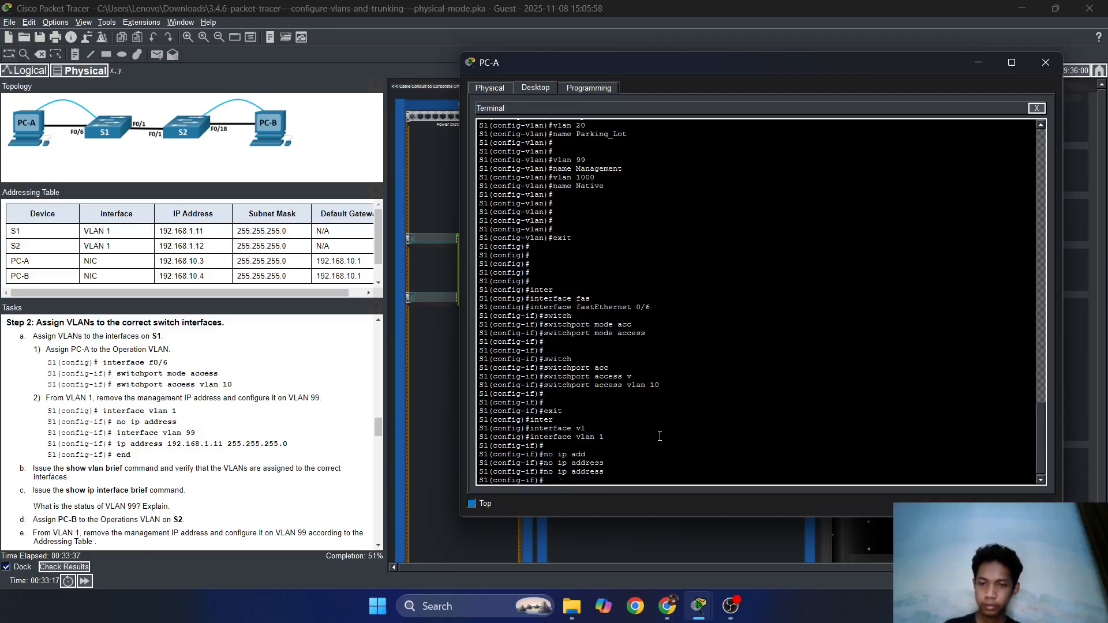
Assign 192.168.1.11 255.255.255.0 to interface VLAN 99, then exit the interface.
{"action": "type", "text": "interface"}
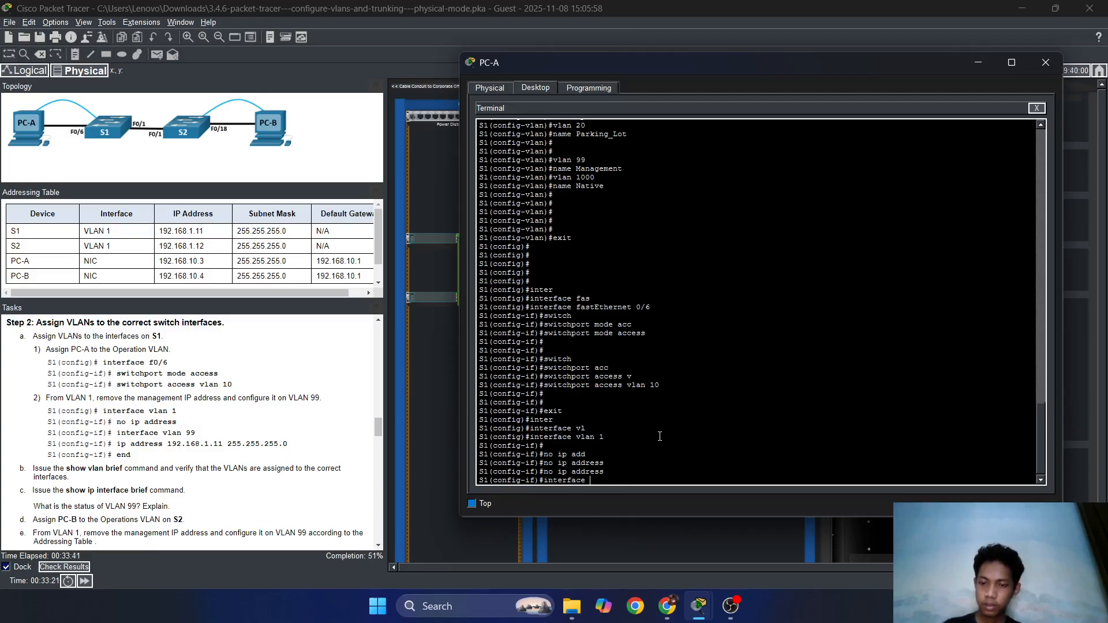
{"action": "type", "text": " vlan"}
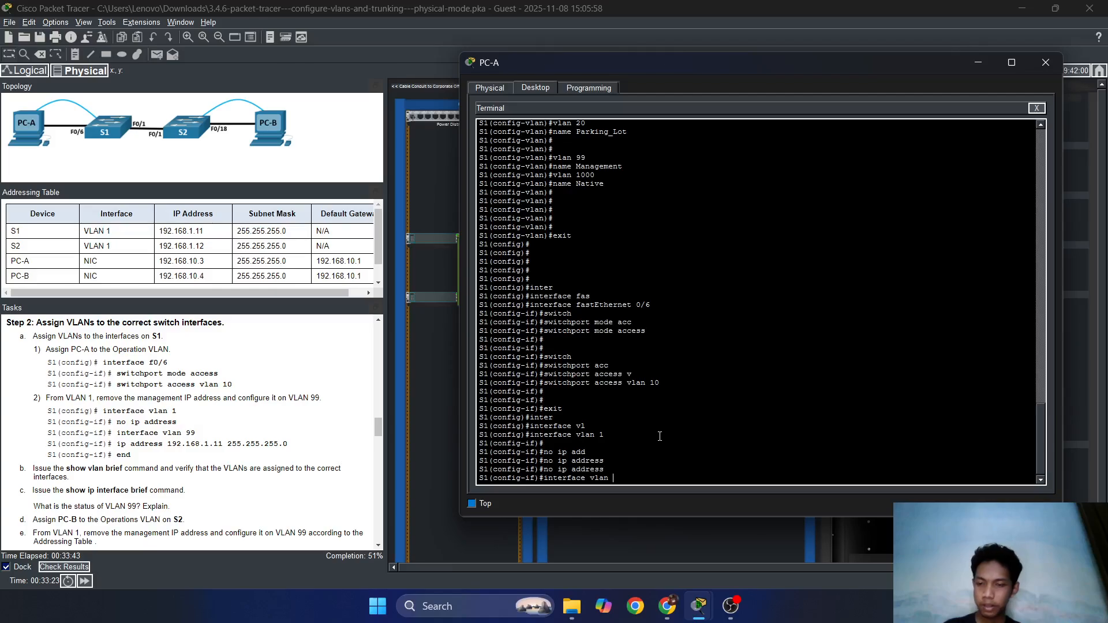
{"action": "type", "text": " 99"}
{"action": "key", "text": "Return"}
{"action": "key", "text": "Return"}
{"action": "key", "text": "Return"}
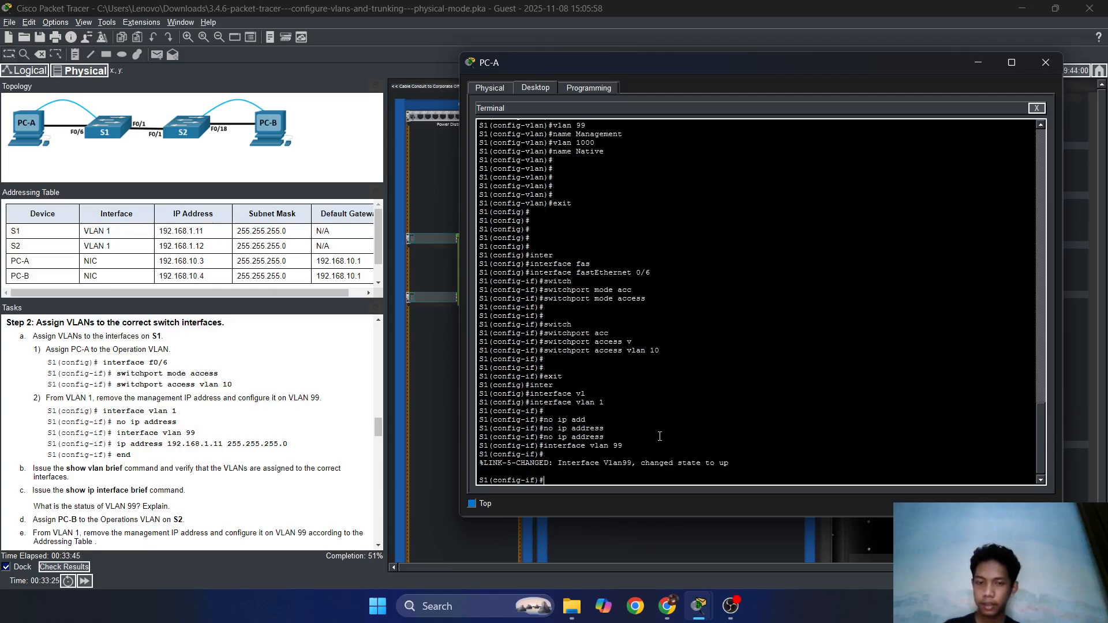
{"action": "type", "text": "ip add"}
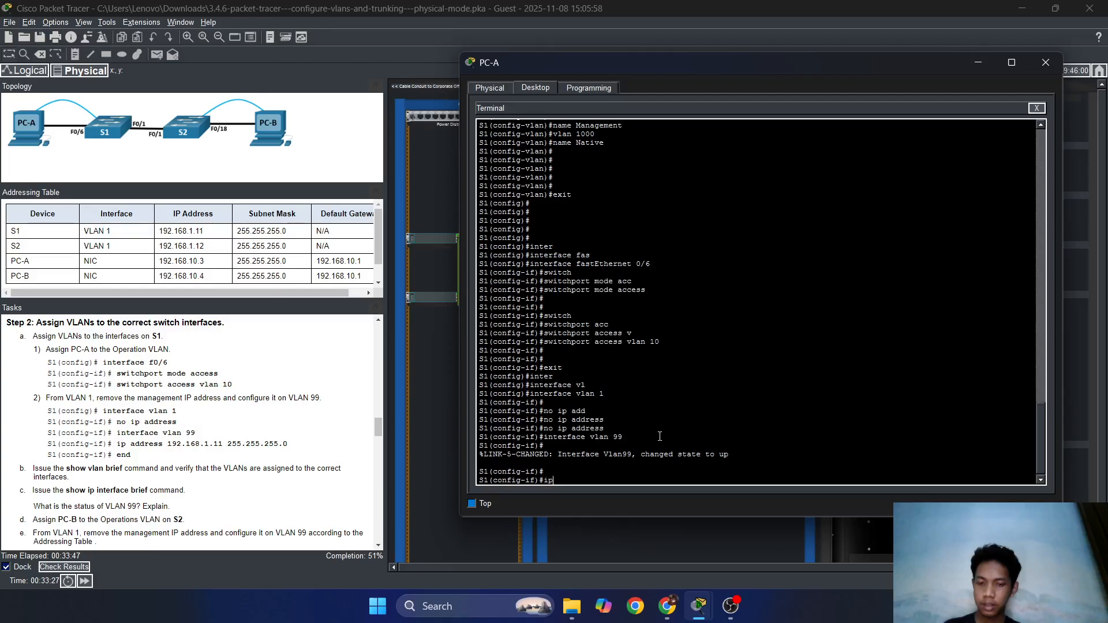
{"action": "key", "text": "Tab"}
{"action": "type", "text": "19"}
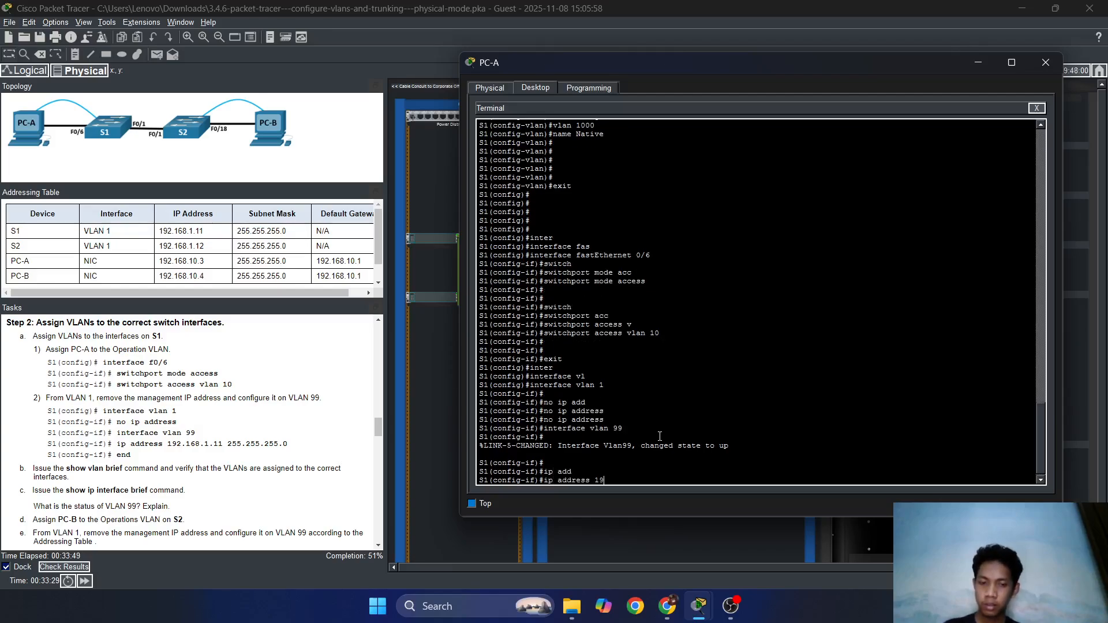
{"action": "type", "text": "2.168.1"}
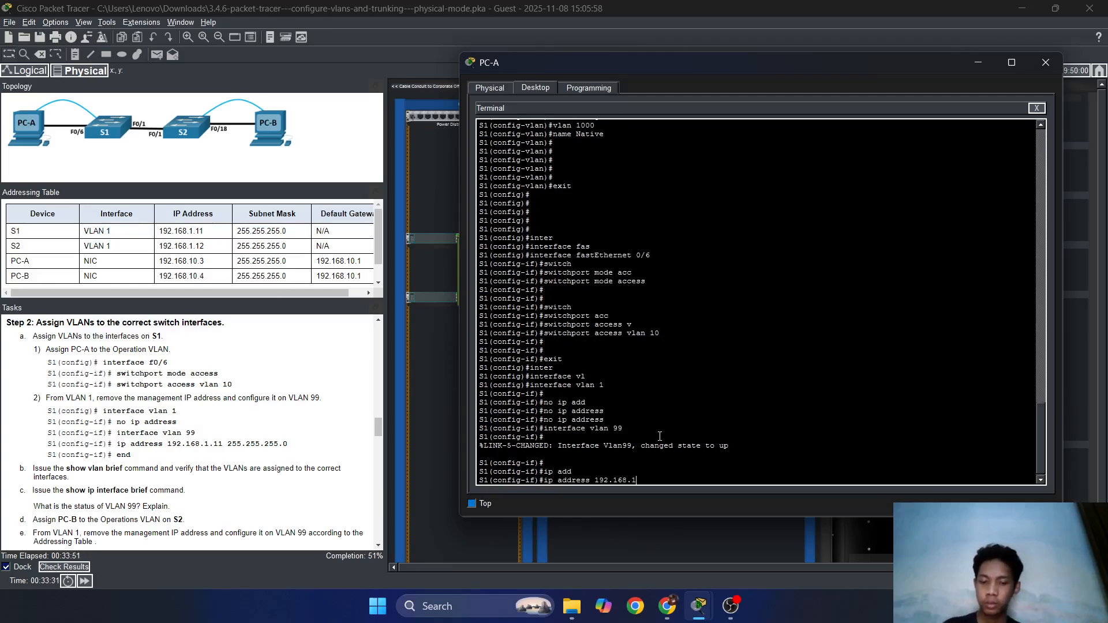
{"action": "type", "text": ".11 255.255.255."}
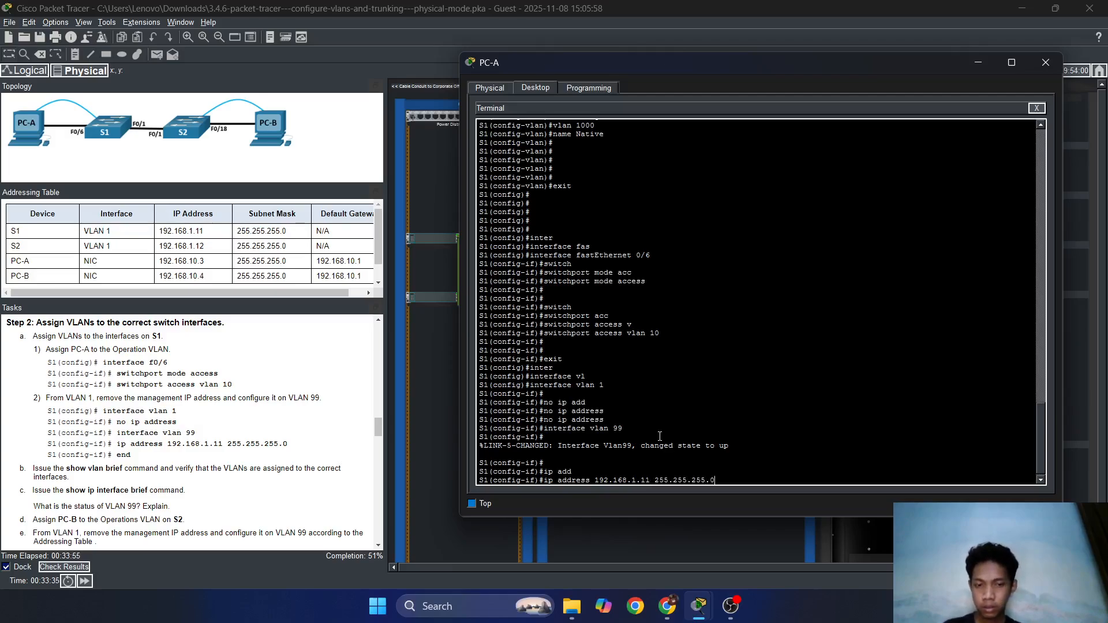
{"action": "type", "text": "0"}
{"action": "key", "text": "Return"}
{"action": "key", "text": "Return"}
{"action": "key", "text": "Return"}
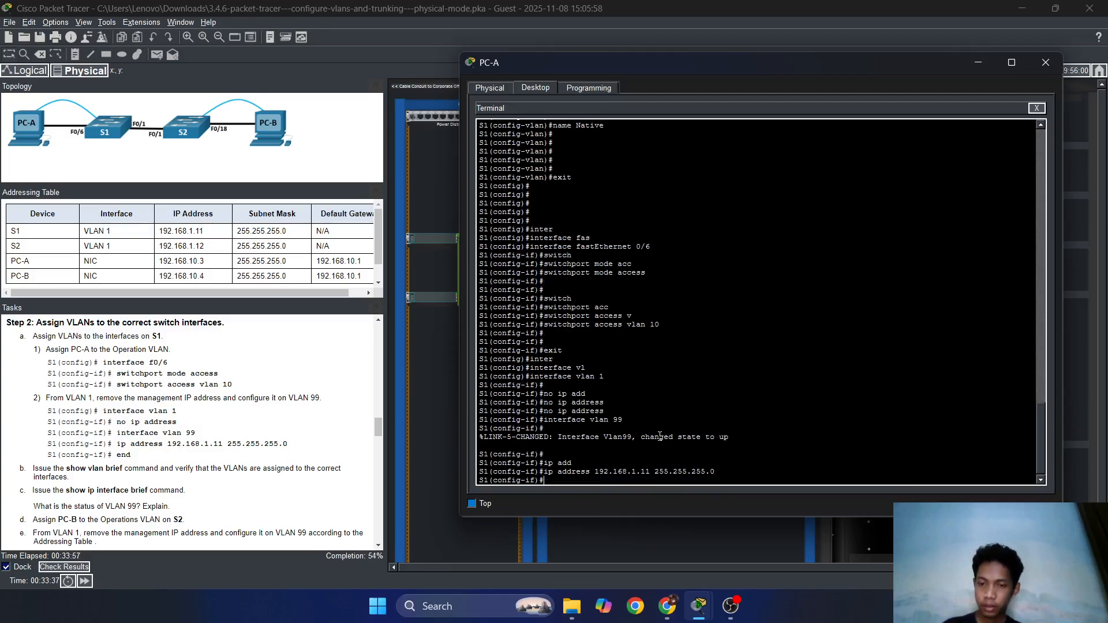
{"action": "type", "text": "exit"}
{"action": "key", "text": "Return"}
{"action": "key", "text": "Return"}
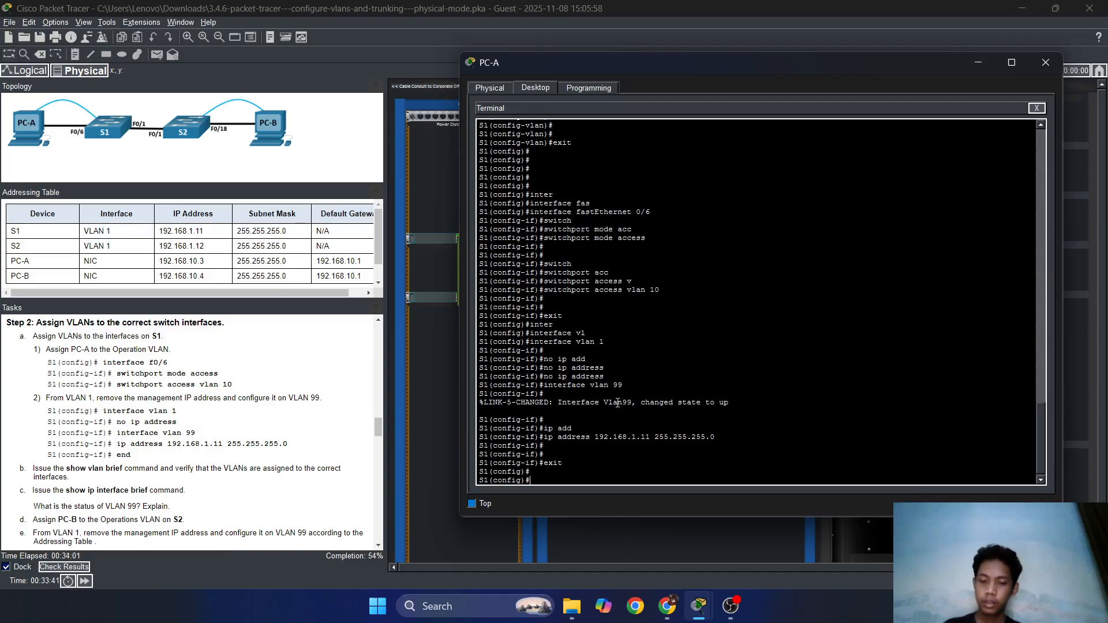
Run do show vlan brief to check Fa0/6 is in VLAN 10 and VLAN 99 exists.
{"action": "type", "text": "do show "}
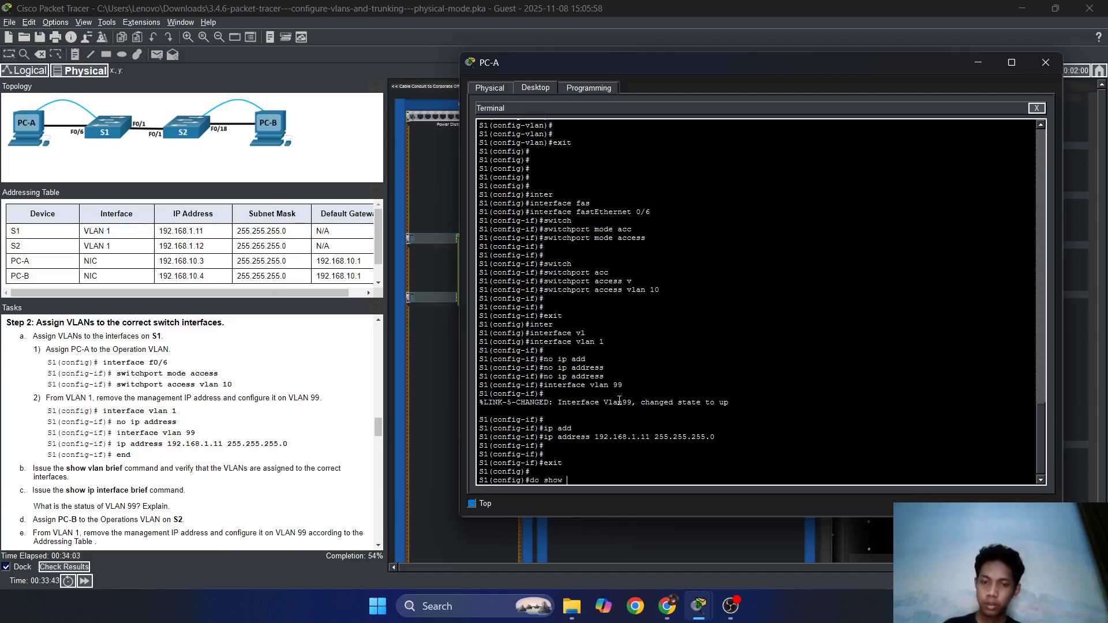
{"action": "type", "text": "vlan br"}
{"action": "key", "text": "Tab"}
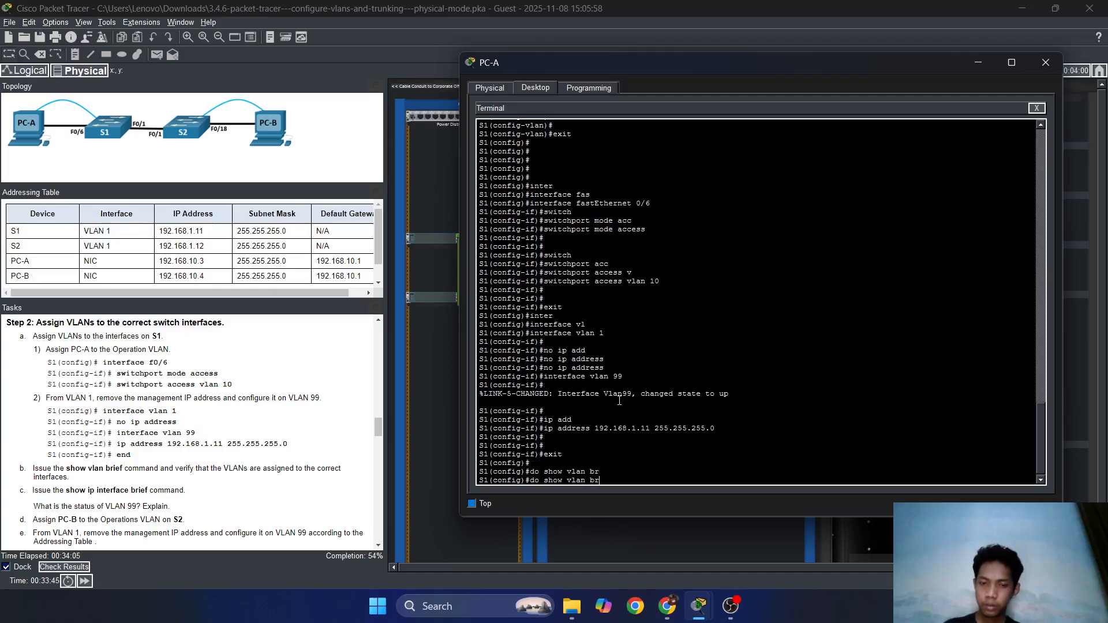
{"action": "key", "text": "Return"}
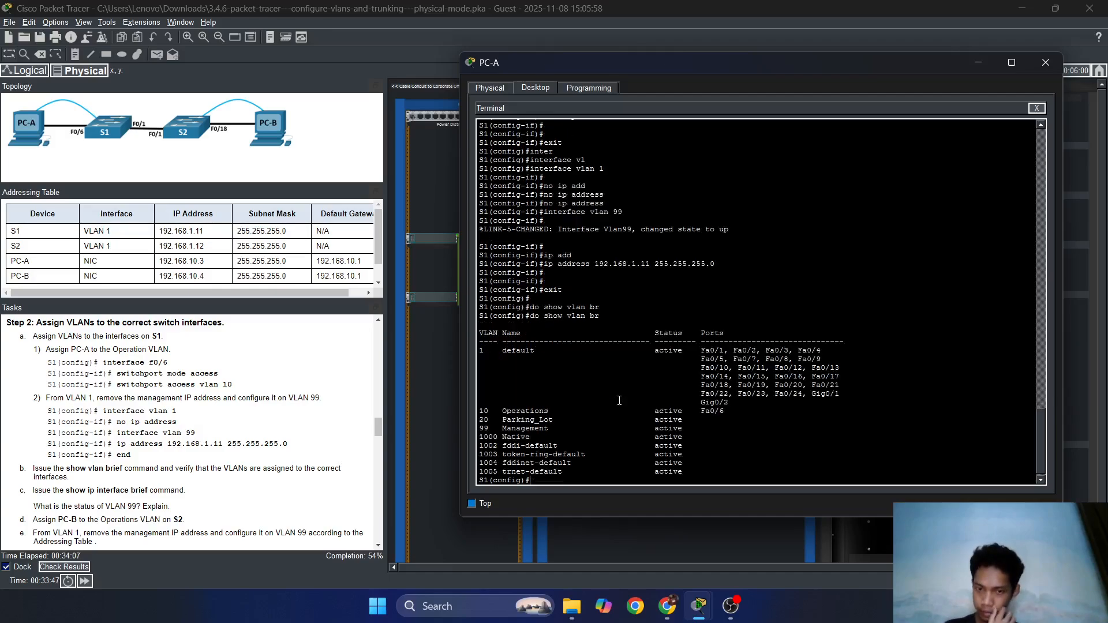
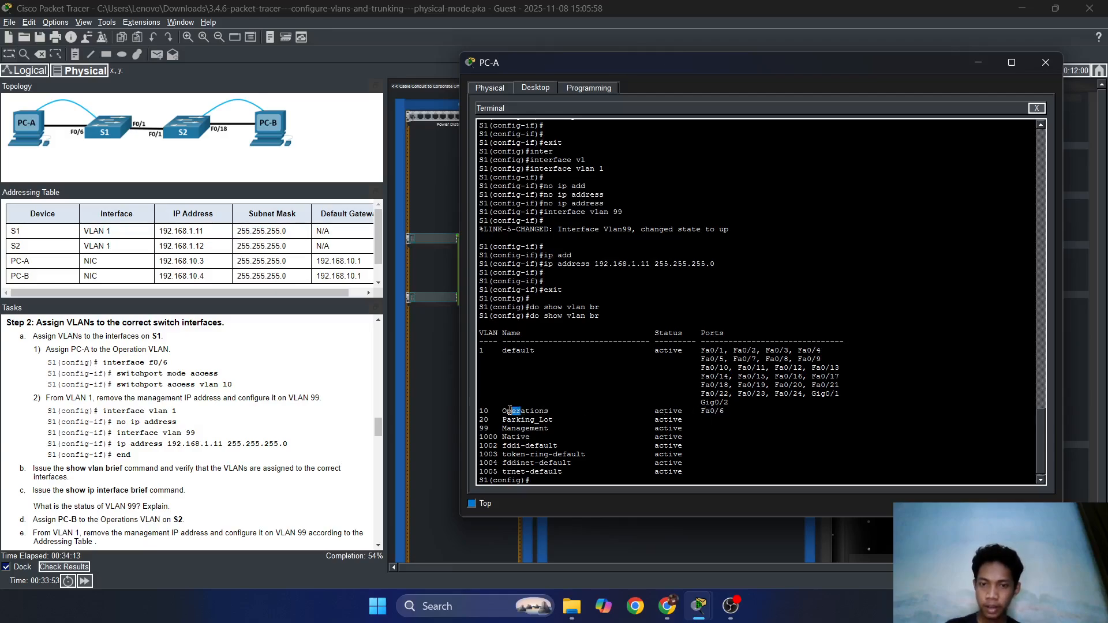
Highlight the Operations, Parking_Lot and 99 Management VLAN rows in S1's VLAN brief output.
{"action": "left_click_drag", "start_coordinate": [480, 411], "coordinate": [700, 420]}
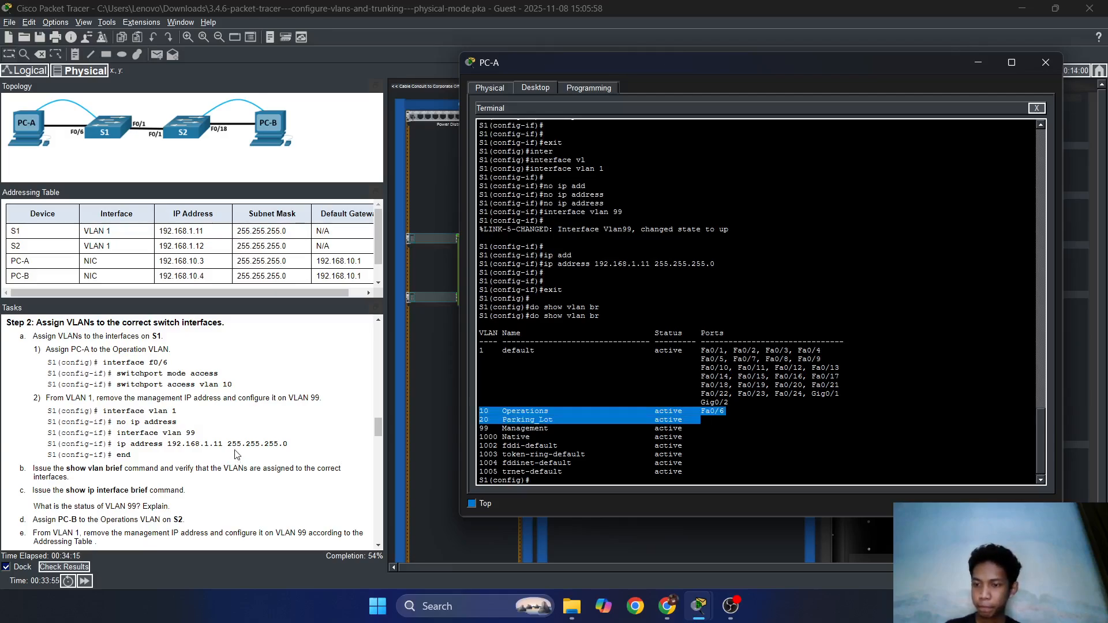
{"action": "scroll", "coordinate": [234, 453], "scroll_direction": "down", "scroll_amount": 1}
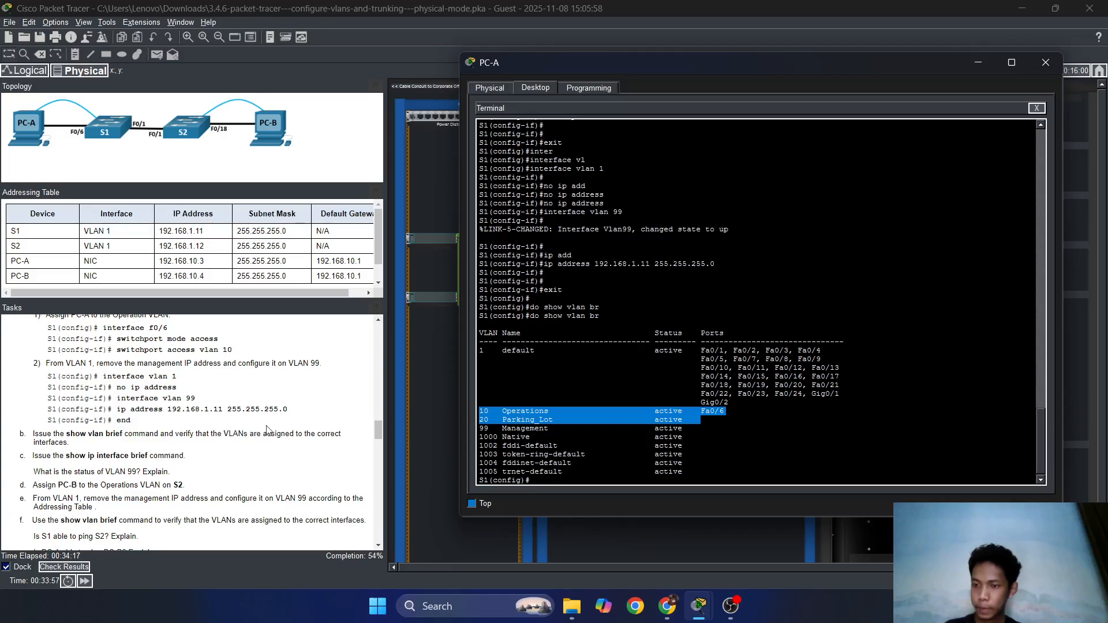
{"action": "left_click", "coordinate": [603, 427]}
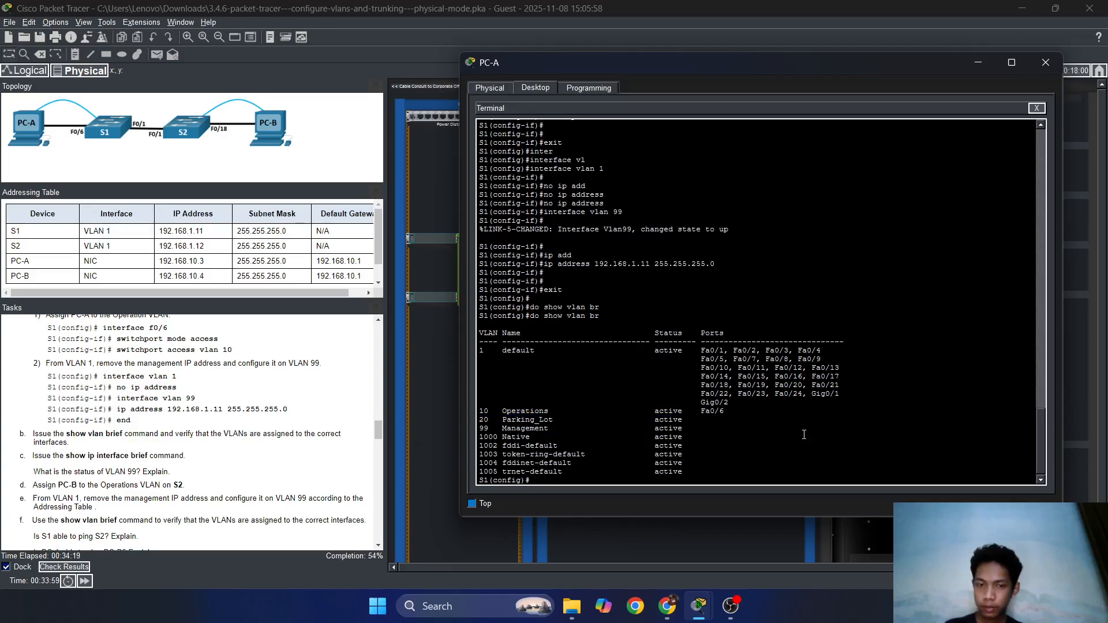
{"action": "left_click", "coordinate": [703, 441]}
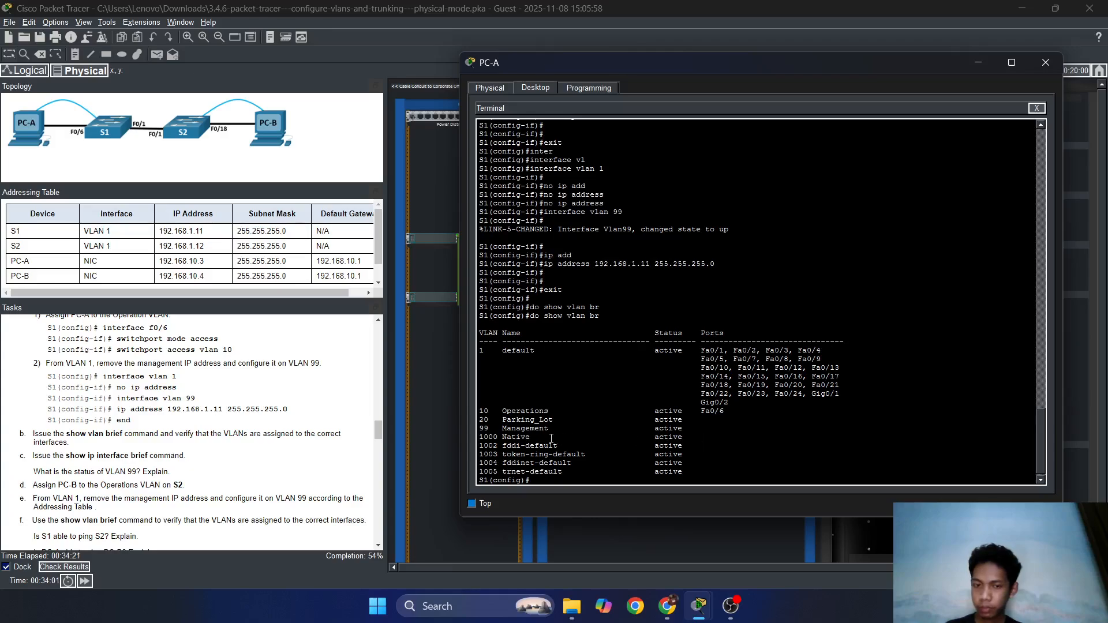
{"action": "left_click_drag", "start_coordinate": [526, 432], "coordinate": [647, 432]}
{"action": "left_click", "coordinate": [647, 432]}
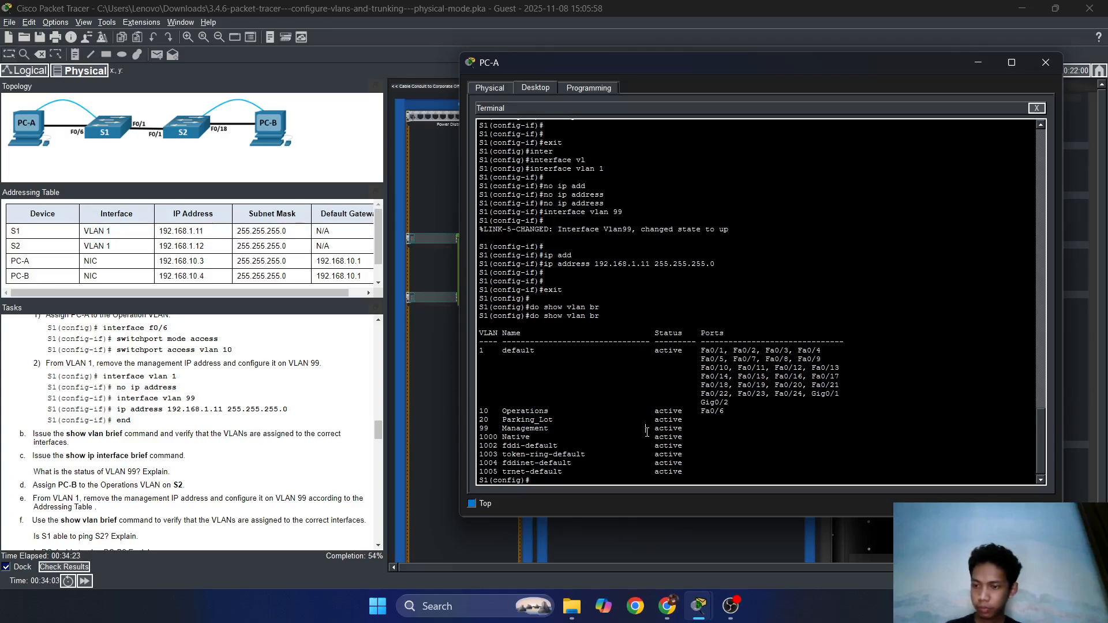
Highlight the Management VLAN's active status, then minimize PC-A's terminal window.
{"action": "left_click", "coordinate": [562, 437]}
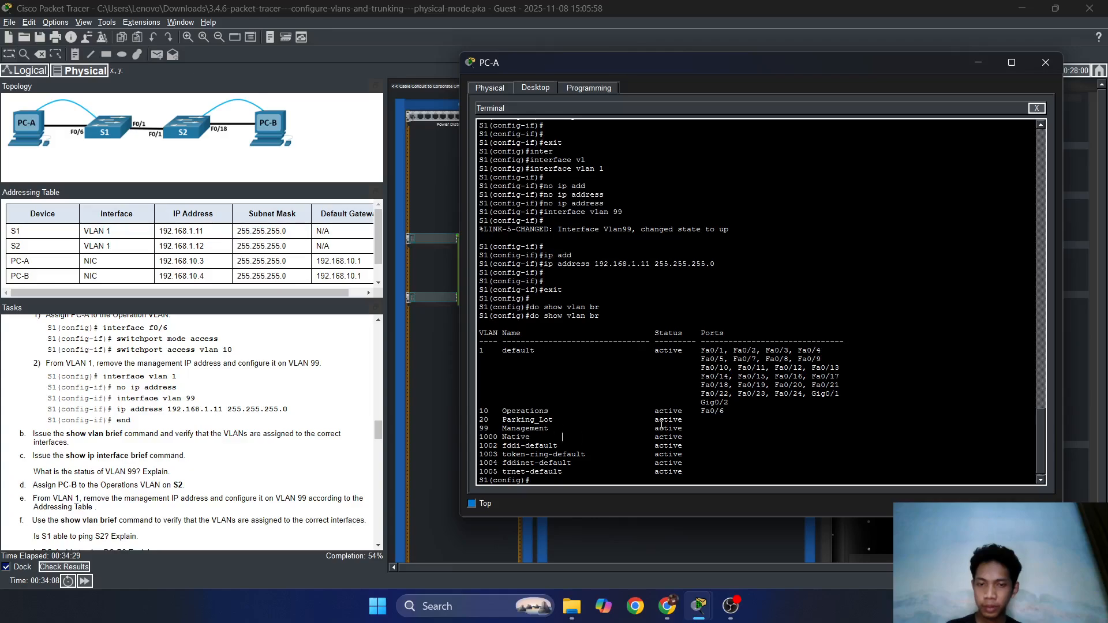
{"action": "left_click_drag", "start_coordinate": [647, 427], "coordinate": [709, 427]}
{"action": "left_click", "coordinate": [708, 428]}
{"action": "left_click", "coordinate": [636, 430]}
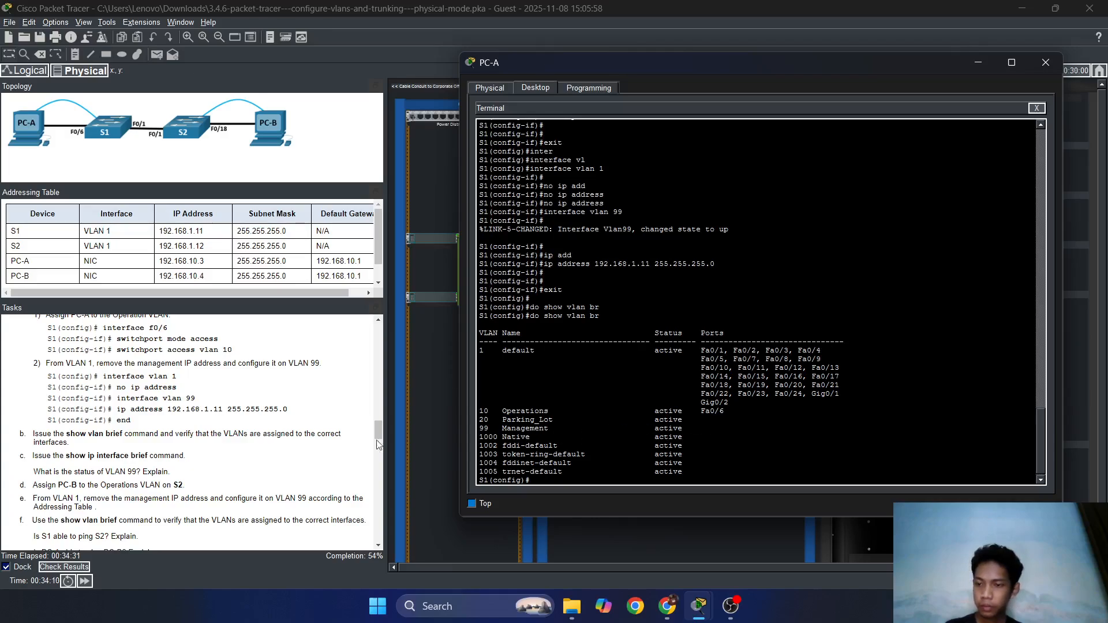
{"action": "scroll", "coordinate": [208, 443], "scroll_direction": "down", "scroll_amount": 1}
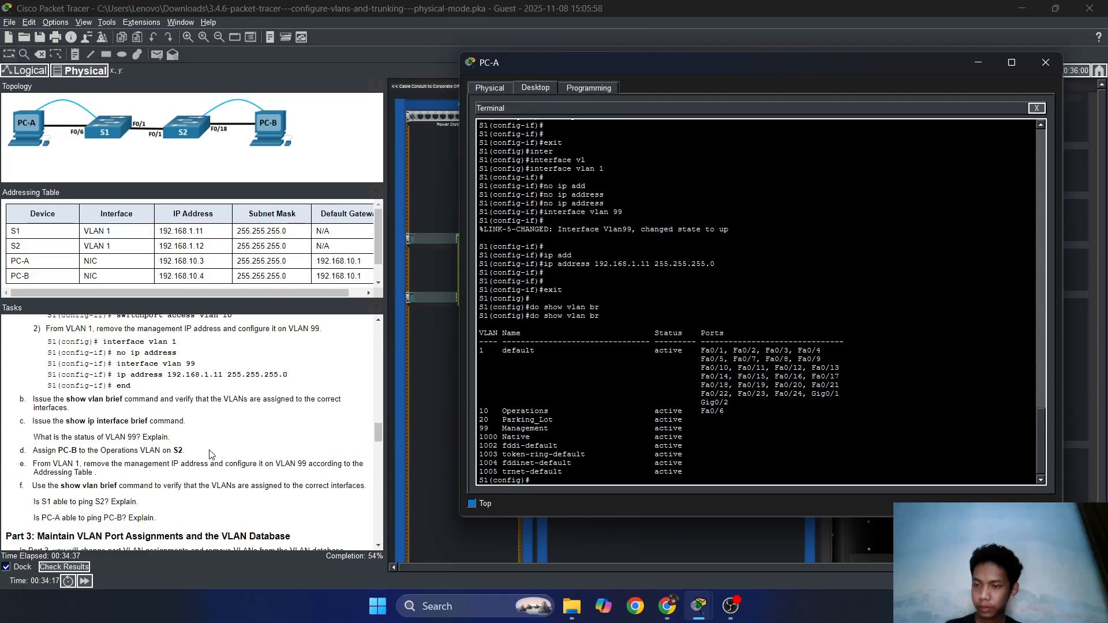
{"action": "left_click", "coordinate": [977, 63]}
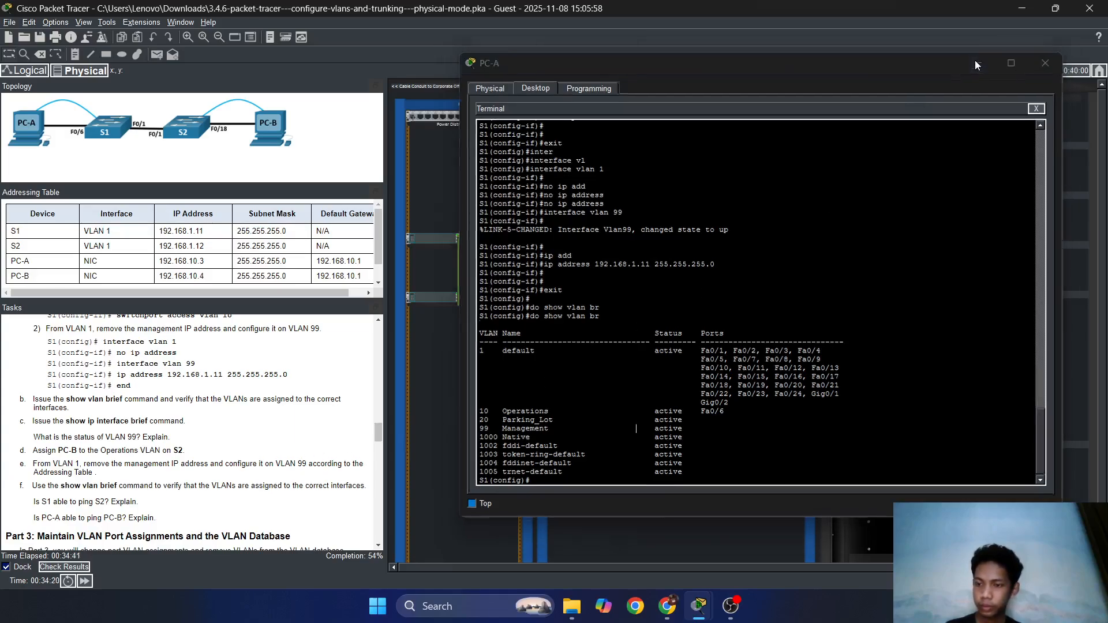
In PC-B's terminal to S2, remove VLAN 1's IP address with no ip address.
{"action": "left_click", "coordinate": [722, 393]}
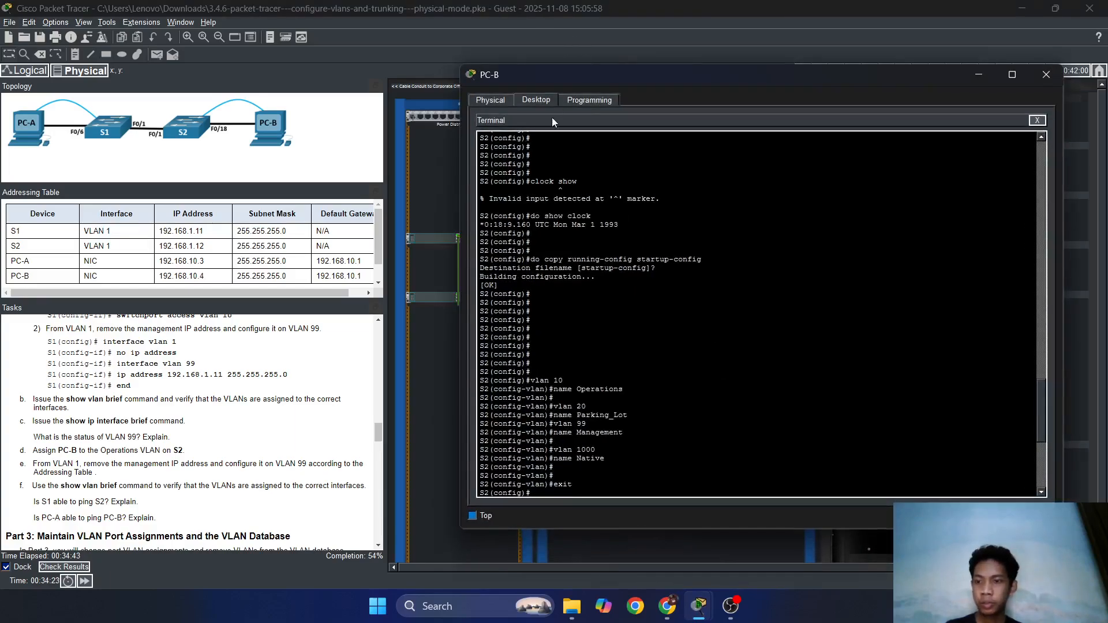
{"action": "scroll", "coordinate": [743, 411], "scroll_direction": "down", "scroll_amount": 10}
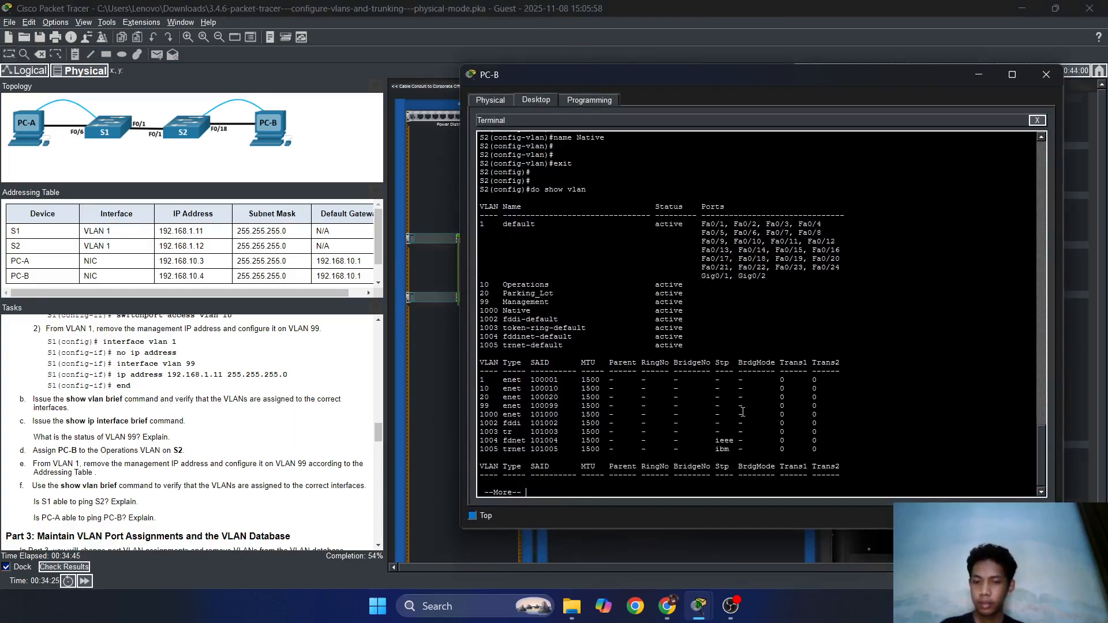
{"action": "type", "text": "nter"}
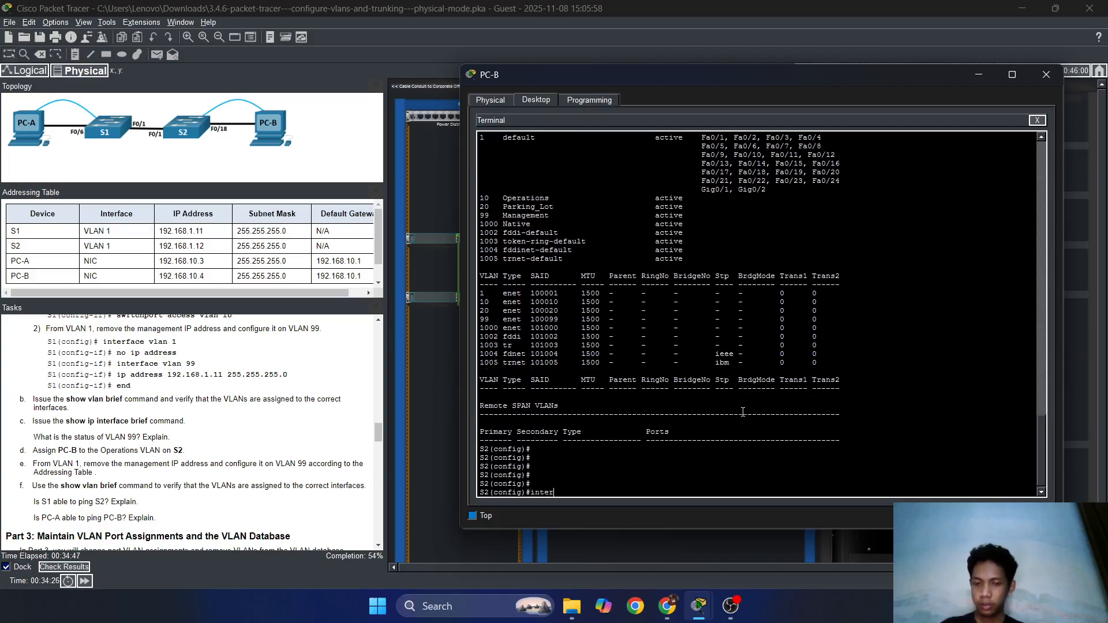
{"action": "key", "text": "Tab"}
{"action": "type", "text": "v"}
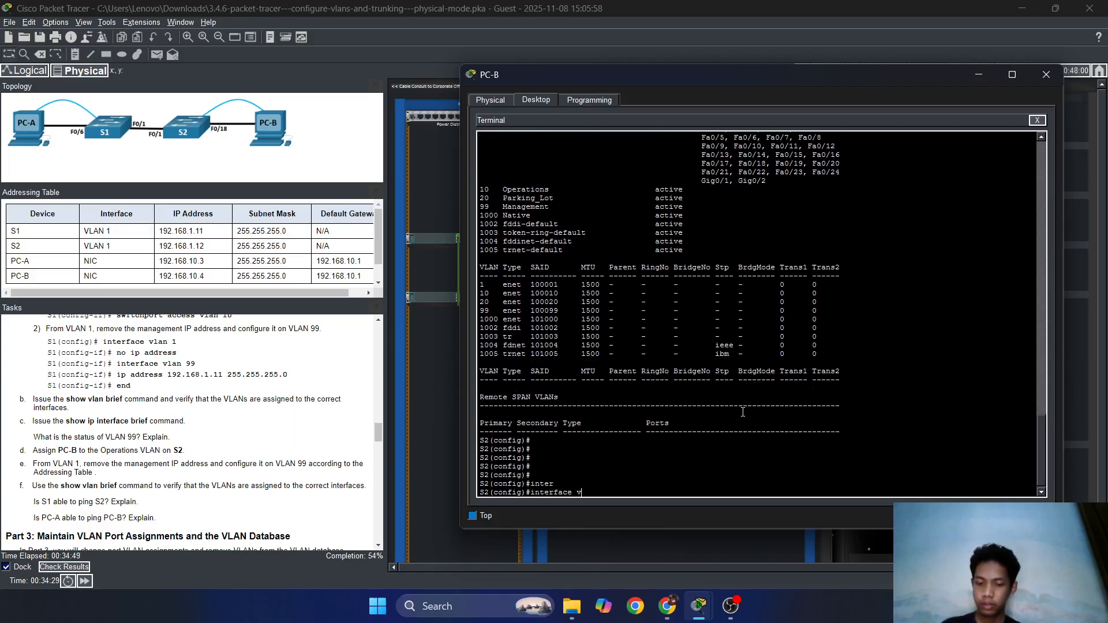
{"action": "type", "text": "lan 1"}
{"action": "key", "text": "Return"}
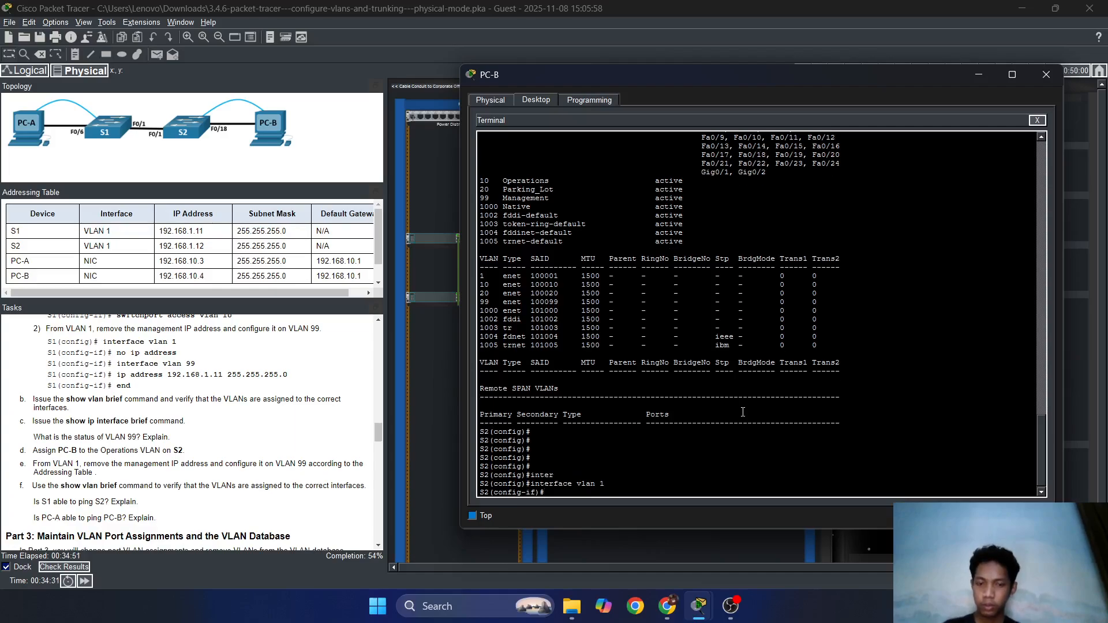
{"action": "key", "text": "Return"}
{"action": "type", "text": "no ip"}
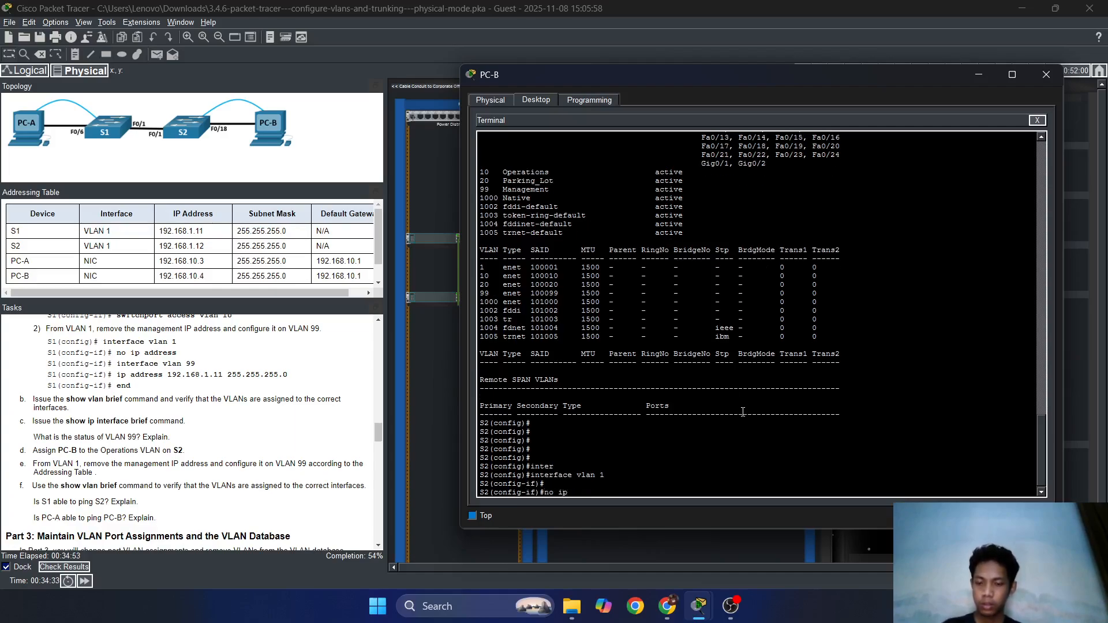
{"action": "type", "text": " add"}
{"action": "key", "text": "Tab"}
{"action": "key", "text": "Return"}
{"action": "key", "text": "Return"}
{"action": "key", "text": "Return"}
{"action": "type", "text": "exi"}
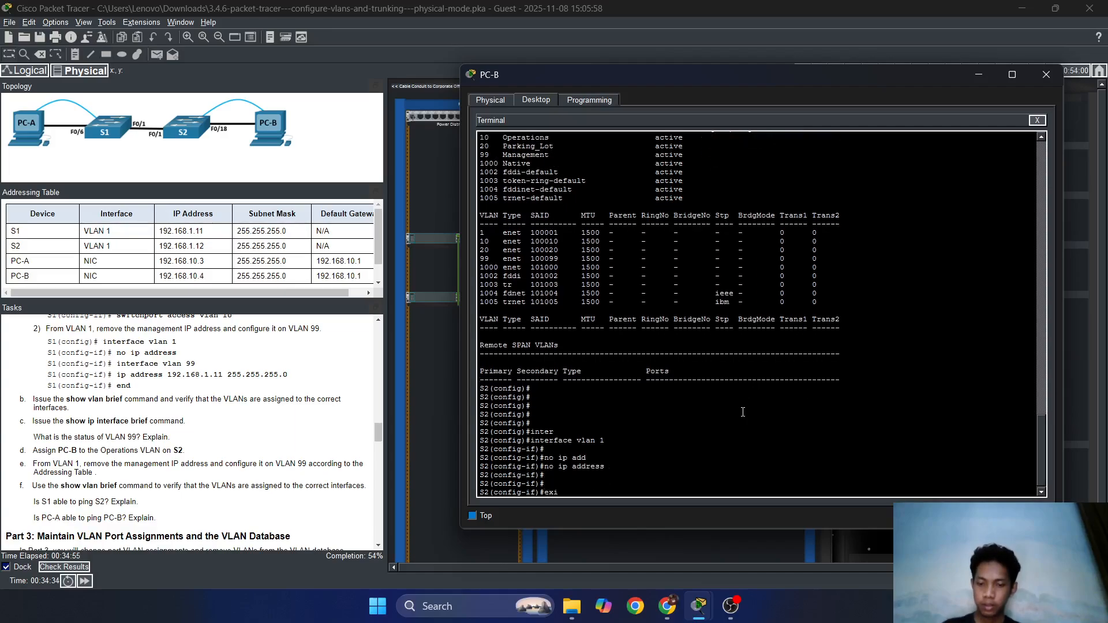
{"action": "type", "text": "t"}
{"action": "key", "text": "Return"}
Enter interface vlan 99 on S2 so it comes up, then exit.
{"action": "type", "text": "inter"}
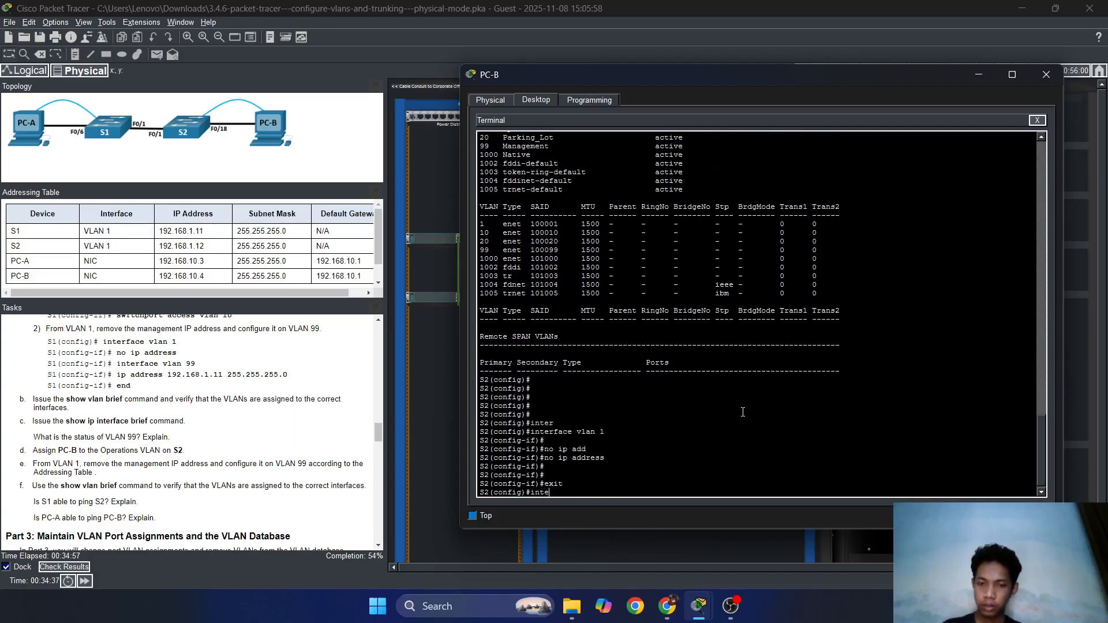
{"action": "key", "text": "Tab"}
{"action": "type", "text": "vlan"}
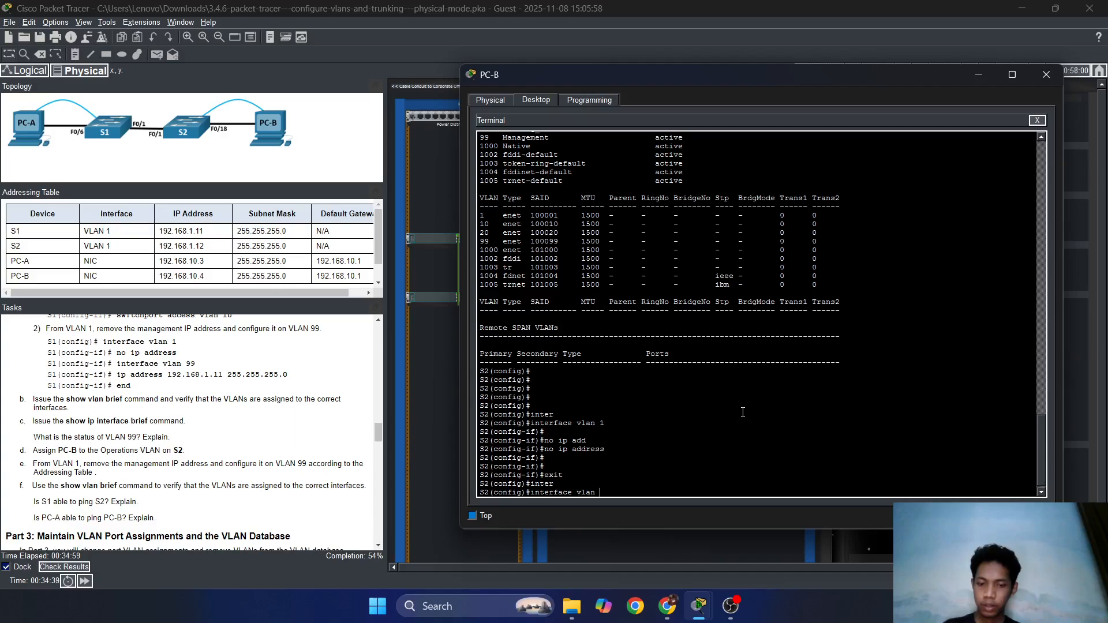
{"action": "type", "text": " 99"}
{"action": "key", "text": "Return"}
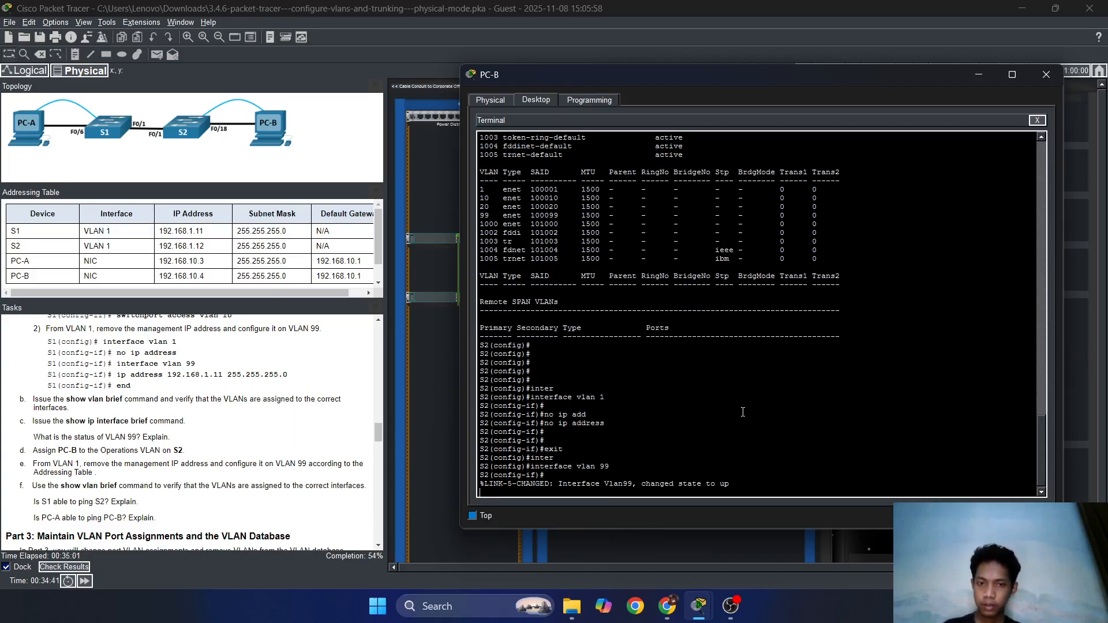
{"action": "key", "text": "Return"}
{"action": "key", "text": "Return"}
{"action": "key", "text": "Return"}
{"action": "type", "text": "e"}
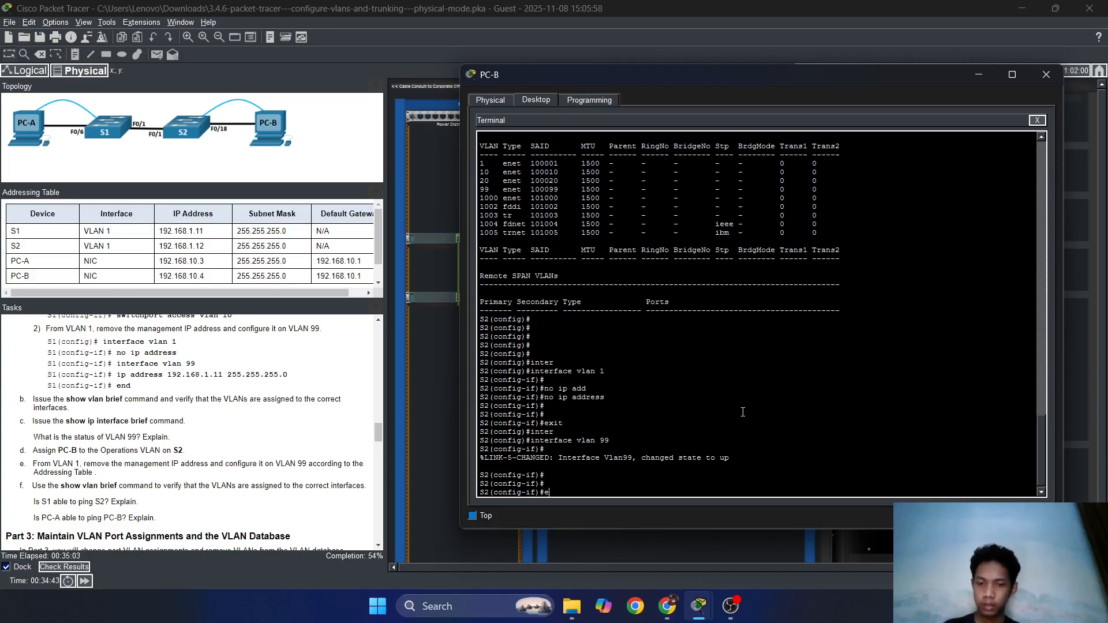
{"action": "type", "text": "xit"}
{"action": "key", "text": "Return"}
{"action": "key", "text": "Return"}
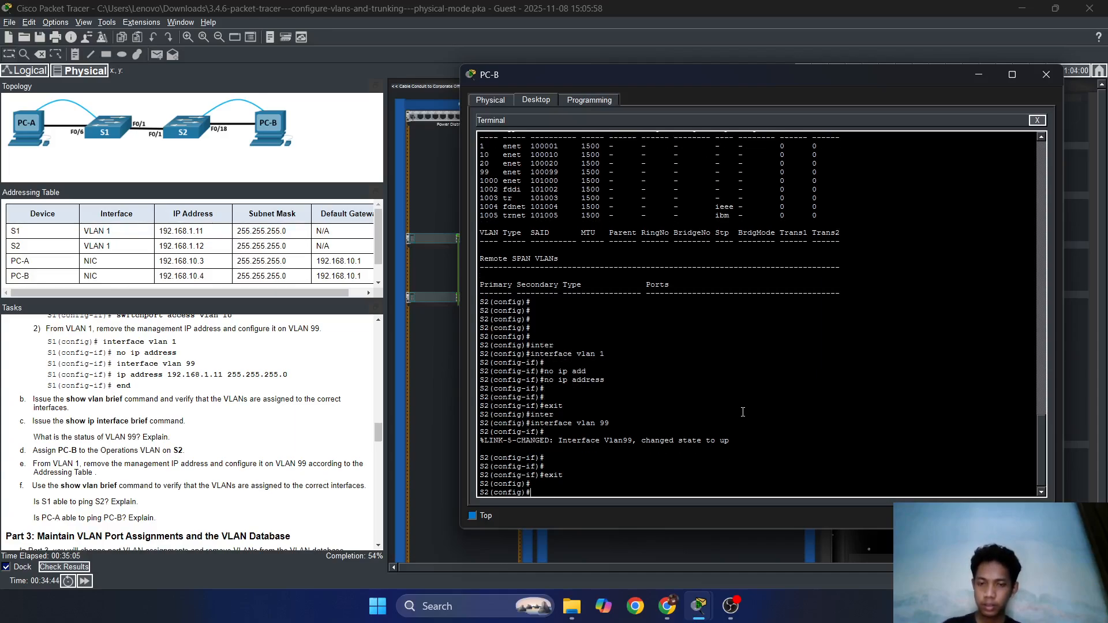
Configure S2's FastEthernet 0/18 with switchport mode access.
{"action": "type", "text": "i"}
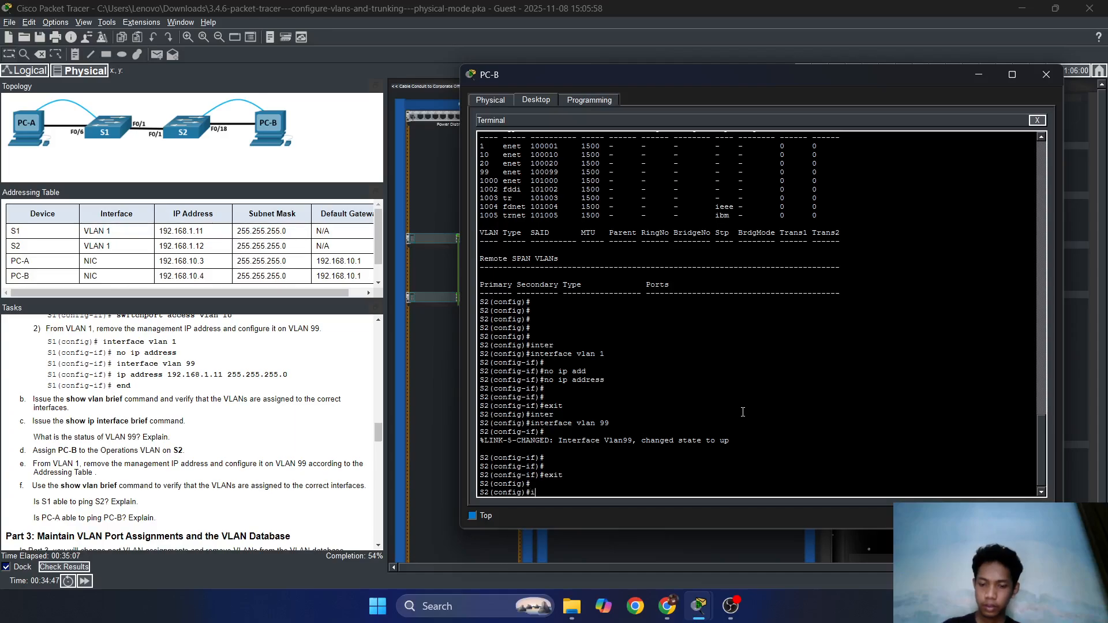
{"action": "type", "text": "nter"}
{"action": "key", "text": "Tab"}
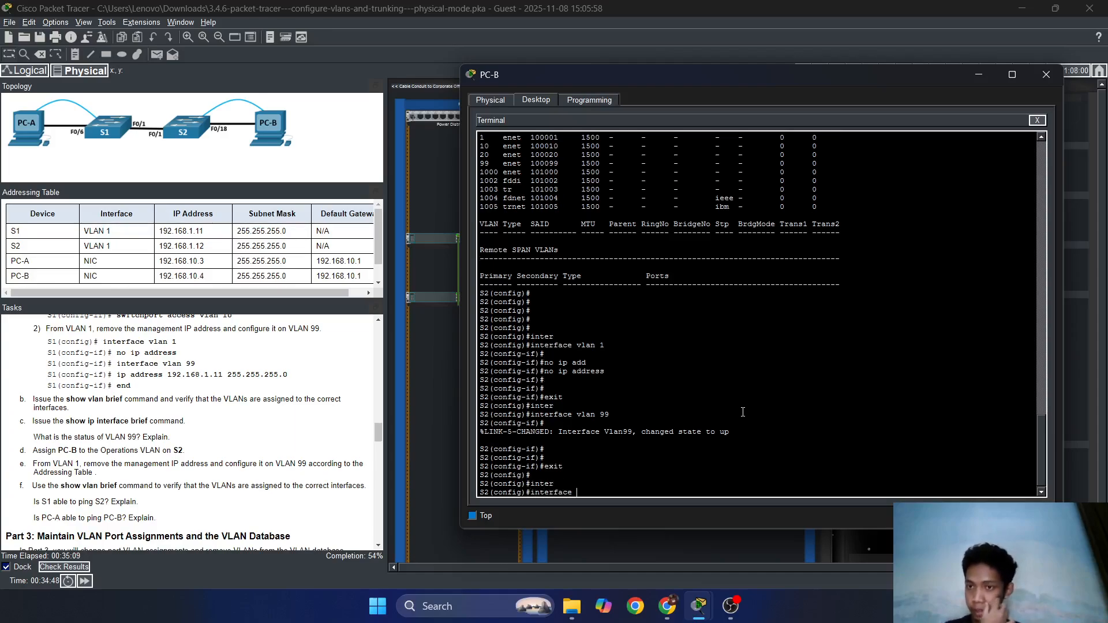
{"action": "type", "text": "fas"}
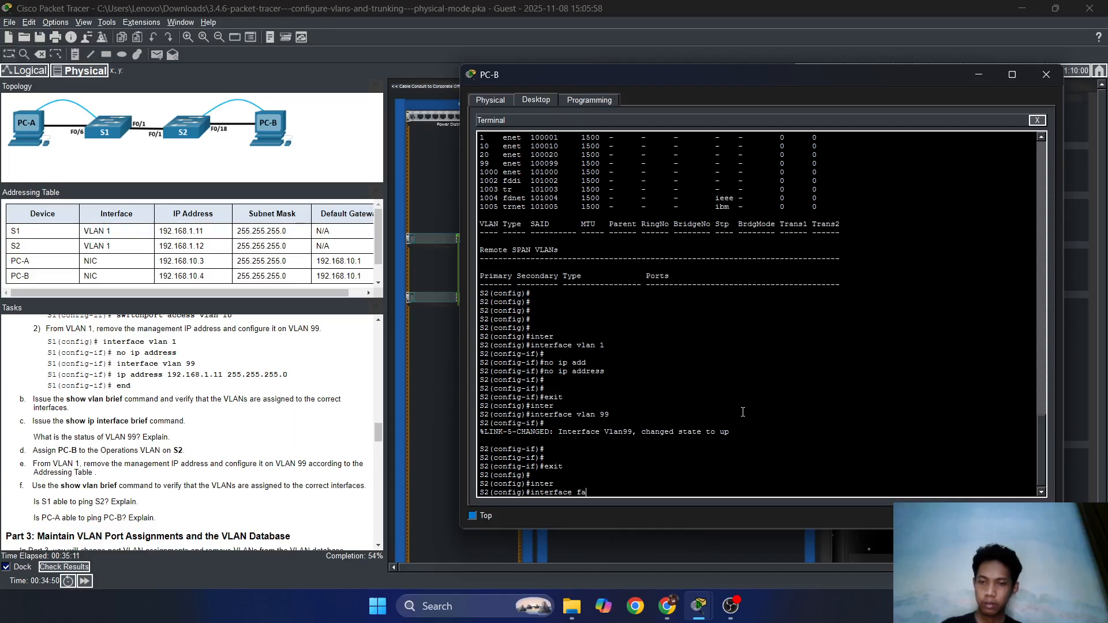
{"action": "key", "text": "Tab"}
{"action": "type", "text": "0/"}
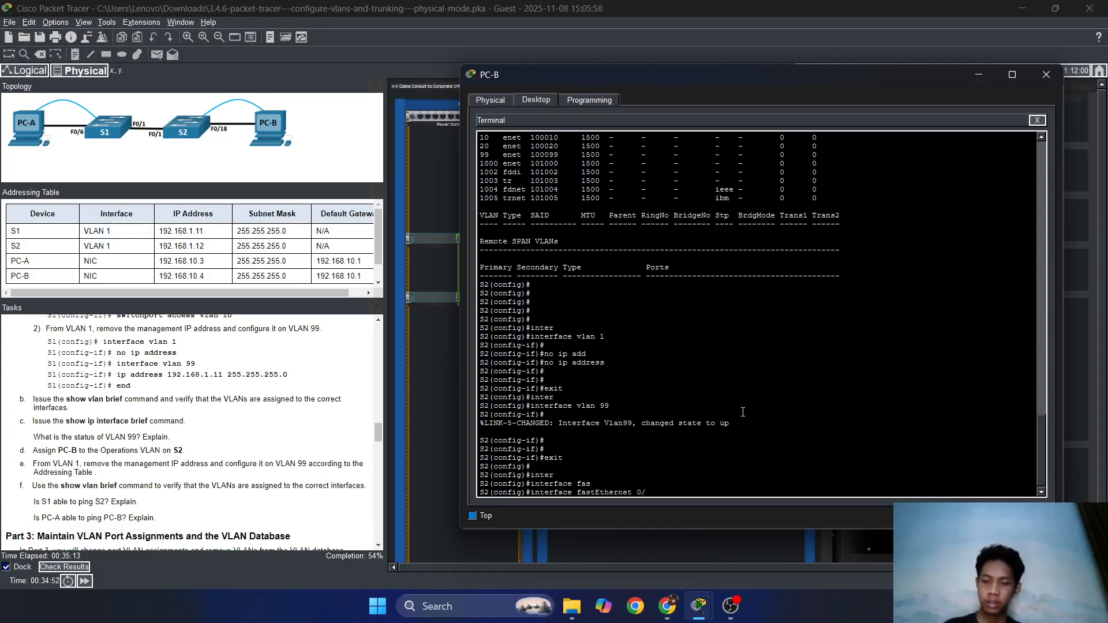
{"action": "type", "text": "18"}
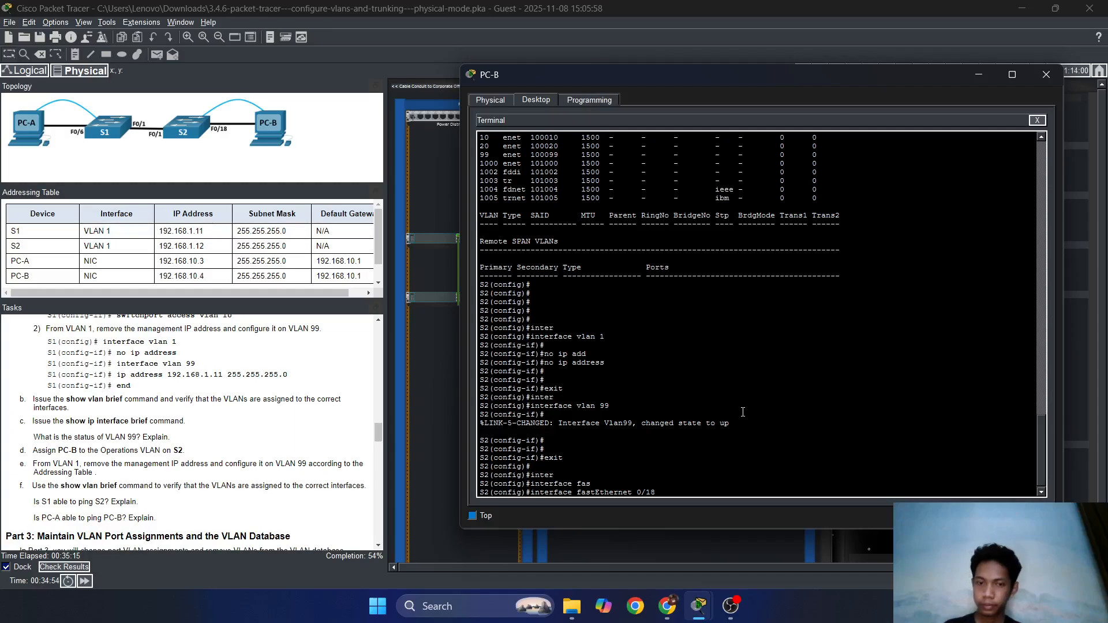
{"action": "key", "text": "Return"}
{"action": "type", "text": "ip add"}
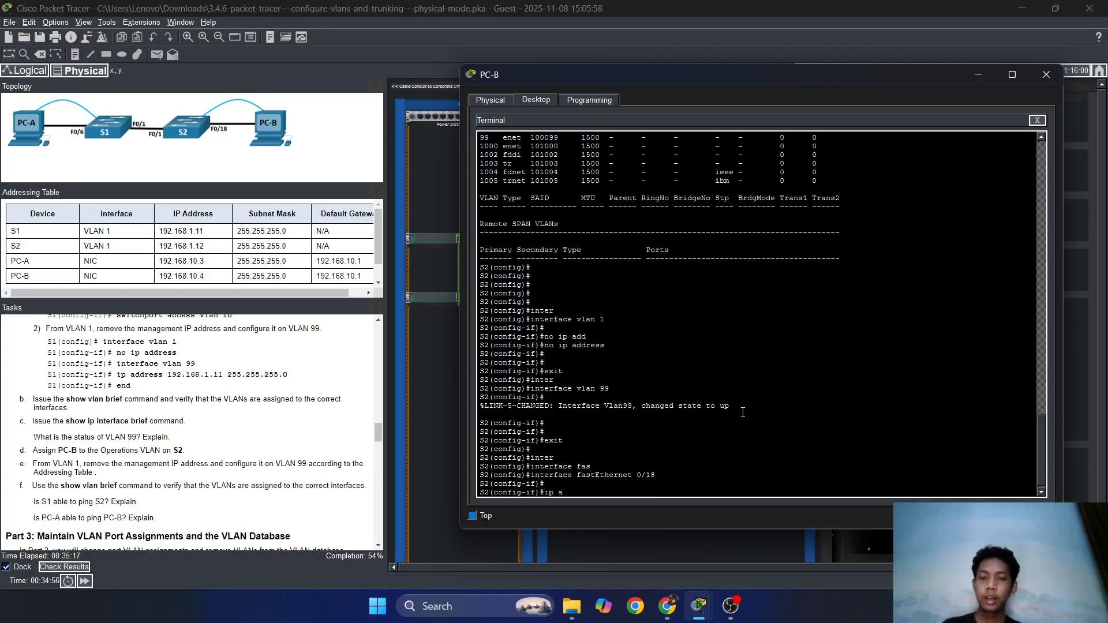
{"action": "key", "text": "Tab"}
{"action": "key", "text": "BackSpace"}
{"action": "key", "text": "BackSpace"}
{"action": "key", "text": "BackSpace"}
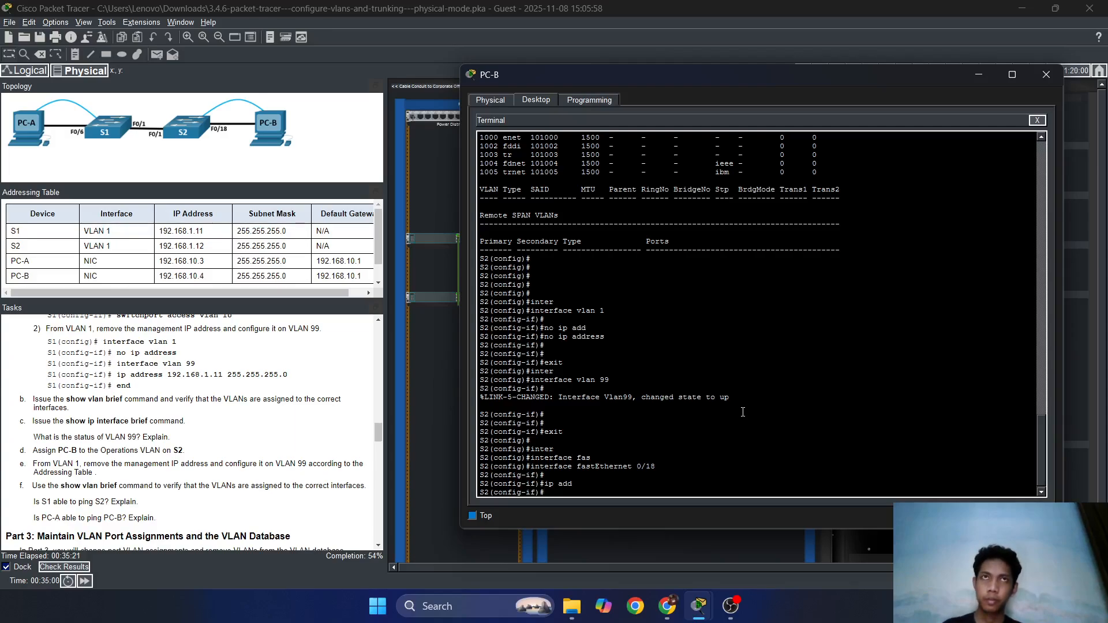
{"action": "type", "text": "swit"}
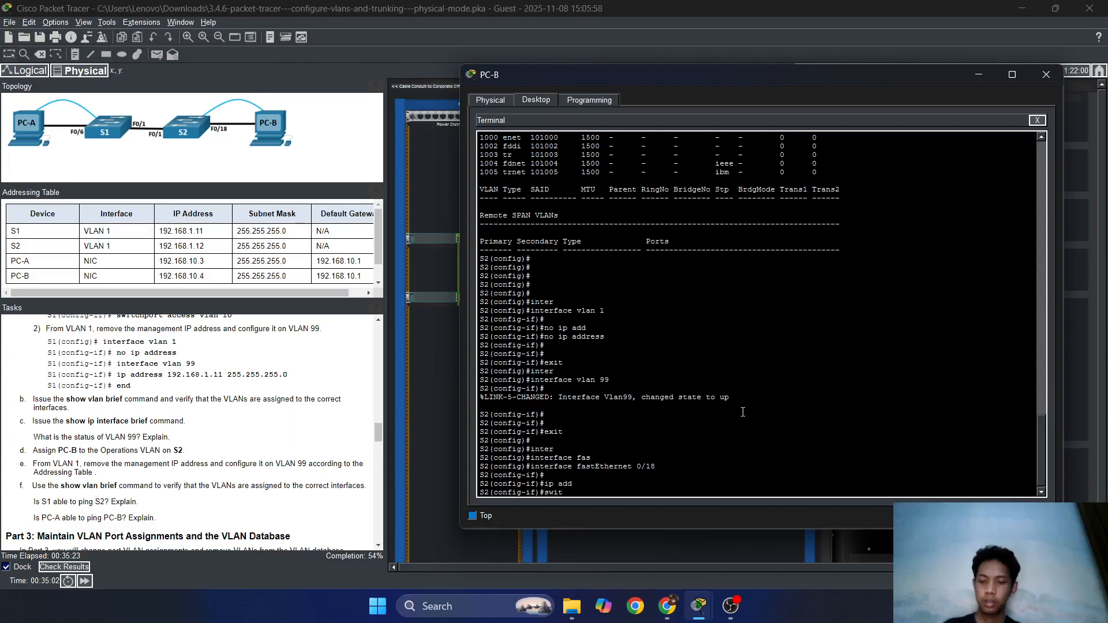
{"action": "type", "text": "ch"}
{"action": "key", "text": "Tab"}
{"action": "type", "text": "mod a"}
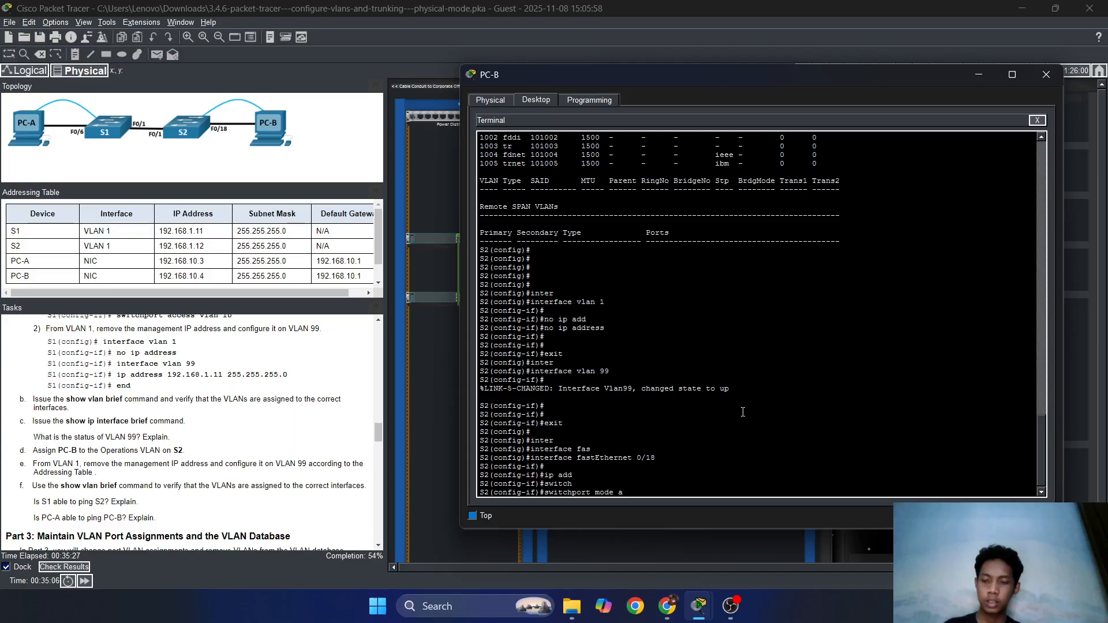
{"action": "type", "text": "acc"}
{"action": "key", "text": "Tab"}
{"action": "key", "text": "Return"}
Assign Fa0/18 to access VLAN 10 and exit the interface.
{"action": "type", "text": "switch"}
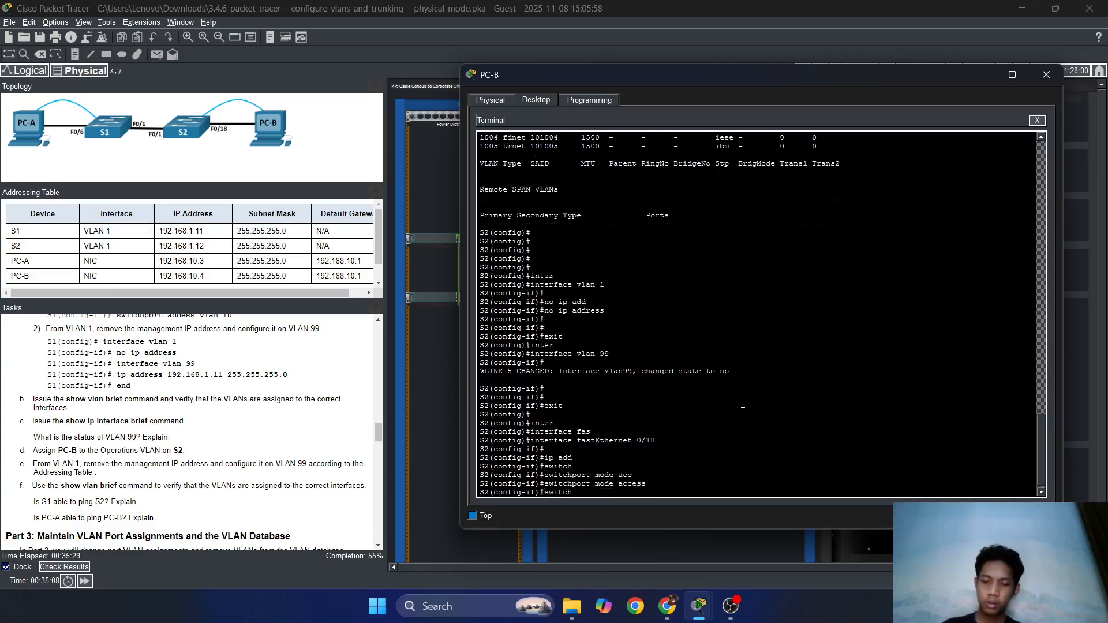
{"action": "key", "text": "Tab"}
{"action": "type", "text": "acc"}
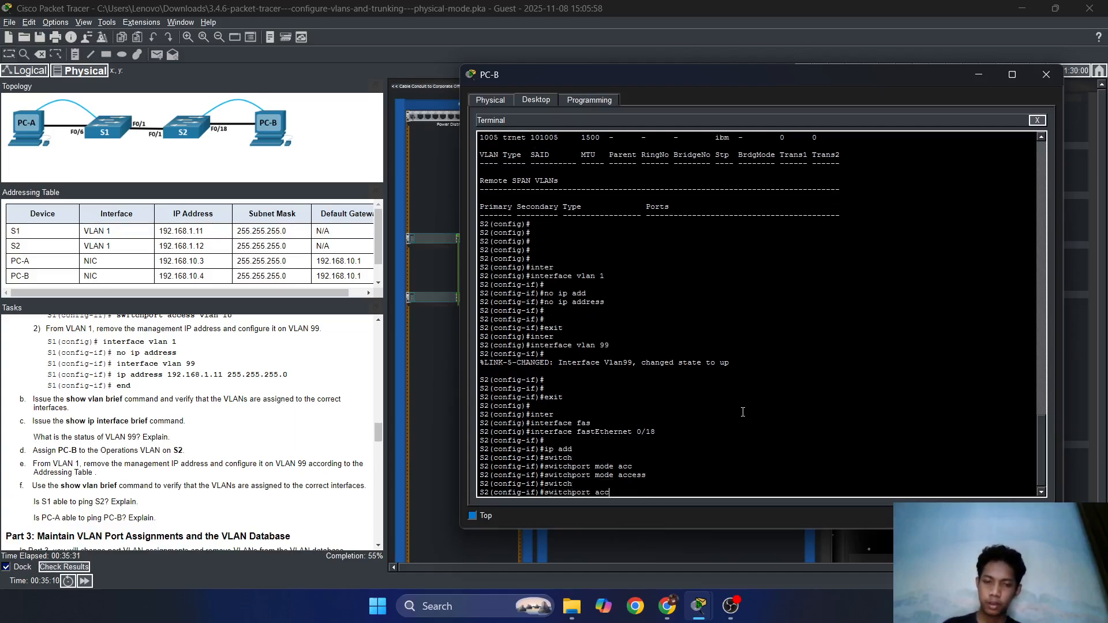
{"action": "key", "text": "Tab"}
{"action": "type", "text": "vlan"}
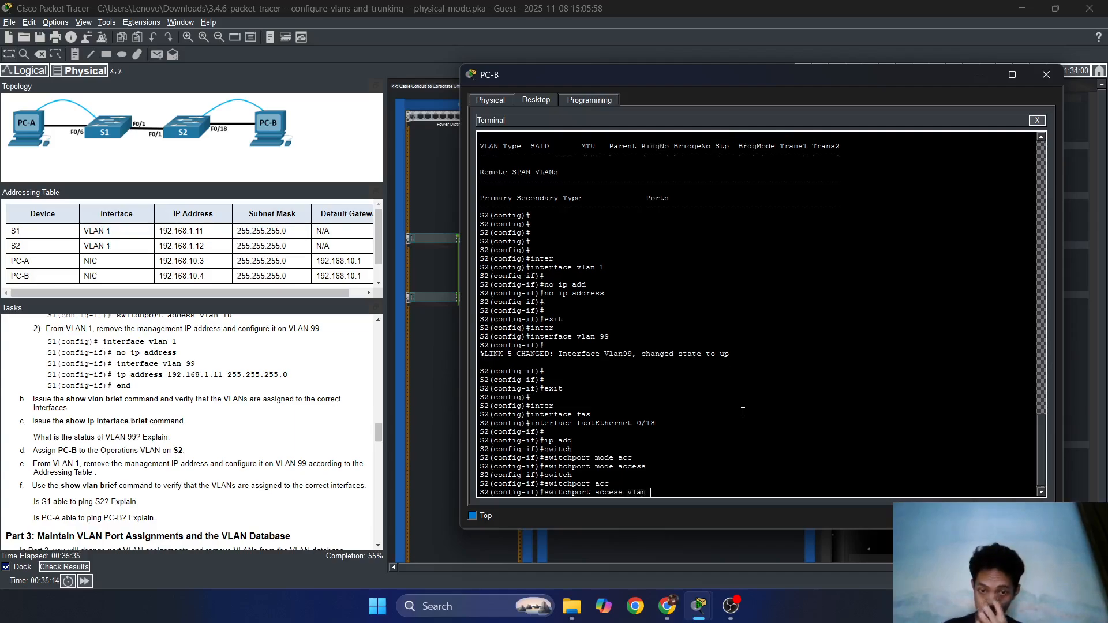
{"action": "type", "text": " 10"}
{"action": "key", "text": "Return"}
{"action": "key", "text": "Return"}
{"action": "key", "text": "Return"}
{"action": "type", "text": "e"}
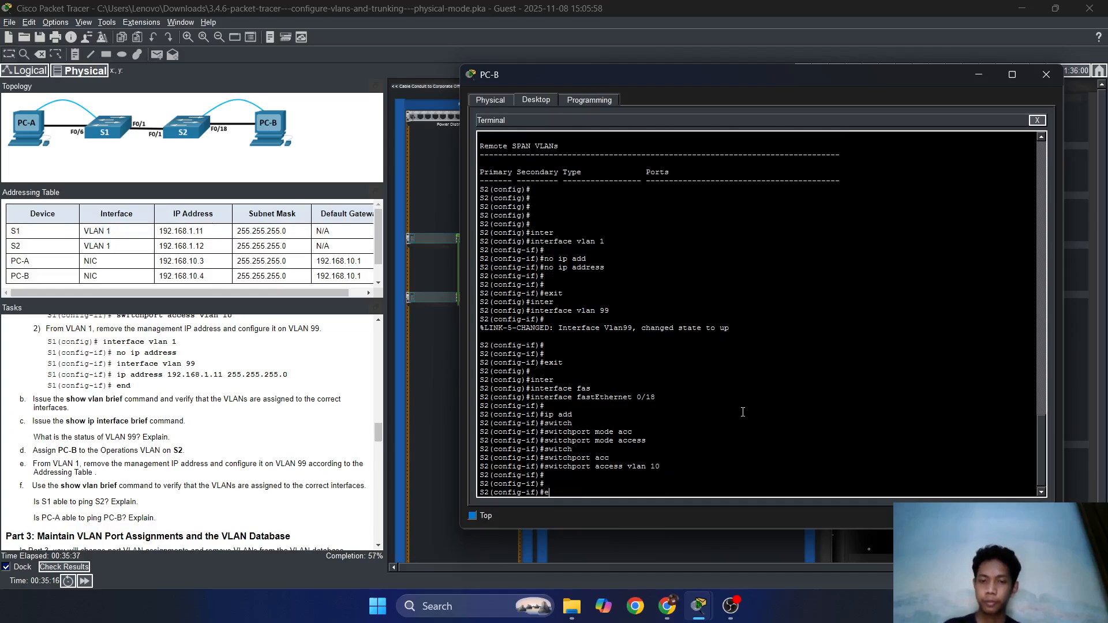
{"action": "type", "text": "xit"}
{"action": "key", "text": "Return"}
{"action": "key", "text": "Return"}
{"action": "key", "text": "Return"}
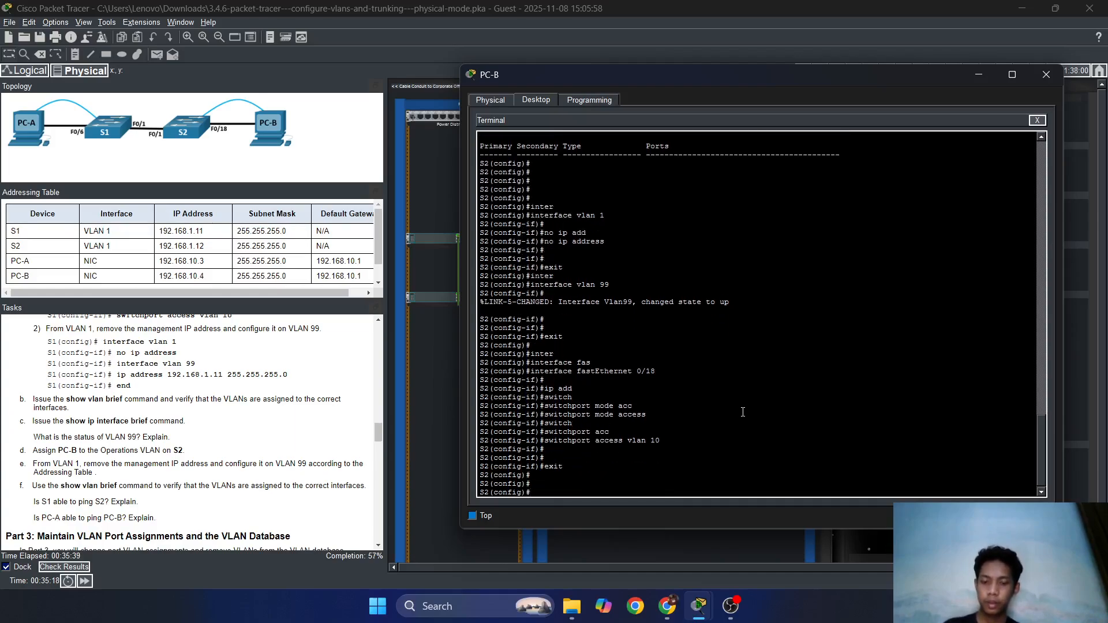
Set interface vlan 99 on S2 to 192.168.1.12 255.255.255.0, then exit.
{"action": "type", "text": "interf"}
{"action": "key", "text": "Tab"}
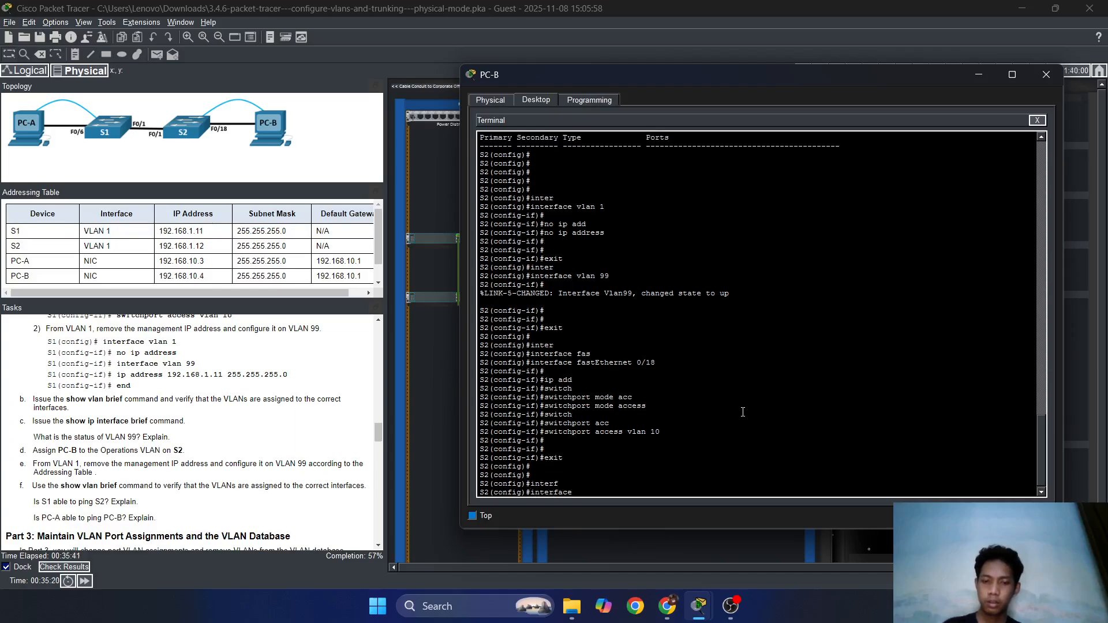
{"action": "type", "text": "vlan 99"}
{"action": "key", "text": "Return"}
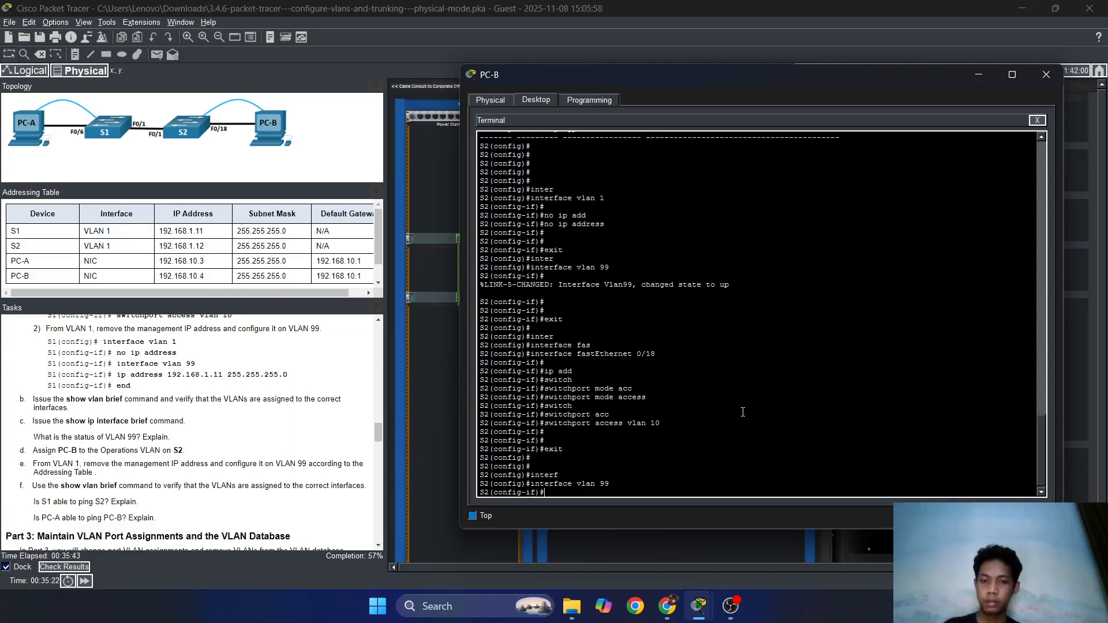
{"action": "type", "text": "ip addre"}
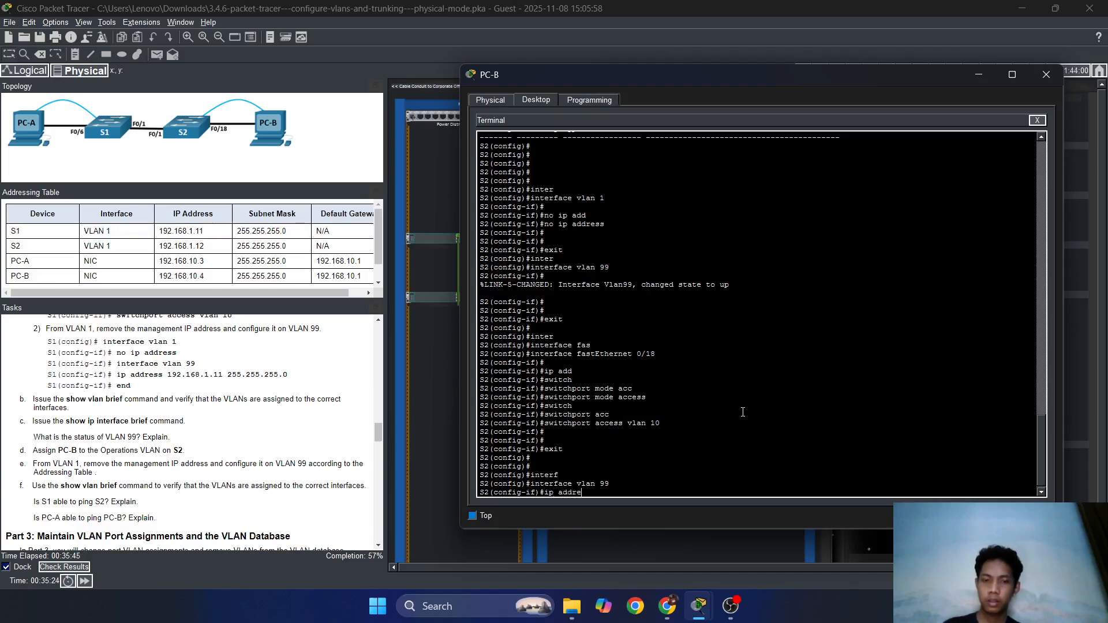
{"action": "type", "text": "ss 19"}
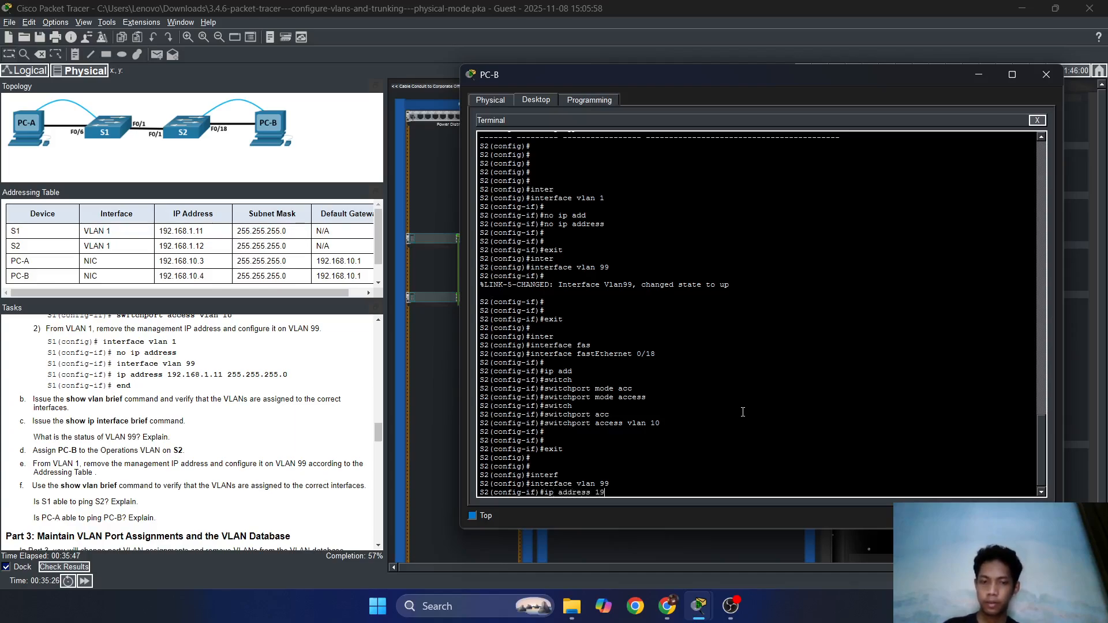
{"action": "type", "text": "2.168"}
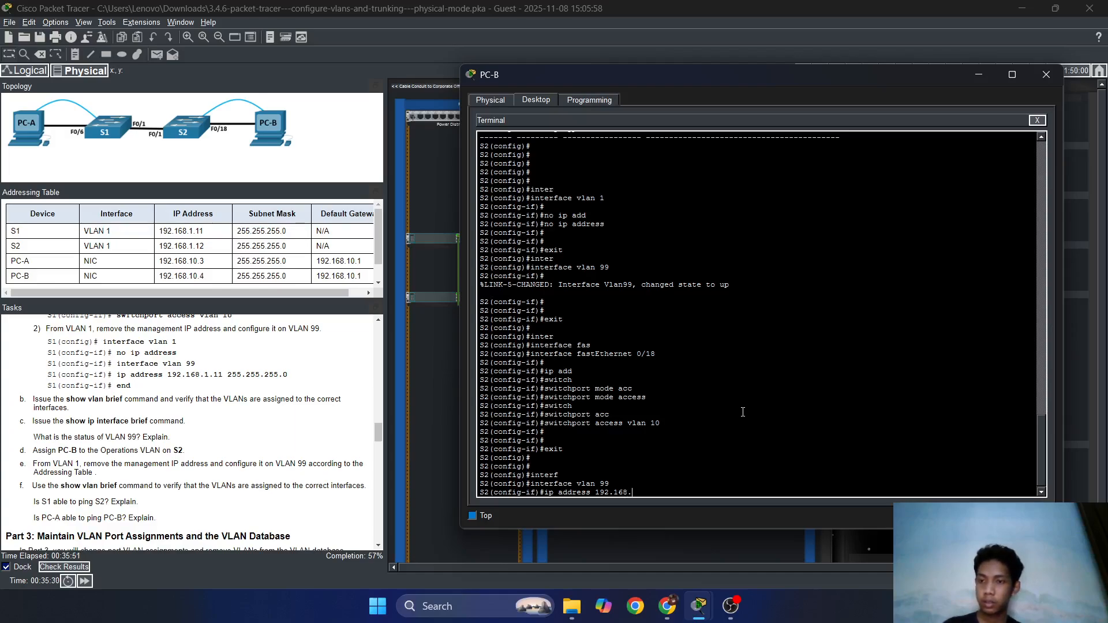
{"action": "type", "text": ".1."}
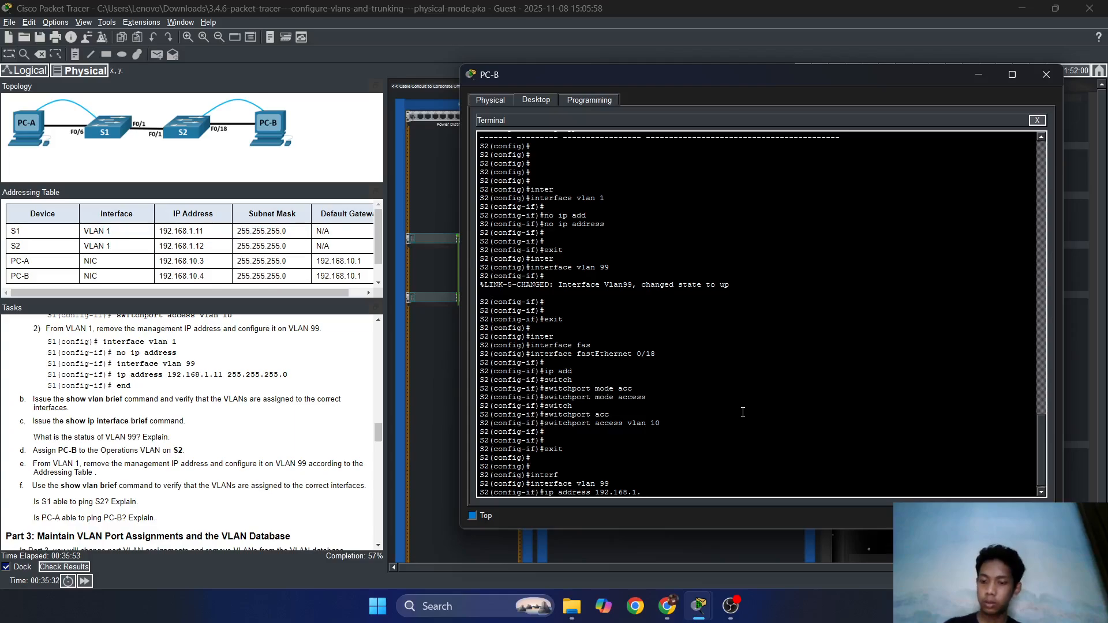
{"action": "type", "text": "12"}
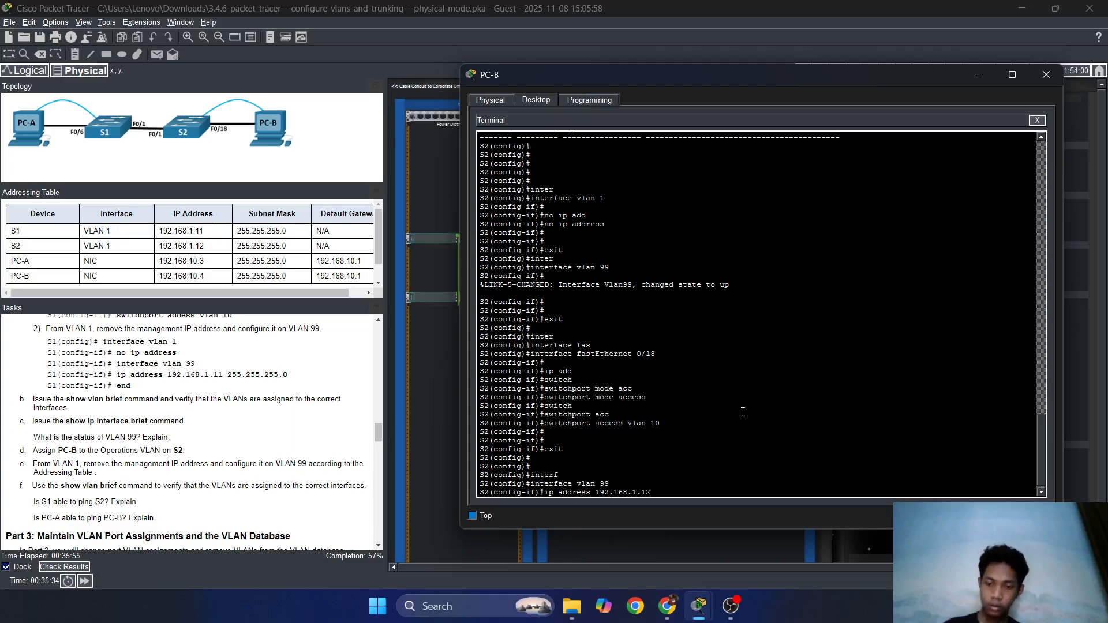
{"action": "type", "text": " 255.255.255."}
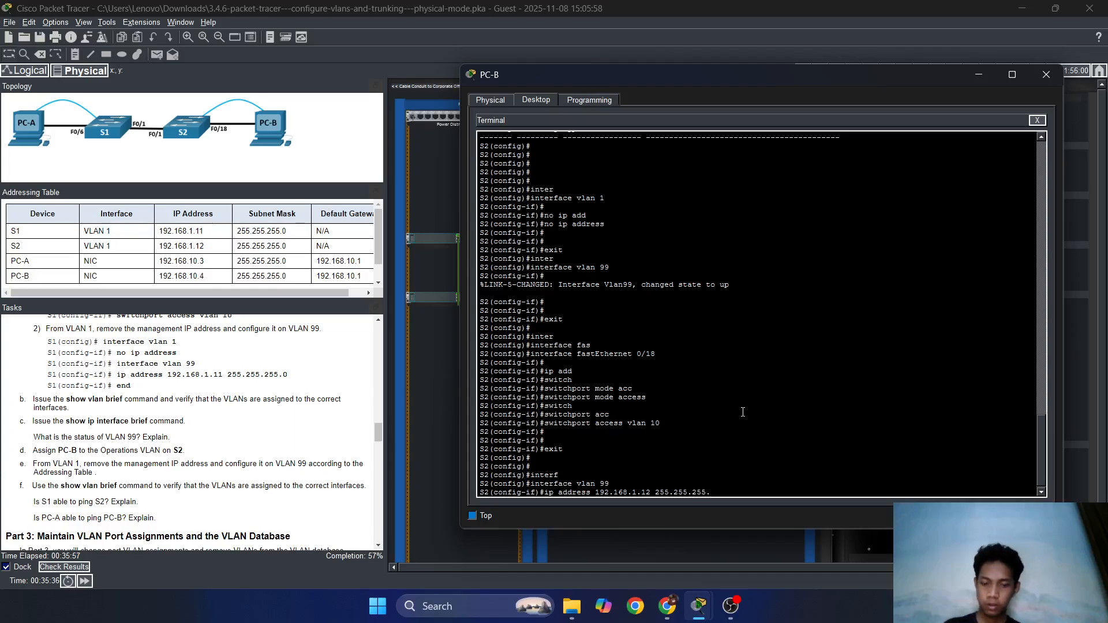
{"action": "type", "text": "0"}
{"action": "key", "text": "Return"}
{"action": "key", "text": "Return"}
{"action": "key", "text": "Return"}
{"action": "type", "text": "exi"}
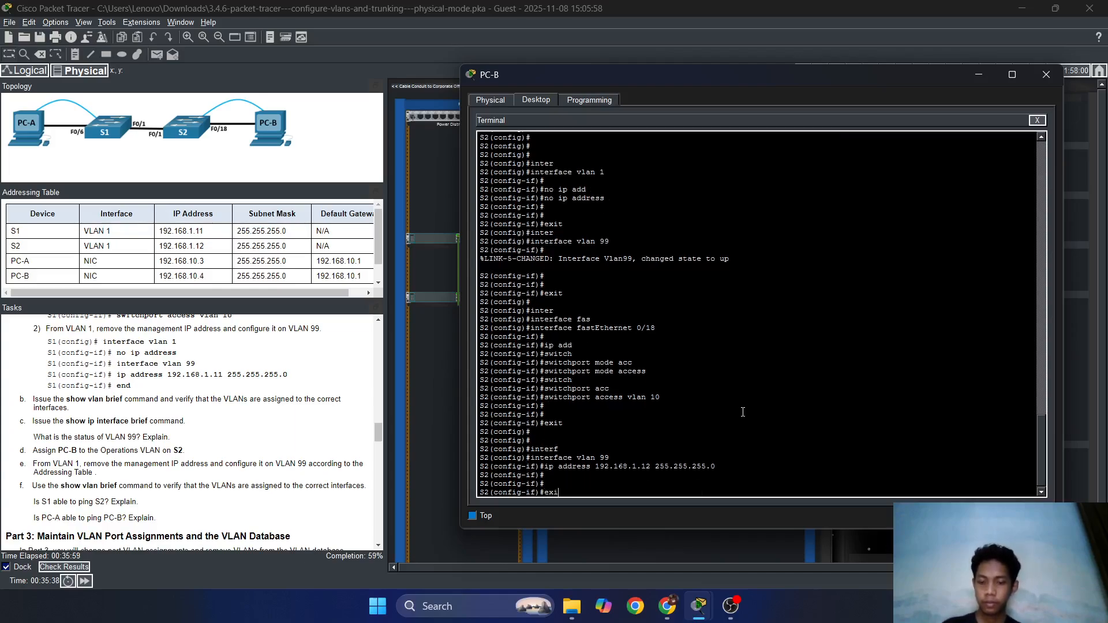
{"action": "type", "text": "t"}
{"action": "key", "text": "Return"}
{"action": "scroll", "coordinate": [246, 449], "scroll_direction": "down", "scroll_amount": 3}
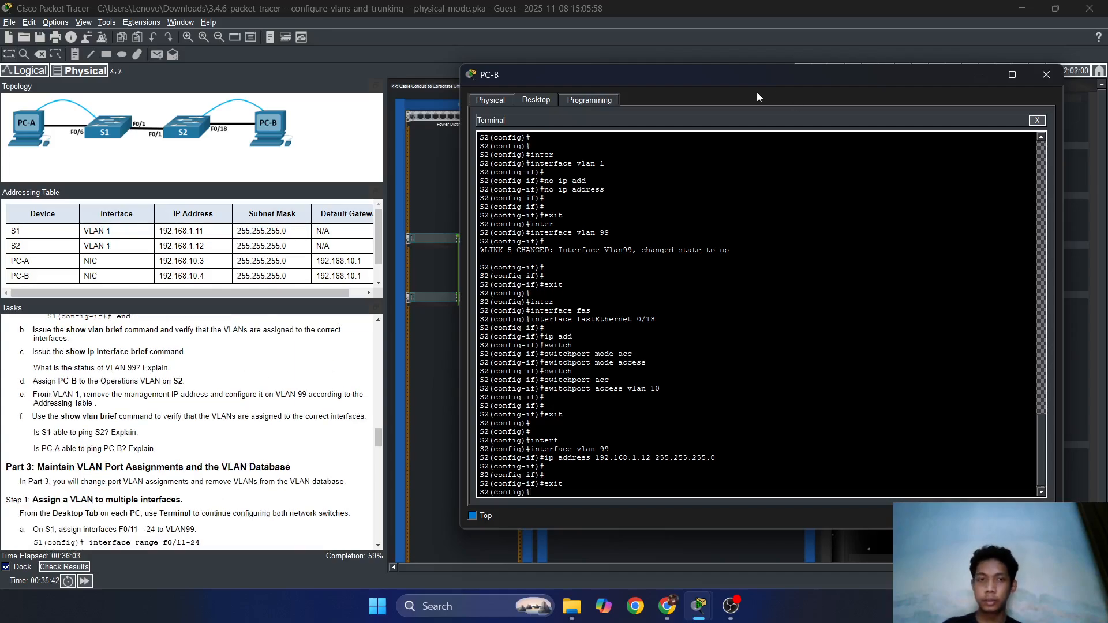
Ping 192.168.10.3 from S2, rerunning it as do ping from configuration mode.
{"action": "left_click_drag", "start_coordinate": [762, 79], "coordinate": [729, 103]}
{"action": "key", "text": "Return"}
{"action": "type", "text": "pi"}
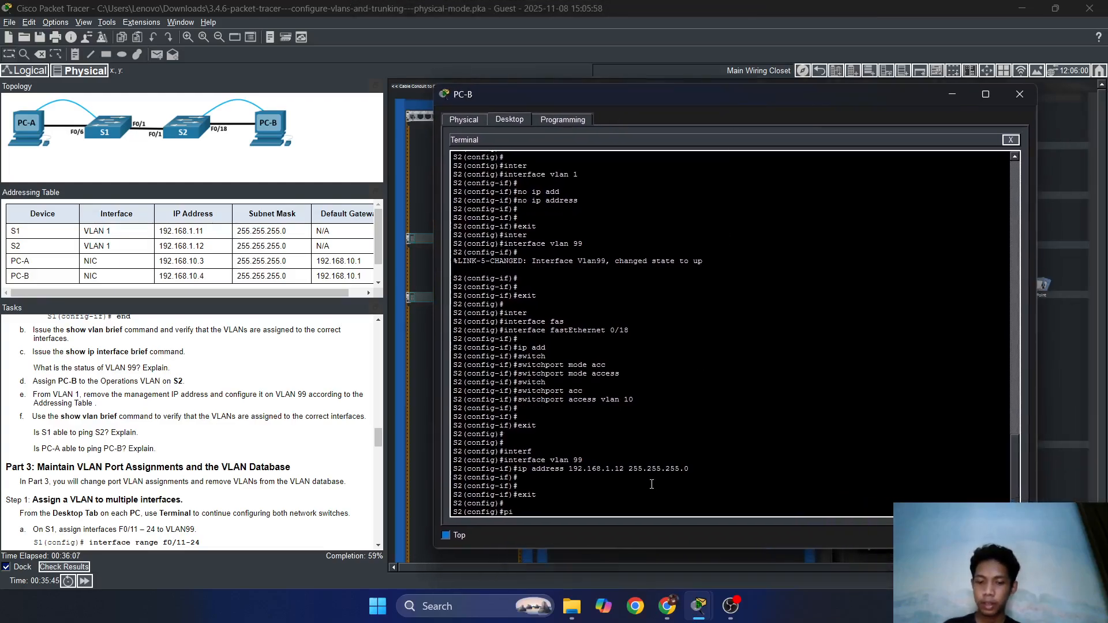
{"action": "type", "text": "ng "}
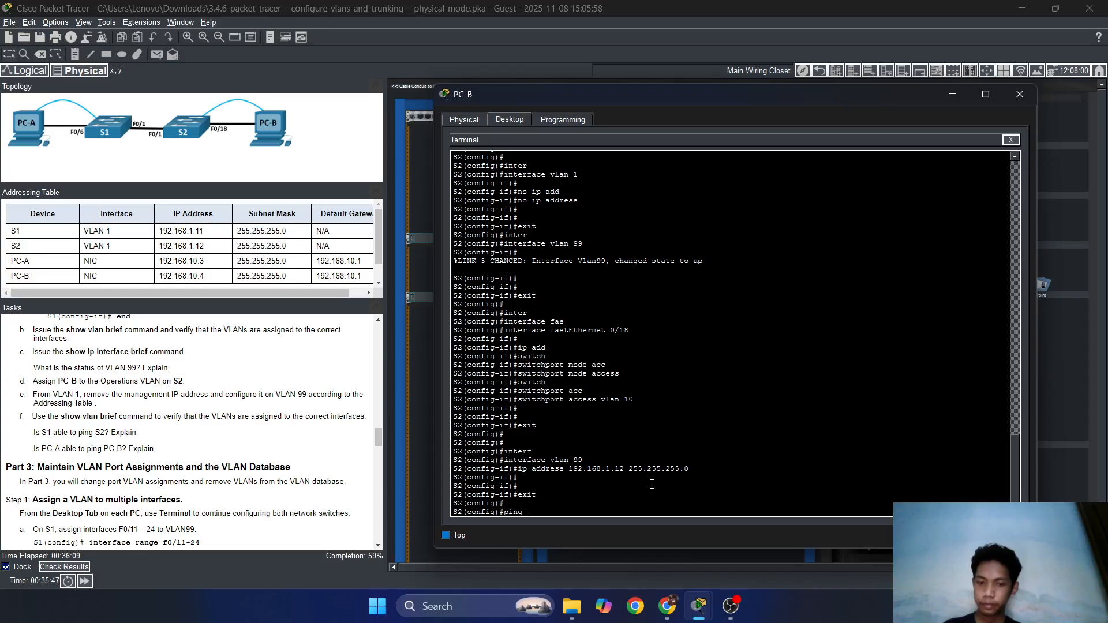
{"action": "type", "text": "192.168"}
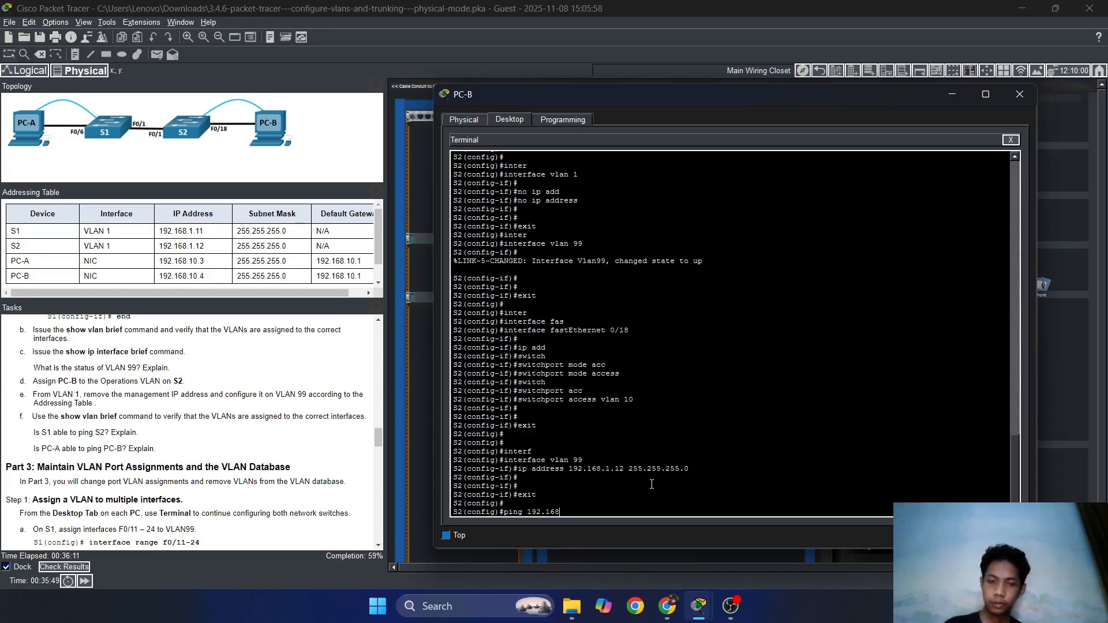
{"action": "type", "text": ".10."}
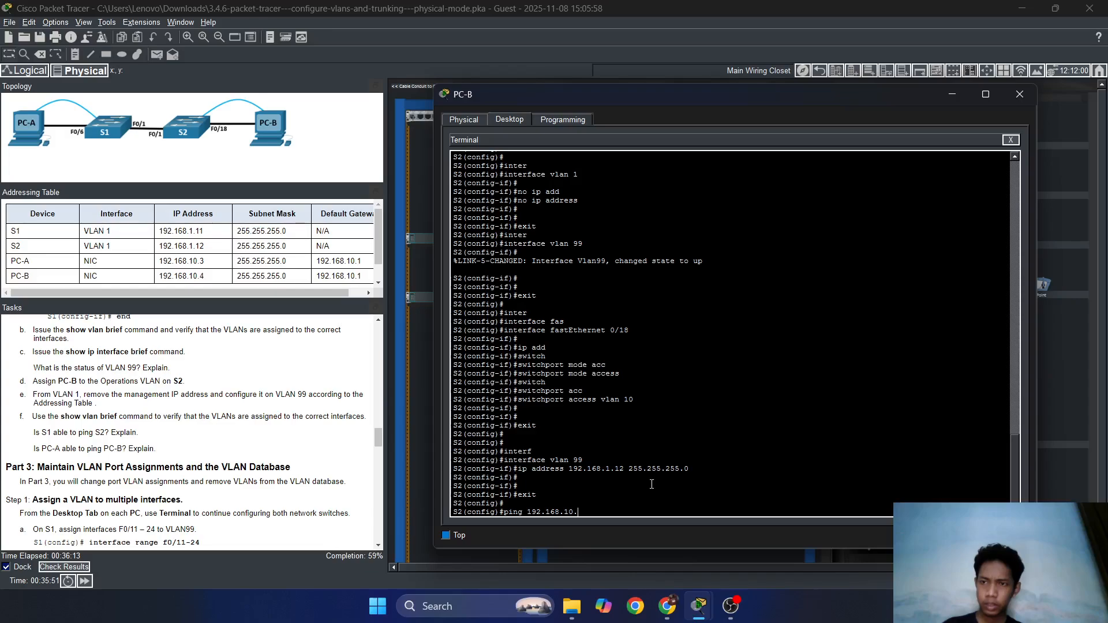
{"action": "type", "text": "3"}
{"action": "key", "text": "Return"}
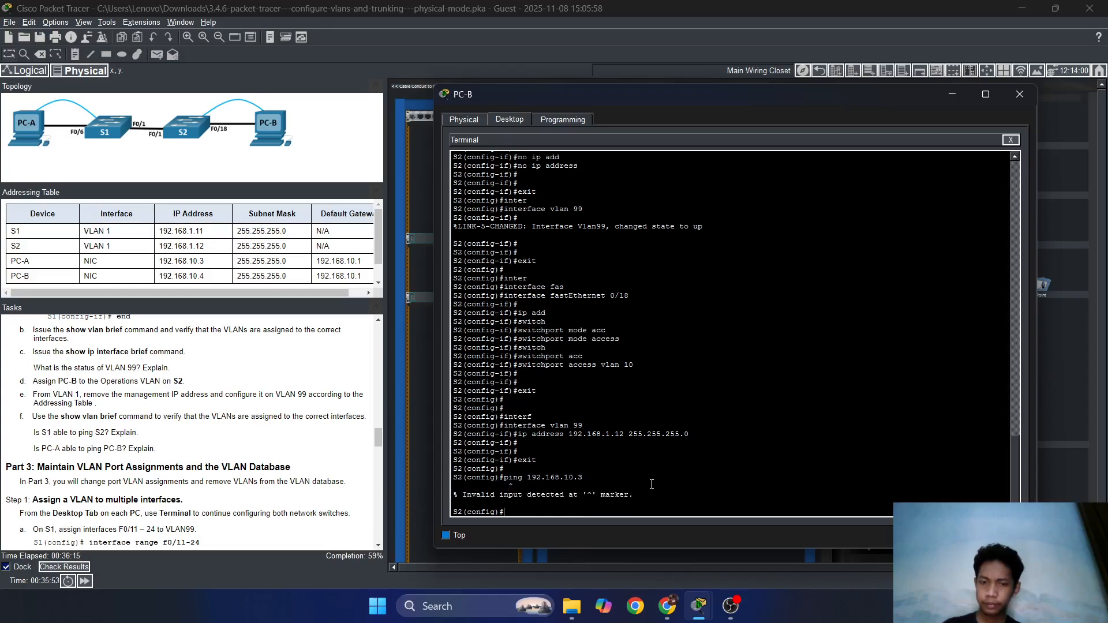
{"action": "key", "text": "Up"}
{"action": "key", "text": "Home"}
{"action": "type", "text": "do"}
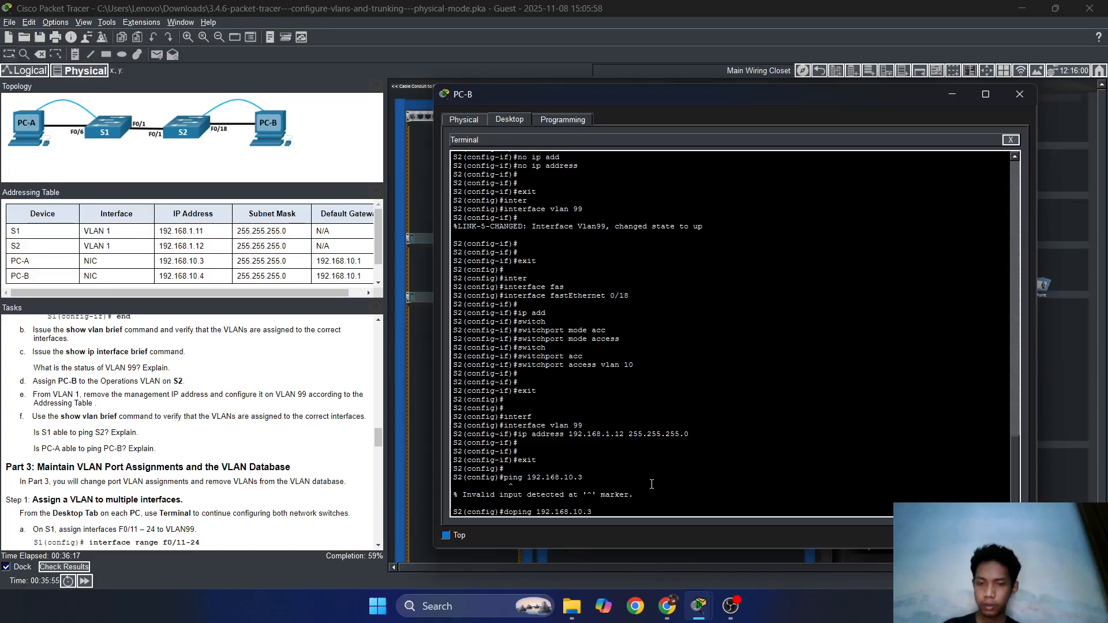
{"action": "key", "text": "Return"}
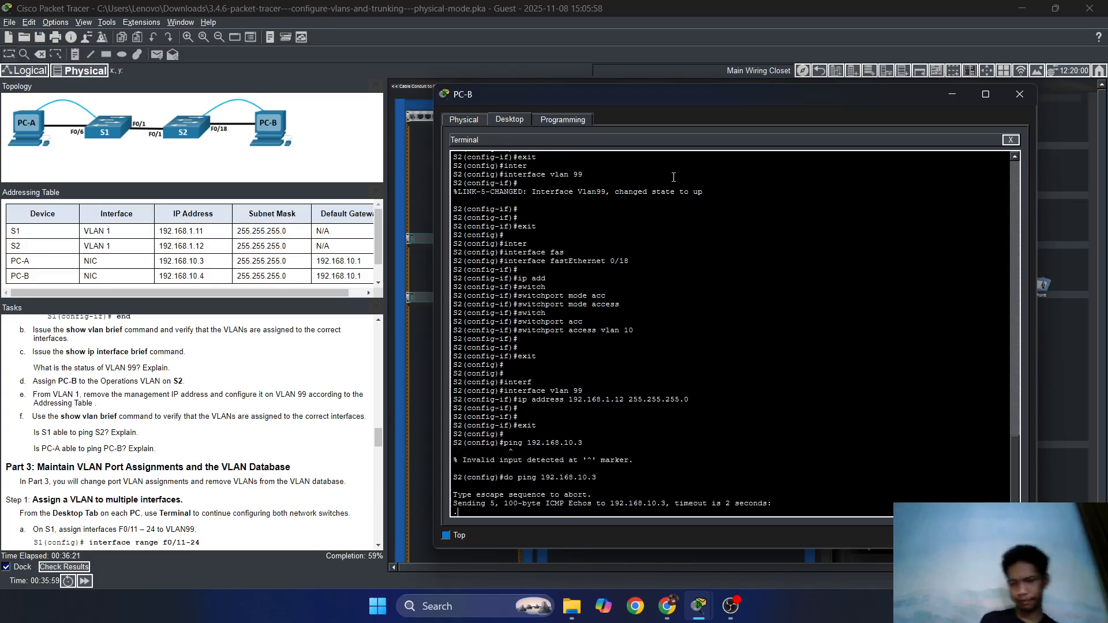
Run ping 192.168.10.3 from PC-B's Command Prompt and stop it after timeouts.
{"action": "left_click", "coordinate": [1011, 139]}
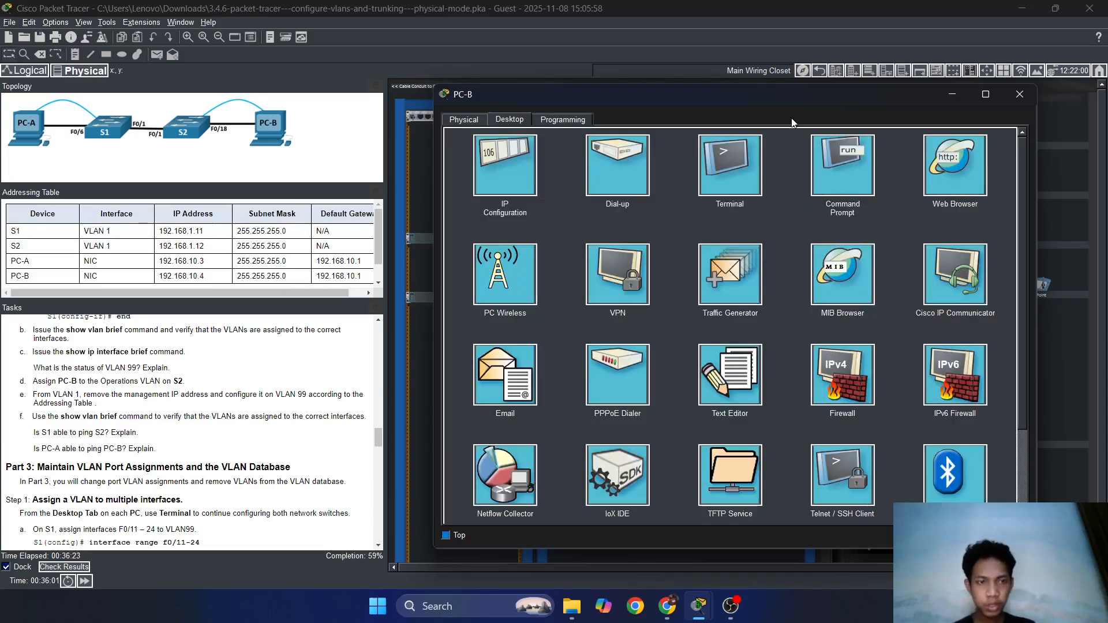
{"action": "left_click", "coordinate": [730, 606]}
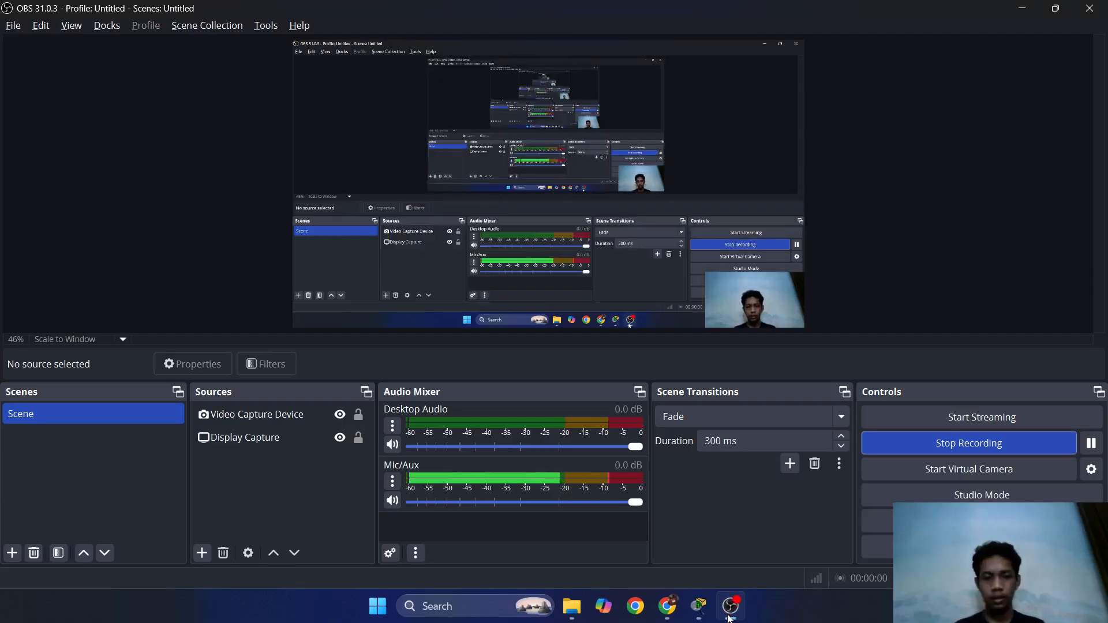
{"action": "left_click", "coordinate": [1022, 8]}
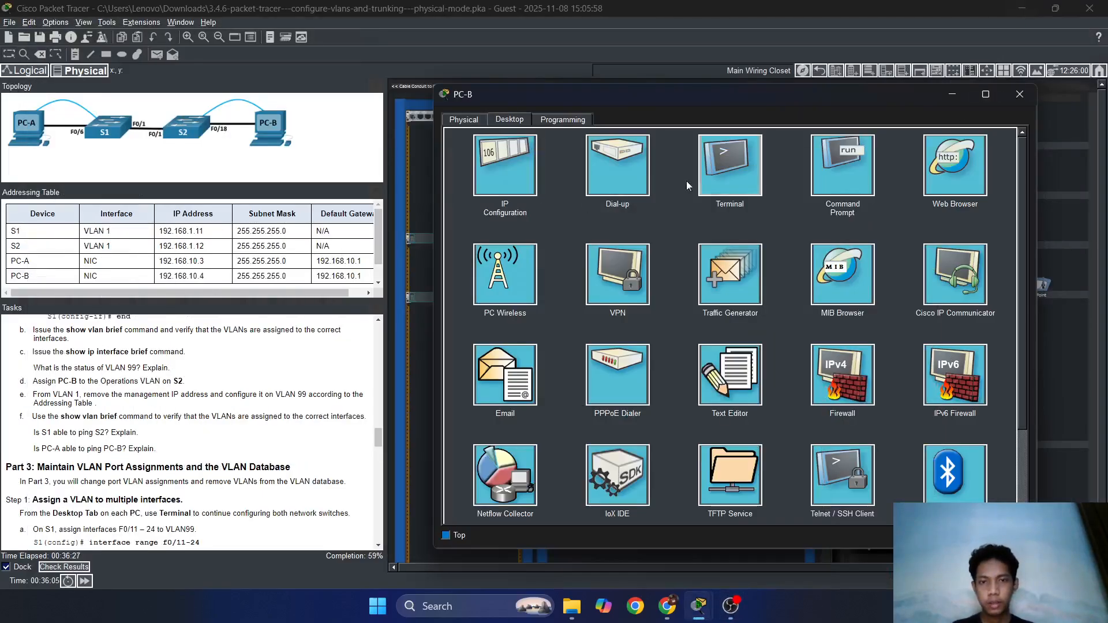
{"action": "left_click", "coordinate": [858, 171]}
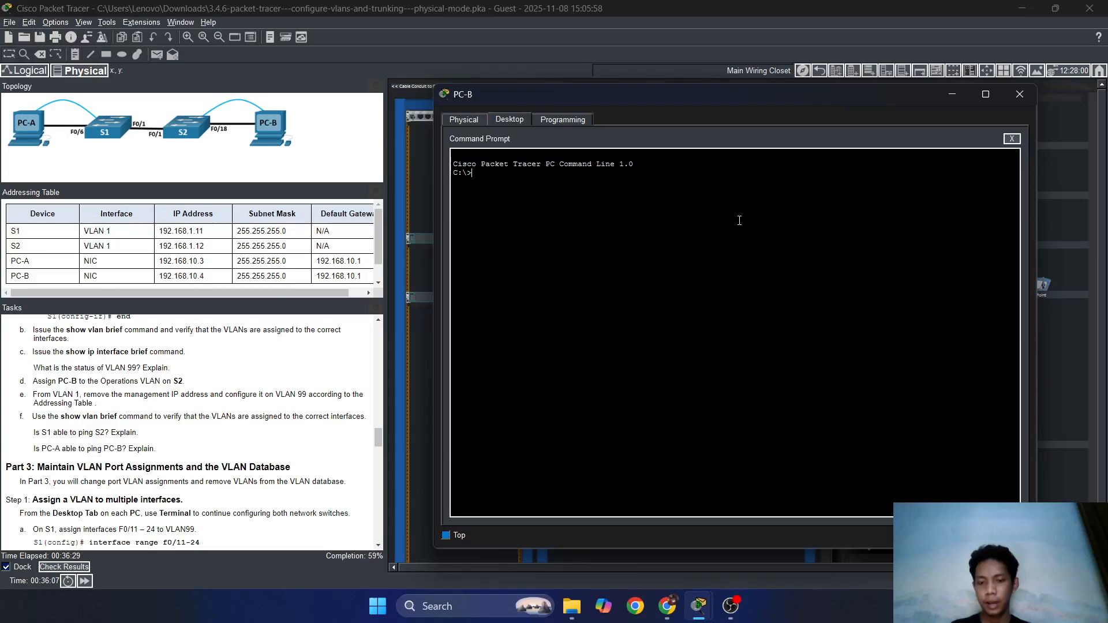
{"action": "type", "text": "ping 19"}
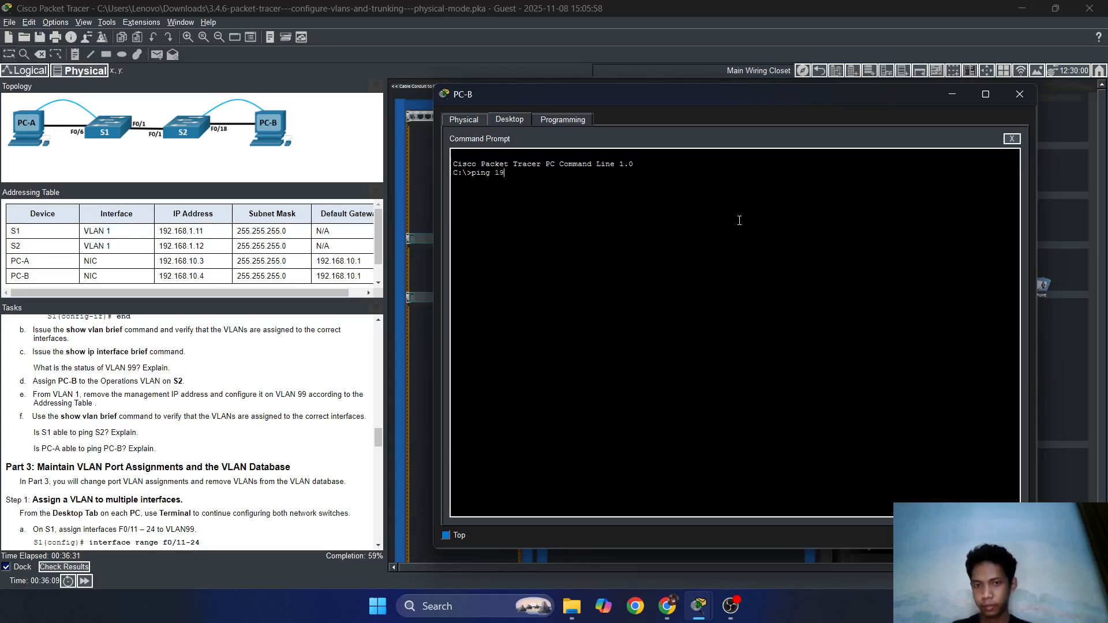
{"action": "type", "text": "2.168."}
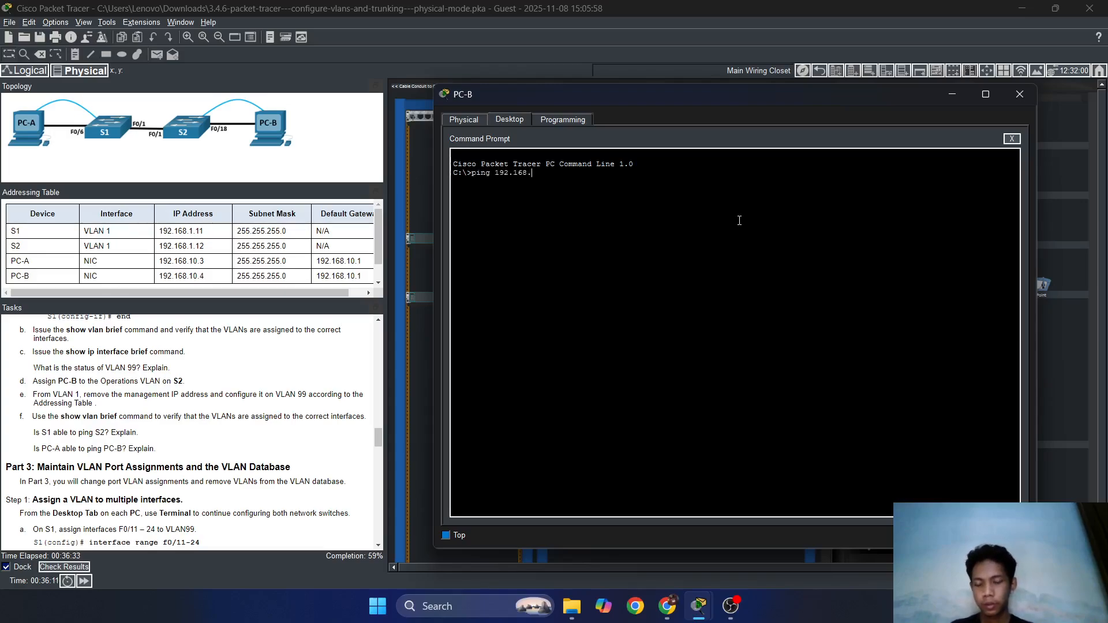
{"action": "type", "text": "10."}
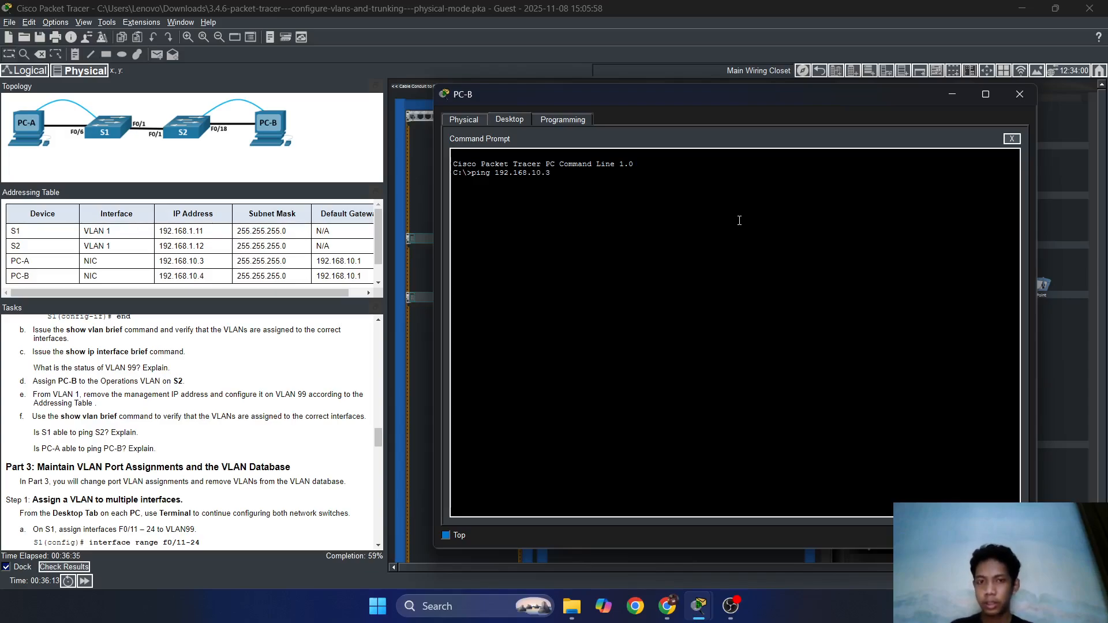
{"action": "type", "text": "3"}
{"action": "key", "text": "Return"}
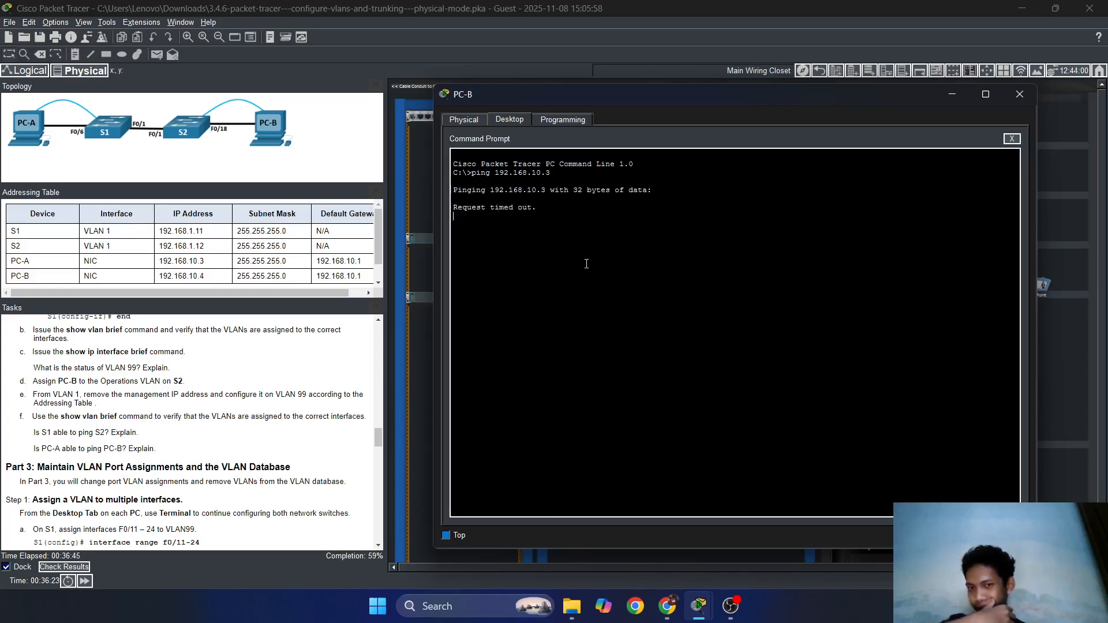
{"action": "left_click_drag", "start_coordinate": [631, 102], "coordinate": [606, 107]}
{"action": "key", "text": "ctrl+c"}
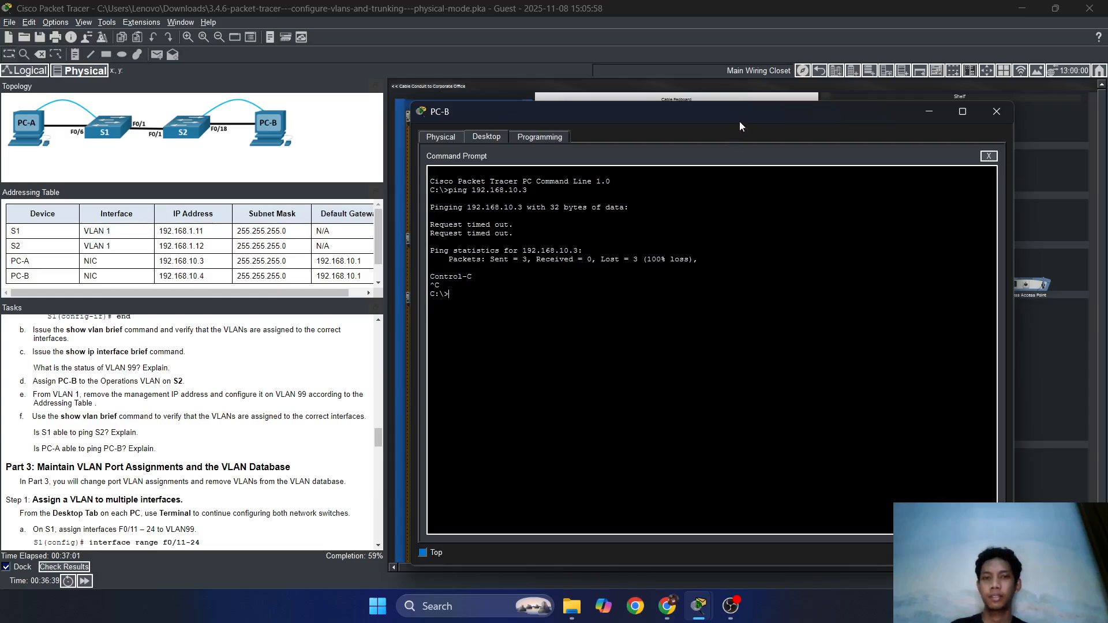
Move and minimise PC-B's window, then reopen it from the PC-B tower.
{"action": "left_click_drag", "start_coordinate": [740, 119], "coordinate": [673, 100]}
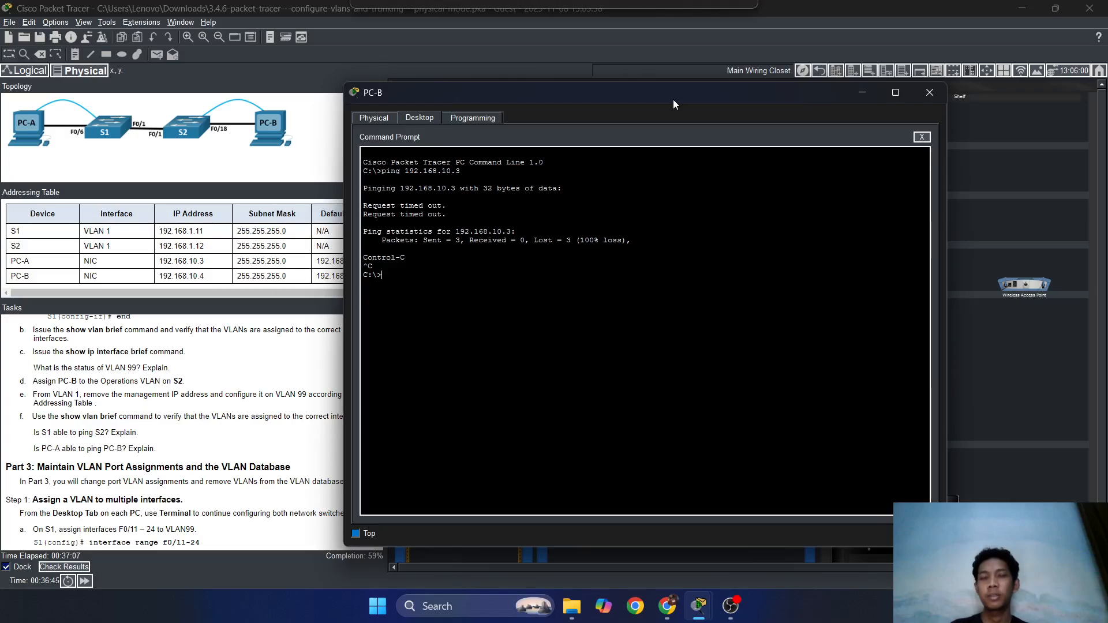
{"action": "left_click_drag", "start_coordinate": [673, 99], "coordinate": [796, 456]}
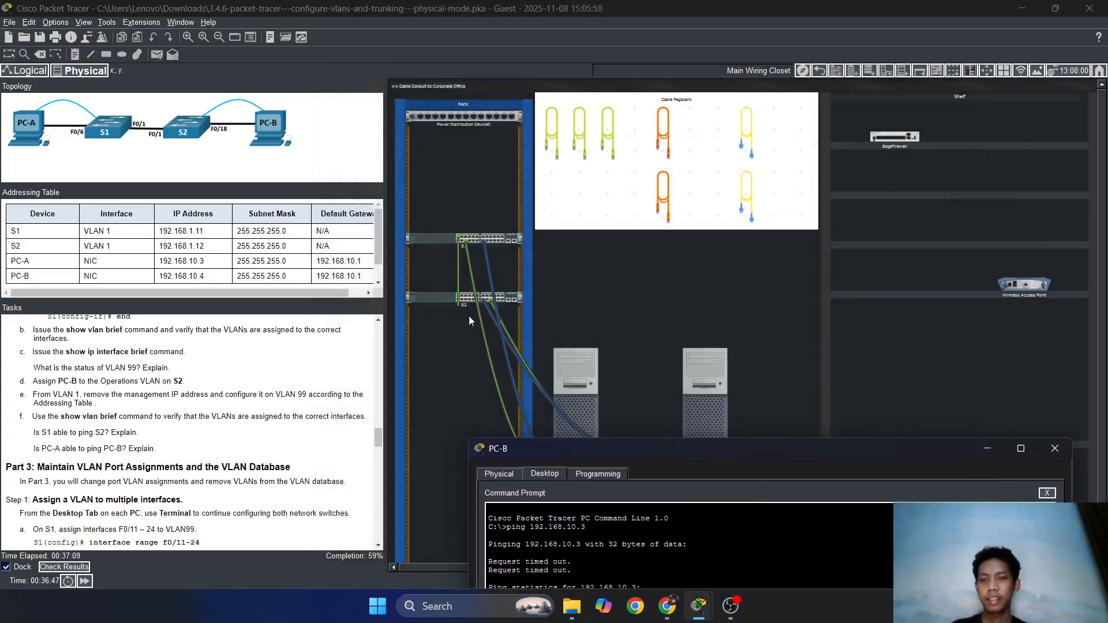
{"action": "left_click_drag", "start_coordinate": [633, 456], "coordinate": [601, 138]}
{"action": "left_click", "coordinate": [931, 111]}
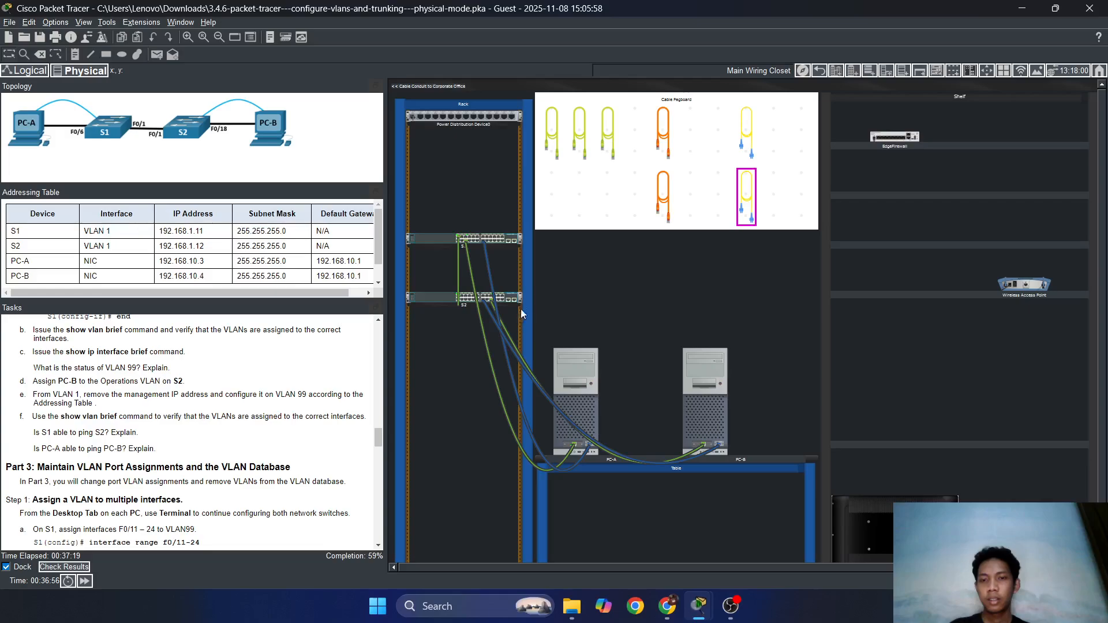
{"action": "left_click", "coordinate": [696, 367]}
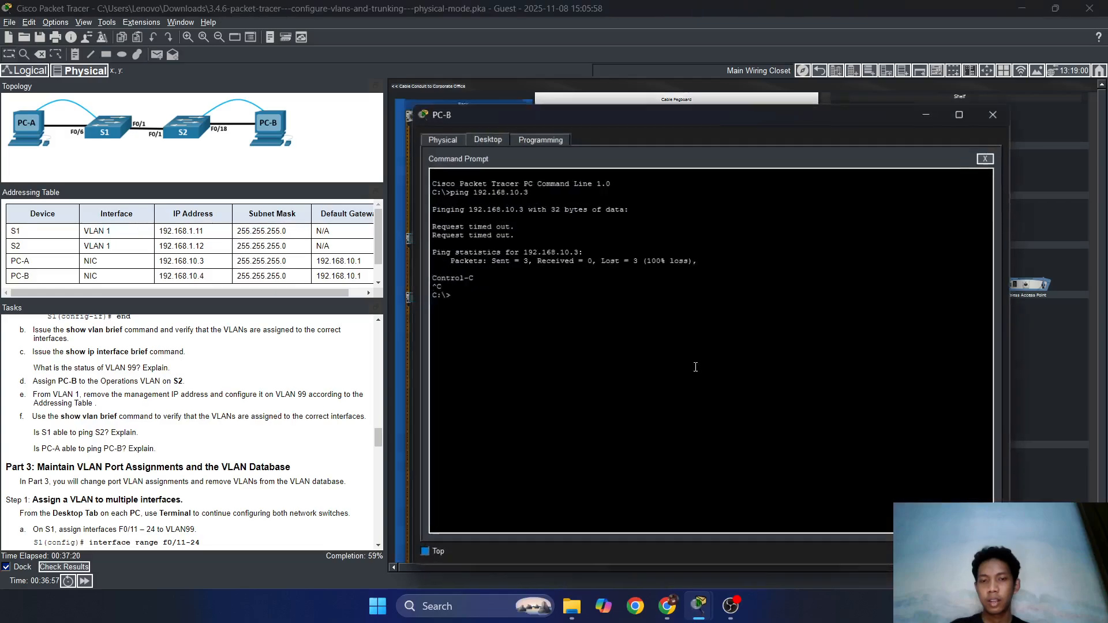
Open PC-B's Terminal to S2 and run do ping 192.168.1.11 twice.
{"action": "left_click", "coordinate": [985, 158]}
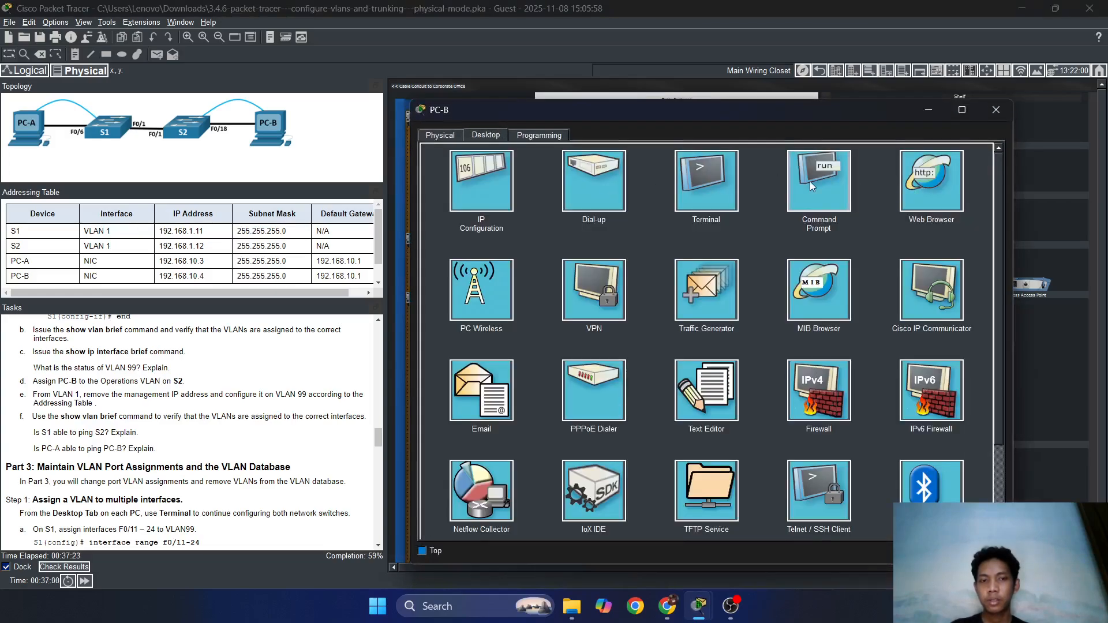
{"action": "left_click", "coordinate": [734, 180]}
{"action": "left_click", "coordinate": [982, 265]}
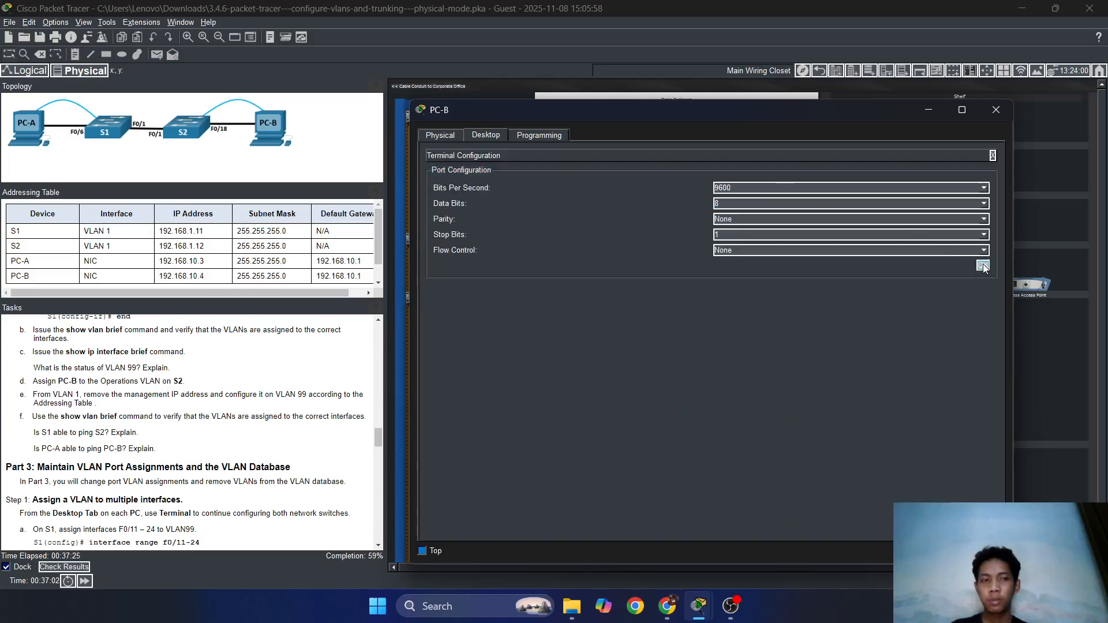
{"action": "key", "text": "Return"}
{"action": "key", "text": "Return"}
{"action": "key", "text": "Return"}
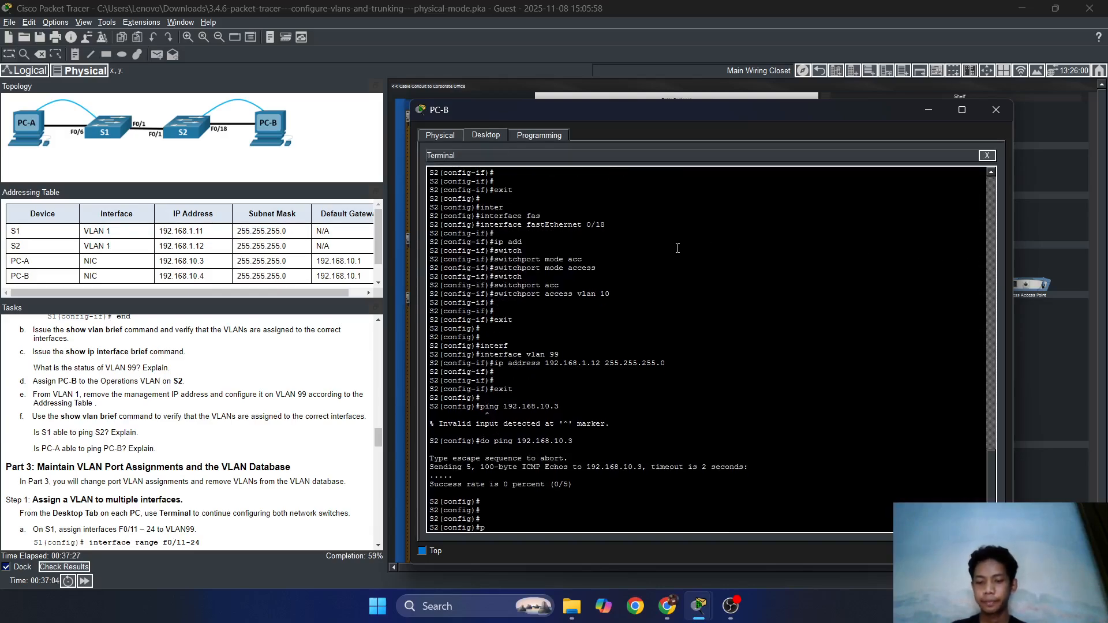
{"action": "type", "text": "ping"}
{"action": "key", "text": "BackSpace"}
{"action": "key", "text": "BackSpace"}
{"action": "key", "text": "BackSpace"}
{"action": "key", "text": "BackSpace"}
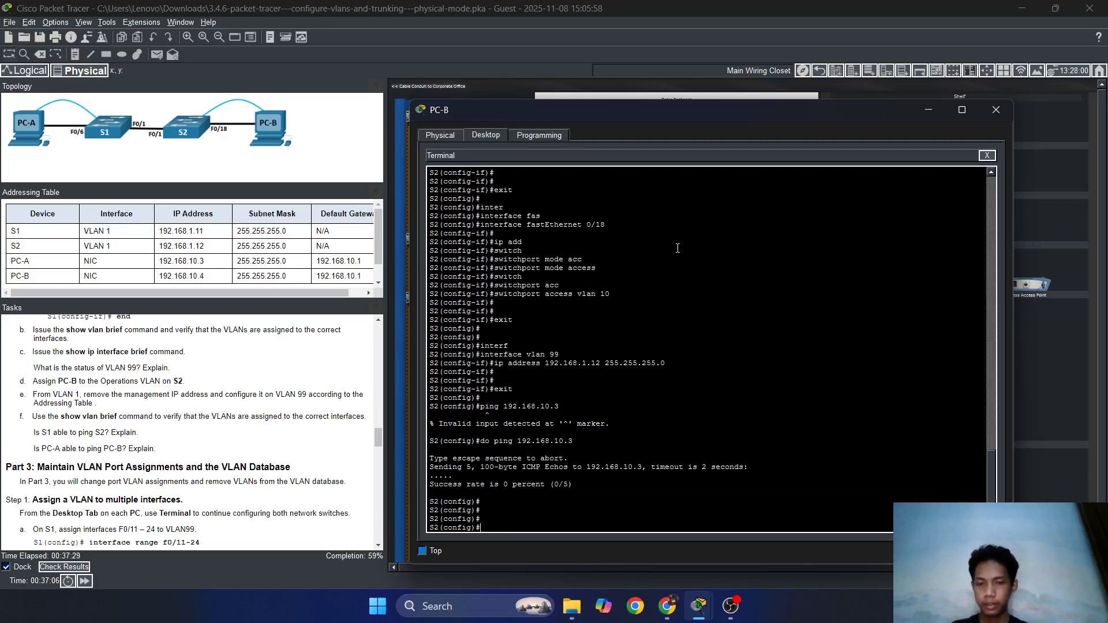
{"action": "key", "text": "Up"}
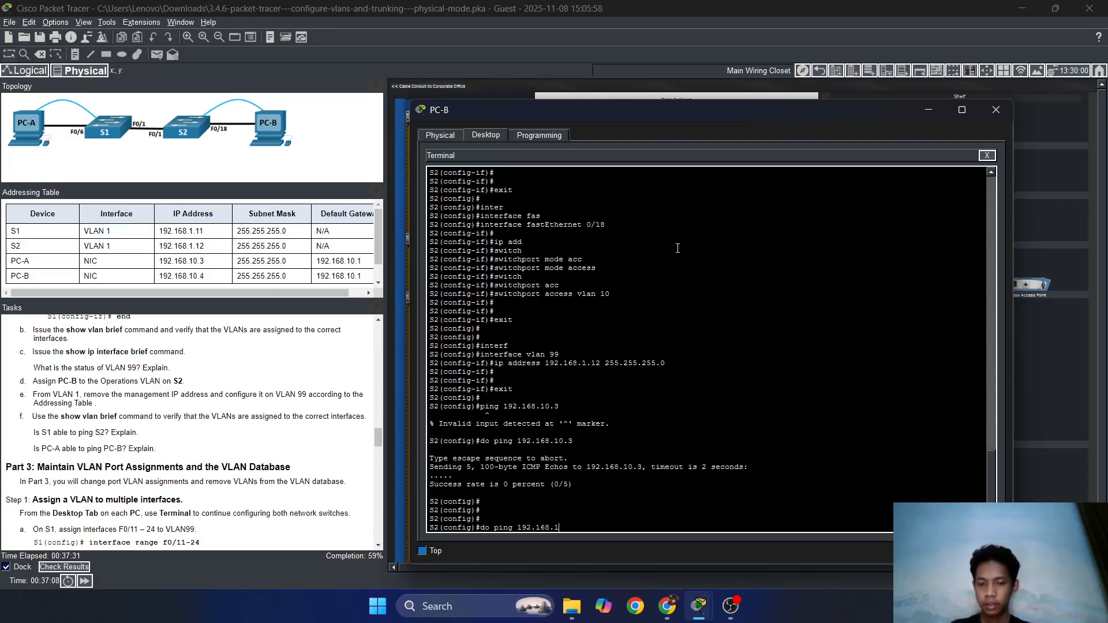
{"action": "type", "text": "11"}
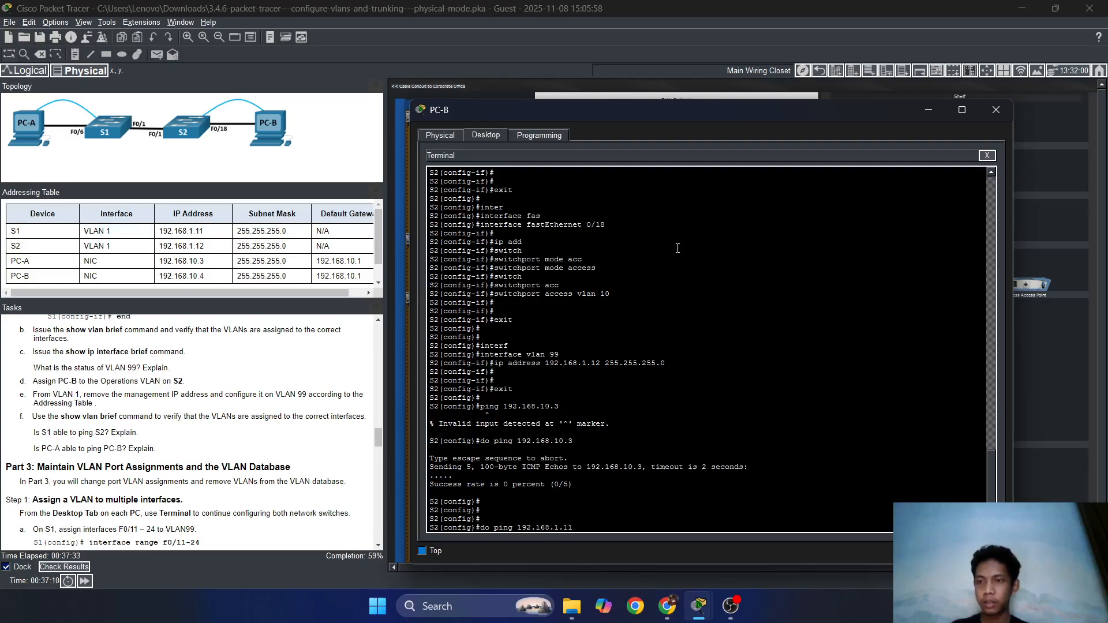
{"action": "key", "text": "Return"}
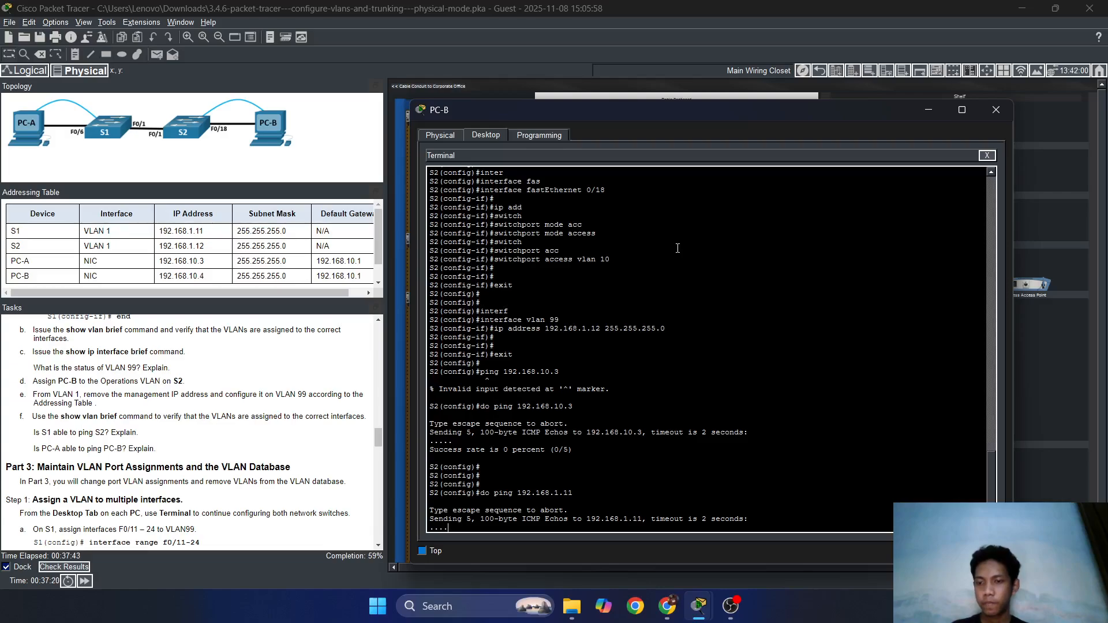
{"action": "key", "text": "Up"}
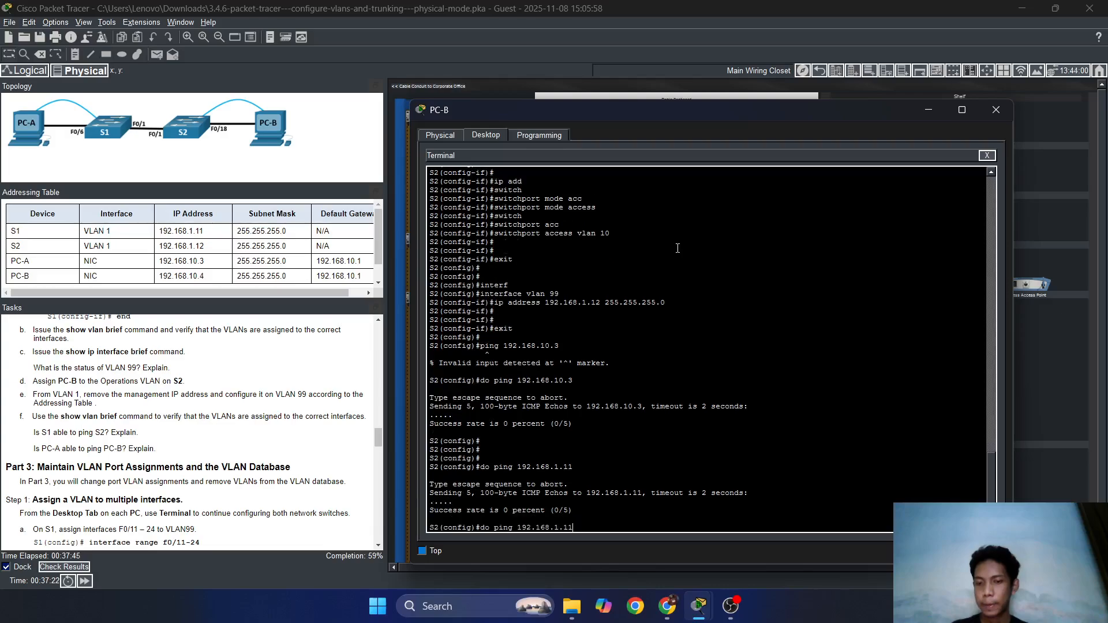
{"action": "key", "text": "Return"}
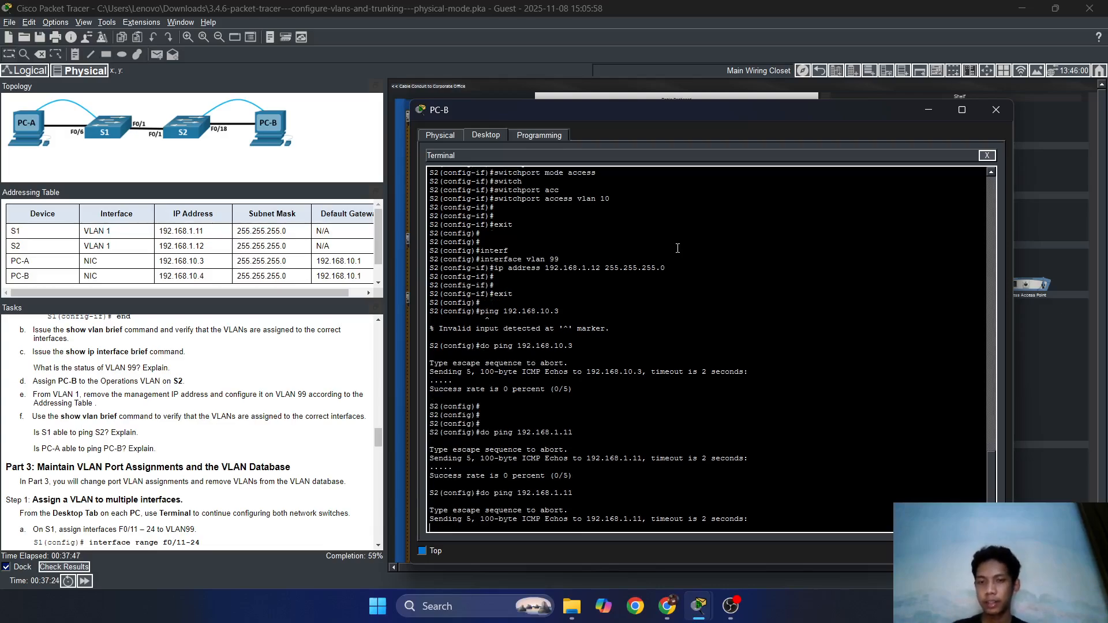
Run do show vlan on S2 to list its VLANs.
{"action": "scroll", "coordinate": [812, 190], "scroll_direction": "up", "scroll_amount": 10}
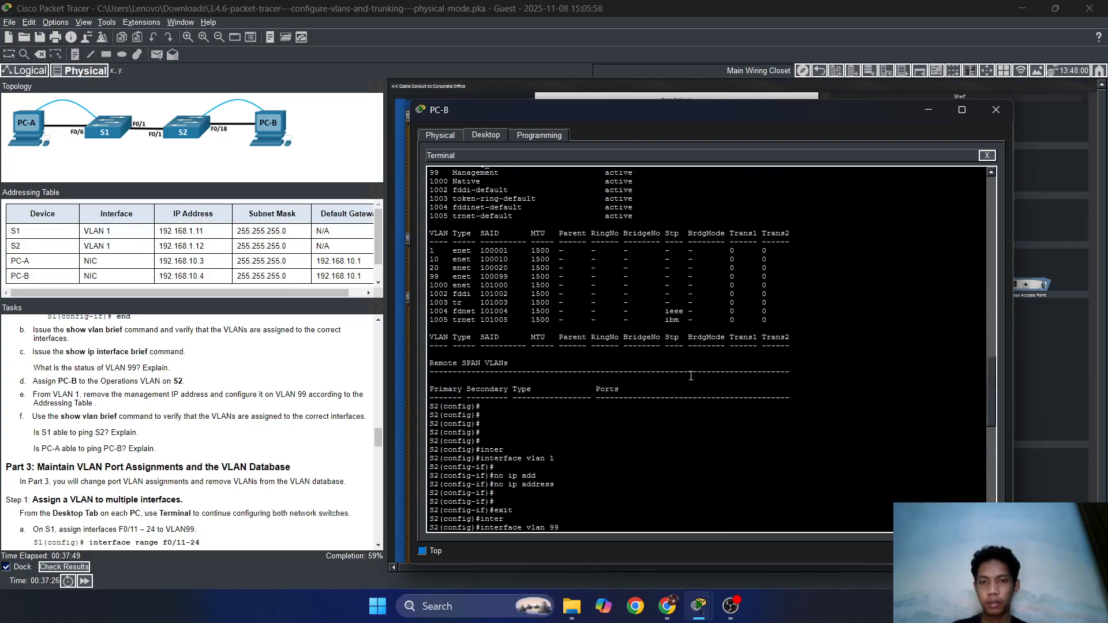
{"action": "scroll", "coordinate": [582, 355], "scroll_direction": "down", "scroll_amount": 10}
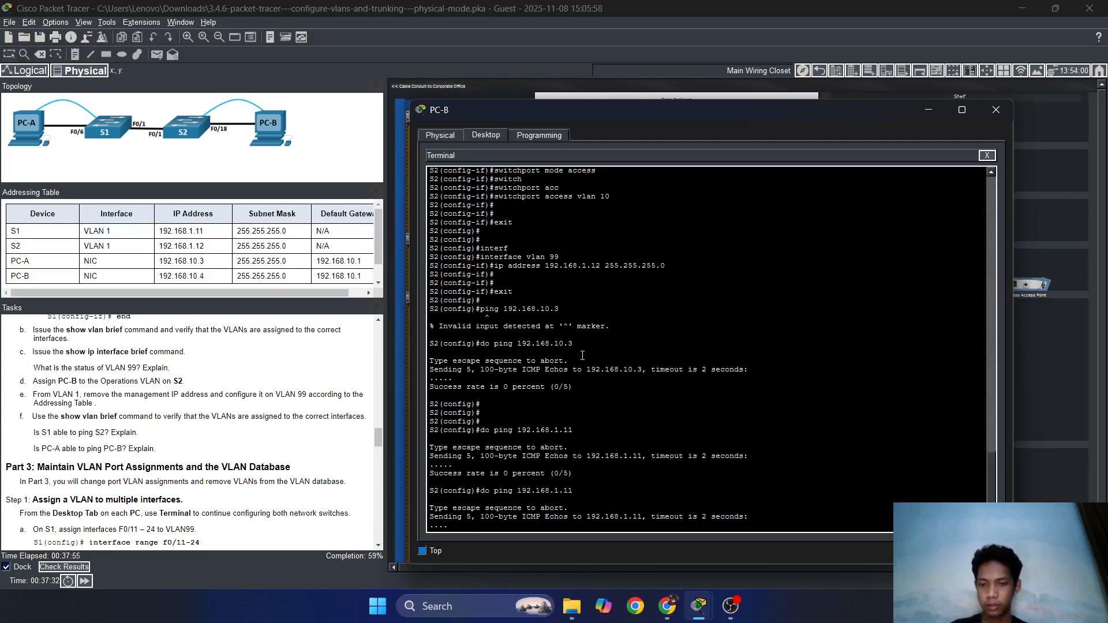
{"action": "type", "text": "do"}
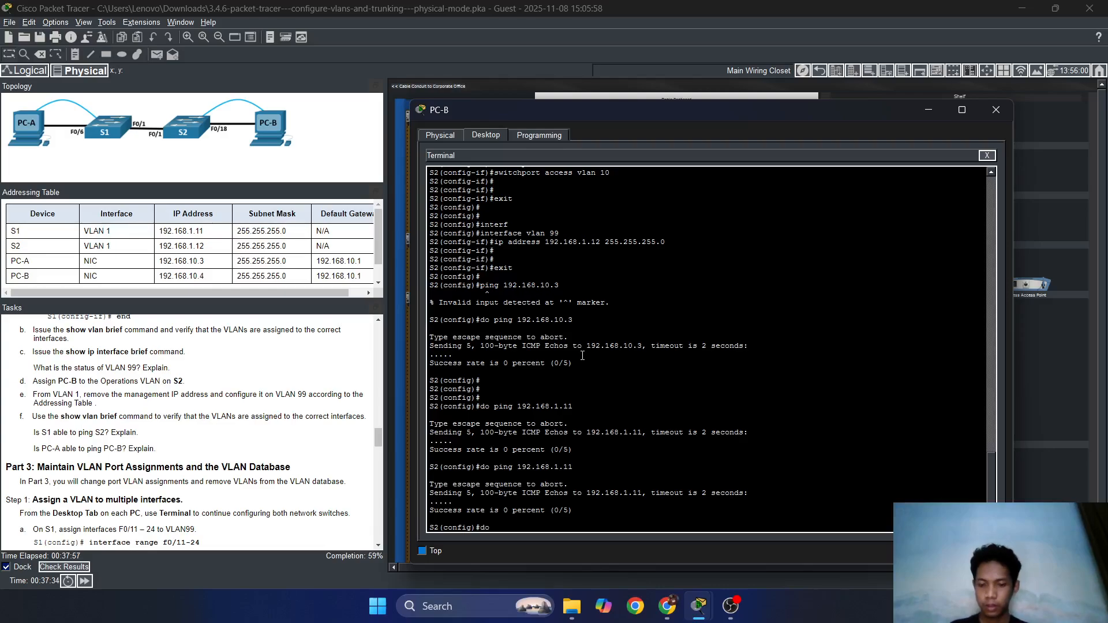
{"action": "type", "text": " show "}
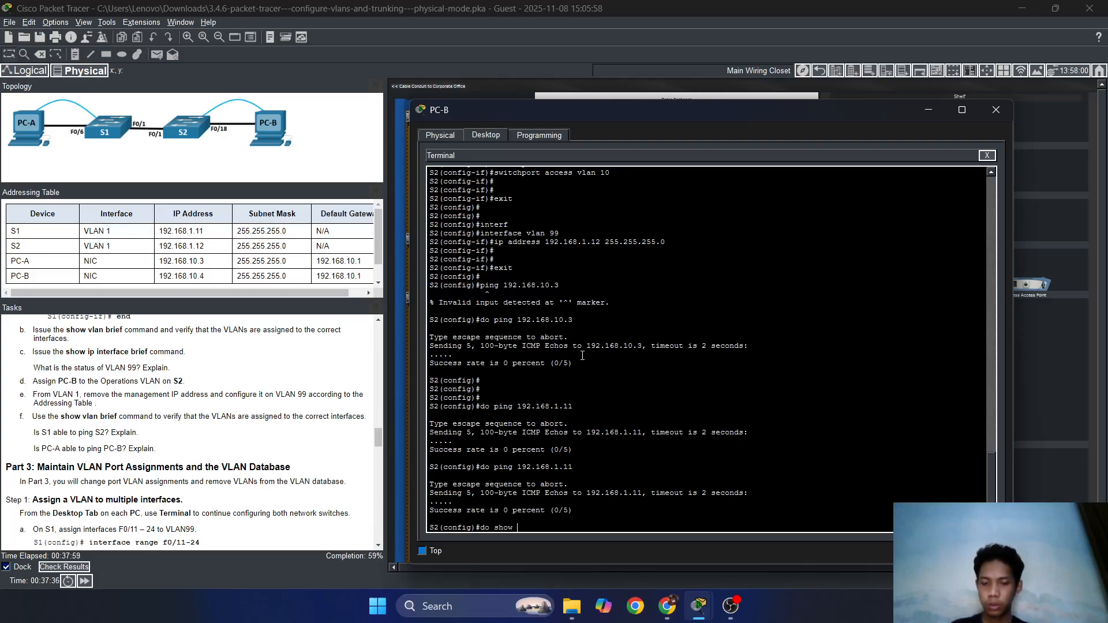
{"action": "type", "text": "vlan"}
{"action": "key", "text": "Return"}
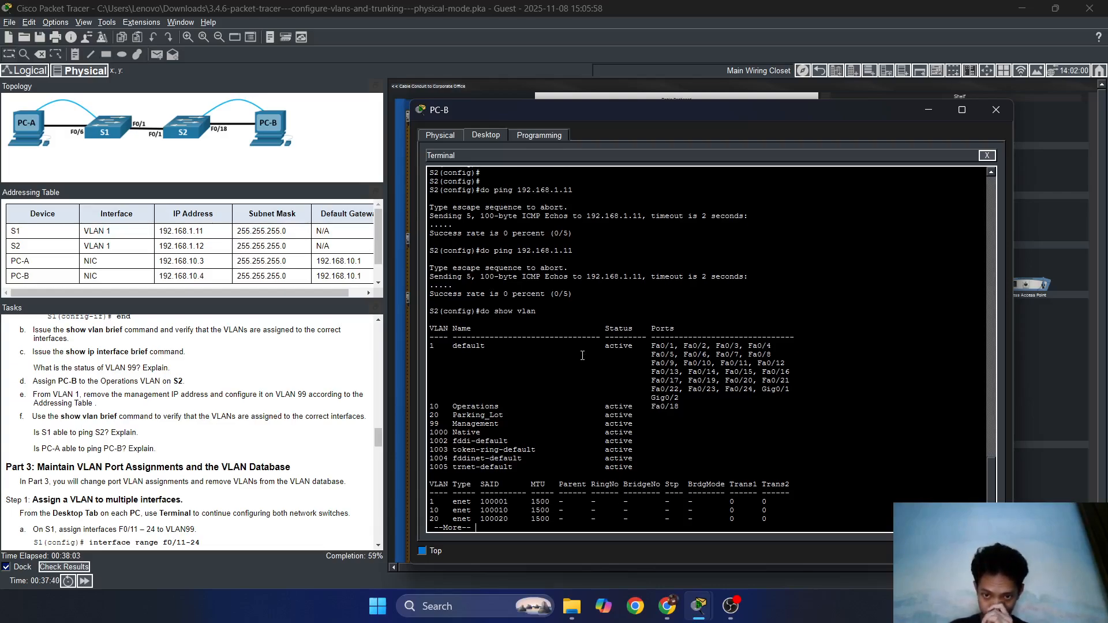
Page through the VLAN list, then run do show ip interface brief on S2.
{"action": "key", "text": "Return"}
{"action": "key", "text": "Return"}
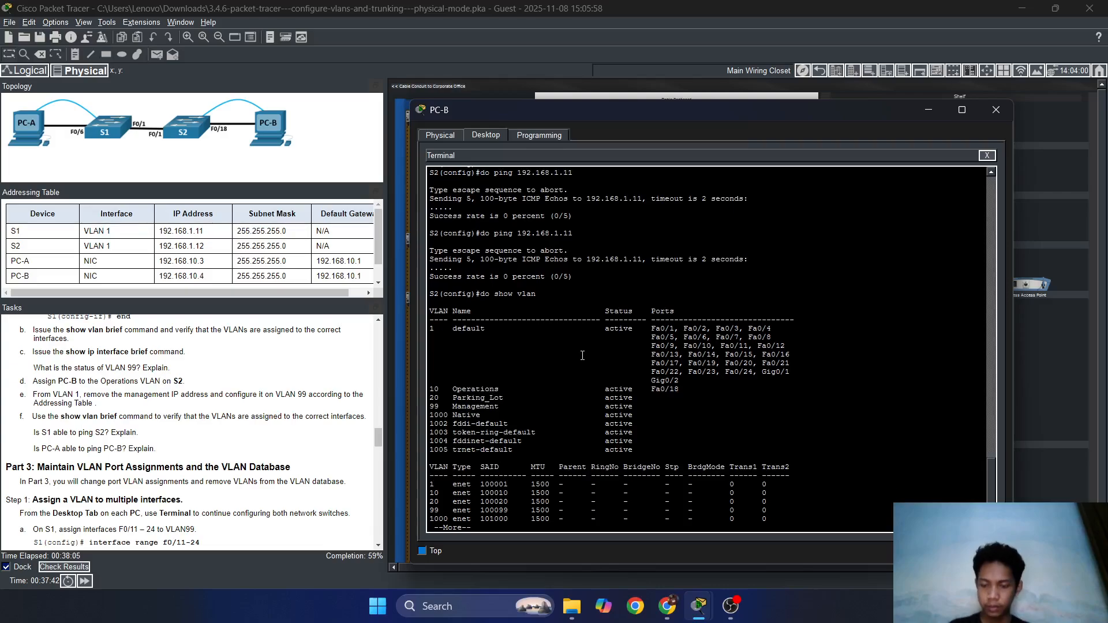
{"action": "type", "text": "qdo"}
{"action": "type", "text": "inter"}
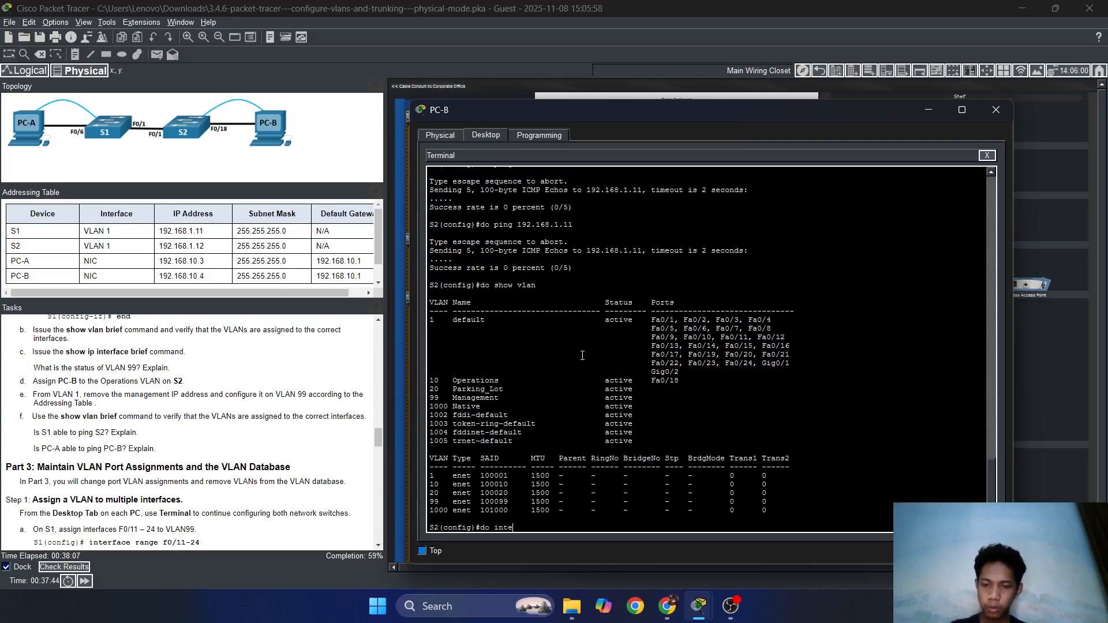
{"action": "key", "text": "BackSpace"}
{"action": "key", "text": "BackSpace"}
{"action": "key", "text": "BackSpace"}
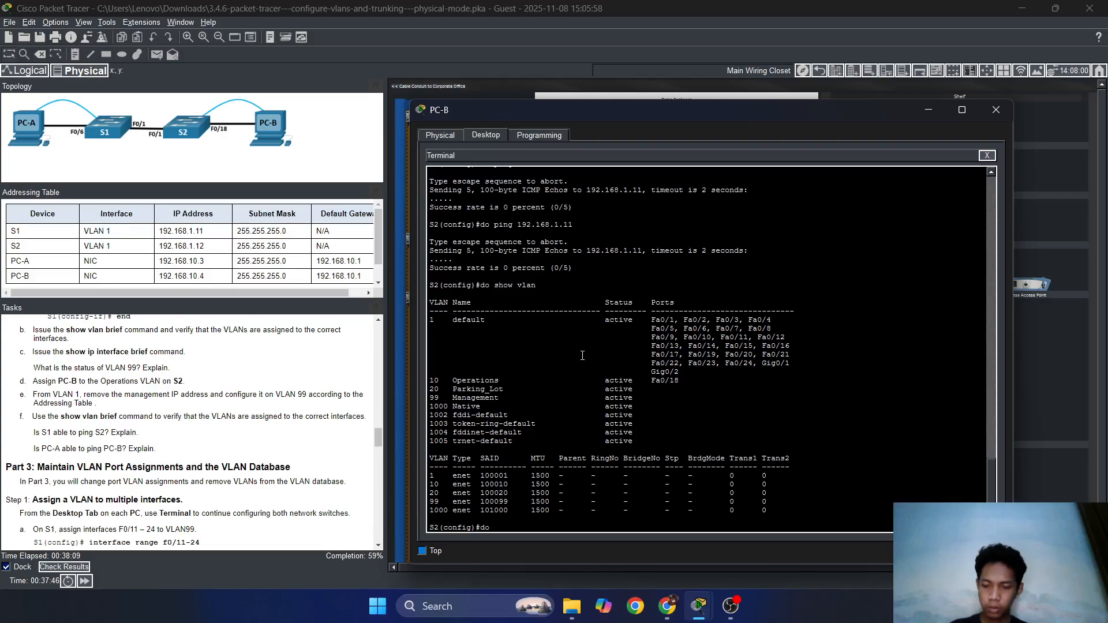
{"action": "type", "text": "show ip"}
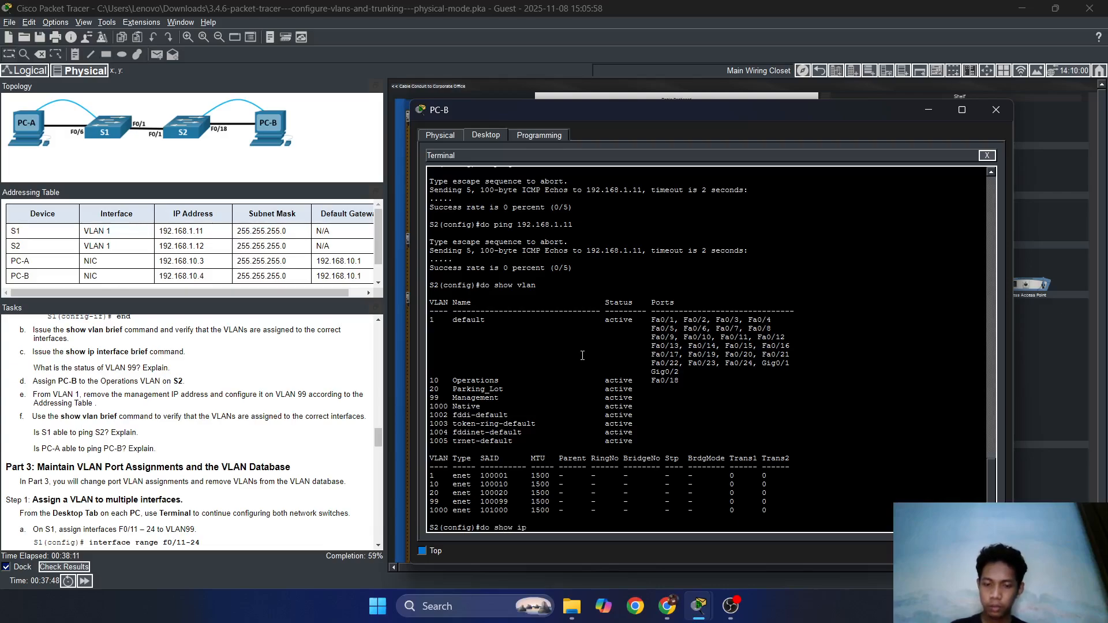
{"action": "type", "text": " interfa"}
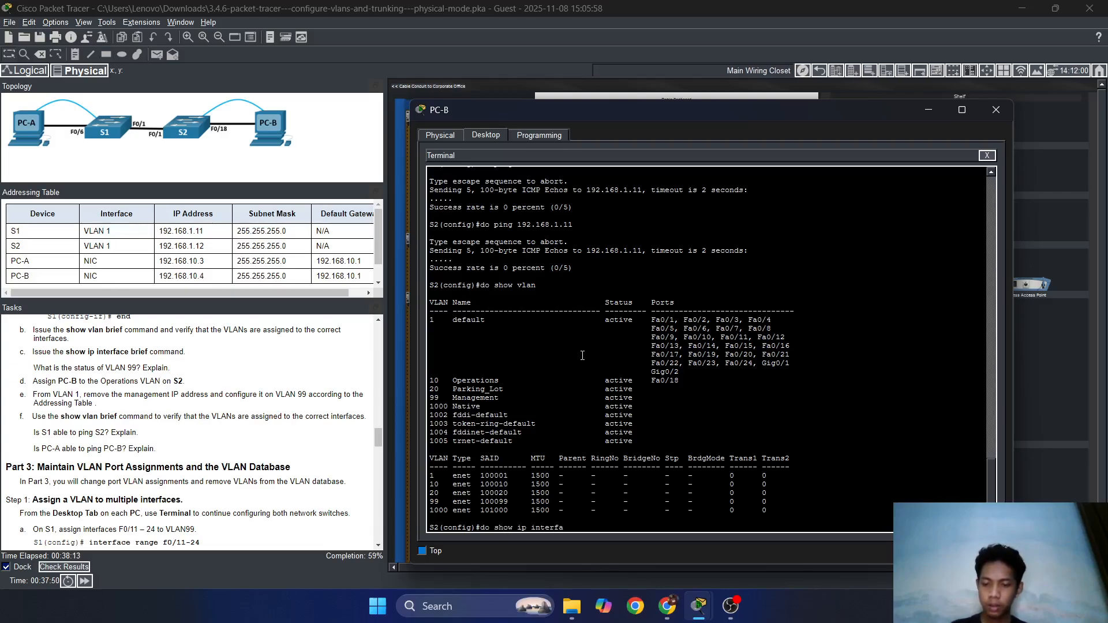
{"action": "type", "text": "ce brief"}
{"action": "key", "text": "Return"}
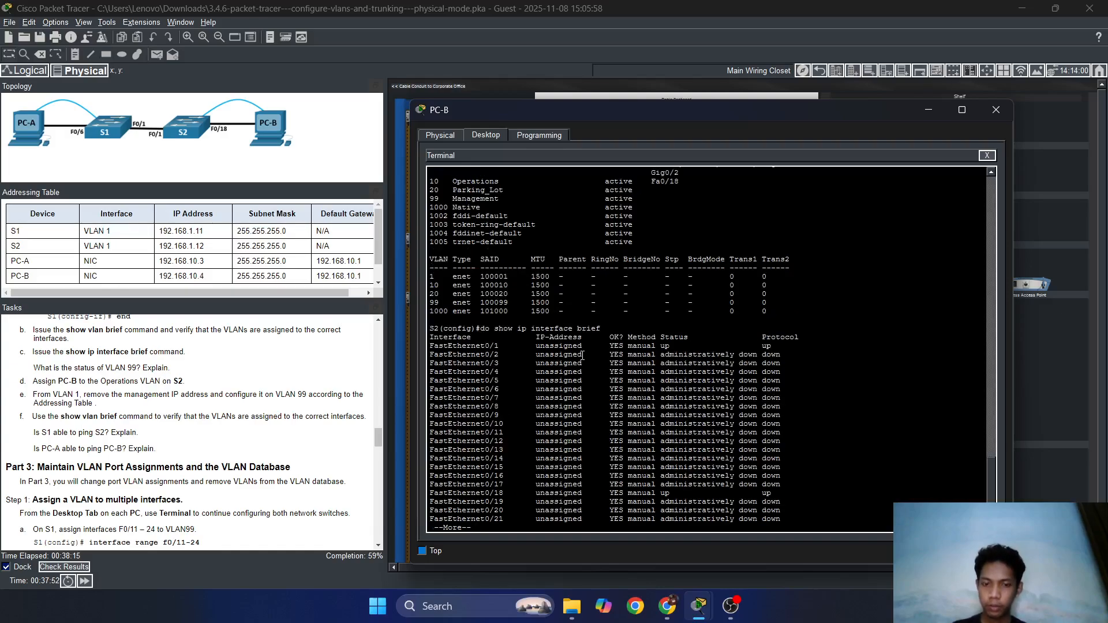
{"action": "key", "text": "Return"}
{"action": "key", "text": "Return"}
{"action": "key", "text": "Return"}
{"action": "key", "text": "Return"}
{"action": "key", "text": "Return"}
{"action": "key", "text": "Return"}
{"action": "key", "text": "Return"}
{"action": "key", "text": "Return"}
{"action": "key", "text": "Return"}
{"action": "key", "text": "Return"}
{"action": "key", "text": "Return"}
{"action": "key", "text": "Return"}
{"action": "key", "text": "Return"}
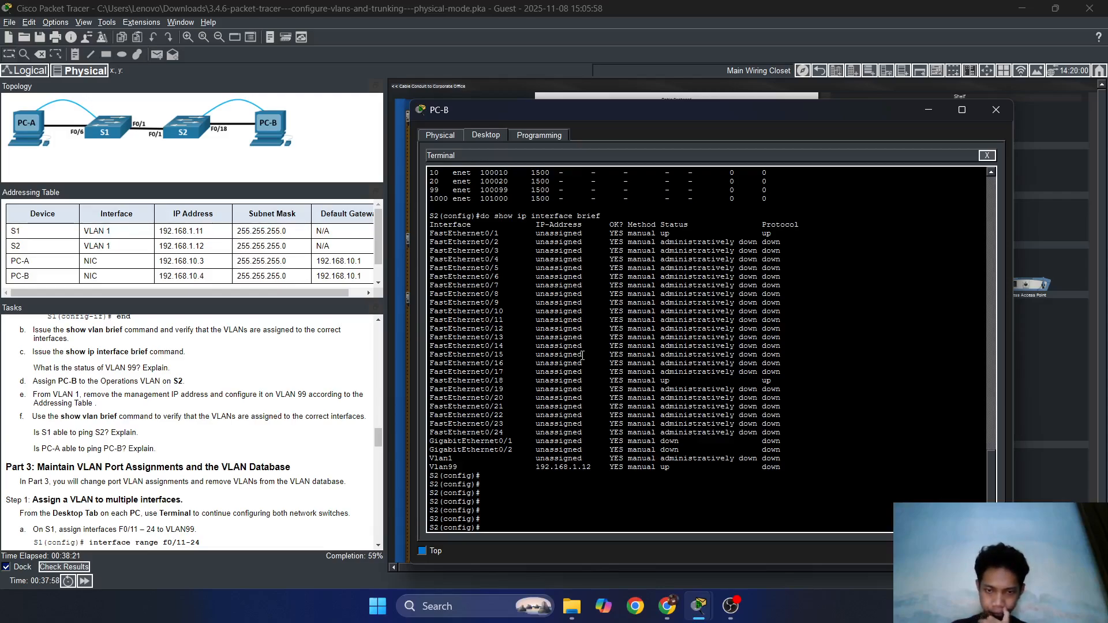
Highlight S2's Vlan1 and Vlan99 status lines and scroll the Tasks pane.
{"action": "left_click_drag", "start_coordinate": [596, 468], "coordinate": [619, 479]}
{"action": "left_click", "coordinate": [619, 481]}
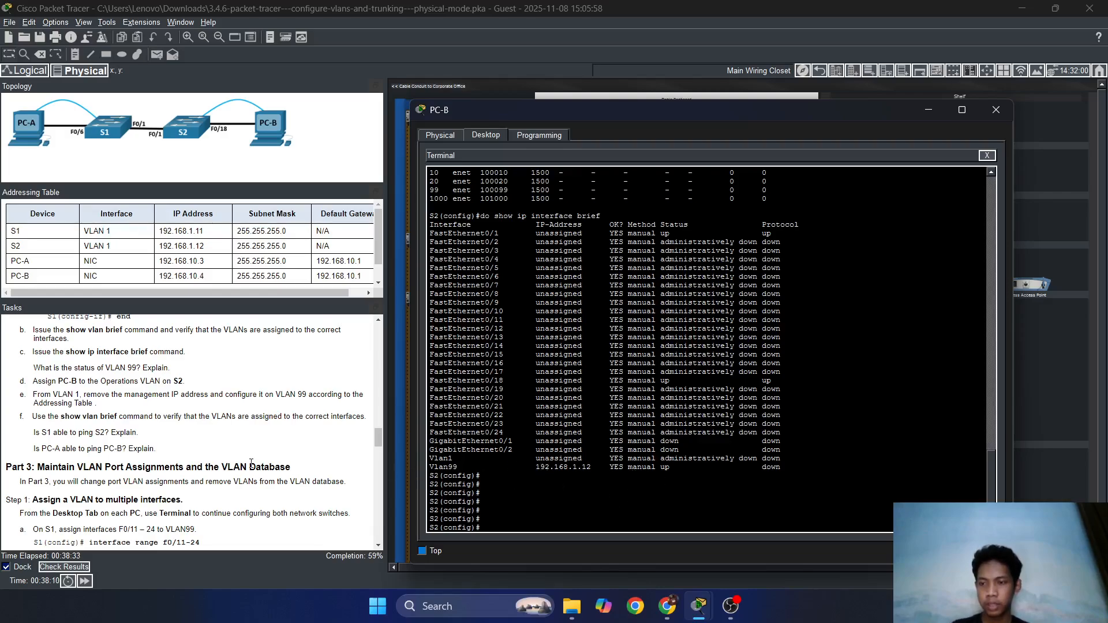
{"action": "scroll", "coordinate": [251, 464], "scroll_direction": "down", "scroll_amount": 2}
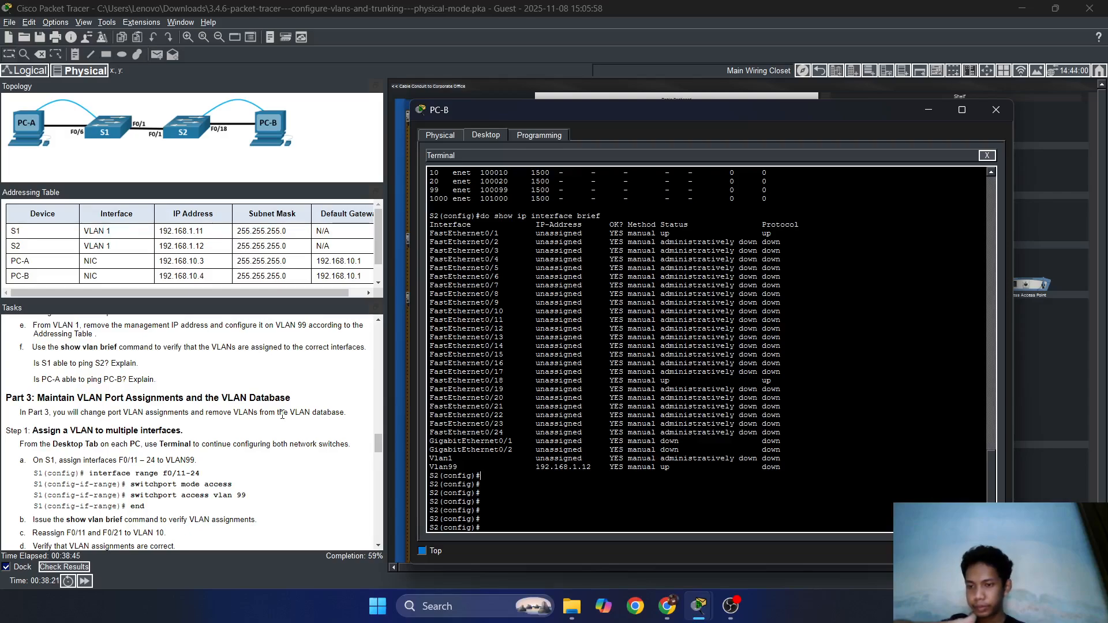
{"action": "scroll", "coordinate": [346, 430], "scroll_direction": "down", "scroll_amount": 1}
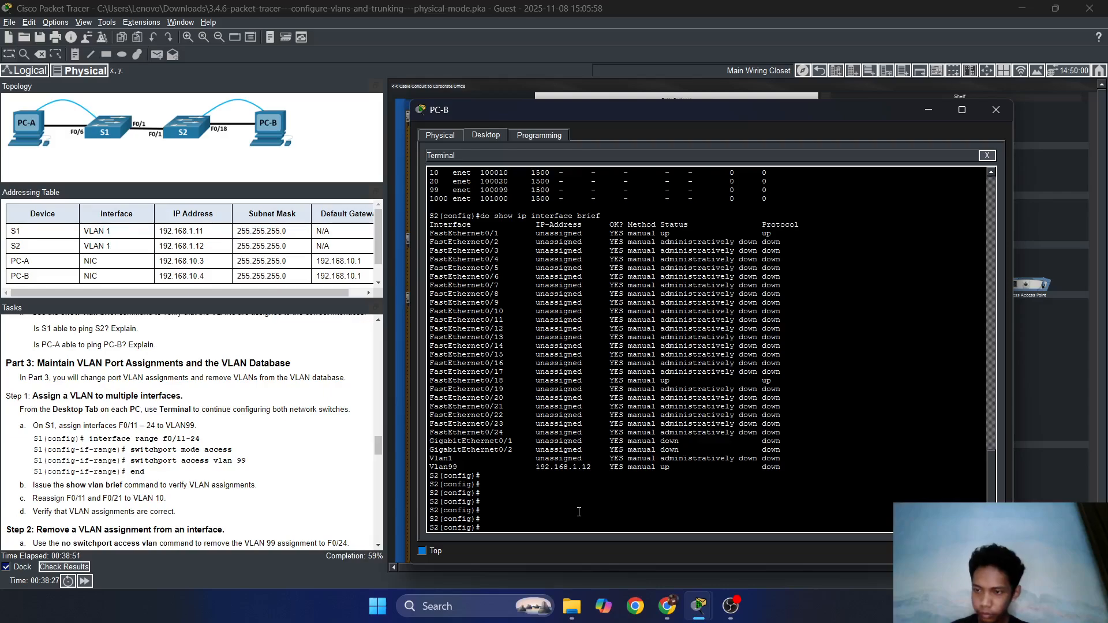
Read Part 3's introduction on removing VLANs, then close PC-B's window.
{"action": "left_click", "coordinate": [55, 386]}
{"action": "left_click_drag", "start_coordinate": [55, 380], "coordinate": [323, 389]}
{"action": "left_click", "coordinate": [204, 377]}
{"action": "left_click", "coordinate": [324, 388]}
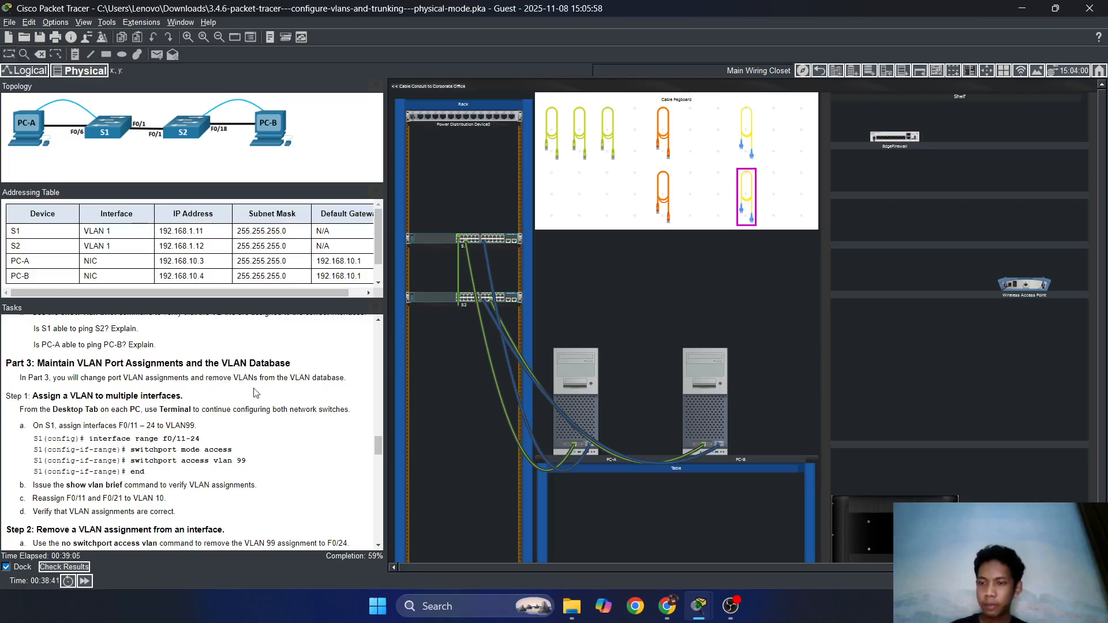
{"action": "left_click", "coordinate": [689, 388]}
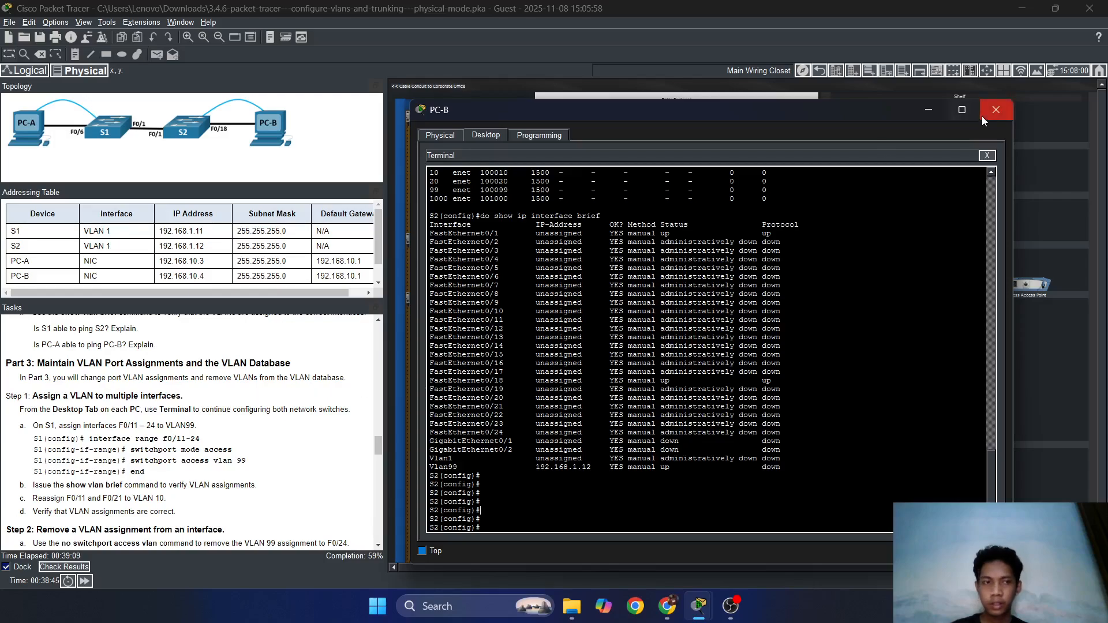
{"action": "left_click", "coordinate": [995, 110]}
In S1's console, select the interface range FastEthernet 0/11-24.
{"action": "left_click", "coordinate": [567, 399]}
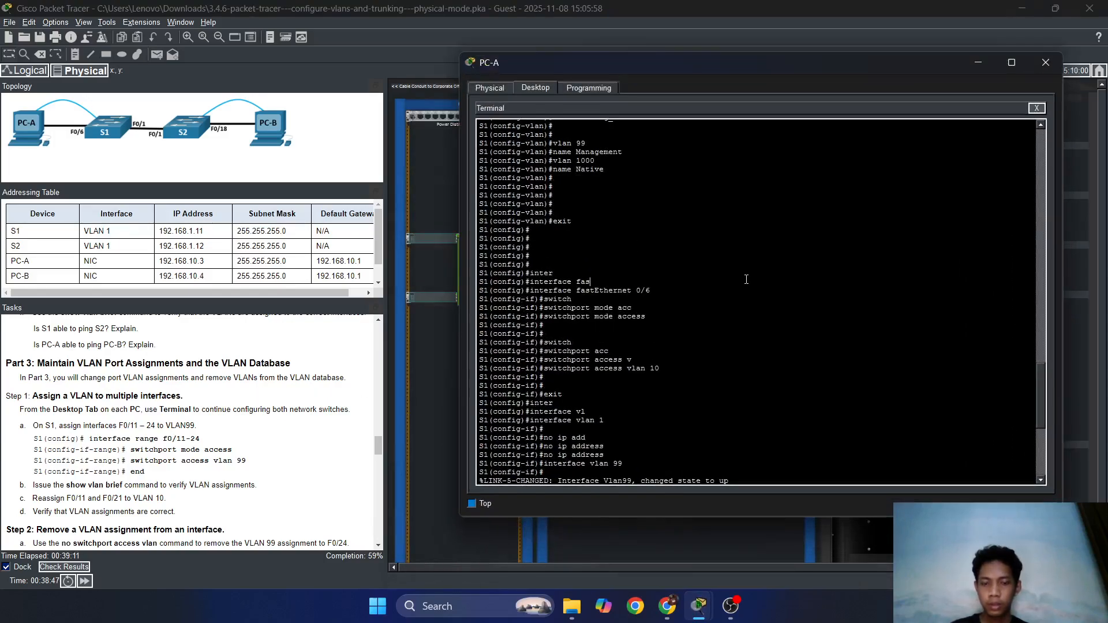
{"action": "scroll", "coordinate": [746, 279], "scroll_direction": "down", "scroll_amount": 12}
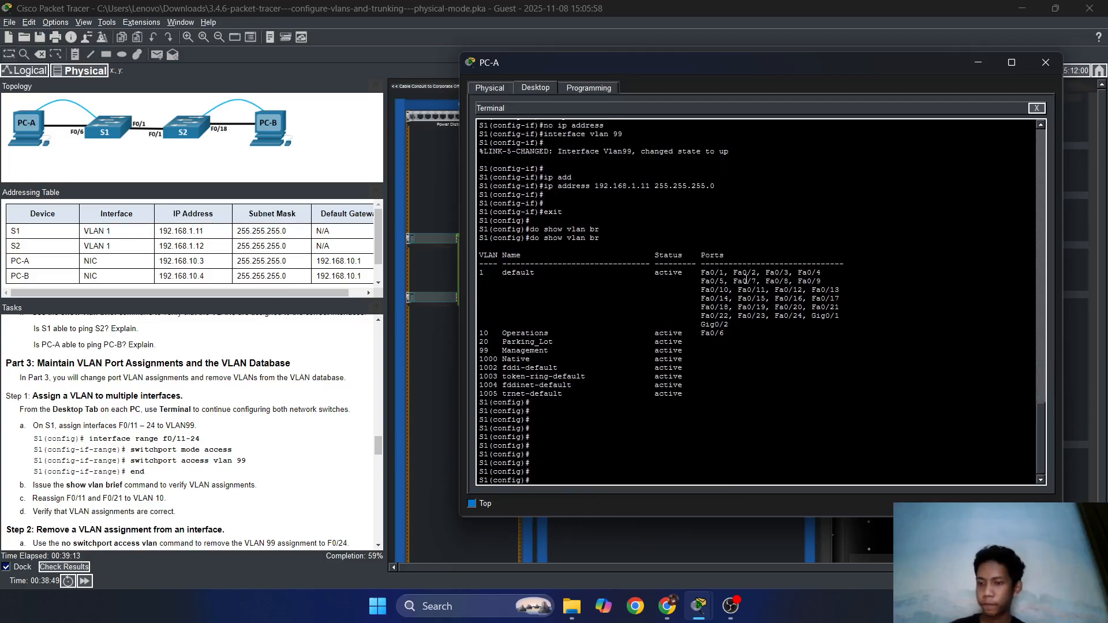
{"action": "type", "text": "inter"}
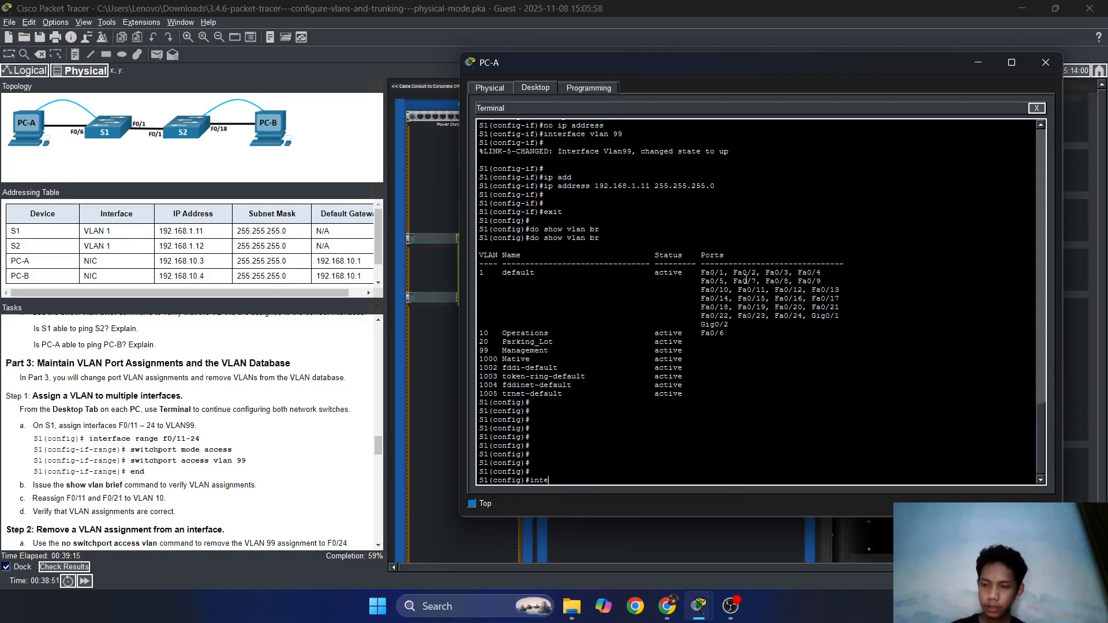
{"action": "key", "text": "Tab"}
{"action": "type", "text": "range"}
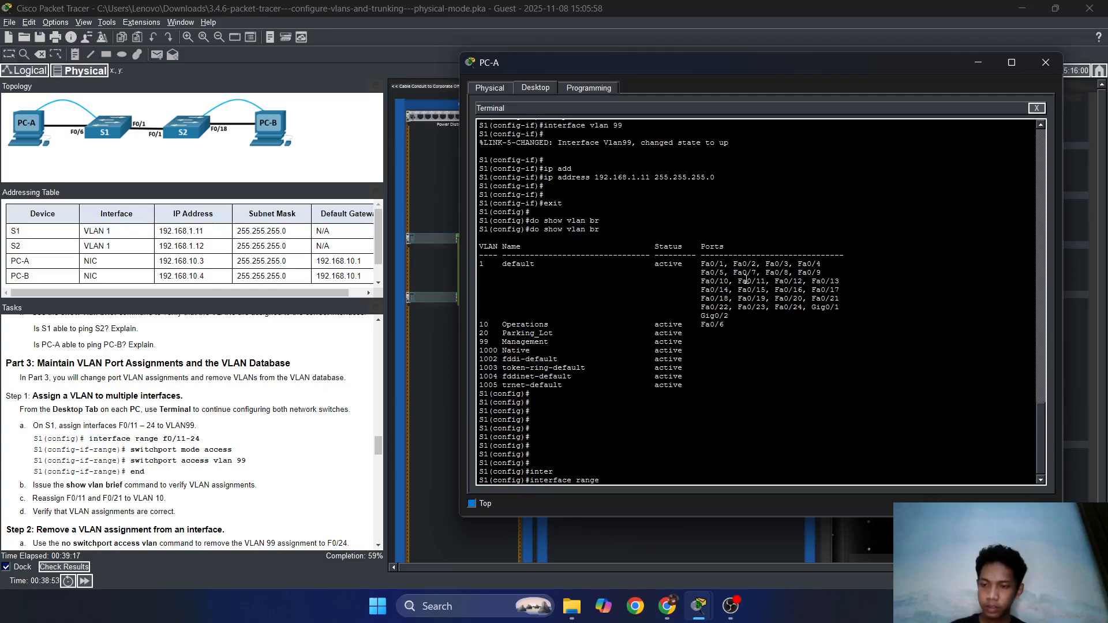
{"action": "key", "text": "Tab"}
{"action": "type", "text": "d"}
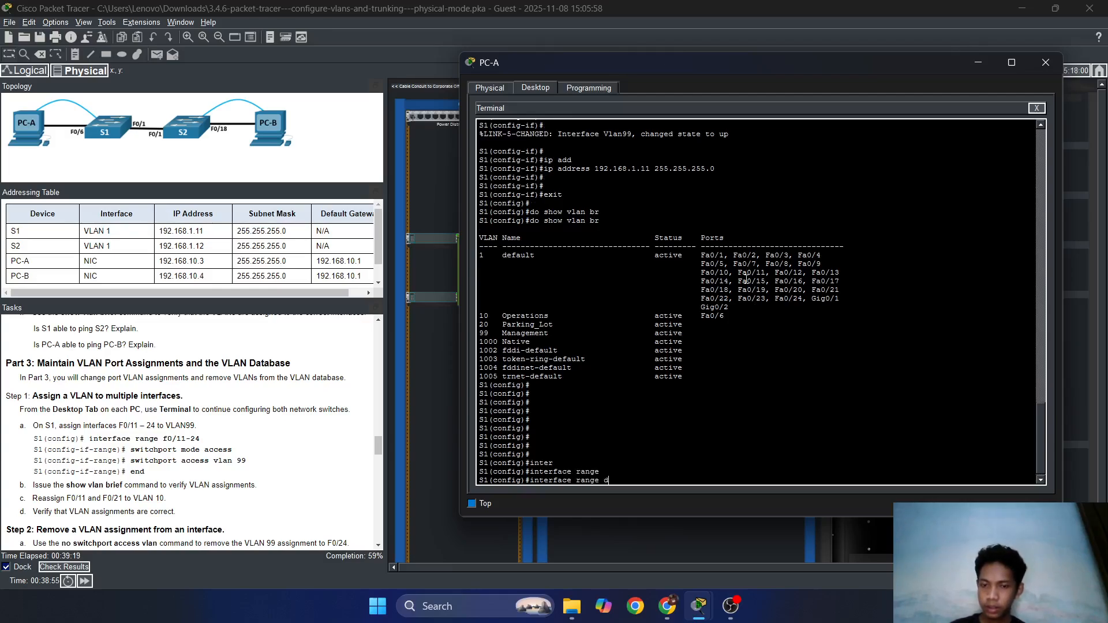
{"action": "type", "text": "as"}
{"action": "key", "text": "Tab"}
{"action": "type", "text": "fas"}
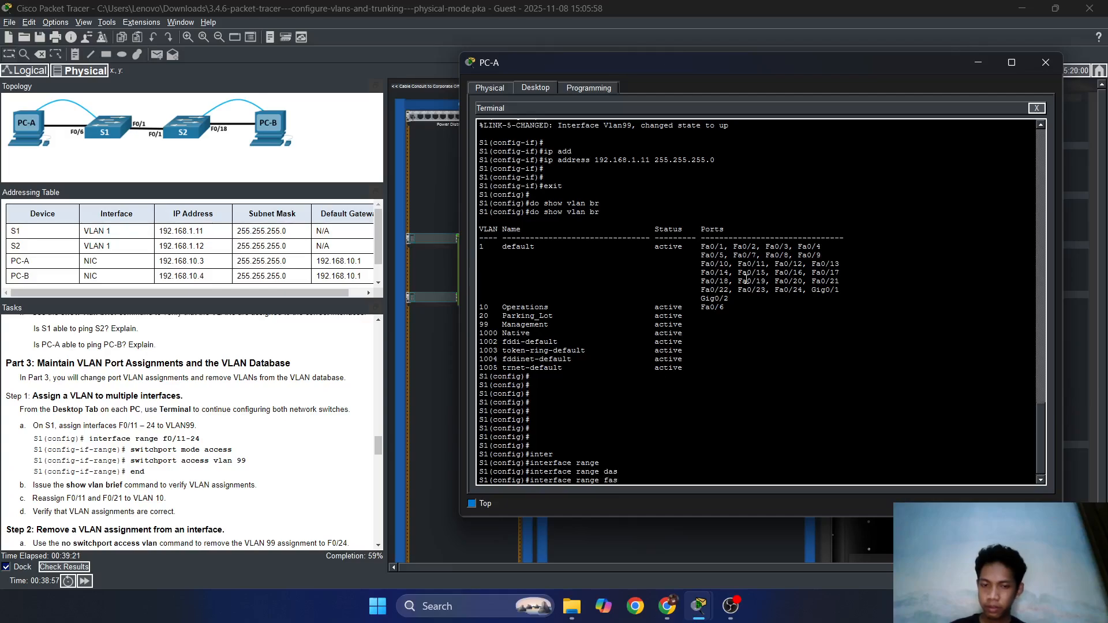
{"action": "key", "text": "Tab"}
{"action": "type", "text": "0"}
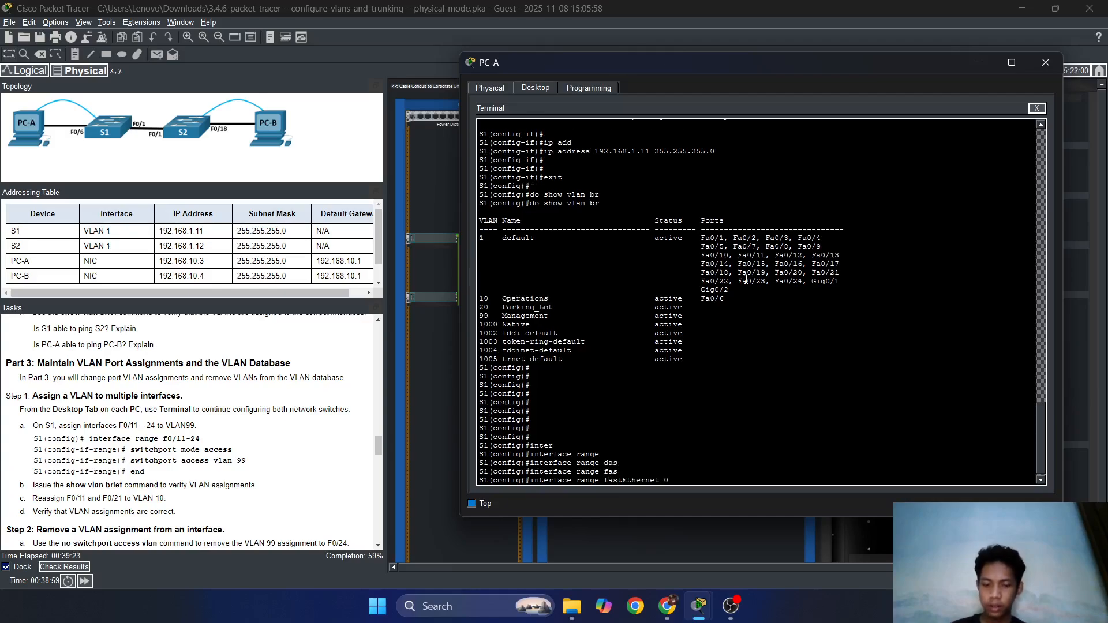
{"action": "type", "text": "/11-"}
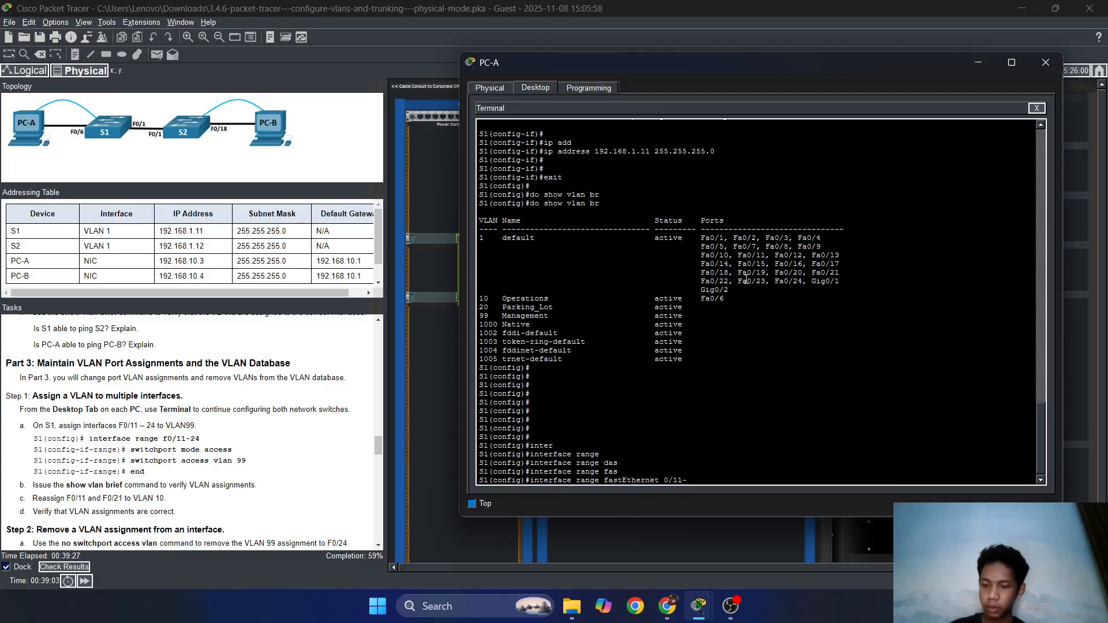
{"action": "type", "text": "24"}
{"action": "key", "text": "Return"}
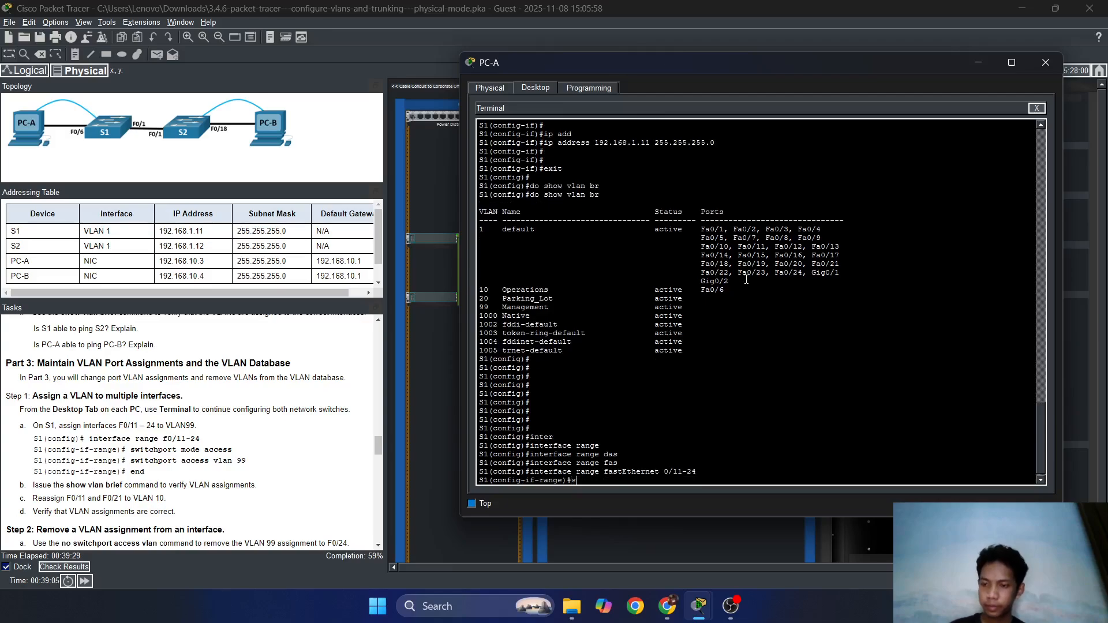
Make Fa0/11–24 access ports assigned to VLAN 99.
{"action": "type", "text": "swit"}
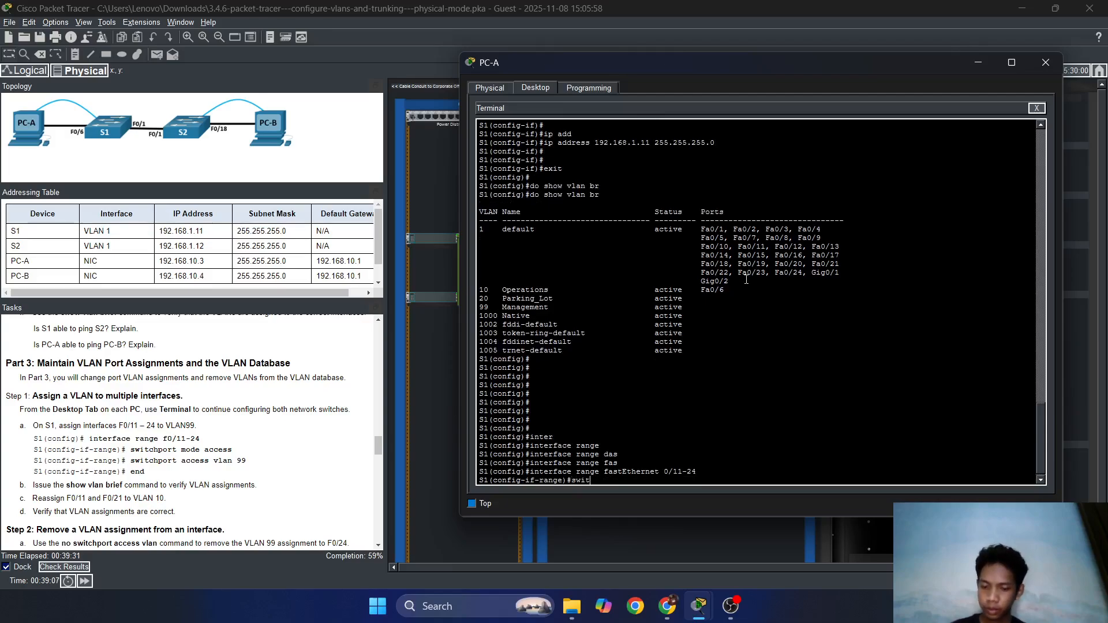
{"action": "type", "text": "ch"}
{"action": "key", "text": "Tab"}
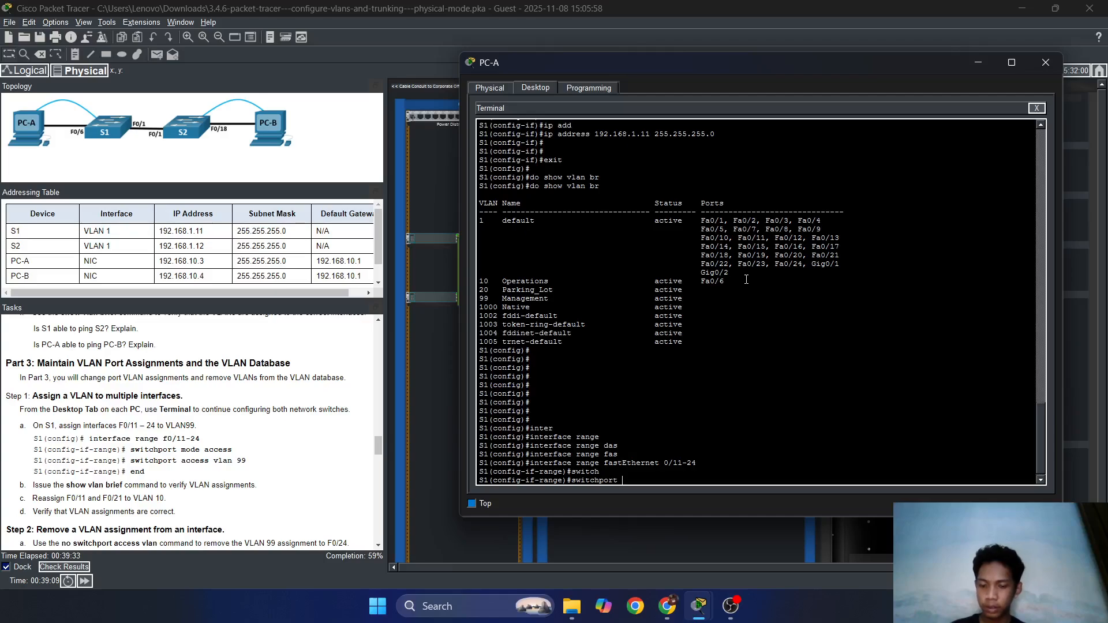
{"action": "type", "text": "mode acc"}
{"action": "key", "text": "Tab"}
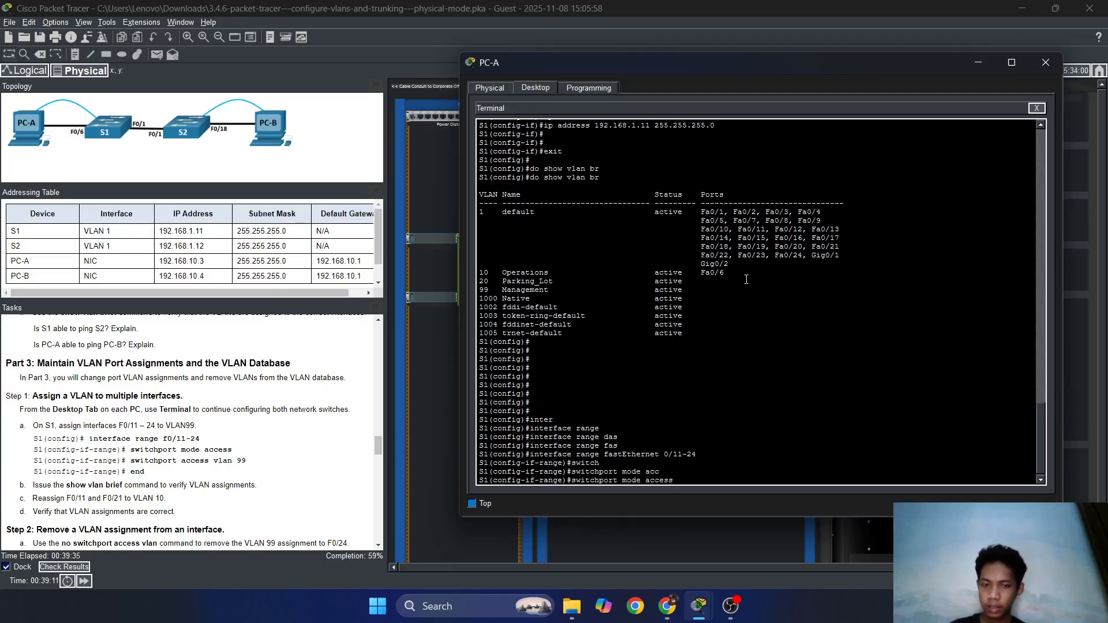
{"action": "key", "text": "Return"}
{"action": "key", "text": "Return"}
{"action": "type", "text": "swi"}
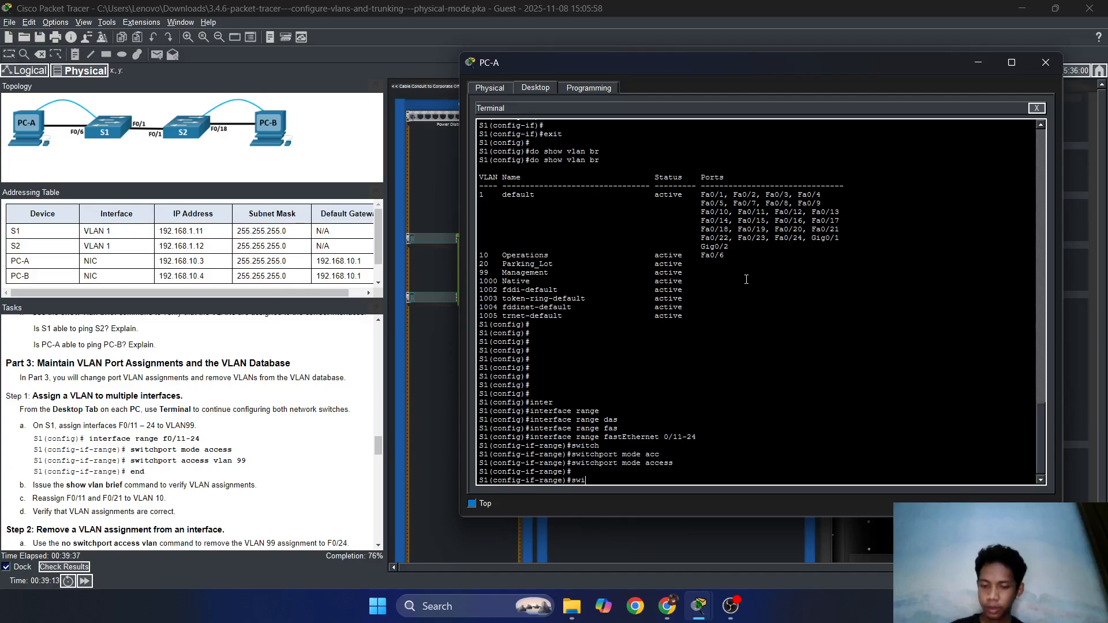
{"action": "type", "text": "rch"}
{"action": "key", "text": "Tab"}
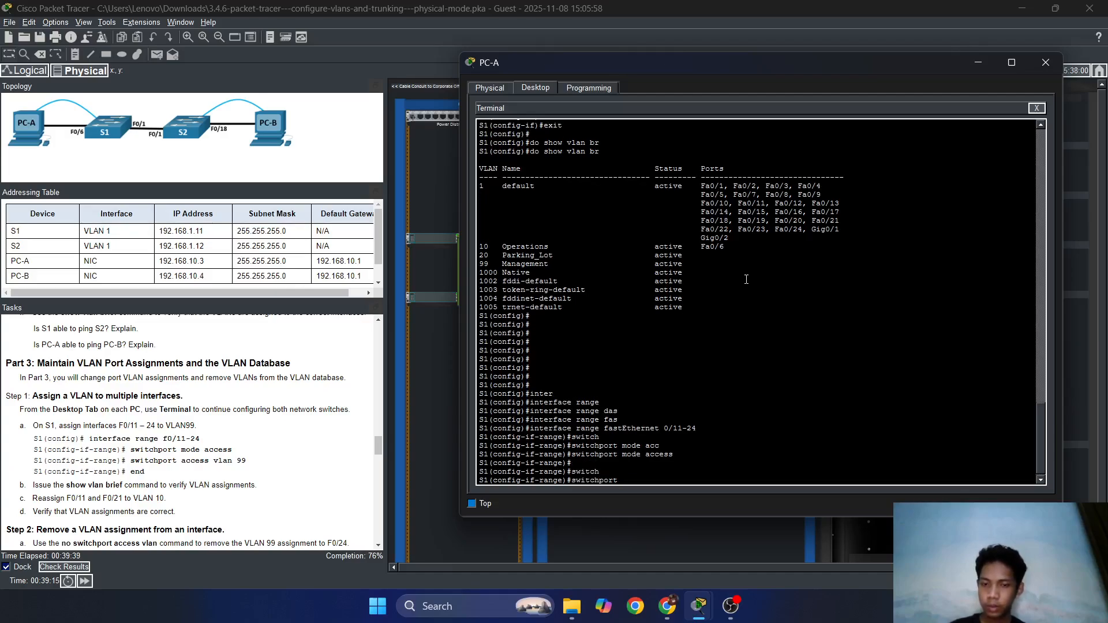
{"action": "type", "text": "acc"}
{"action": "key", "text": "Tab"}
{"action": "type", "text": "vlan 99"}
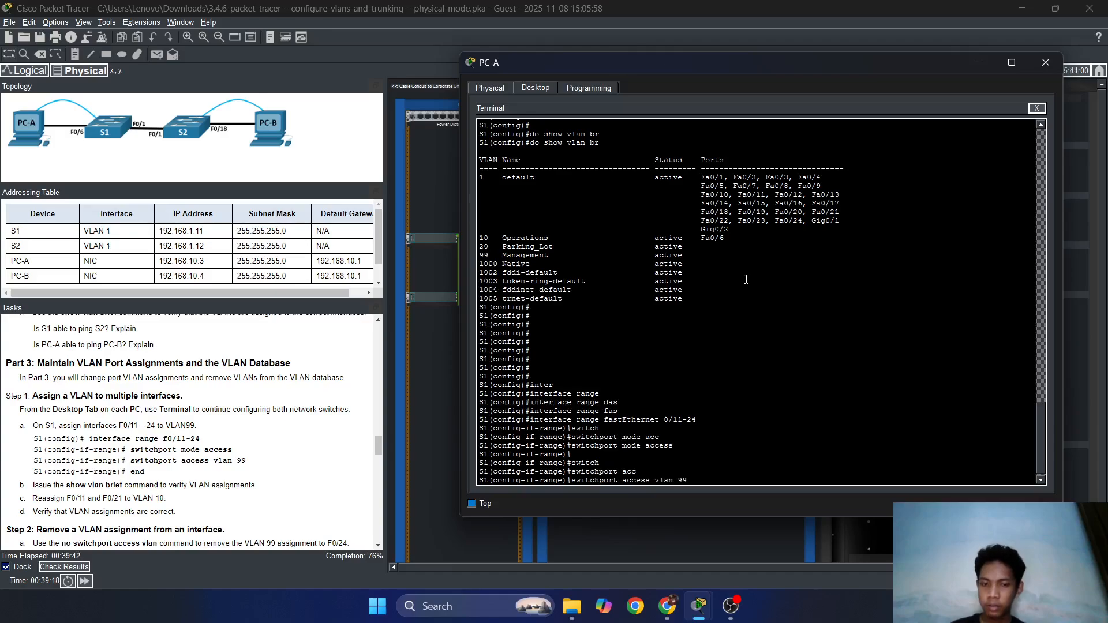
{"action": "key", "text": "Return"}
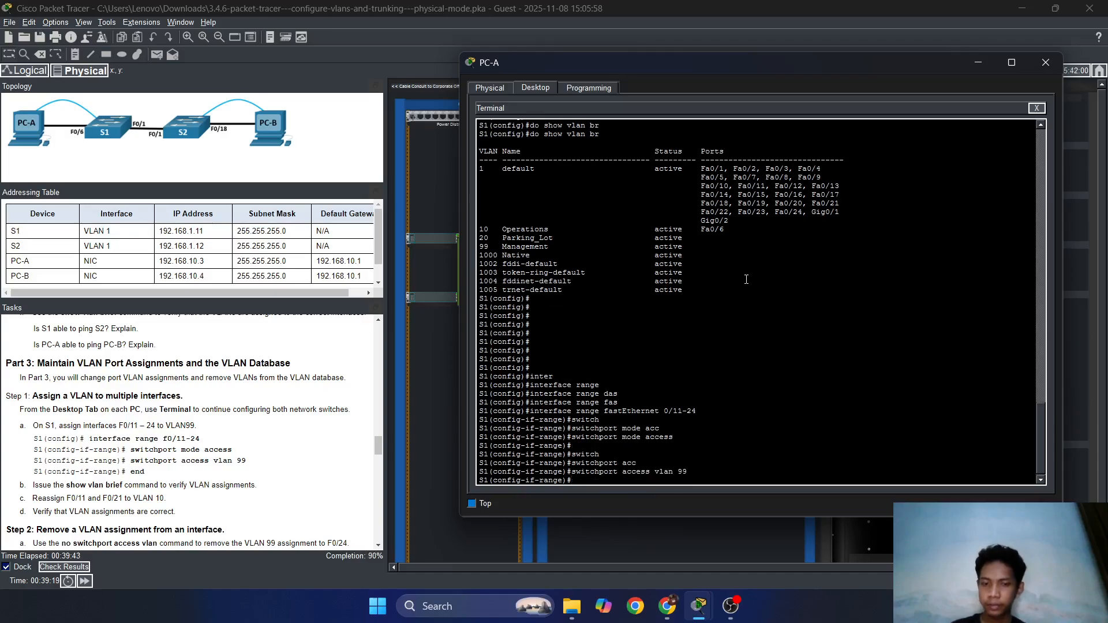
Enable the Fa0/11–24 range with no shutdown.
{"action": "type", "text": "exi"}
{"action": "key", "text": "BackSpace"}
{"action": "key", "text": "BackSpace"}
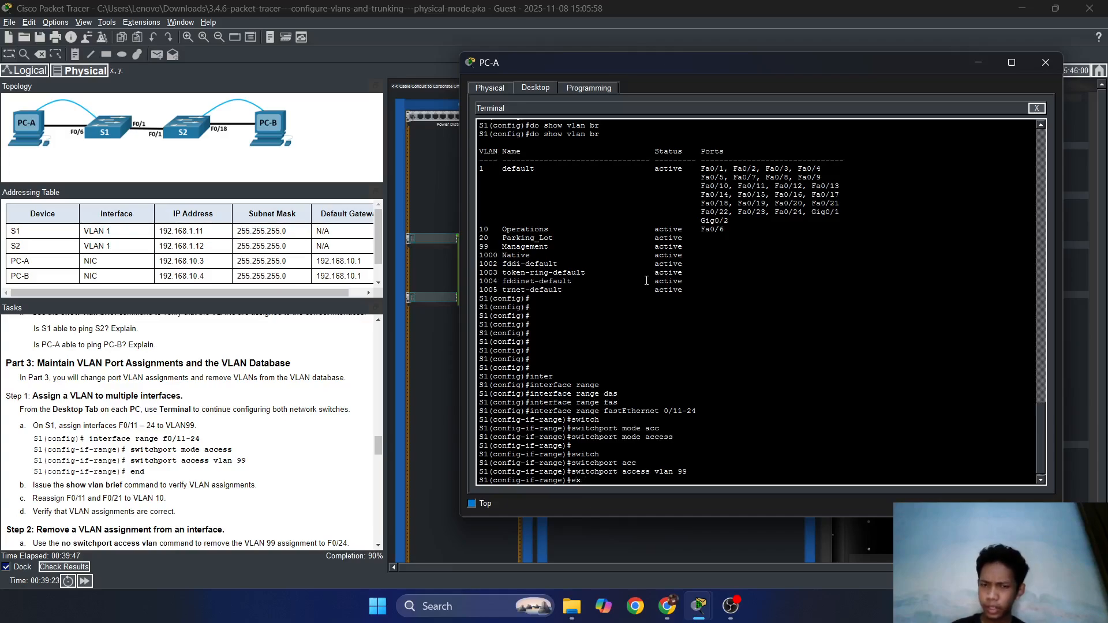
{"action": "type", "text": "no sh"}
{"action": "key", "text": "Return"}
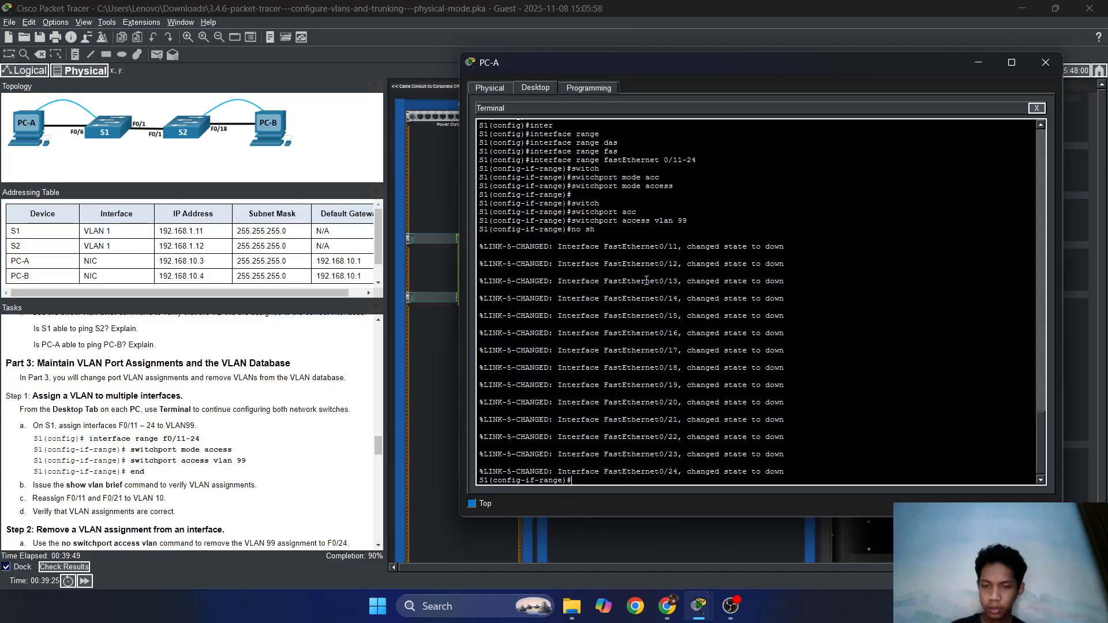
{"action": "key", "text": "Return"}
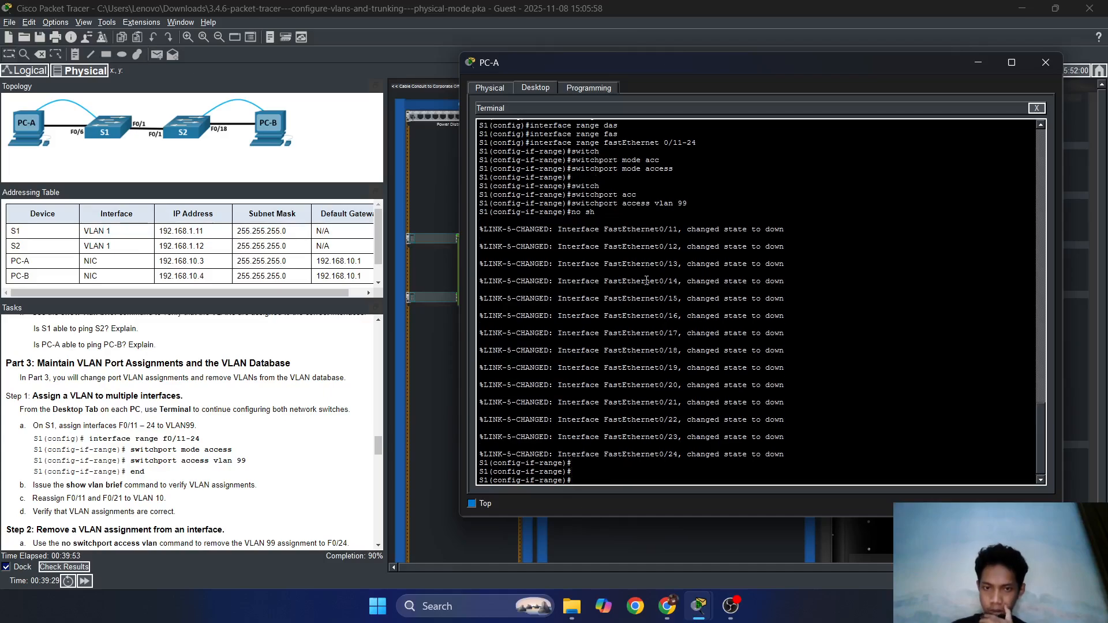
Shut down the Fa0/11–24 range and exit to global configuration.
{"action": "type", "text": "sh"}
{"action": "key", "text": "Return"}
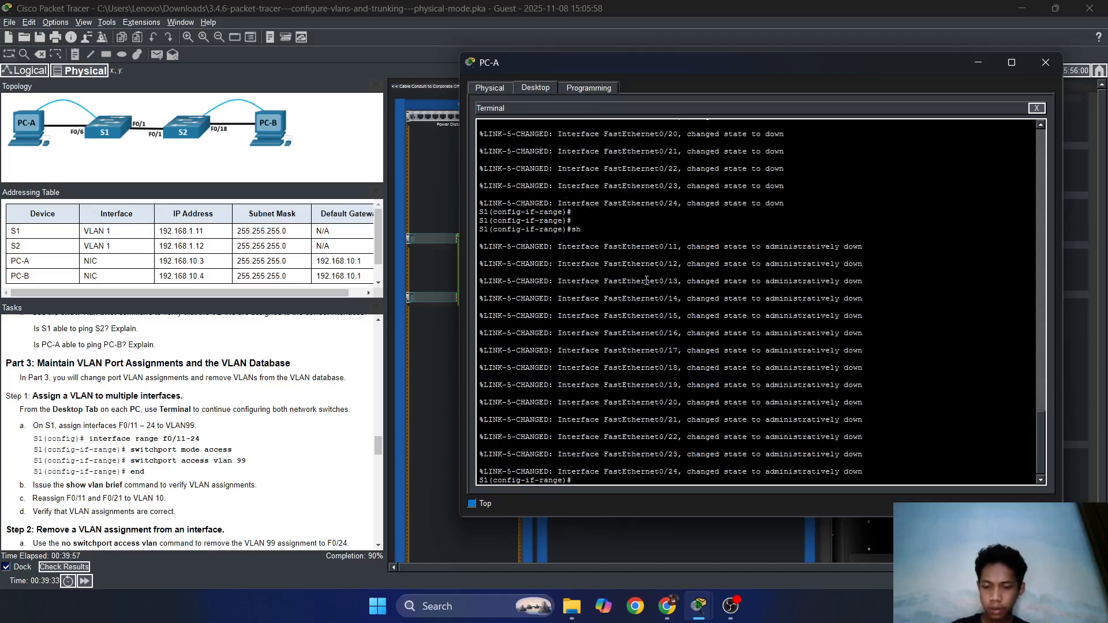
{"action": "type", "text": "sh"}
{"action": "key", "text": "Return"}
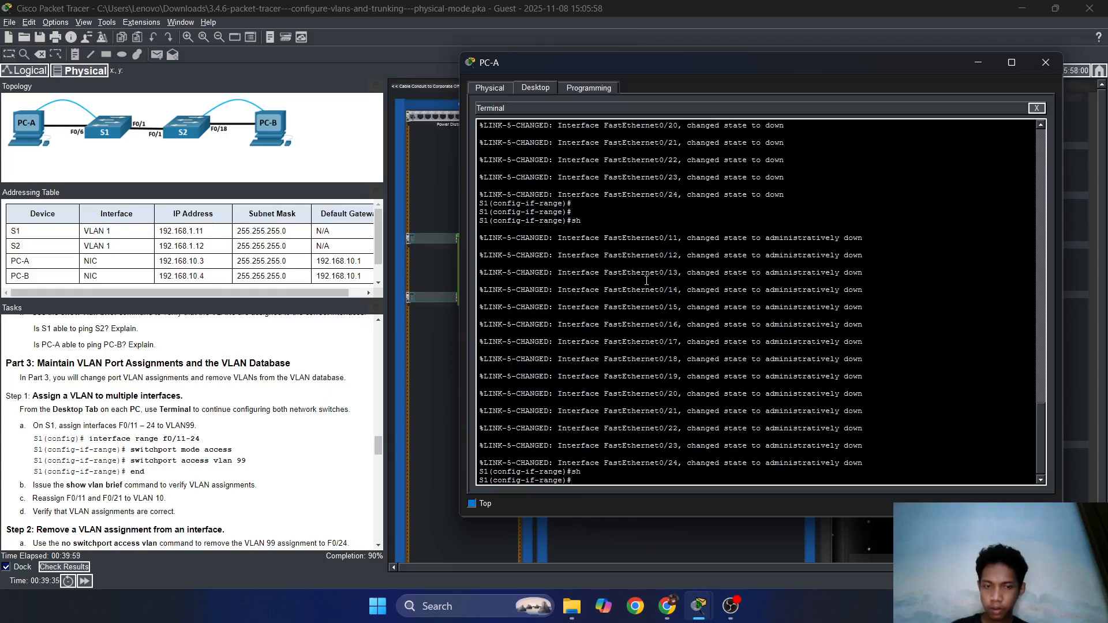
{"action": "type", "text": "exit"}
{"action": "key", "text": "Return"}
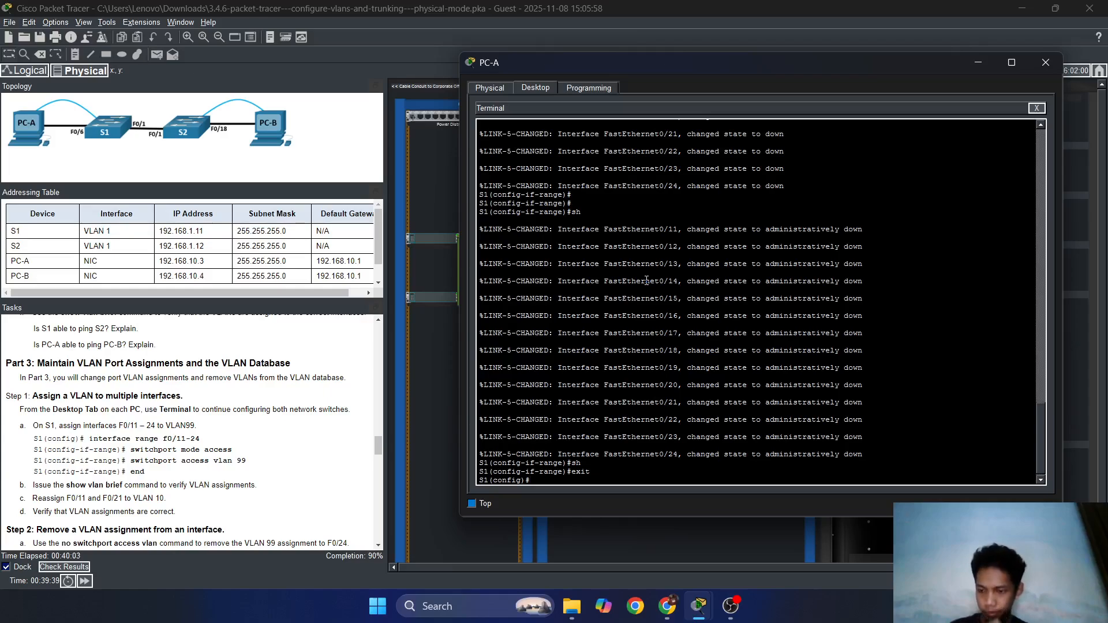
Run do show vlan brief to confirm Fa0/11–24 sit in VLAN 99 Management.
{"action": "type", "text": "show"}
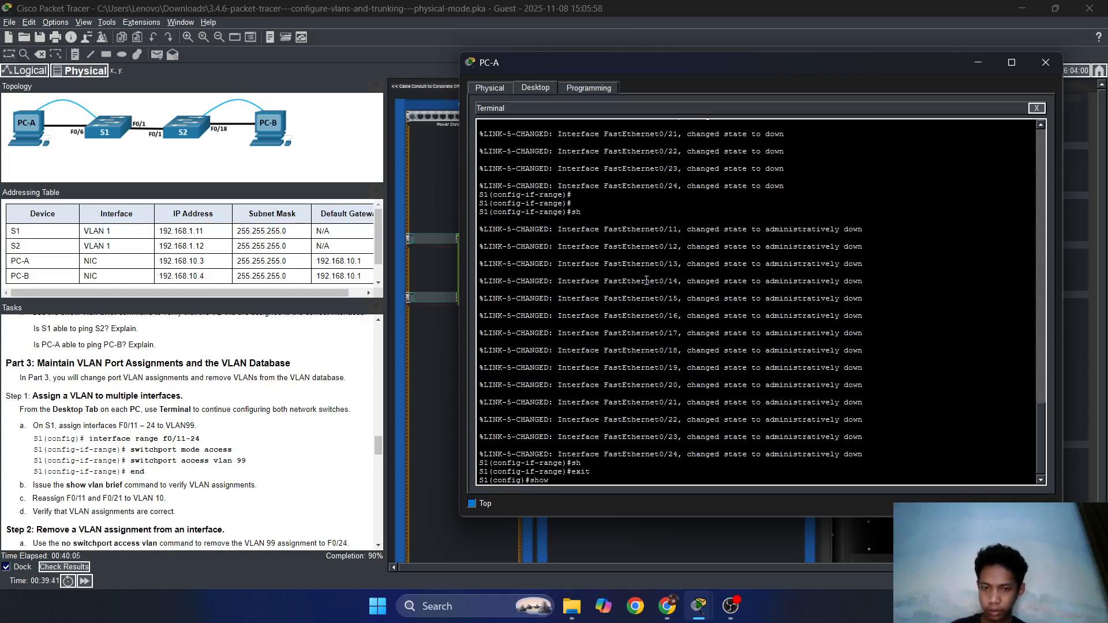
{"action": "key", "text": "BackSpace"}
{"action": "key", "text": "BackSpace"}
{"action": "key", "text": "BackSpace"}
{"action": "key", "text": "BackSpace"}
{"action": "type", "text": "do sho"}
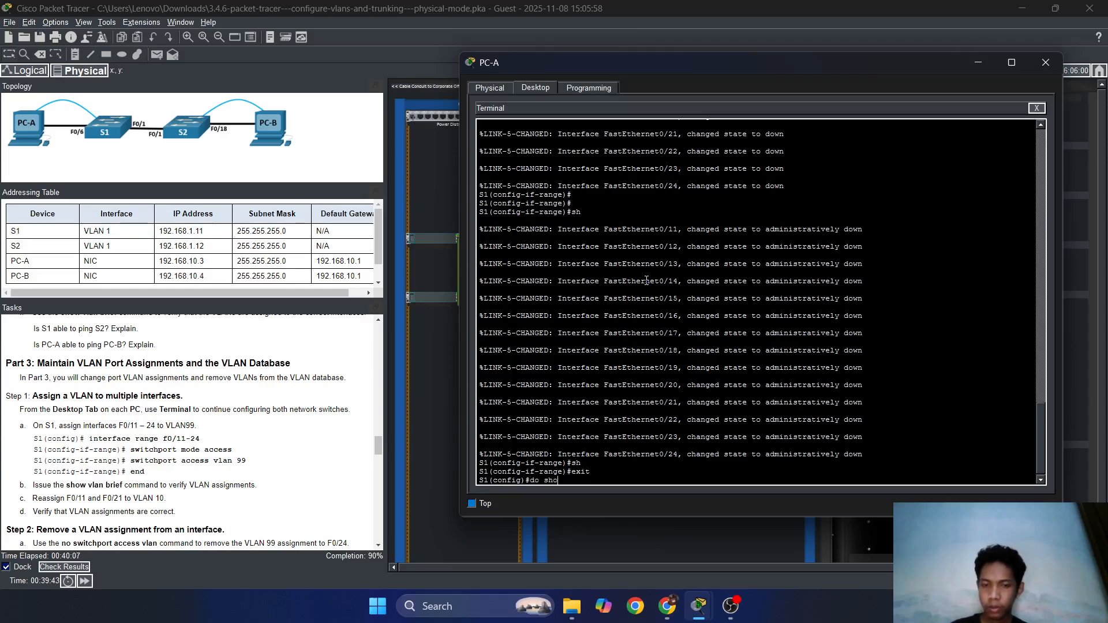
{"action": "type", "text": "w inter"}
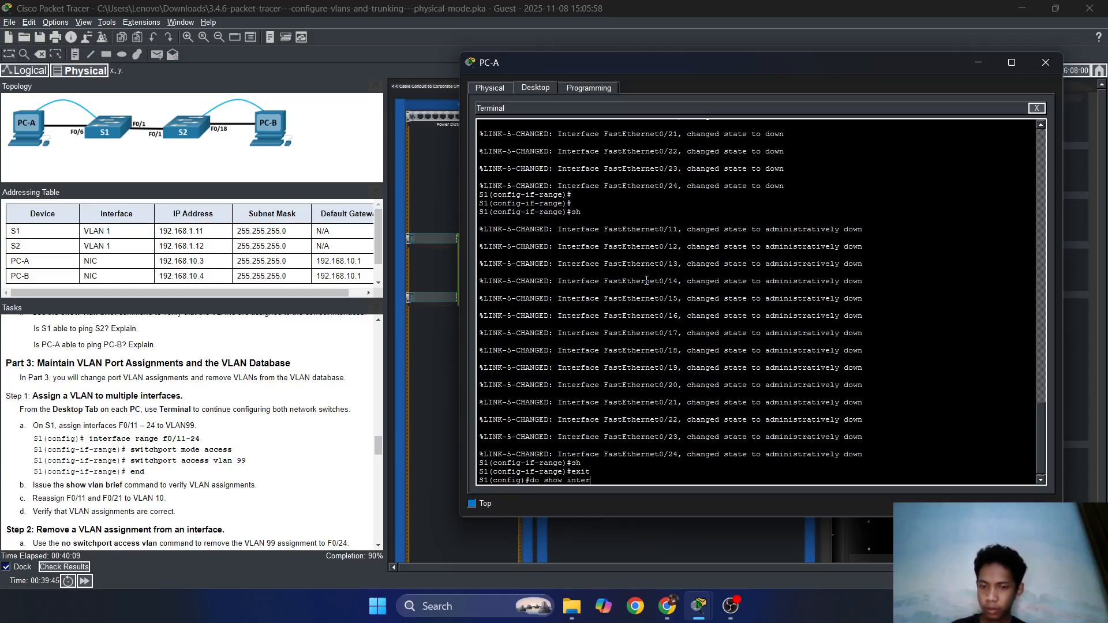
{"action": "key", "text": "BackSpace"}
{"action": "key", "text": "BackSpace"}
{"action": "key", "text": "BackSpace"}
{"action": "key", "text": "BackSpace"}
{"action": "key", "text": "BackSpace"}
{"action": "type", "text": "vlan "}
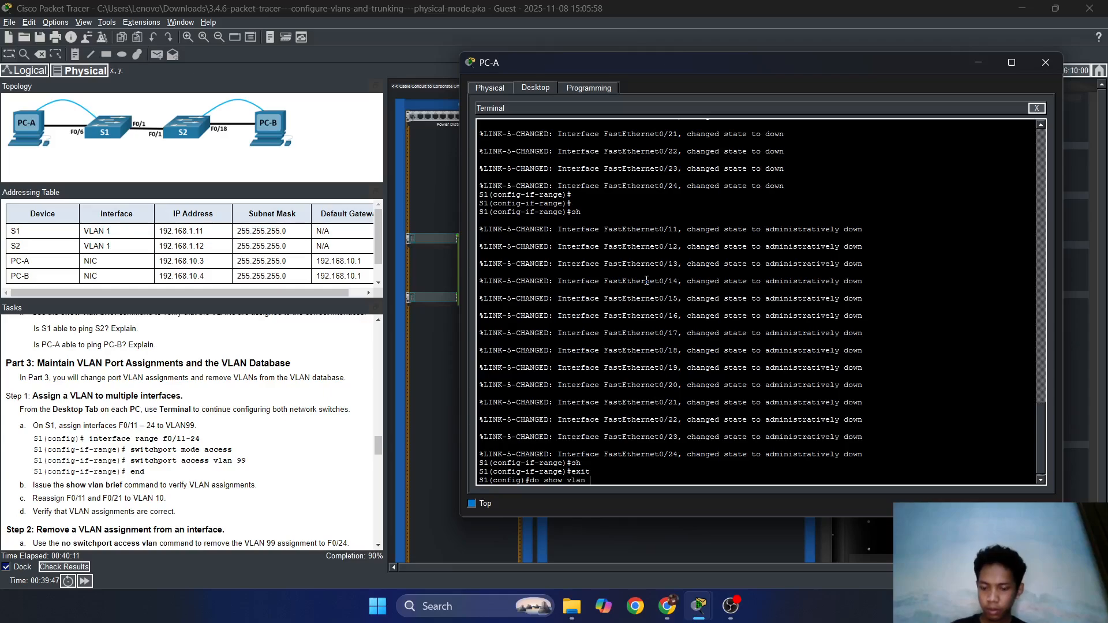
{"action": "type", "text": "br"}
{"action": "key", "text": "Return"}
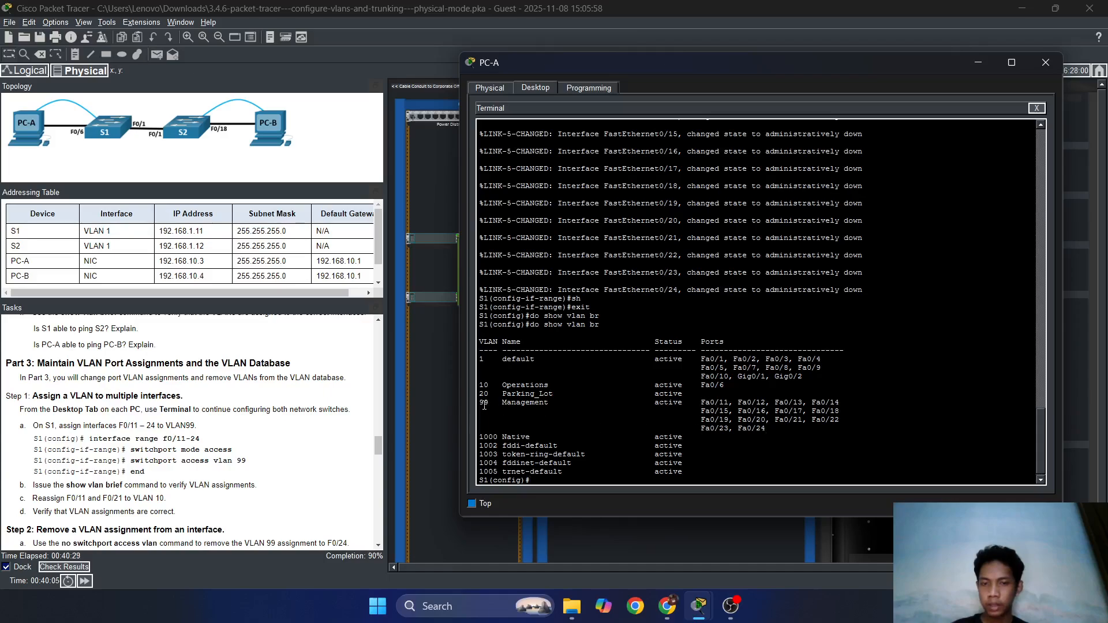
Recall the range command and change it to select Fa0/11 through Fa0/21.
{"action": "scroll", "coordinate": [229, 449], "scroll_direction": "down", "scroll_amount": 1}
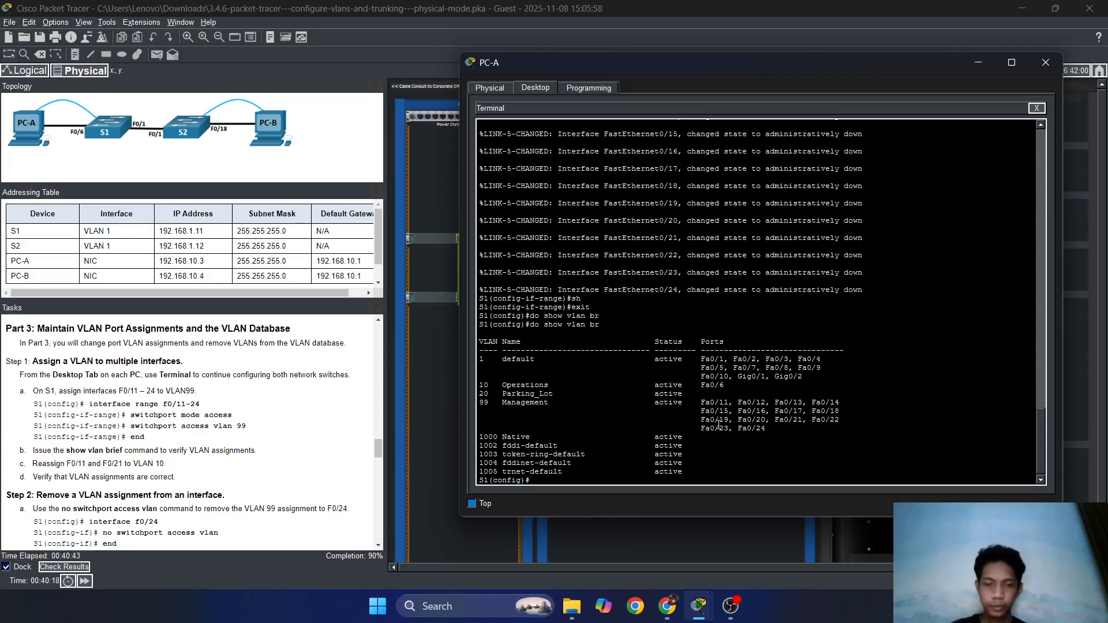
{"action": "key", "text": "Return"}
{"action": "key", "text": "Return"}
{"action": "key", "text": "Up"}
{"action": "key", "text": "Up"}
{"action": "key", "text": "Up"}
{"action": "key", "text": "Up"}
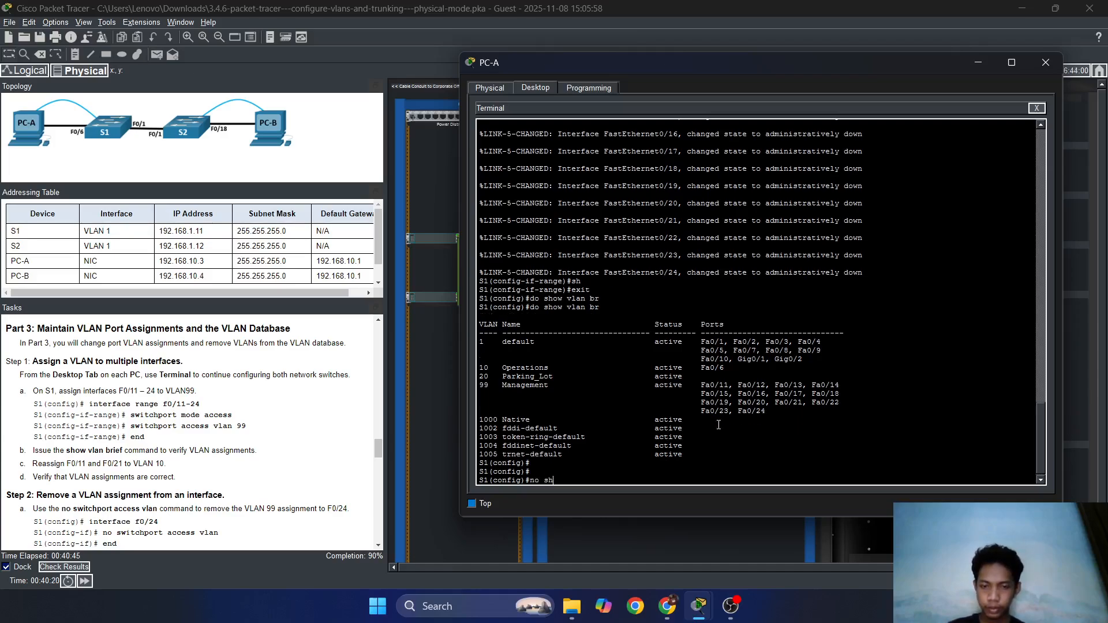
{"action": "key", "text": "Down"}
{"action": "key", "text": "Down"}
{"action": "key", "text": "Down"}
{"action": "key", "text": "Down"}
{"action": "key", "text": "Down"}
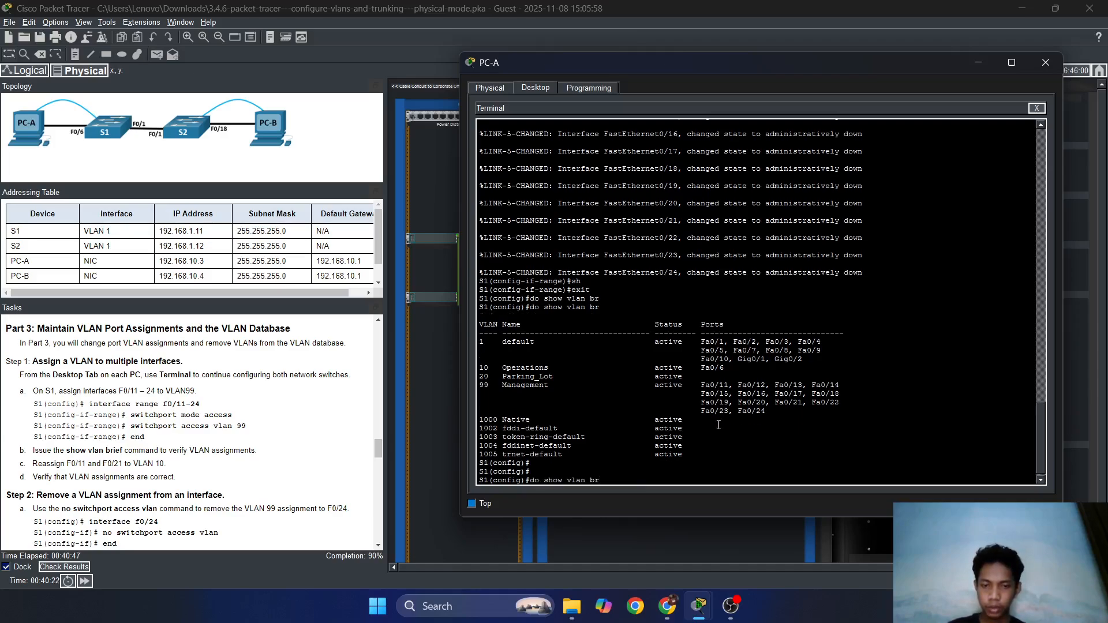
{"action": "key", "text": "Up"}
{"action": "key", "text": "Up"}
{"action": "key", "text": "Up"}
{"action": "key", "text": "Up"}
{"action": "key", "text": "Up"}
{"action": "key", "text": "Up"}
{"action": "key", "text": "Up"}
{"action": "key", "text": "Up"}
{"action": "key", "text": "Up"}
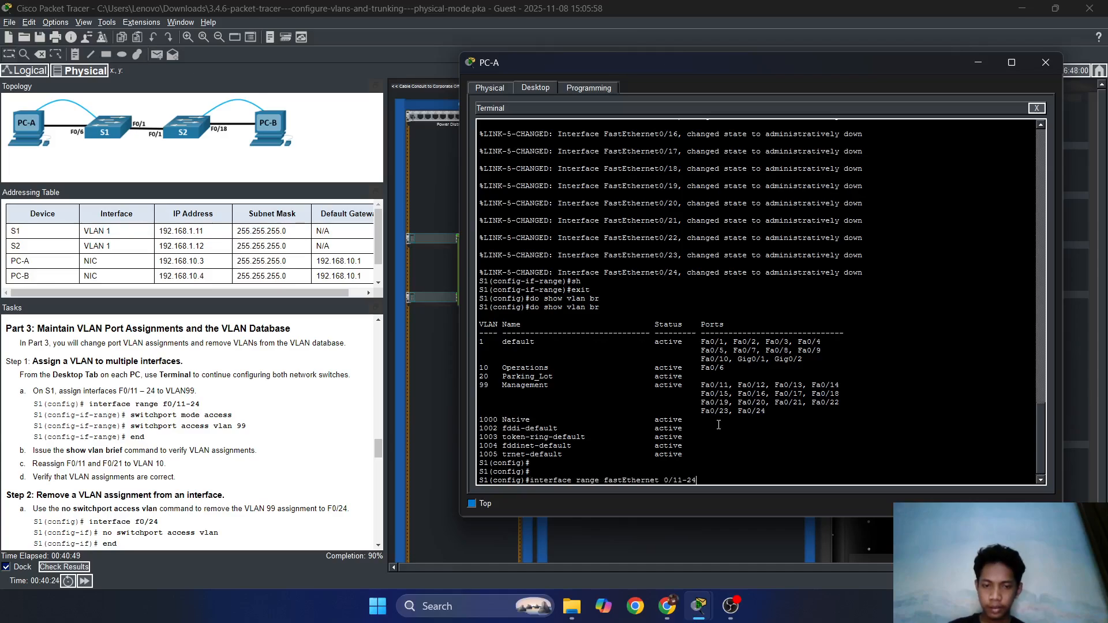
{"action": "key", "text": "BackSpace"}
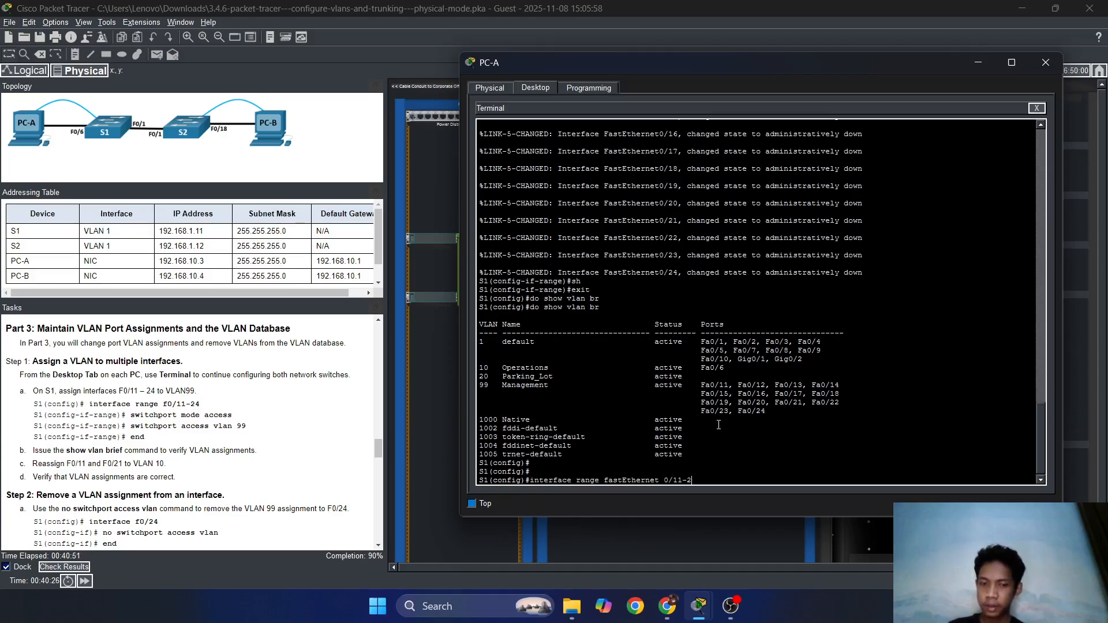
{"action": "type", "text": "1"}
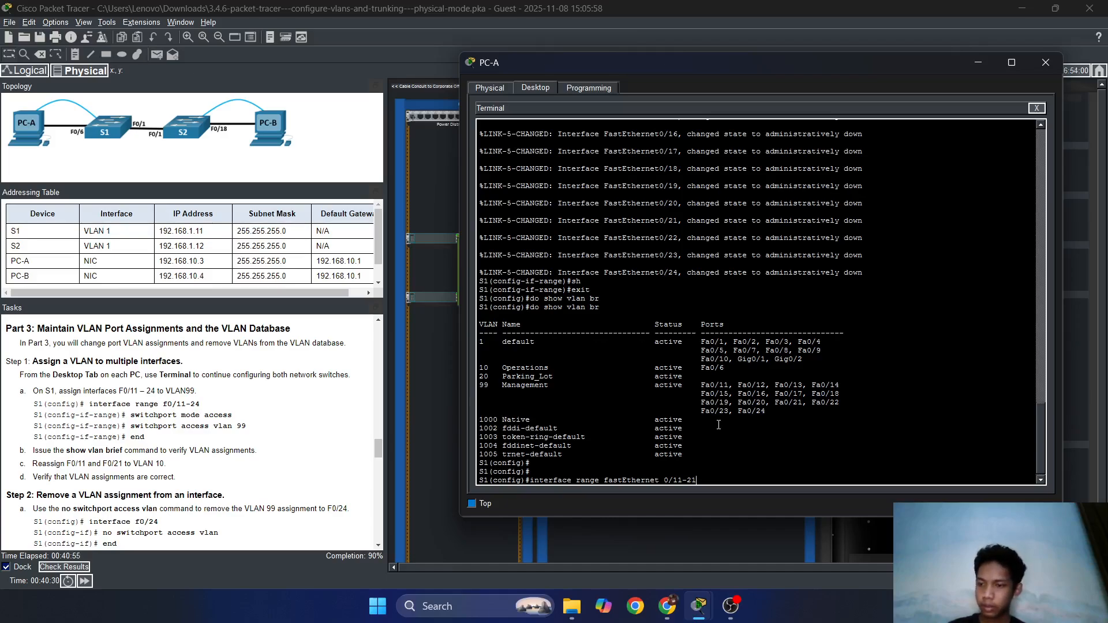
{"action": "key", "text": "Return"}
Assign the Fa0/11–21 range to access VLAN 10.
{"action": "type", "text": "swi"}
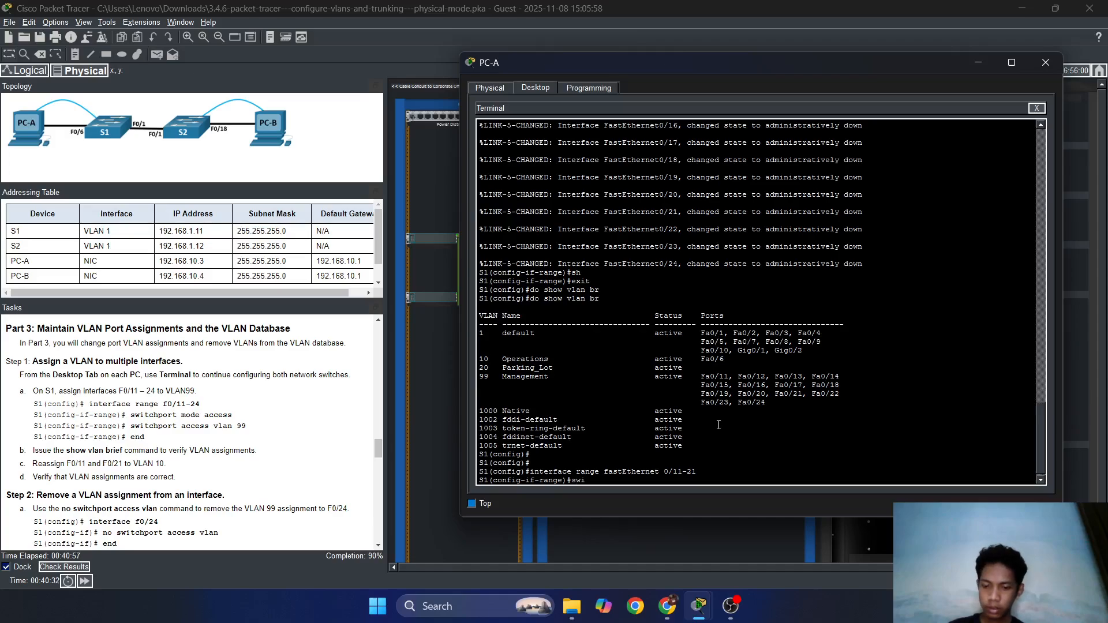
{"action": "type", "text": "tch"}
{"action": "key", "text": "Tab"}
{"action": "type", "text": "ac"}
{"action": "key", "text": "Tab"}
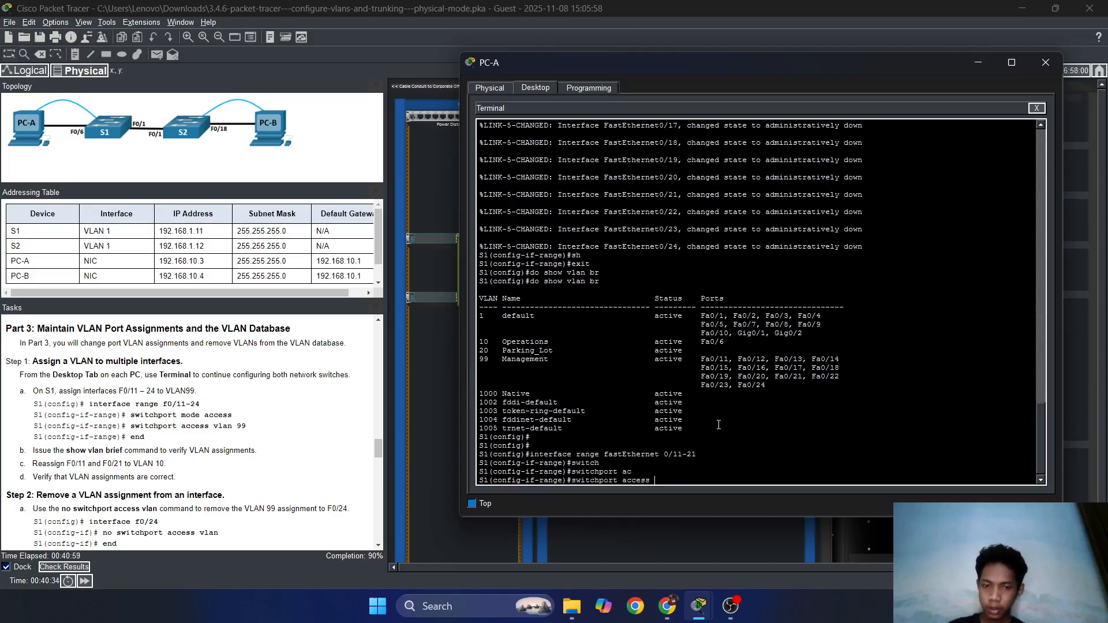
{"action": "type", "text": "v;a"}
{"action": "key", "text": "BackSpace"}
{"action": "key", "text": "BackSpace"}
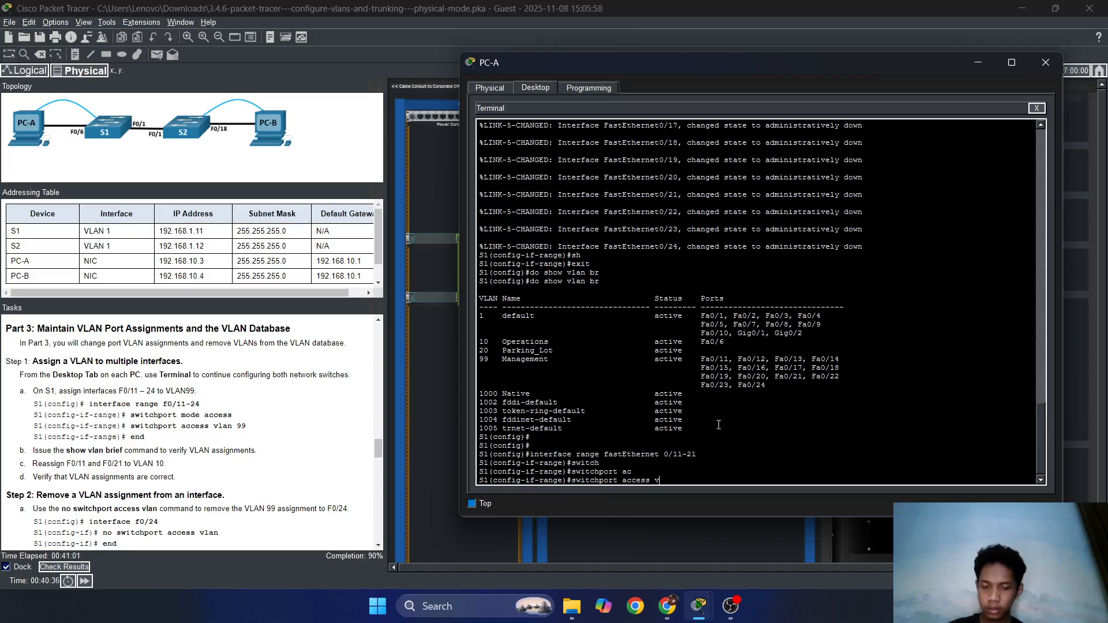
{"action": "type", "text": "lan 10"}
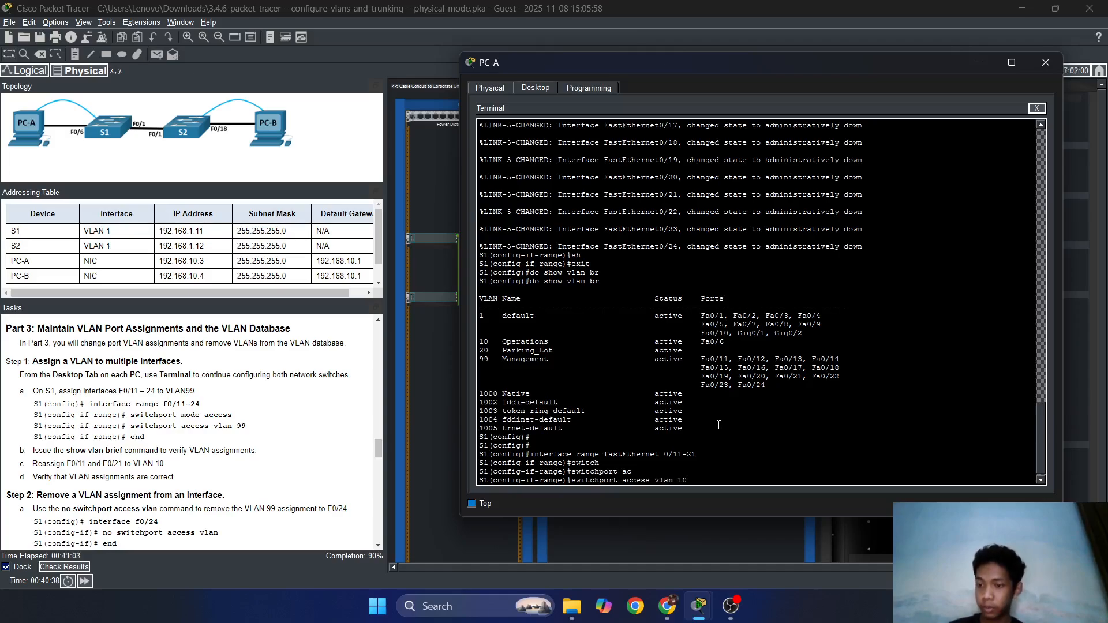
{"action": "key", "text": "Return"}
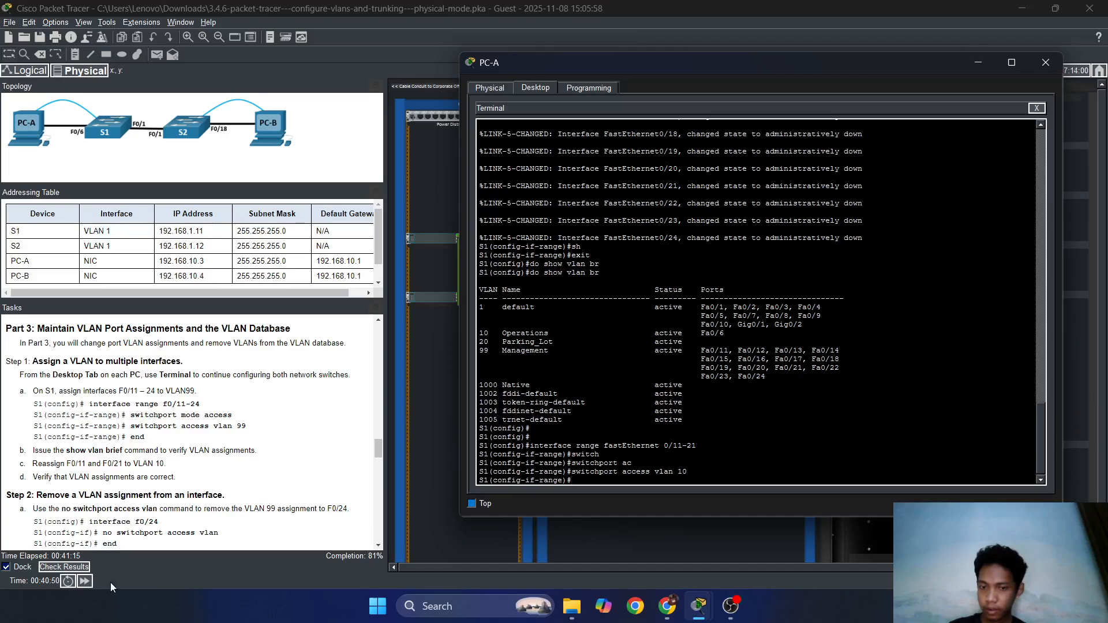
Put the Fa0/11–21 range back on access VLAN 99.
{"action": "type", "text": "e"}
{"action": "key", "text": "BackSpace"}
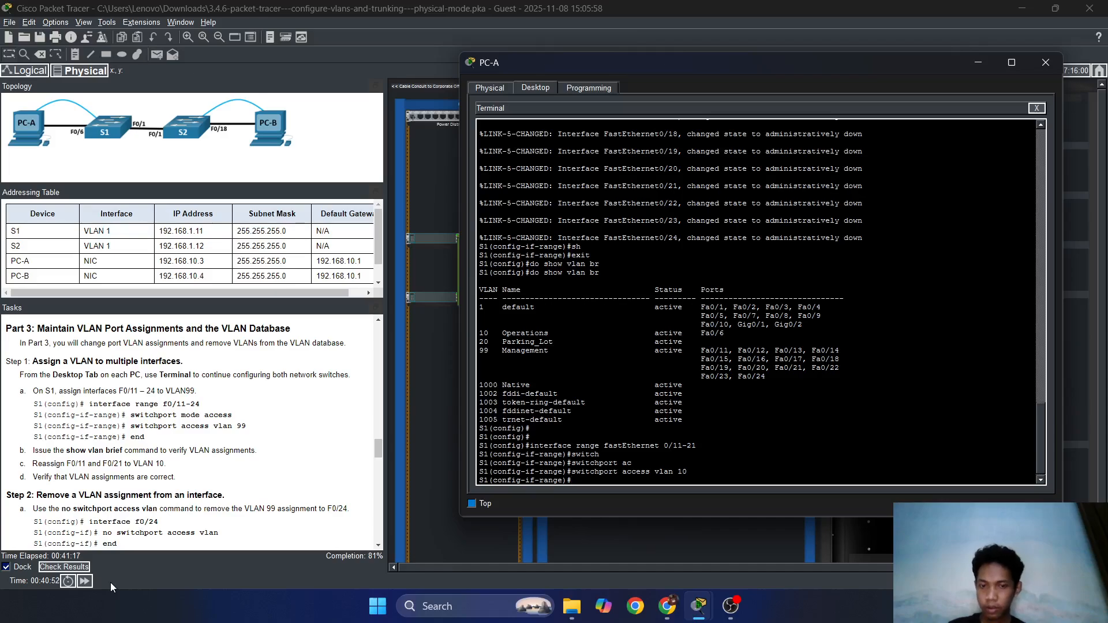
{"action": "type", "text": "switch"}
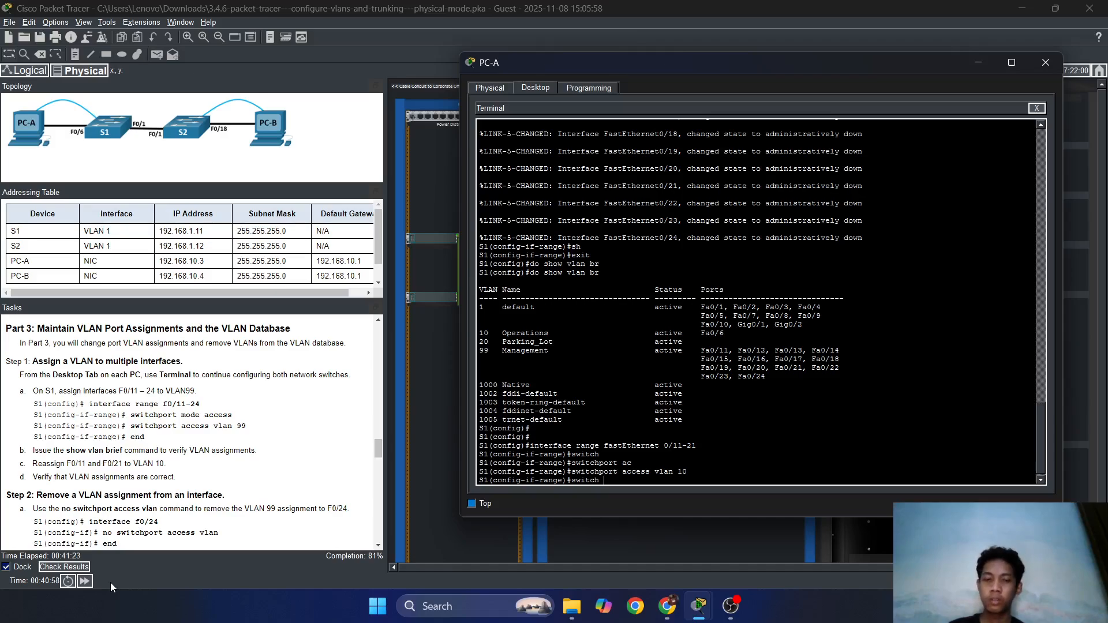
{"action": "key", "text": "Tab"}
{"action": "type", "text": "ac"}
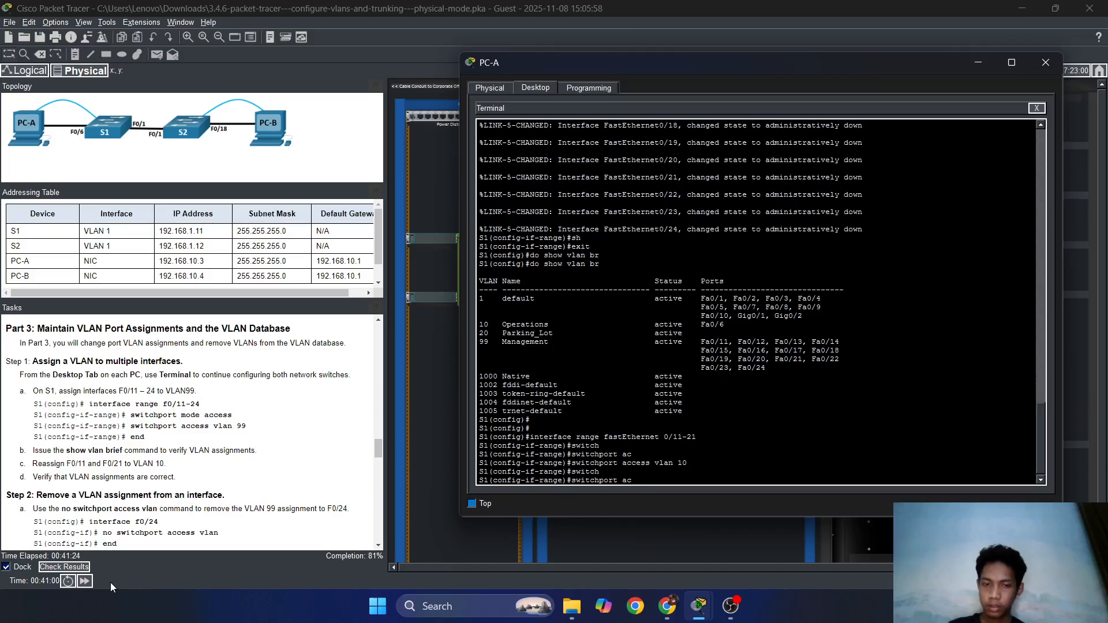
{"action": "key", "text": "Tab"}
{"action": "type", "text": "lan"}
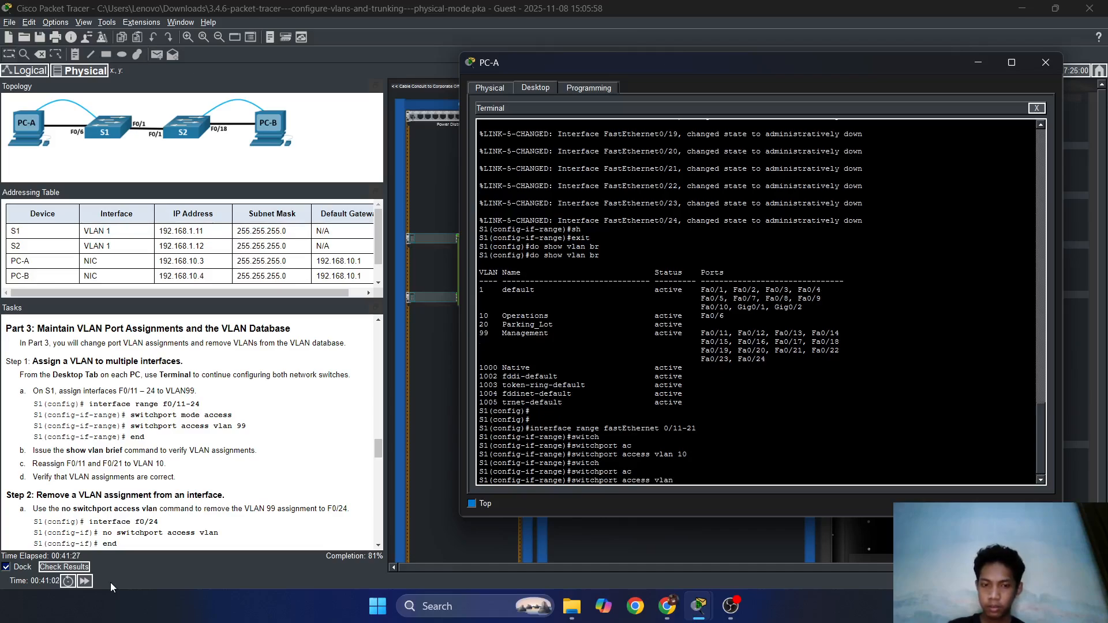
{"action": "type", "text": " 99"}
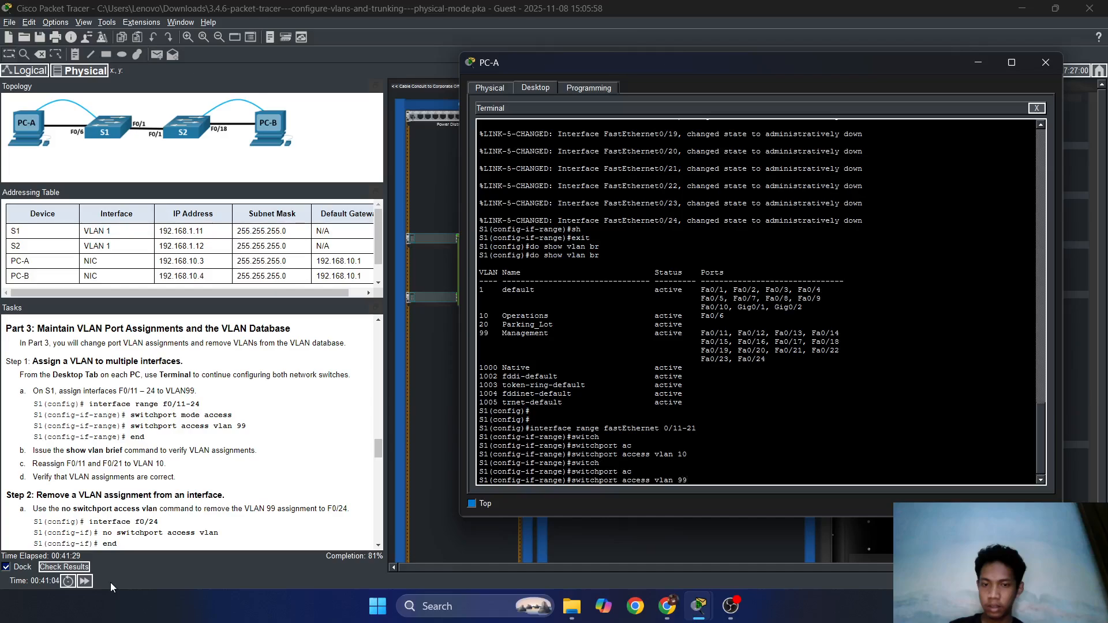
{"action": "key", "text": "Return"}
{"action": "key", "text": "Return"}
{"action": "key", "text": "Return"}
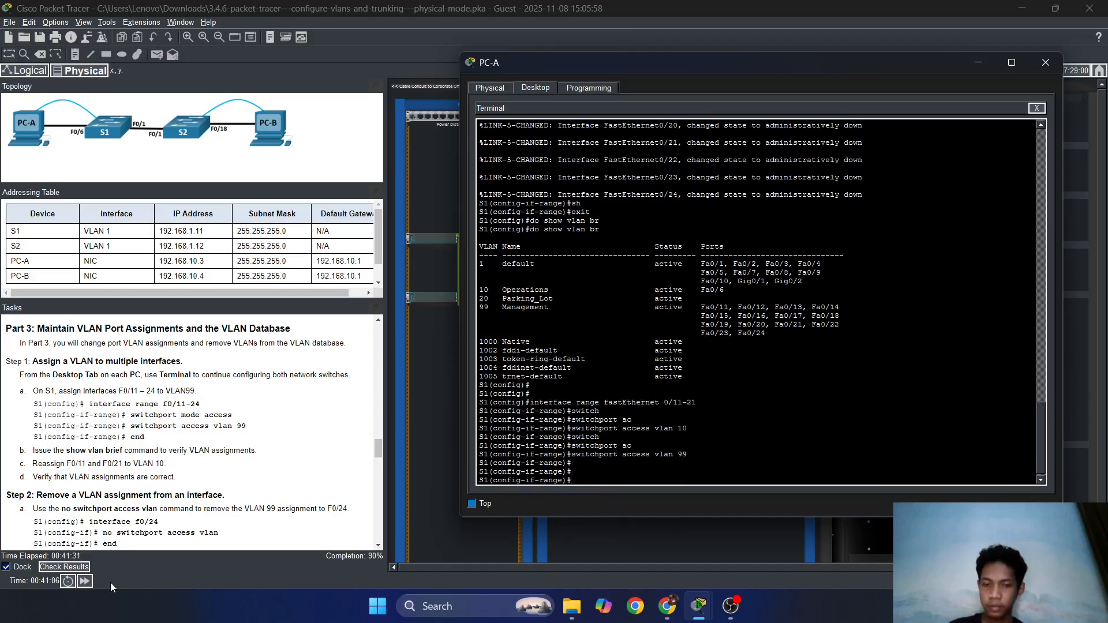
Exit the interface range configuration back to global configuration.
{"action": "type", "text": "exxit"}
{"action": "key", "text": "Return"}
{"action": "key", "text": "Up"}
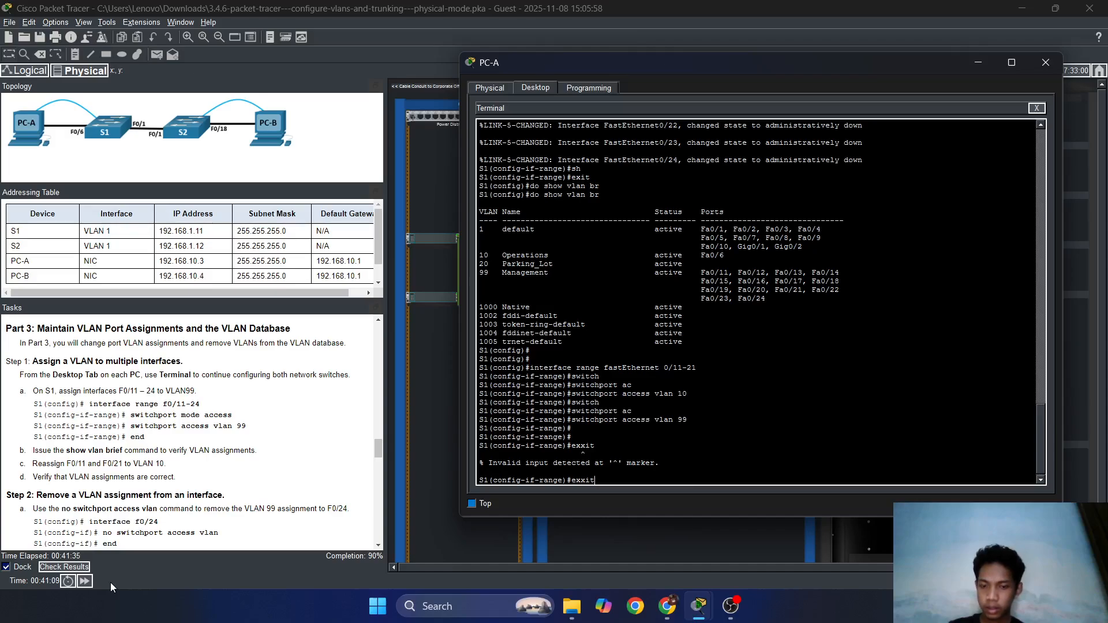
{"action": "key", "text": "BackSpace"}
{"action": "key", "text": "BackSpace"}
{"action": "type", "text": "it"}
{"action": "key", "text": "Return"}
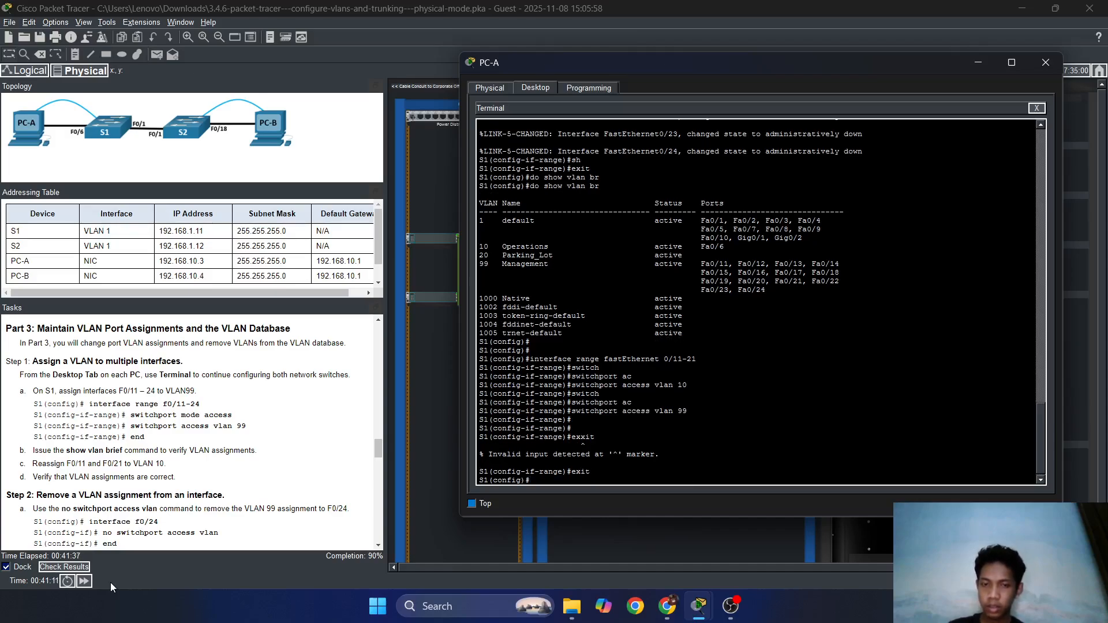
{"action": "type", "text": "switchport access vlan 99"}
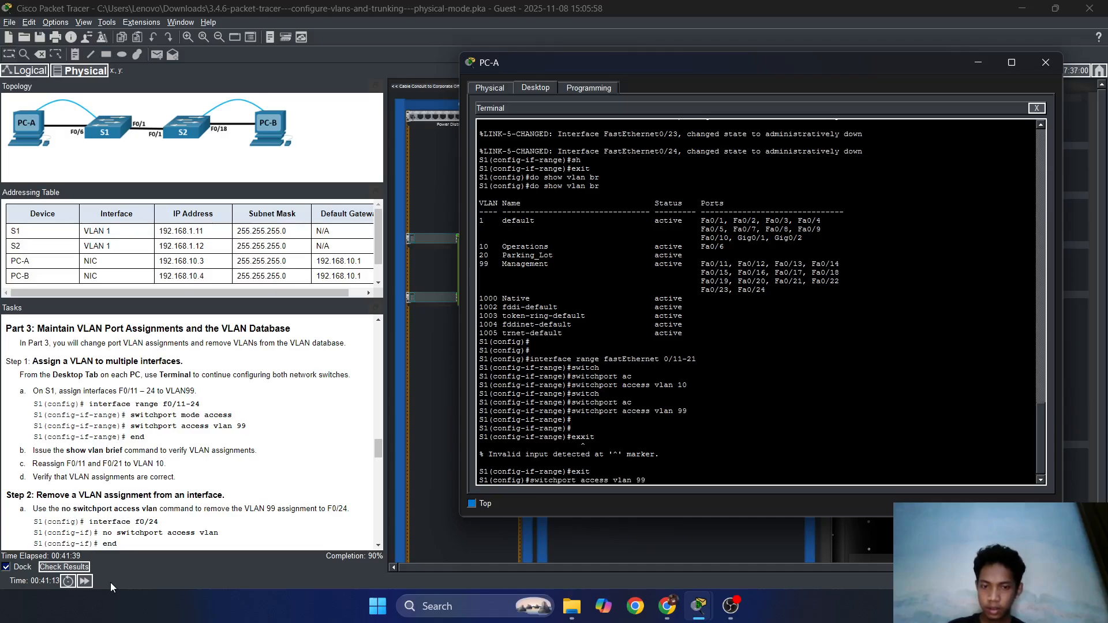
{"action": "key", "text": "BackSpace"}
{"action": "key", "text": "BackSpace"}
{"action": "key", "text": "BackSpace"}
{"action": "key", "text": "BackSpace"}
{"action": "key", "text": "BackSpace"}
{"action": "key", "text": "BackSpace"}
{"action": "key", "text": "BackSpace"}
{"action": "key", "text": "BackSpace"}
{"action": "key", "text": "BackSpace"}
{"action": "key", "text": "BackSpace"}
{"action": "key", "text": "BackSpace"}
{"action": "key", "text": "BackSpace"}
{"action": "key", "text": "BackSpace"}
{"action": "key", "text": "BackSpace"}
{"action": "key", "text": "BackSpace"}
{"action": "key", "text": "BackSpace"}
{"action": "key", "text": "BackSpace"}
{"action": "key", "text": "BackSpace"}
{"action": "key", "text": "BackSpace"}
{"action": "key", "text": "BackSpace"}
Select ports Fa0/11 and Fa0/21 together as an interface range.
{"action": "type", "text": "interf"}
{"action": "key", "text": "Tab"}
{"action": "type", "text": "ra"}
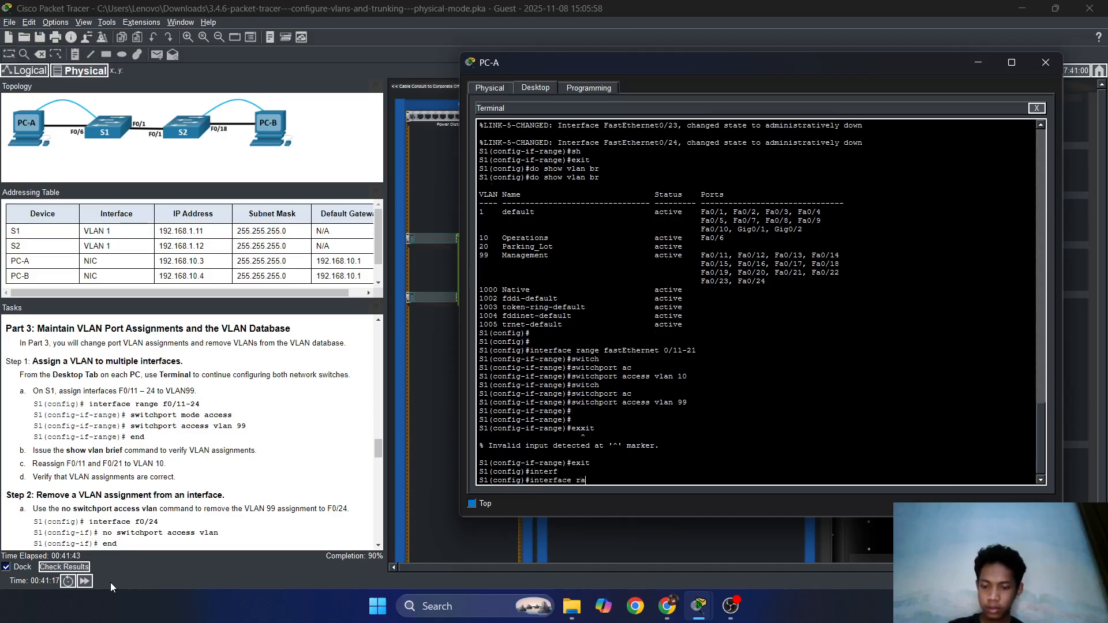
{"action": "type", "text": "nge fas"}
{"action": "key", "text": "Tab"}
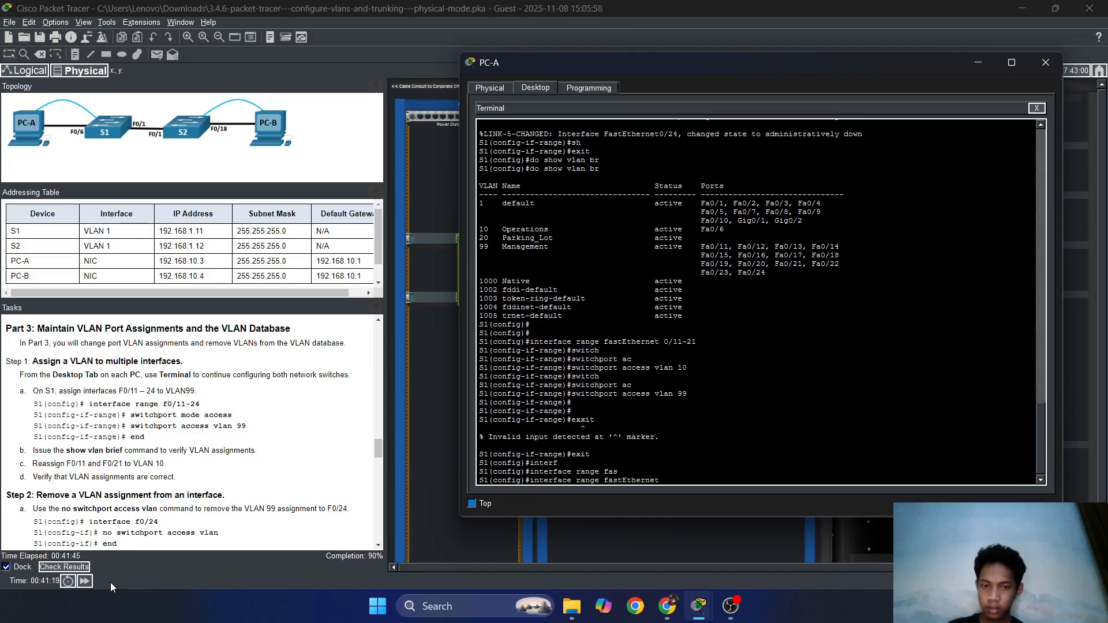
{"action": "type", "text": "0"}
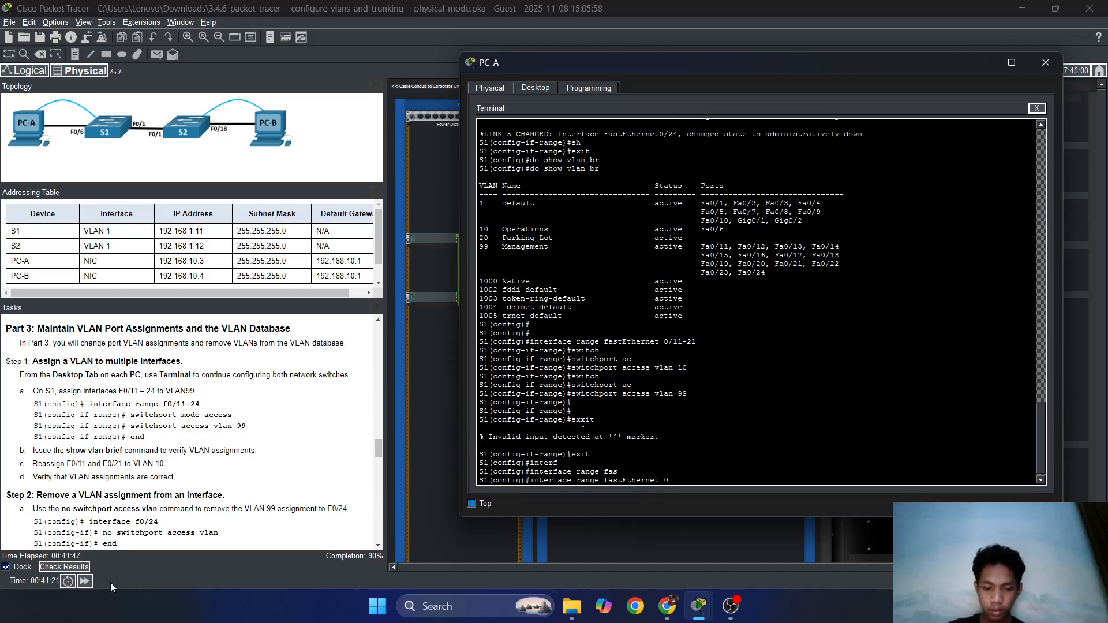
{"action": "type", "text": "/1"}
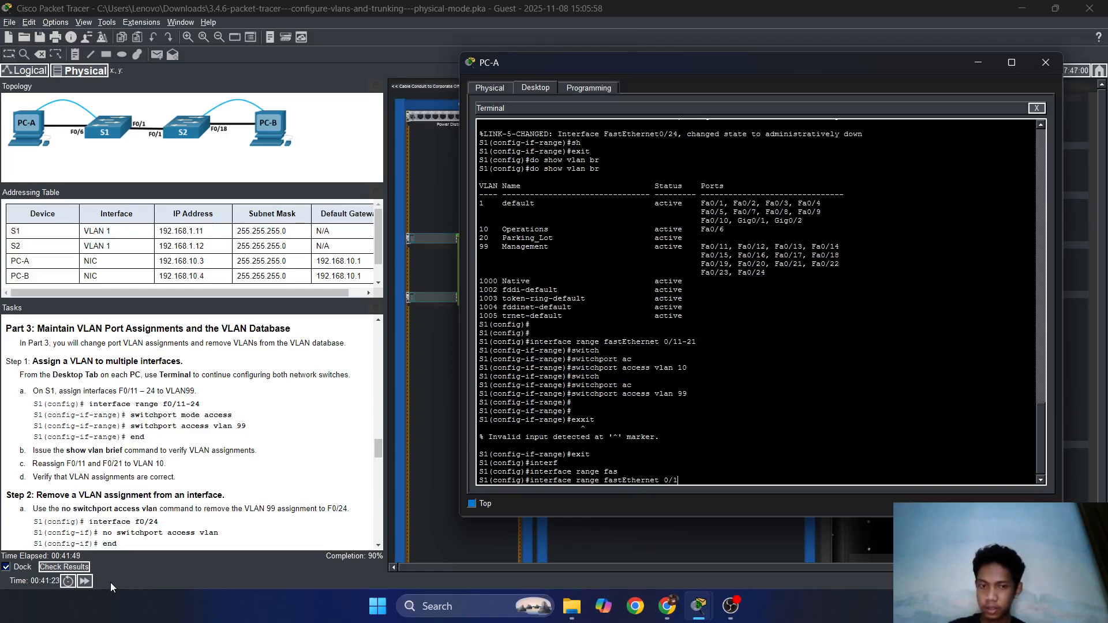
{"action": "type", "text": "1, fas"}
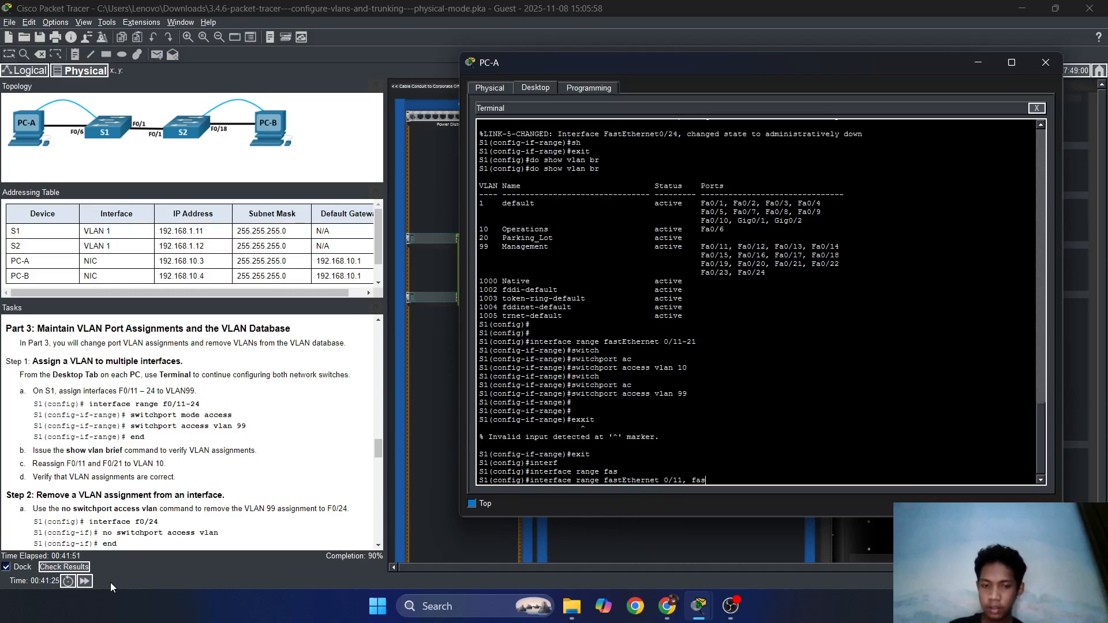
{"action": "key", "text": "Tab"}
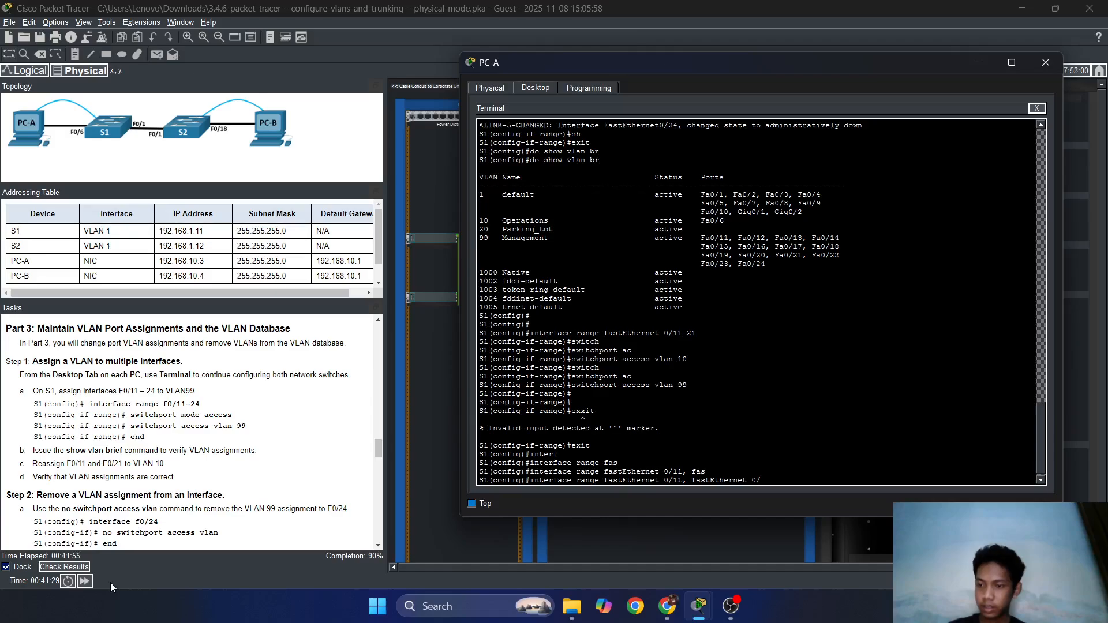
{"action": "type", "text": "0/21"}
{"action": "key", "text": "Return"}
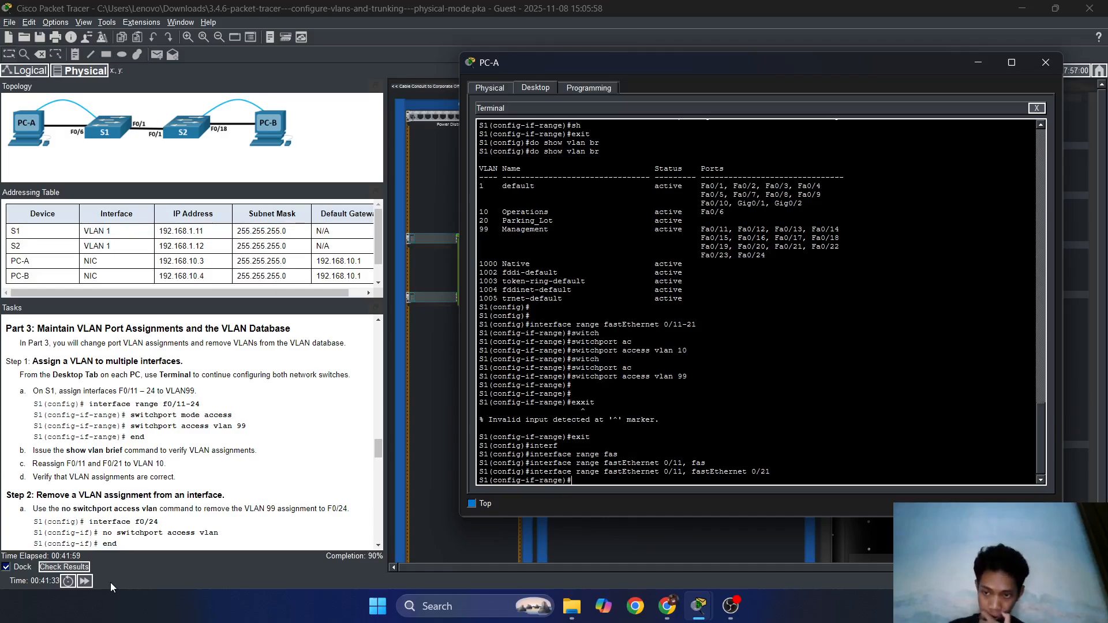
Make Fa0/11 and Fa0/21 access ports in VLAN 10, then return to global configuration.
{"action": "type", "text": "s"}
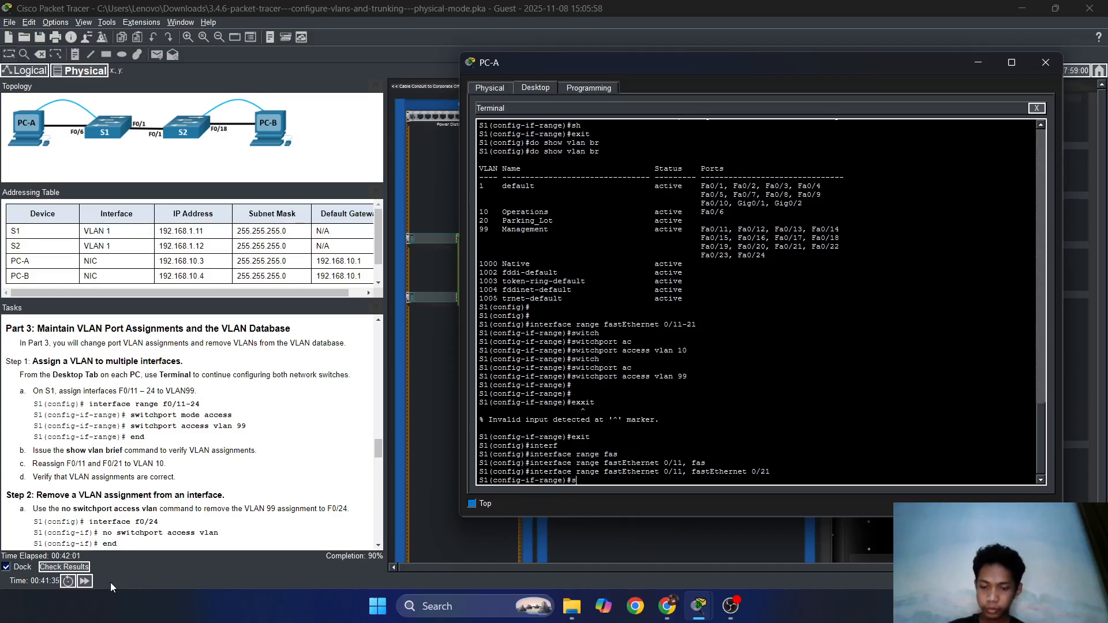
{"action": "type", "text": "witch"}
{"action": "key", "text": "Tab"}
{"action": "type", "text": "mode a"}
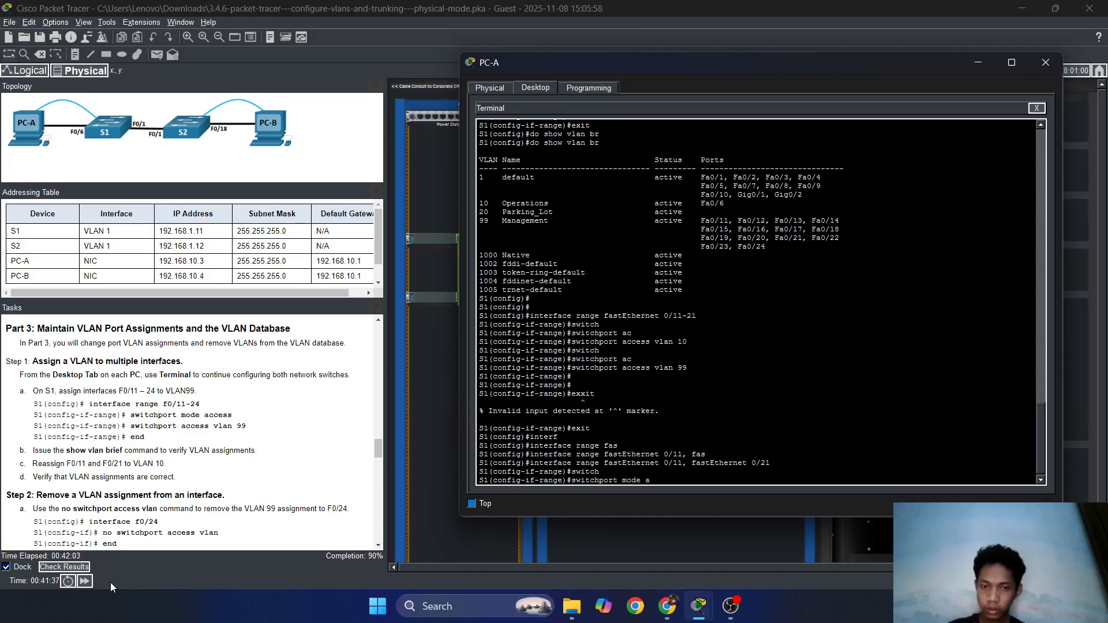
{"action": "type", "text": "cc"}
{"action": "key", "text": "Tab"}
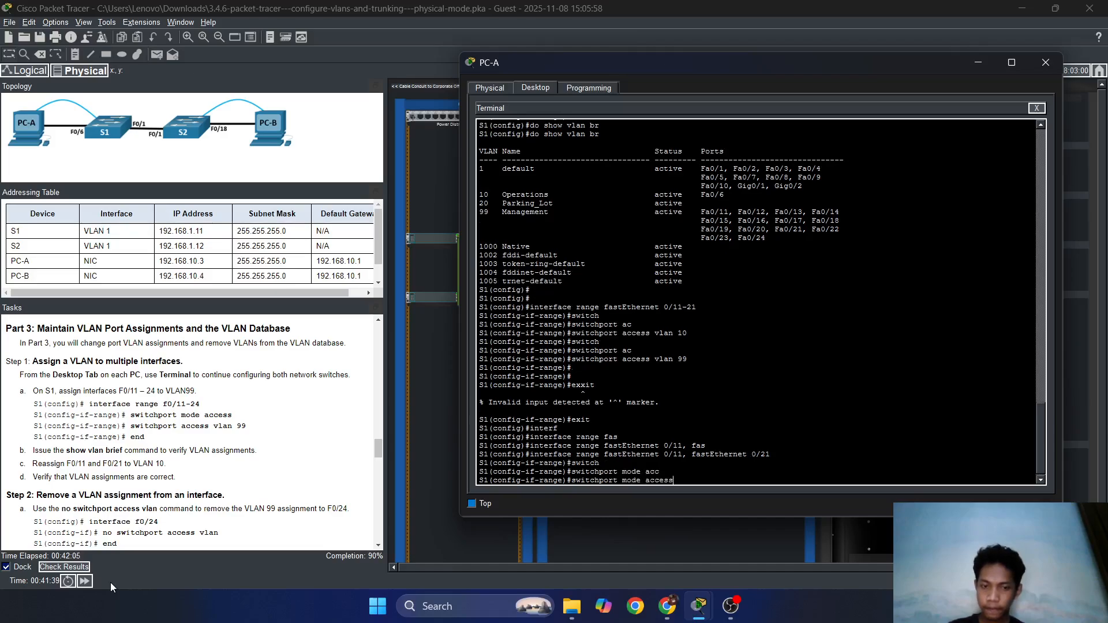
{"action": "key", "text": "BackSpace"}
{"action": "key", "text": "BackSpace"}
{"action": "key", "text": "BackSpace"}
{"action": "key", "text": "BackSpace"}
{"action": "key", "text": "BackSpace"}
{"action": "key", "text": "BackSpace"}
{"action": "key", "text": "BackSpace"}
{"action": "key", "text": "BackSpace"}
{"action": "key", "text": "BackSpace"}
{"action": "key", "text": "BackSpace"}
{"action": "key", "text": "BackSpace"}
{"action": "key", "text": "BackSpace"}
{"action": "type", "text": "acc"}
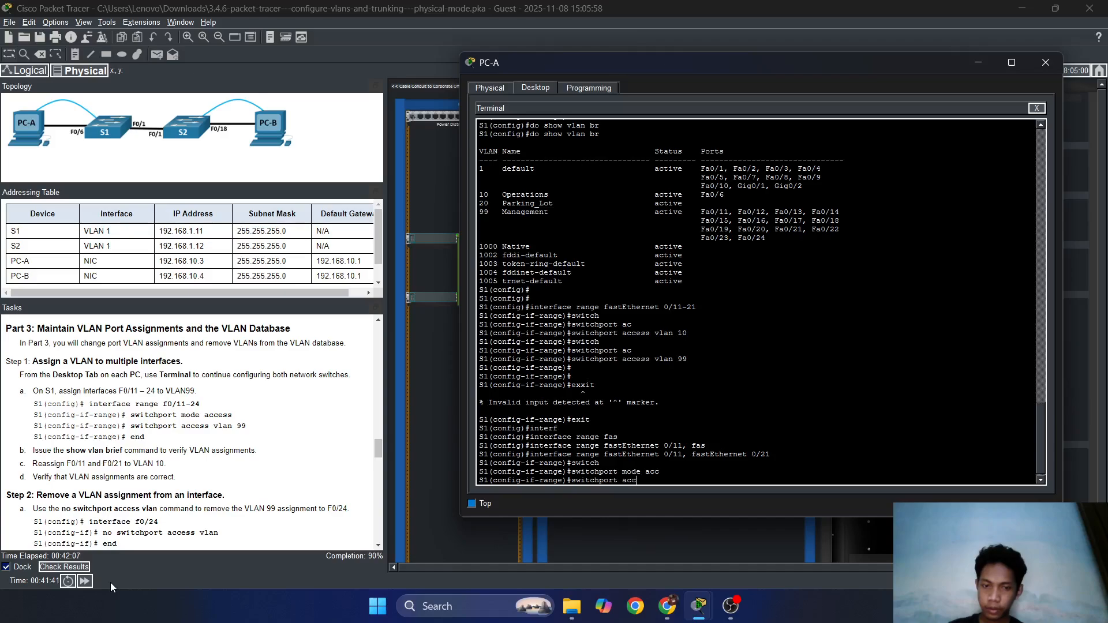
{"action": "key", "text": "Tab"}
{"action": "type", "text": "vlan"}
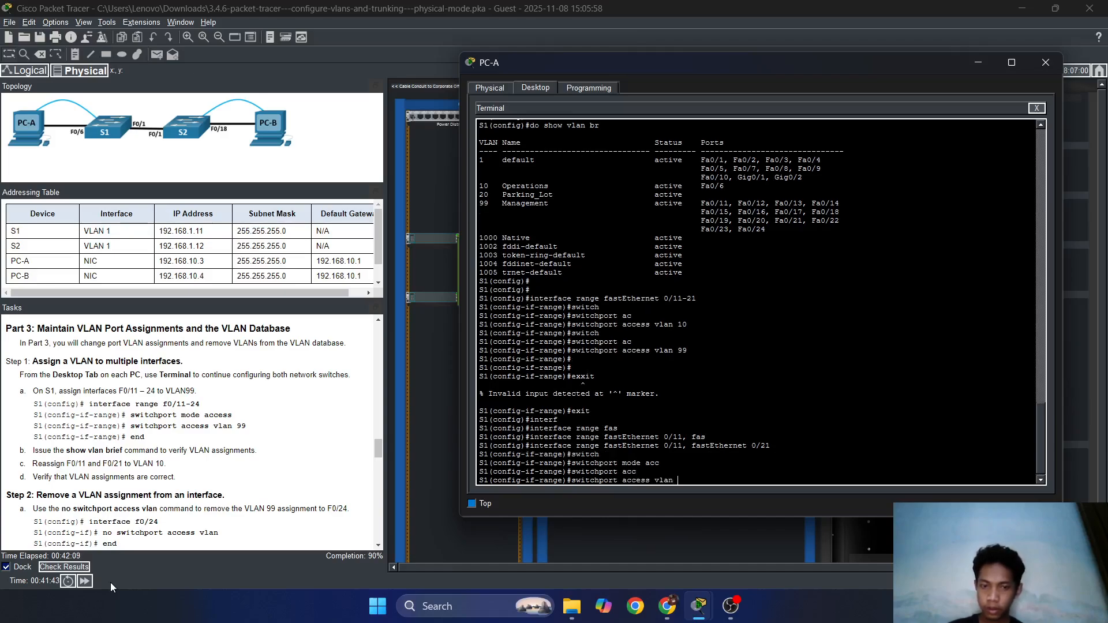
{"action": "type", "text": " 10"}
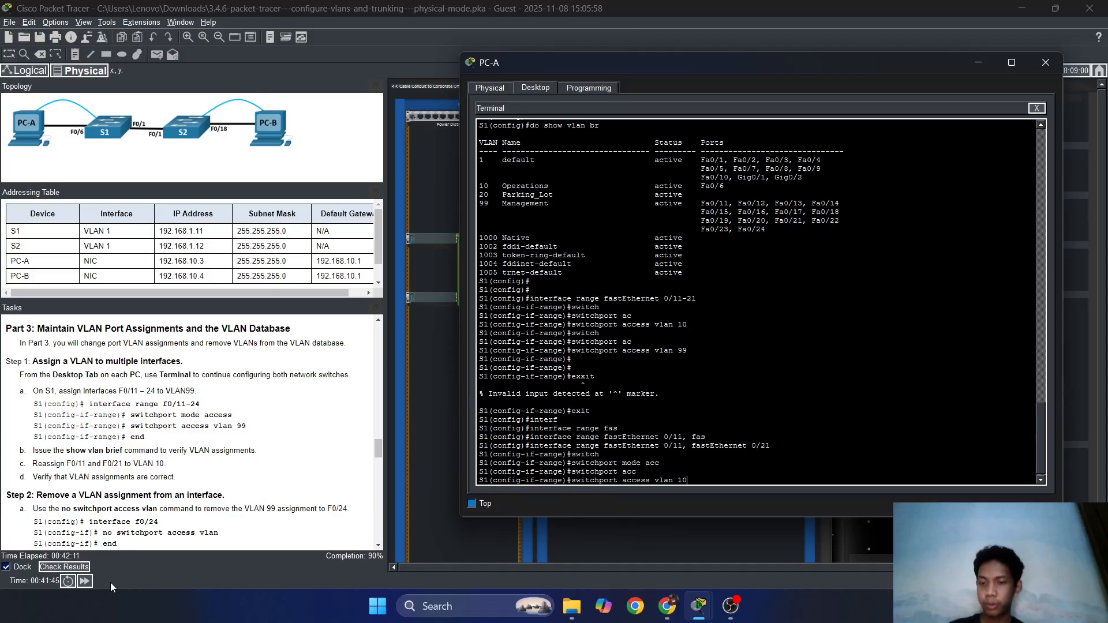
{"action": "key", "text": "Return"}
{"action": "key", "text": "Return"}
{"action": "key", "text": "Return"}
{"action": "type", "text": "exi"}
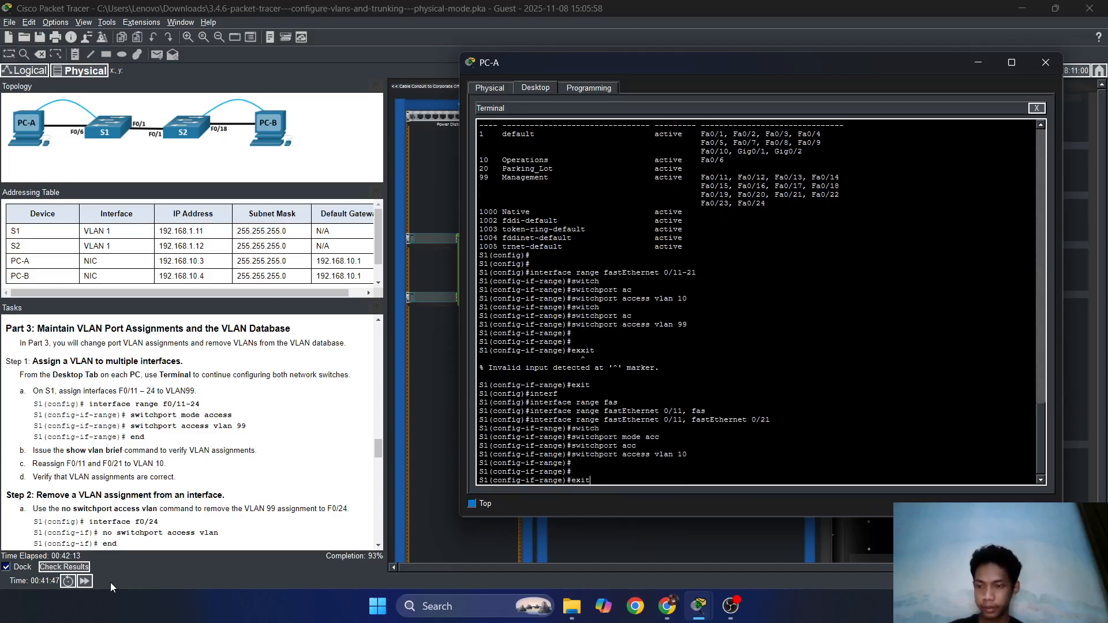
{"action": "type", "text": "t"}
{"action": "key", "text": "Return"}
{"action": "key", "text": "Return"}
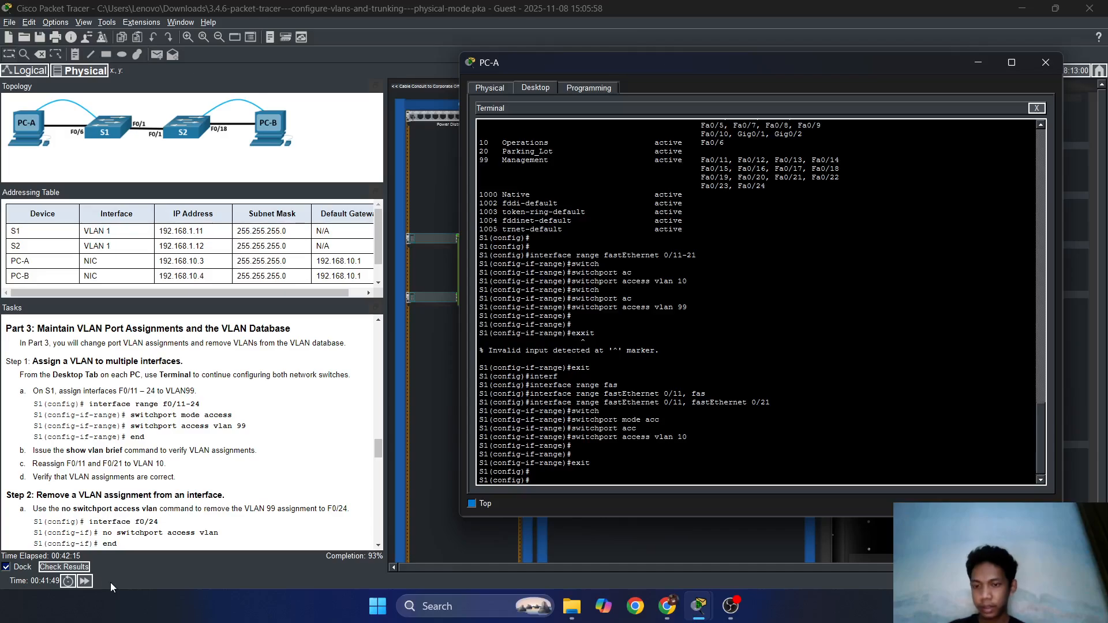
Enter interface configuration for S1's FastEthernet 0/24.
{"action": "scroll", "coordinate": [97, 473], "scroll_direction": "down", "scroll_amount": 1}
{"action": "scroll", "coordinate": [119, 470], "scroll_direction": "down", "scroll_amount": 3}
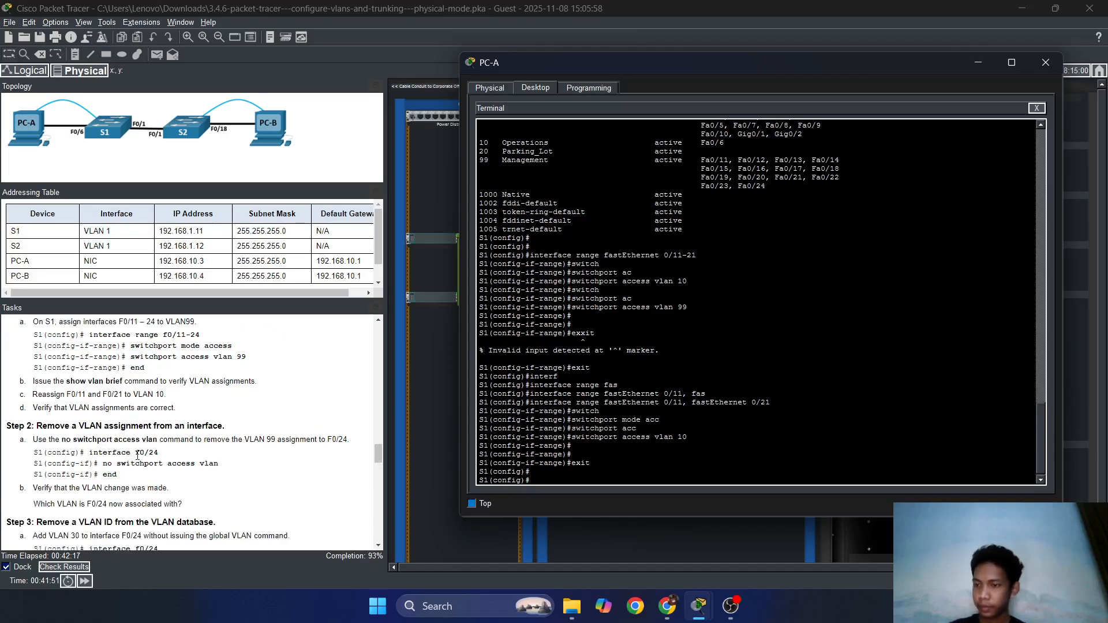
{"action": "scroll", "coordinate": [141, 456], "scroll_direction": "up", "scroll_amount": 5}
{"action": "scroll", "coordinate": [141, 456], "scroll_direction": "down", "scroll_amount": 4}
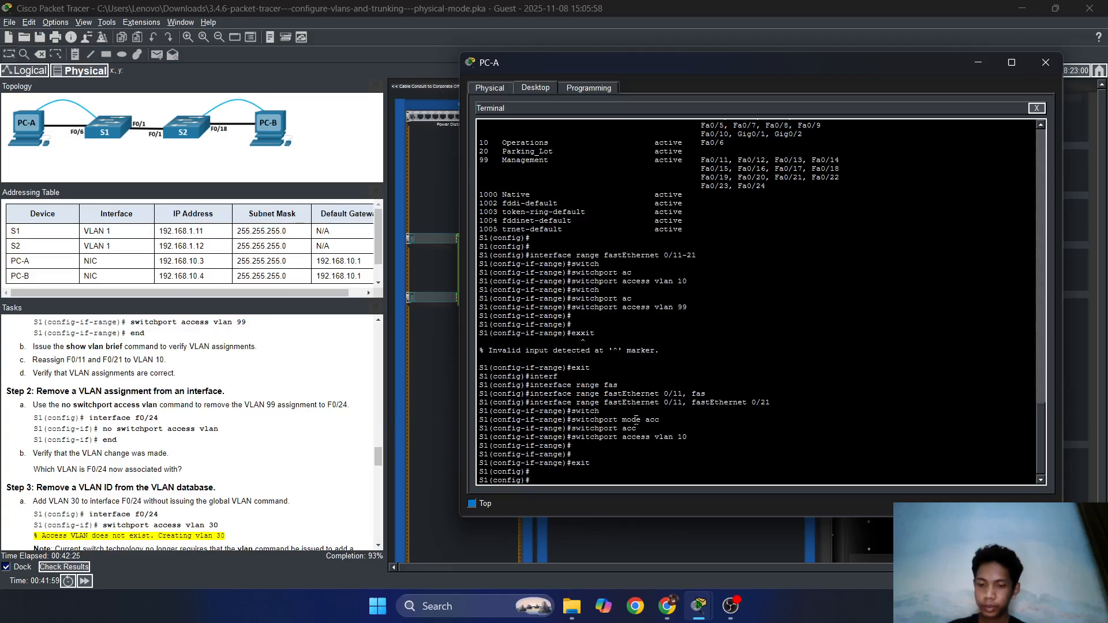
{"action": "type", "text": "inter"}
{"action": "key", "text": "Tab"}
{"action": "type", "text": "fas"}
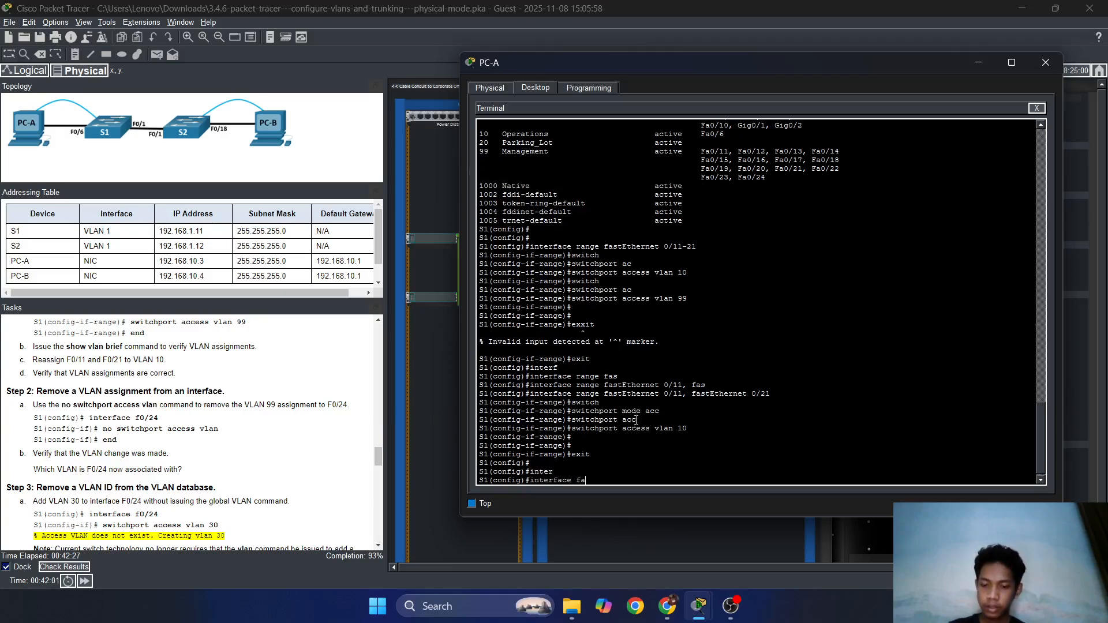
{"action": "key", "text": "Tab"}
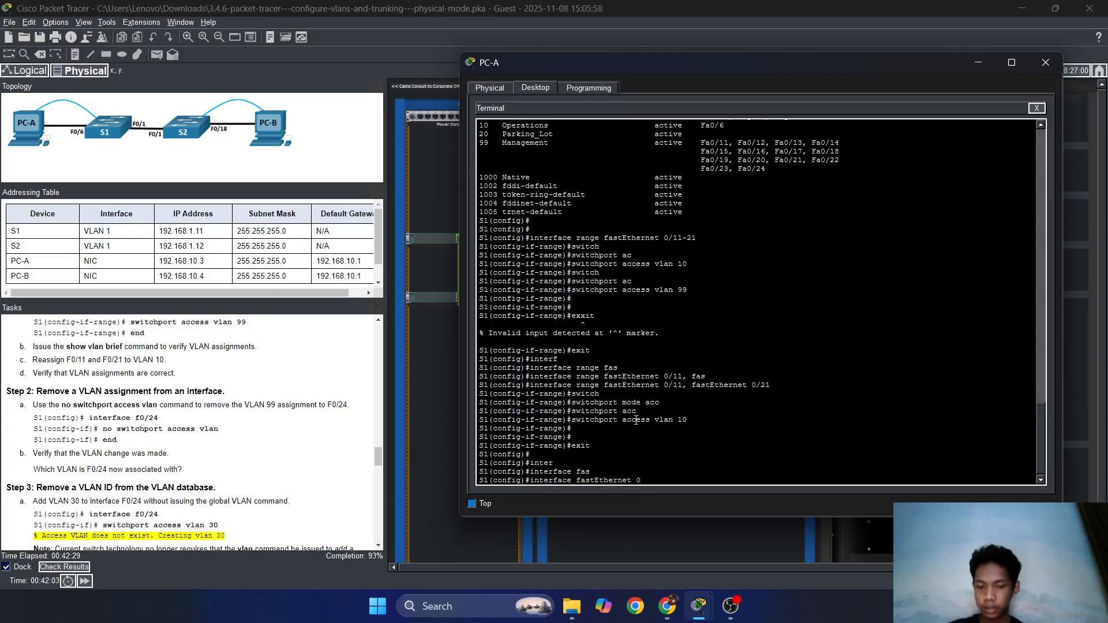
{"action": "type", "text": "0/24"}
{"action": "key", "text": "Return"}
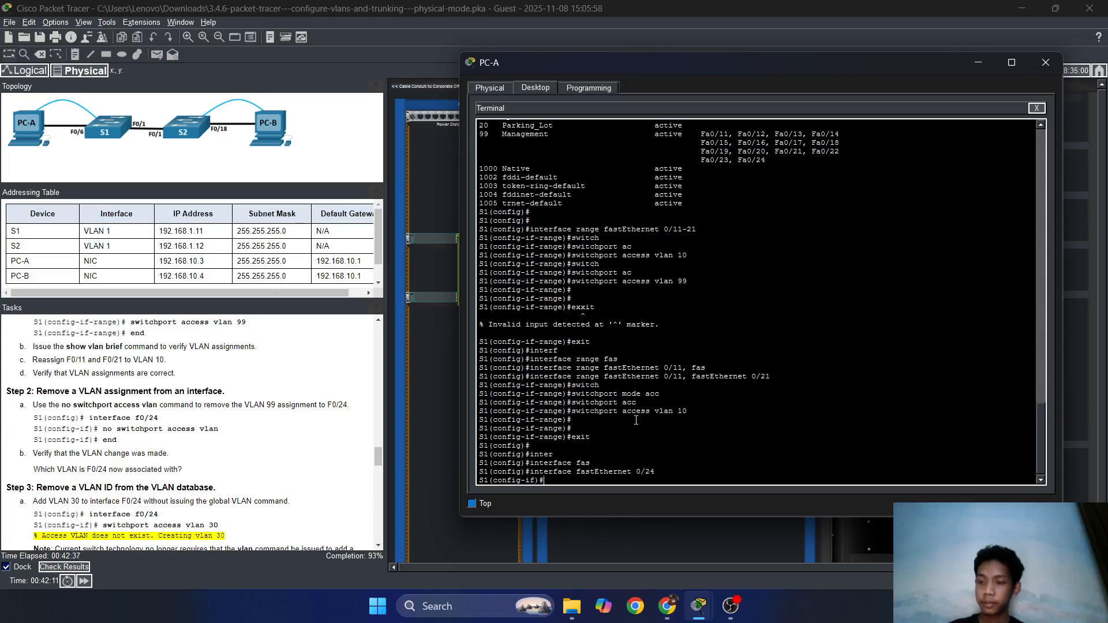
Remove Fa0/24's access VLAN with no switchport access vlan, then exit.
{"action": "type", "text": "no s"}
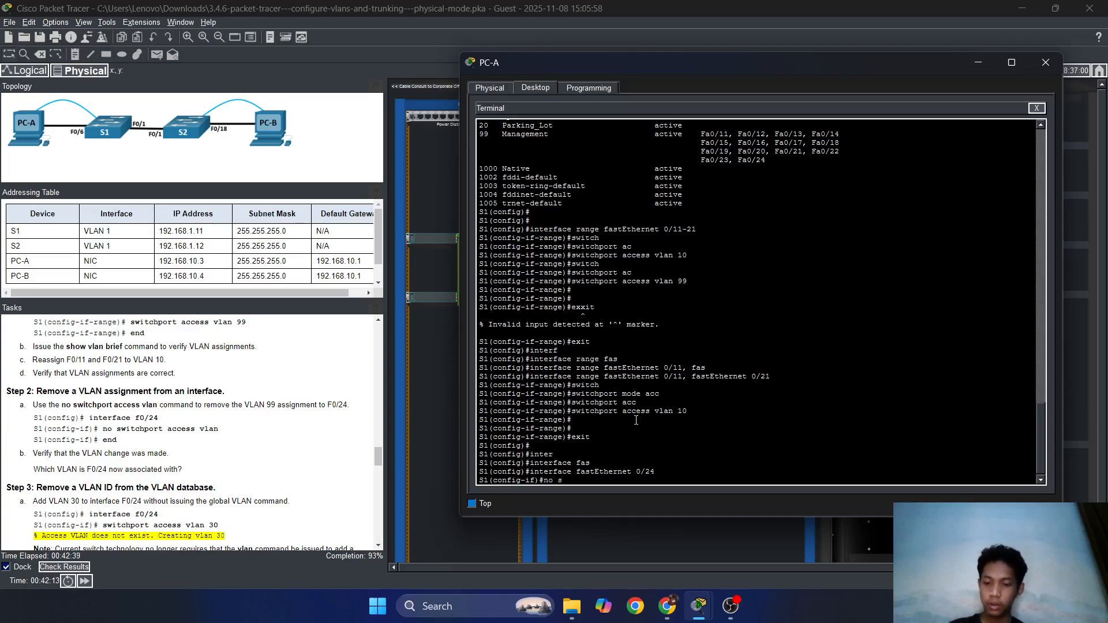
{"action": "type", "text": "witch"}
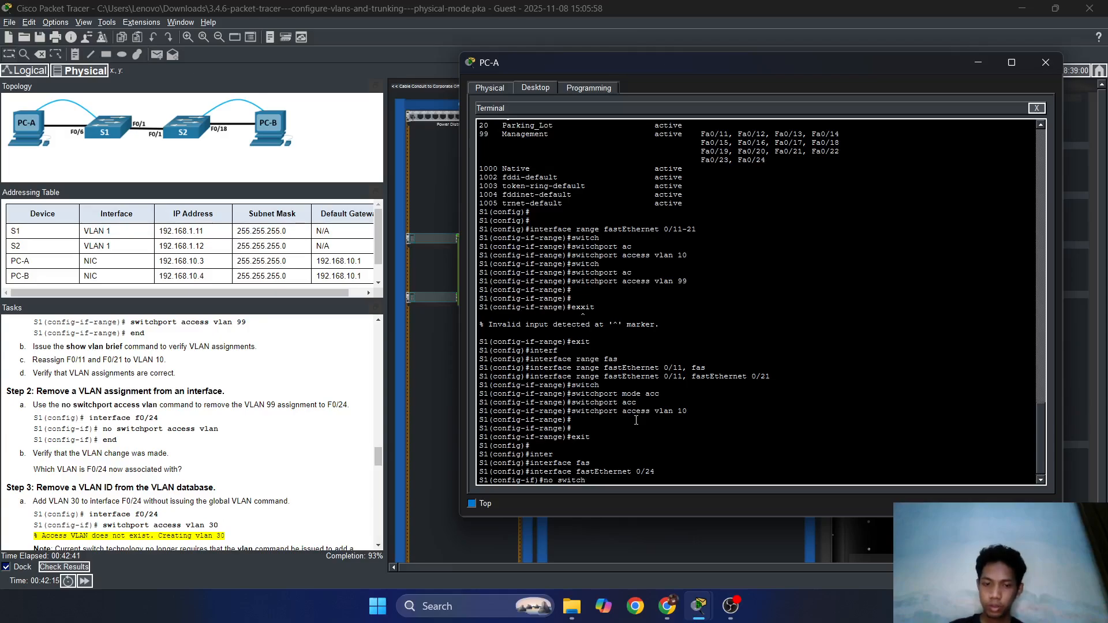
{"action": "type", "text": "mport"}
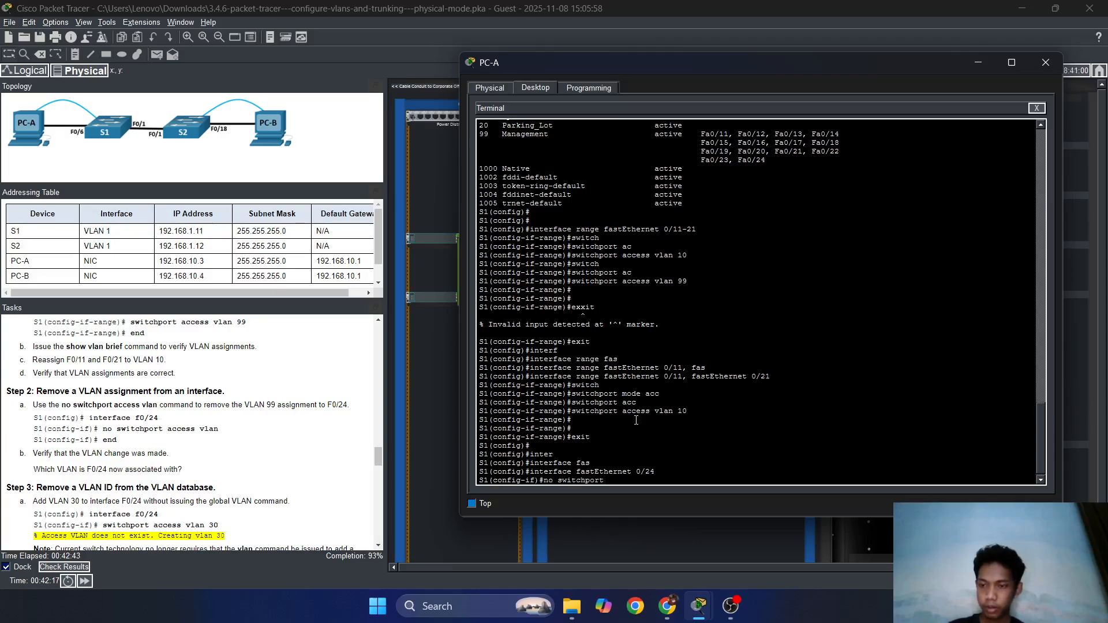
{"action": "type", "text": " access vlan"}
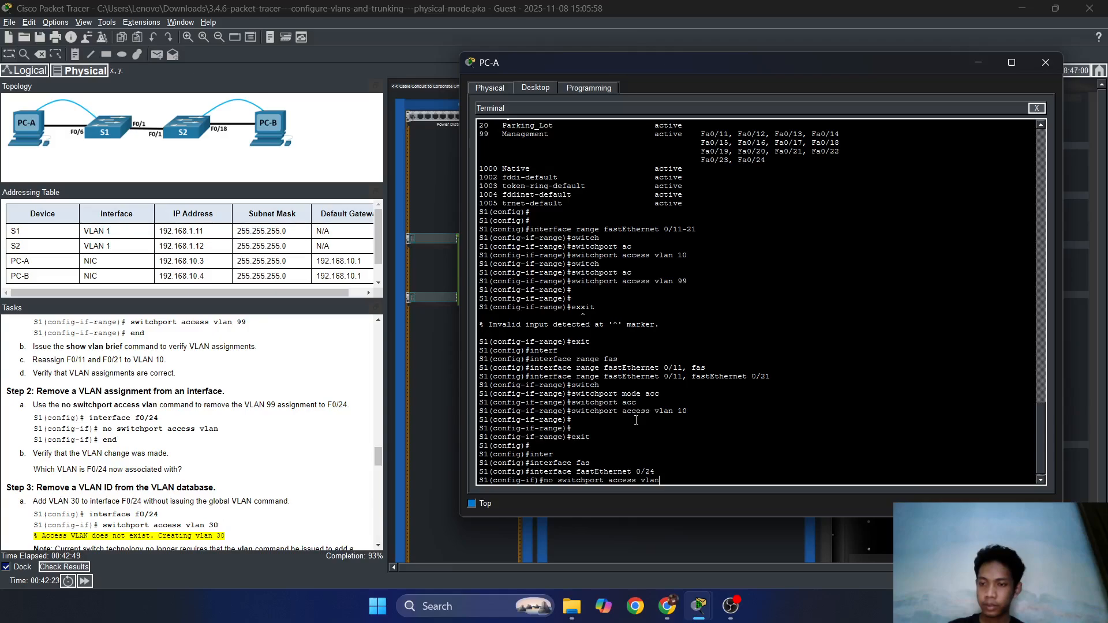
{"action": "key", "text": "Return"}
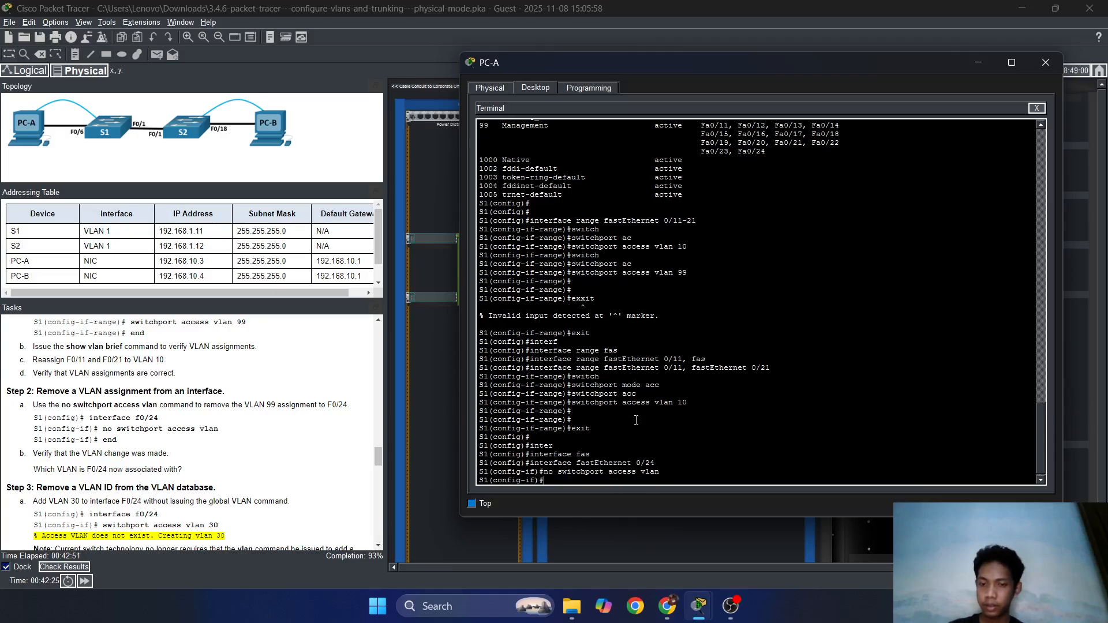
{"action": "type", "text": "esi"}
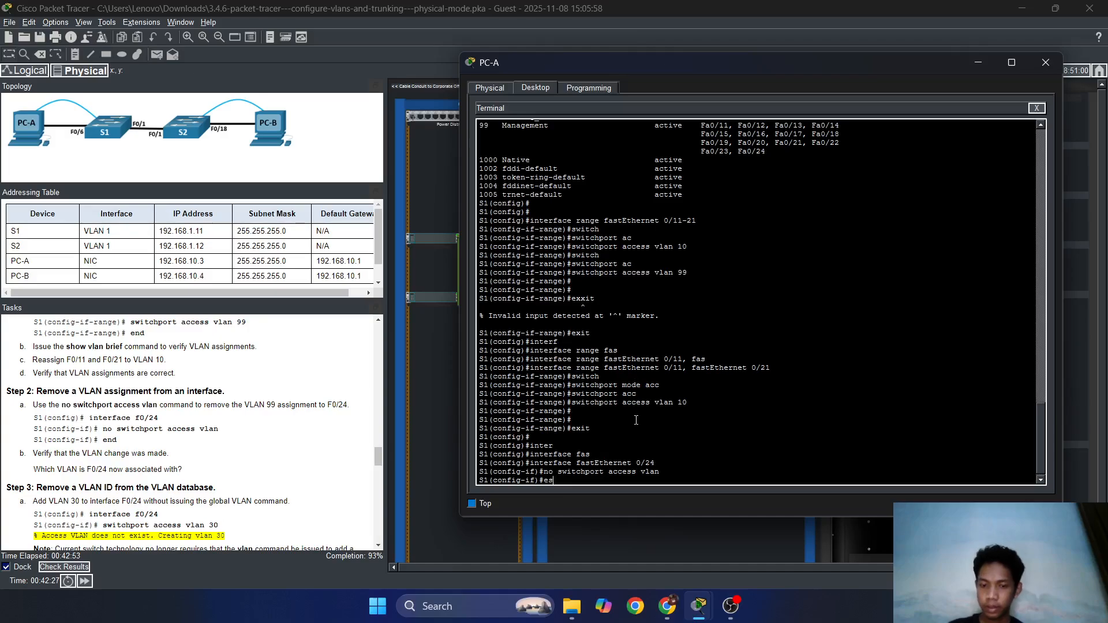
{"action": "key", "text": "BackSpace"}
{"action": "type", "text": "xxit"}
{"action": "key", "text": "BackSpace"}
{"action": "key", "text": "BackSpace"}
{"action": "key", "text": "BackSpace"}
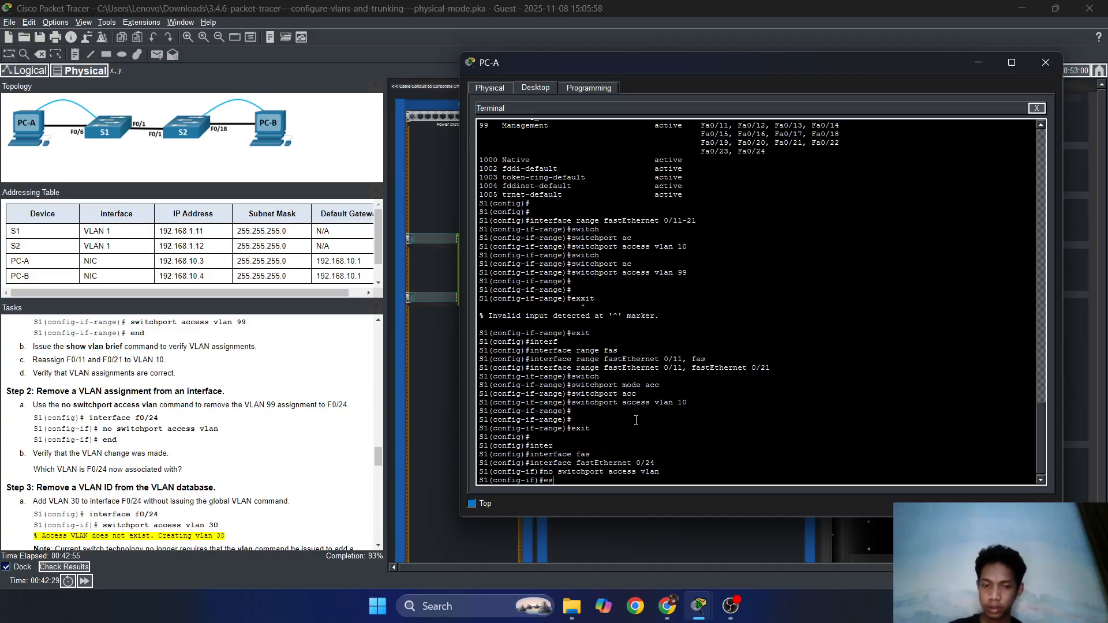
{"action": "type", "text": "xit"}
{"action": "key", "text": "Return"}
Enter the do show vlan command at the global configuration prompt.
{"action": "type", "text": "exit"}
{"action": "key", "text": "Up"}
{"action": "key", "text": "Up"}
{"action": "key", "text": "Up"}
{"action": "key", "text": "Up"}
{"action": "key", "text": "Up"}
{"action": "key", "text": "Up"}
{"action": "key", "text": "Up"}
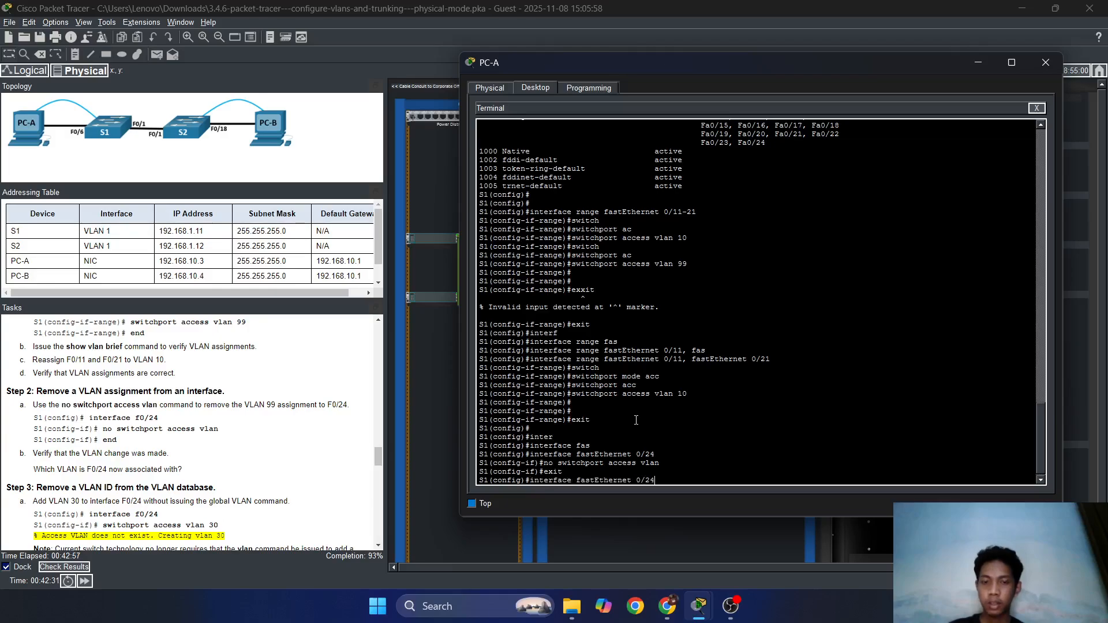
{"action": "key", "text": "Up"}
{"action": "key", "text": "Up"}
{"action": "key", "text": "Up"}
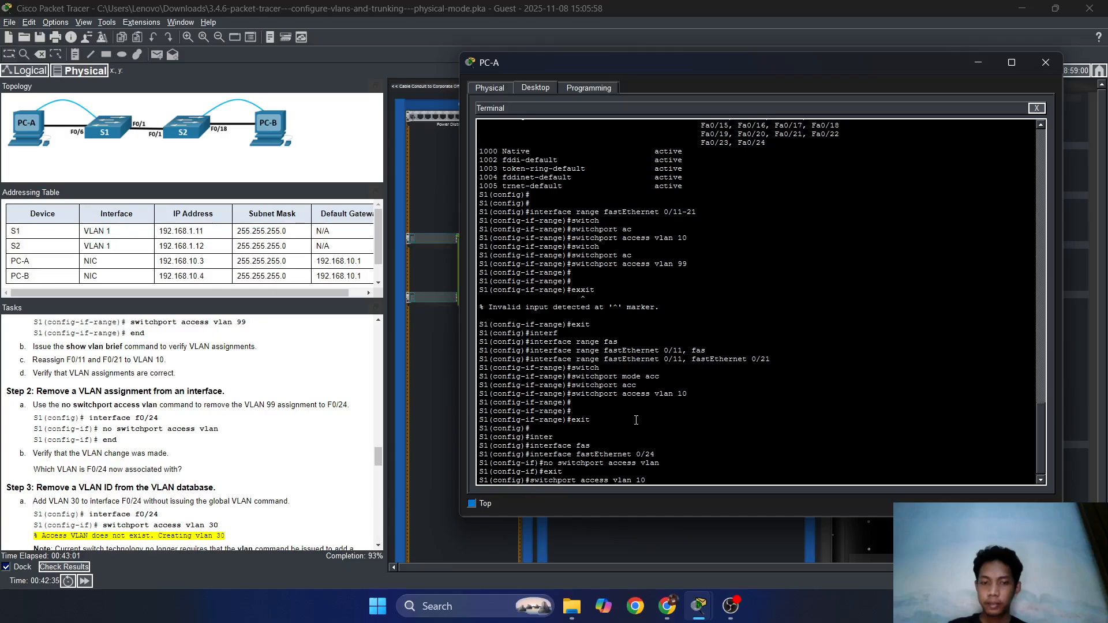
{"action": "key", "text": "BackSpace"}
{"action": "key", "text": "BackSpace"}
{"action": "key", "text": "BackSpace"}
{"action": "key", "text": "BackSpace"}
{"action": "key", "text": "BackSpace"}
{"action": "key", "text": "BackSpace"}
{"action": "key", "text": "BackSpace"}
{"action": "key", "text": "BackSpace"}
{"action": "key", "text": "BackSpace"}
{"action": "key", "text": "BackSpace"}
{"action": "key", "text": "BackSpace"}
{"action": "key", "text": "BackSpace"}
{"action": "key", "text": "BackSpace"}
{"action": "key", "text": "BackSpace"}
{"action": "key", "text": "BackSpace"}
{"action": "key", "text": "BackSpace"}
{"action": "key", "text": "BackSpace"}
{"action": "key", "text": "BackSpace"}
{"action": "key", "text": "BackSpace"}
{"action": "key", "text": "BackSpace"}
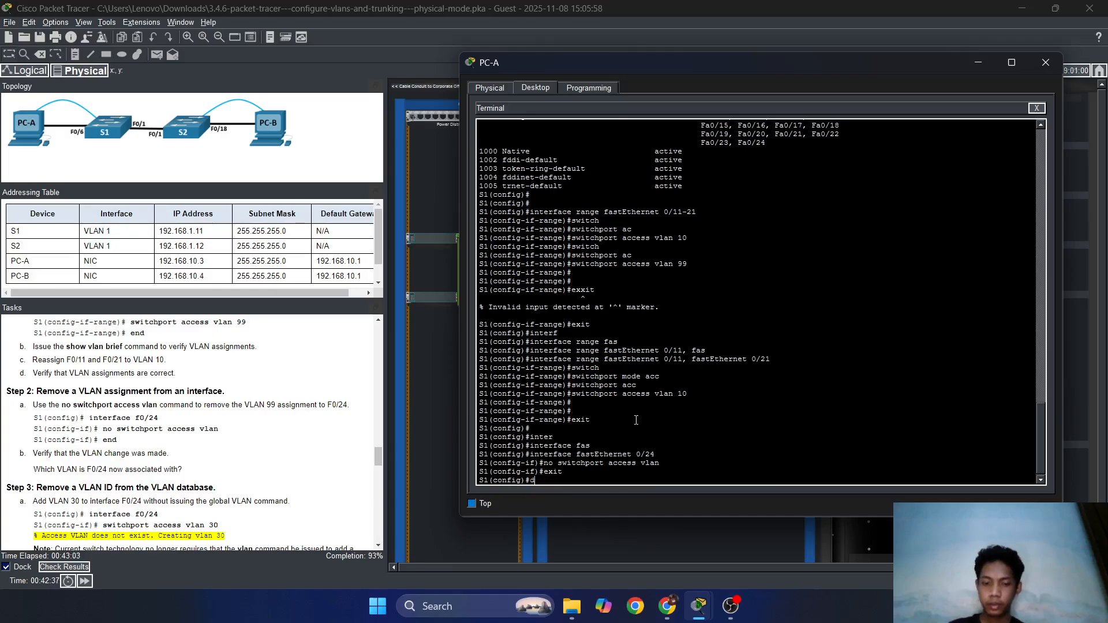
{"action": "type", "text": "do show vlan"}
List S1's VLANs, verify Fa0/24 under default VLAN 1, and return to the S1# prompt.
{"action": "key", "text": "Return"}
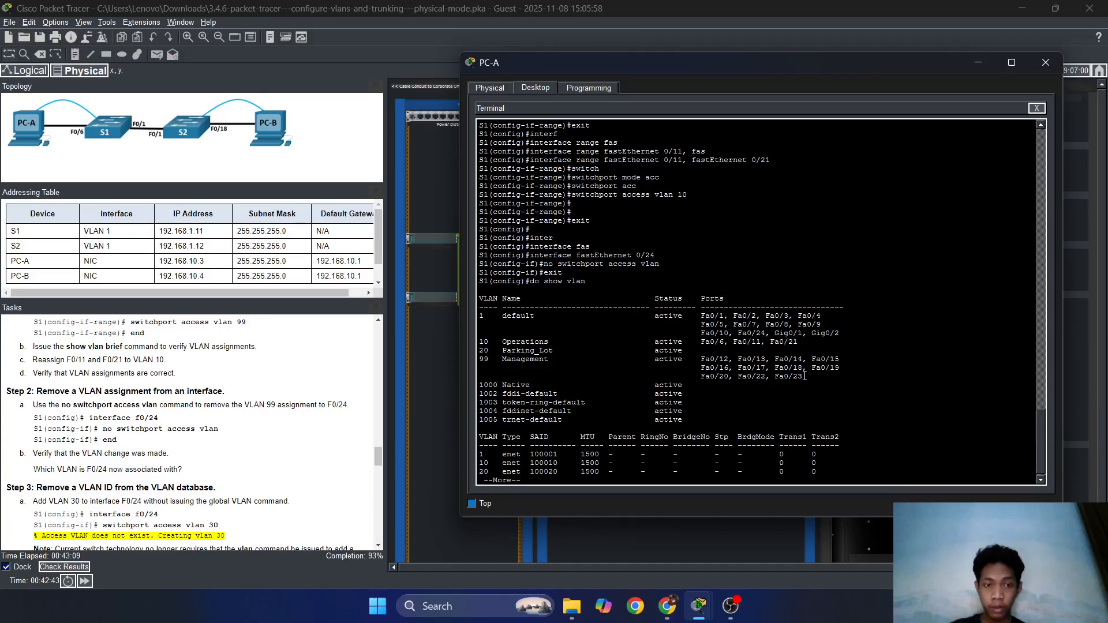
{"action": "mouse_move", "coordinate": [804, 376]}
{"action": "left_mouse_down"}
{"action": "mouse_move", "coordinate": [742, 353]}
{"action": "mouse_move", "coordinate": [701, 310]}
{"action": "mouse_move", "coordinate": [793, 376]}
{"action": "left_mouse_up"}
{"action": "left_click", "coordinate": [701, 330]}
{"action": "left_click", "coordinate": [773, 363]}
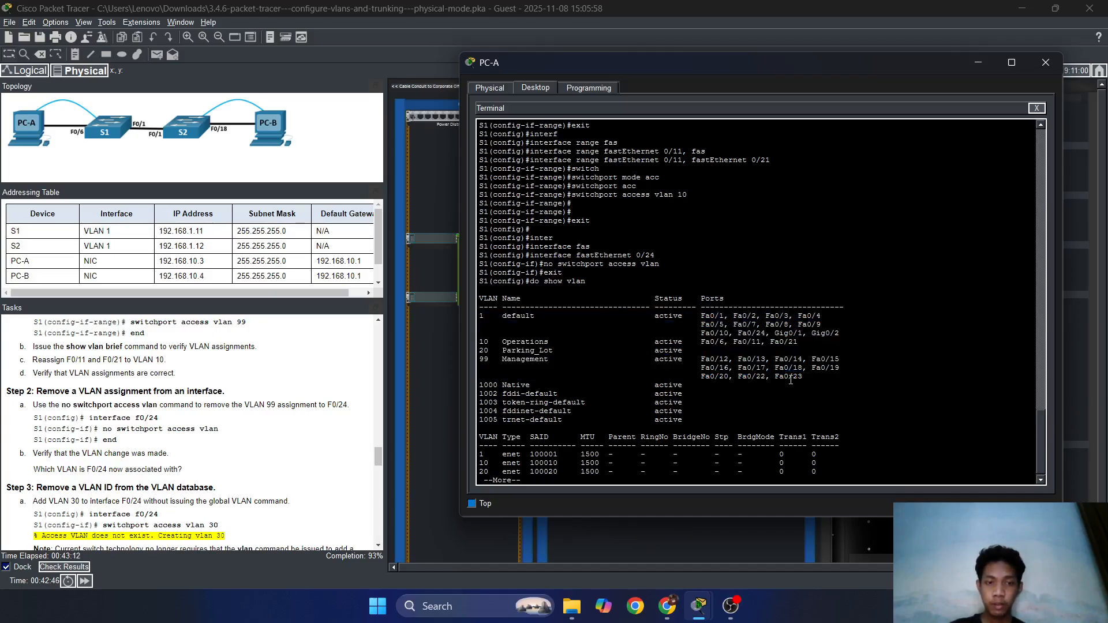
{"action": "mouse_move", "coordinate": [761, 327]}
{"action": "left_mouse_down"}
{"action": "mouse_move", "coordinate": [736, 337]}
{"action": "mouse_move", "coordinate": [760, 337]}
{"action": "left_mouse_up"}
{"action": "left_click", "coordinate": [767, 351]}
{"action": "left_click_drag", "start_coordinate": [800, 379], "coordinate": [797, 383]}
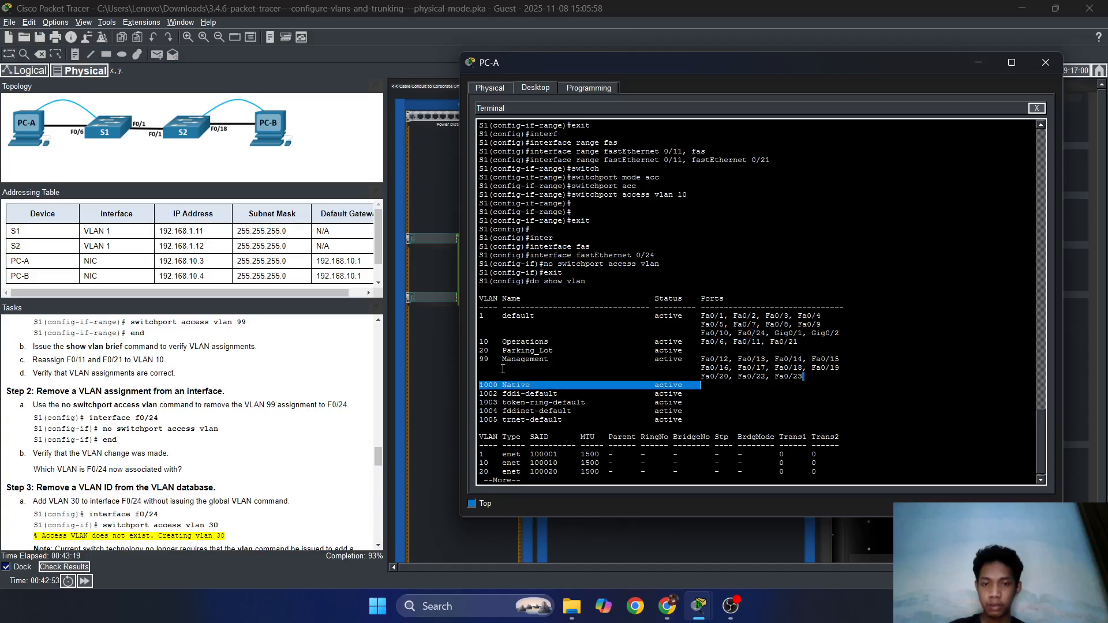
{"action": "left_click", "coordinate": [502, 369]}
{"action": "left_click_drag", "start_coordinate": [522, 350], "coordinate": [703, 350]}
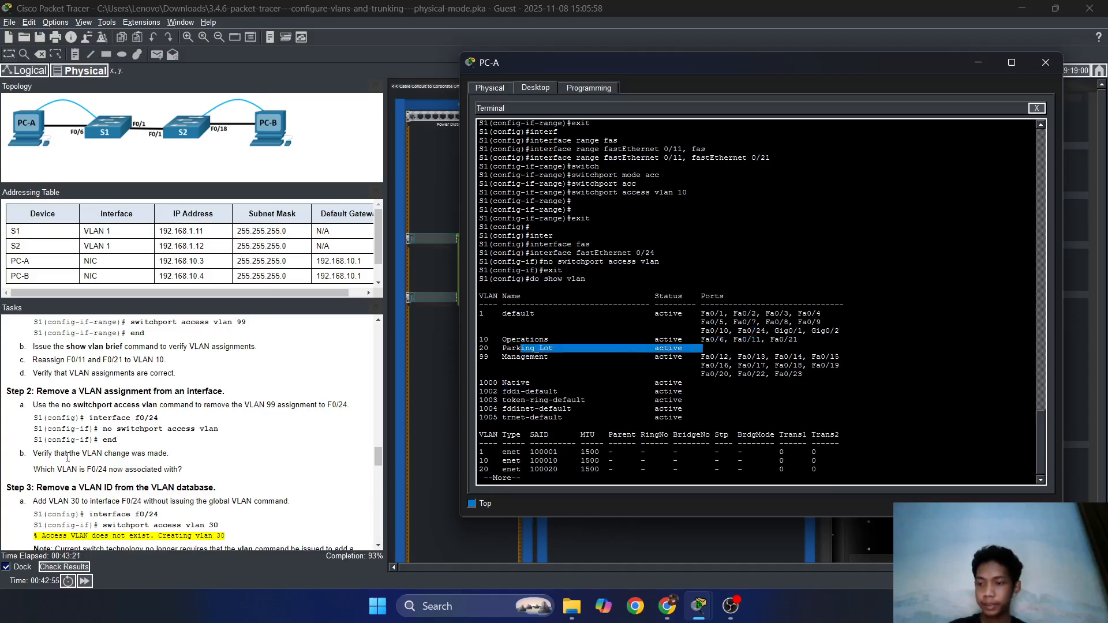
{"action": "left_click", "coordinate": [577, 357]}
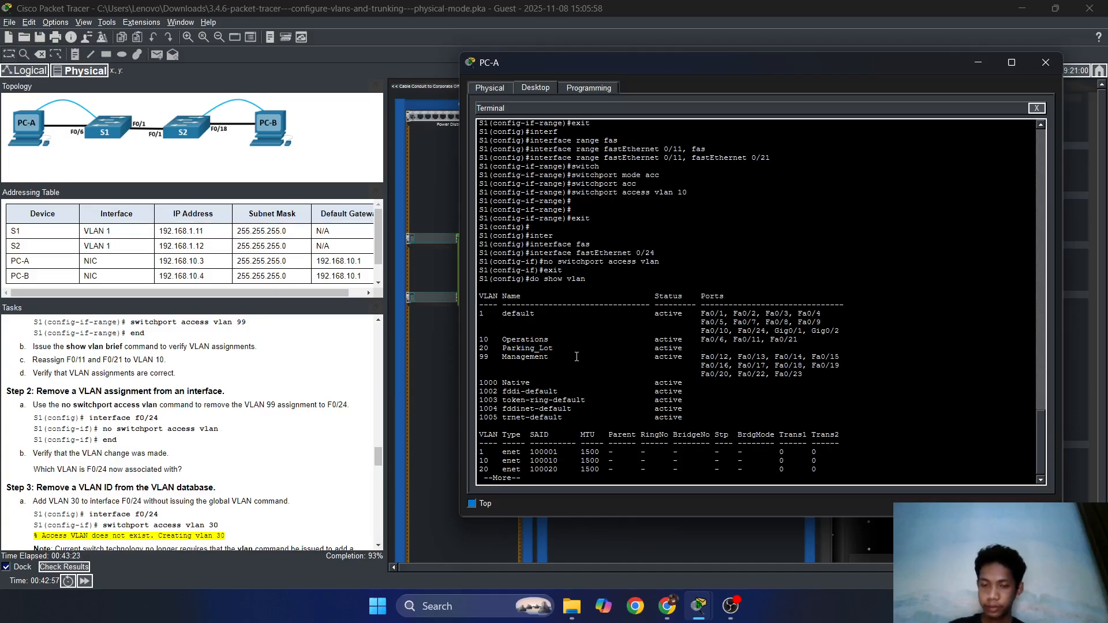
{"action": "key", "text": "ctrl+c"}
{"action": "key", "text": "ctrl+c"}
{"action": "key", "text": "Return"}
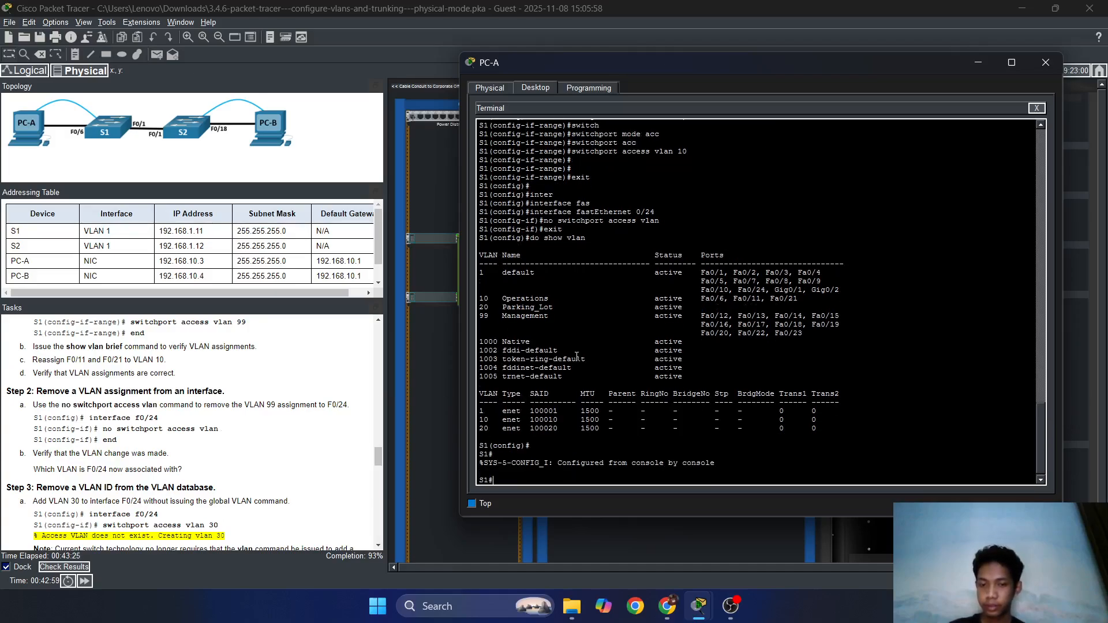
On S1, enter global configuration and then interface FastEthernet 0/24 configuration.
{"action": "type", "text": "conf t"}
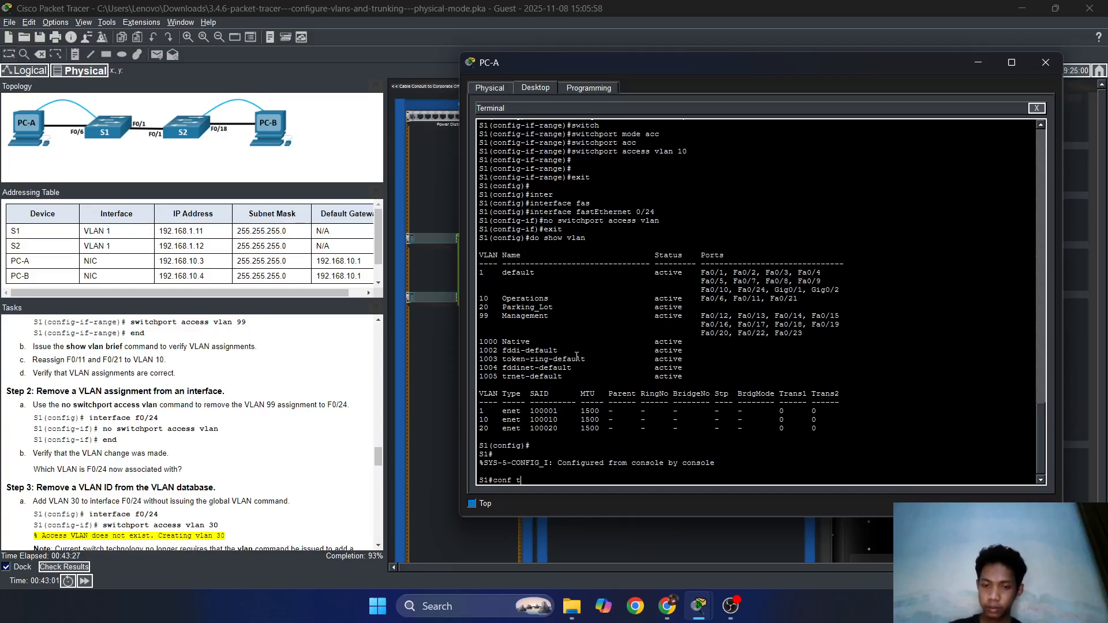
{"action": "key", "text": "Return"}
{"action": "key", "text": "Return"}
{"action": "scroll", "coordinate": [54, 423], "scroll_direction": "down", "scroll_amount": 3}
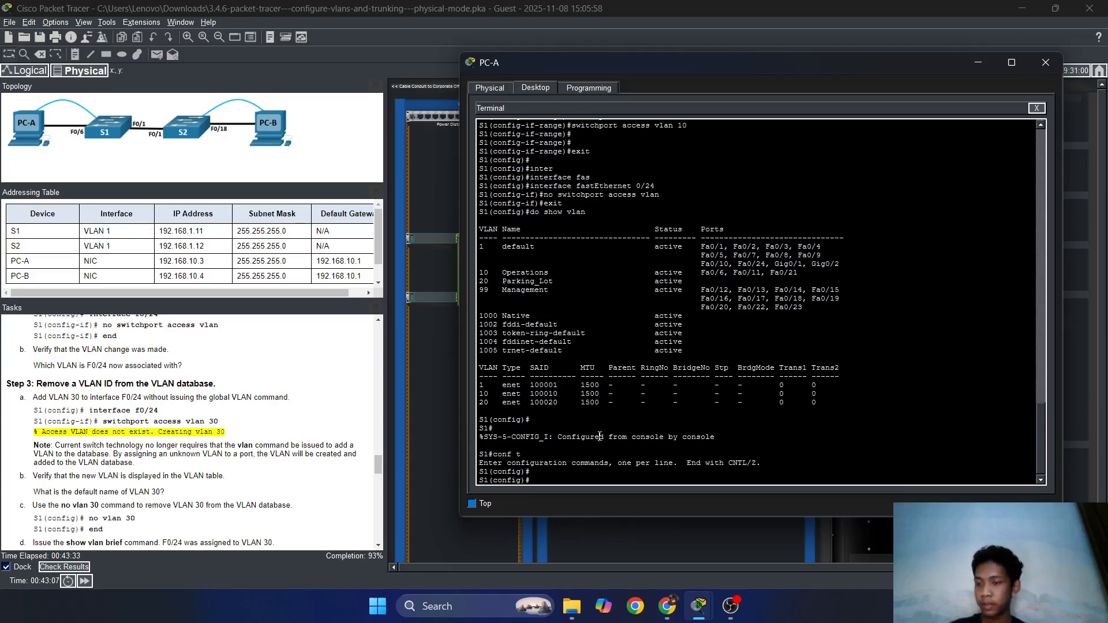
{"action": "type", "text": "inter"}
{"action": "key", "text": "Tab"}
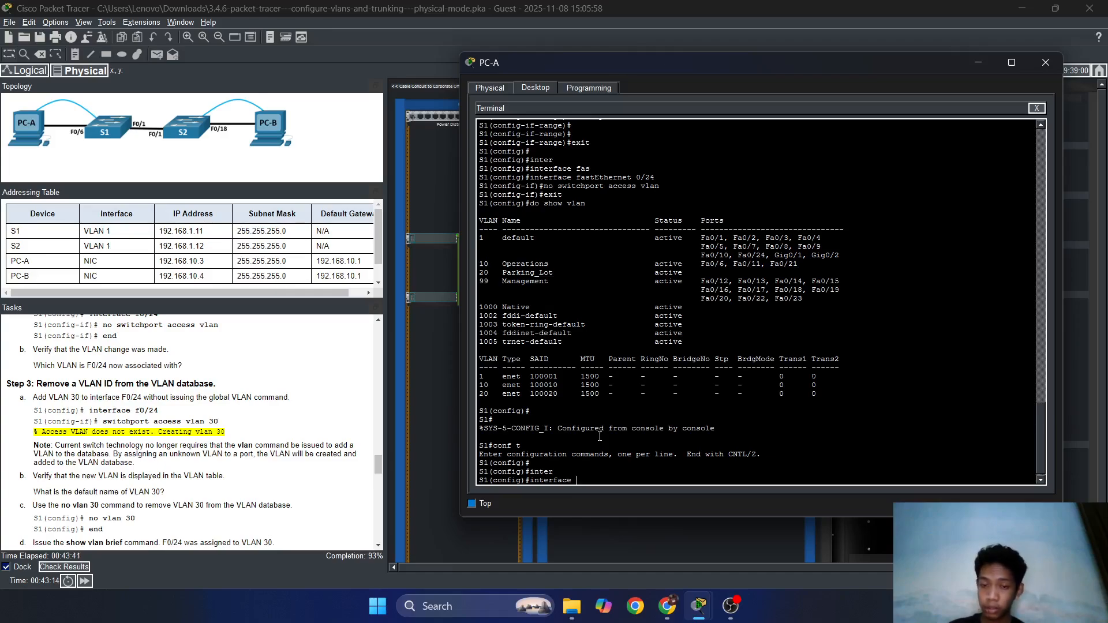
{"action": "type", "text": "fas"}
{"action": "key", "text": "Tab"}
{"action": "type", "text": "0"}
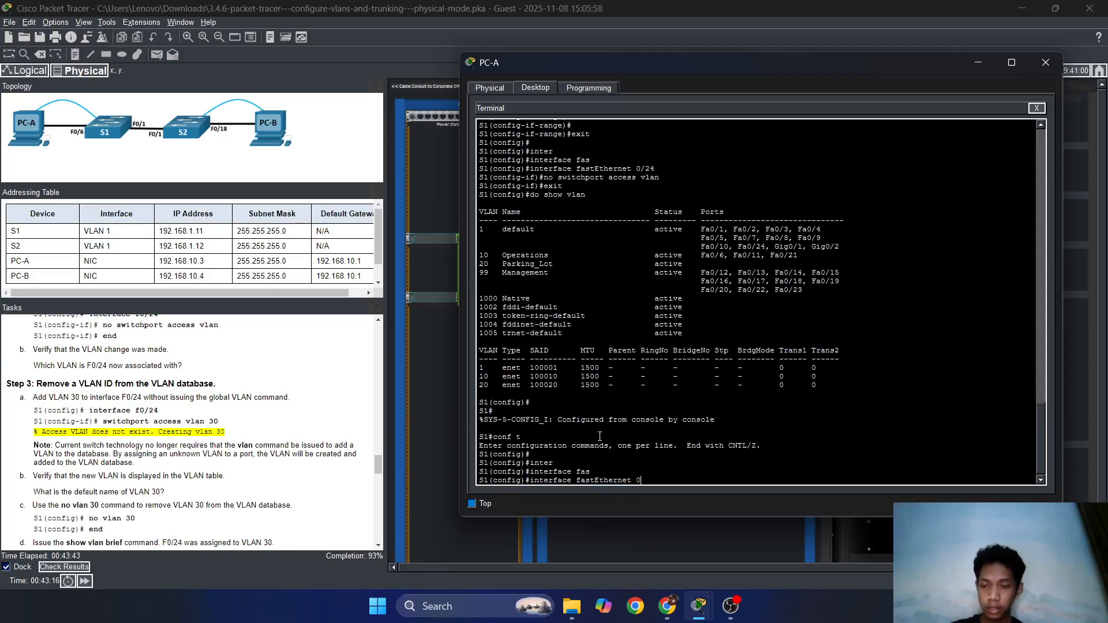
{"action": "type", "text": "/24"}
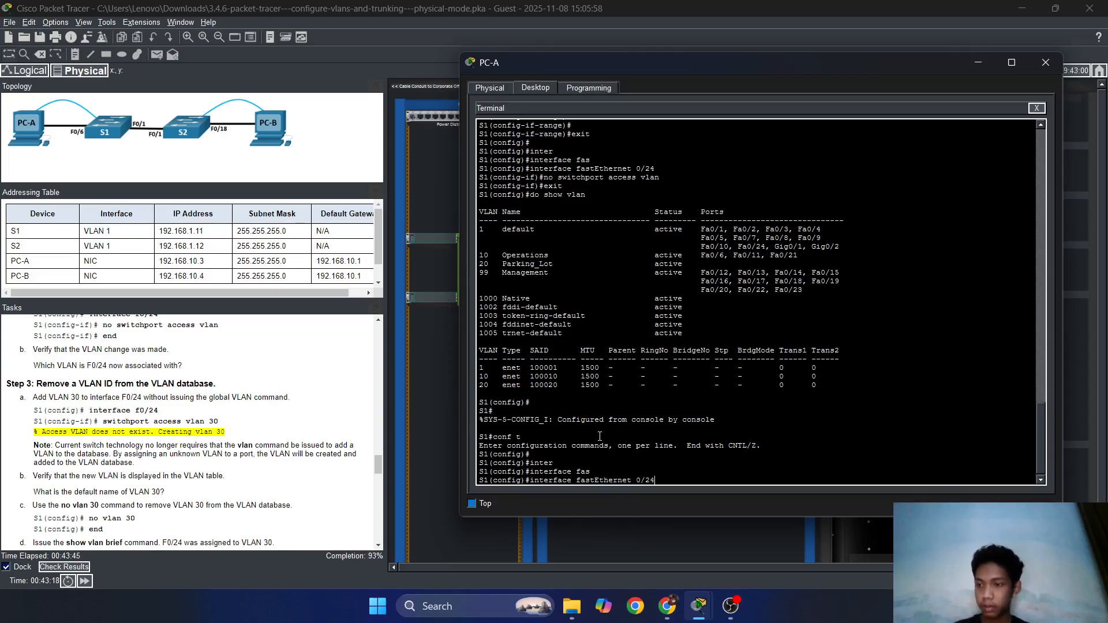
{"action": "key", "text": "Return"}
Assign F0/24 to access VLAN 30 with 'switchport access vlan 30'.
{"action": "type", "text": "s"}
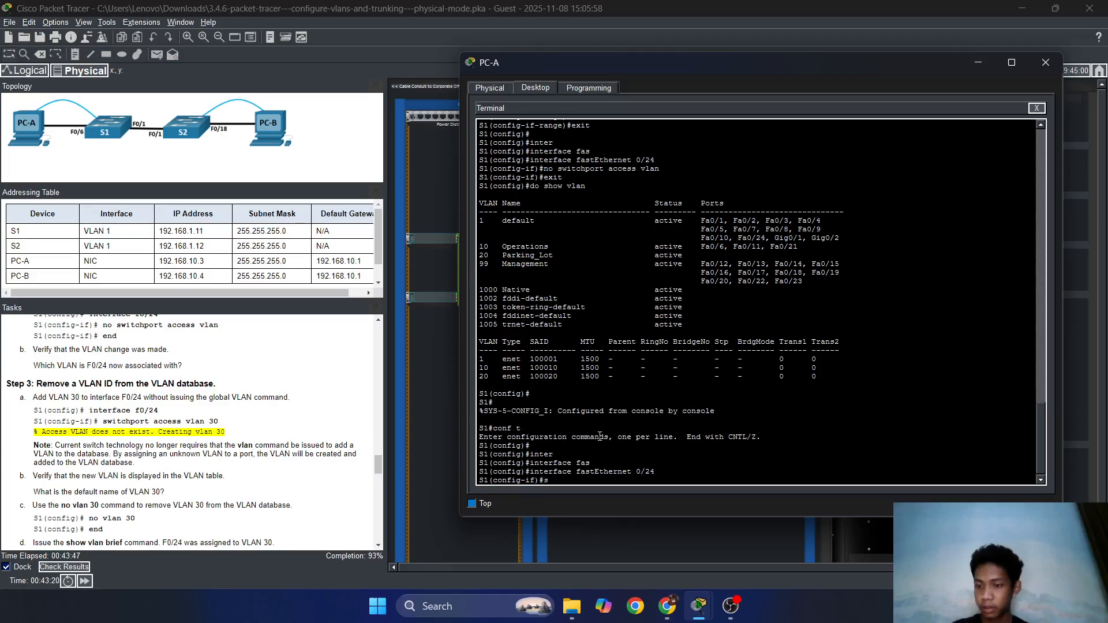
{"action": "type", "text": "witch"}
{"action": "key", "text": "Tab"}
{"action": "type", "text": "acc"}
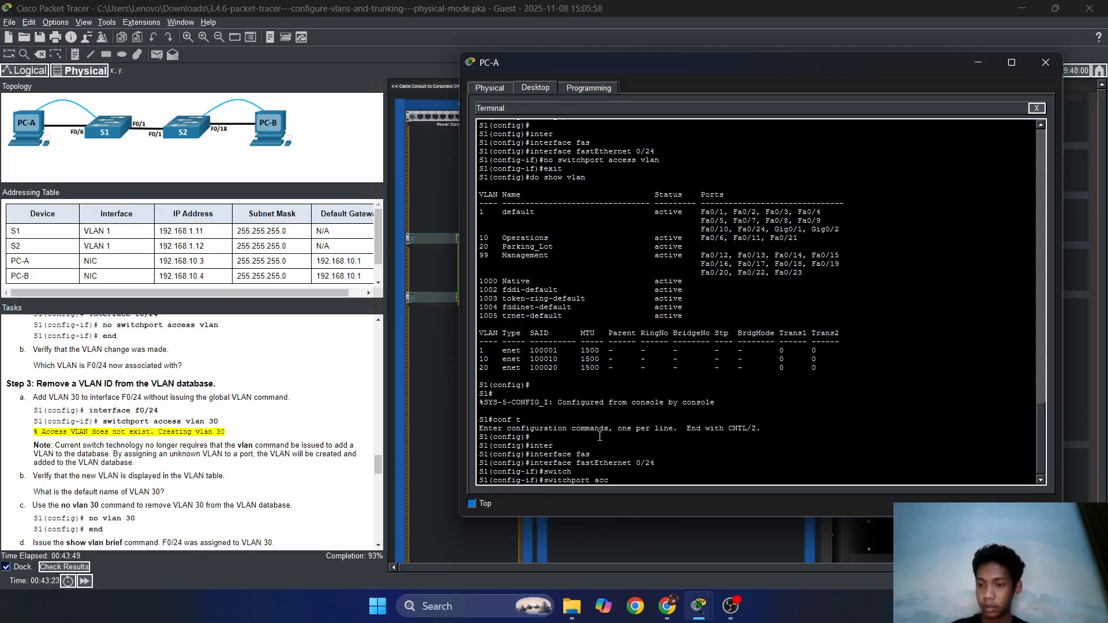
{"action": "key", "text": "Tab"}
{"action": "type", "text": "vlan"}
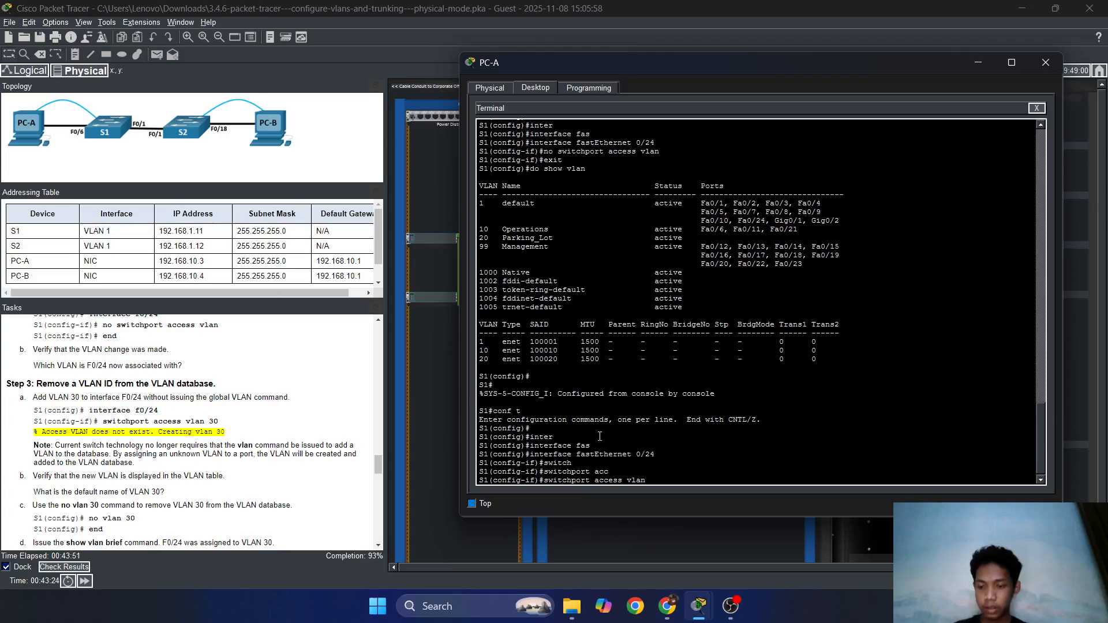
{"action": "type", "text": " 30"}
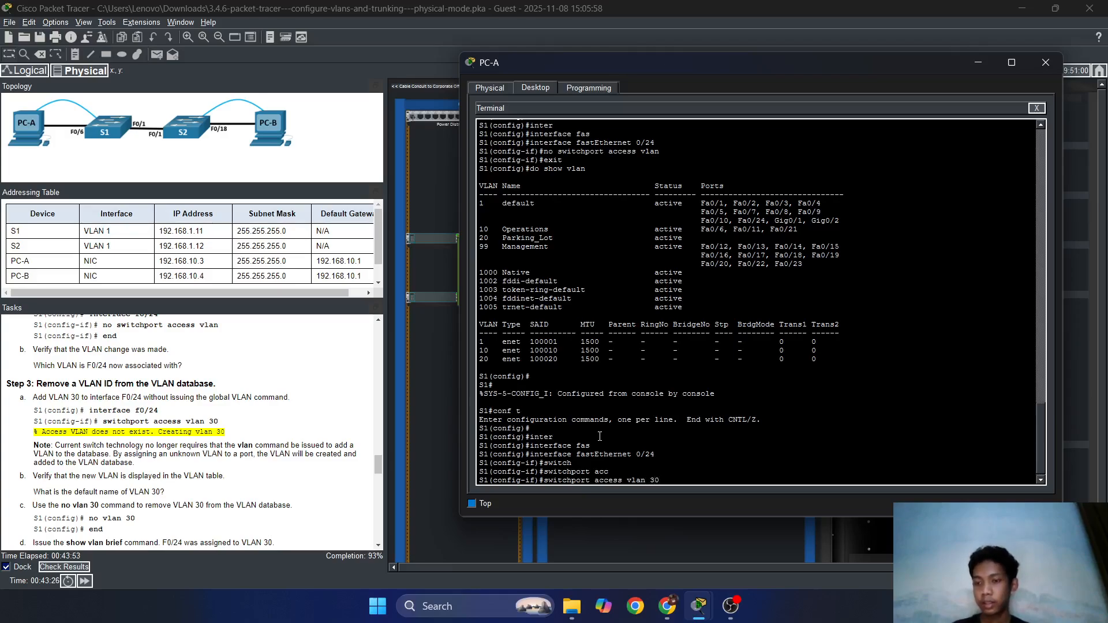
{"action": "key", "text": "Return"}
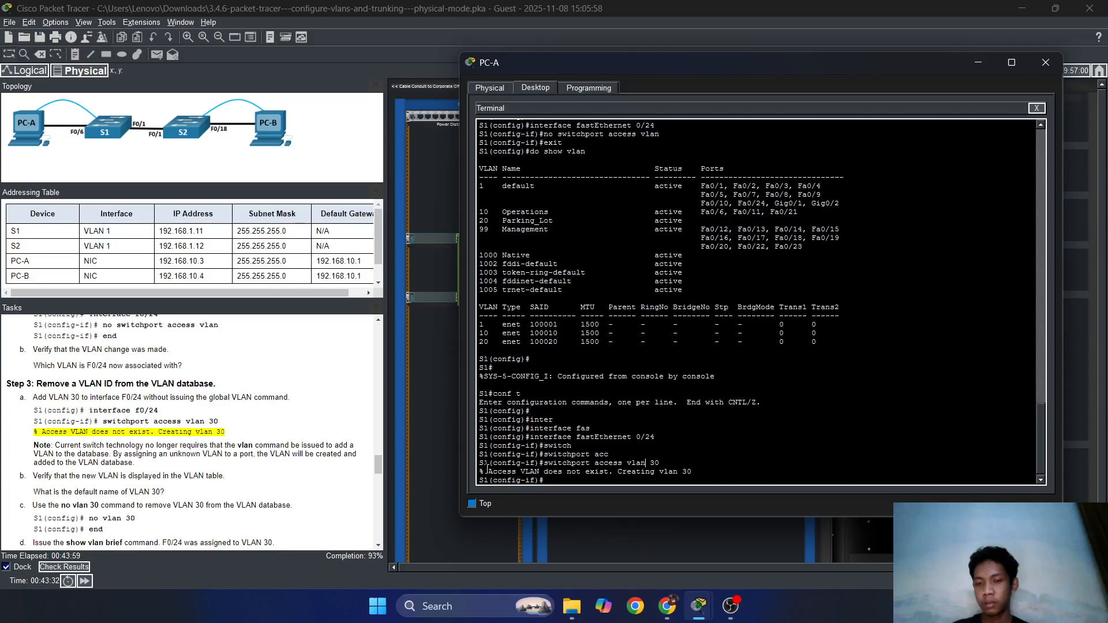
Highlight the 'Creating vlan 30' message and the access VLAN command line in the console.
{"action": "left_click_drag", "start_coordinate": [488, 471], "coordinate": [512, 470]}
{"action": "left_click_drag", "start_coordinate": [590, 472], "coordinate": [595, 471]}
{"action": "left_click", "coordinate": [717, 475]}
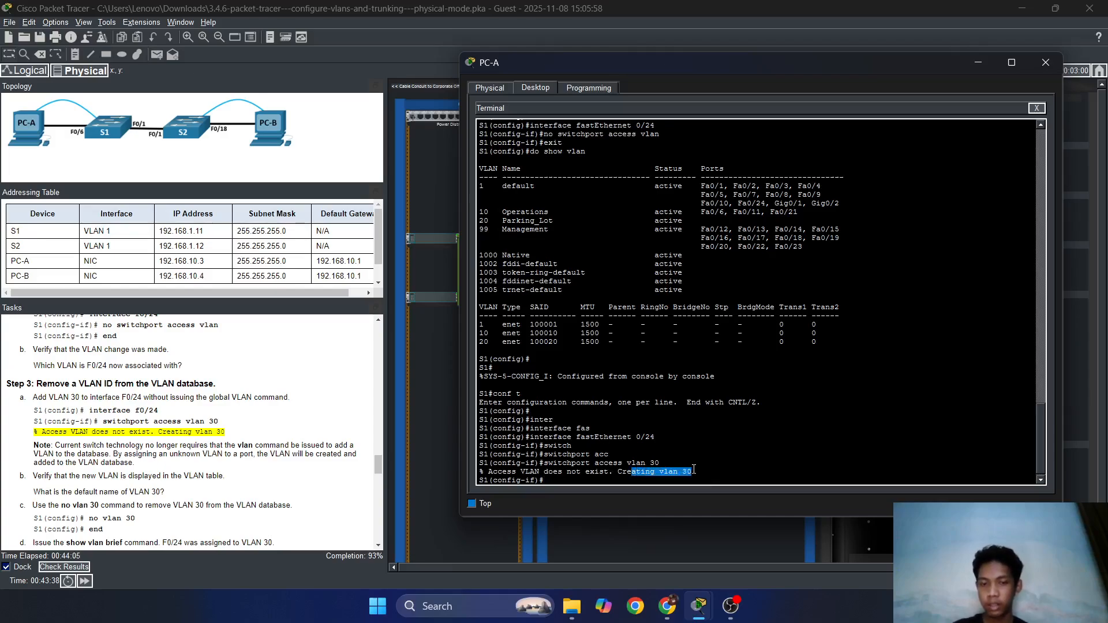
{"action": "left_click_drag", "start_coordinate": [693, 471], "coordinate": [655, 471]}
{"action": "left_click", "coordinate": [582, 471]}
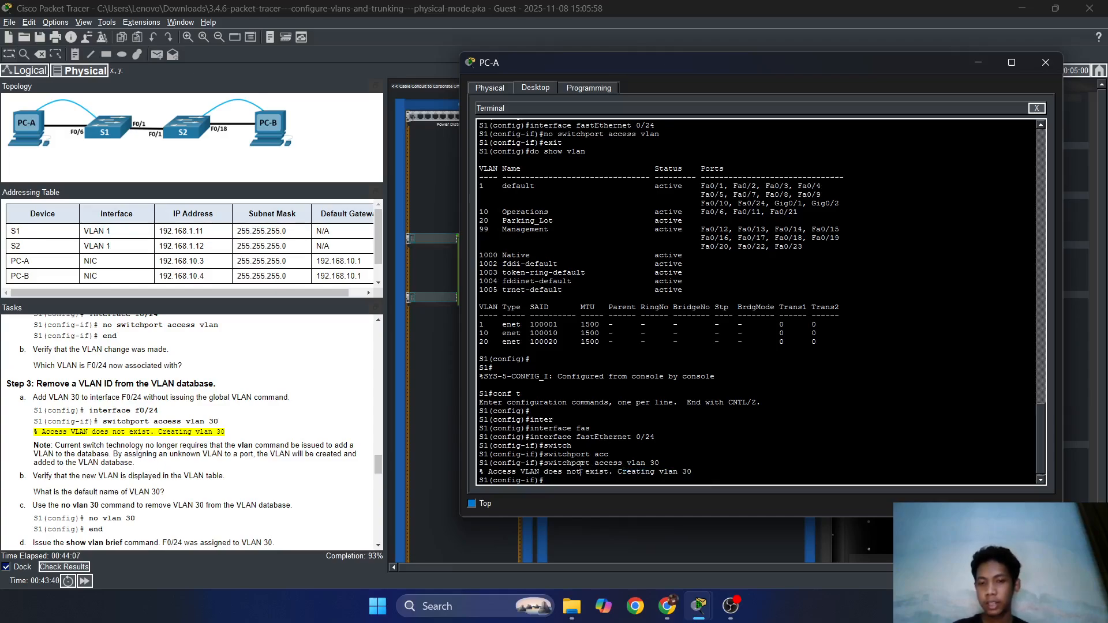
{"action": "left_click_drag", "start_coordinate": [563, 463], "coordinate": [647, 463]}
{"action": "left_click", "coordinate": [643, 463]}
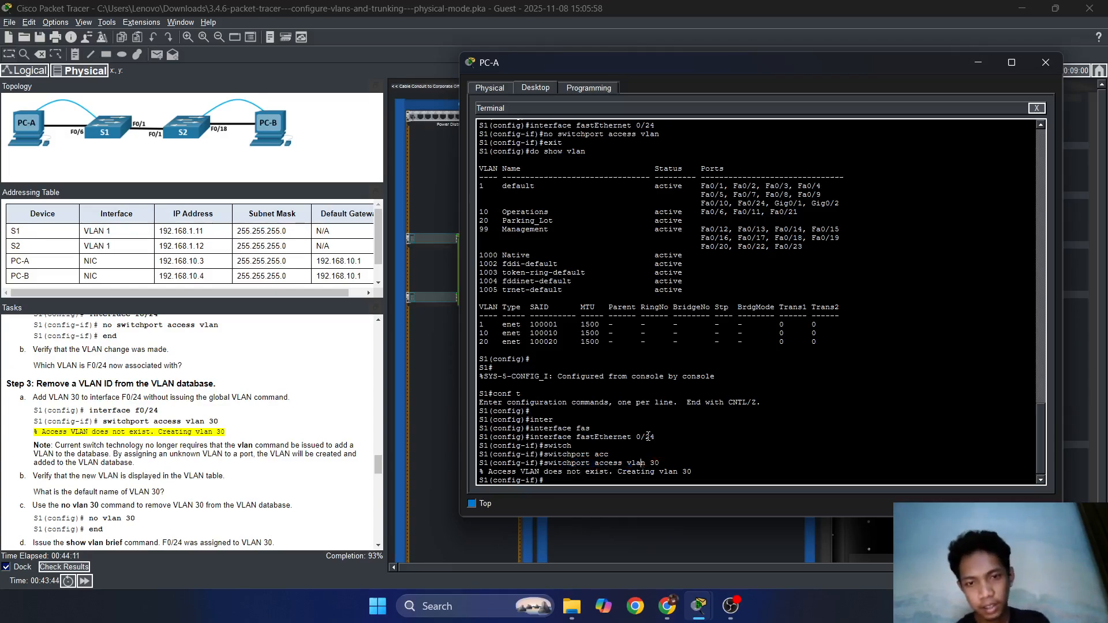
{"action": "mouse_move", "coordinate": [659, 464]}
{"action": "left_mouse_down"}
{"action": "mouse_move", "coordinate": [623, 474]}
{"action": "mouse_move", "coordinate": [693, 472]}
{"action": "mouse_move", "coordinate": [655, 464]}
{"action": "left_mouse_up"}
{"action": "left_click", "coordinate": [584, 475]}
{"action": "double_click", "coordinate": [692, 472]}
{"action": "left_click", "coordinate": [689, 472]}
{"action": "left_click", "coordinate": [693, 472]}
{"action": "left_click", "coordinate": [637, 473]}
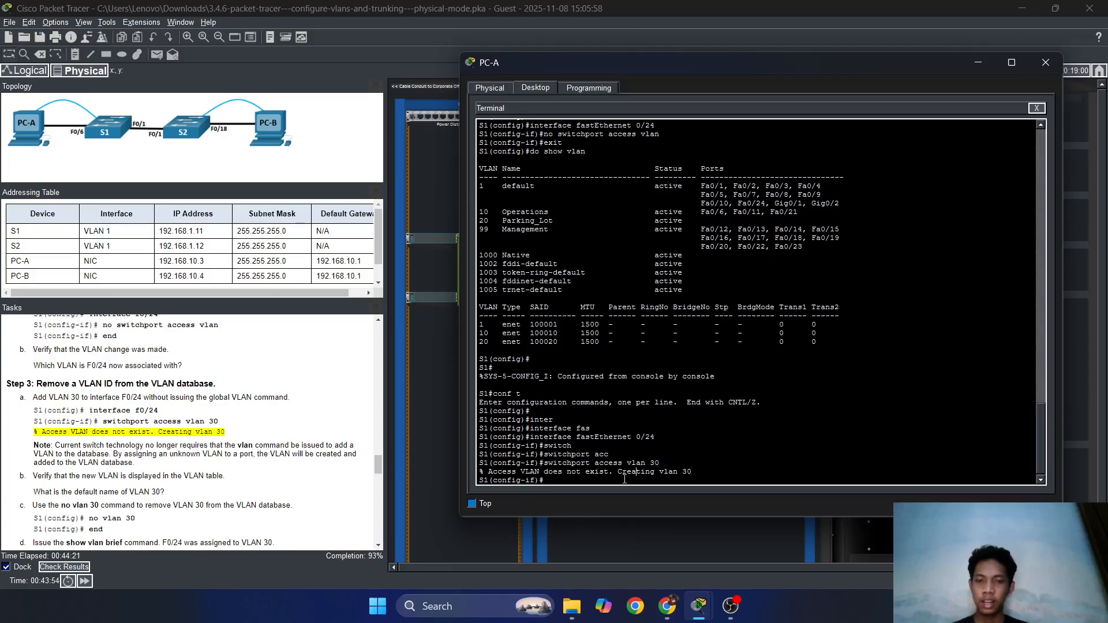
{"action": "scroll", "coordinate": [287, 489], "scroll_direction": "down", "scroll_amount": 1}
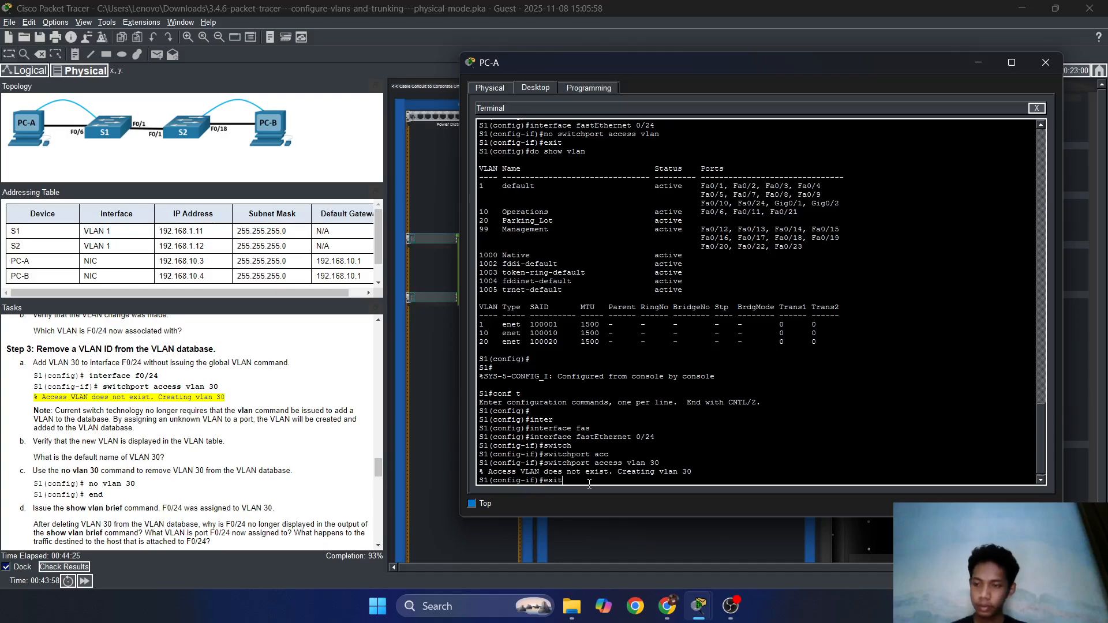
Delete VLAN 30 from S1 with 'no vlan 30'.
{"action": "key", "text": "Return"}
{"action": "type", "text": "nfig)#n"}
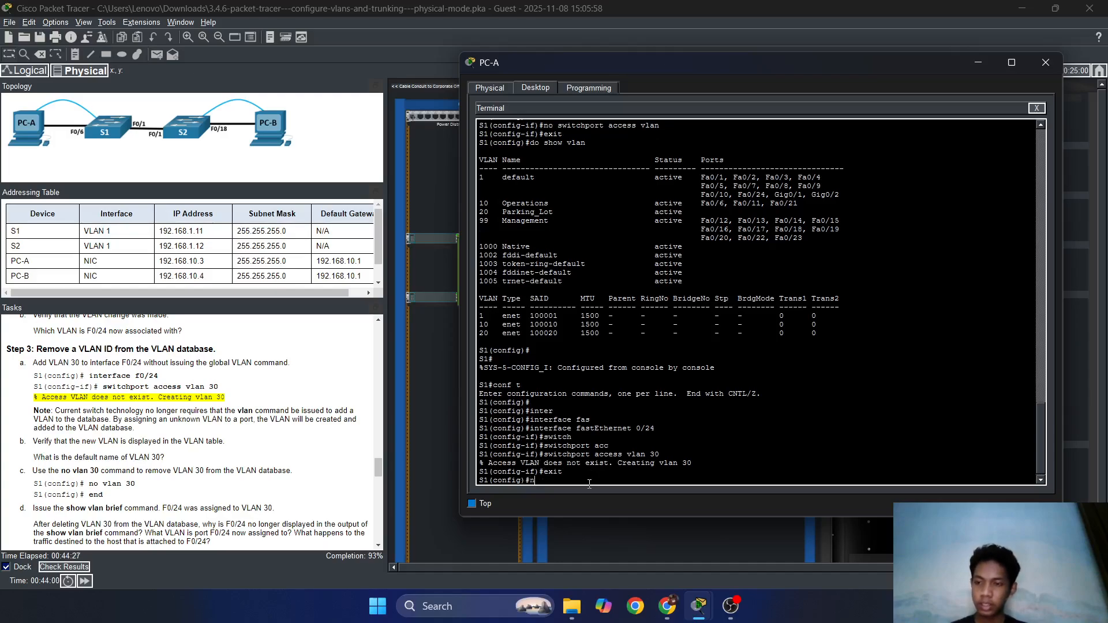
{"action": "type", "text": "o vlan"}
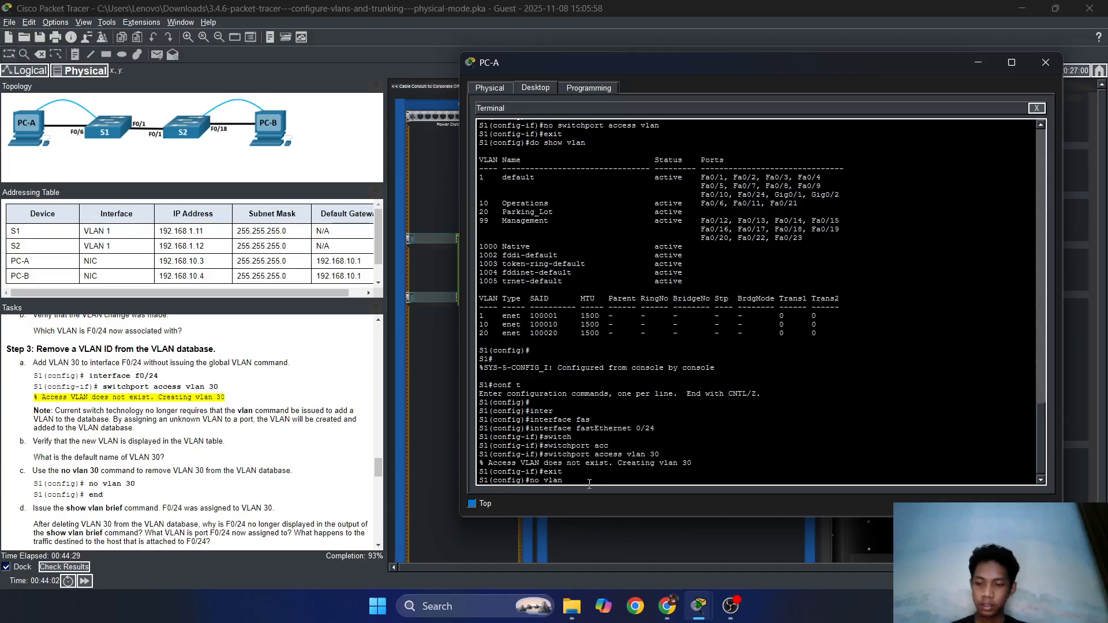
{"action": "type", "text": " 30"}
{"action": "key", "text": "Return"}
{"action": "key", "text": "Return"}
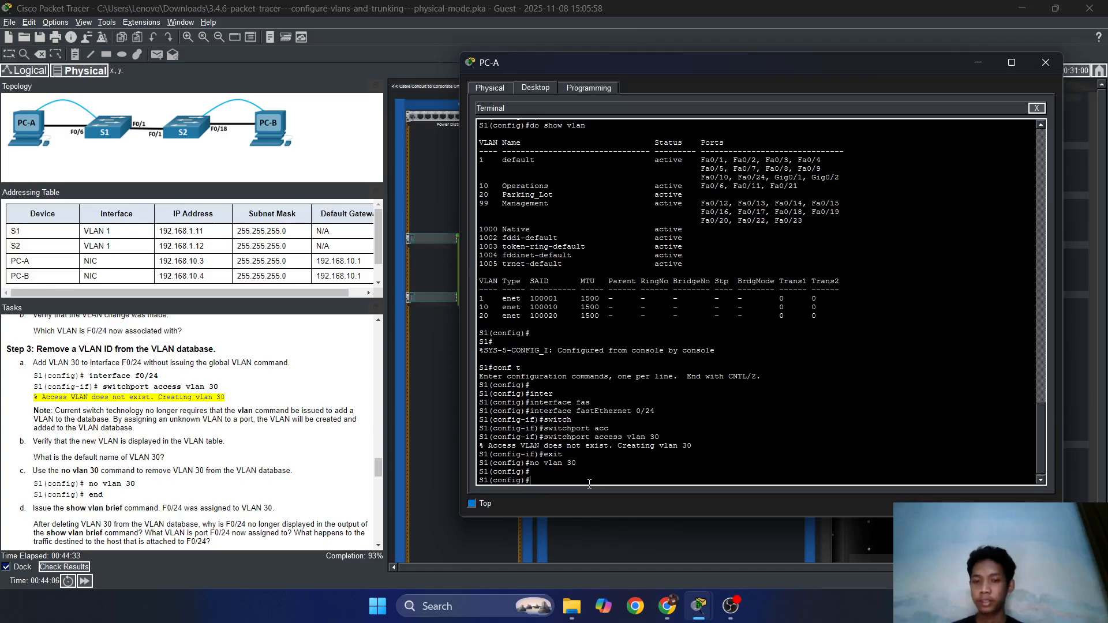
Run 'do show vlan' and review the listing to confirm VLAN 30 and F0/24 are gone.
{"action": "type", "text": "do show vlan"}
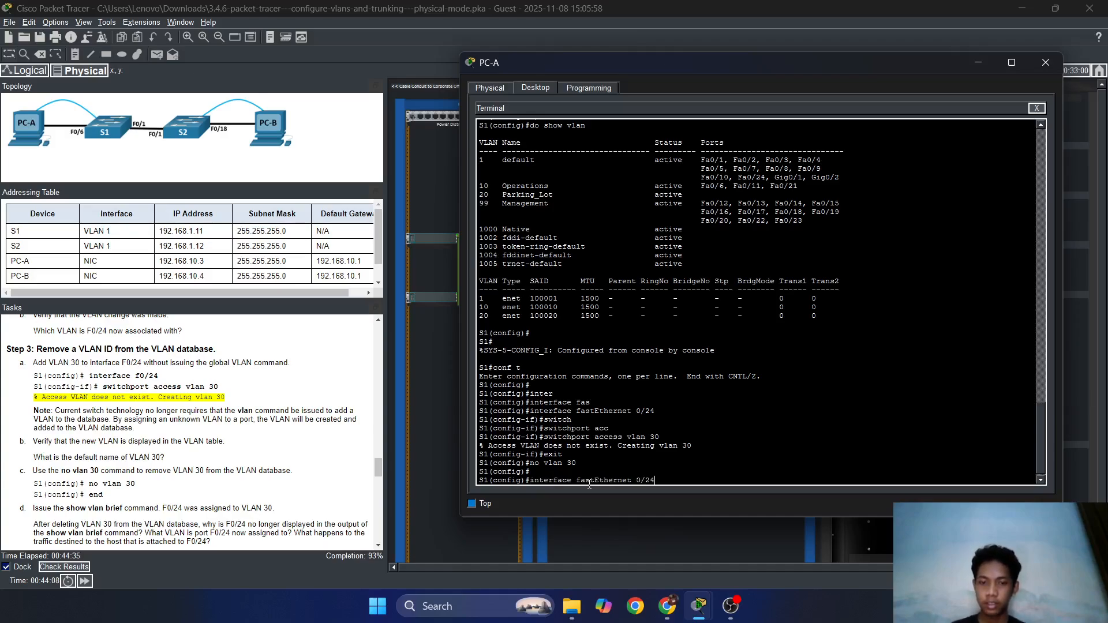
{"action": "key", "text": "Return"}
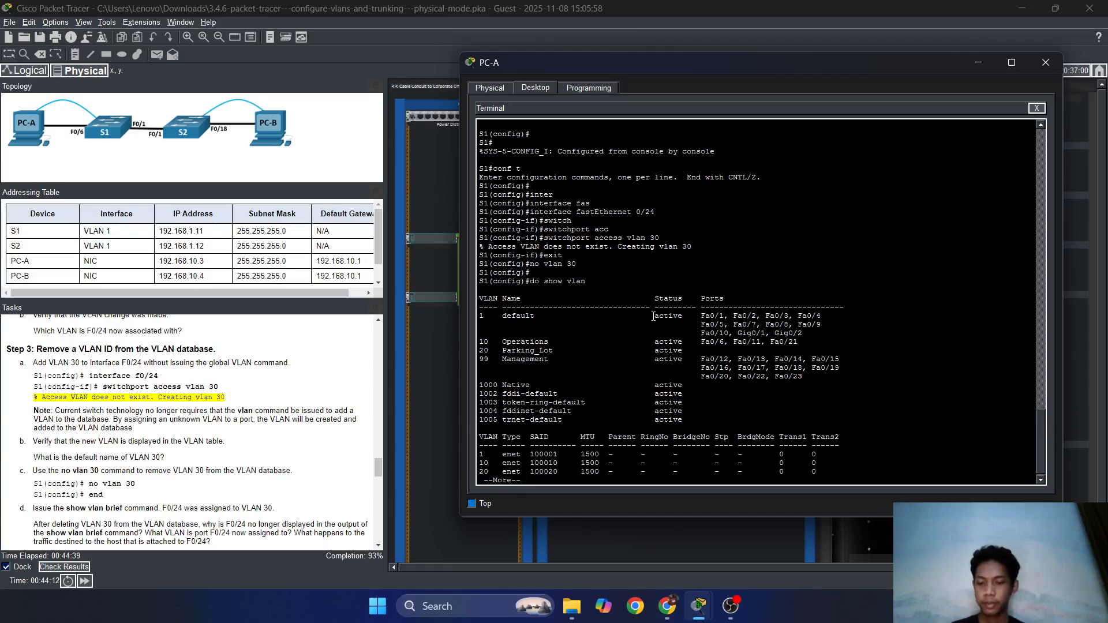
{"action": "key", "text": "q"}
{"action": "scroll", "coordinate": [145, 471], "scroll_direction": "up", "scroll_amount": 2}
{"action": "scroll", "coordinate": [145, 467], "scroll_direction": "down", "scroll_amount": 3}
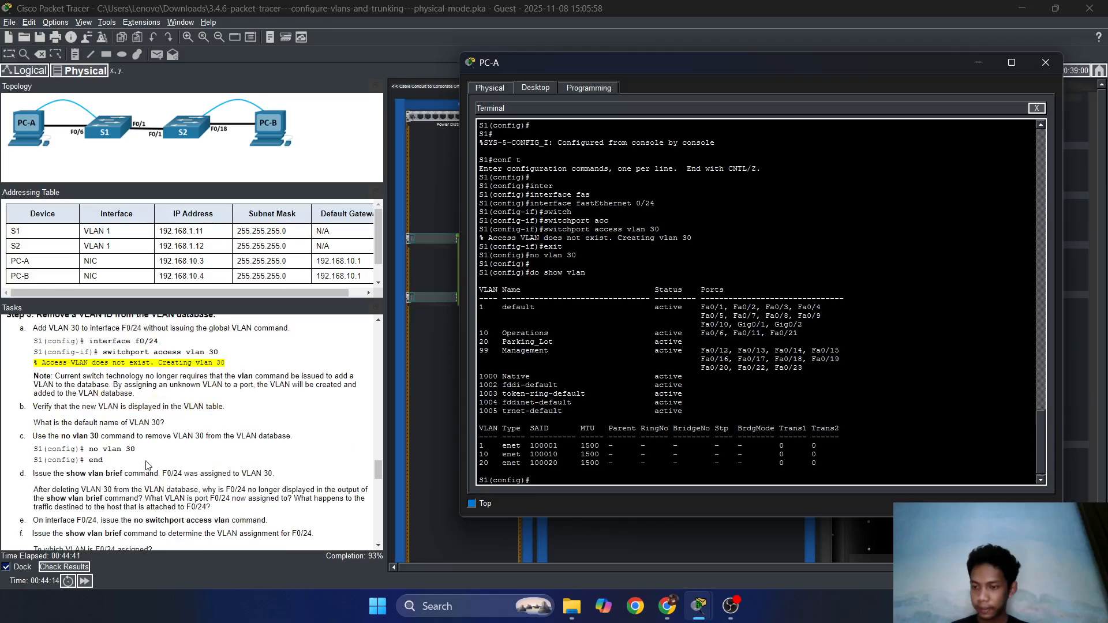
{"action": "scroll", "coordinate": [145, 469], "scroll_direction": "down", "scroll_amount": 3}
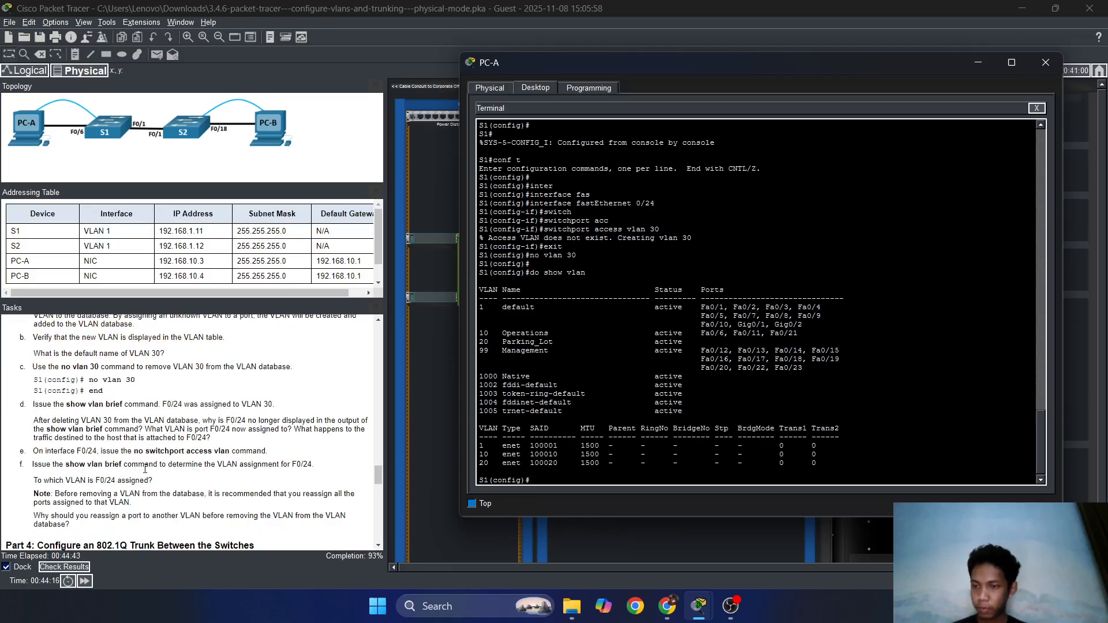
{"action": "scroll", "coordinate": [145, 469], "scroll_direction": "down", "scroll_amount": 2}
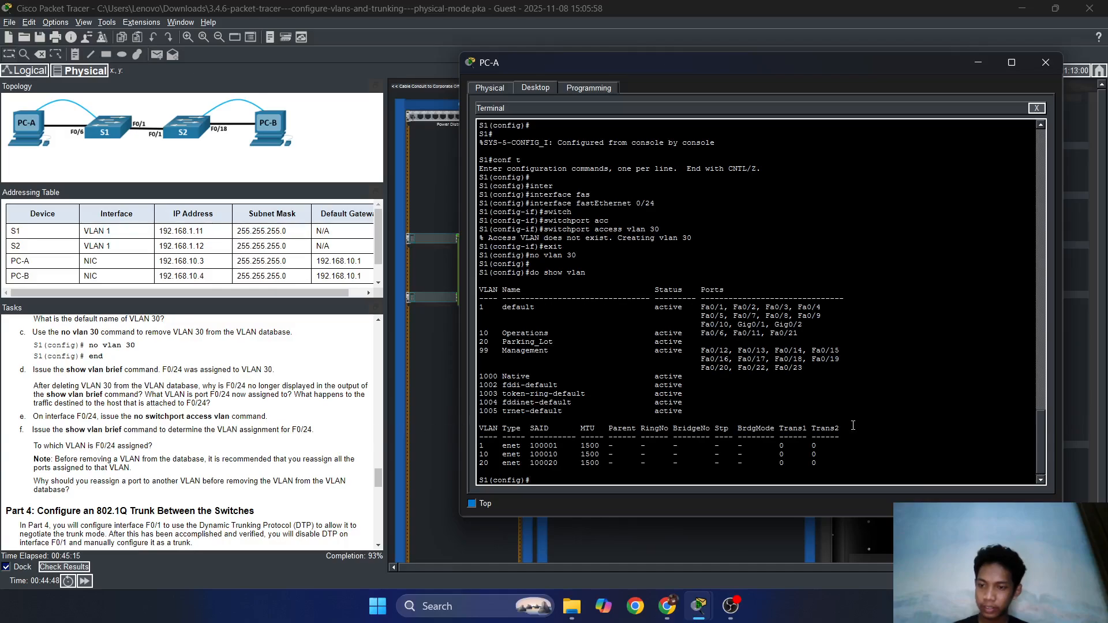
Remove F0/24's access VLAN with 'no switchport access vlan', then exit the interface.
{"action": "key", "text": "Up"}
{"action": "key", "text": "Up"}
{"action": "key", "text": "Up"}
{"action": "key", "text": "Up"}
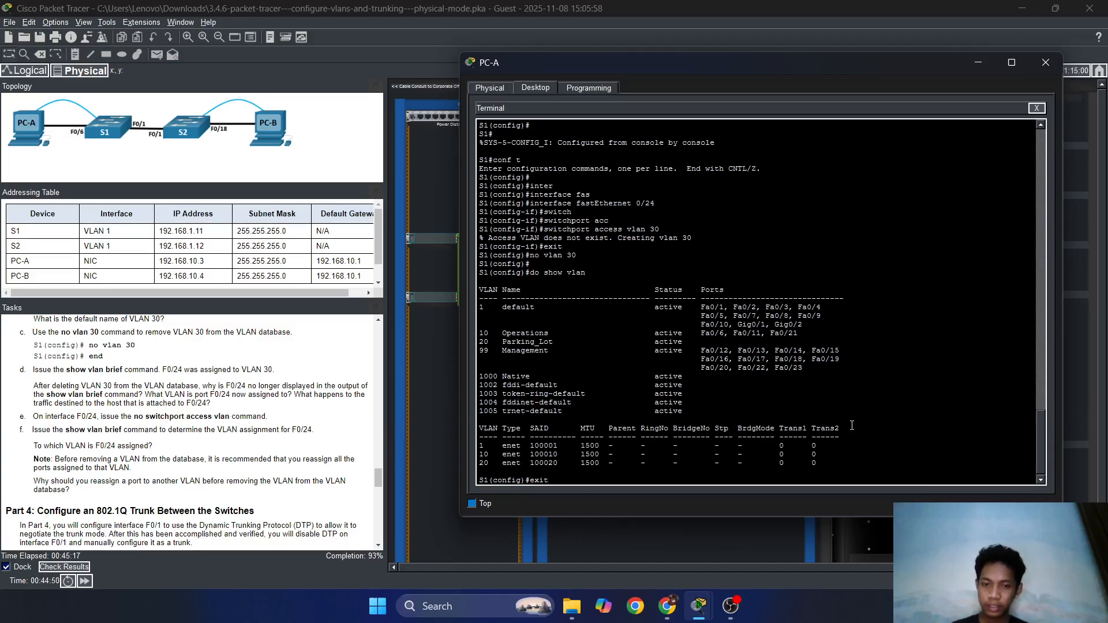
{"action": "key", "text": "Up"}
{"action": "key", "text": "Return"}
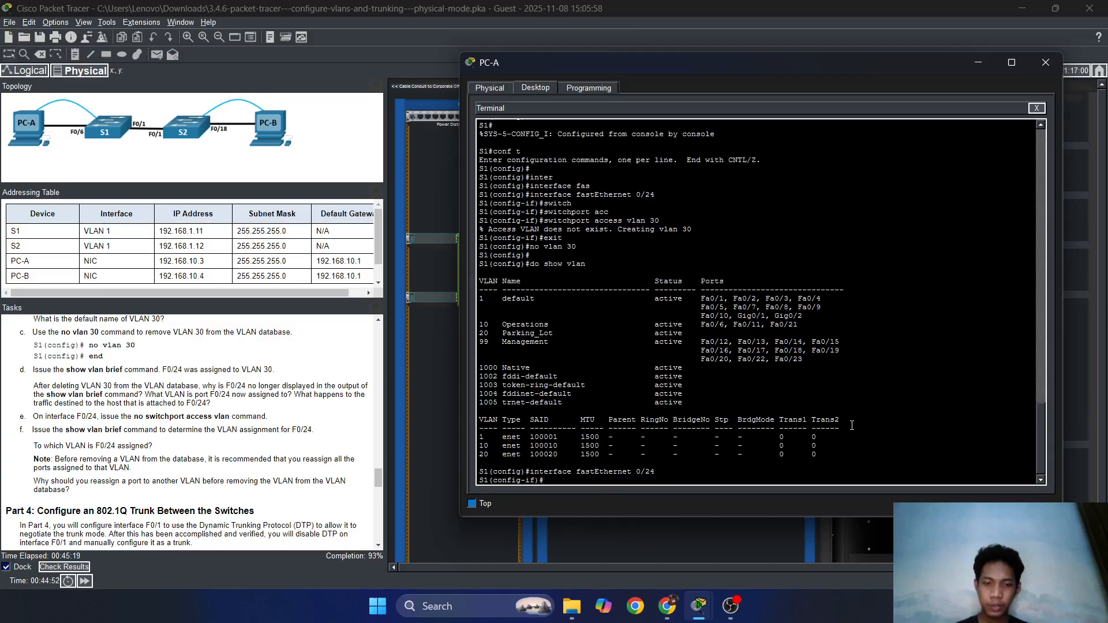
{"action": "type", "text": "no s"}
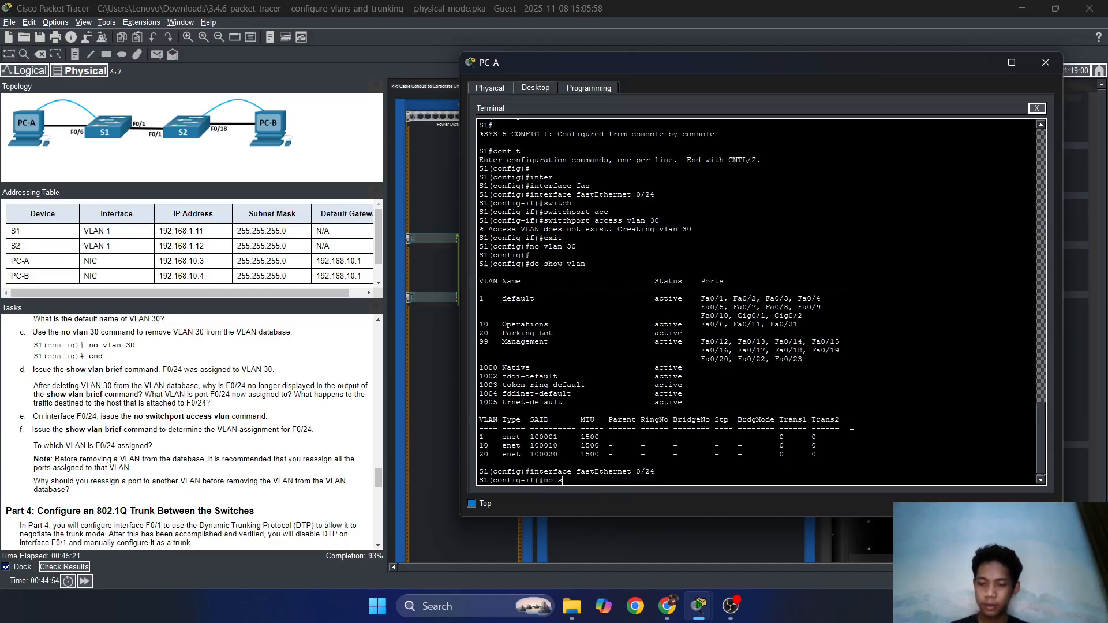
{"action": "type", "text": "witc"}
{"action": "key", "text": "Tab"}
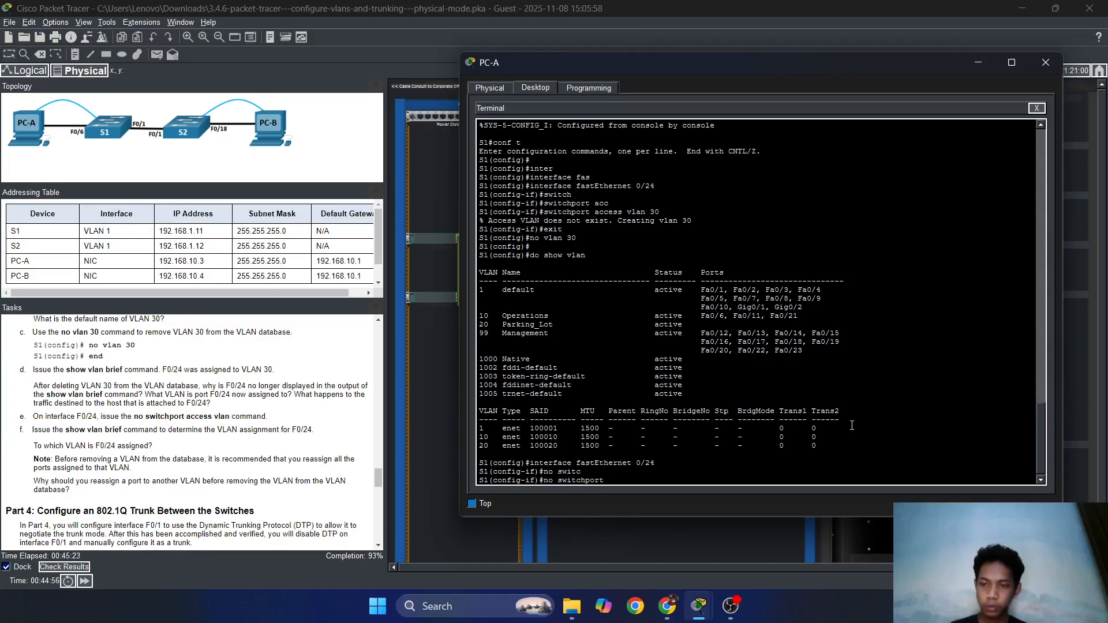
{"action": "type", "text": "acc"}
{"action": "key", "text": "Tab"}
{"action": "type", "text": "v"}
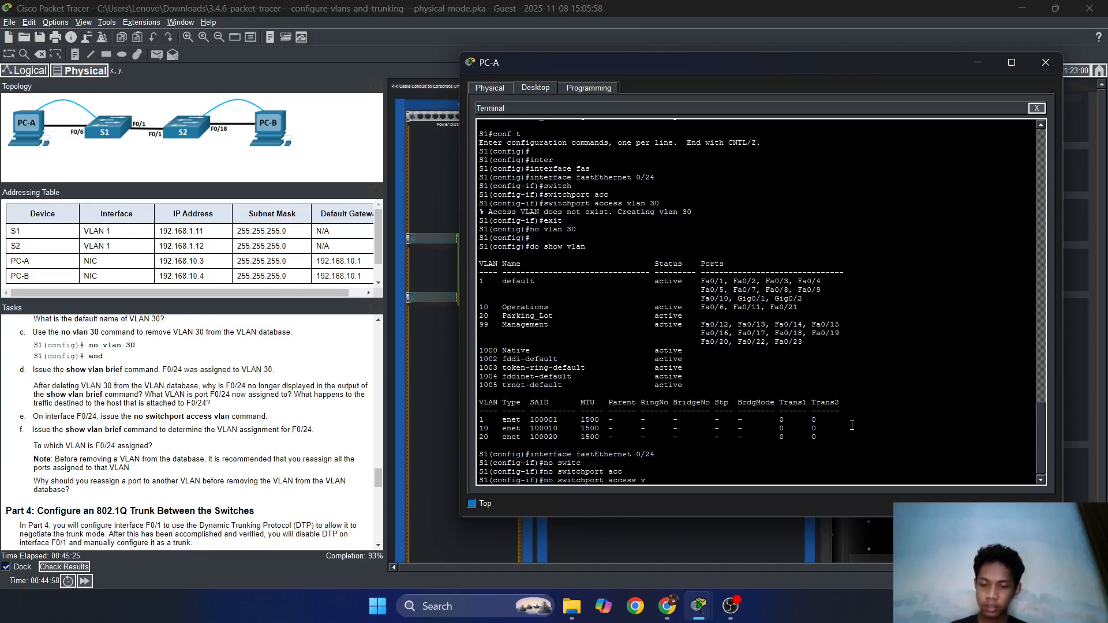
{"action": "key", "text": "Tab"}
{"action": "key", "text": "Return"}
{"action": "key", "text": "Return"}
{"action": "key", "text": "Return"}
{"action": "type", "text": "e"}
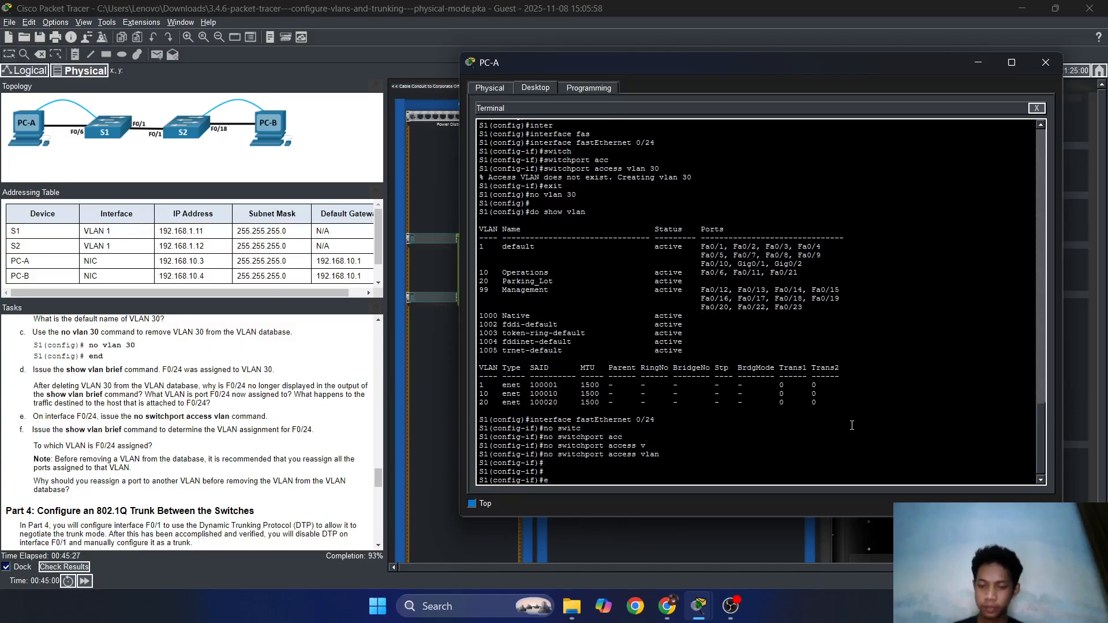
{"action": "type", "text": "xit"}
{"action": "key", "text": "Return"}
Rerun 'do show vlan' and highlight Fa0/24 under the default VLAN 1.
{"action": "key", "text": "Up"}
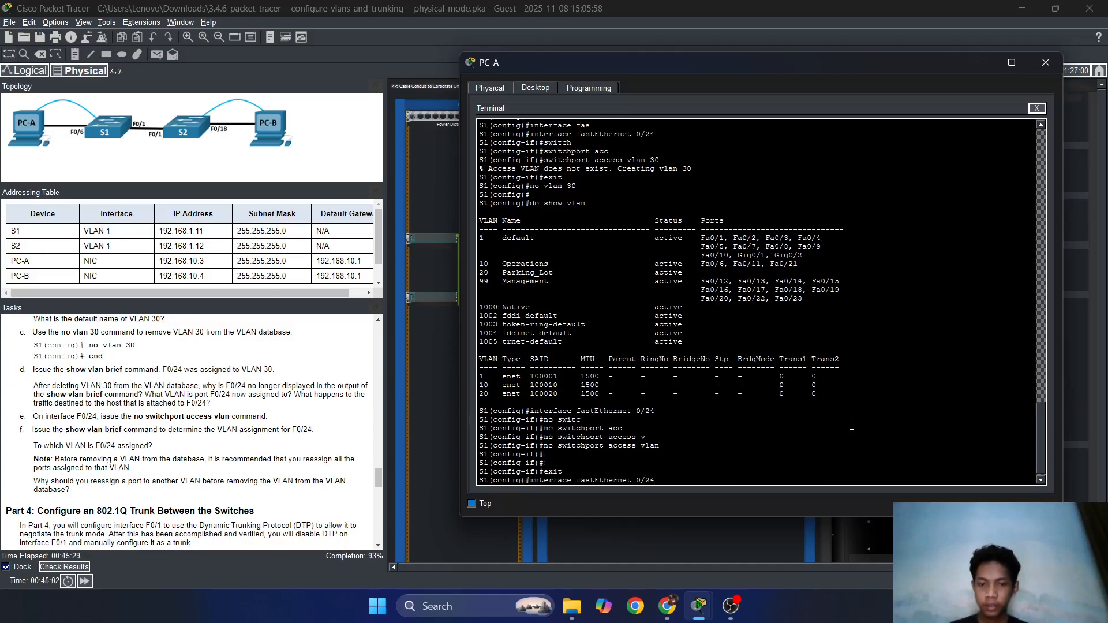
{"action": "key", "text": "Up"}
{"action": "key", "text": "Up"}
{"action": "key", "text": "Return"}
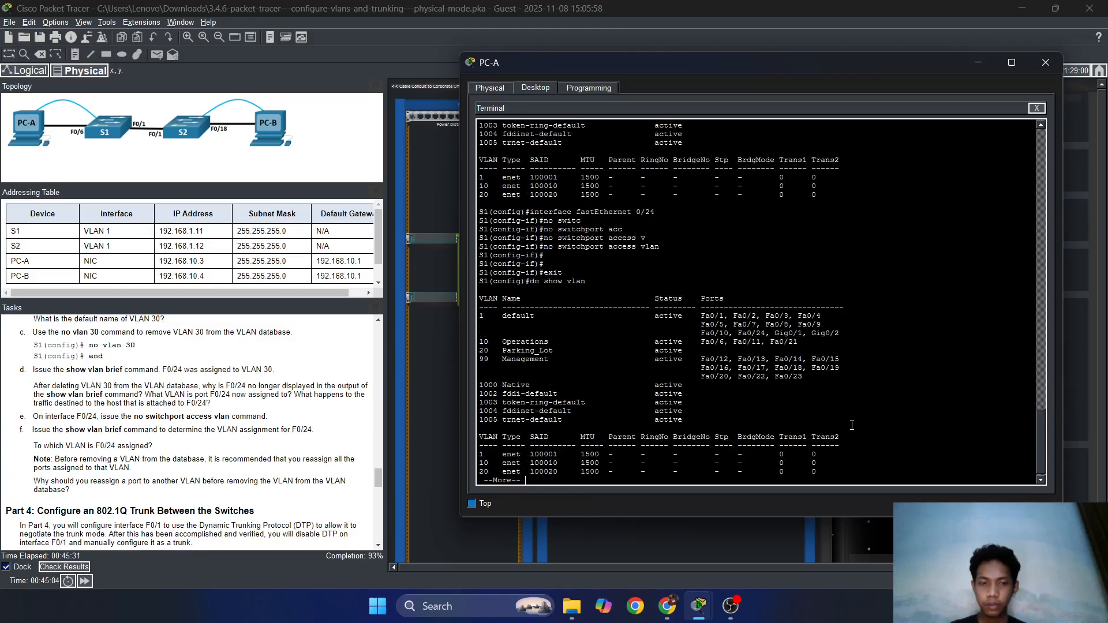
{"action": "left_click_drag", "start_coordinate": [765, 333], "coordinate": [715, 324]}
{"action": "left_click", "coordinate": [766, 330]}
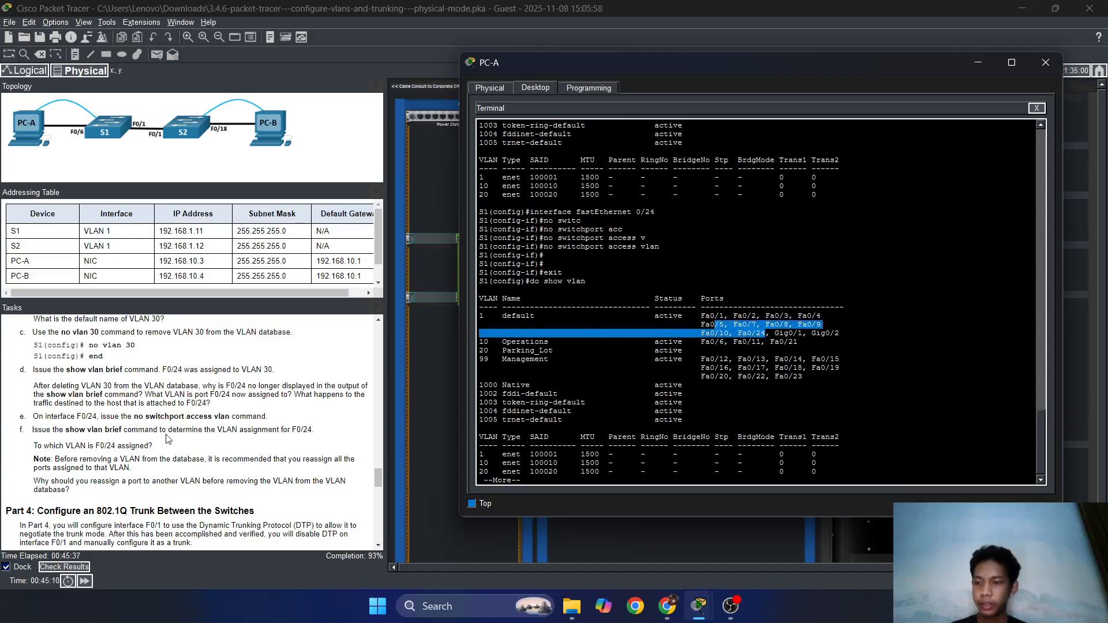
Scroll the Tasks panel to Part 4 Step 1 and page through the rest of the VLAN output.
{"action": "scroll", "coordinate": [168, 440], "scroll_direction": "down", "scroll_amount": 4}
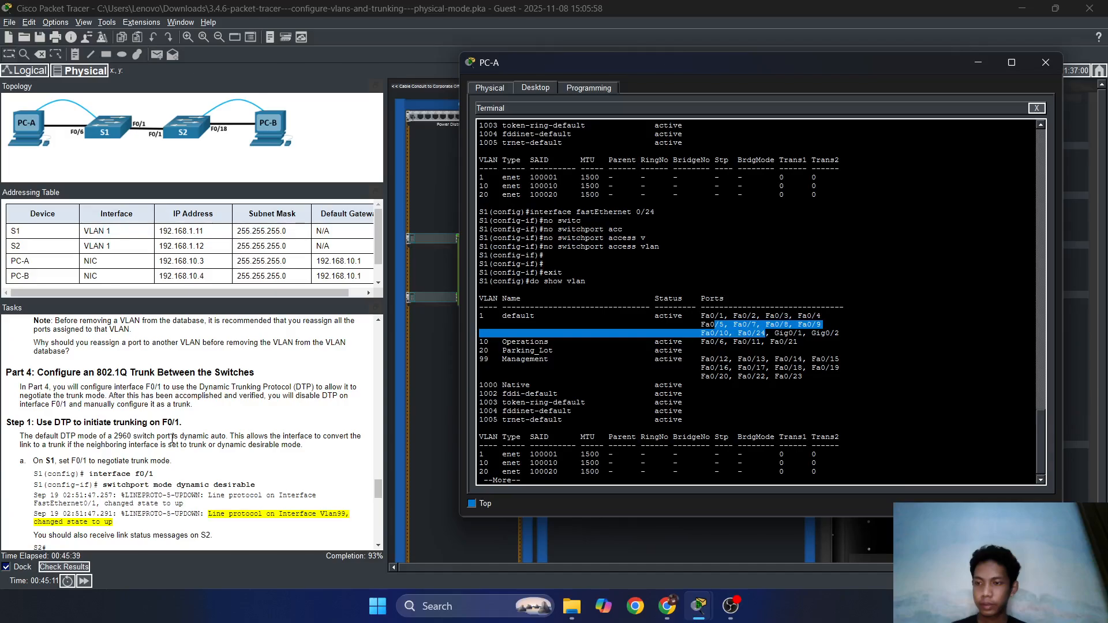
{"action": "scroll", "coordinate": [172, 440], "scroll_direction": "down", "scroll_amount": 1}
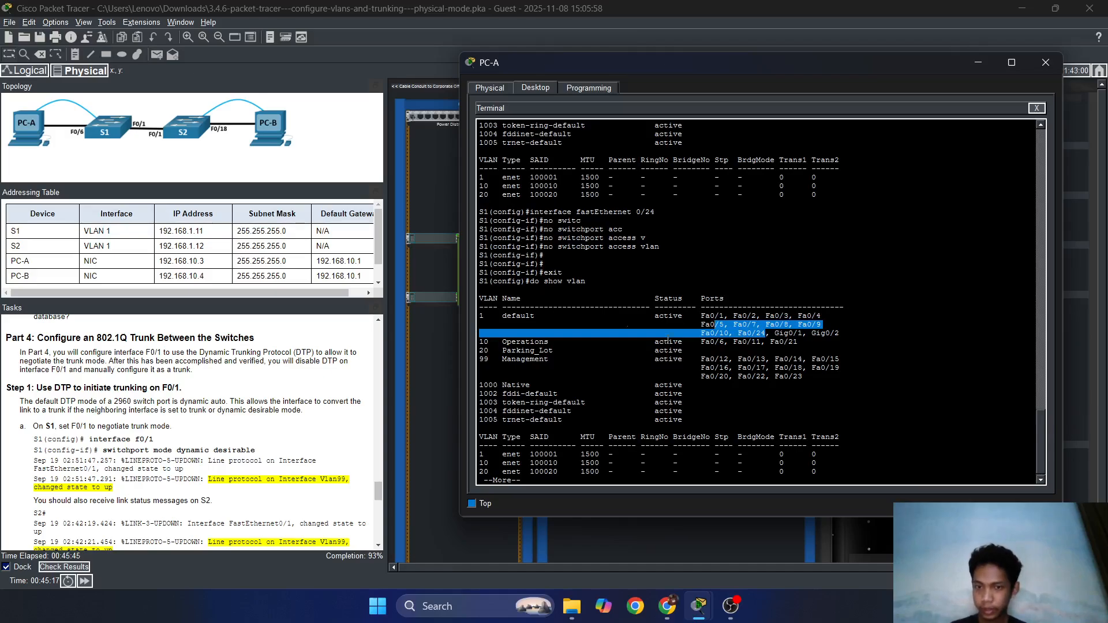
{"action": "left_click", "coordinate": [669, 340]}
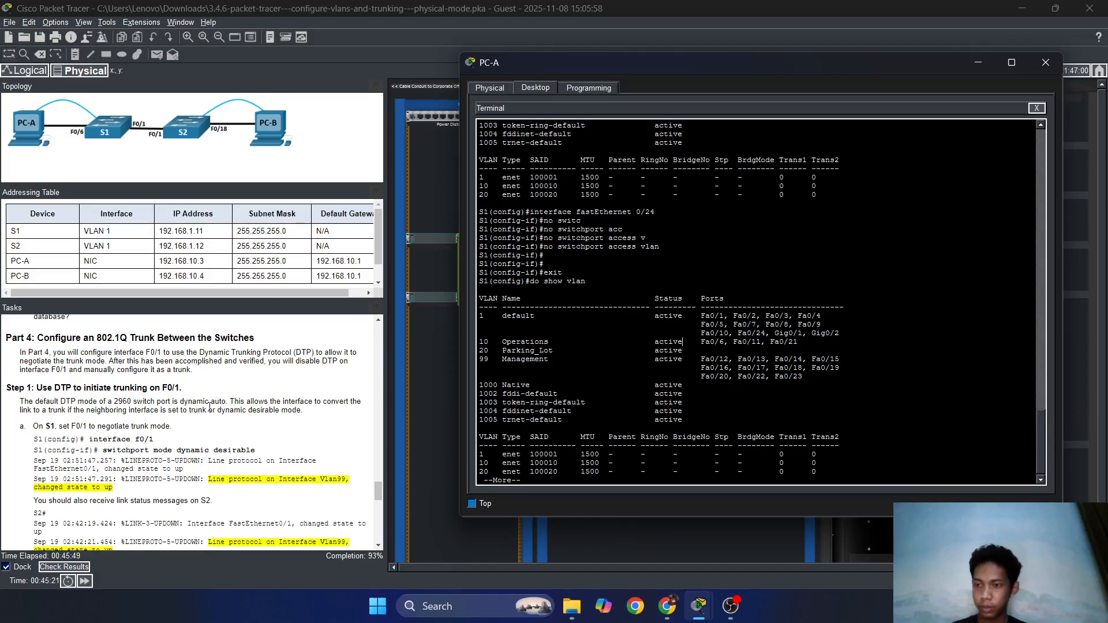
{"action": "scroll", "coordinate": [209, 407], "scroll_direction": "down", "scroll_amount": 1}
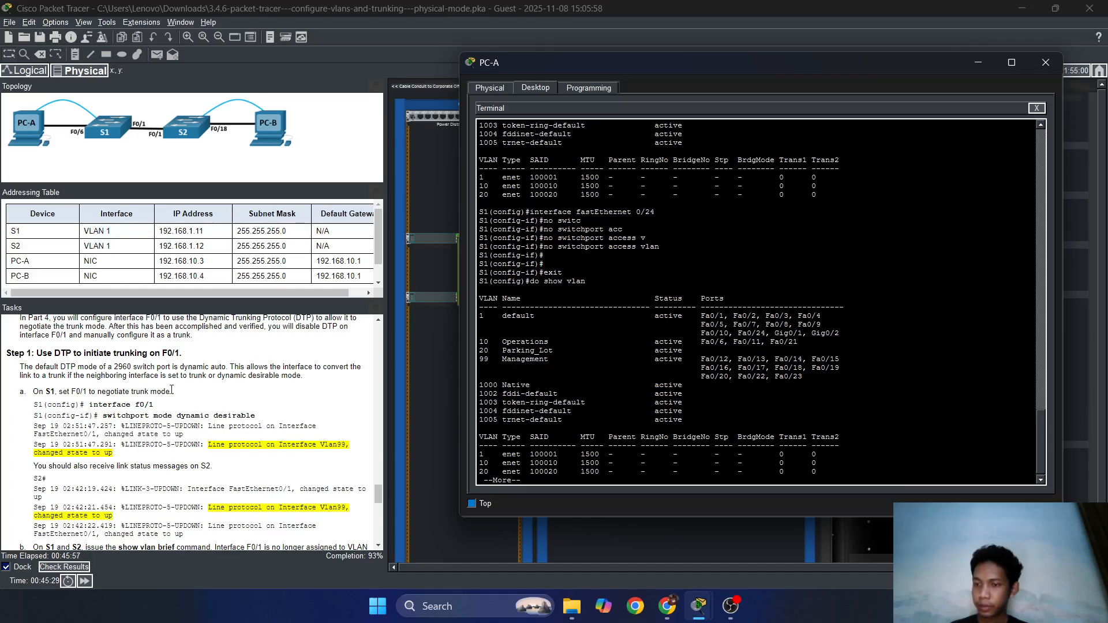
{"action": "scroll", "coordinate": [257, 398], "scroll_direction": "down", "scroll_amount": 1}
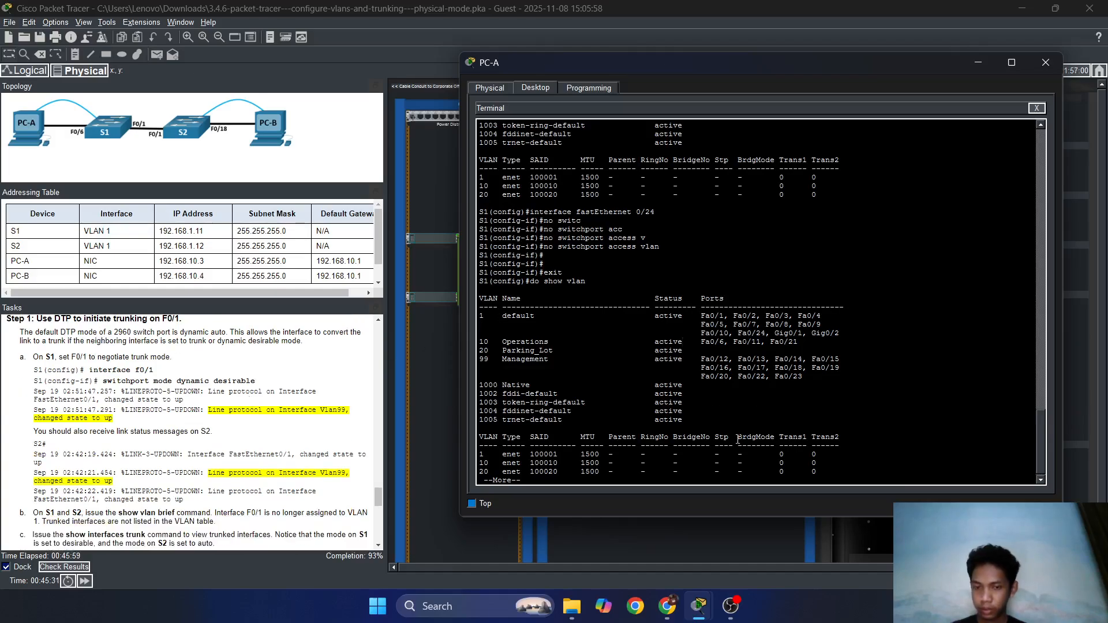
{"action": "key", "text": "space"}
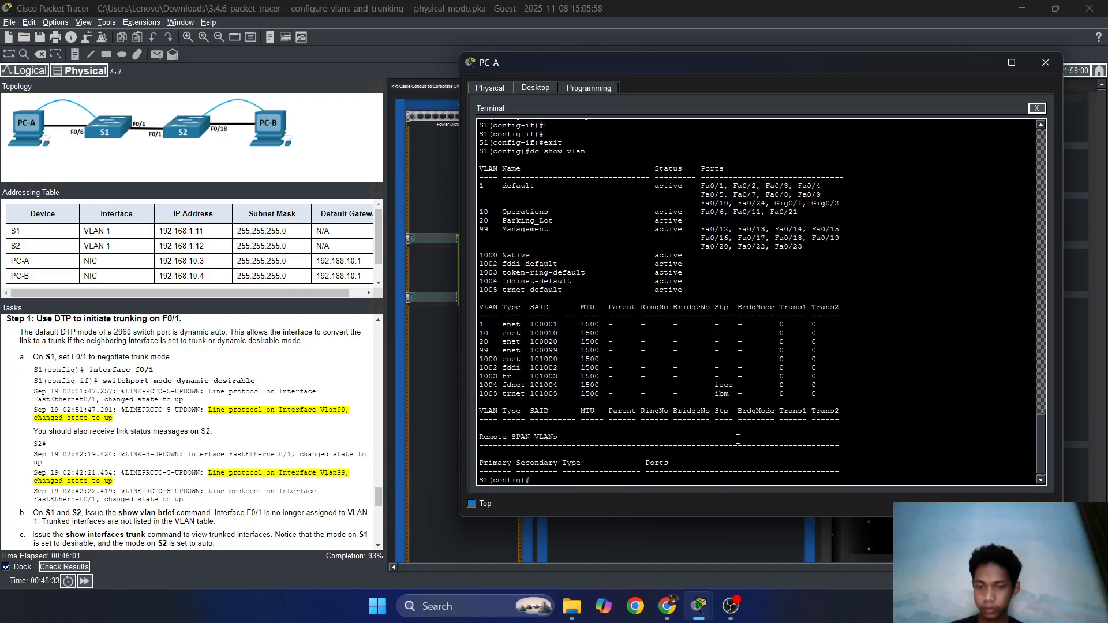
Enter interface FastEthernet 0/1 configuration on S1.
{"action": "key", "text": "Return"}
{"action": "key", "text": "Return"}
{"action": "type", "text": "inter"}
{"action": "key", "text": "Tab"}
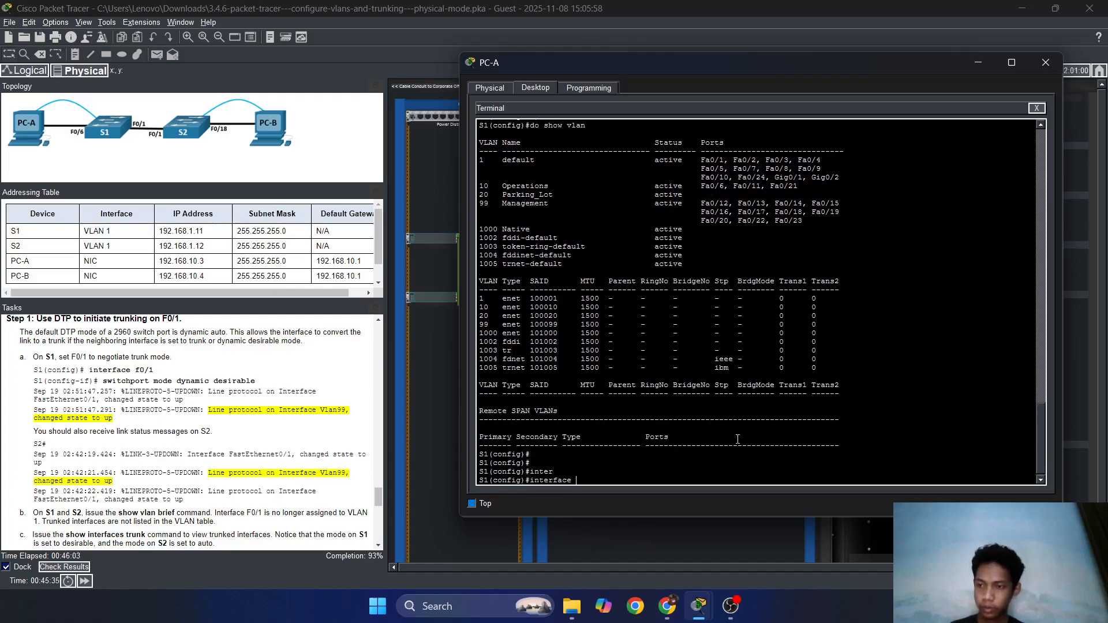
{"action": "type", "text": "fas"}
{"action": "key", "text": "Tab"}
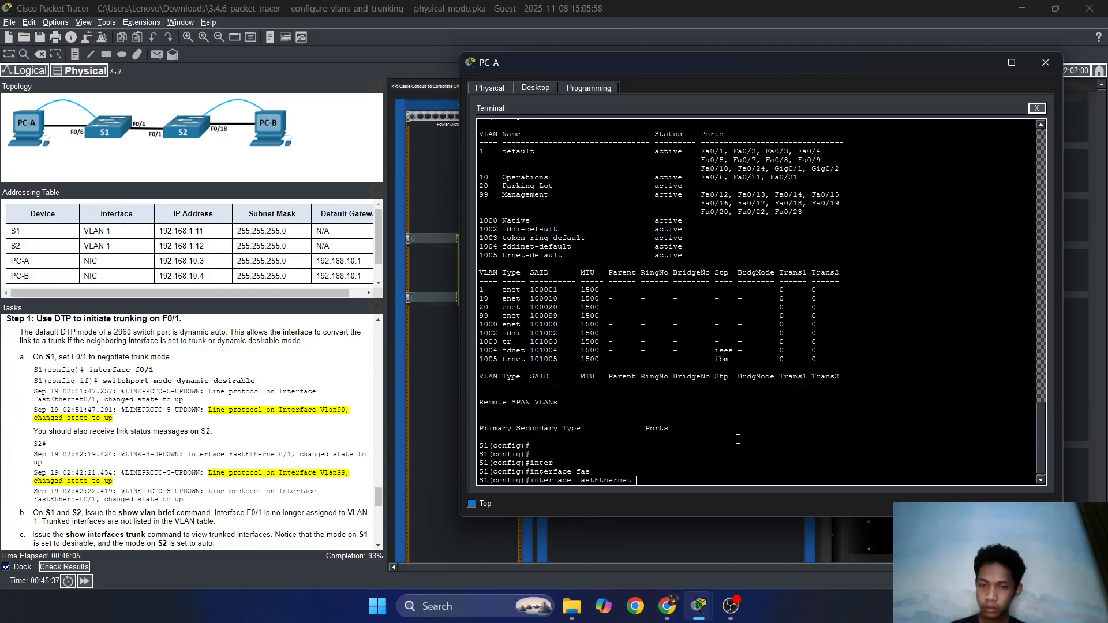
{"action": "type", "text": "0"}
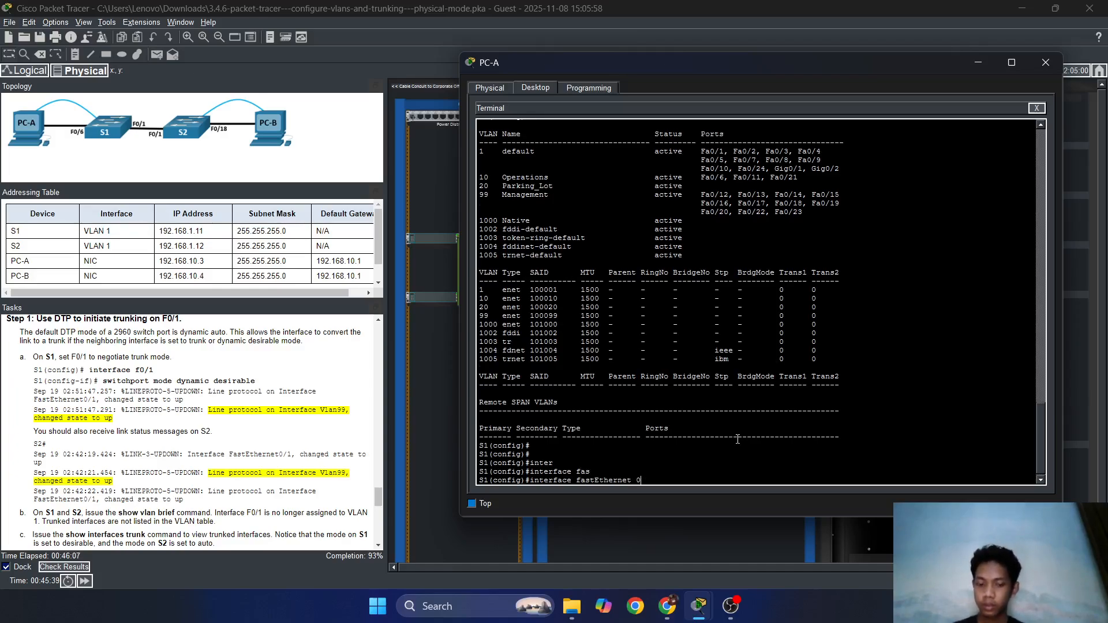
{"action": "type", "text": "1"}
{"action": "type", "text": "/"}
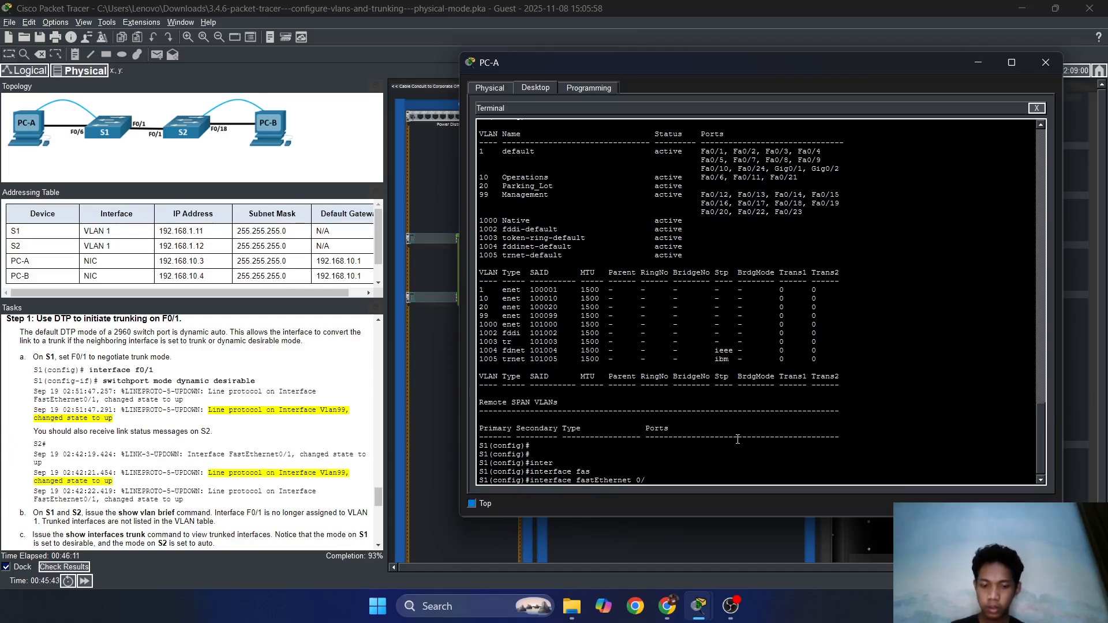
{"action": "type", "text": "1"}
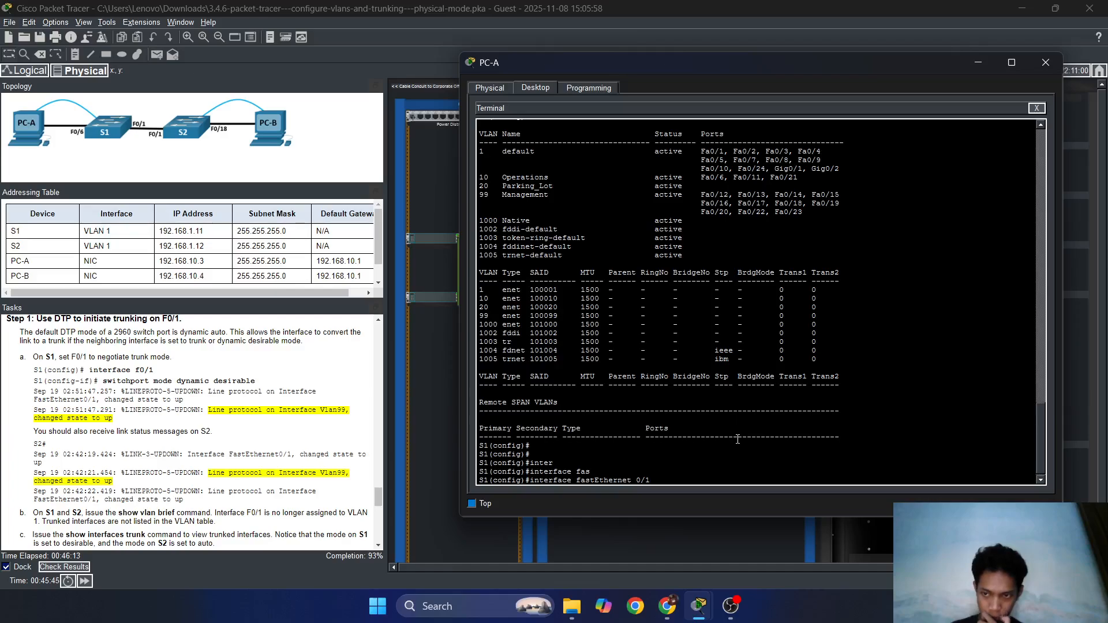
{"action": "key", "text": "Return"}
{"action": "key", "text": "Return"}
{"action": "key", "text": "Return"}
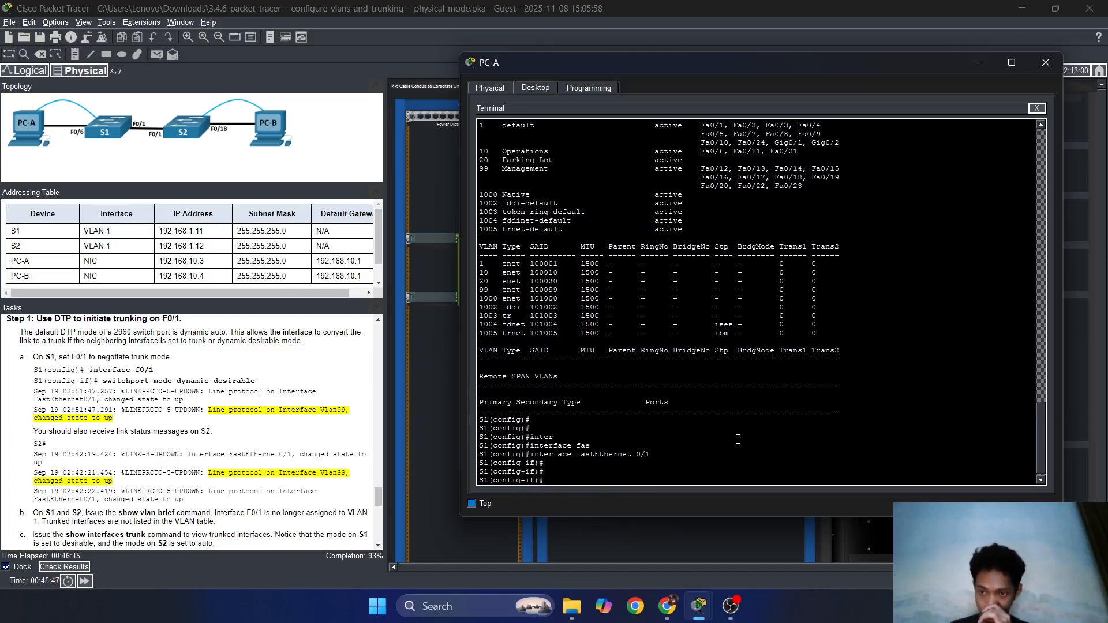
Type 'switchport mode dynamic desirable' at the F0/1 prompt.
{"action": "type", "text": "switch"}
{"action": "key", "text": "Tab"}
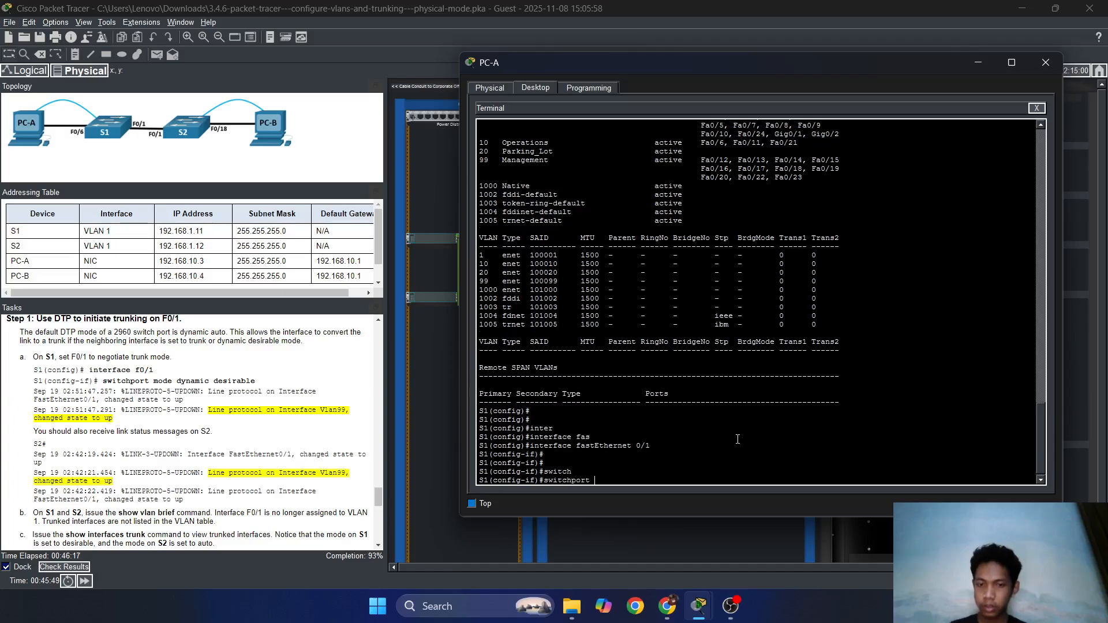
{"action": "type", "text": "mode"}
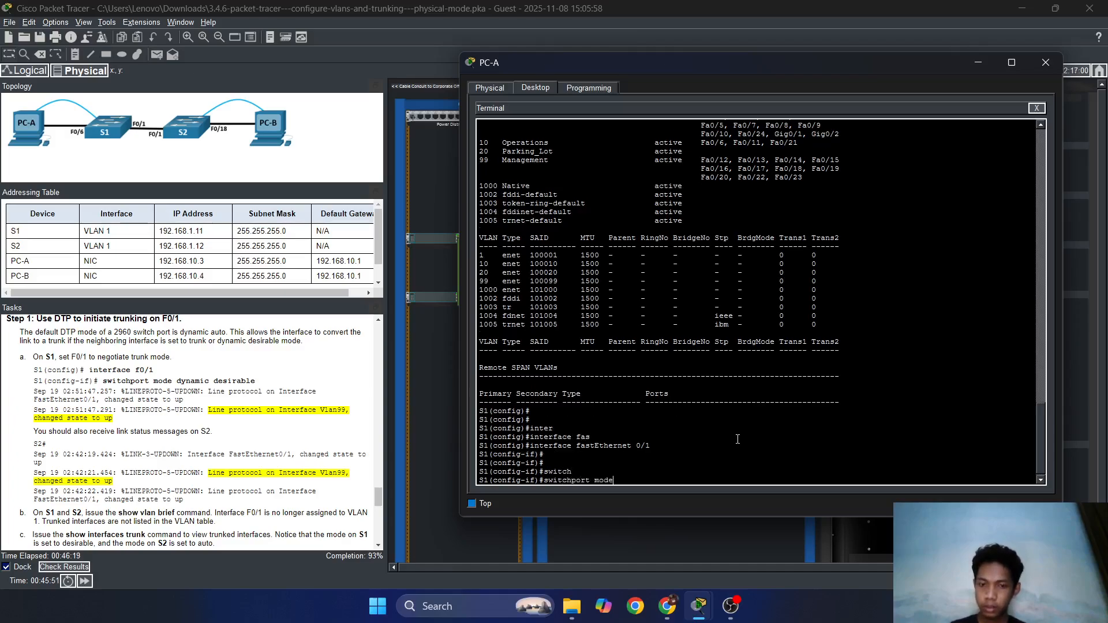
{"action": "type", "text": " dy"}
{"action": "key", "text": "Tab"}
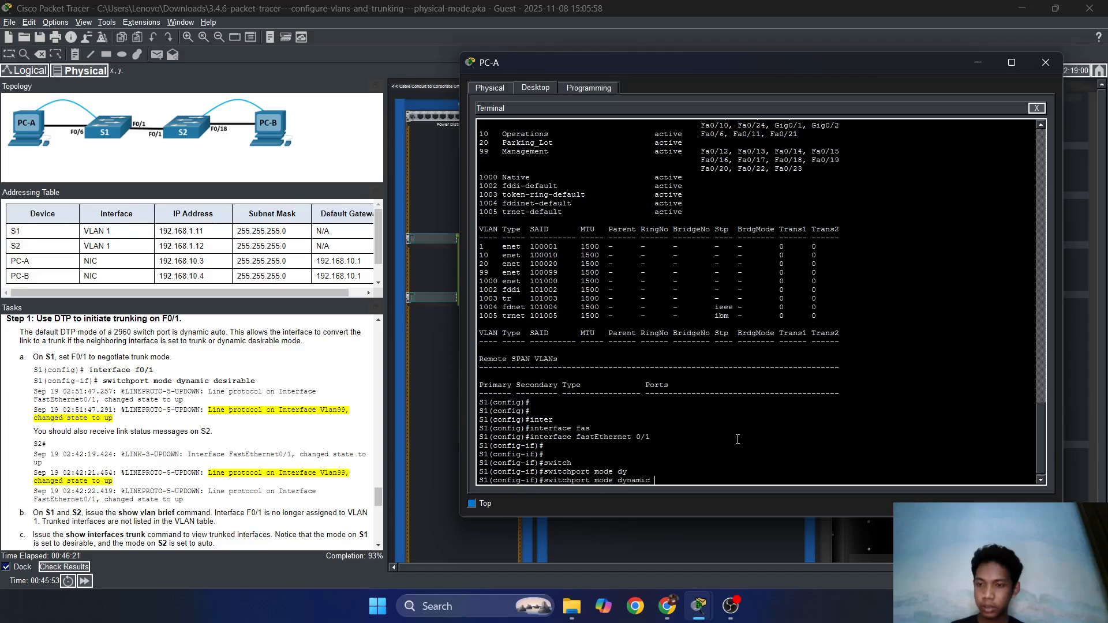
{"action": "type", "text": "de"}
{"action": "type", "text": "si"}
{"action": "key", "text": "Tab"}
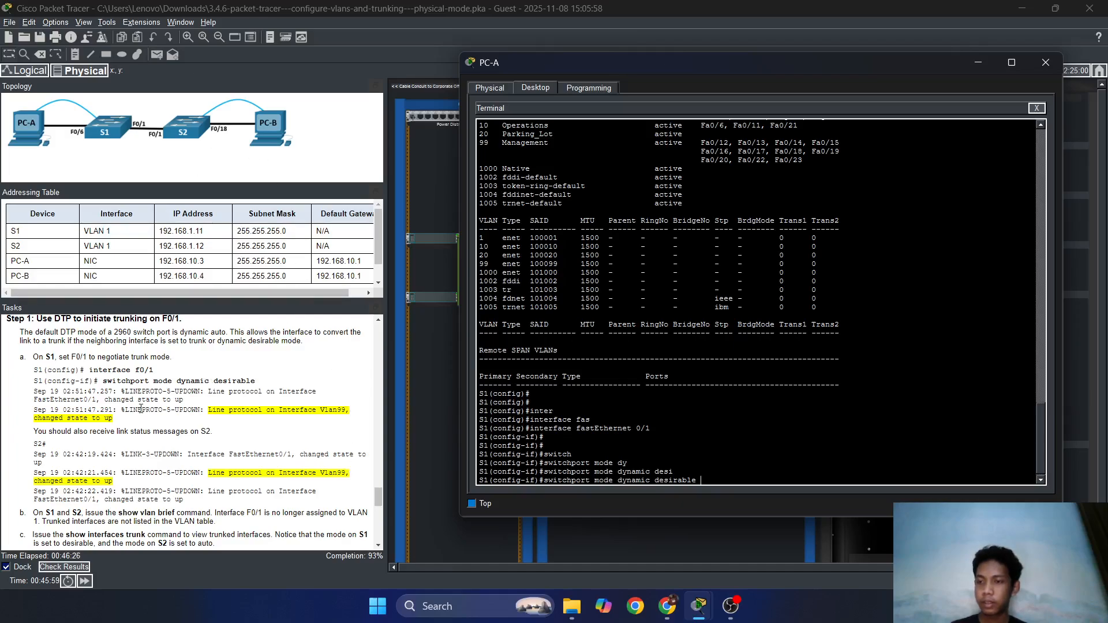
{"action": "scroll", "coordinate": [98, 397], "scroll_direction": "down", "scroll_amount": 2}
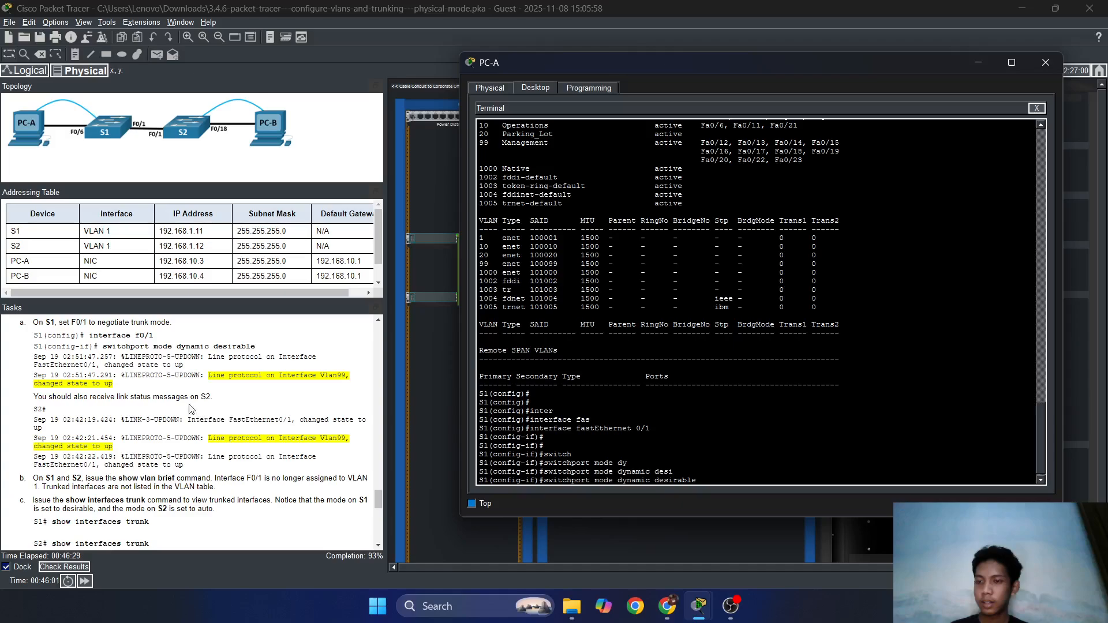
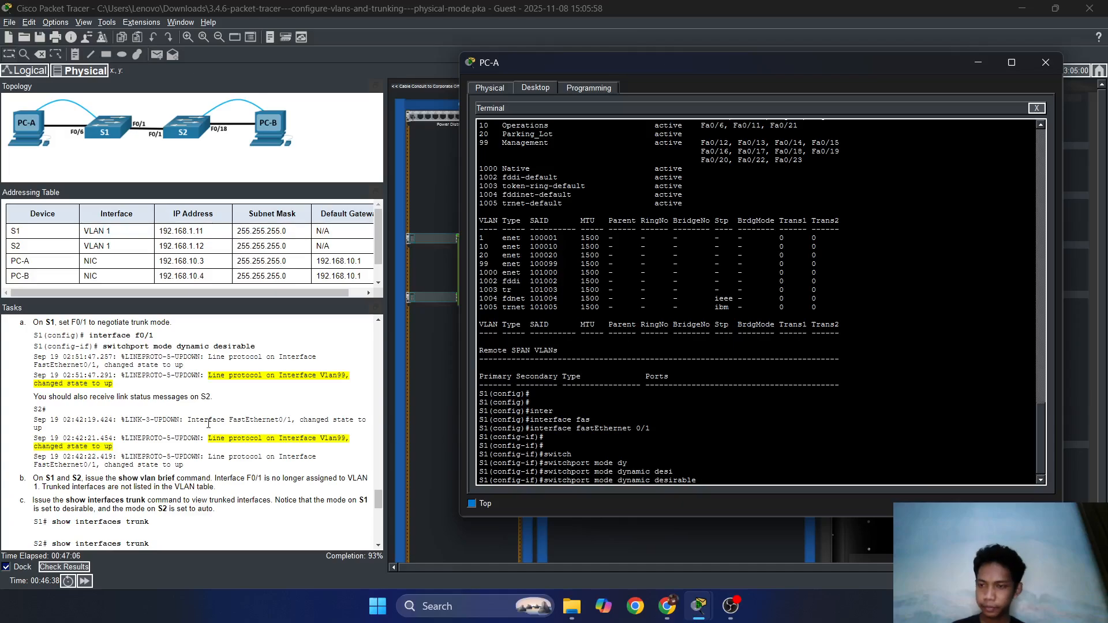
Apply 'switchport mode dynamic desirable' on S1's F0/1 and confirm the link and Vlan99 come back up.
{"action": "key", "text": "Return"}
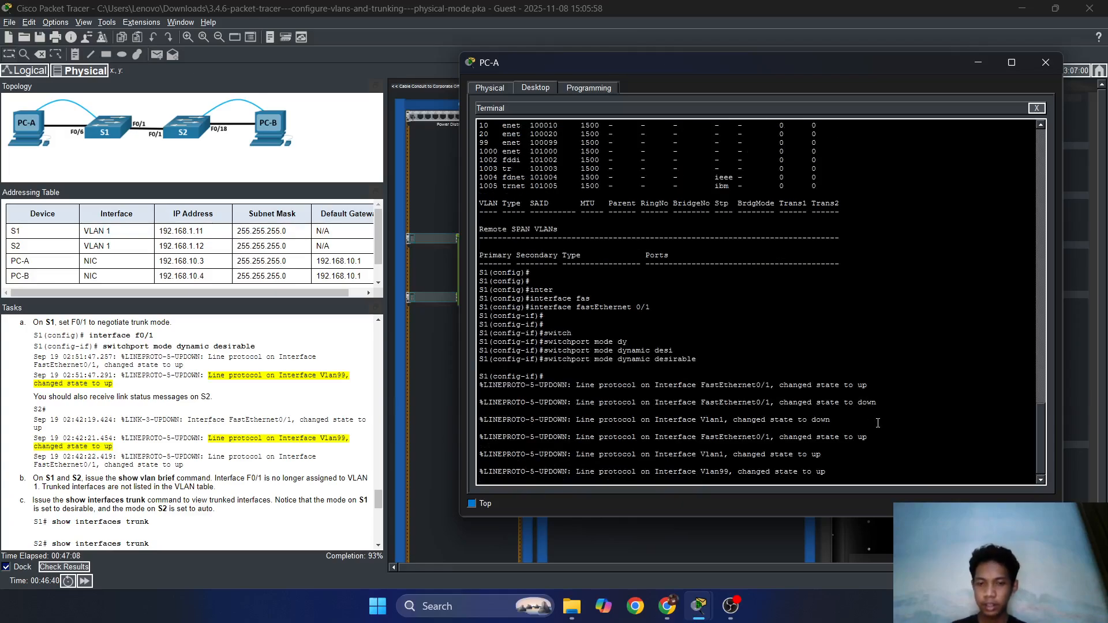
{"action": "key", "text": "Return"}
{"action": "key", "text": "Return"}
{"action": "key", "text": "Return"}
{"action": "key", "text": "Return"}
{"action": "key", "text": "Return"}
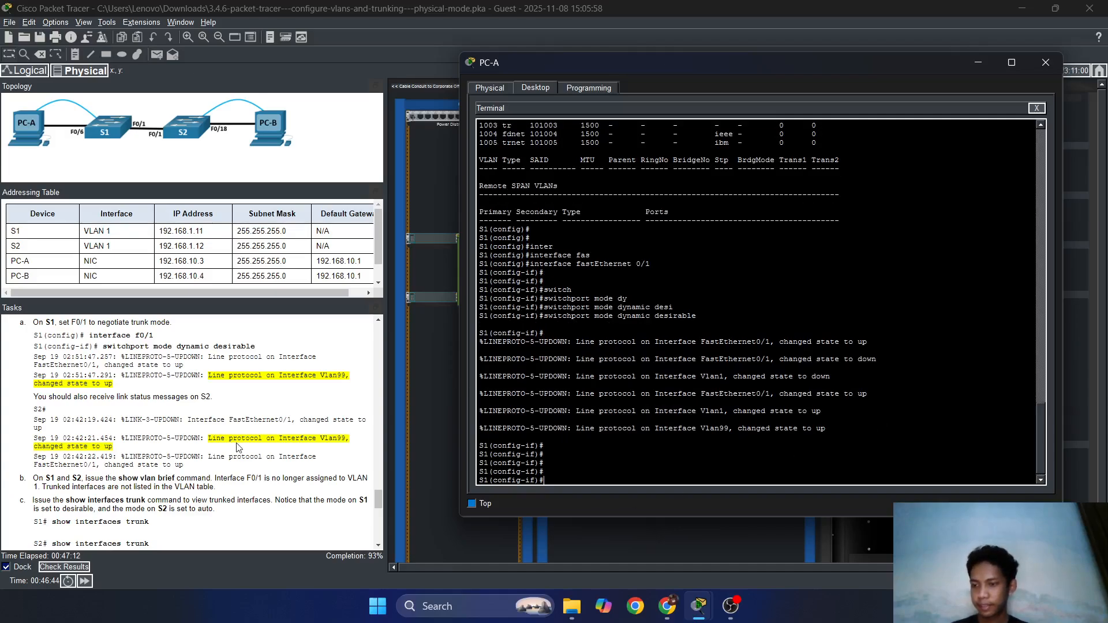
{"action": "scroll", "coordinate": [234, 450], "scroll_direction": "down", "scroll_amount": 1}
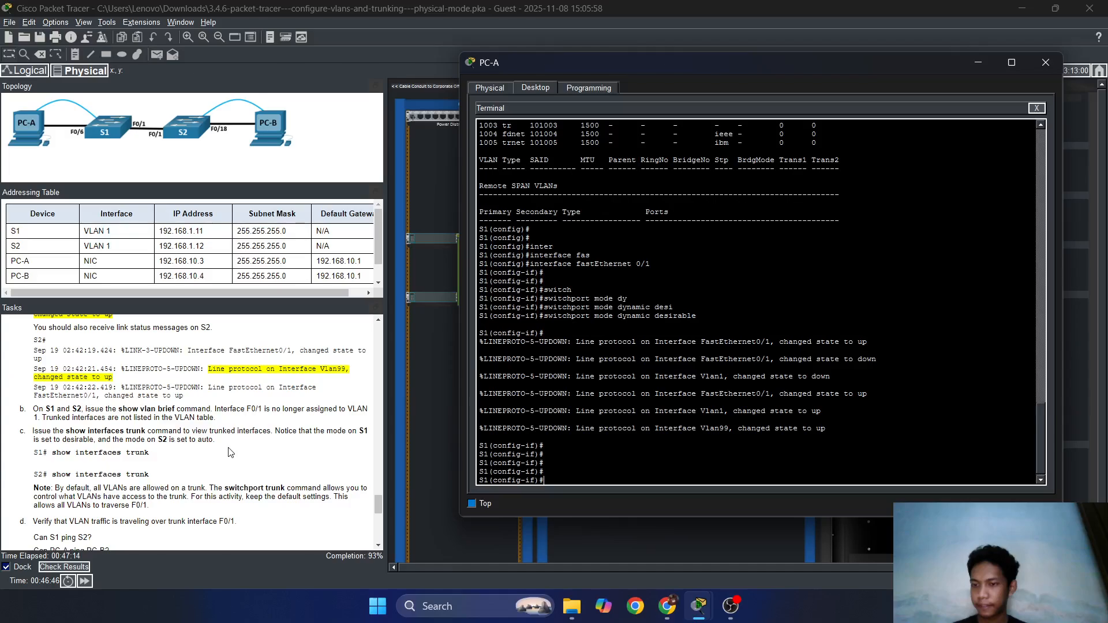
{"action": "scroll", "coordinate": [230, 452], "scroll_direction": "down", "scroll_amount": 1}
{"action": "left_click", "coordinate": [768, 437]}
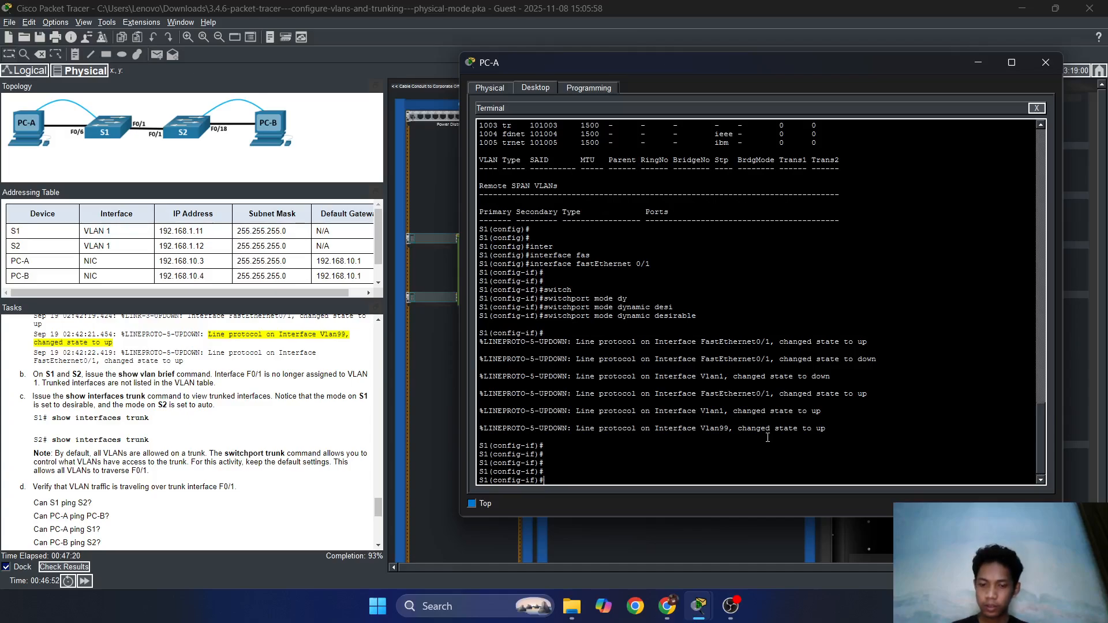
Exit to global config and run 'do show interfaces trunk' on S1, highlighting Fa0/1 trunking with native VLAN 1.
{"action": "type", "text": "exit"}
{"action": "key", "text": "Return"}
{"action": "type", "text": "do"}
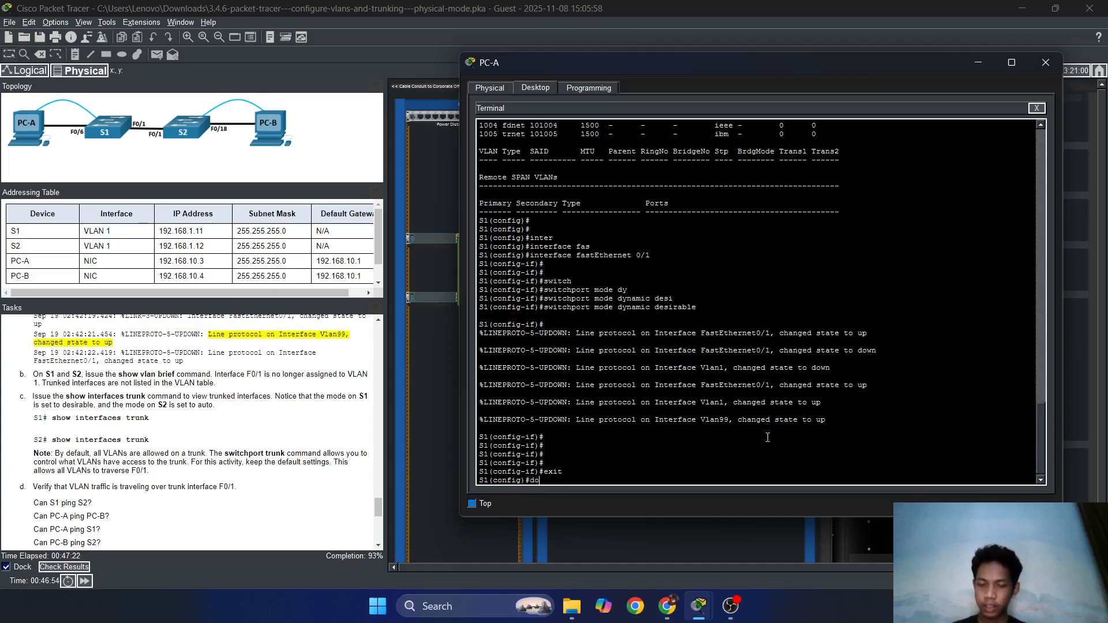
{"action": "type", "text": " show "}
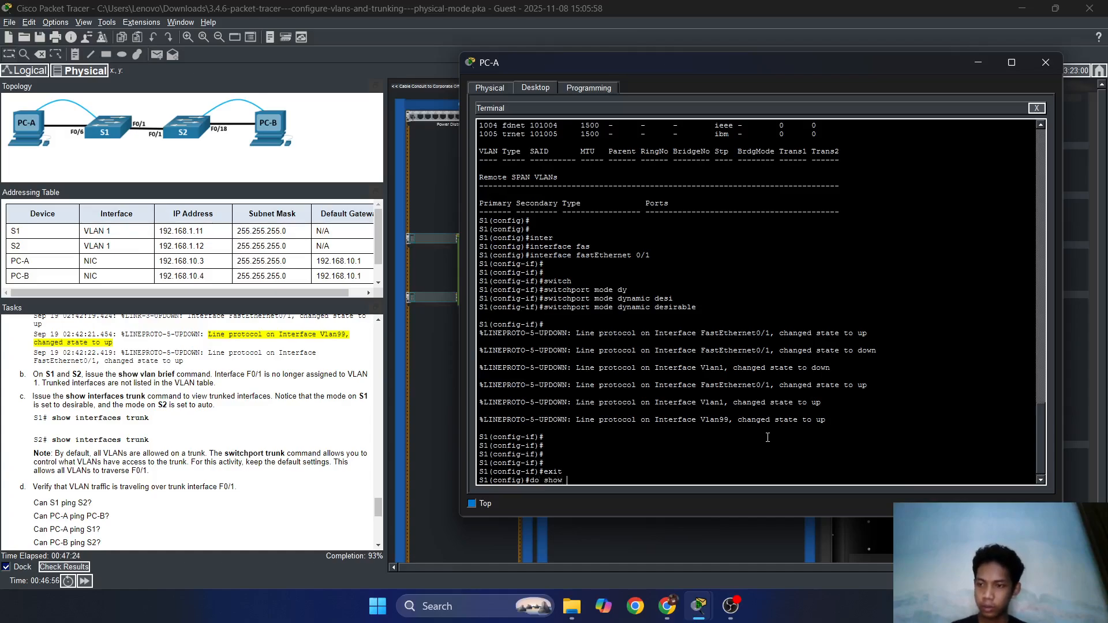
{"action": "type", "text": "interf"}
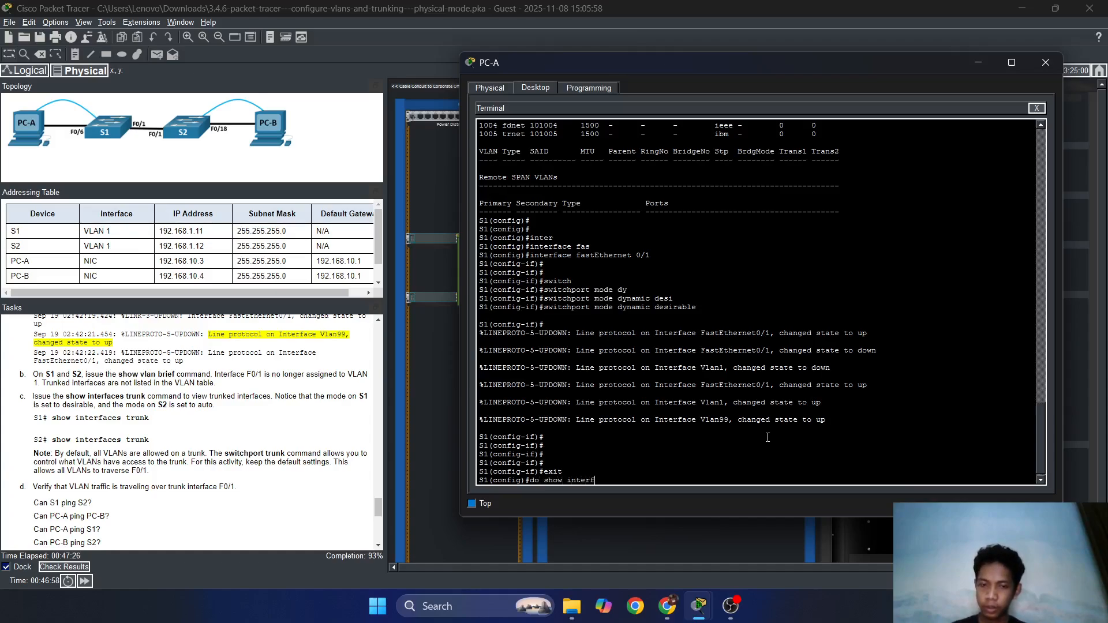
{"action": "type", "text": "aces"}
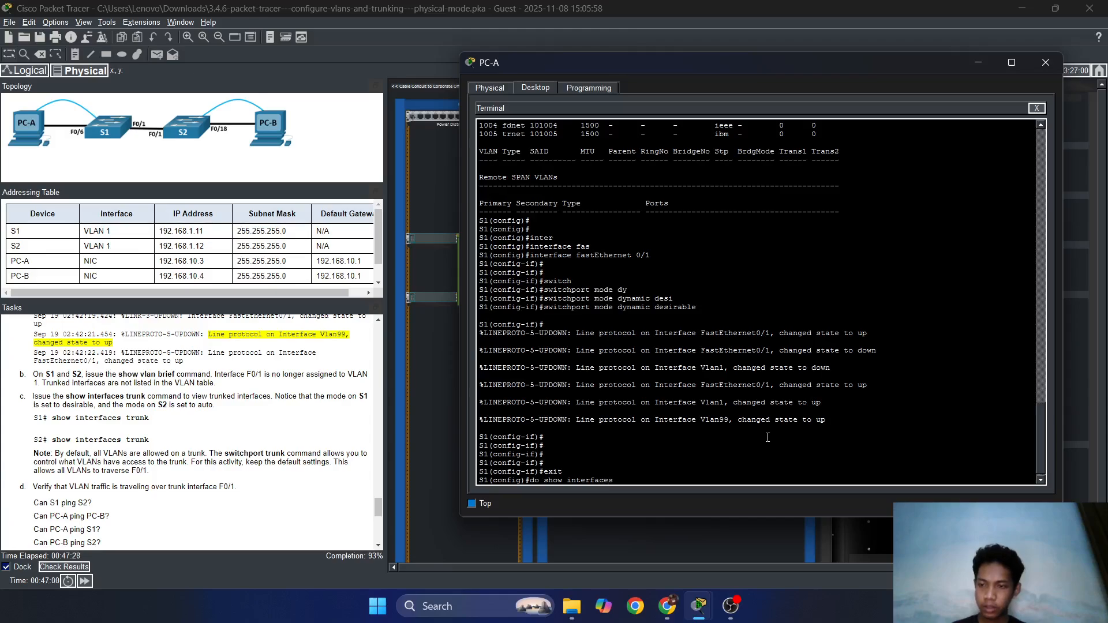
{"action": "type", "text": " trunk"}
{"action": "key", "text": "Return"}
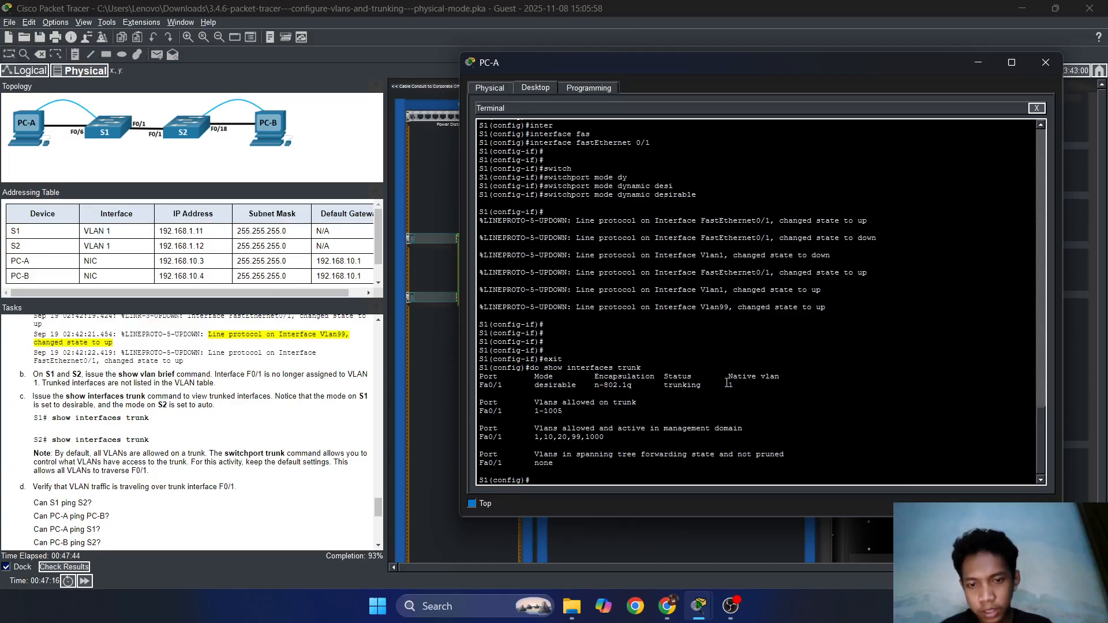
{"action": "left_click_drag", "start_coordinate": [734, 385], "coordinate": [698, 384]}
{"action": "scroll", "coordinate": [300, 449], "scroll_direction": "down", "scroll_amount": 1}
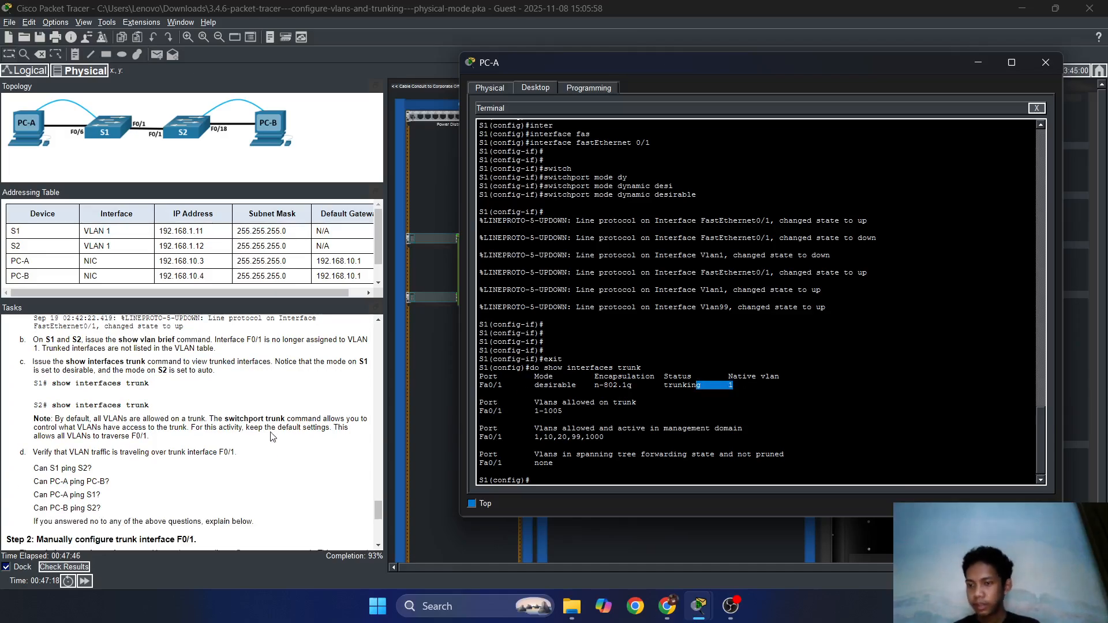
Switch to S2's console through PC-B's terminal and get a fresh prompt.
{"action": "left_click", "coordinate": [978, 64]}
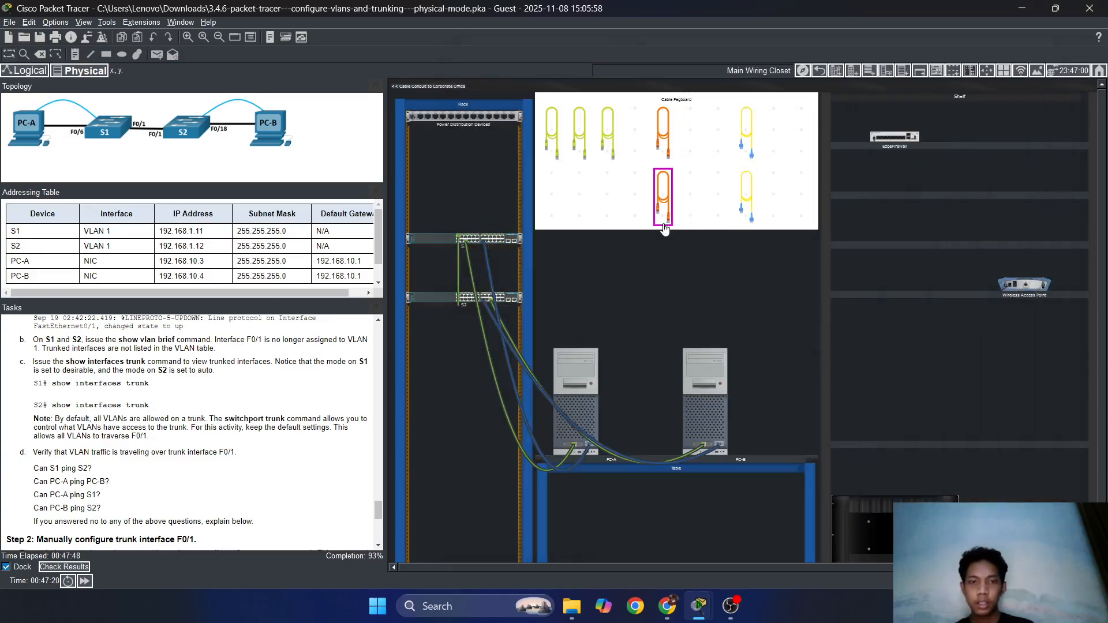
{"action": "left_click", "coordinate": [720, 372]}
{"action": "key", "text": "Return"}
{"action": "key", "text": "Return"}
{"action": "key", "text": "Return"}
{"action": "key", "text": "Return"}
{"action": "key", "text": "Return"}
{"action": "key", "text": "Return"}
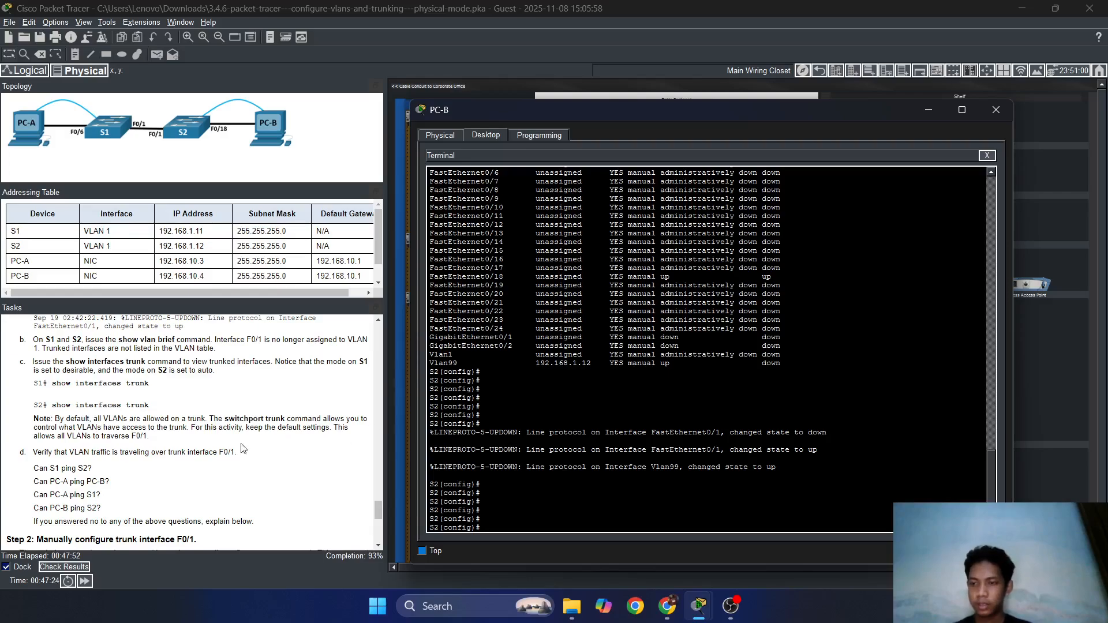
{"action": "scroll", "coordinate": [233, 450], "scroll_direction": "up", "scroll_amount": 1}
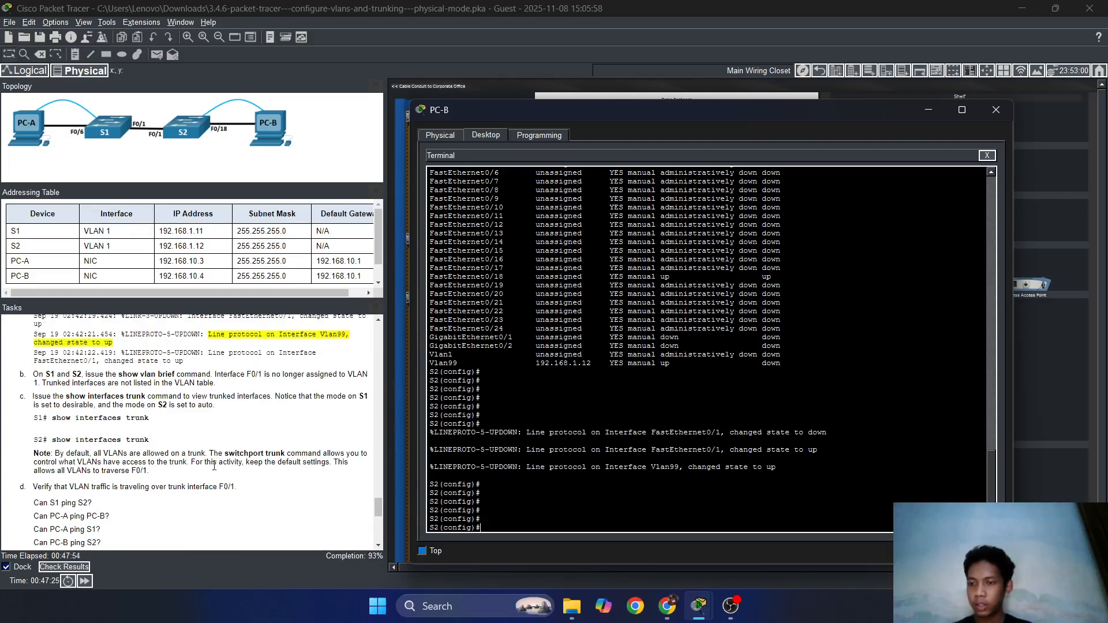
{"action": "scroll", "coordinate": [214, 465], "scroll_direction": "up", "scroll_amount": 3}
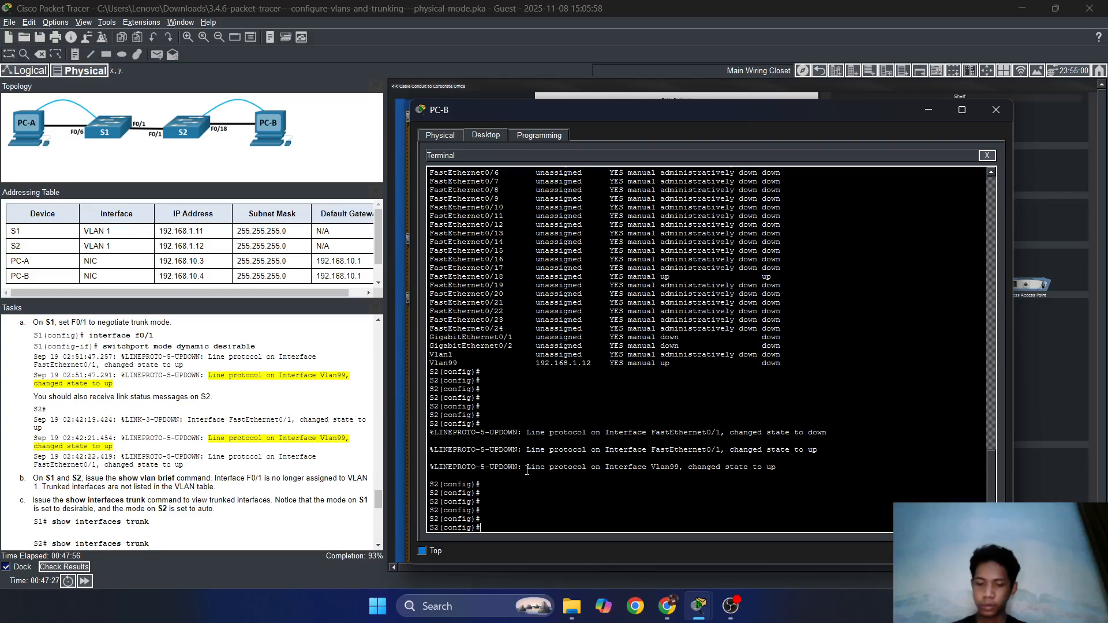
Enter interface fastEthernet 0/1 configuration on S2.
{"action": "type", "text": "erface"}
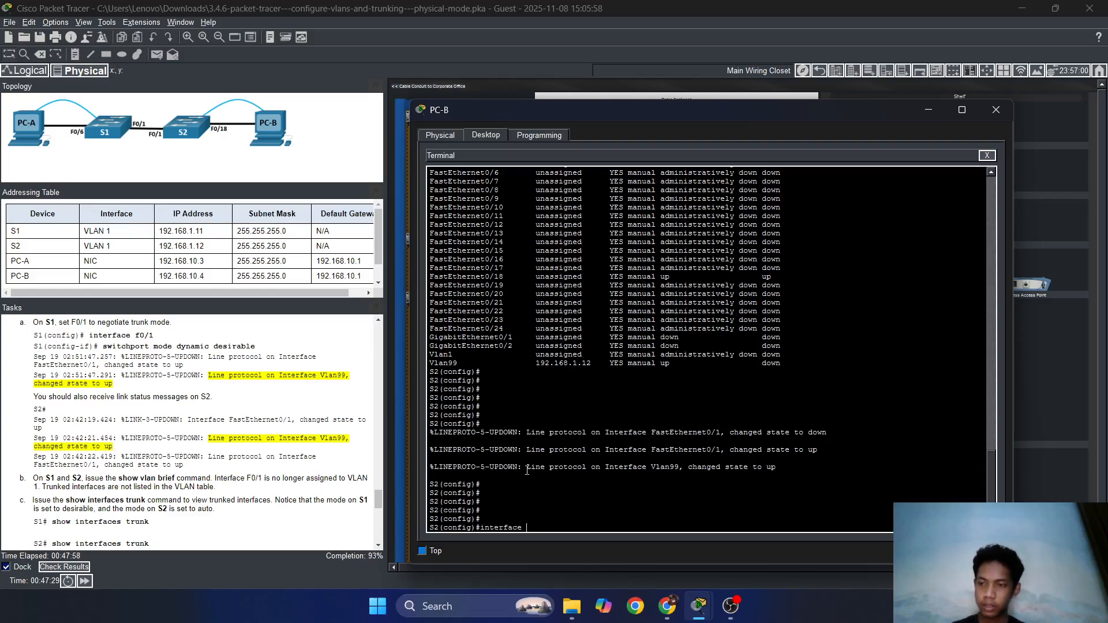
{"action": "type", "text": " fas"}
{"action": "key", "text": "Tab"}
{"action": "type", "text": "0/1"}
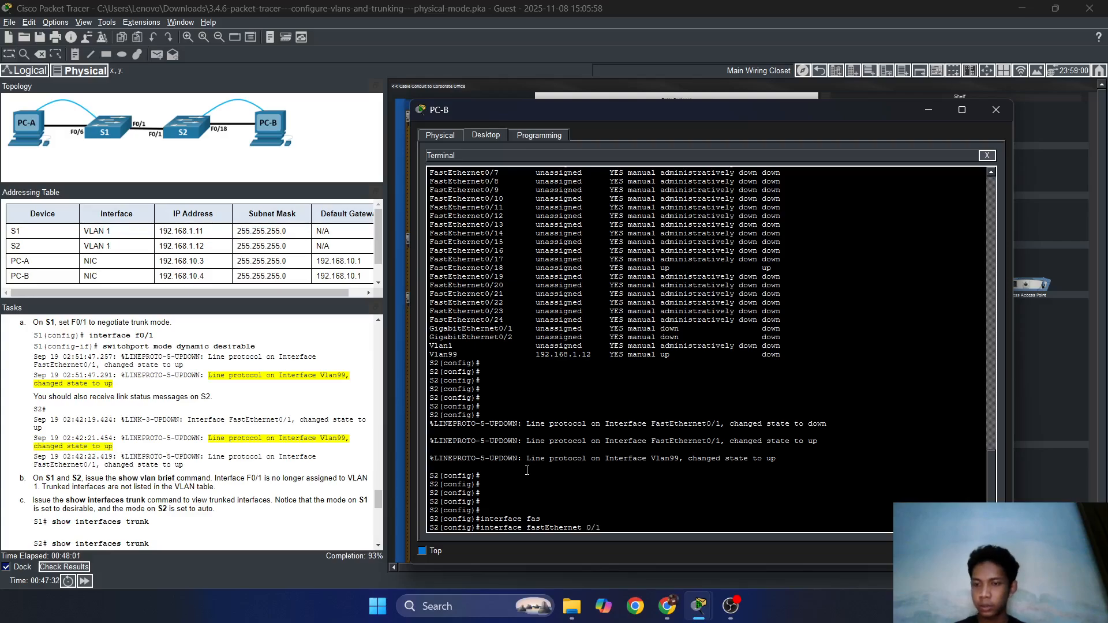
{"action": "key", "text": "Return"}
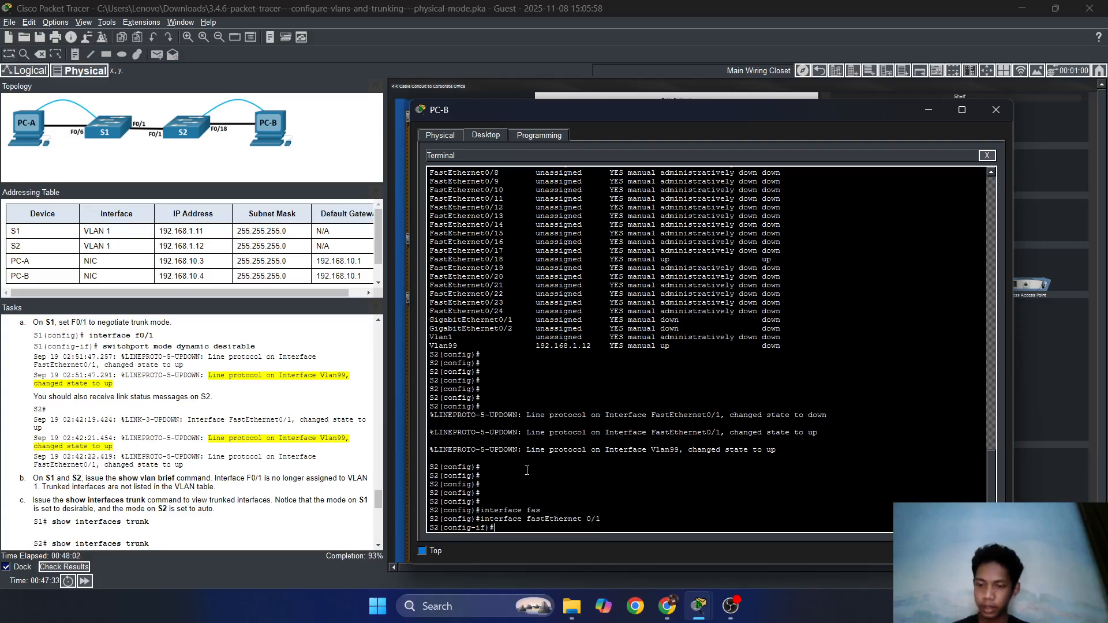
Set S2's F0/1 to 'switchport mode dynamic desirable'.
{"action": "type", "text": "switch"}
{"action": "key", "text": "Tab"}
{"action": "type", "text": "mpd"}
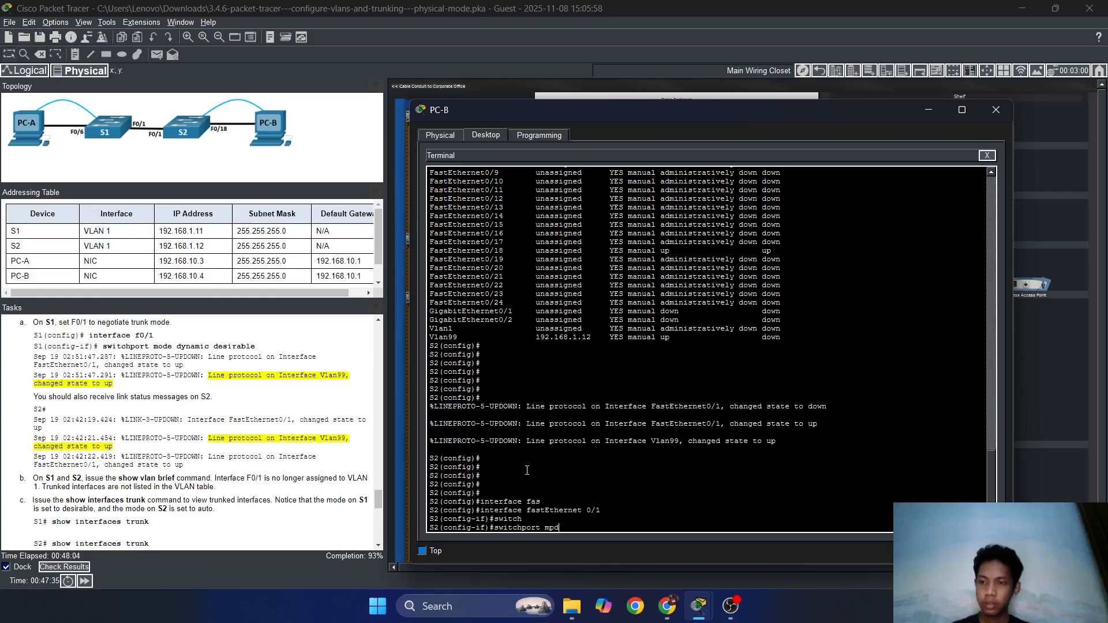
{"action": "key", "text": "BackSpace"}
{"action": "key", "text": "BackSpace"}
{"action": "type", "text": "ode"}
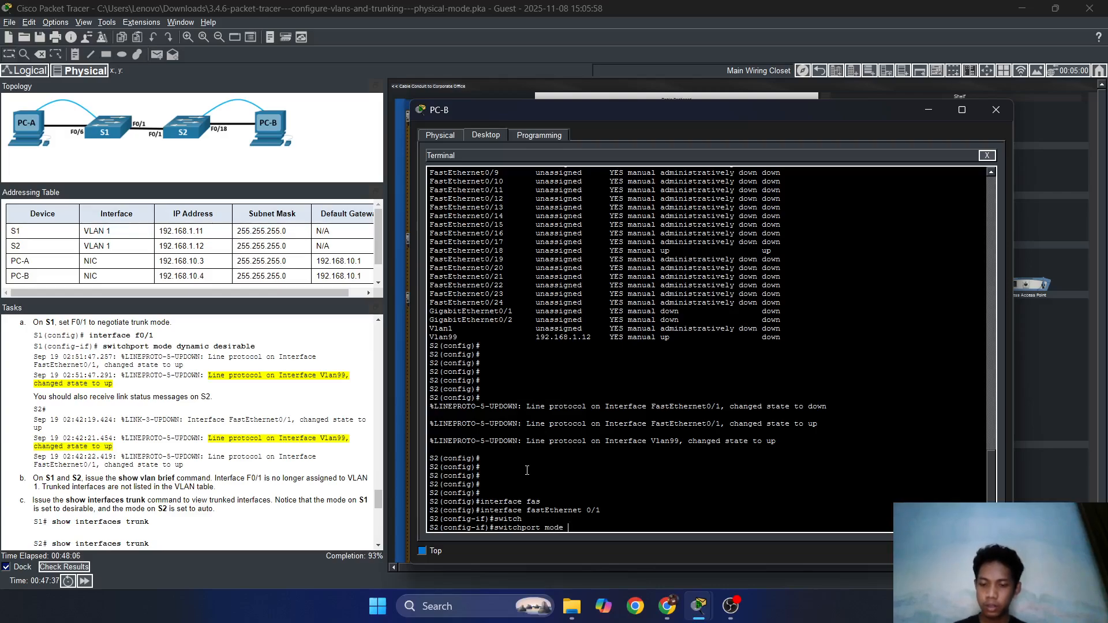
{"action": "type", "text": "dynam"}
{"action": "key", "text": "Tab"}
{"action": "type", "text": "desi"}
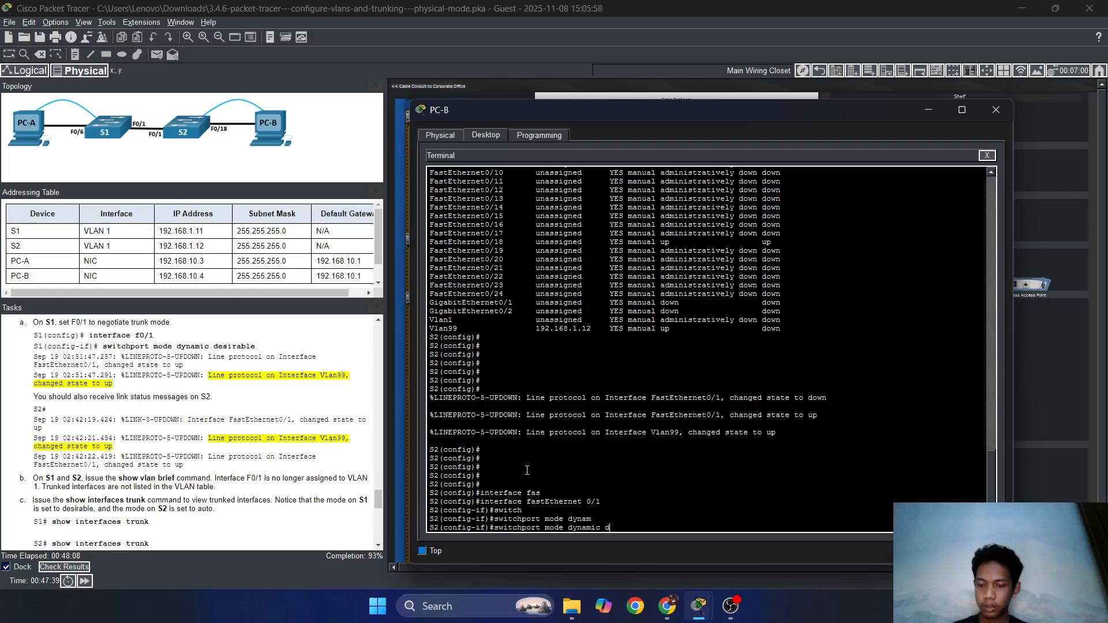
{"action": "key", "text": "Tab"}
{"action": "key", "text": "Return"}
{"action": "key", "text": "Return"}
{"action": "key", "text": "Return"}
{"action": "key", "text": "Return"}
{"action": "key", "text": "Return"}
{"action": "key", "text": "Return"}
{"action": "key", "text": "Return"}
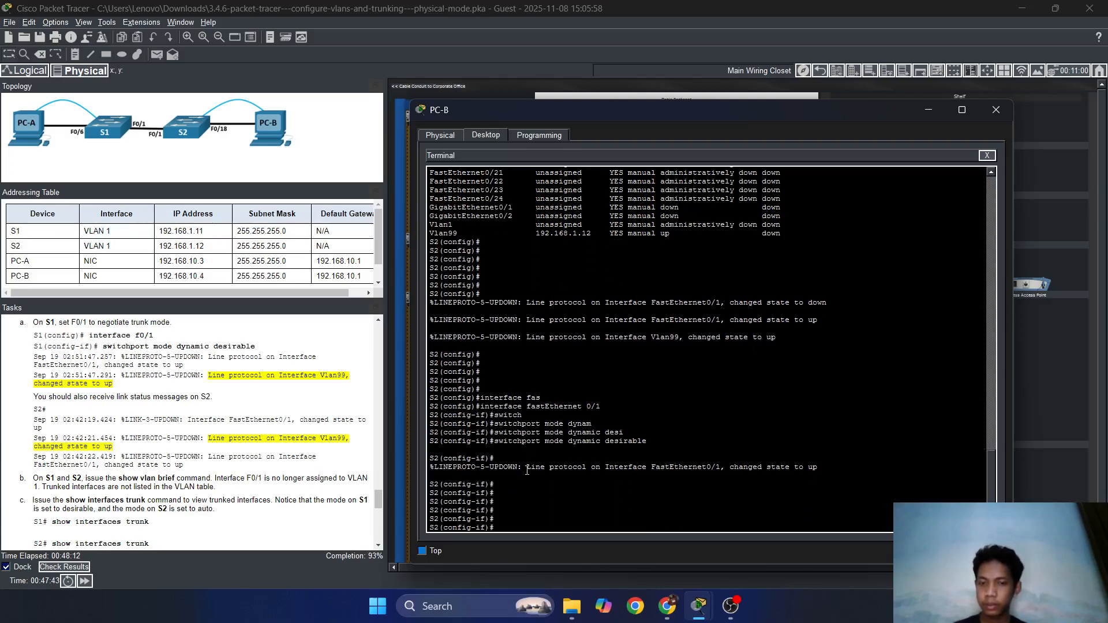
Exit, re-enter F0/1 from history, and recall the dynamic desirable command.
{"action": "type", "text": "ex"}
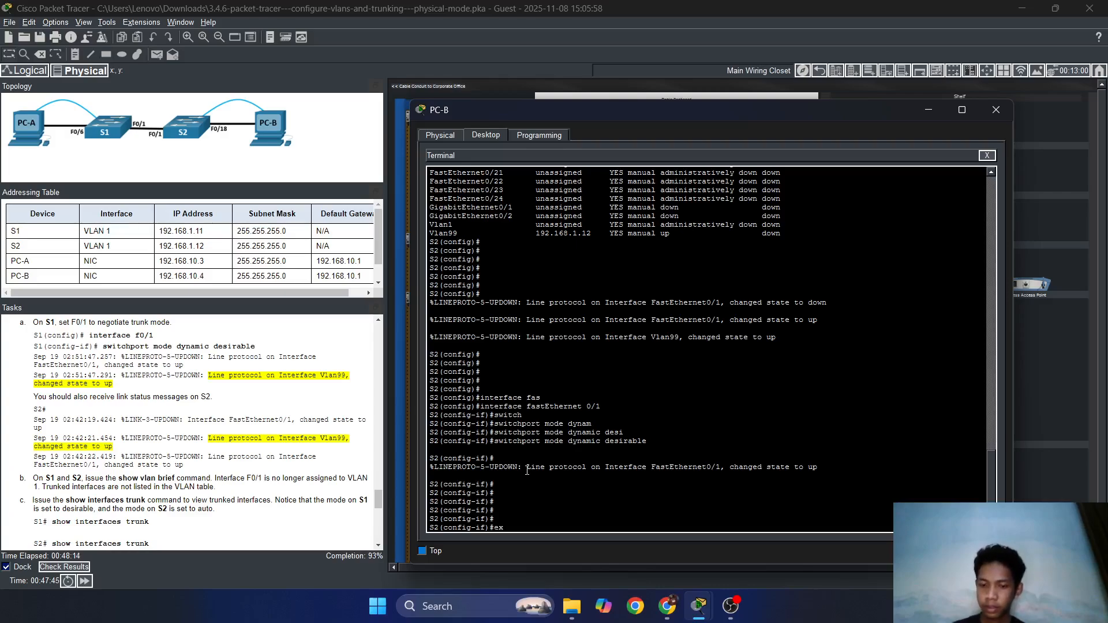
{"action": "type", "text": "it"}
{"action": "key", "text": "Return"}
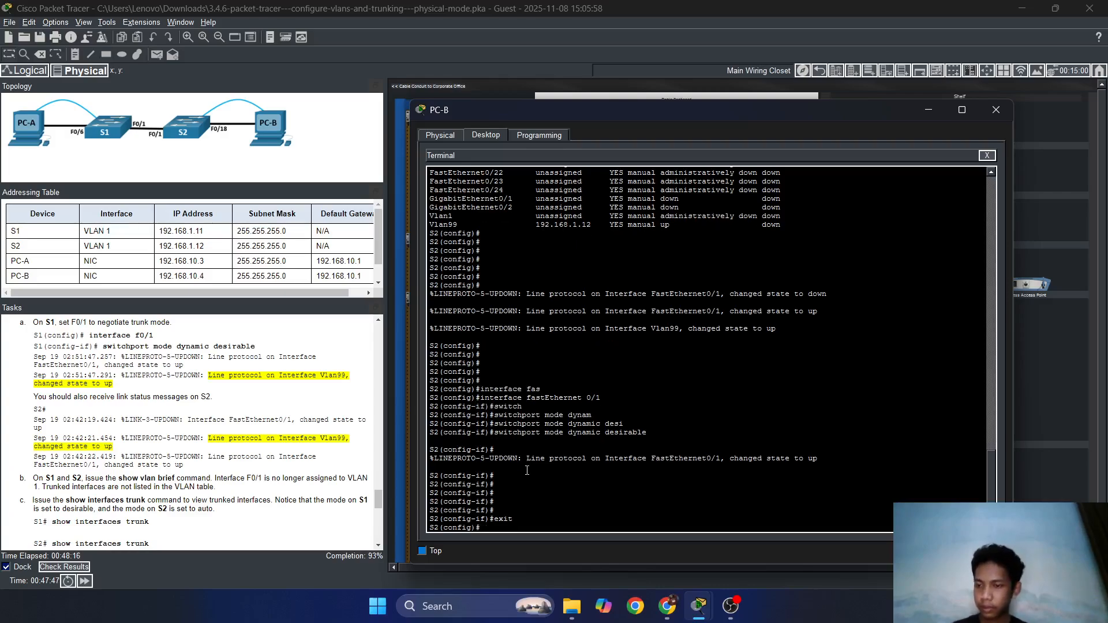
{"action": "scroll", "coordinate": [305, 476], "scroll_direction": "down", "scroll_amount": 3}
{"action": "scroll", "coordinate": [305, 476], "scroll_direction": "down", "scroll_amount": 1}
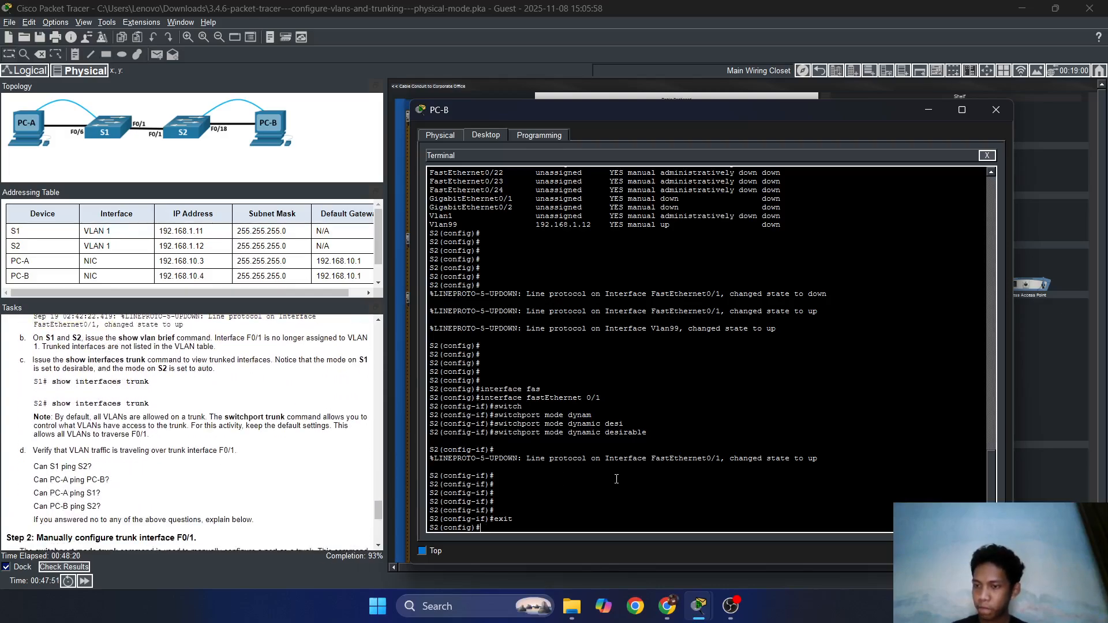
{"action": "key", "text": "Up"}
{"action": "key", "text": "Up"}
{"action": "key", "text": "Up"}
{"action": "key", "text": "Up"}
{"action": "key", "text": "Up"}
{"action": "key", "text": "Up"}
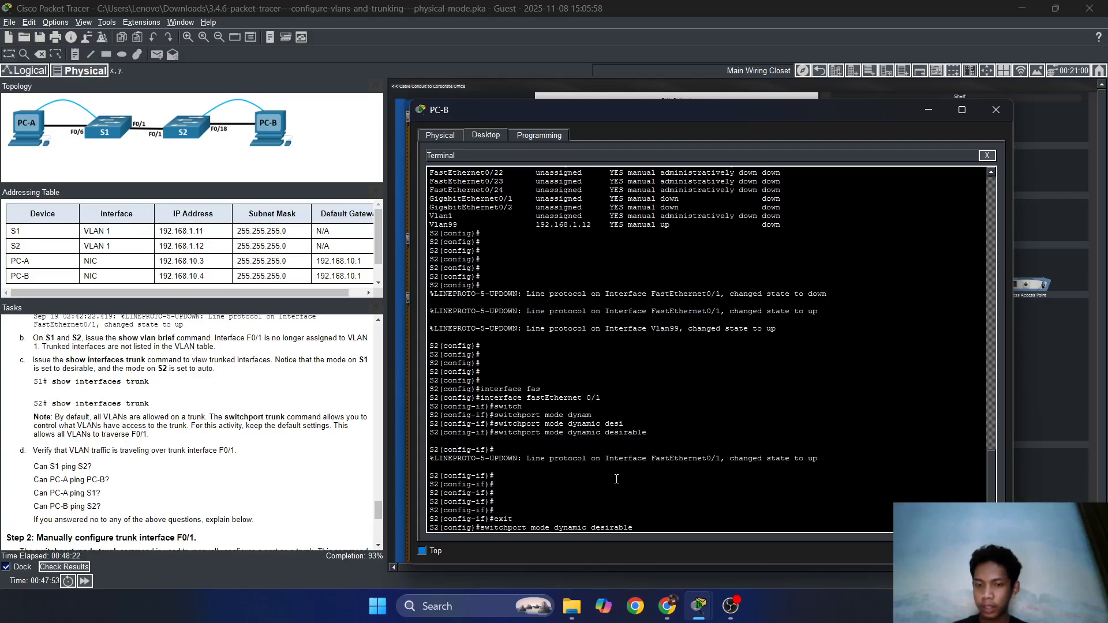
{"action": "key", "text": "Return"}
{"action": "key", "text": "Up"}
{"action": "key", "text": "Up"}
{"action": "key", "text": "Up"}
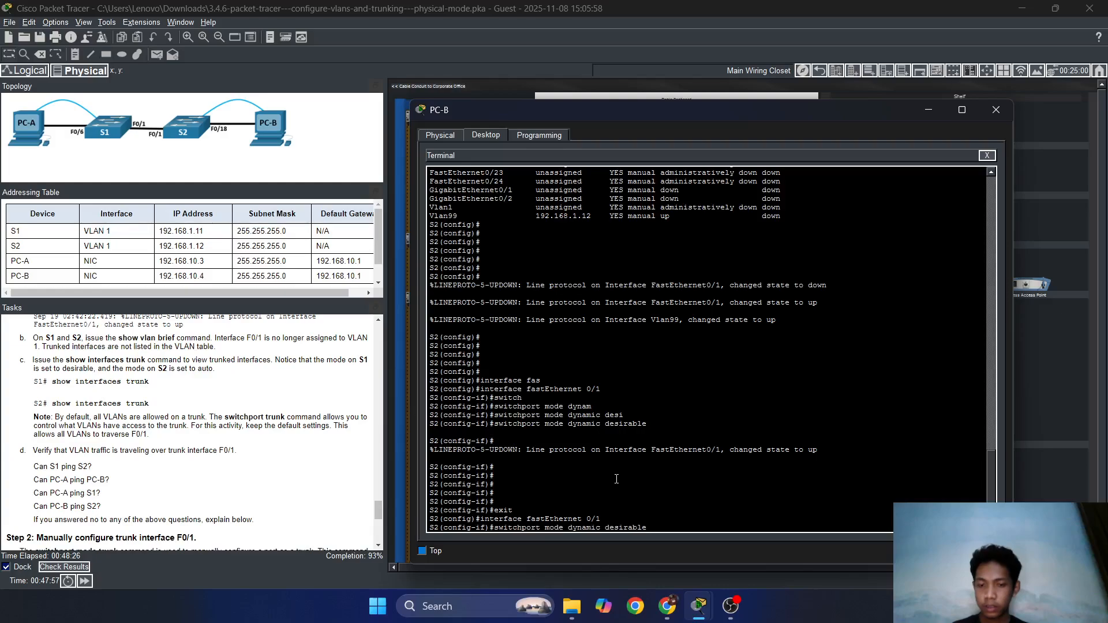
Remove dynamic desirable mode from S2's F0/1 with a 'no' command.
{"action": "type", "text": "no"}
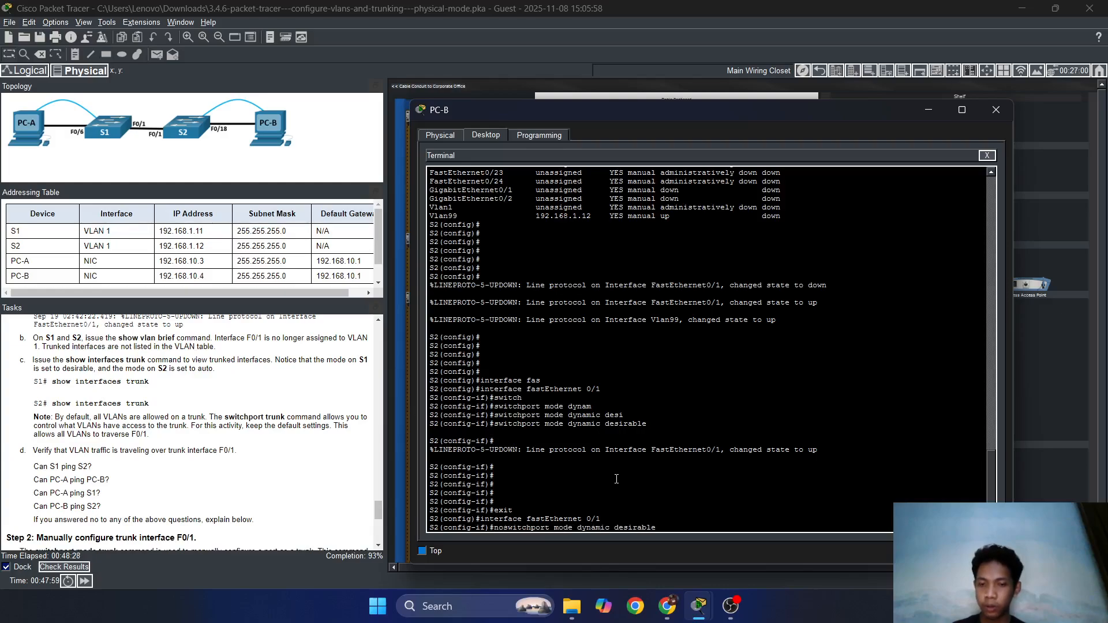
{"action": "key", "text": "Return"}
{"action": "key", "text": "Return"}
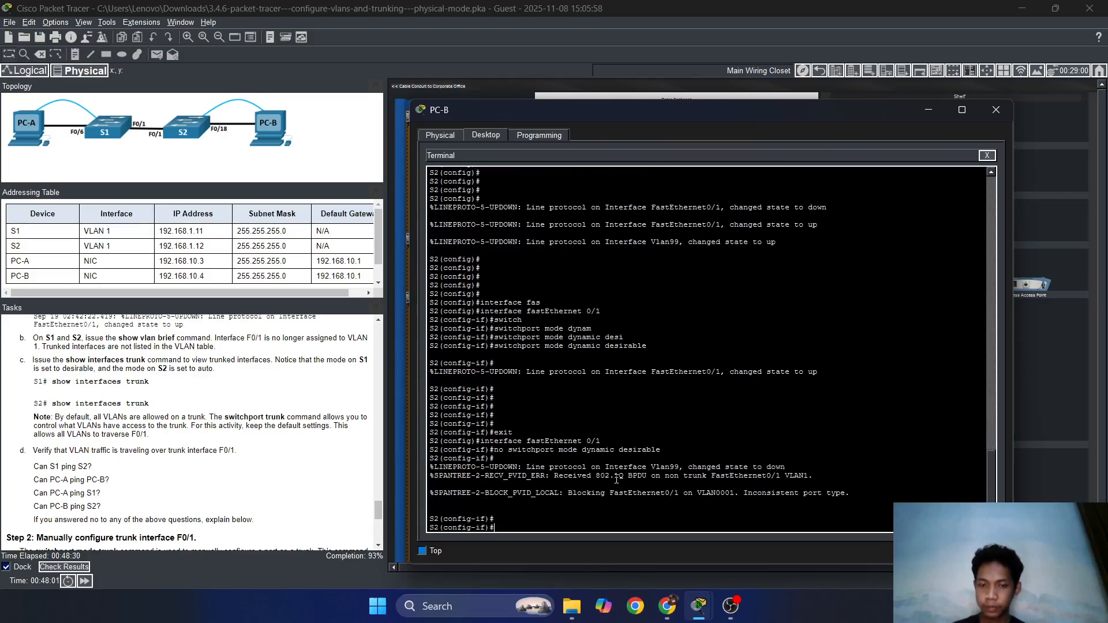
{"action": "key", "text": "Up"}
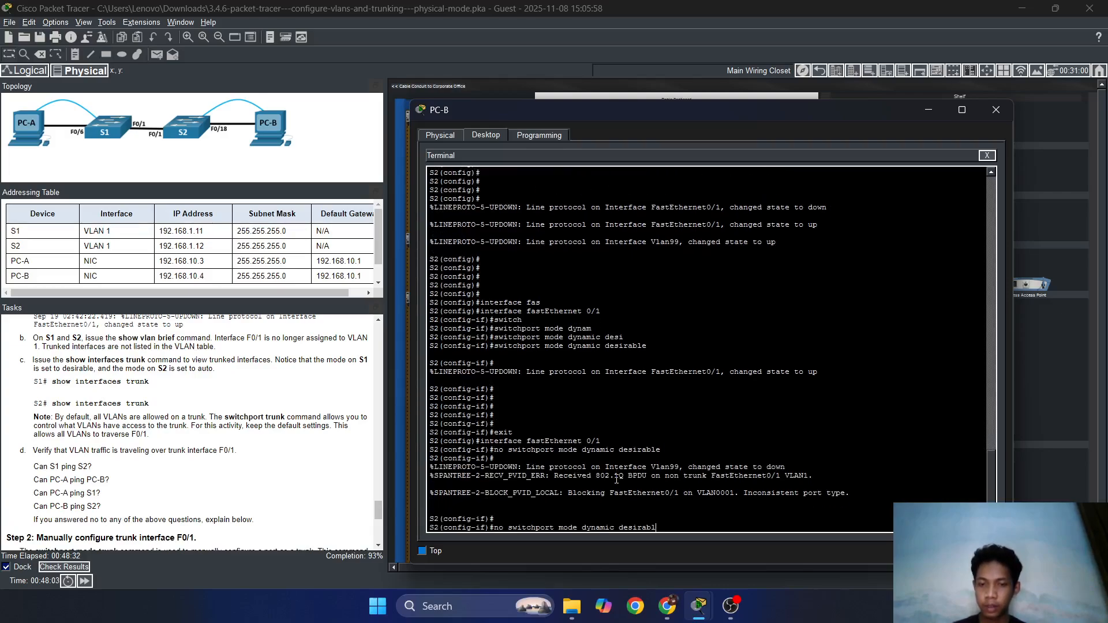
{"action": "key", "text": "Up"}
{"action": "key", "text": "Up"}
{"action": "key", "text": "Up"}
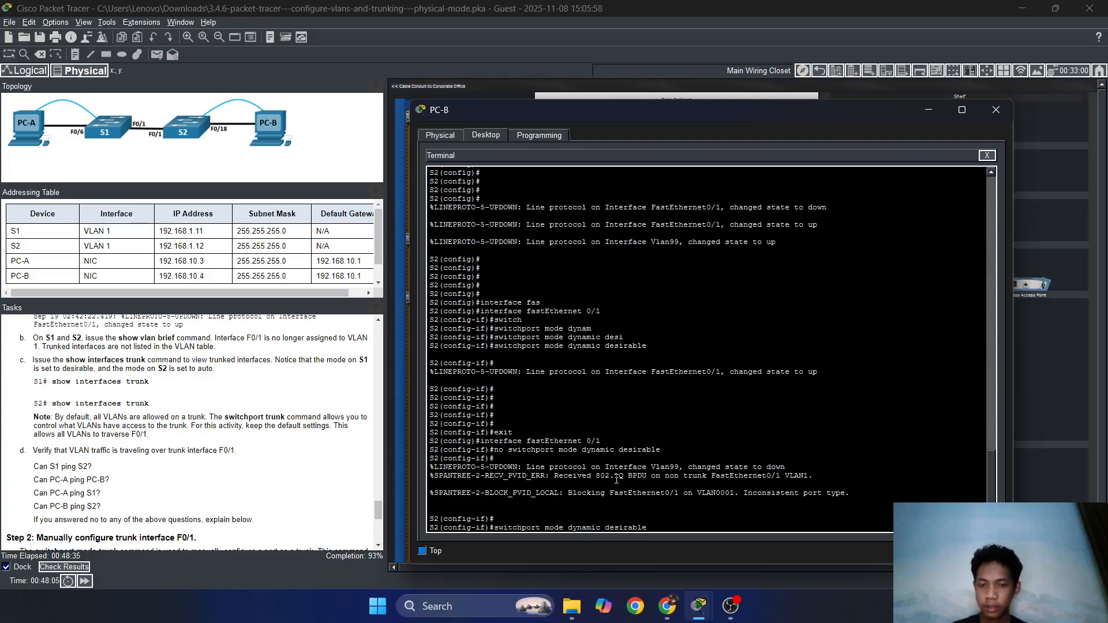
Set S2's F0/1 to 'switchport mode dynamic auto' and exit interface configuration.
{"action": "key", "text": "BackSpace"}
{"action": "key", "text": "BackSpace"}
{"action": "key", "text": "BackSpace"}
{"action": "key", "text": "BackSpace"}
{"action": "key", "text": "BackSpace"}
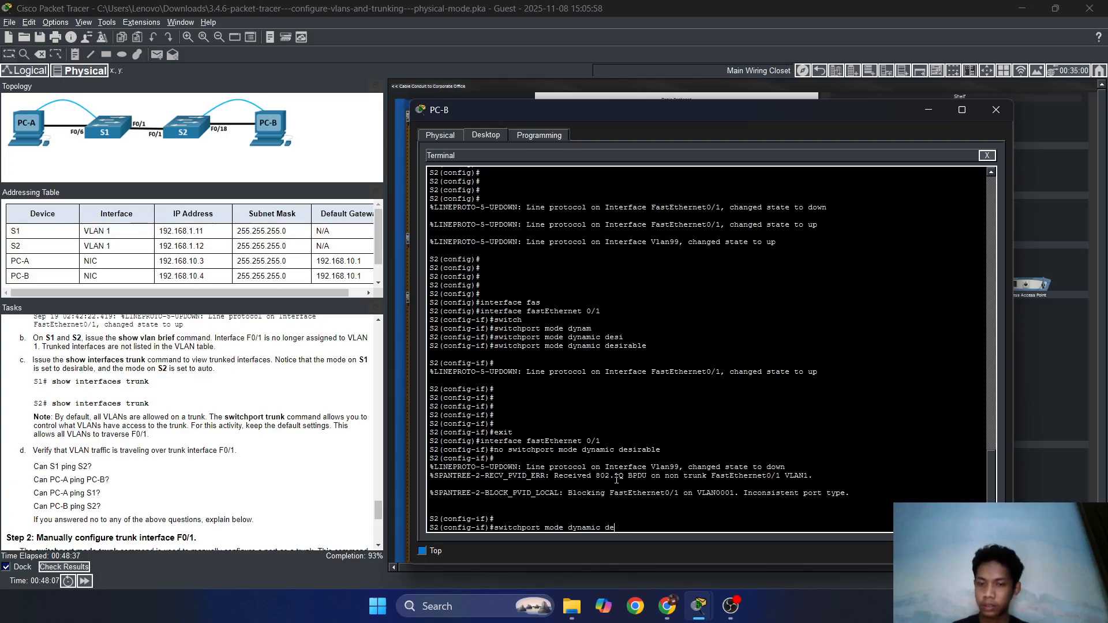
{"action": "type", "text": "au"}
{"action": "key", "text": "Tab"}
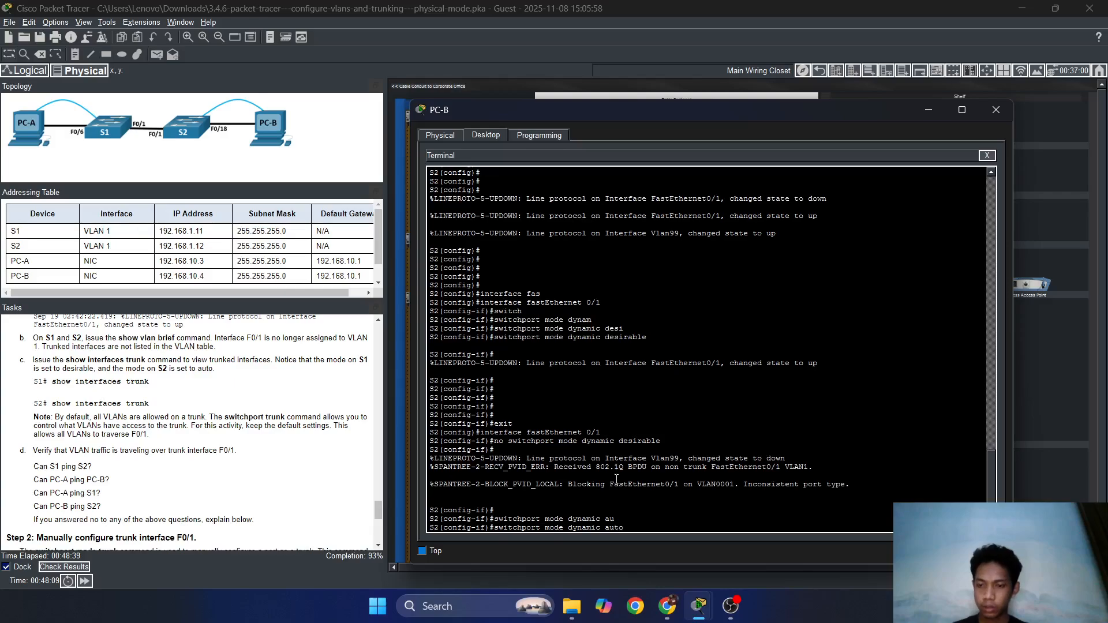
{"action": "key", "text": "Return"}
{"action": "key", "text": "Return"}
{"action": "key", "text": "Return"}
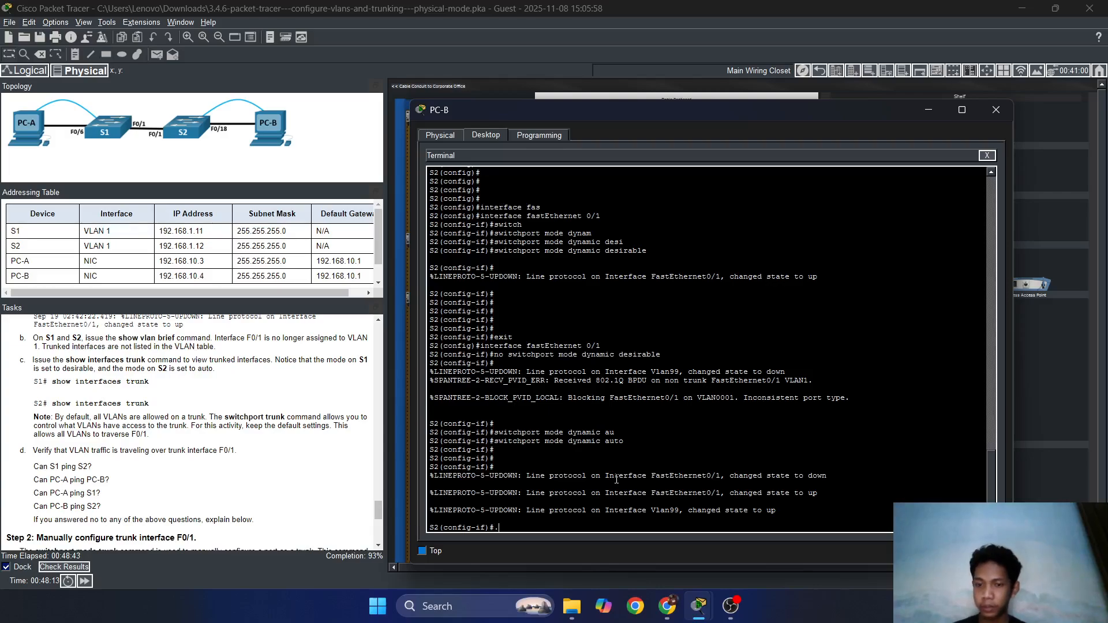
{"action": "type", "text": "exit"}
{"action": "key", "text": "Return"}
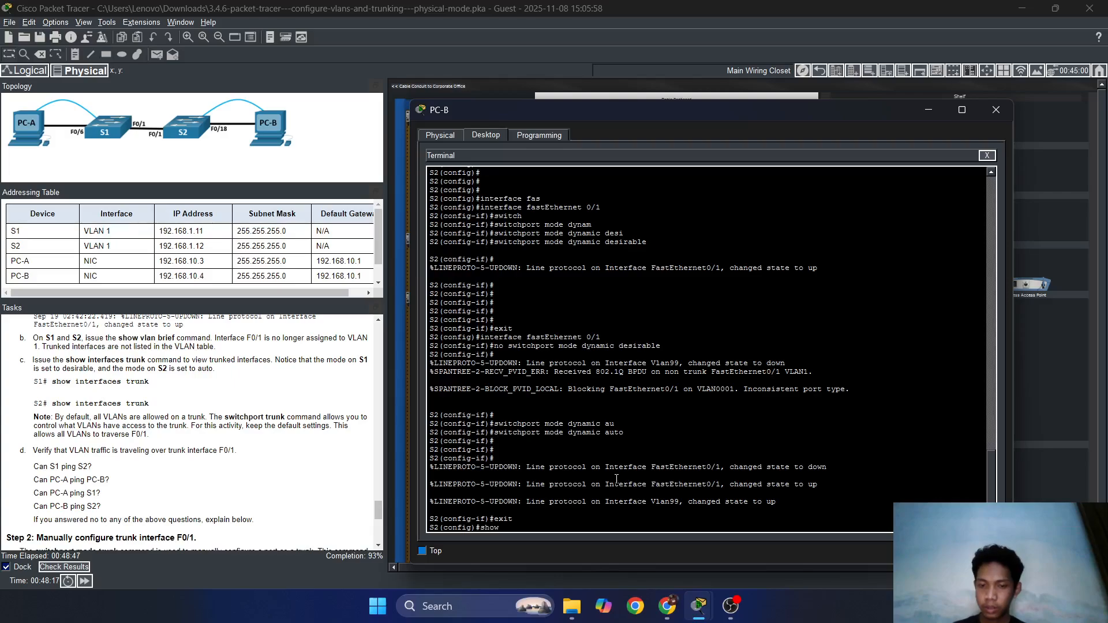
Run 'do show interfaces trunk' on S2 and highlight Fa0/1 as auto, 802.1q, trunking, native VLAN 1.
{"action": "type", "text": "do s"}
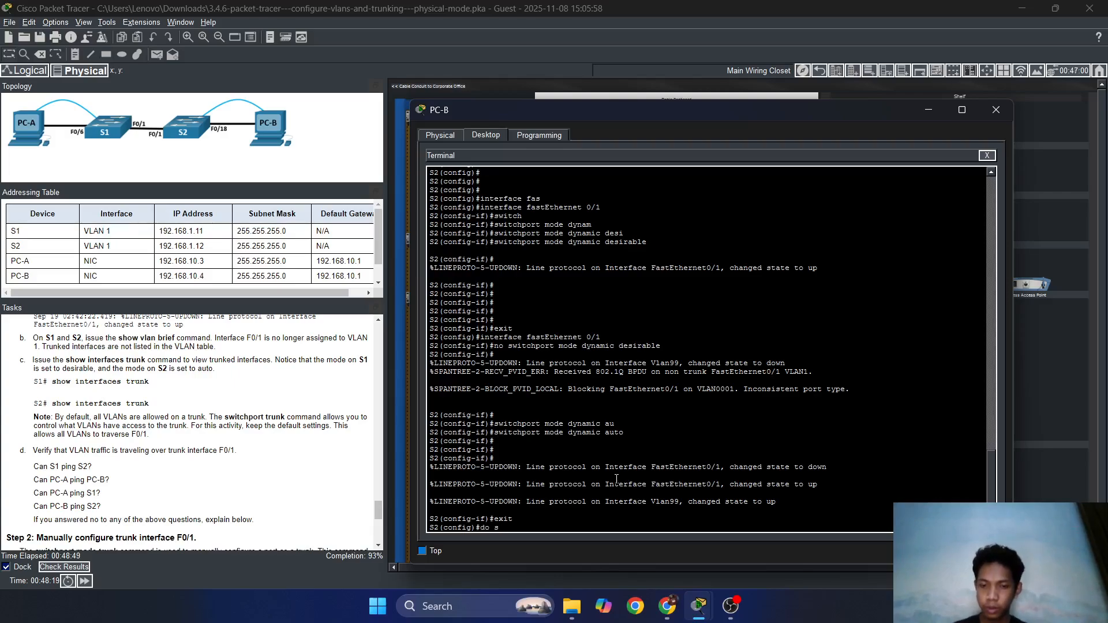
{"action": "type", "text": "how interface"}
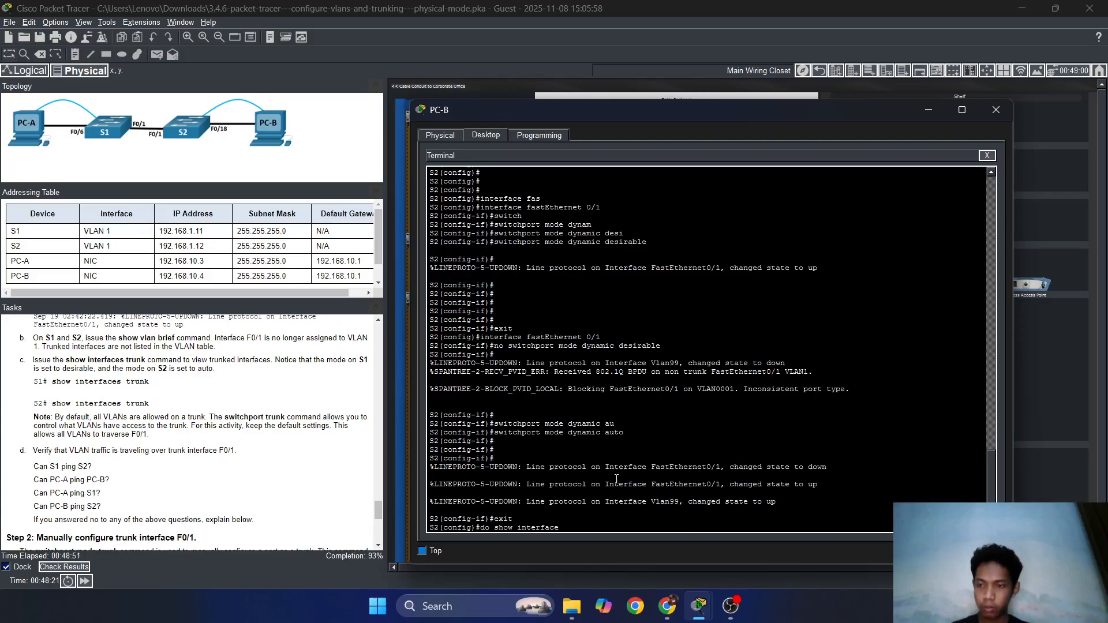
{"action": "type", "text": "s trunk"}
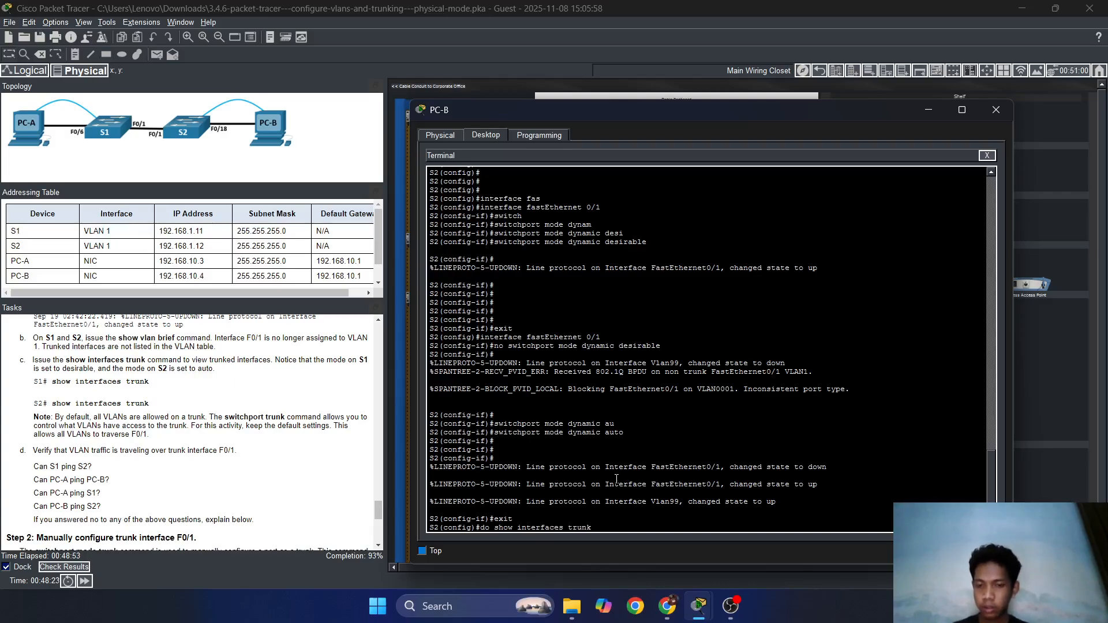
{"action": "key", "text": "Return"}
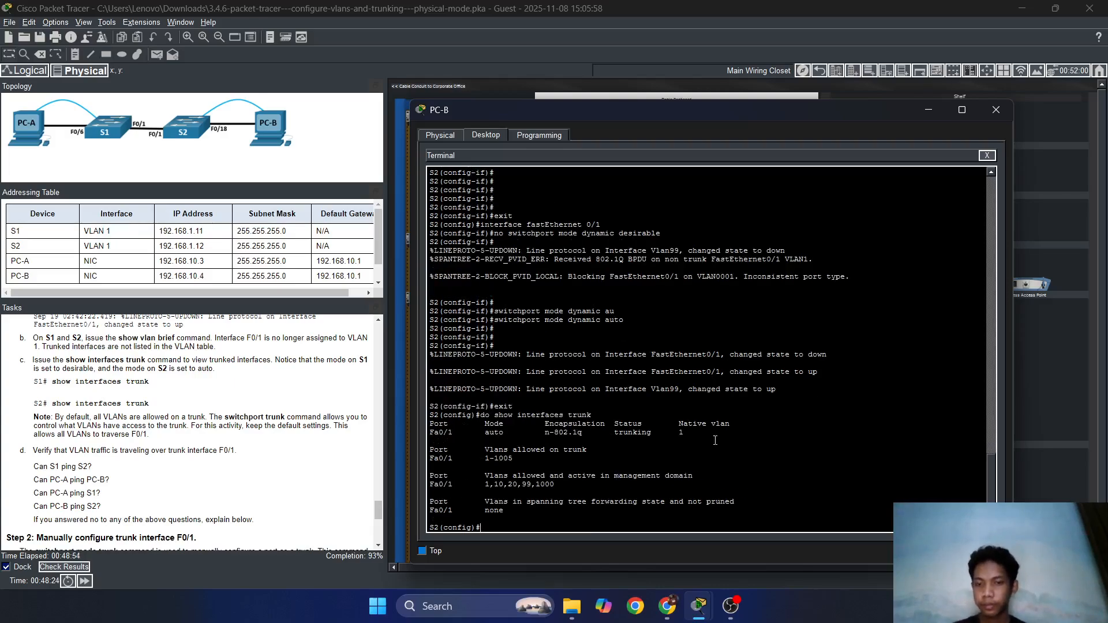
{"action": "double_click", "coordinate": [441, 433]}
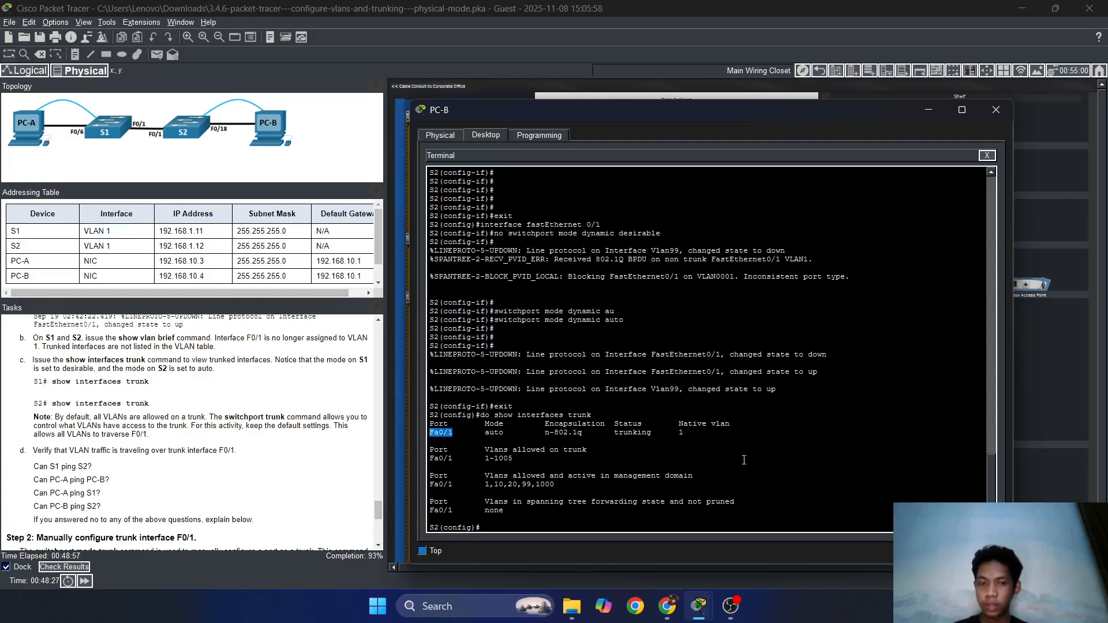
{"action": "left_click_drag", "start_coordinate": [683, 434], "coordinate": [530, 434]}
{"action": "left_click", "coordinate": [512, 433]}
{"action": "left_click_drag", "start_coordinate": [654, 434], "coordinate": [615, 433]}
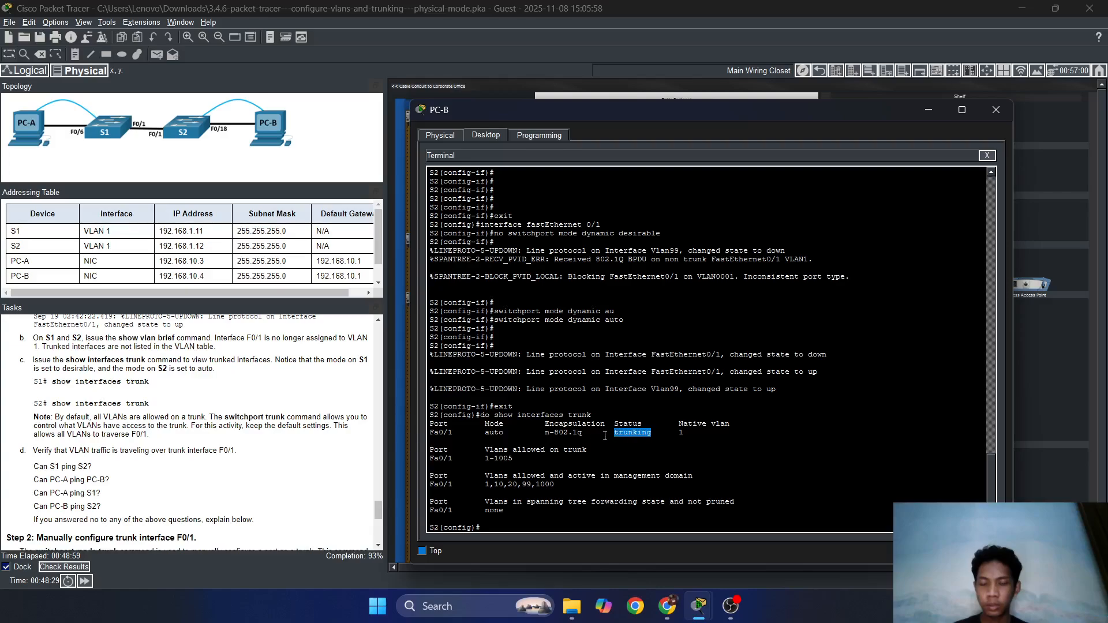
{"action": "left_click", "coordinate": [505, 510]}
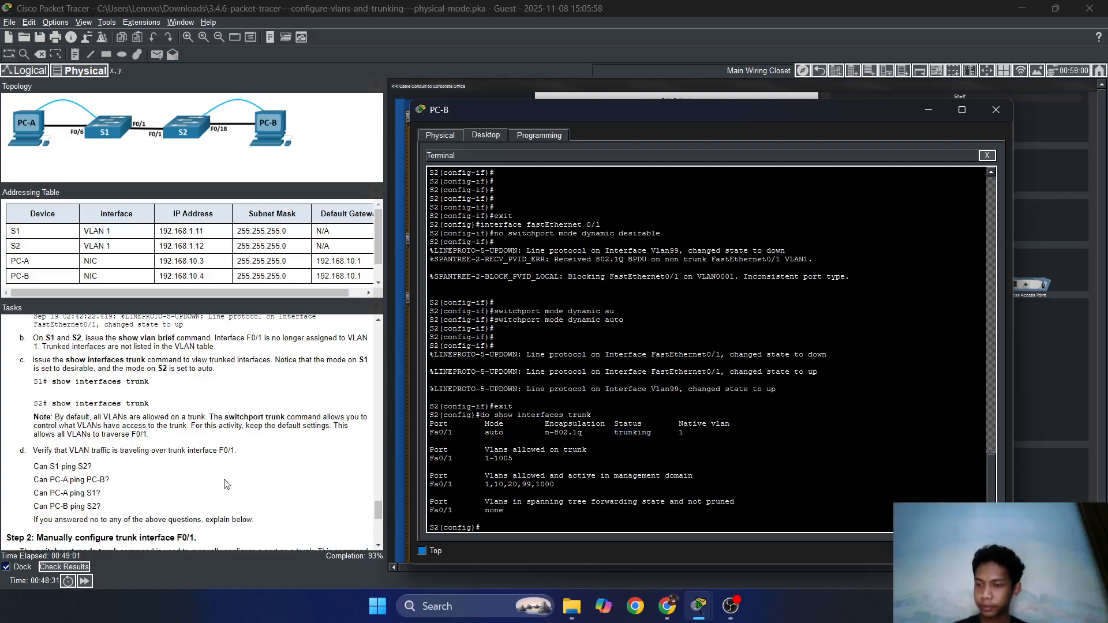
{"action": "scroll", "coordinate": [229, 484], "scroll_direction": "down", "scroll_amount": 1}
{"action": "left_click_drag", "start_coordinate": [882, 112], "coordinate": [848, 94]}
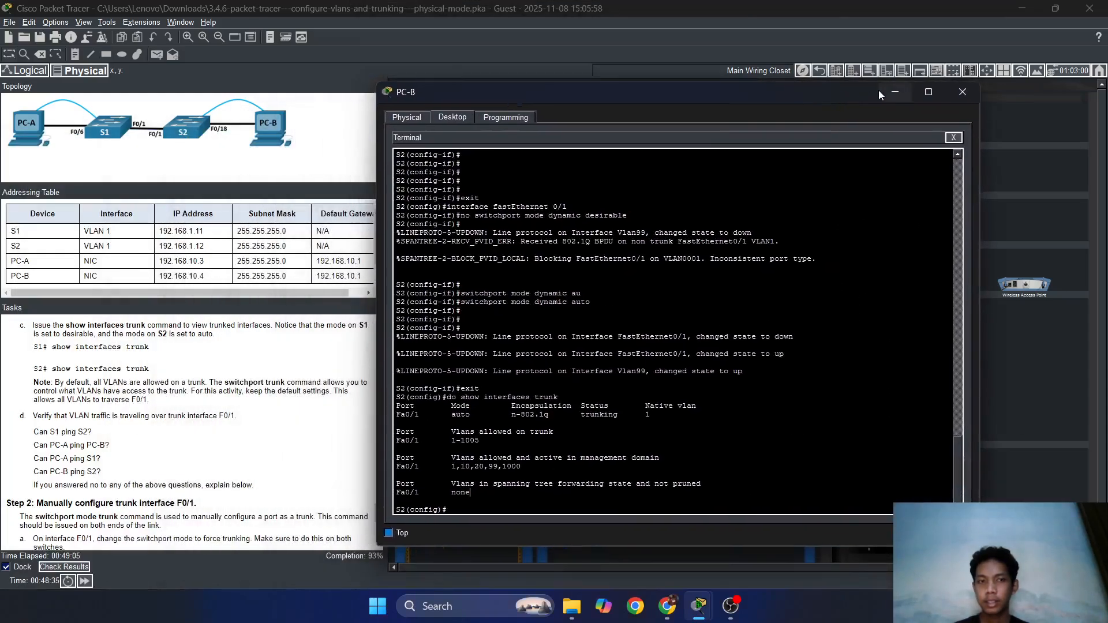
Ping 192.168.10.3 from PC-B's command prompt, getting 4/4 replies.
{"action": "left_click", "coordinate": [953, 138]}
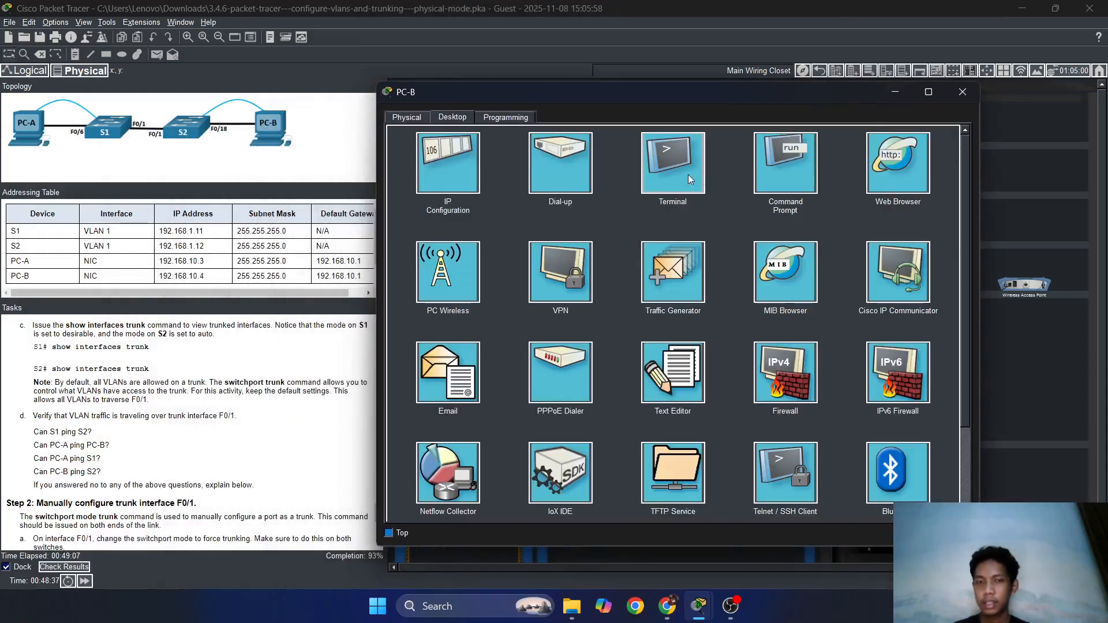
{"action": "left_click", "coordinate": [774, 165]}
{"action": "type", "text": "p"}
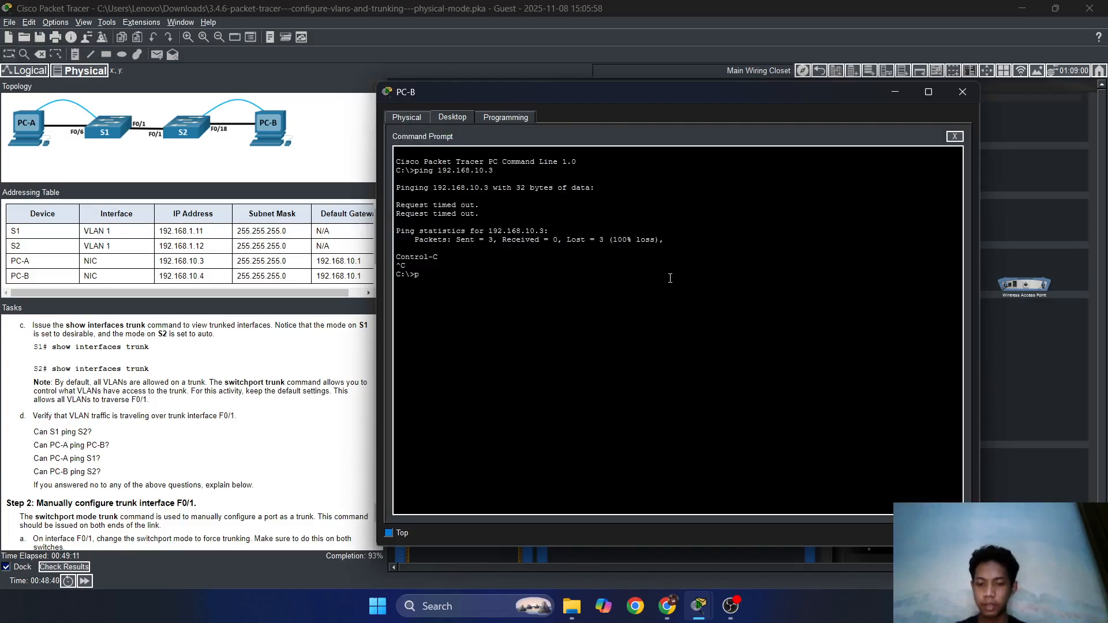
{"action": "type", "text": "ing "}
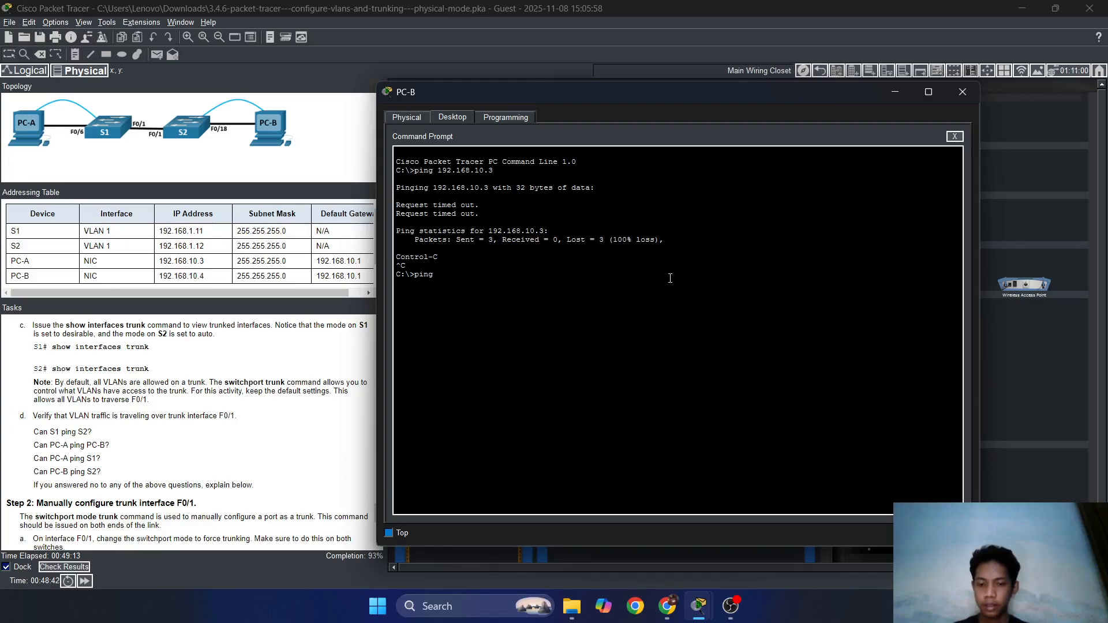
{"action": "type", "text": "192.1"}
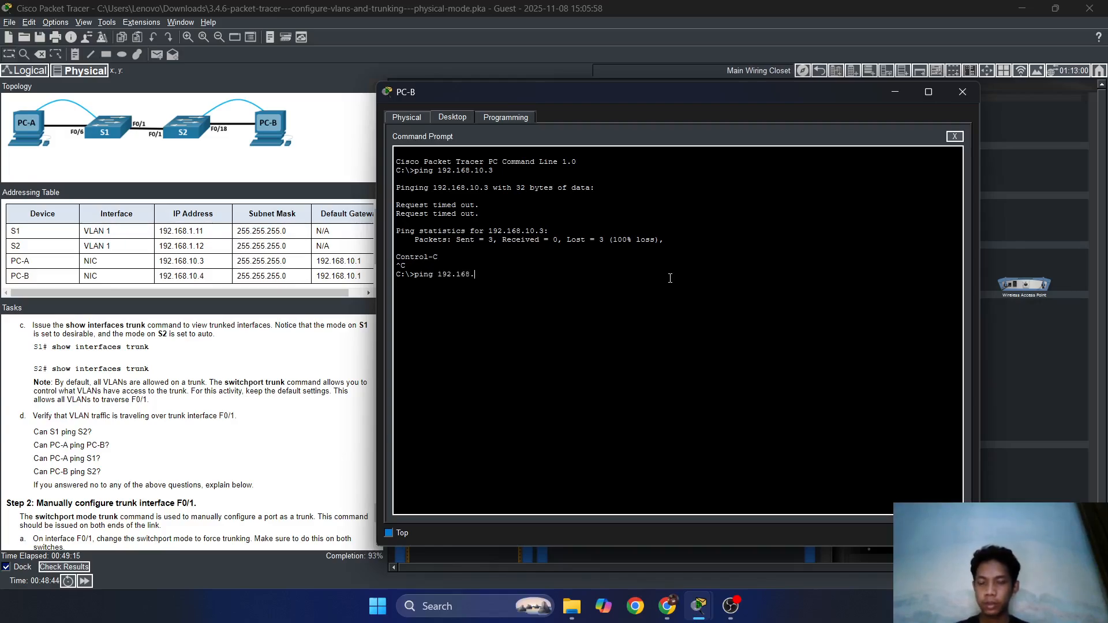
{"action": "type", "text": "68."}
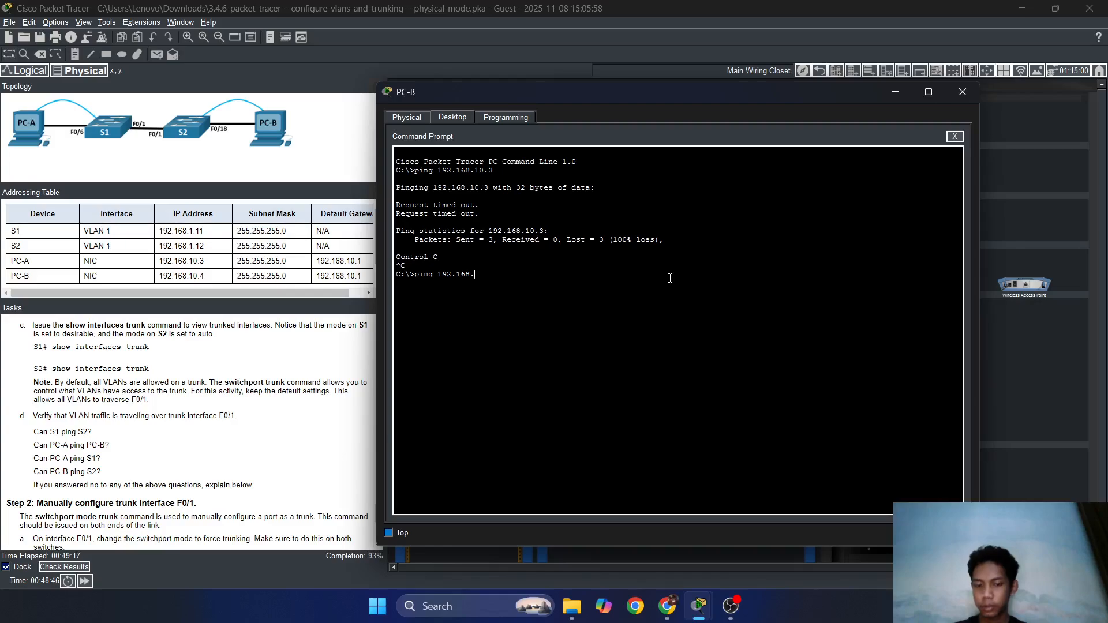
{"action": "type", "text": "10.2"}
{"action": "key", "text": "BackSpace"}
{"action": "type", "text": "3"}
{"action": "key", "text": "Return"}
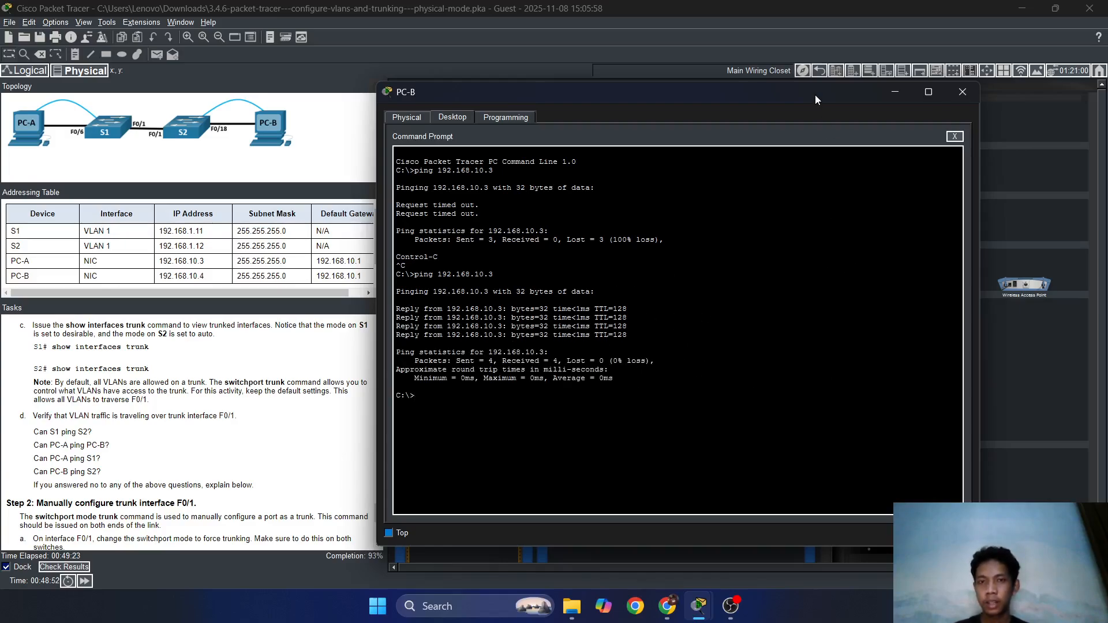
{"action": "left_click_drag", "start_coordinate": [815, 95], "coordinate": [763, 416]}
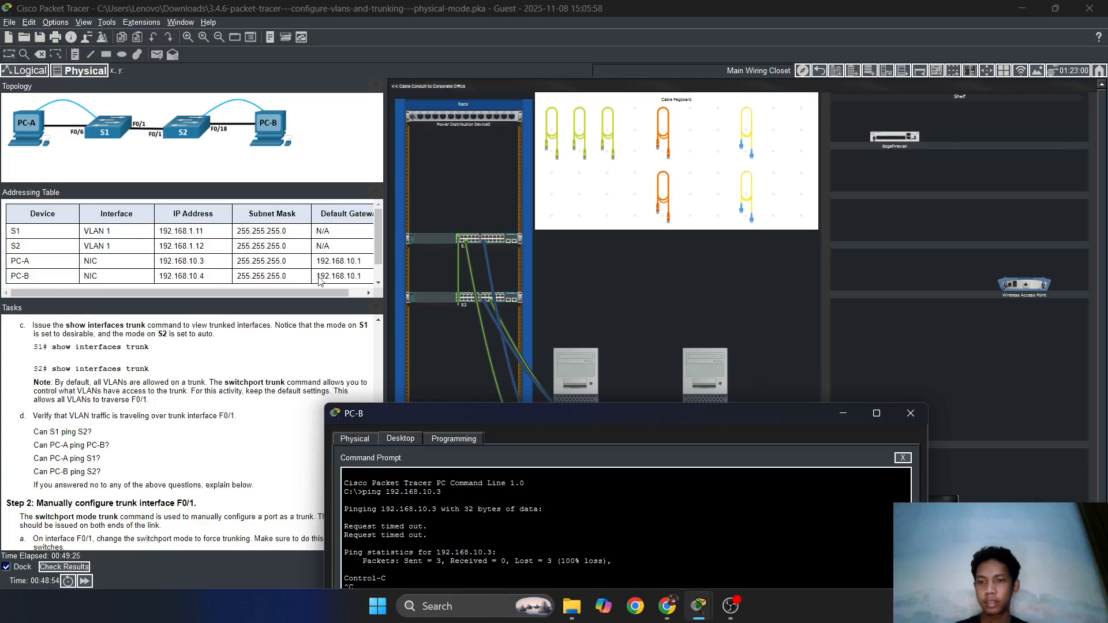
{"action": "left_click_drag", "start_coordinate": [493, 413], "coordinate": [560, 103]}
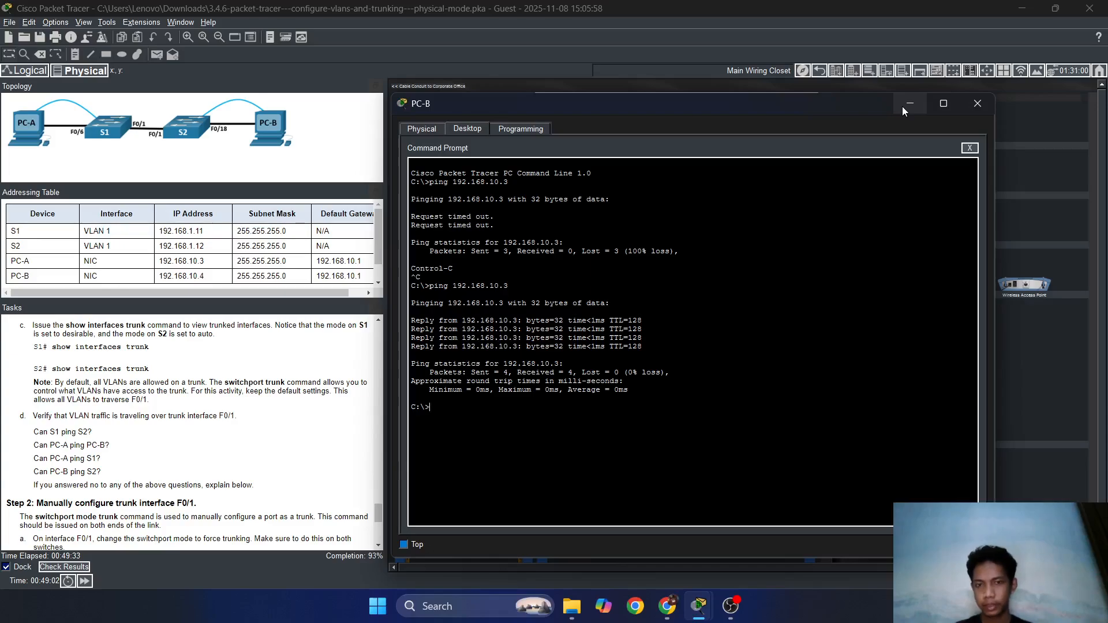
{"action": "left_click", "coordinate": [970, 149]}
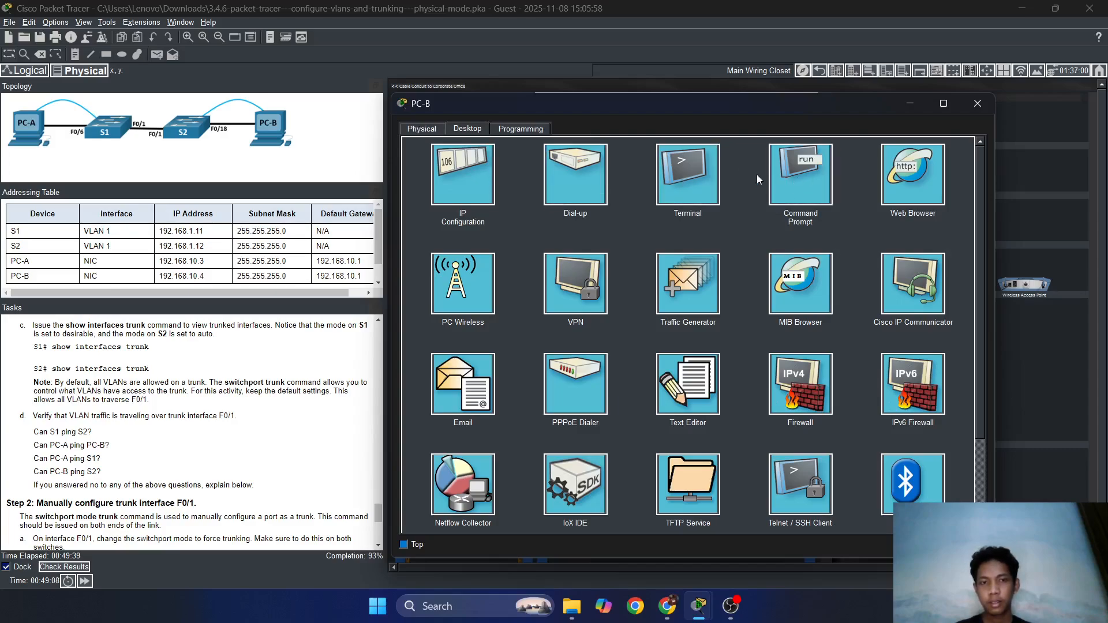
Connect PC-B's terminal to S2 and run 'do ping 192.168.1.11', getting 60% success.
{"action": "left_click", "coordinate": [708, 177]}
{"action": "left_click", "coordinate": [964, 259]}
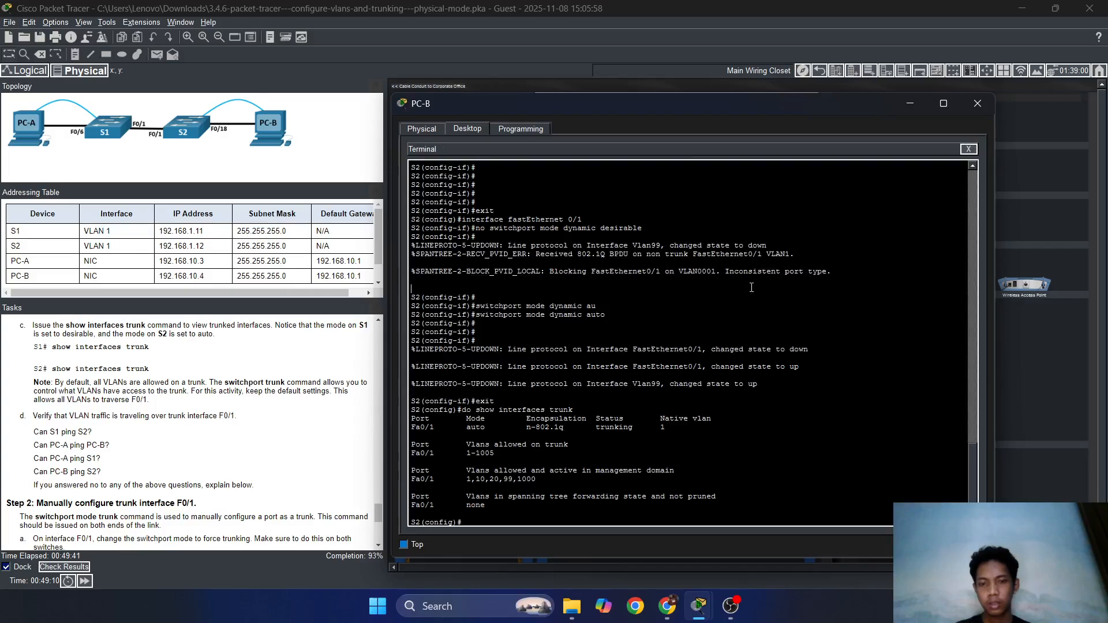
{"action": "key", "text": "Return"}
{"action": "key", "text": "Return"}
{"action": "type", "text": "pin"}
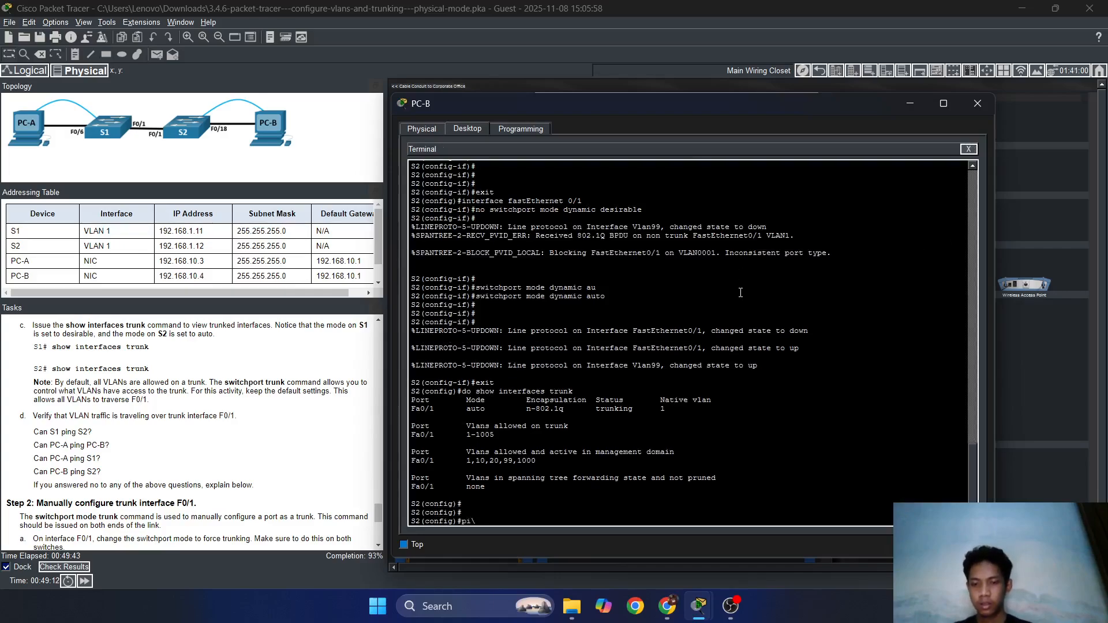
{"action": "key", "text": "BackSpace"}
{"action": "key", "text": "BackSpace"}
{"action": "key", "text": "BackSpace"}
{"action": "type", "text": "do"}
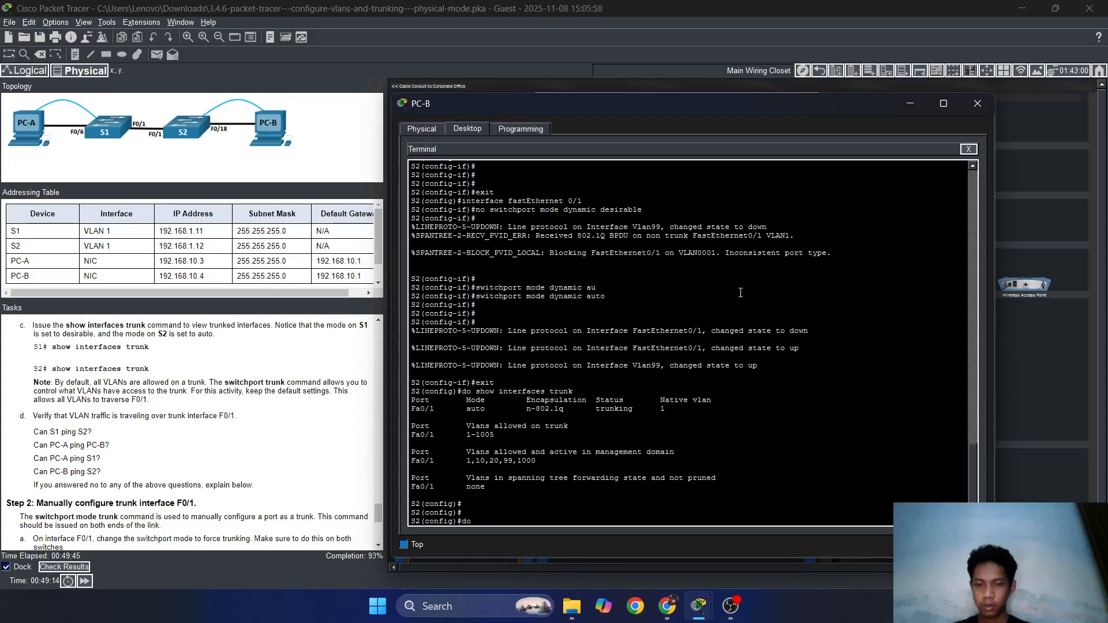
{"action": "type", "text": " ping 1"}
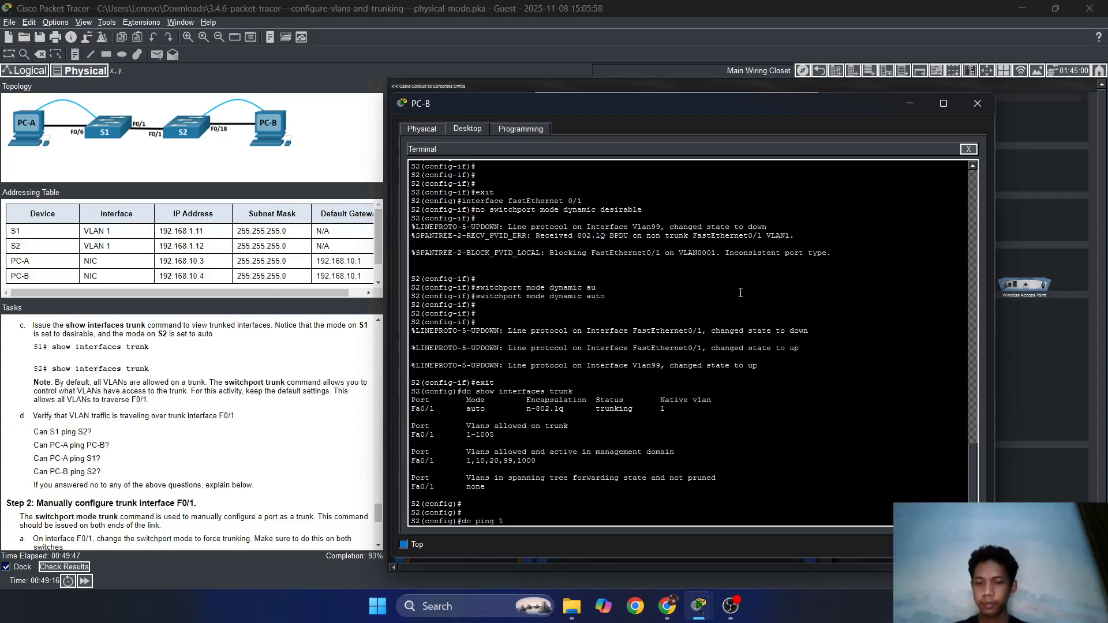
{"action": "type", "text": "92.168.1."}
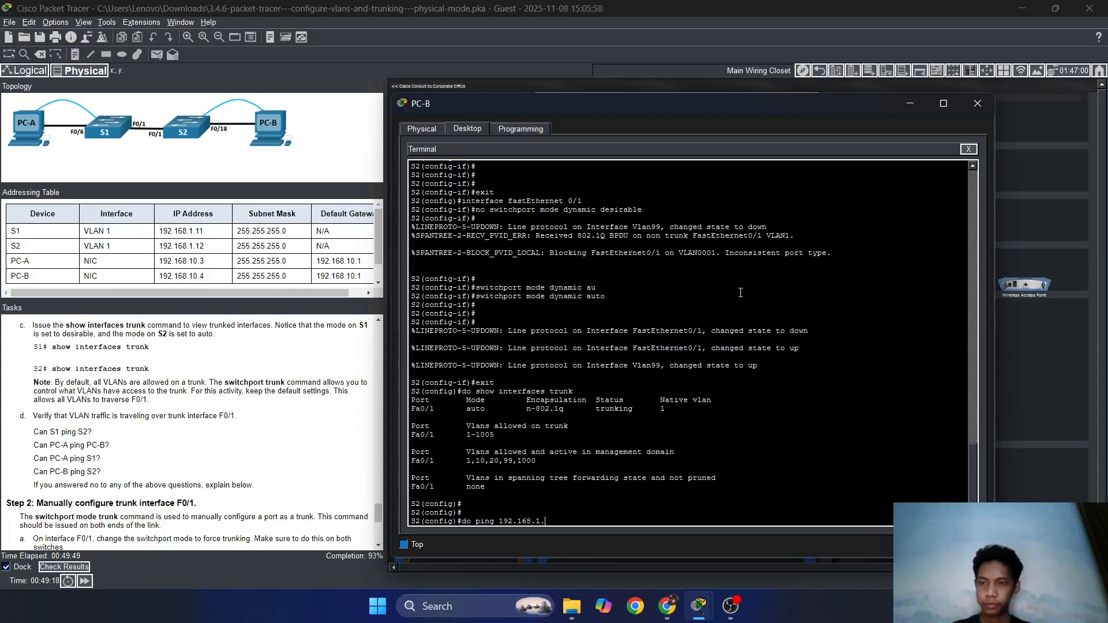
{"action": "type", "text": "11"}
{"action": "key", "text": "Return"}
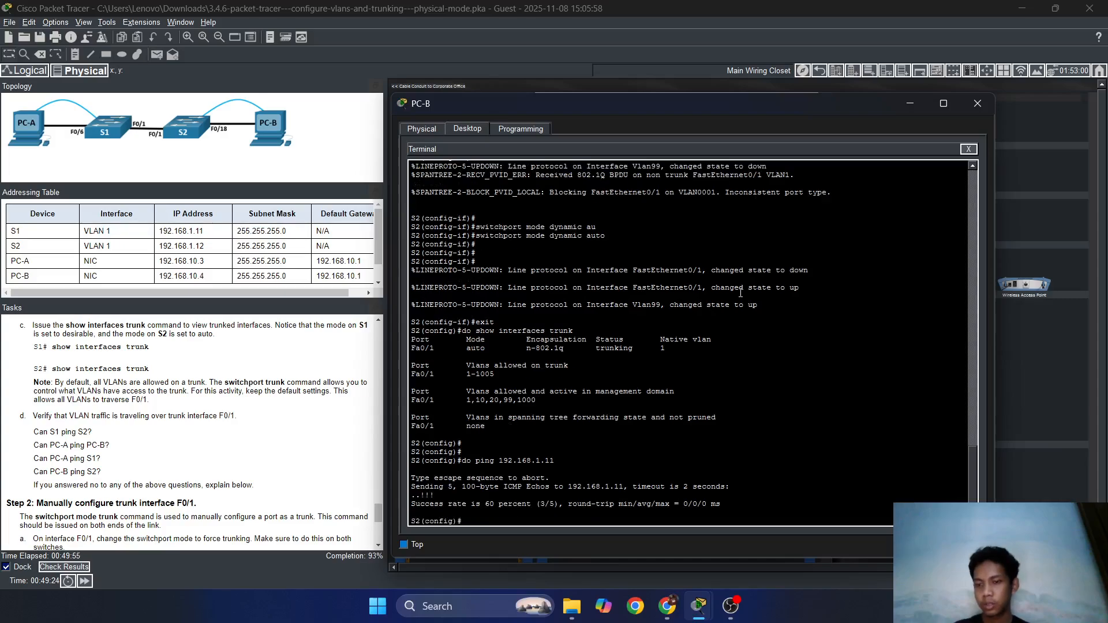
Repeat the ping to 192.168.1.11 until it succeeds 5/5.
{"action": "key", "text": "Up"}
{"action": "key", "text": "Return"}
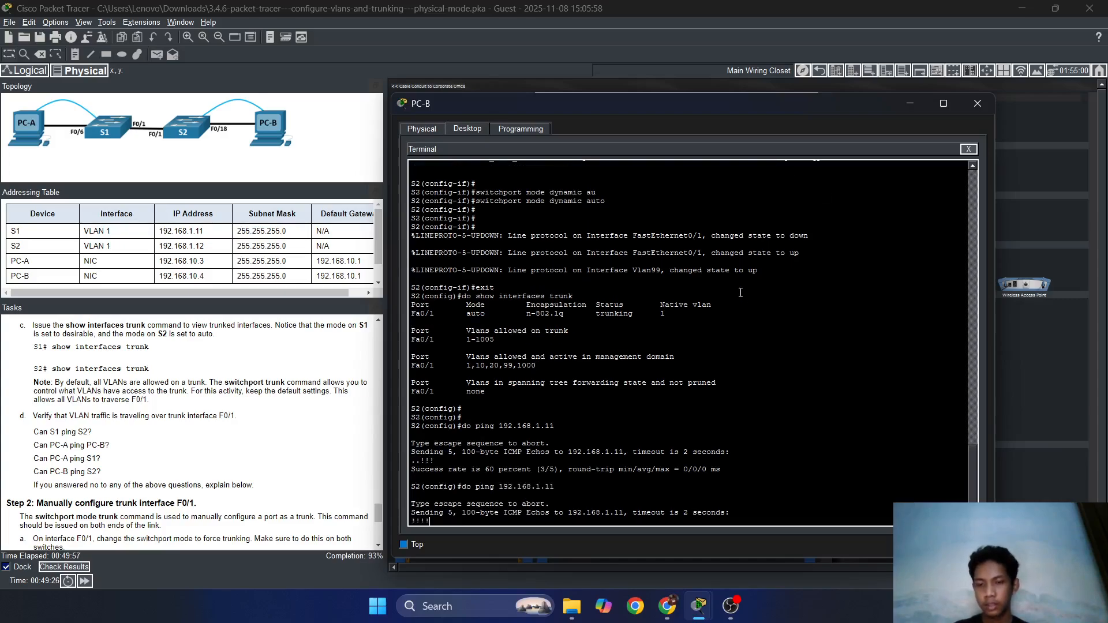
{"action": "key", "text": "Up"}
{"action": "key", "text": "Return"}
{"action": "key", "text": "Up"}
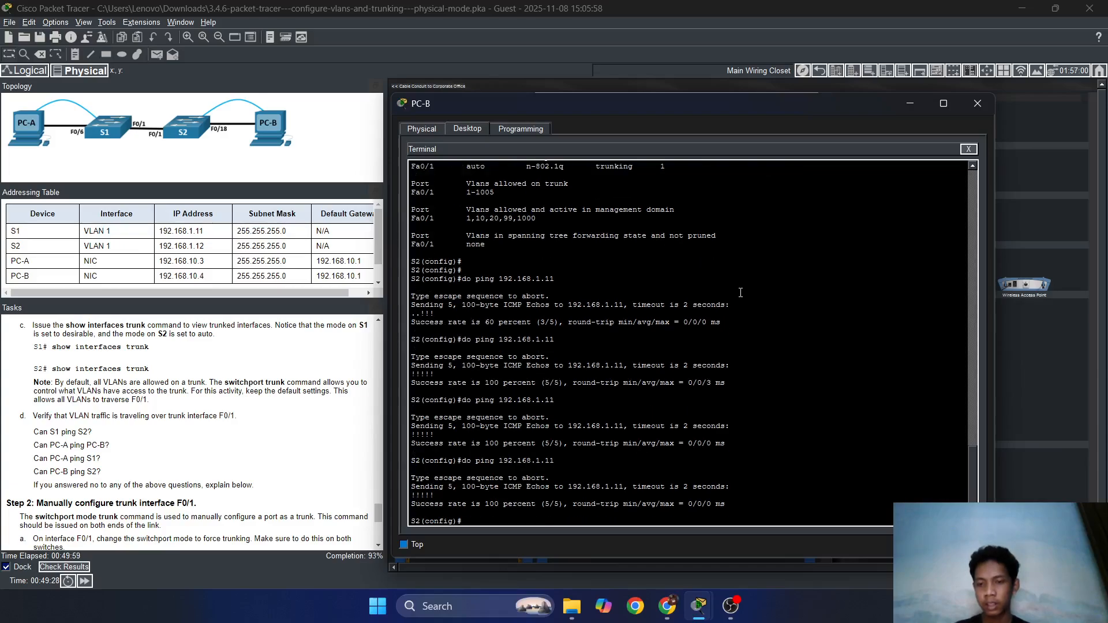
{"action": "key", "text": "Return"}
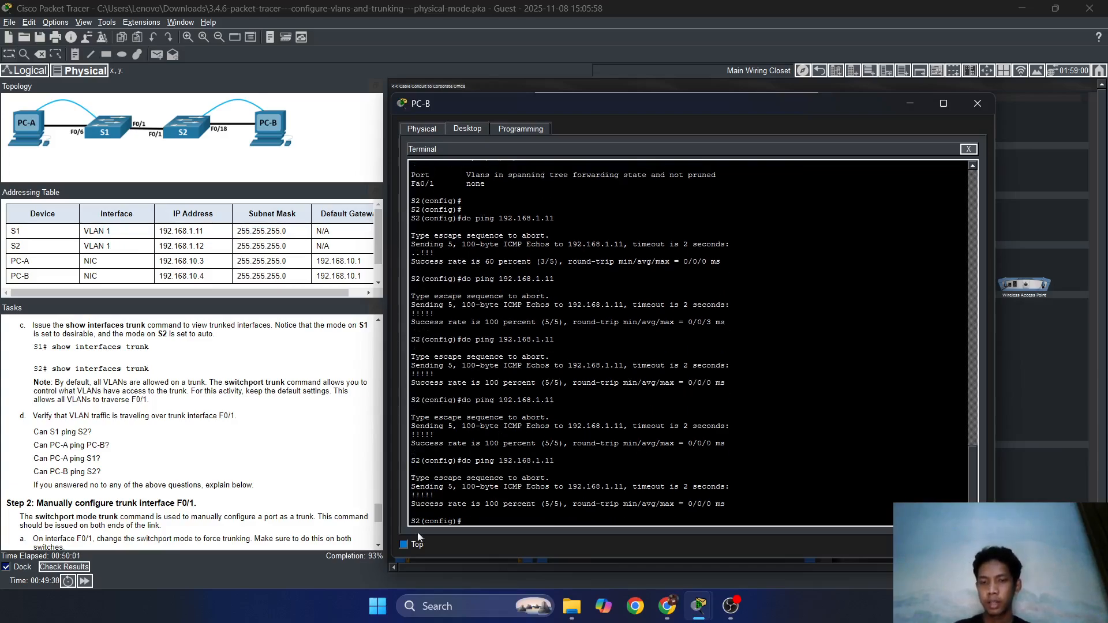
{"action": "left_click_drag", "start_coordinate": [861, 109], "coordinate": [938, 100]}
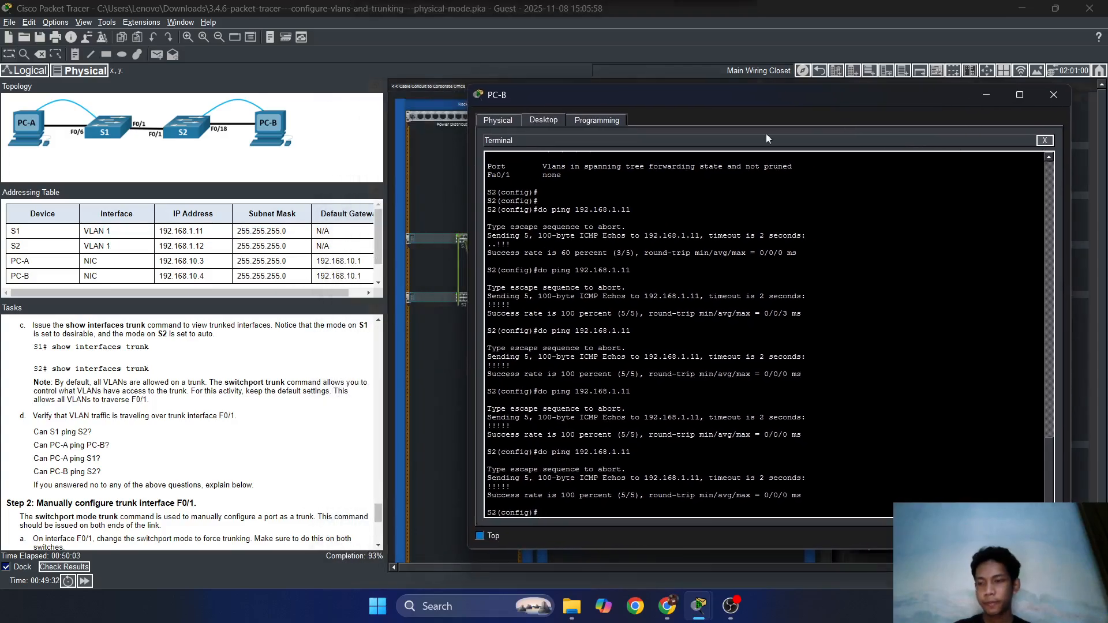
Ping S2 at 192.168.1.12 from PC-B's command prompt and stop it after it times out with 100% loss.
{"action": "scroll", "coordinate": [211, 432], "scroll_direction": "down", "scroll_amount": 3}
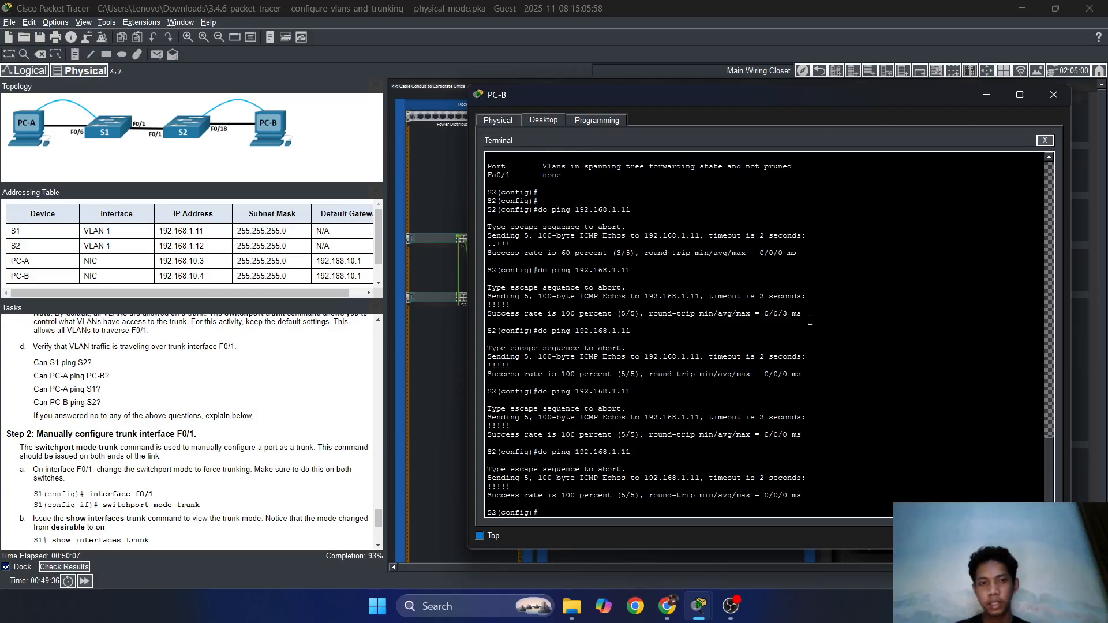
{"action": "left_click", "coordinate": [1045, 141]}
{"action": "left_click", "coordinate": [858, 161]}
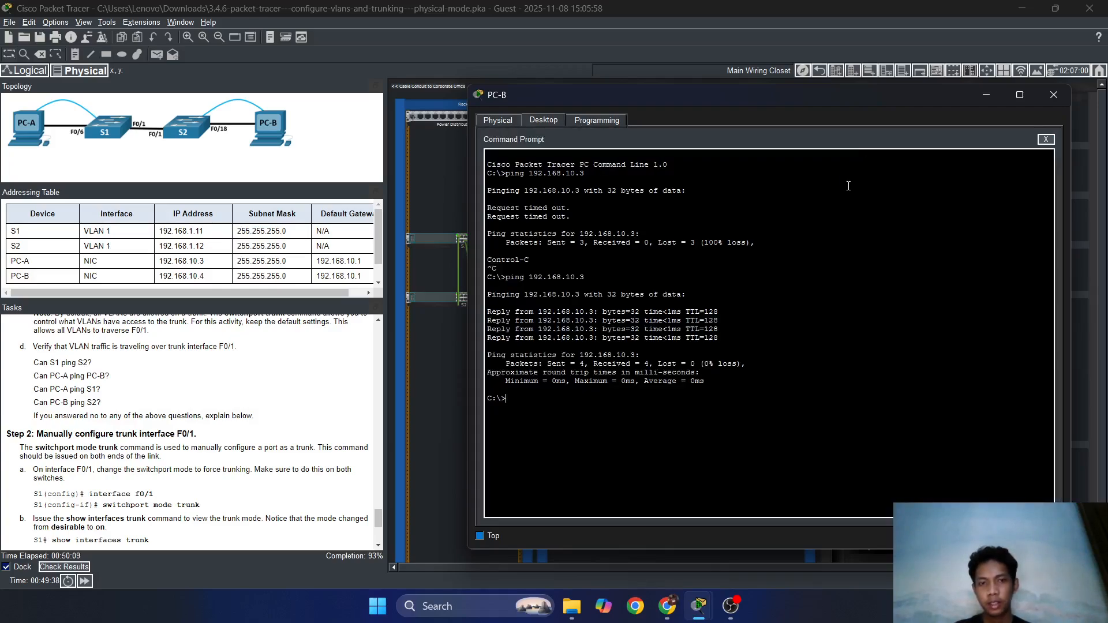
{"action": "type", "text": "ping"}
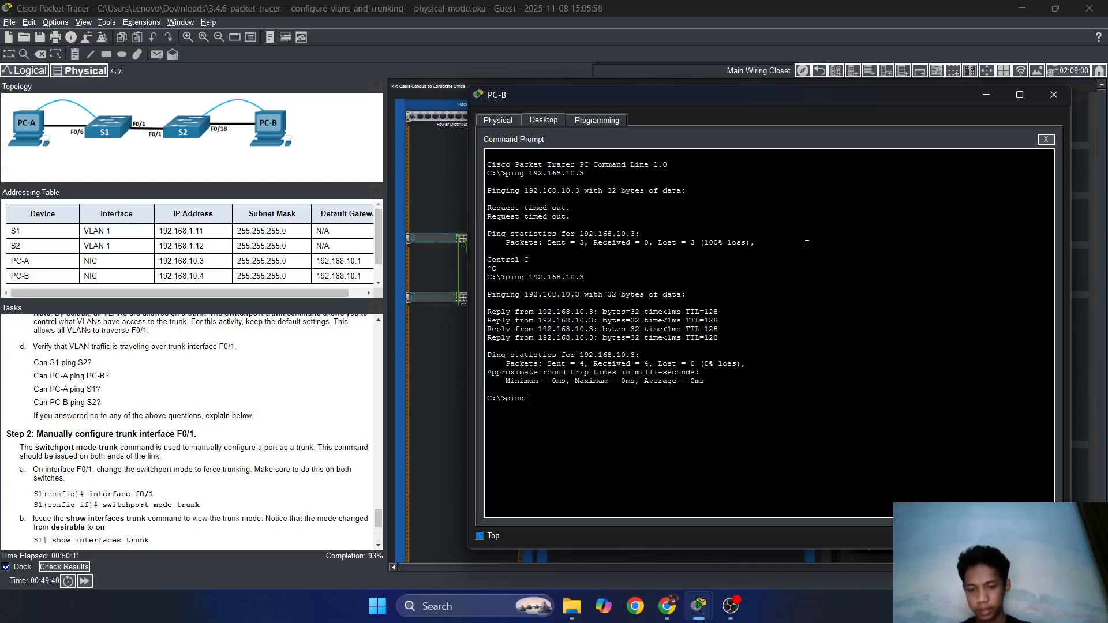
{"action": "type", "text": " 192.168."}
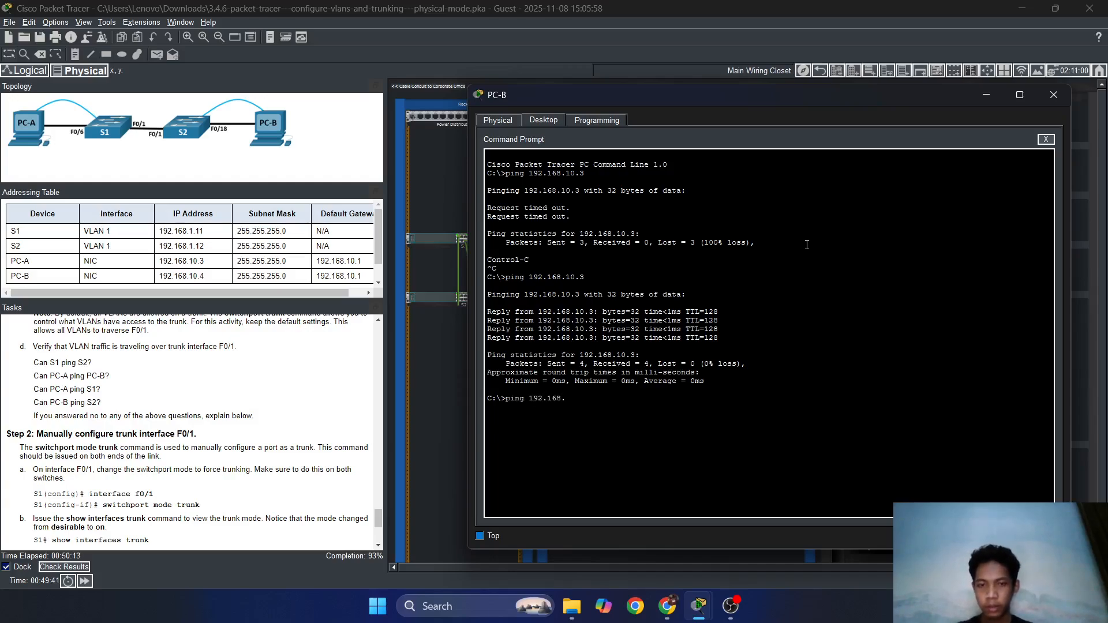
{"action": "type", "text": "1"}
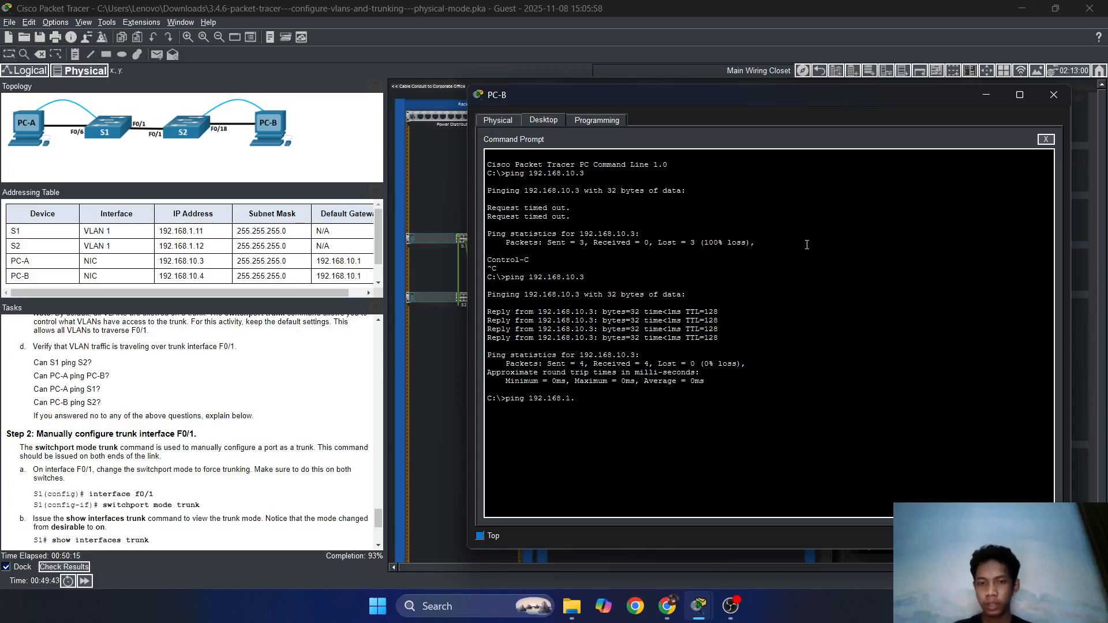
{"action": "type", "text": ".12"}
{"action": "key", "text": "Return"}
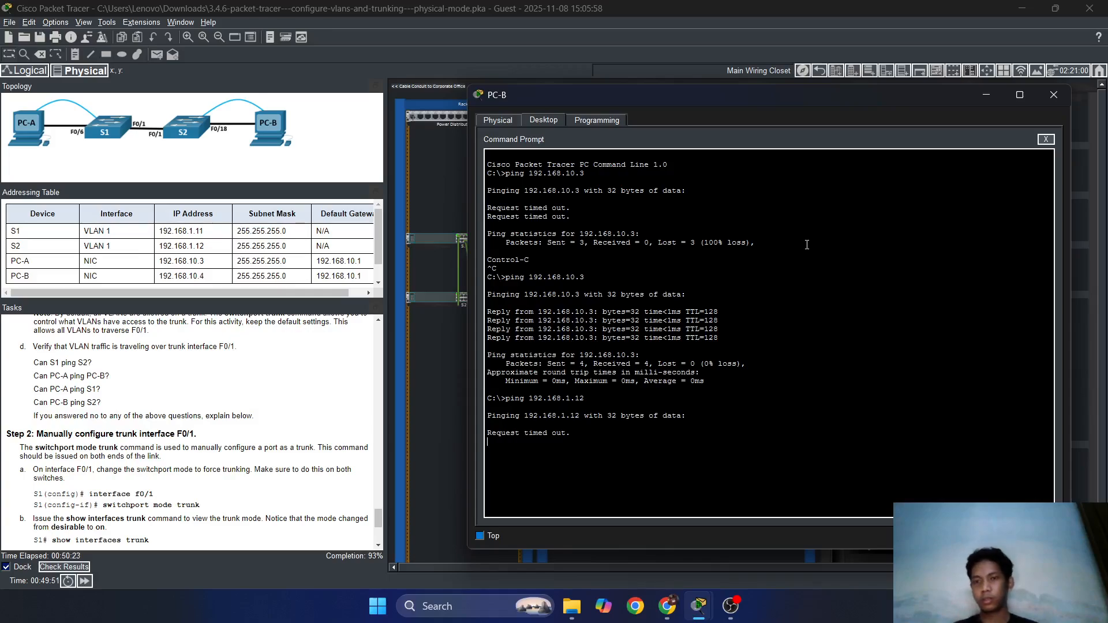
{"action": "key", "text": "ctrl+c"}
{"action": "left_click_drag", "start_coordinate": [953, 94], "coordinate": [914, 93]}
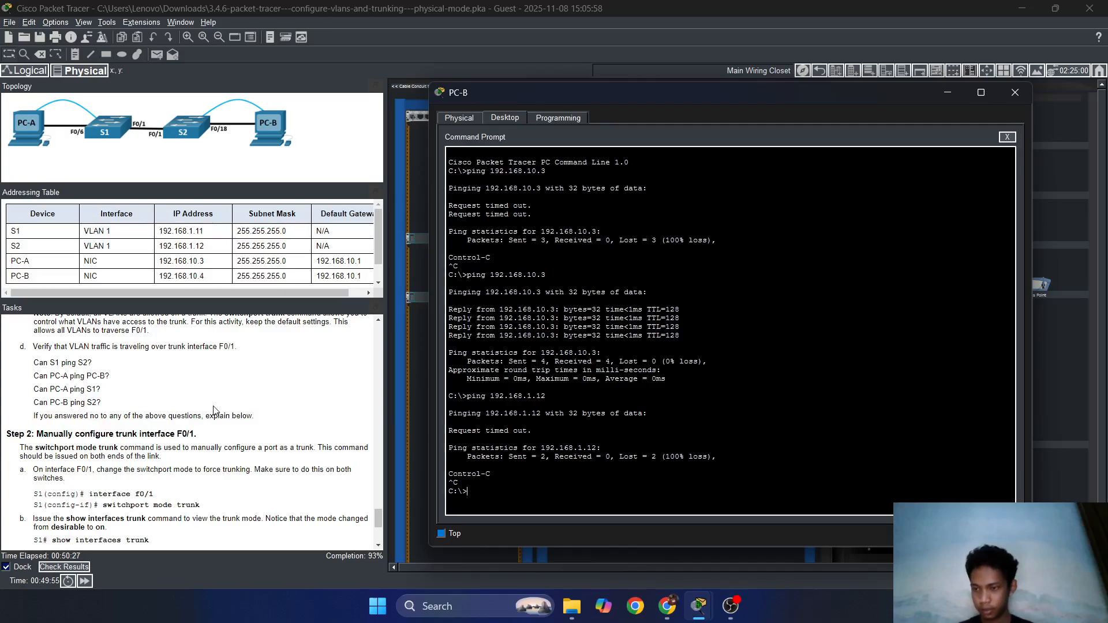
{"action": "scroll", "coordinate": [213, 409], "scroll_direction": "down", "scroll_amount": 3}
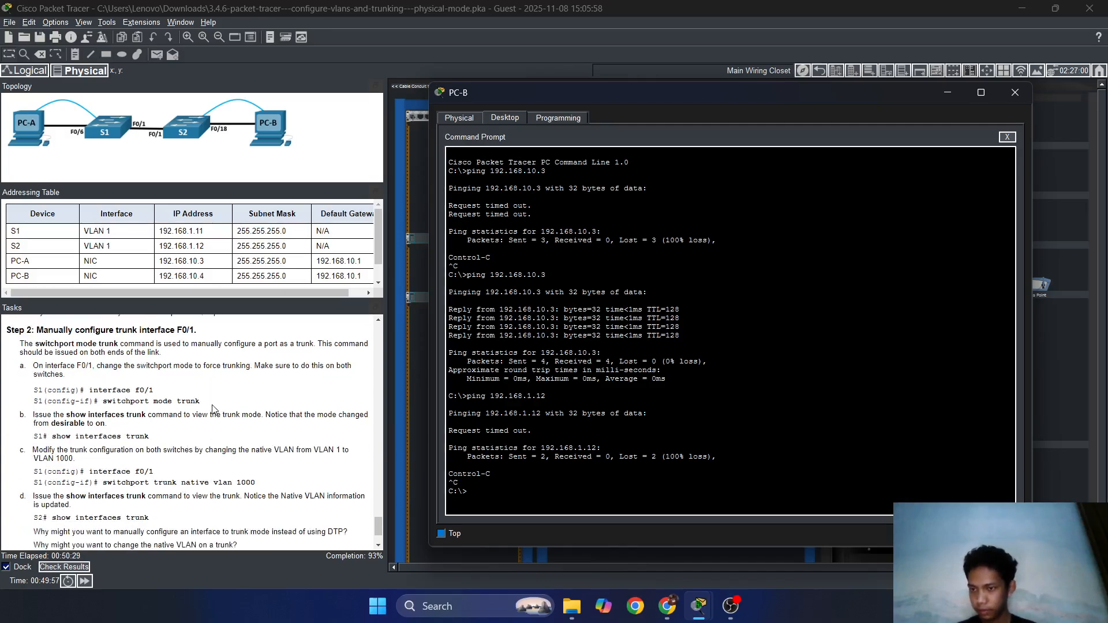
{"action": "scroll", "coordinate": [213, 409], "scroll_direction": "down", "scroll_amount": 2}
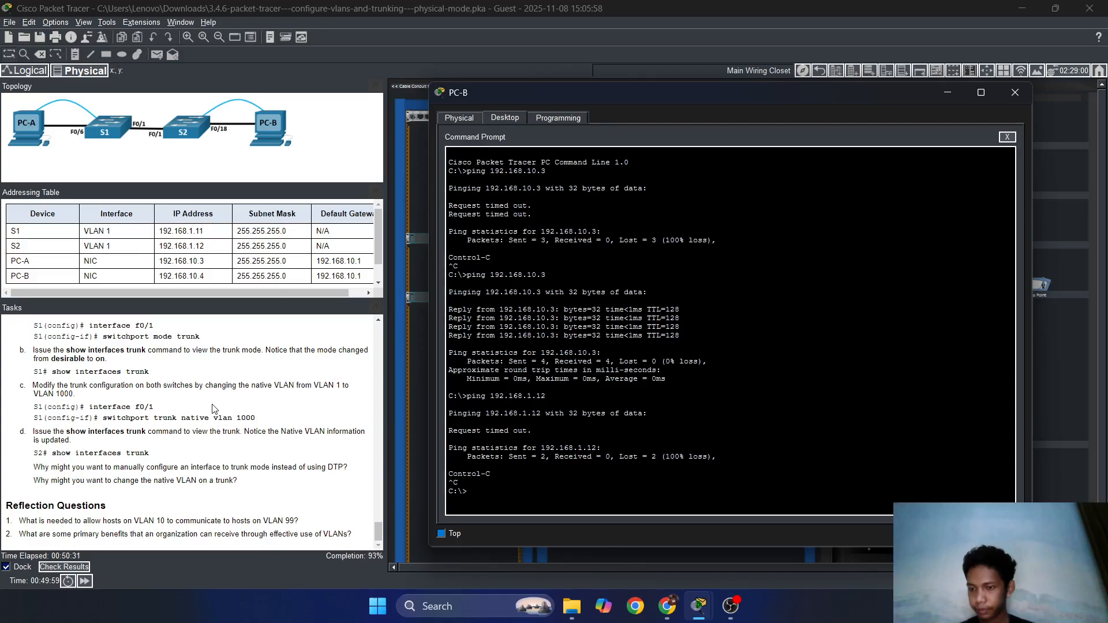
{"action": "scroll", "coordinate": [213, 409], "scroll_direction": "up", "scroll_amount": 3}
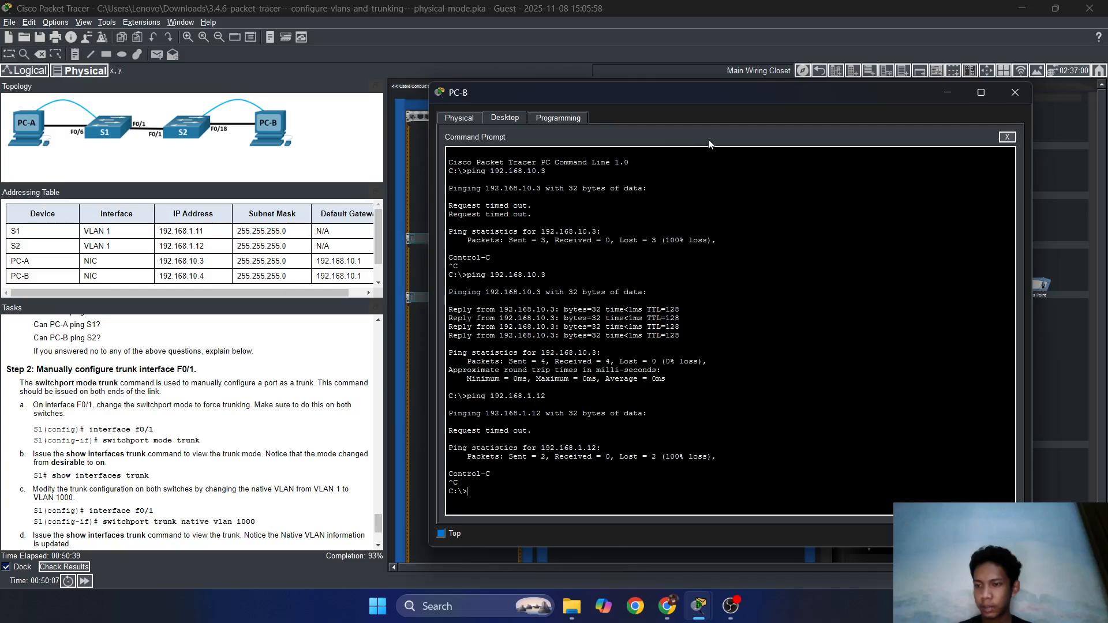
On S1 through PC-A's terminal, set interface F0/1 to 'switchport mode trunk'.
{"action": "left_click", "coordinate": [948, 92]}
{"action": "left_click", "coordinate": [624, 337]}
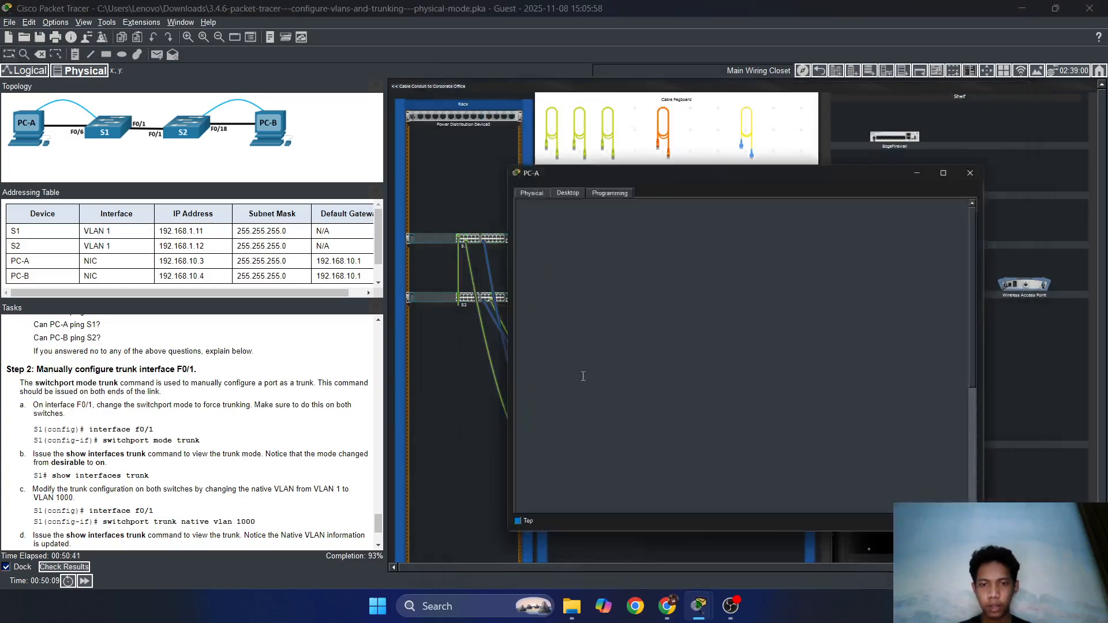
{"action": "scroll", "coordinate": [676, 313], "scroll_direction": "down", "scroll_amount": 10}
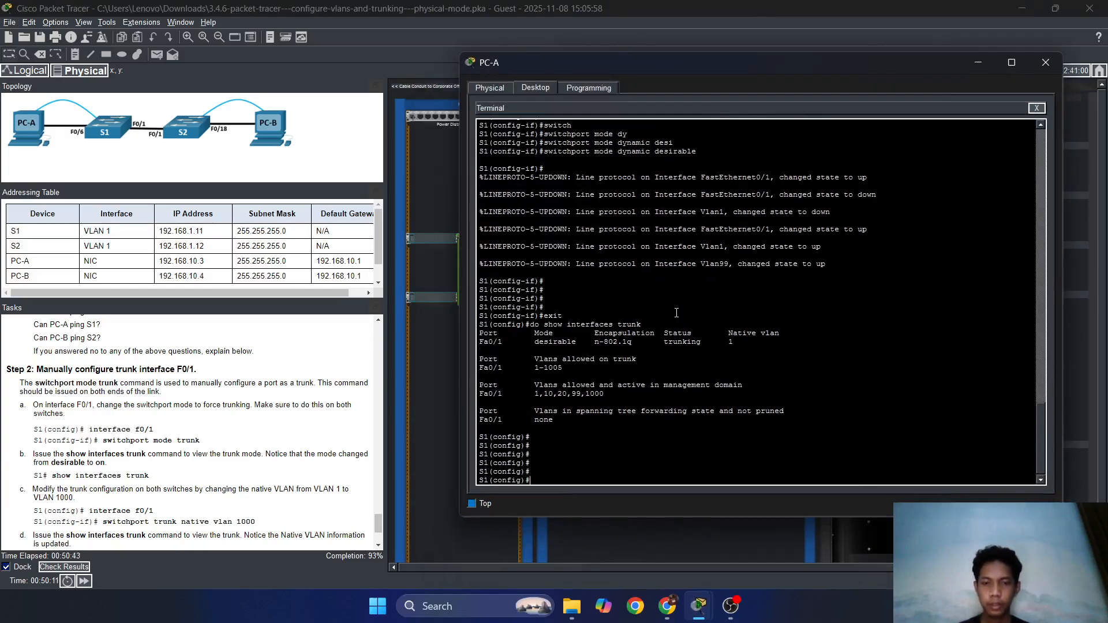
{"action": "key", "text": "Up"}
{"action": "key", "text": "Up"}
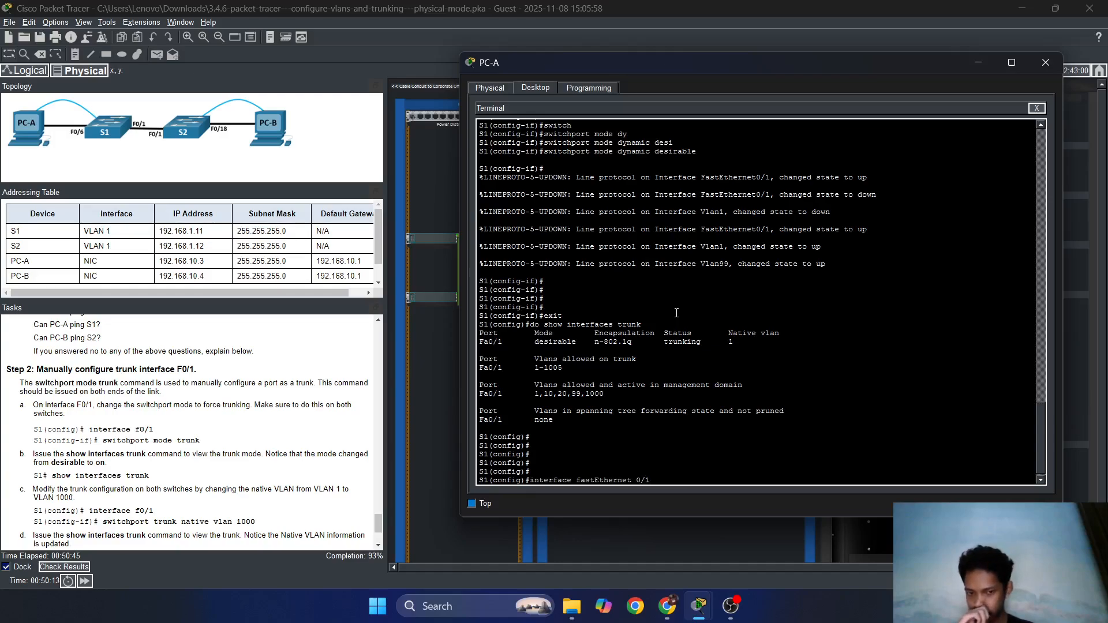
{"action": "key", "text": "Return"}
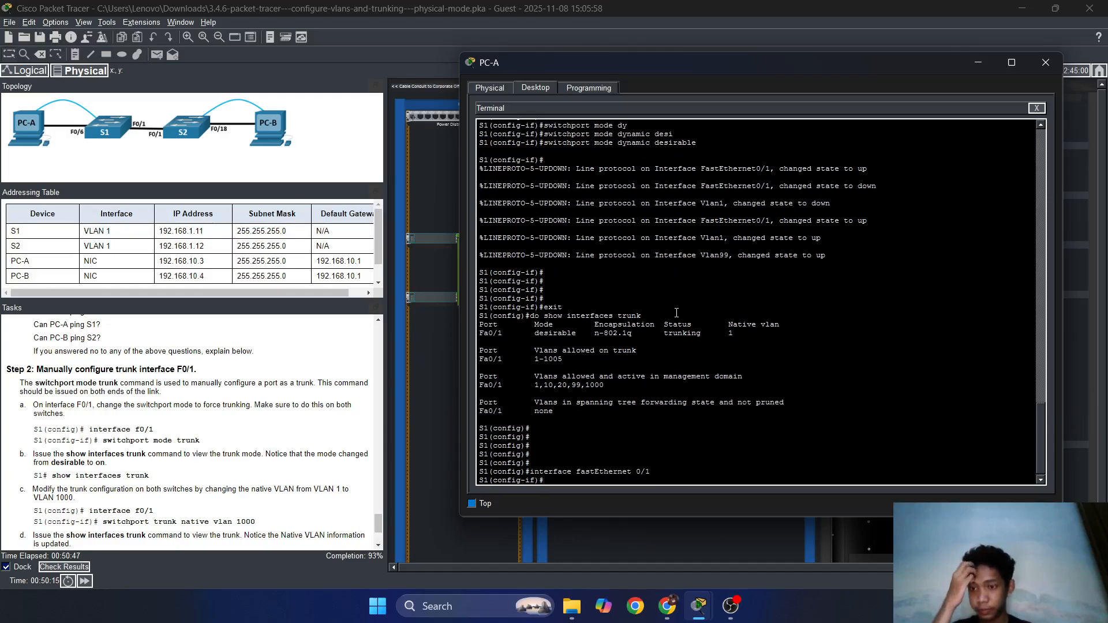
{"action": "type", "text": "switch"}
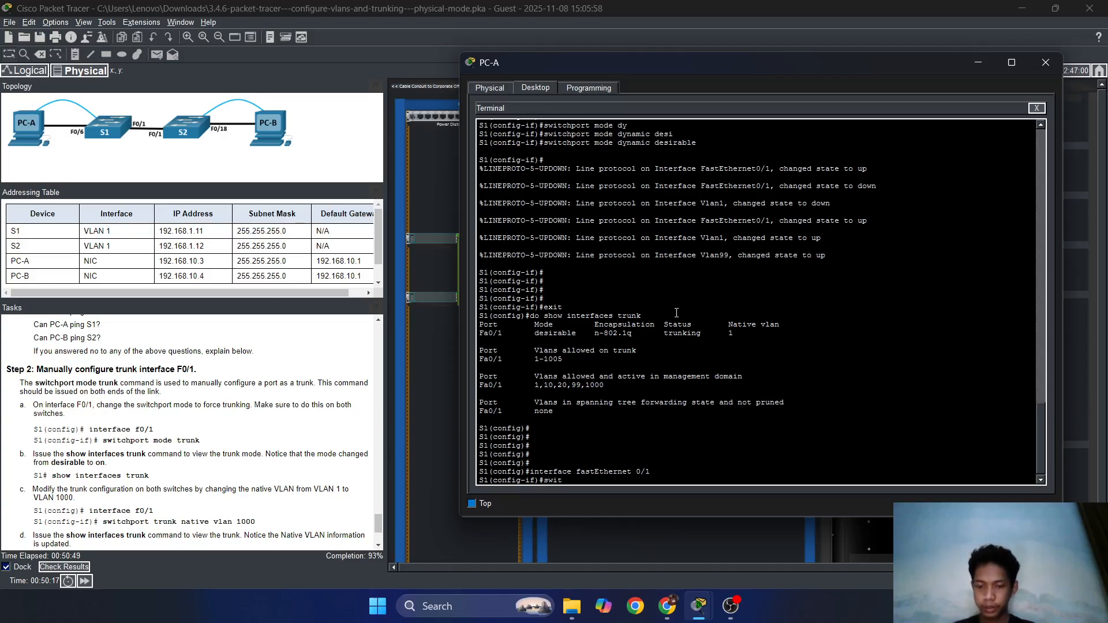
{"action": "key", "text": "Tab"}
{"action": "type", "text": "mode t"}
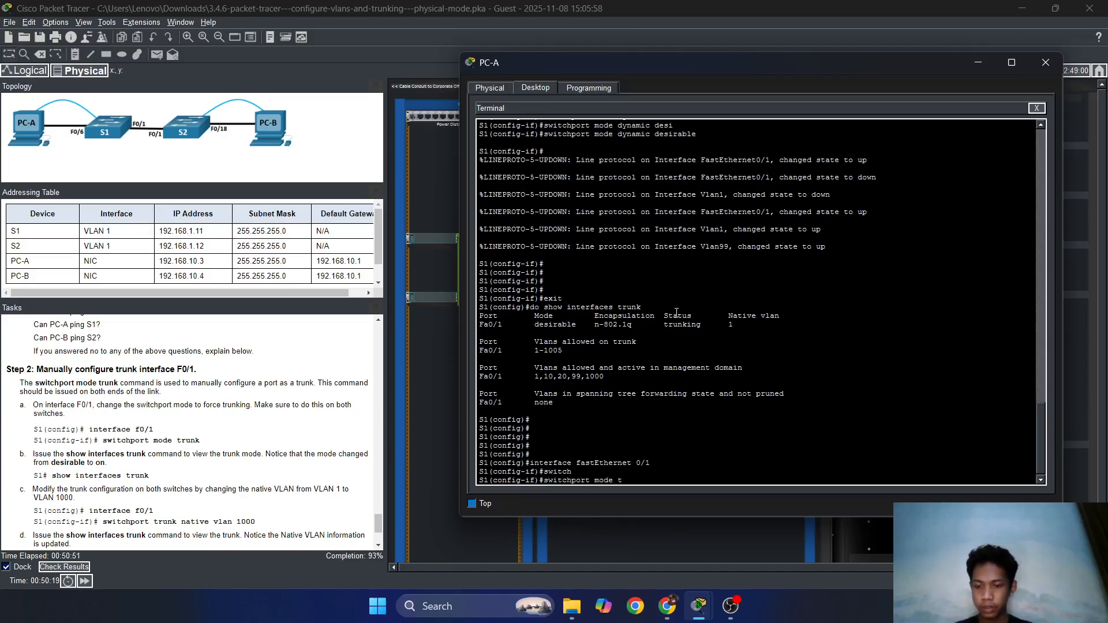
{"action": "type", "text": "runk"}
{"action": "key", "text": "Return"}
{"action": "key", "text": "Return"}
{"action": "key", "text": "Return"}
{"action": "key", "text": "Return"}
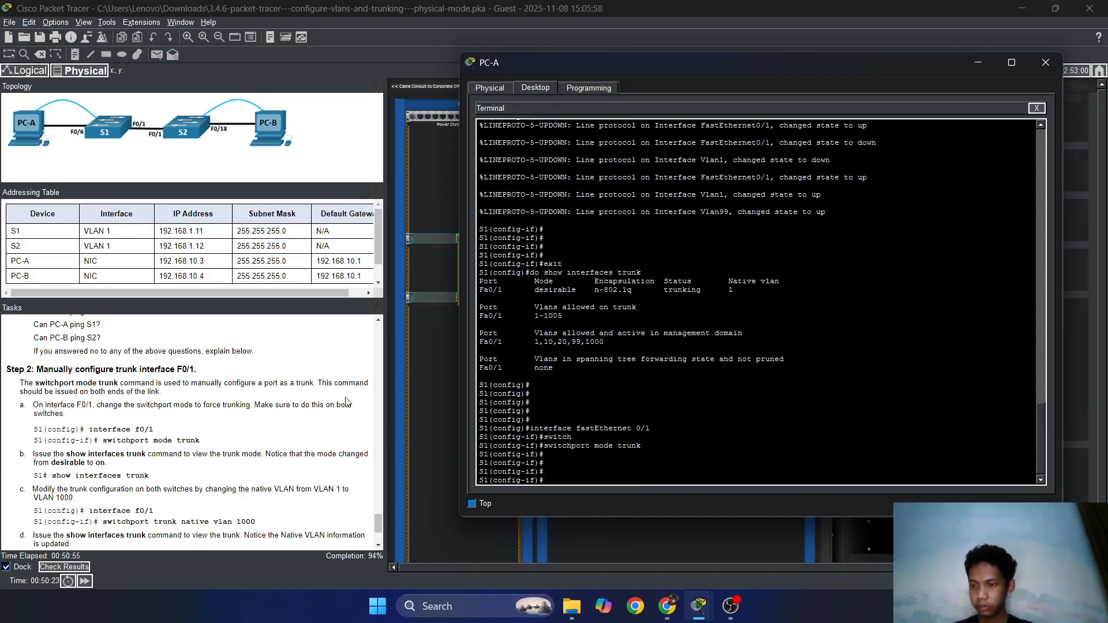
Exit and rerun 'do show interfaces trunk', confirming F0/1 mode reads on with native VLAN 1.
{"action": "type", "text": "exit"}
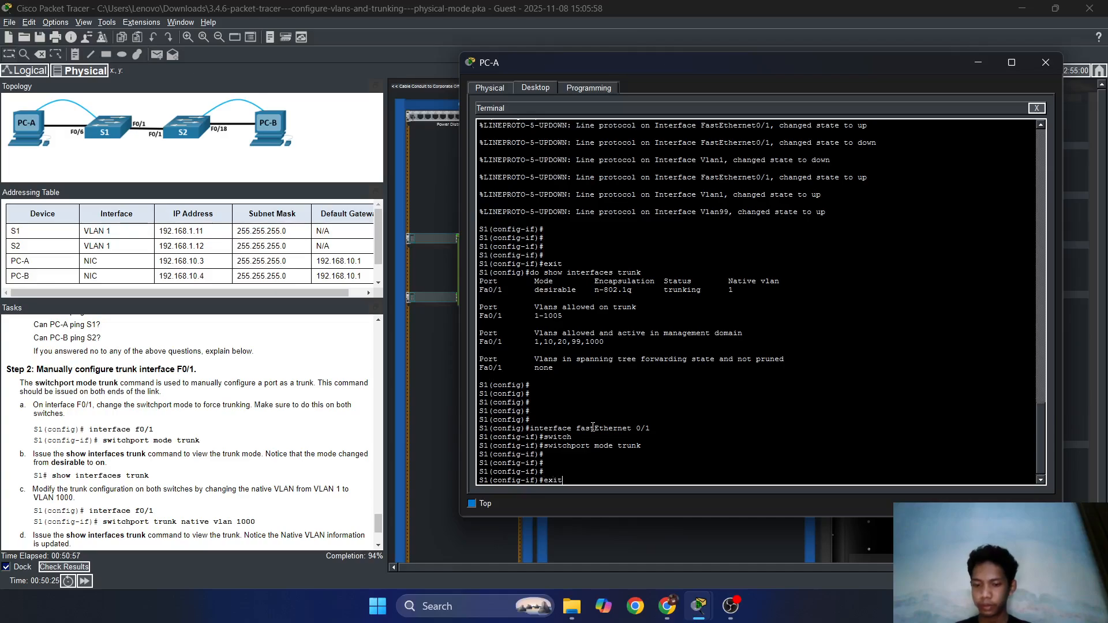
{"action": "key", "text": "Return"}
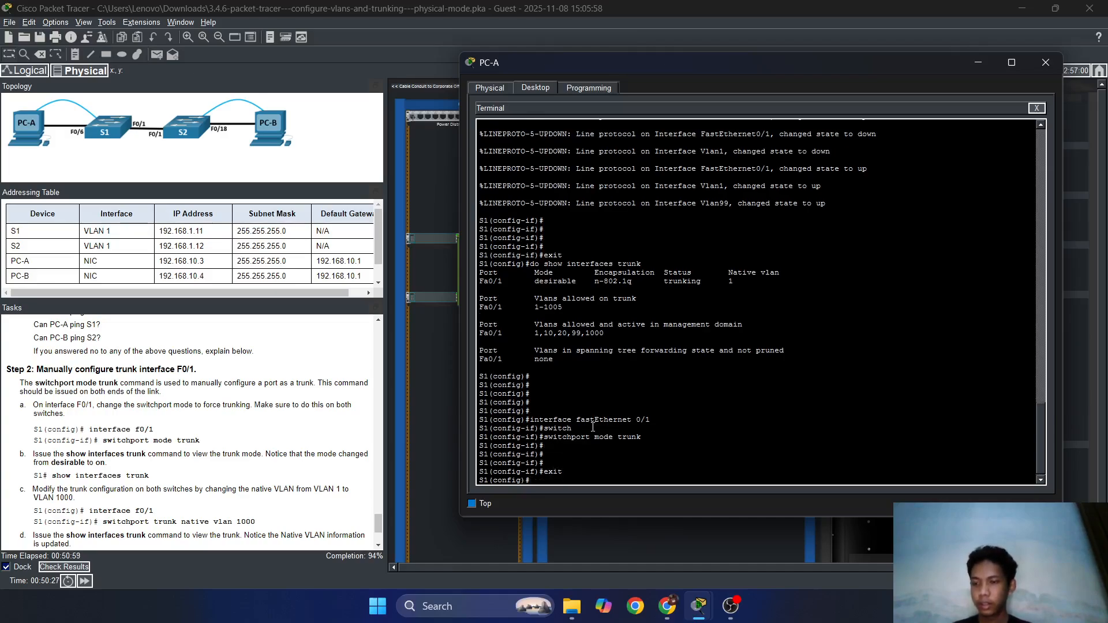
{"action": "key", "text": "Up"}
{"action": "key", "text": "Up"}
{"action": "key", "text": "Up"}
{"action": "key", "text": "Up"}
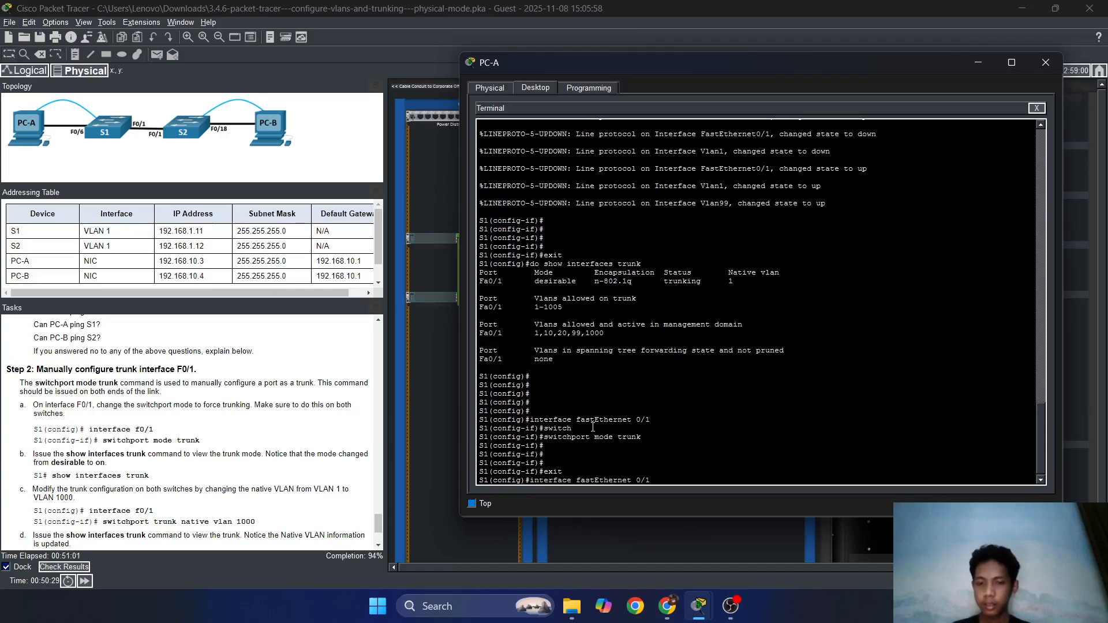
{"action": "key", "text": "Down"}
{"action": "key", "text": "Up"}
{"action": "key", "text": "Return"}
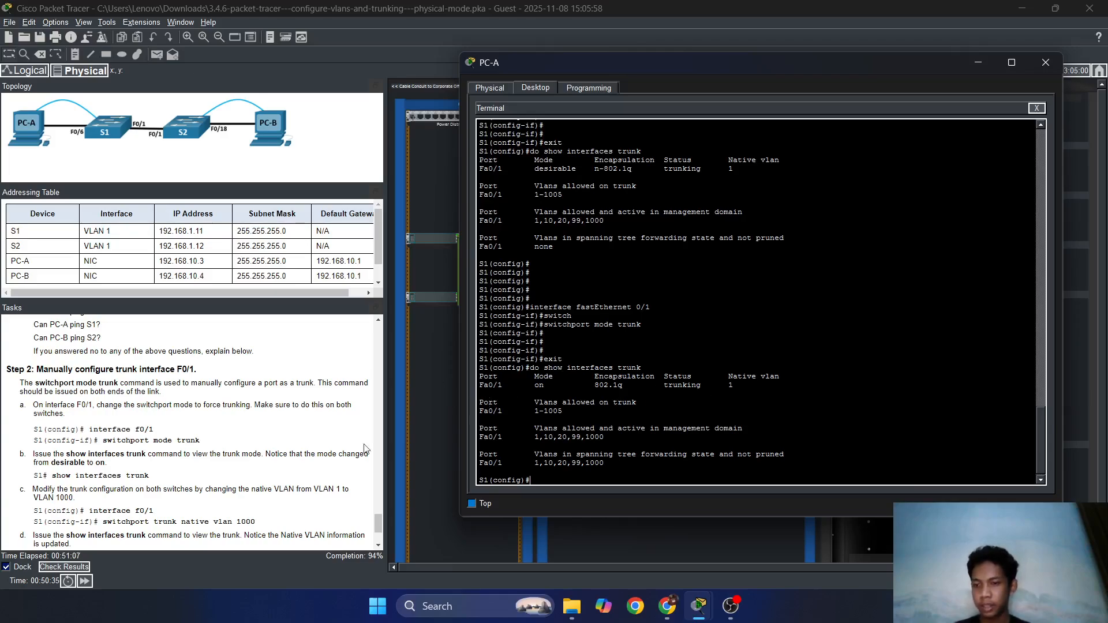
{"action": "scroll", "coordinate": [249, 473], "scroll_direction": "down", "scroll_amount": 1}
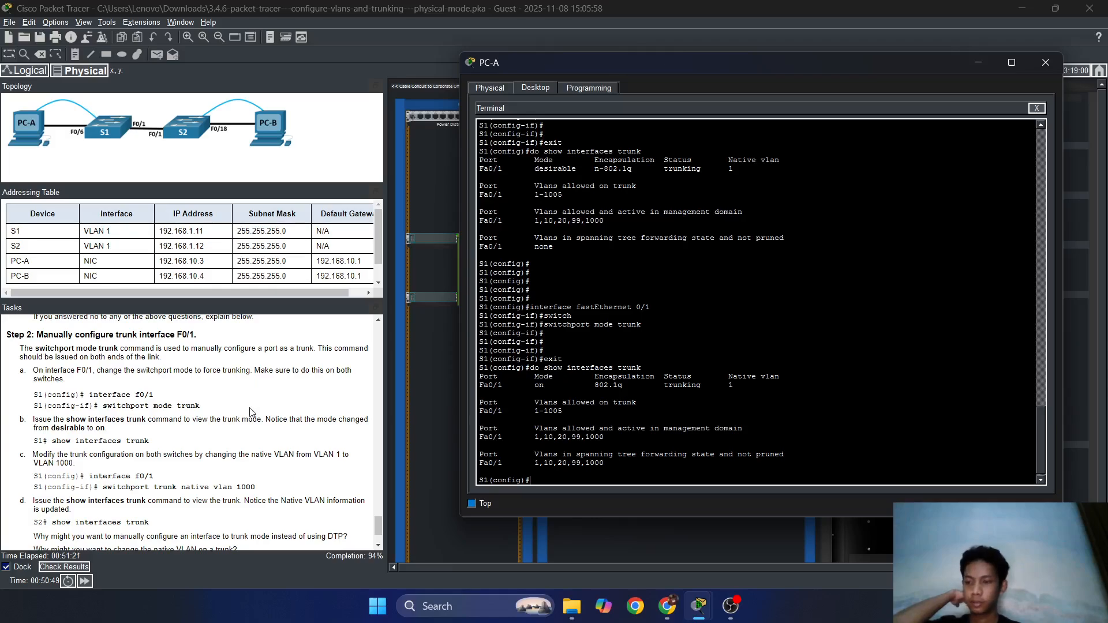
{"action": "scroll", "coordinate": [251, 411], "scroll_direction": "down", "scroll_amount": 2}
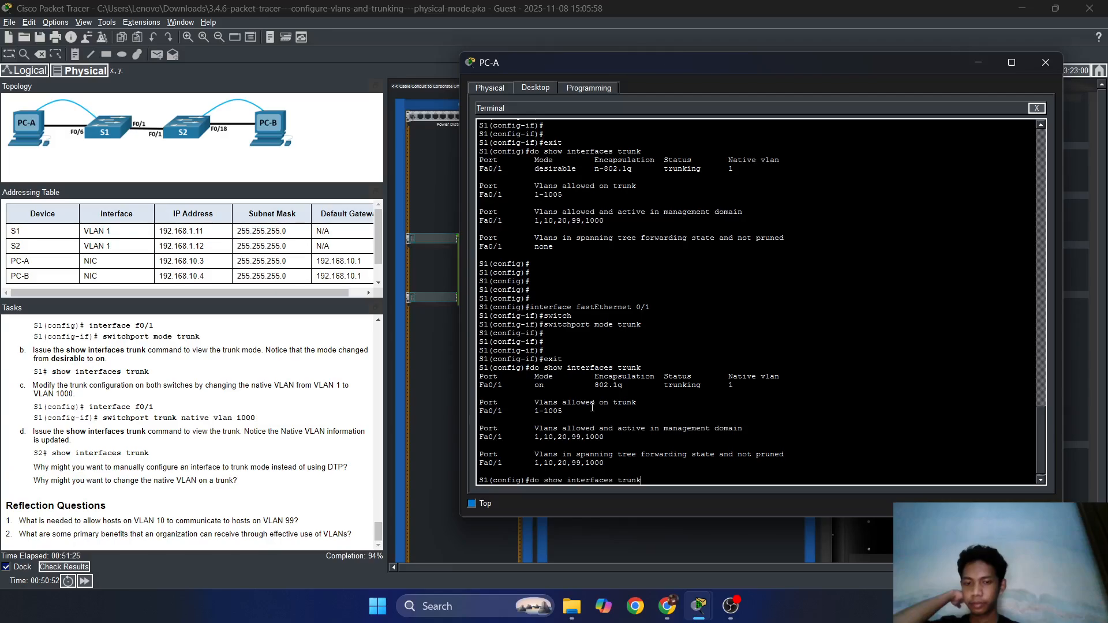
Set 'switchport trunk native vlan 1000' on S1's F0/1.
{"action": "type", "text": "exit"}
{"action": "key", "text": "Up"}
{"action": "key", "text": "Up"}
{"action": "key", "text": "Up"}
{"action": "key", "text": "Up"}
{"action": "key", "text": "Up"}
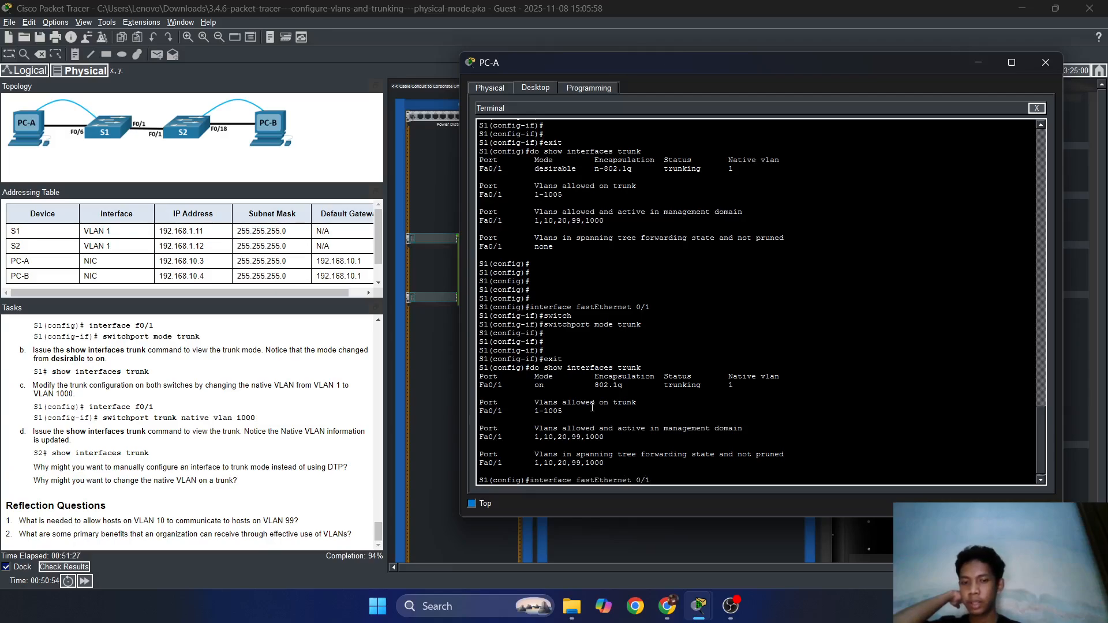
{"action": "key", "text": "Return"}
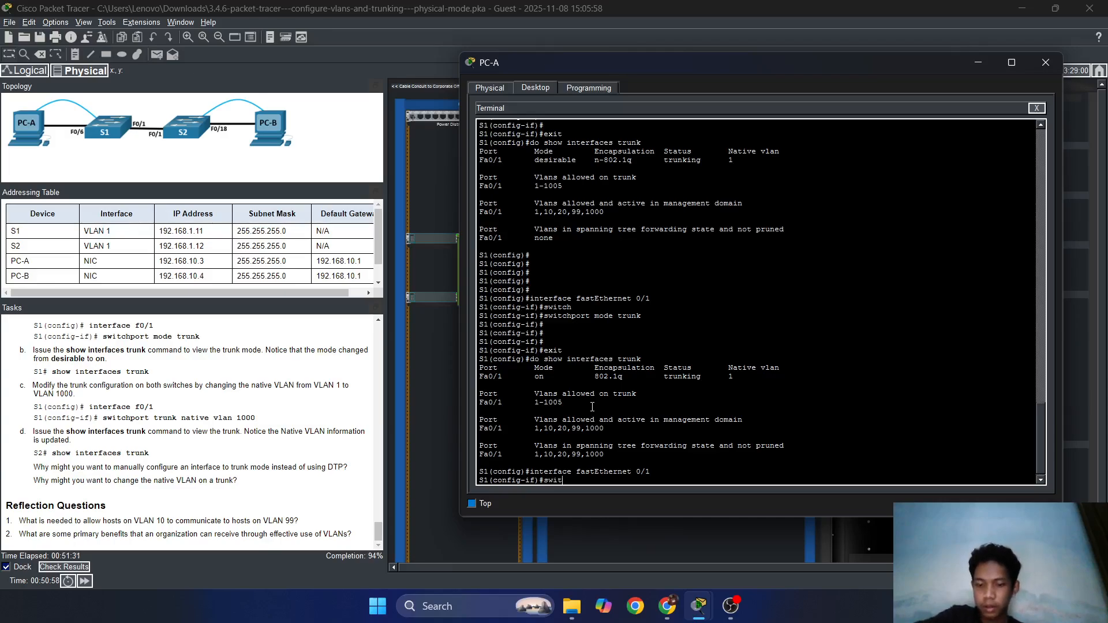
{"action": "type", "text": "swith"}
{"action": "key", "text": "BackSpace"}
{"action": "type", "text": "ch"}
{"action": "key", "text": "Tab"}
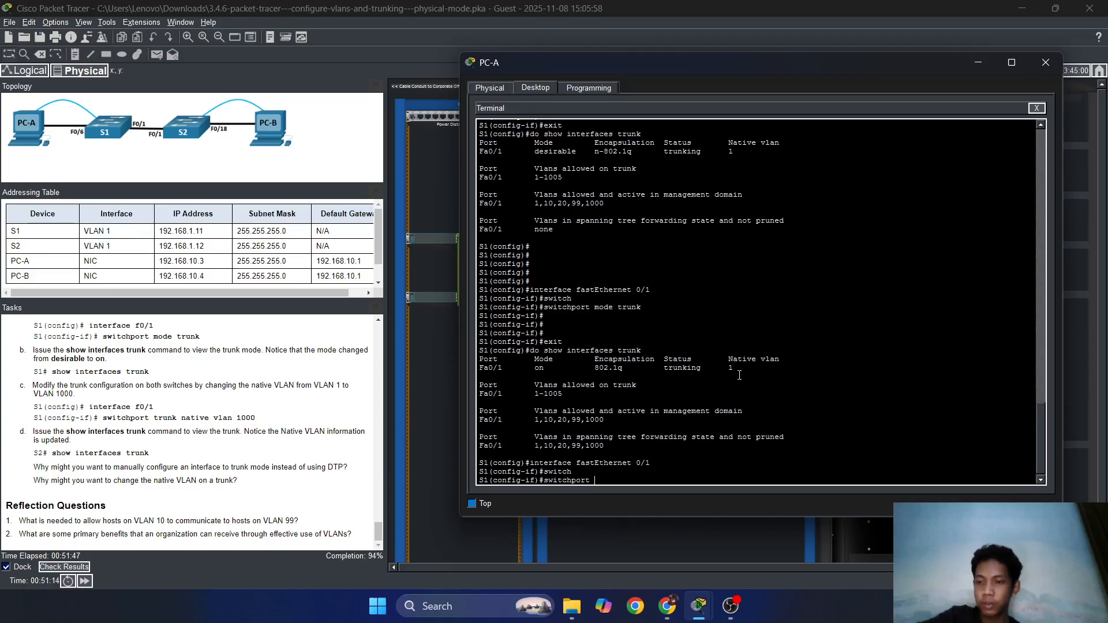
{"action": "type", "text": "trunk "}
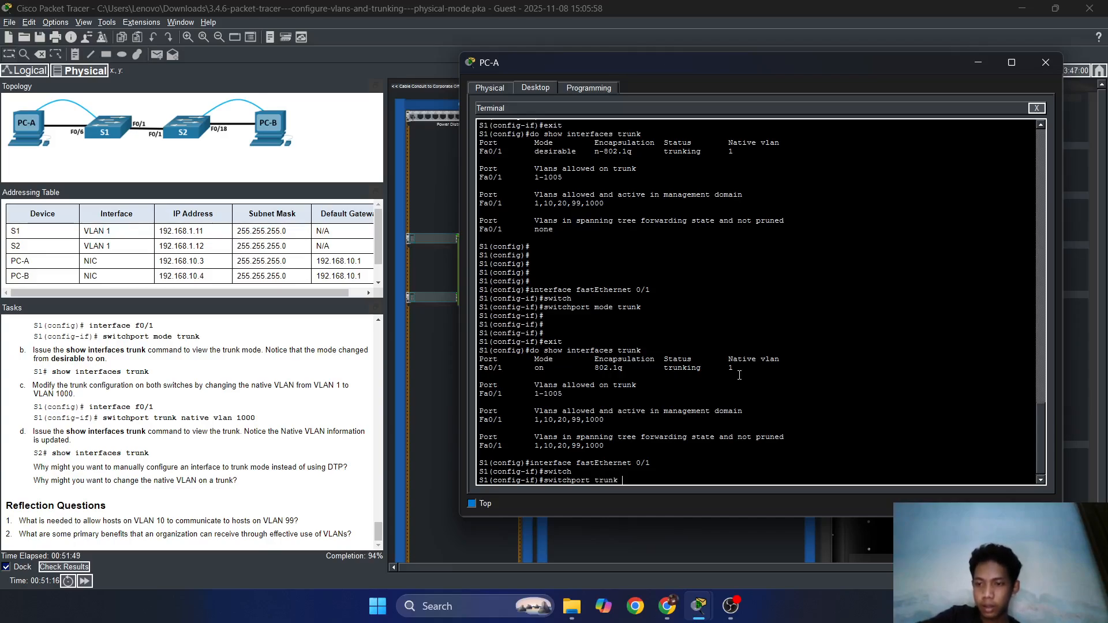
{"action": "type", "text": "nativ"}
{"action": "key", "text": "Tab"}
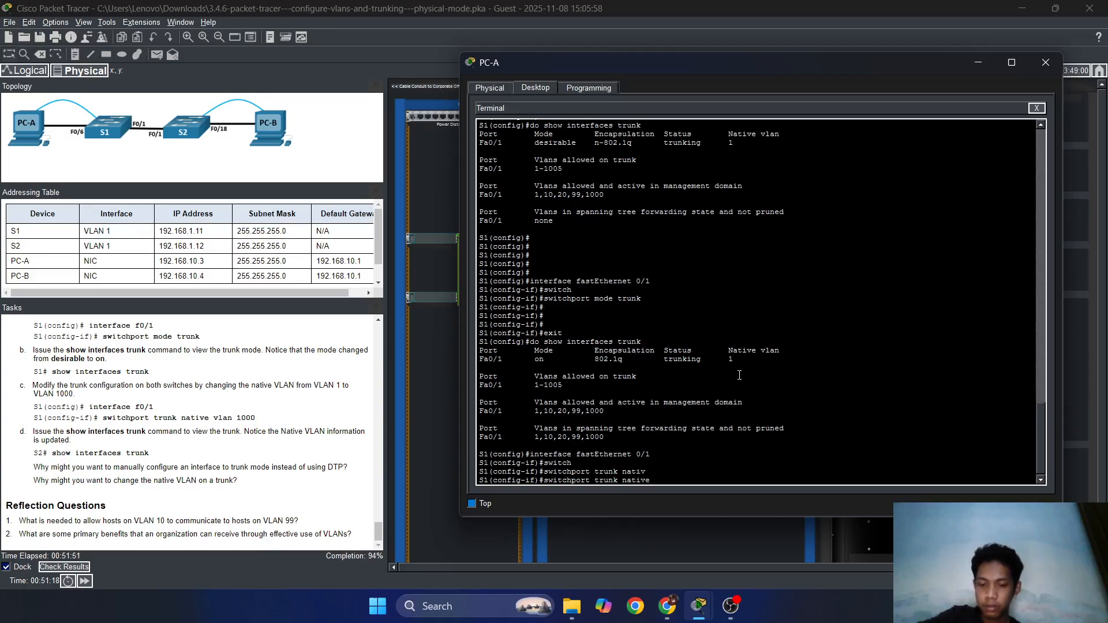
{"action": "type", "text": "vlan 100"}
{"action": "key", "text": "Return"}
{"action": "key", "text": "Return"}
{"action": "key", "text": "Return"}
{"action": "key", "text": "Return"}
{"action": "key", "text": "Return"}
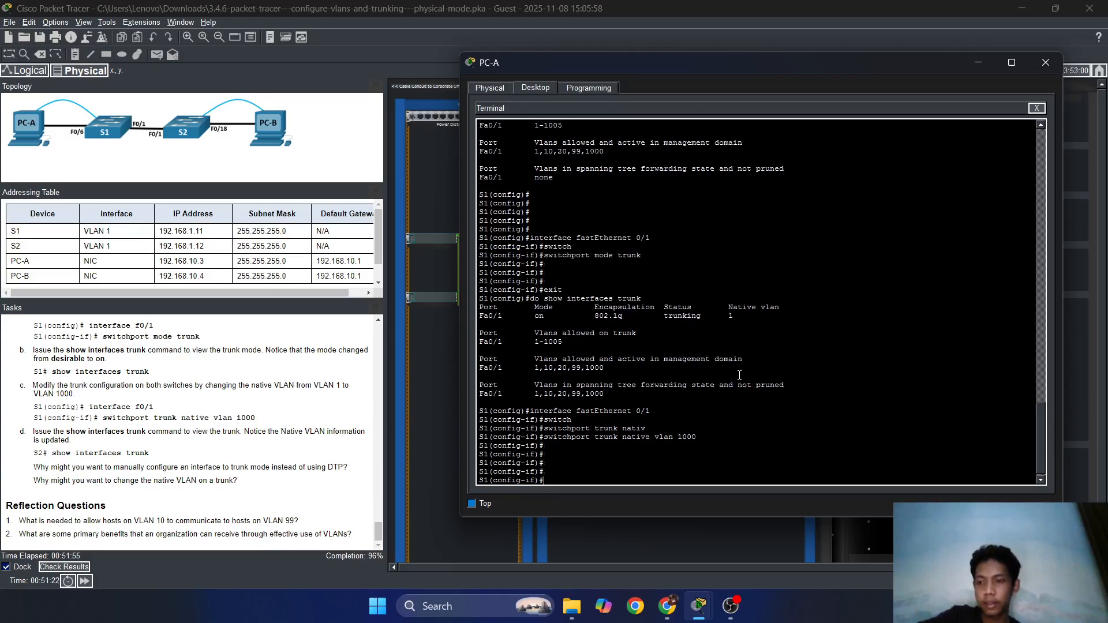
Confirm Fa0/1 shows native VLAN 1000 in S1's trunk summary, then check the activity results.
{"action": "type", "text": "ei"}
{"action": "type", "text": "xit"}
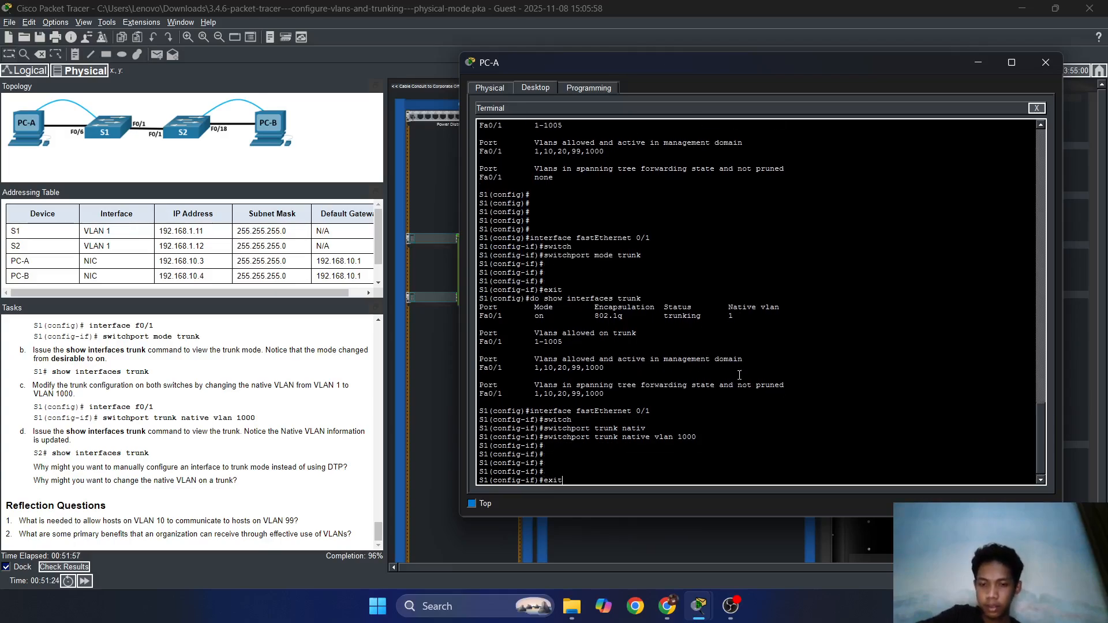
{"action": "key", "text": "Return"}
{"action": "type", "text": "do show interfaces trunk"}
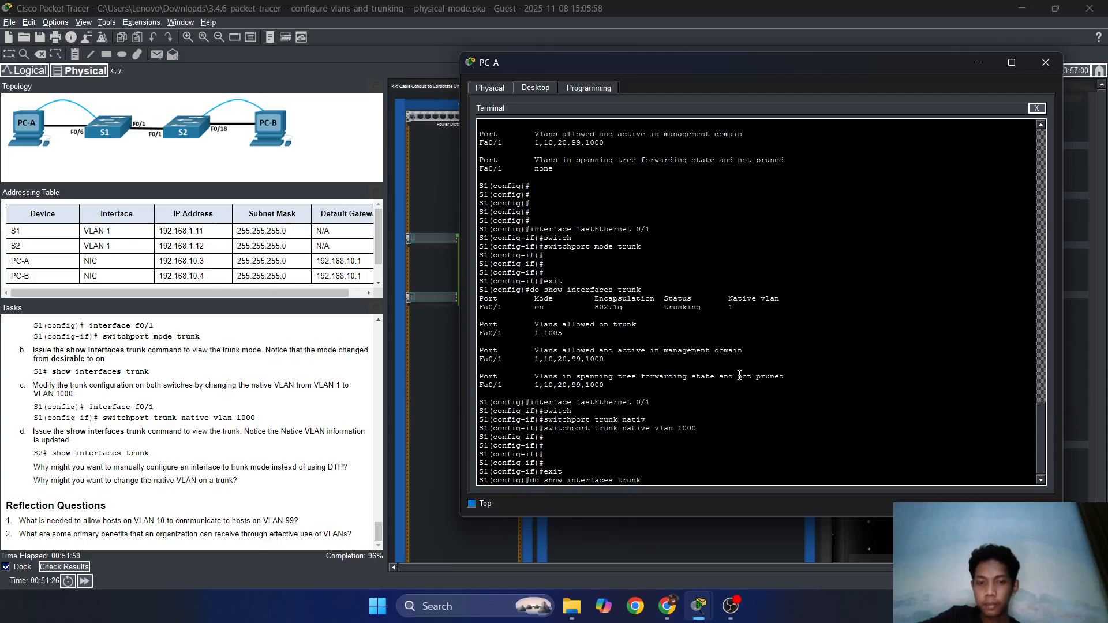
{"action": "key", "text": "Return"}
{"action": "left_click_drag", "start_coordinate": [747, 385], "coordinate": [729, 378]}
{"action": "left_click", "coordinate": [745, 387]}
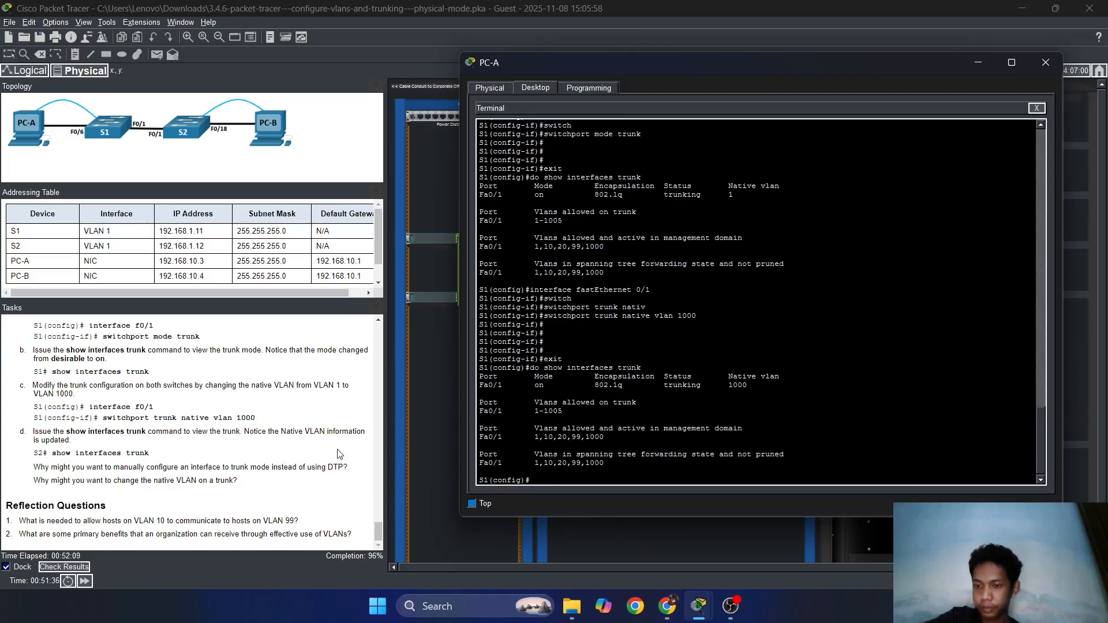
{"action": "scroll", "coordinate": [341, 456], "scroll_direction": "up", "scroll_amount": 3}
{"action": "scroll", "coordinate": [342, 456], "scroll_direction": "down", "scroll_amount": 3}
{"action": "left_click", "coordinate": [81, 568]}
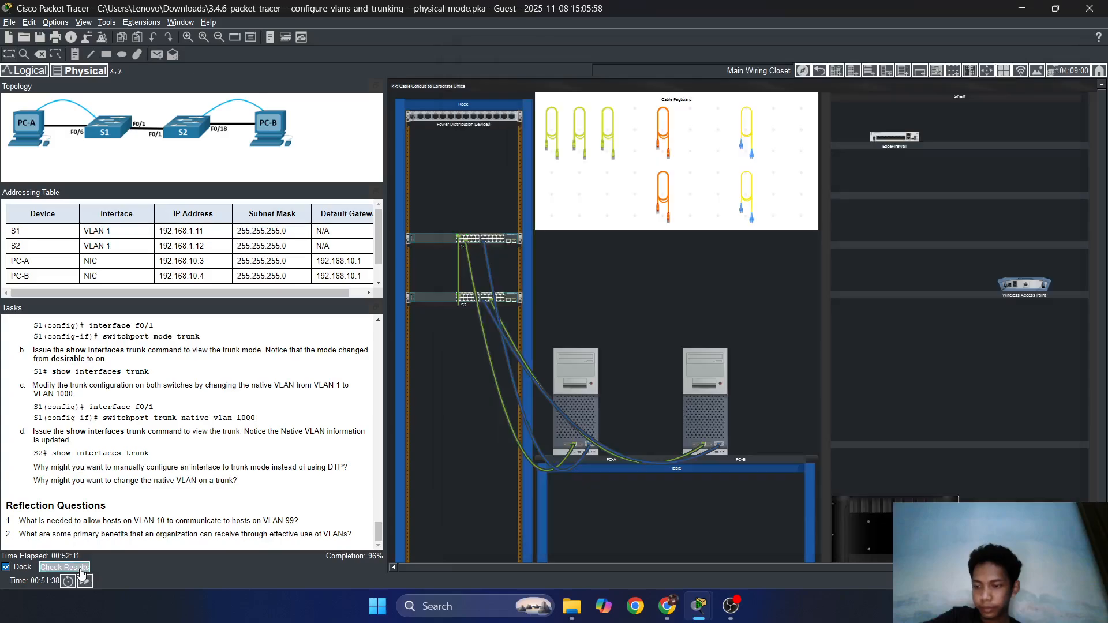
Review S2's incorrect items in the Assessment Items list, then close Activity Results.
{"action": "left_click", "coordinate": [114, 85]}
{"action": "scroll", "coordinate": [147, 311], "scroll_direction": "down", "scroll_amount": 15}
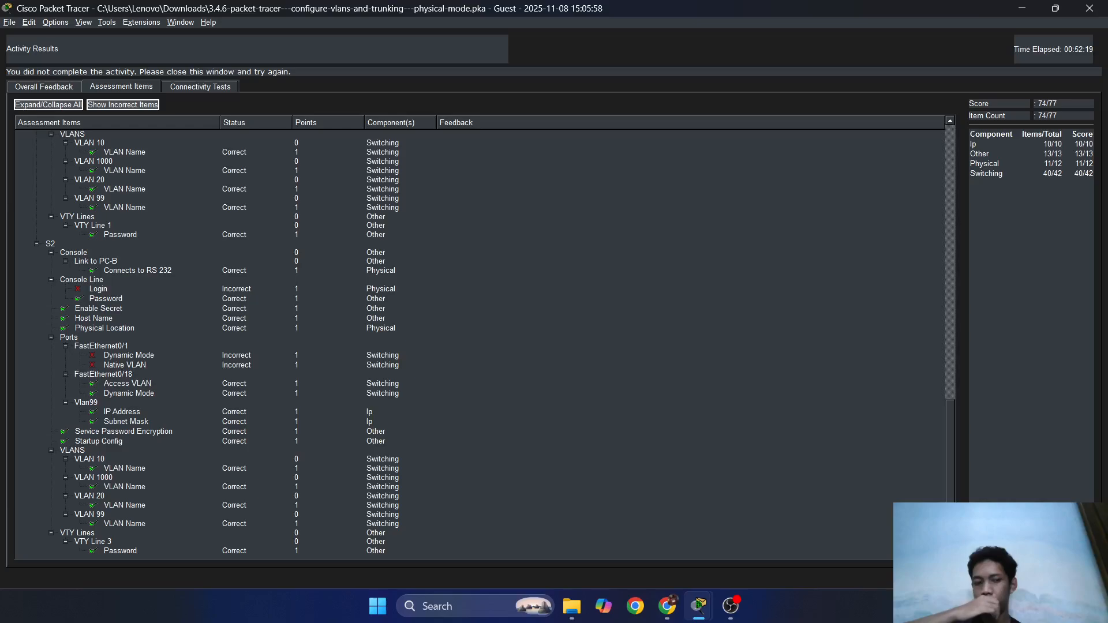
{"action": "left_click", "coordinate": [1076, 578]}
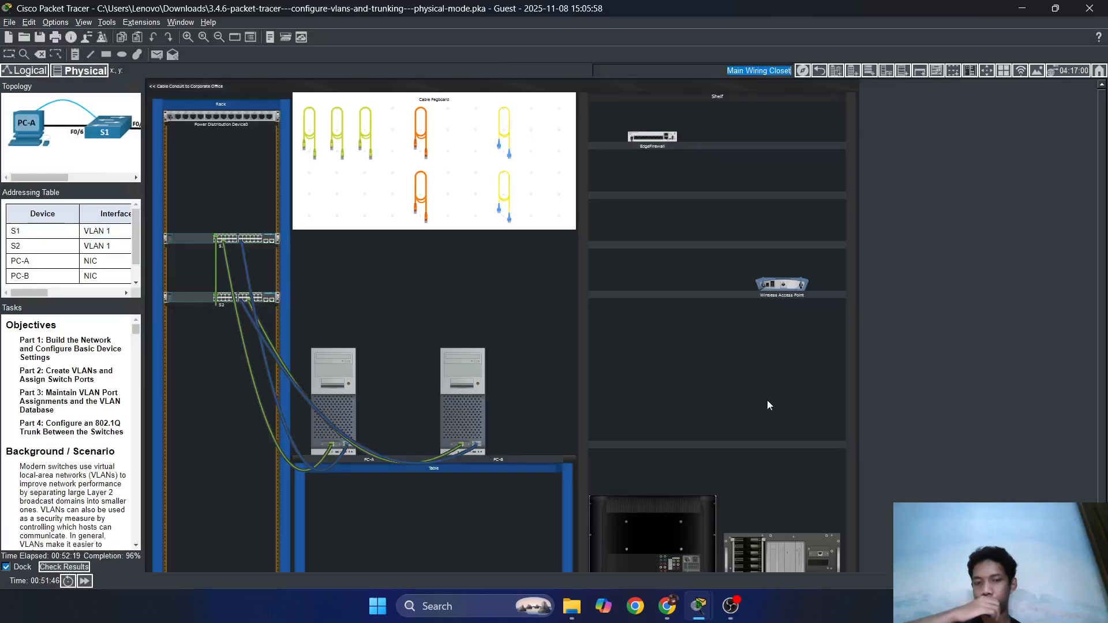
Try PC-B's Desktop apps, dismissing two device-powered-off errors, then close PC-B's window.
{"action": "left_click", "coordinate": [452, 372]}
{"action": "left_click", "coordinate": [506, 118]}
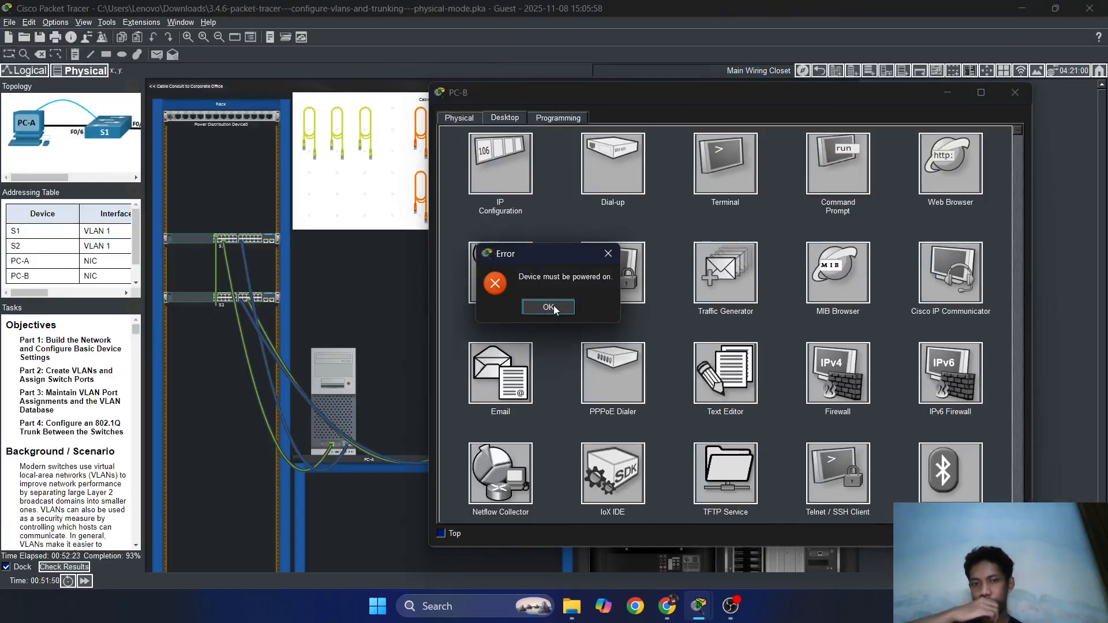
{"action": "left_click", "coordinate": [553, 307]}
{"action": "left_click", "coordinate": [505, 118]}
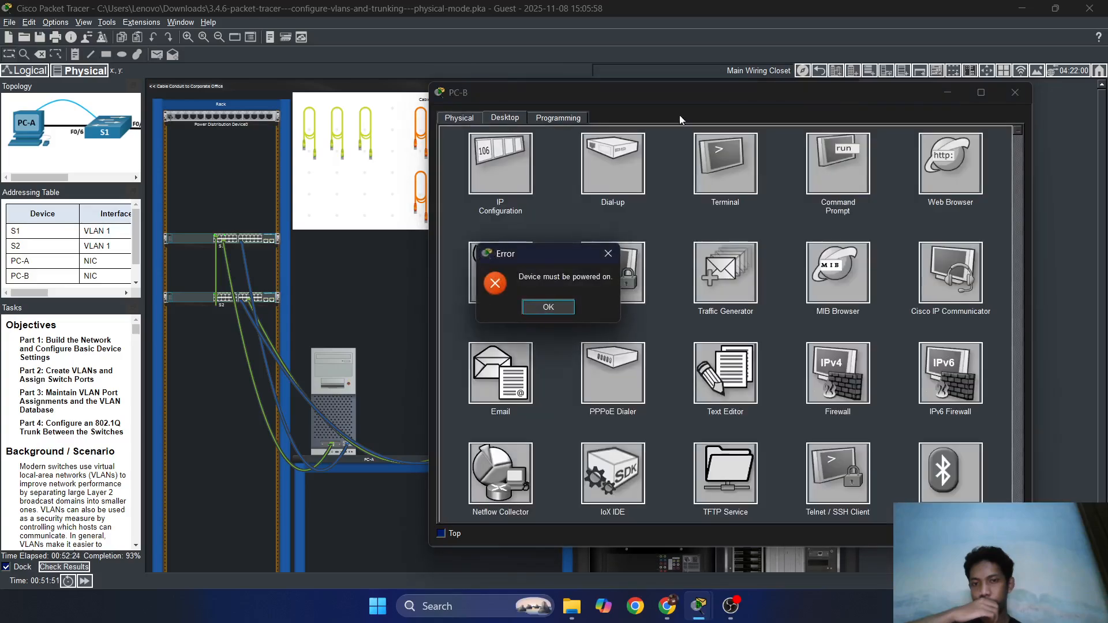
{"action": "left_click", "coordinate": [564, 307]}
{"action": "left_click", "coordinate": [1015, 92]}
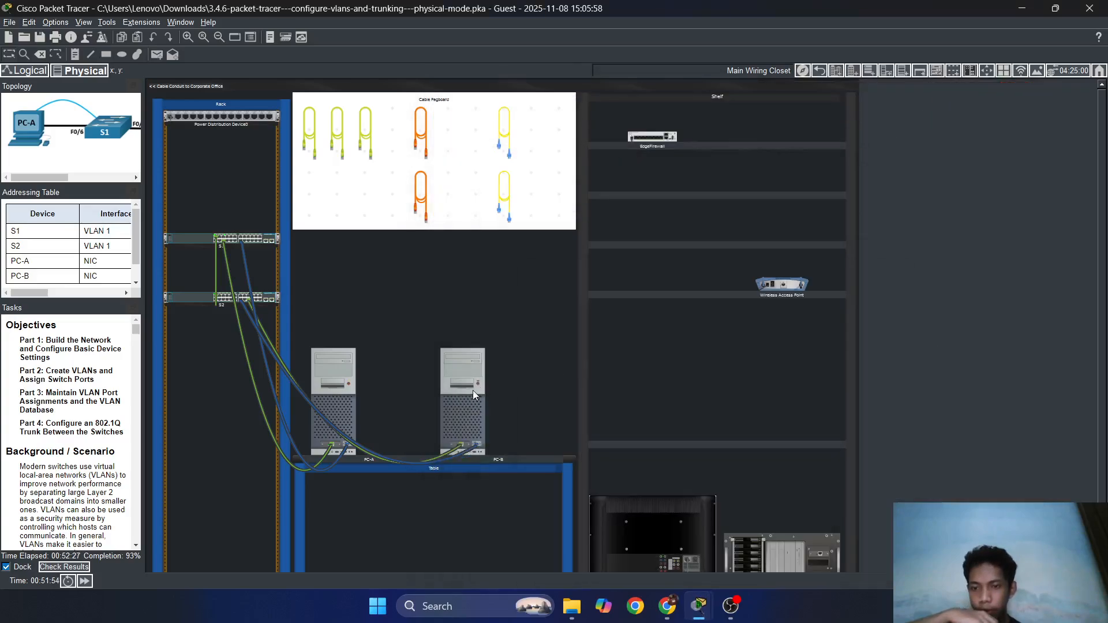
Reopen PC-B and connect its Terminal to S2 with the default connection settings.
{"action": "left_click", "coordinate": [469, 372]}
{"action": "left_click", "coordinate": [514, 119]}
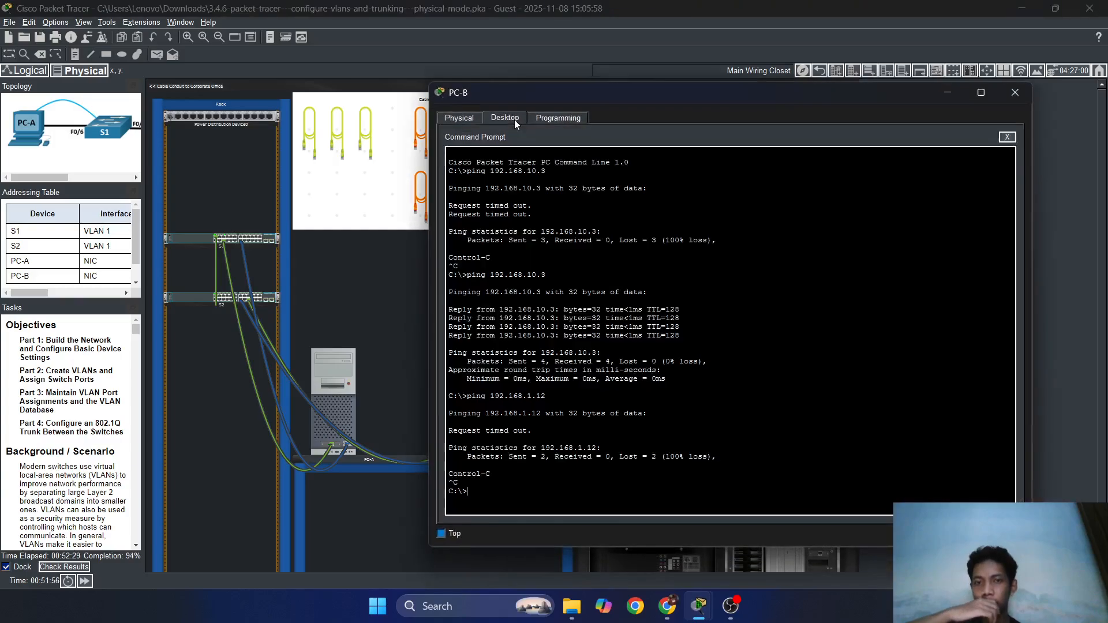
{"action": "key", "text": "Return"}
{"action": "key", "text": "Return"}
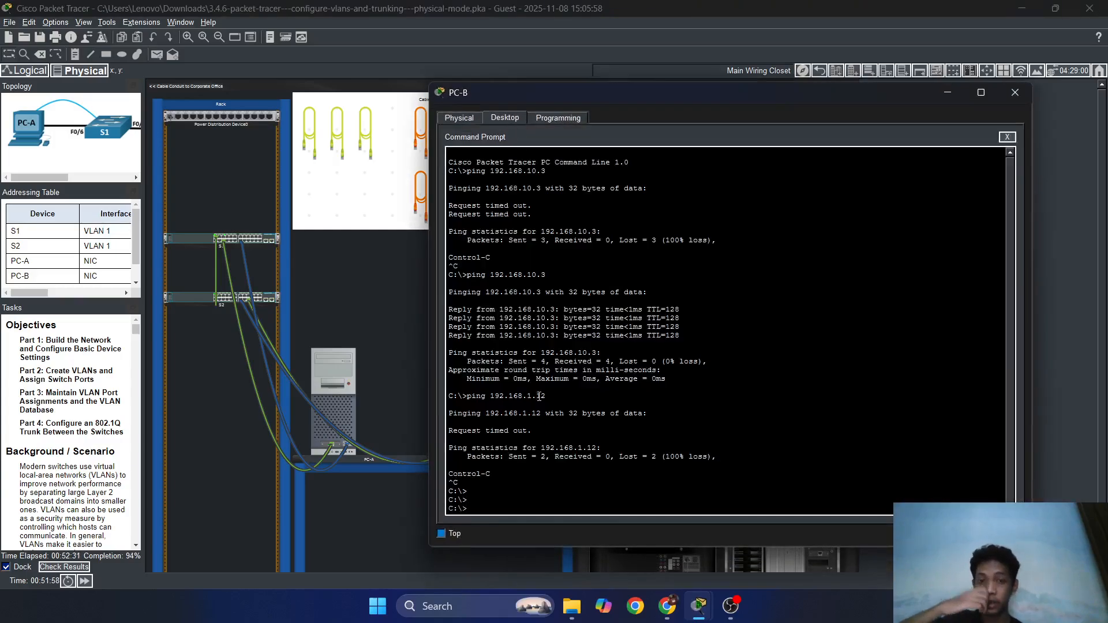
{"action": "left_click", "coordinate": [1008, 138]}
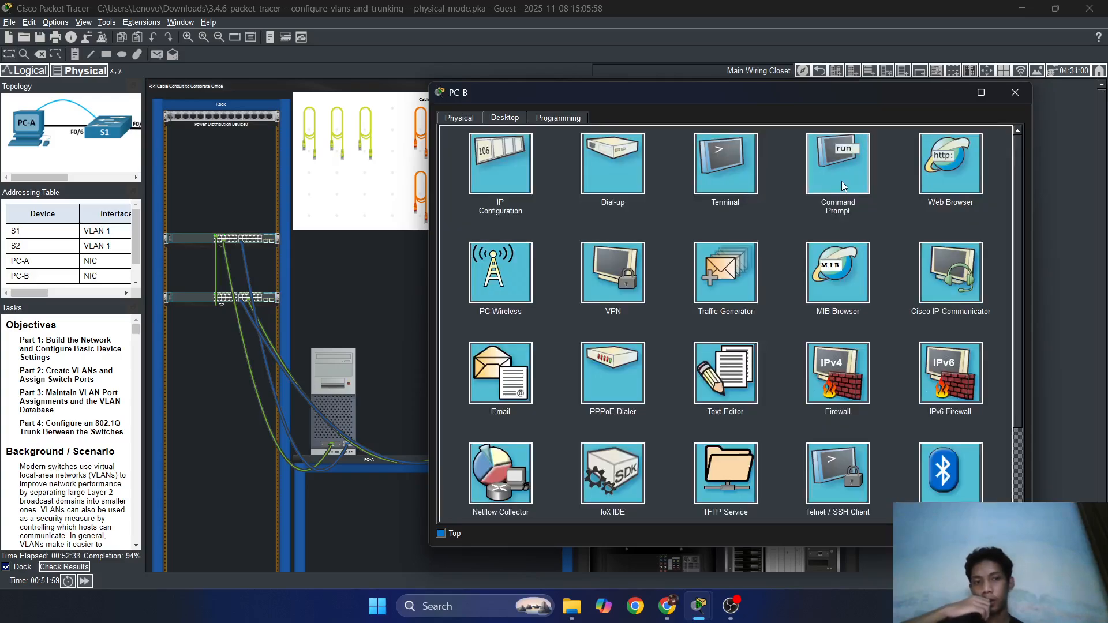
{"action": "left_click", "coordinate": [747, 174]}
{"action": "left_click", "coordinate": [1002, 248]}
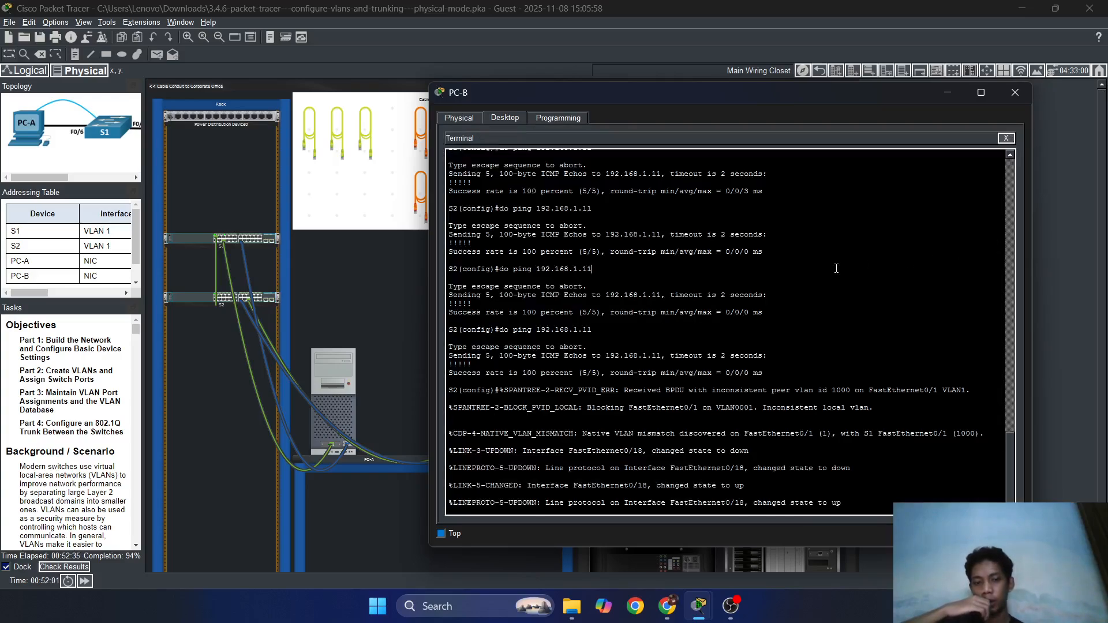
Enable login on S2's console line 0 and exit the line configuration.
{"action": "key", "text": "Return"}
{"action": "key", "text": "Return"}
{"action": "key", "text": "Return"}
{"action": "key", "text": "Return"}
{"action": "key", "text": "Return"}
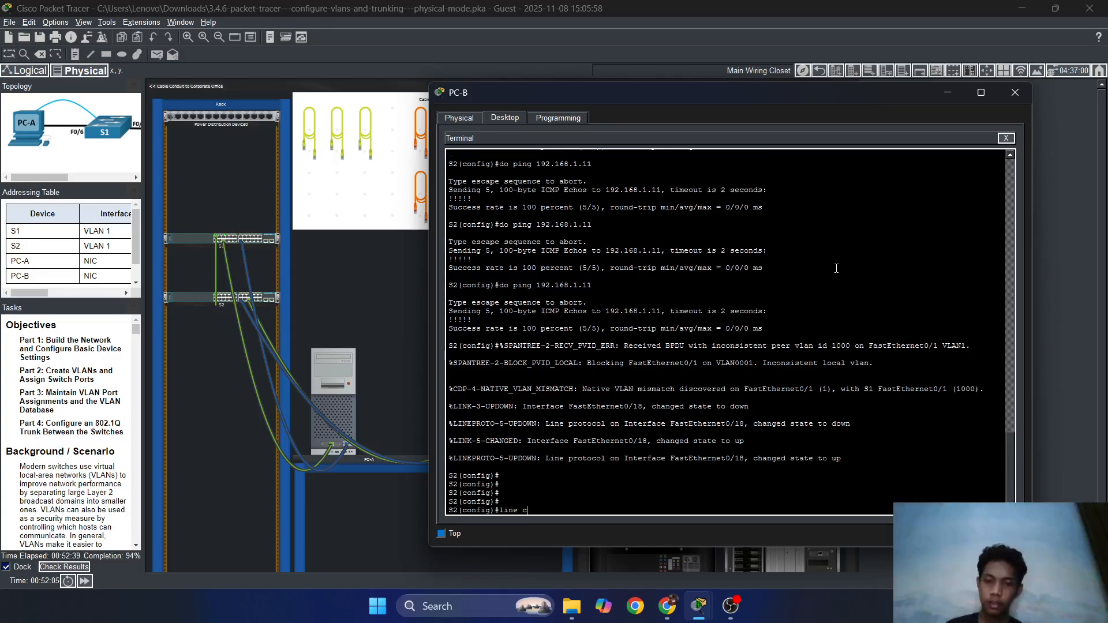
{"action": "type", "text": "con 0"}
{"action": "key", "text": "Return"}
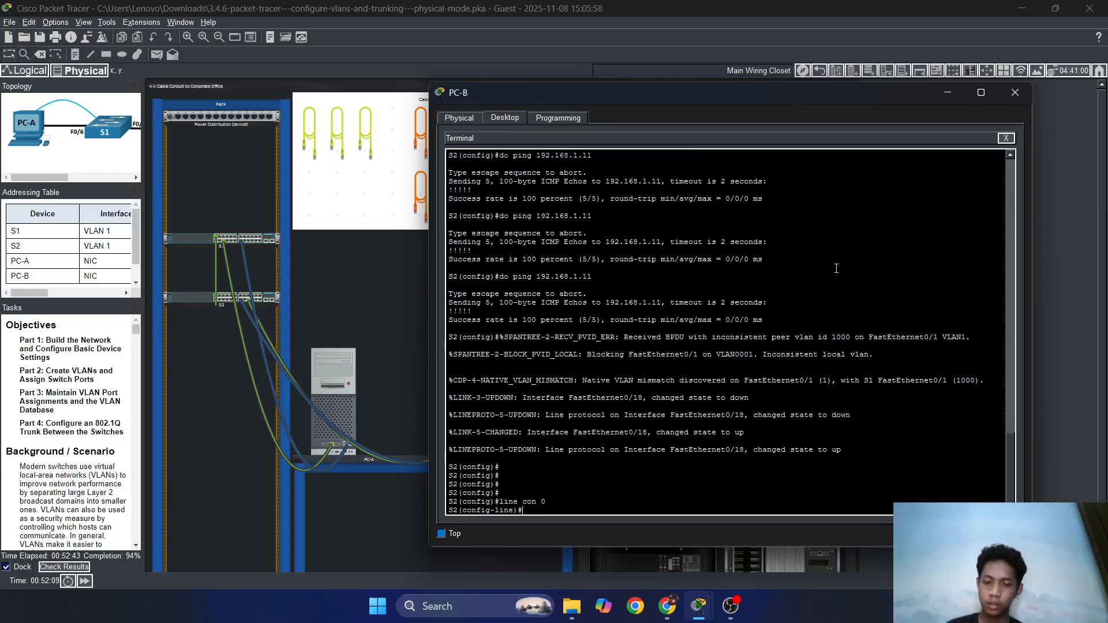
{"action": "type", "text": "login"}
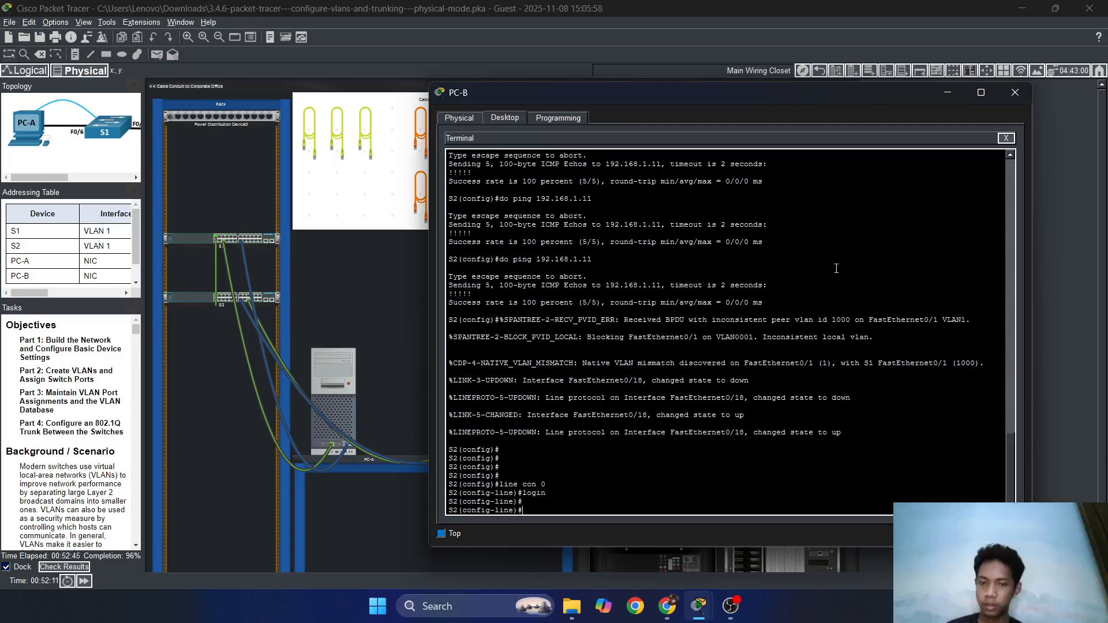
{"action": "key", "text": "Return"}
{"action": "key", "text": "Return"}
{"action": "key", "text": "Return"}
{"action": "type", "text": "exit"}
{"action": "key", "text": "Return"}
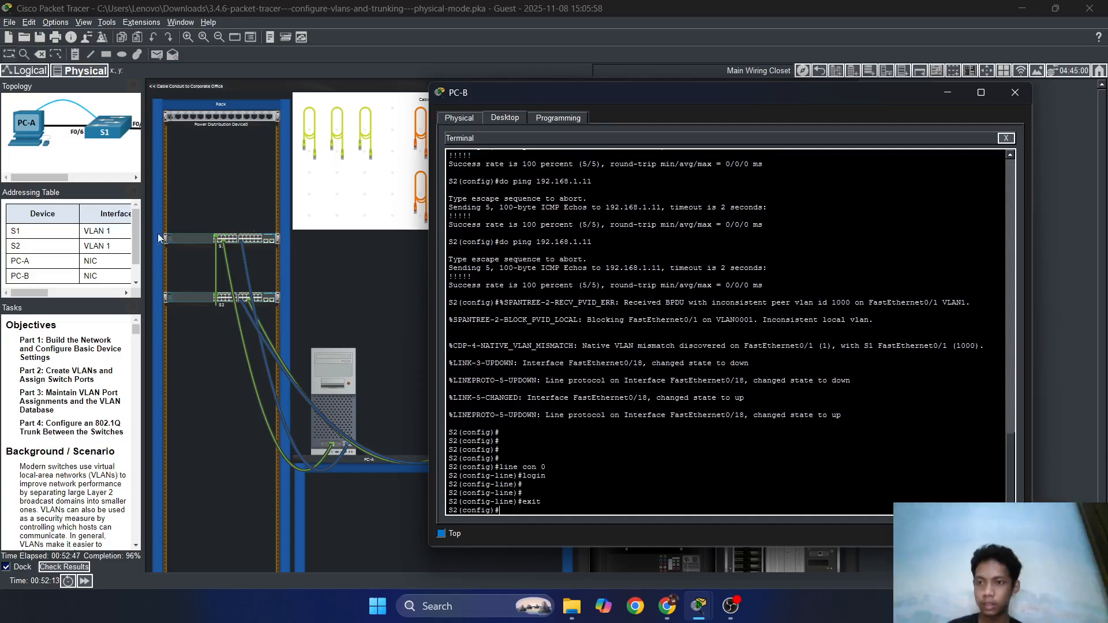
Enable login on S2's VTY lines 0–4 and exit the line configuration.
{"action": "left_click_drag", "start_coordinate": [143, 228], "coordinate": [399, 263]}
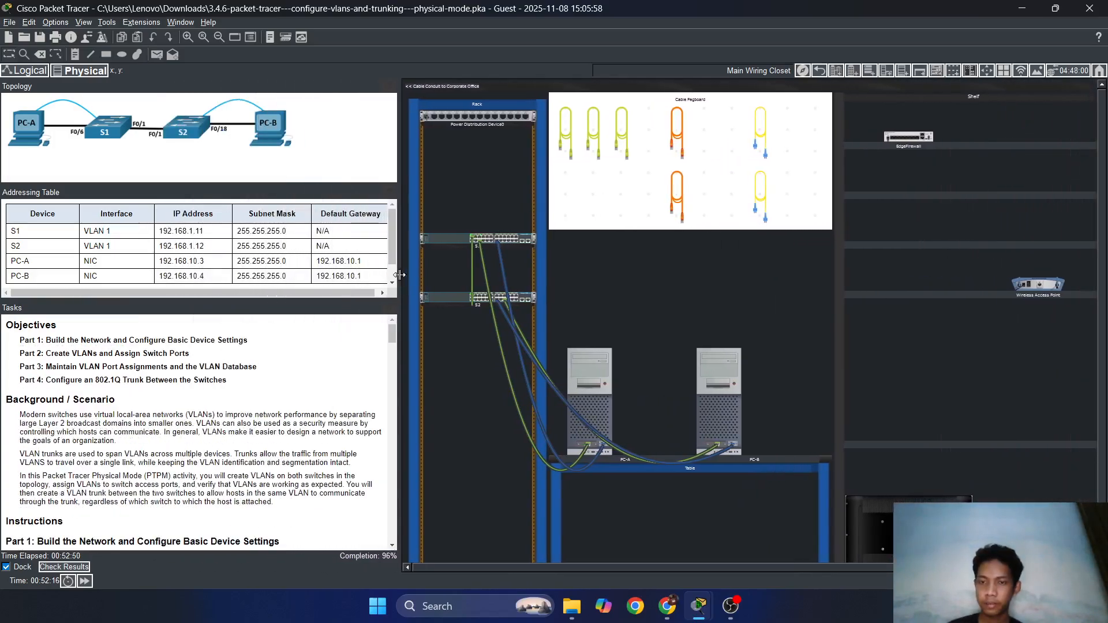
{"action": "left_click", "coordinate": [698, 386]}
{"action": "type", "text": "exit"}
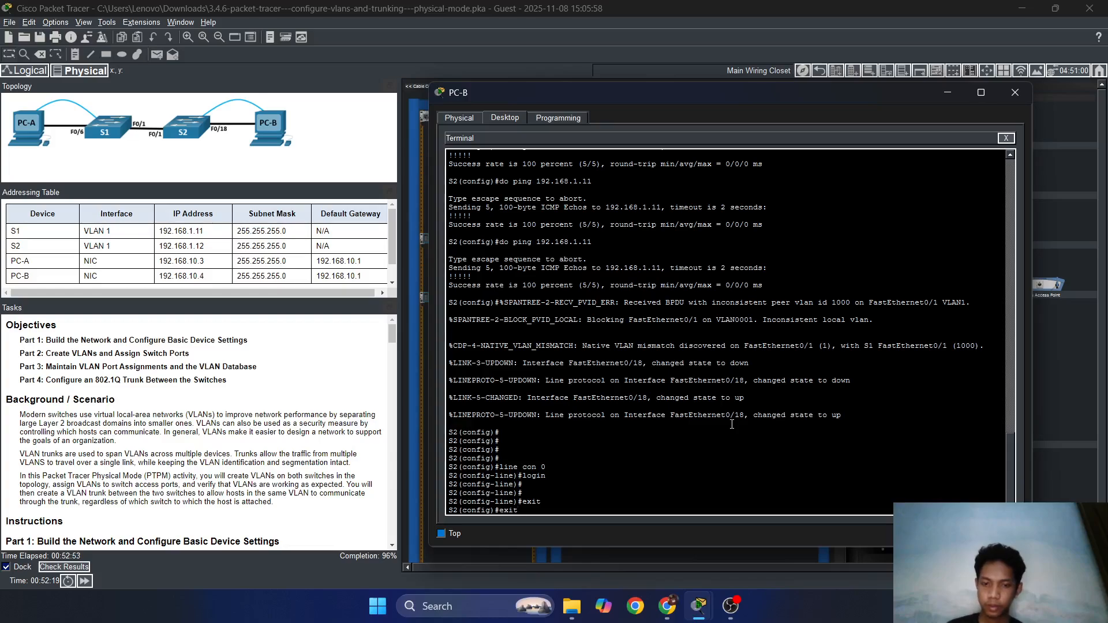
{"action": "key", "text": "BackSpace"}
{"action": "key", "text": "BackSpace"}
{"action": "key", "text": "BackSpace"}
{"action": "key", "text": "BackSpace"}
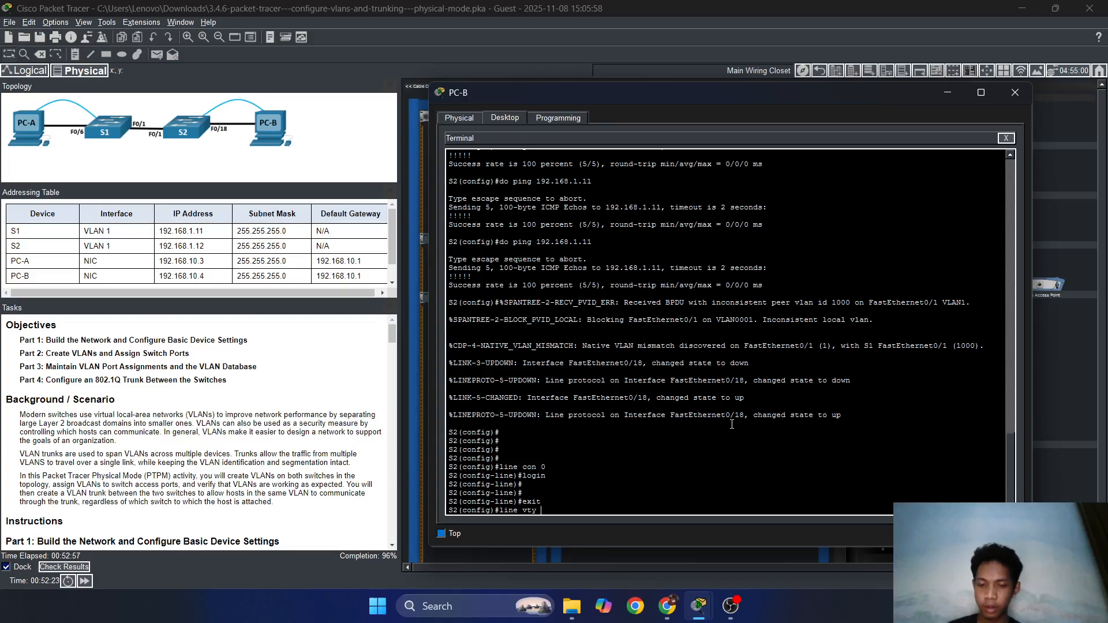
{"action": "key", "text": "Return"}
{"action": "type", "text": "logi"}
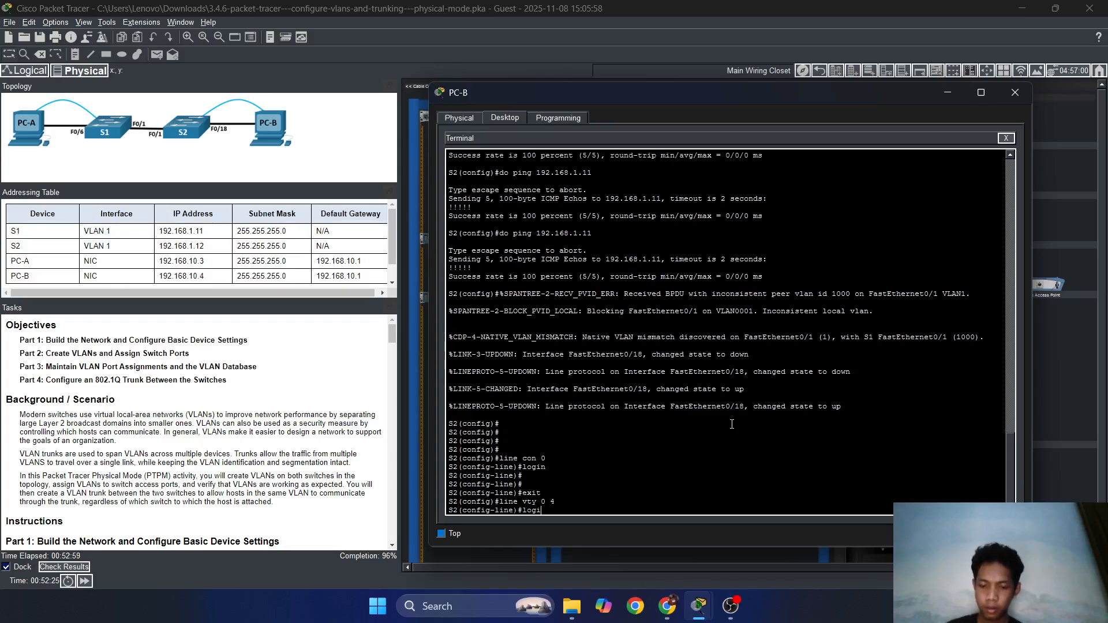
{"action": "type", "text": "n"}
{"action": "key", "text": "Return"}
{"action": "key", "text": "Return"}
{"action": "type", "text": "exit"}
{"action": "key", "text": "Return"}
{"action": "key", "text": "Return"}
{"action": "key", "text": "Return"}
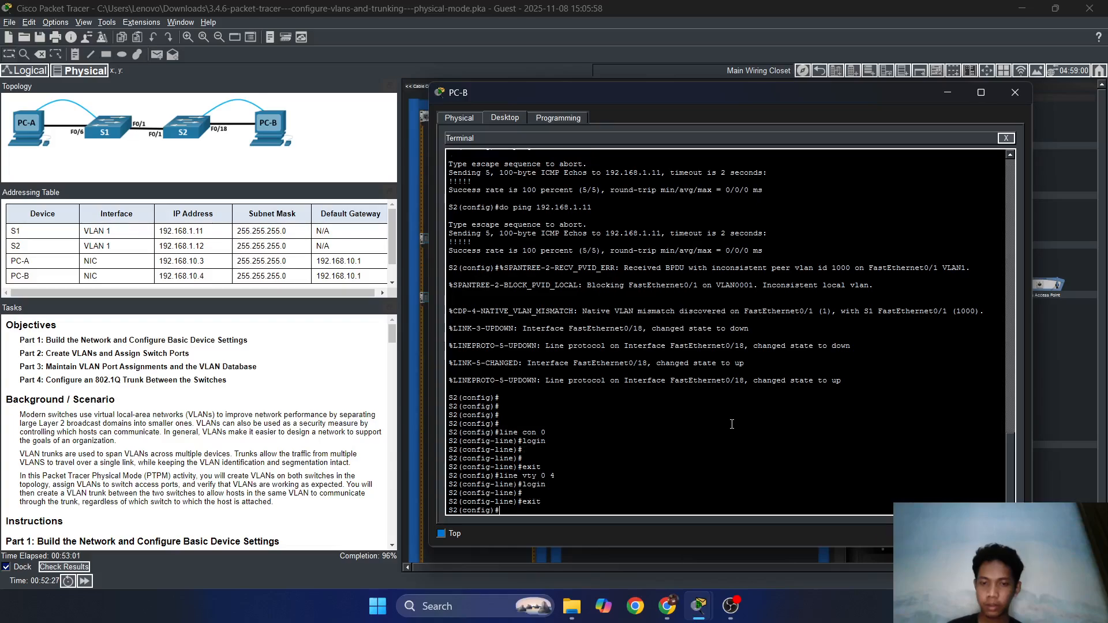
{"action": "scroll", "coordinate": [239, 441], "scroll_direction": "down", "scroll_amount": 16}
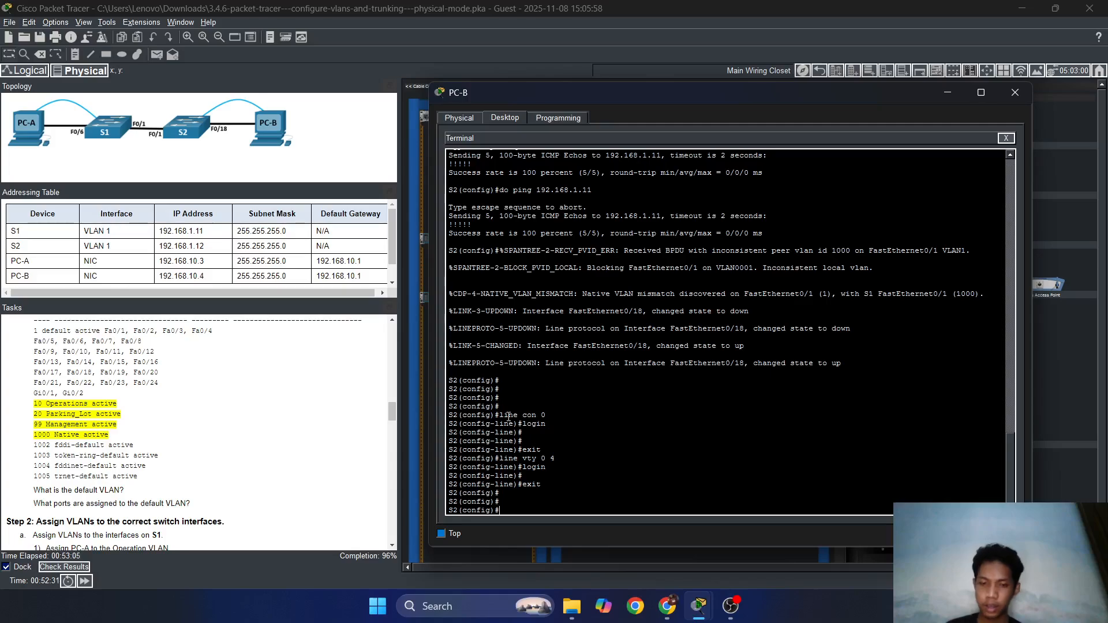
Enter interface configuration for S2's FastEthernet 0/24.
{"action": "key", "text": "Up"}
{"action": "key", "text": "Up"}
{"action": "key", "text": "Up"}
{"action": "key", "text": "Up"}
{"action": "key", "text": "Up"}
{"action": "key", "text": "Up"}
{"action": "key", "text": "Up"}
{"action": "key", "text": "Up"}
{"action": "key", "text": "Up"}
{"action": "key", "text": "Up"}
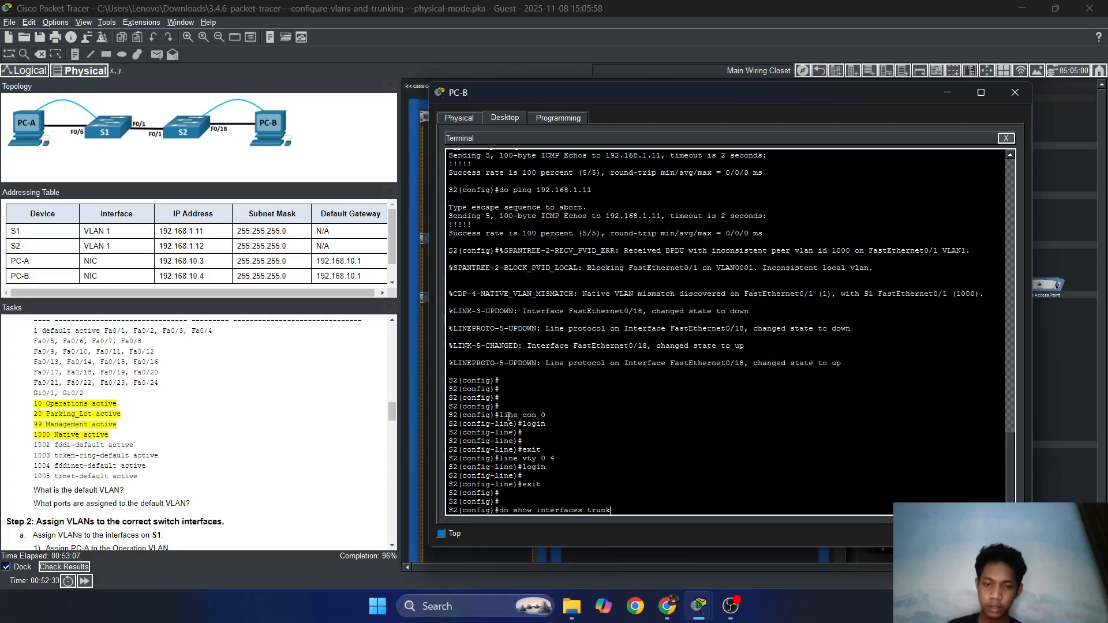
{"action": "key", "text": "Down"}
{"action": "key", "text": "Down"}
{"action": "key", "text": "Down"}
{"action": "type", "text": "interf"}
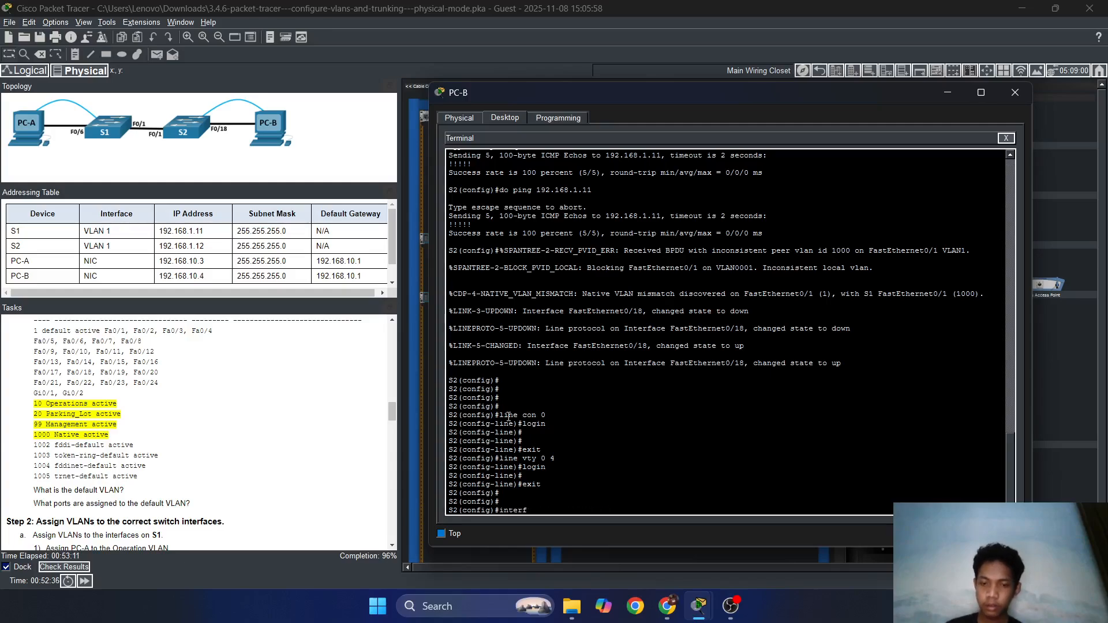
{"action": "key", "text": "Tab"}
{"action": "type", "text": "fas"}
{"action": "key", "text": "Tab"}
{"action": "type", "text": "0"}
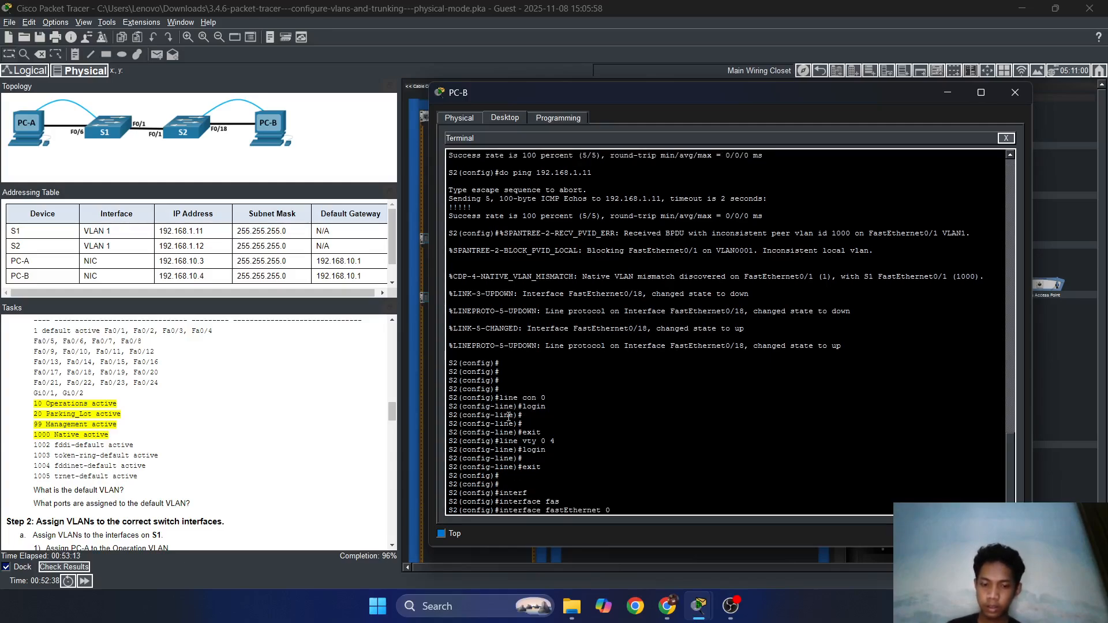
{"action": "type", "text": "/24"}
{"action": "key", "text": "Return"}
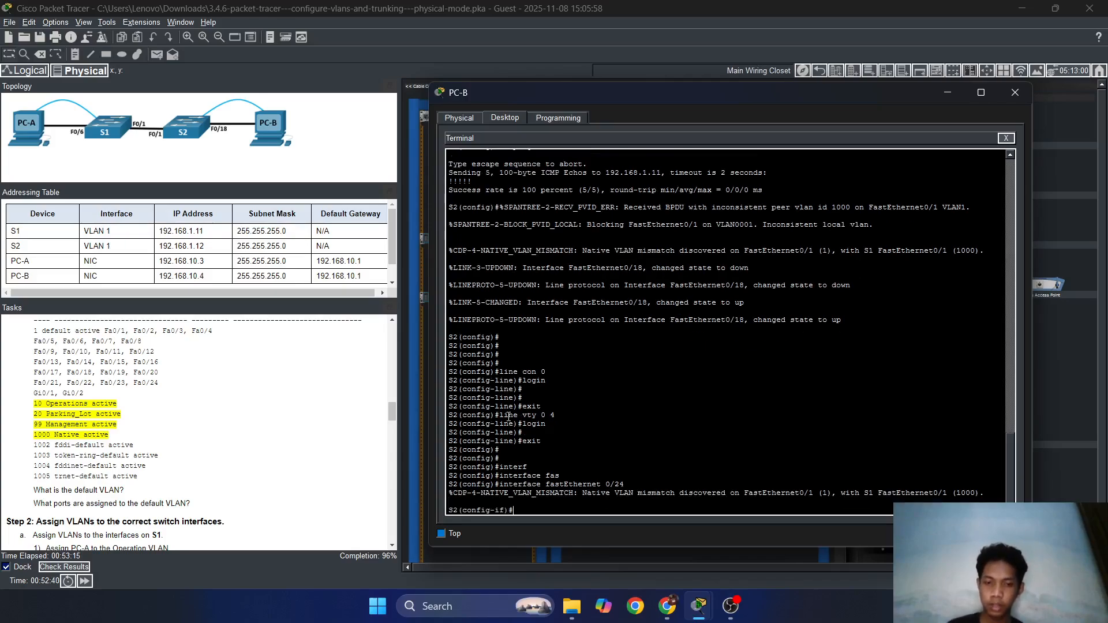
Set FastEthernet 0/24 to switchport mode trunk.
{"action": "key", "text": "Up"}
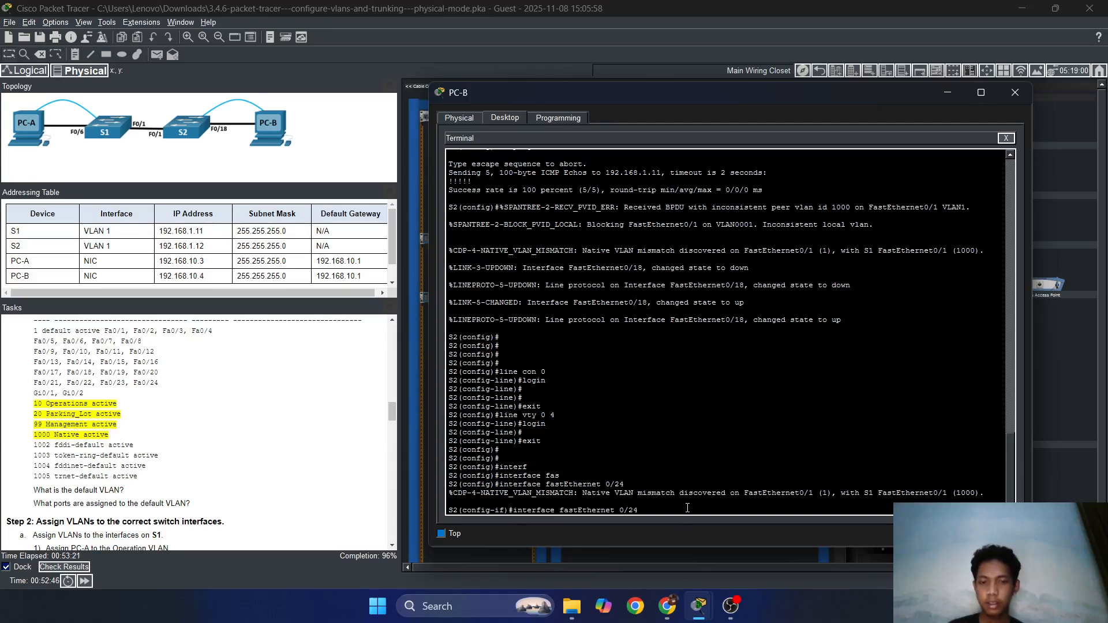
{"action": "key", "text": "Down"}
{"action": "key", "text": "Up"}
{"action": "key", "text": "Down"}
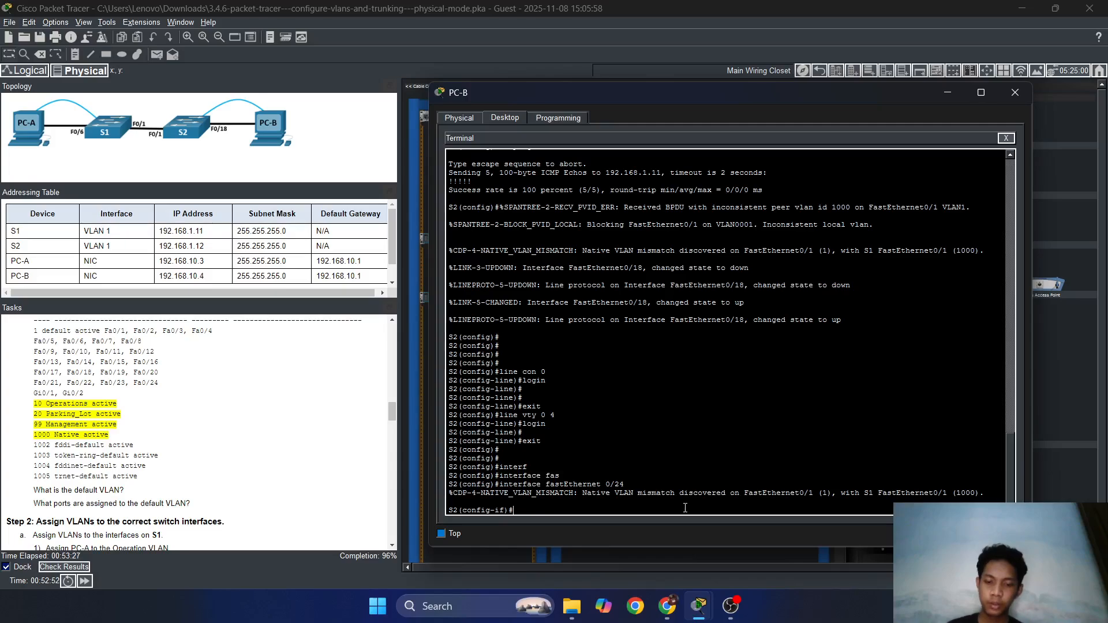
{"action": "type", "text": "itch"}
{"action": "key", "text": "Tab"}
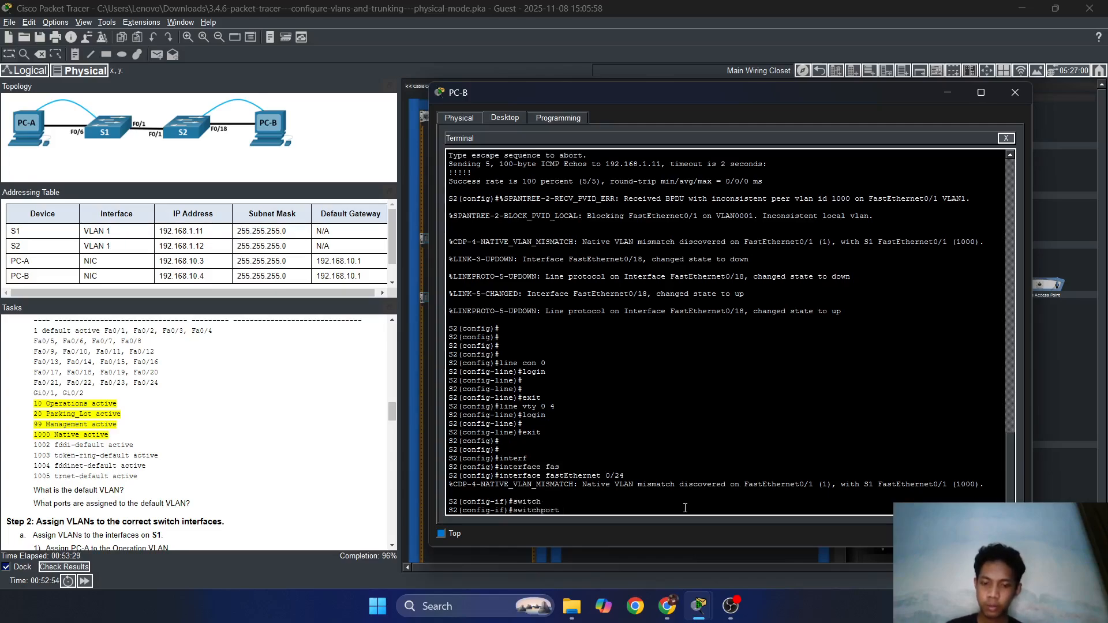
{"action": "type", "text": "mode trunk"}
{"action": "key", "text": "Return"}
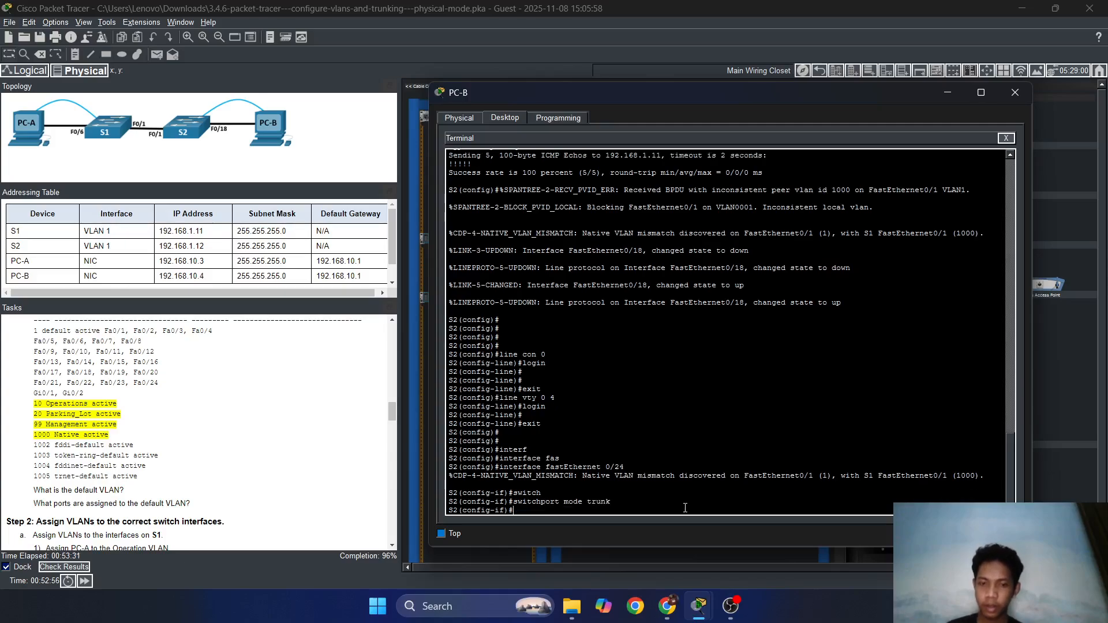
Set the trunk's native VLAN to 1000 and exit to global configuration.
{"action": "type", "text": "switch"}
{"action": "key", "text": "Tab"}
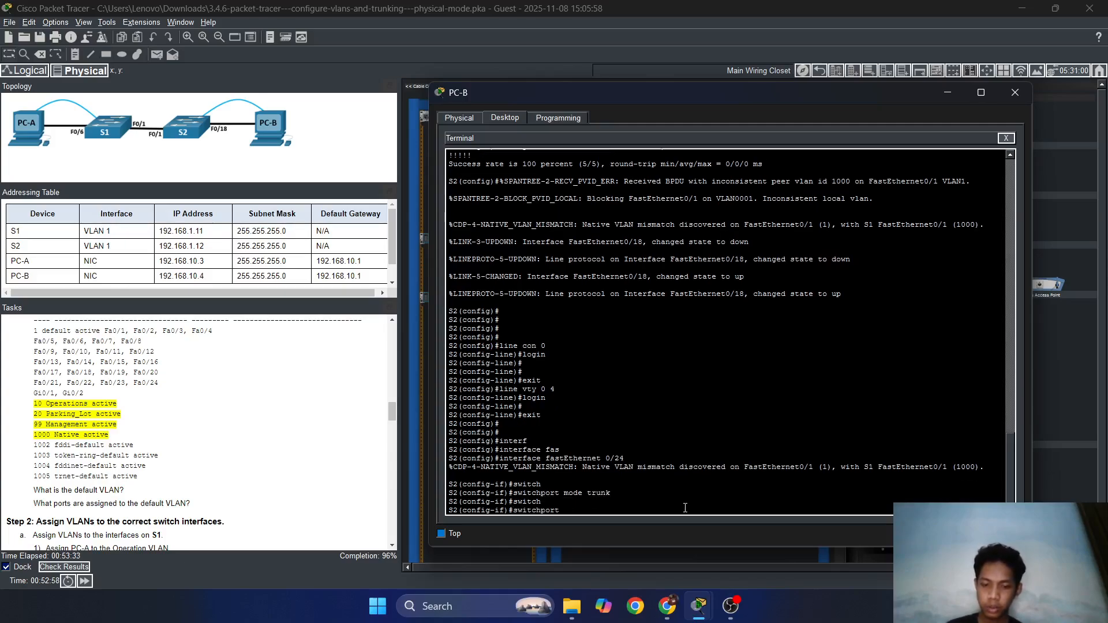
{"action": "type", "text": "trunk"}
{"action": "key", "text": "Tab"}
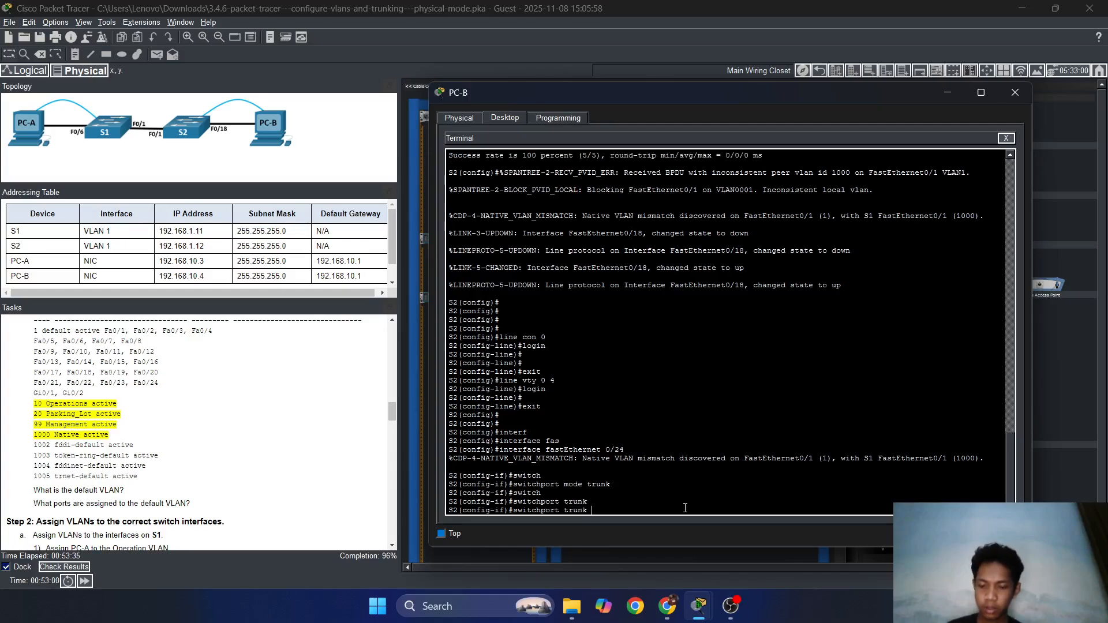
{"action": "type", "text": "na"}
{"action": "key", "text": "Tab"}
{"action": "key", "text": "Tab"}
{"action": "type", "text": "10"}
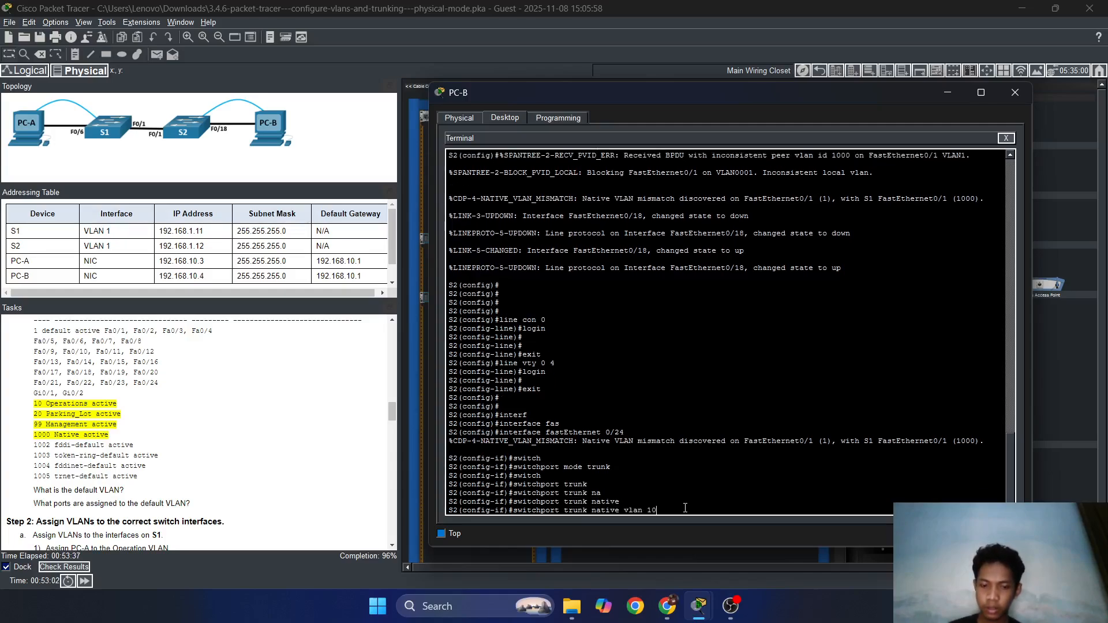
{"action": "key", "text": "Return"}
{"action": "key", "text": "Return"}
{"action": "key", "text": "Return"}
{"action": "type", "text": "exit"}
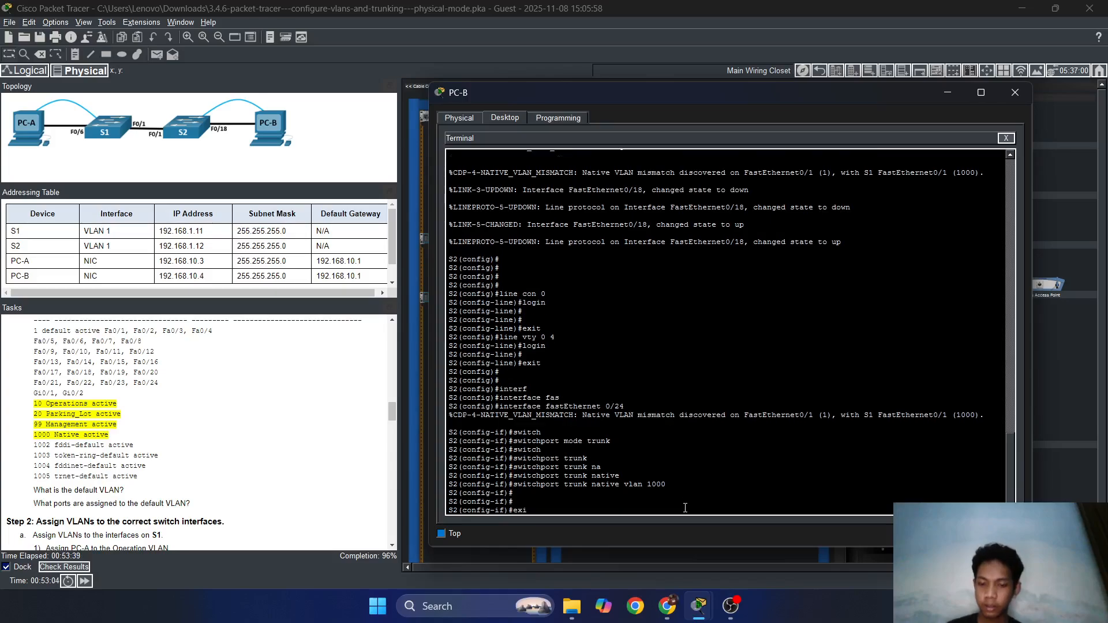
{"action": "key", "text": "Return"}
{"action": "scroll", "coordinate": [157, 442], "scroll_direction": "down", "scroll_amount": 15}
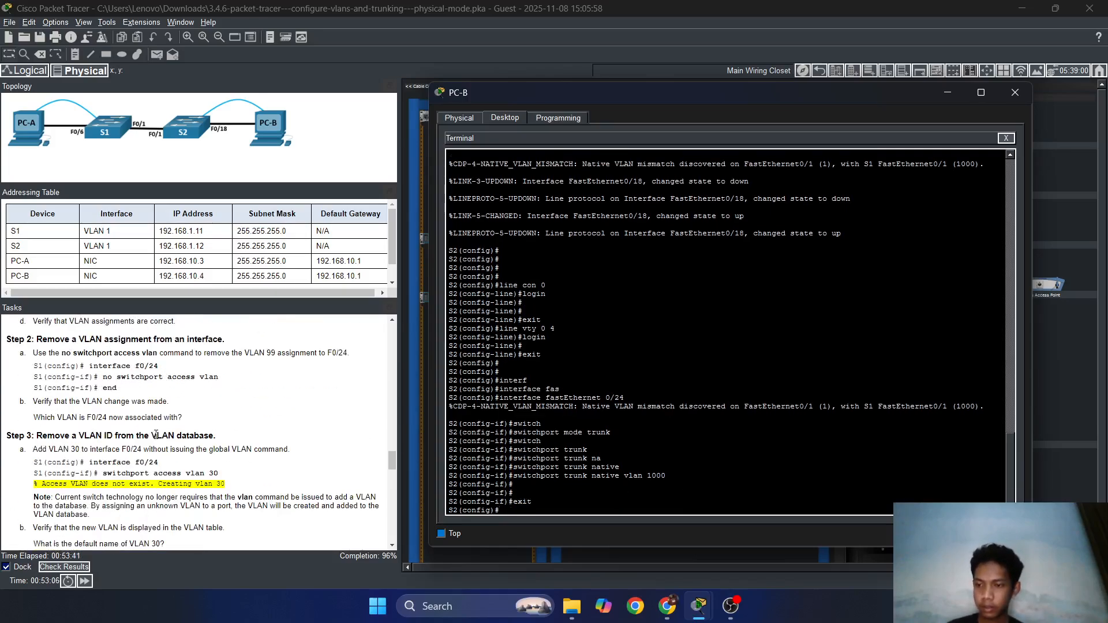
Check results and inspect S2 FastEthernet0/1's incorrect Dynamic Mode and Native VLAN items.
{"action": "scroll", "coordinate": [157, 442], "scroll_direction": "down", "scroll_amount": 5}
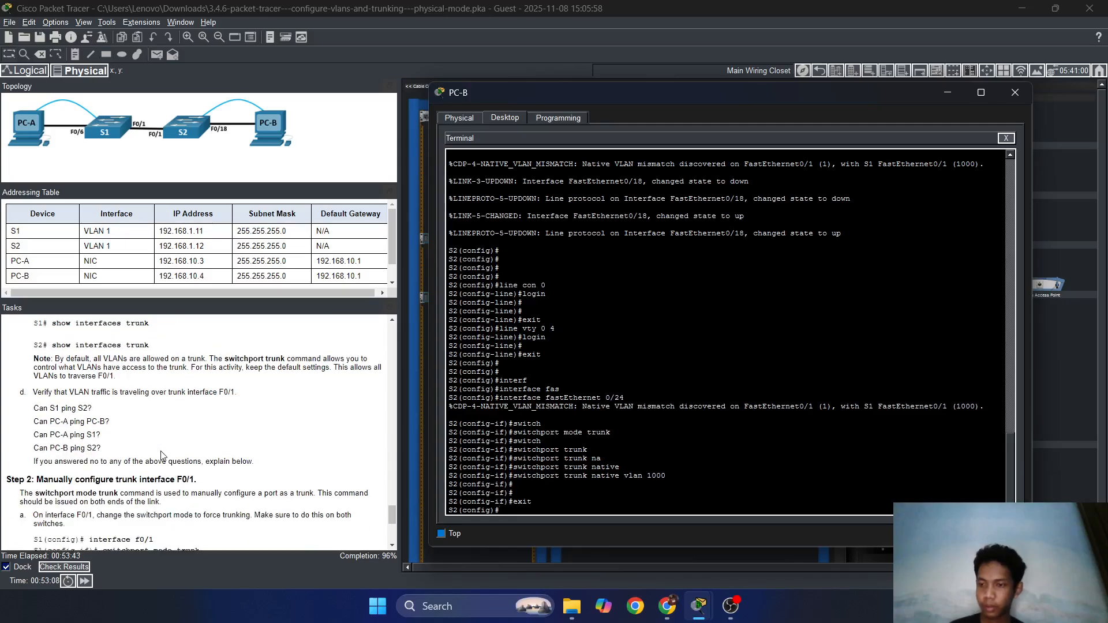
{"action": "scroll", "coordinate": [274, 452], "scroll_direction": "up", "scroll_amount": 4}
{"action": "scroll", "coordinate": [274, 451], "scroll_direction": "down", "scroll_amount": 8}
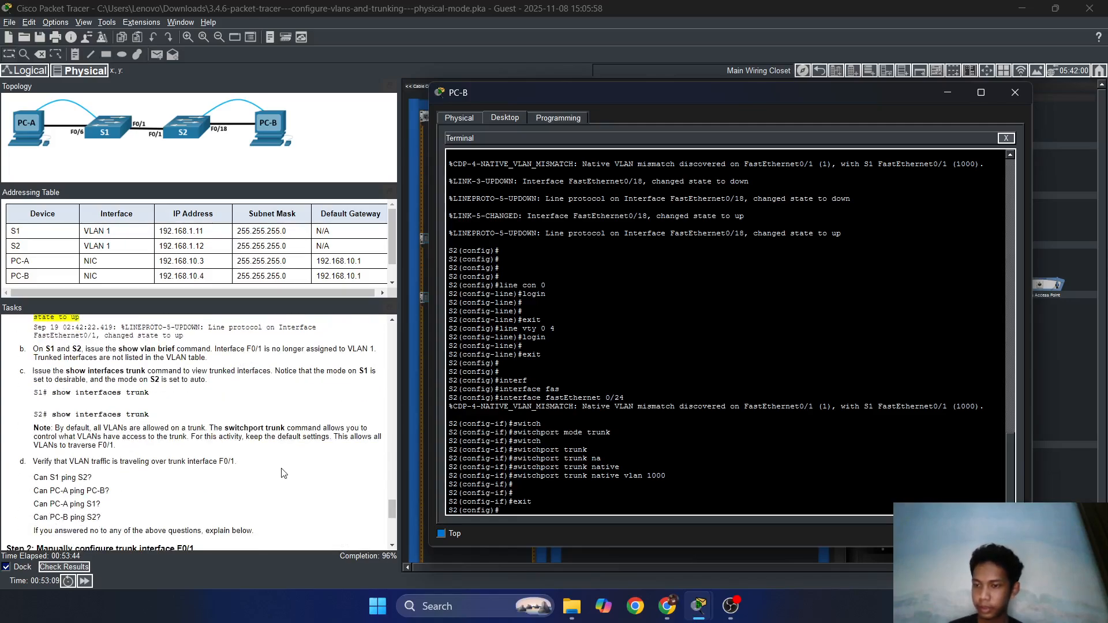
{"action": "scroll", "coordinate": [284, 486], "scroll_direction": "down", "scroll_amount": 3}
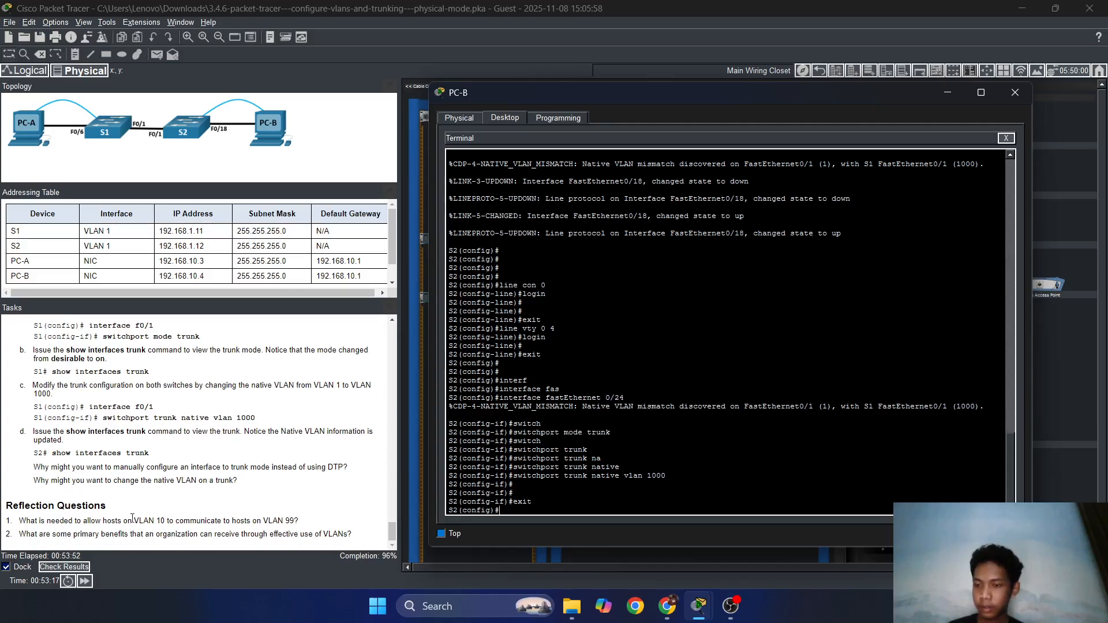
{"action": "left_click", "coordinate": [64, 567]}
{"action": "left_click", "coordinate": [137, 90]}
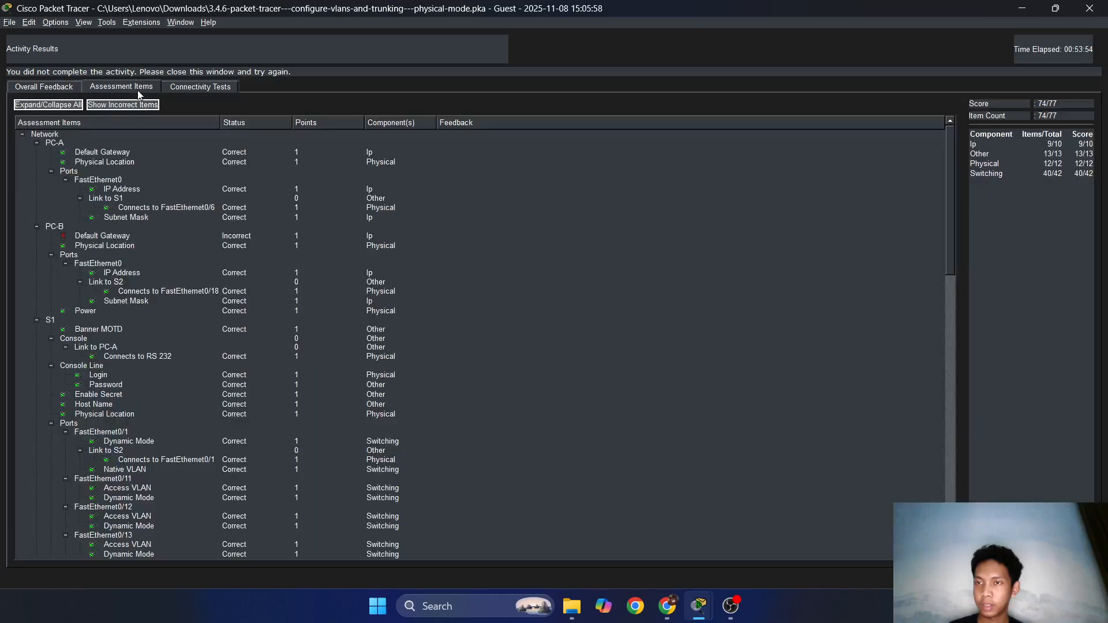
{"action": "scroll", "coordinate": [146, 336], "scroll_direction": "down", "scroll_amount": 15}
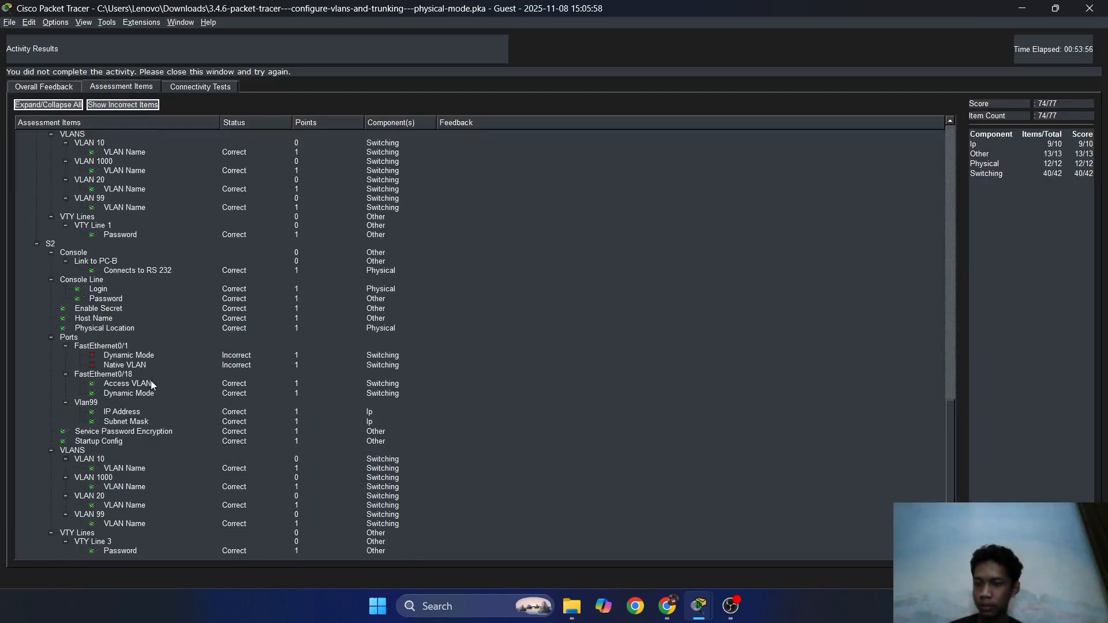
{"action": "left_click", "coordinate": [153, 357]}
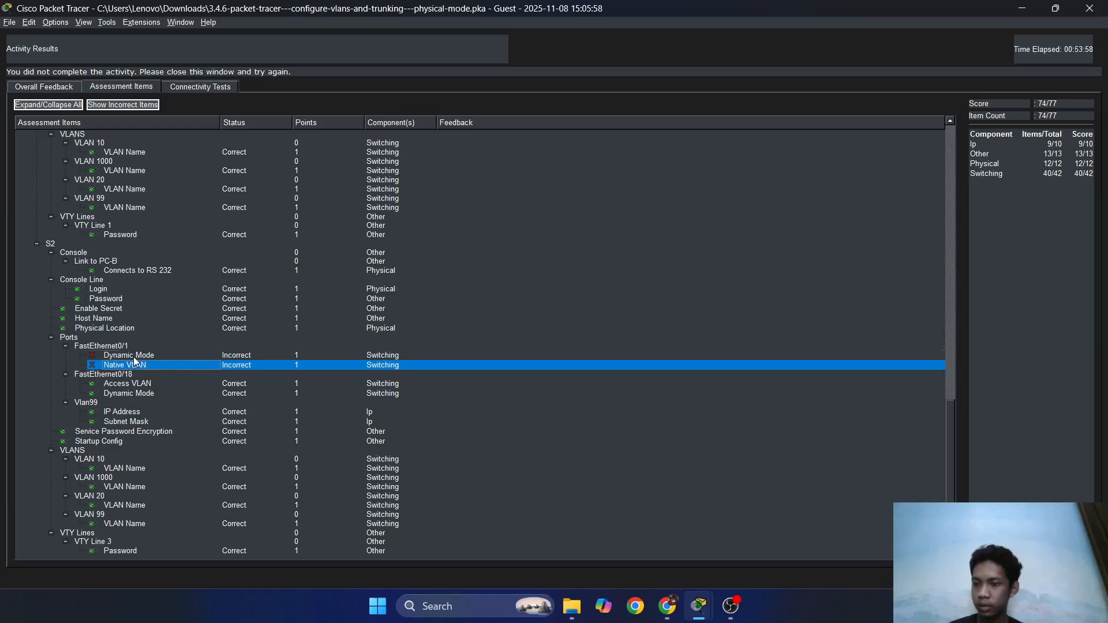
{"action": "left_click", "coordinate": [137, 363]}
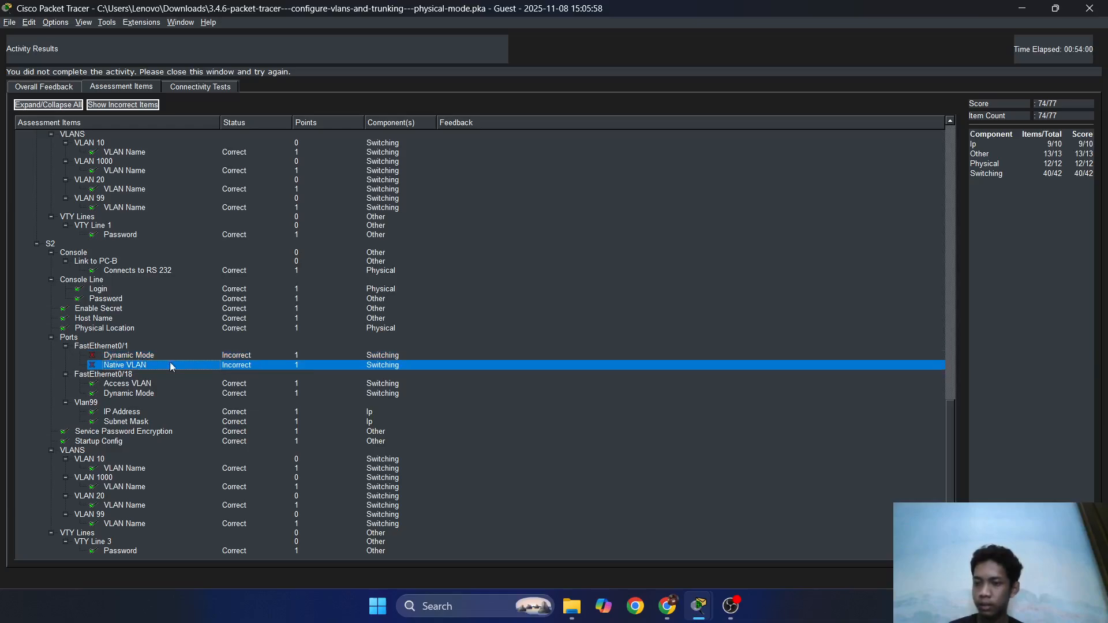
{"action": "left_click", "coordinate": [1075, 578]}
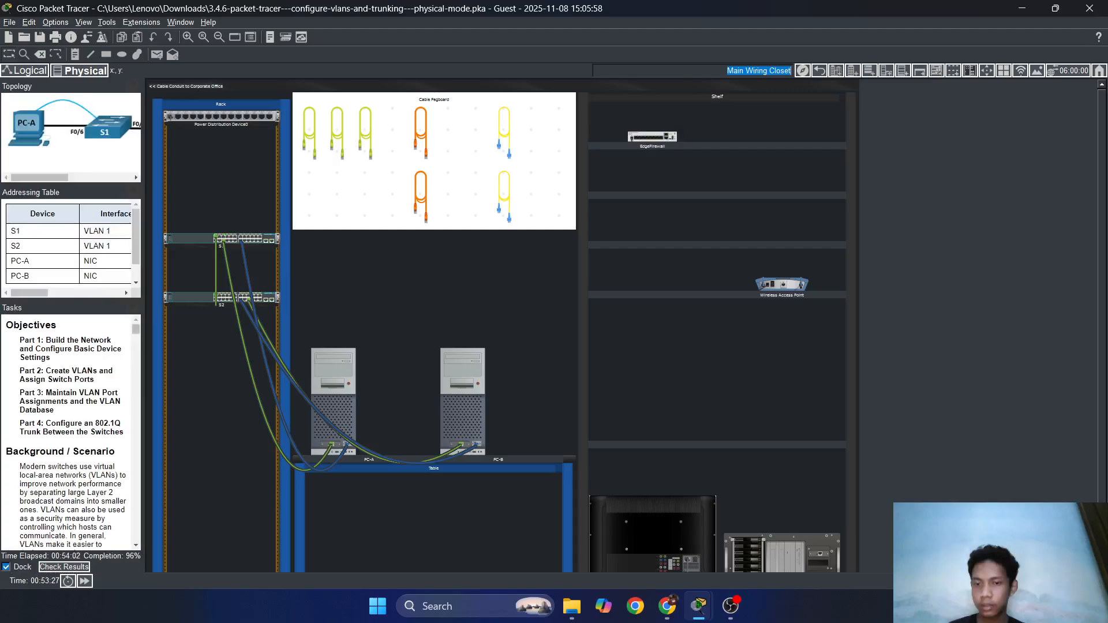
Widen the topology, addressing and task panes, then minimize PC-B's window to show the rack.
{"action": "left_click", "coordinate": [474, 376]}
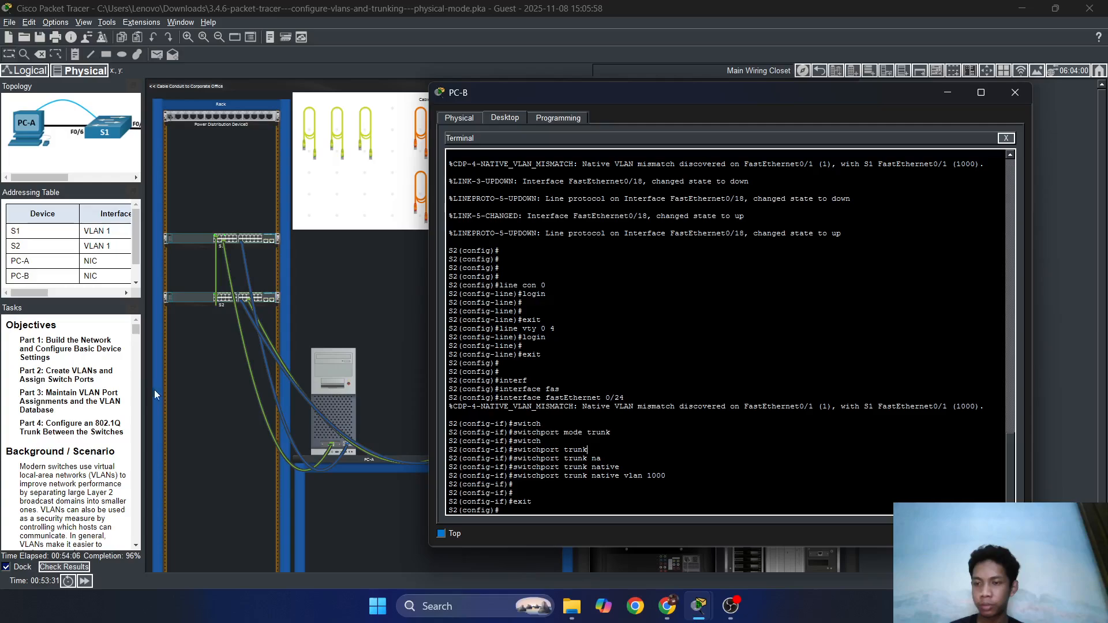
{"action": "left_click", "coordinate": [143, 375]}
{"action": "left_click_drag", "start_coordinate": [143, 375], "coordinate": [411, 384]}
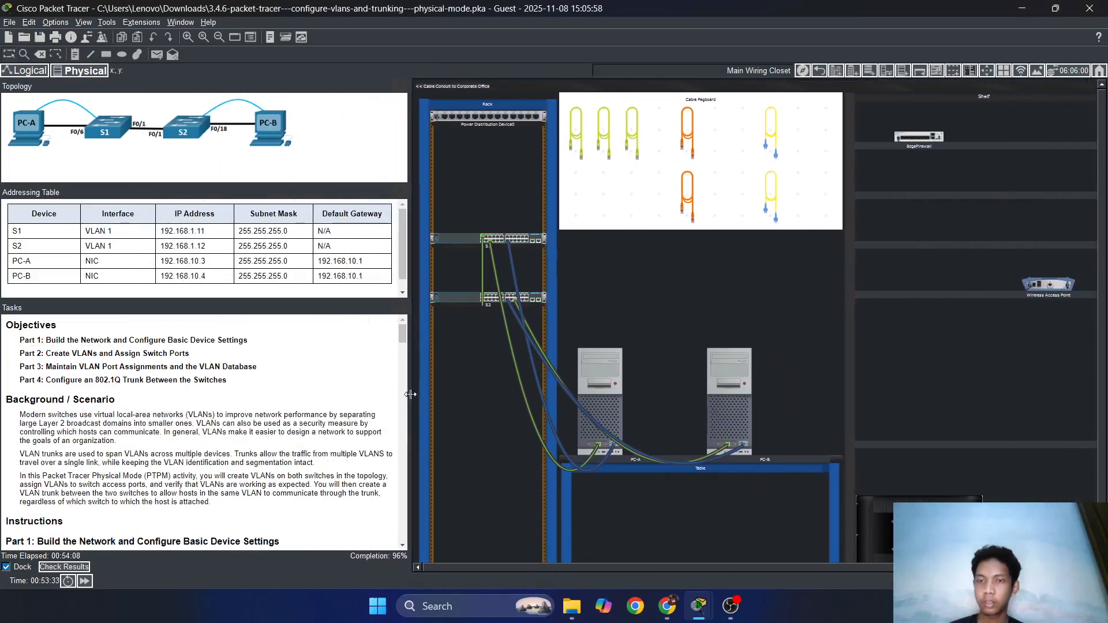
{"action": "left_click", "coordinate": [727, 390]}
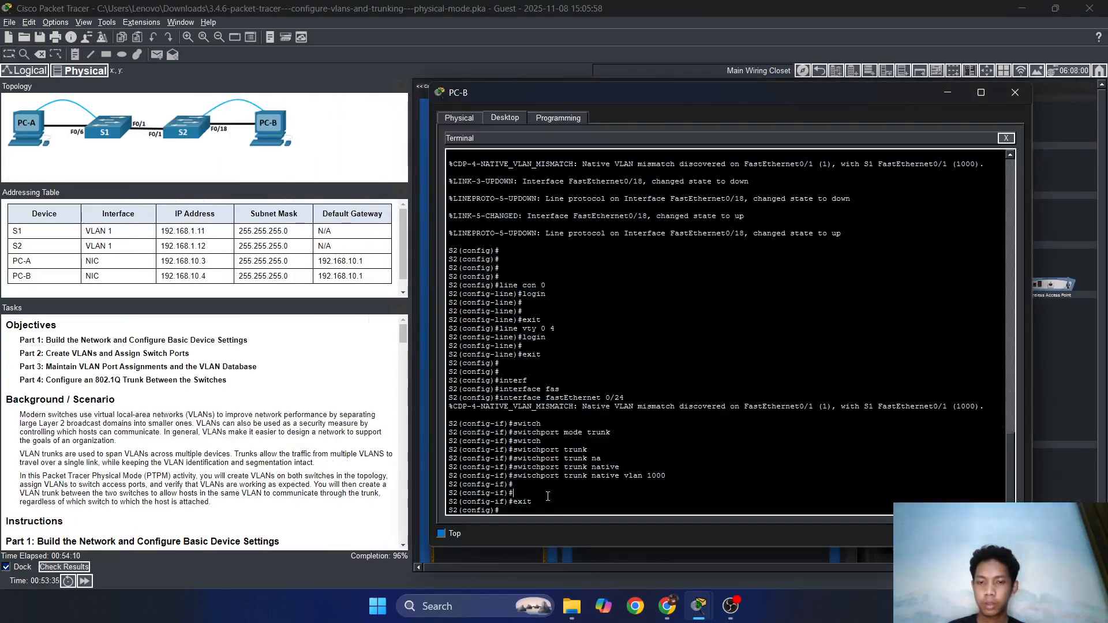
{"action": "left_click_drag", "start_coordinate": [719, 88], "coordinate": [790, 92]}
{"action": "left_click", "coordinate": [965, 88]}
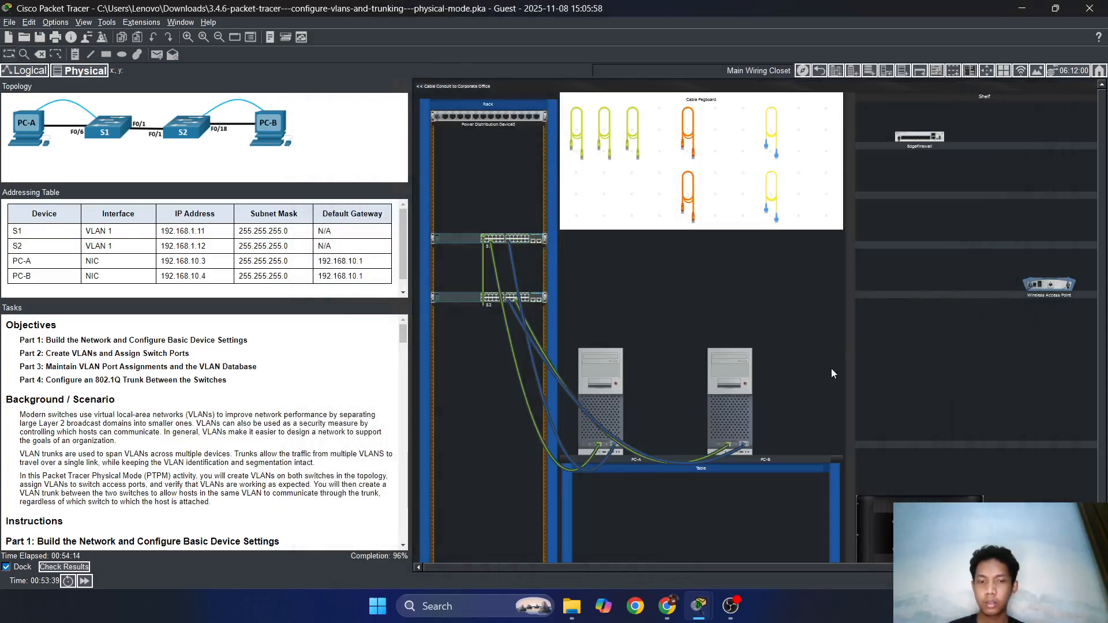